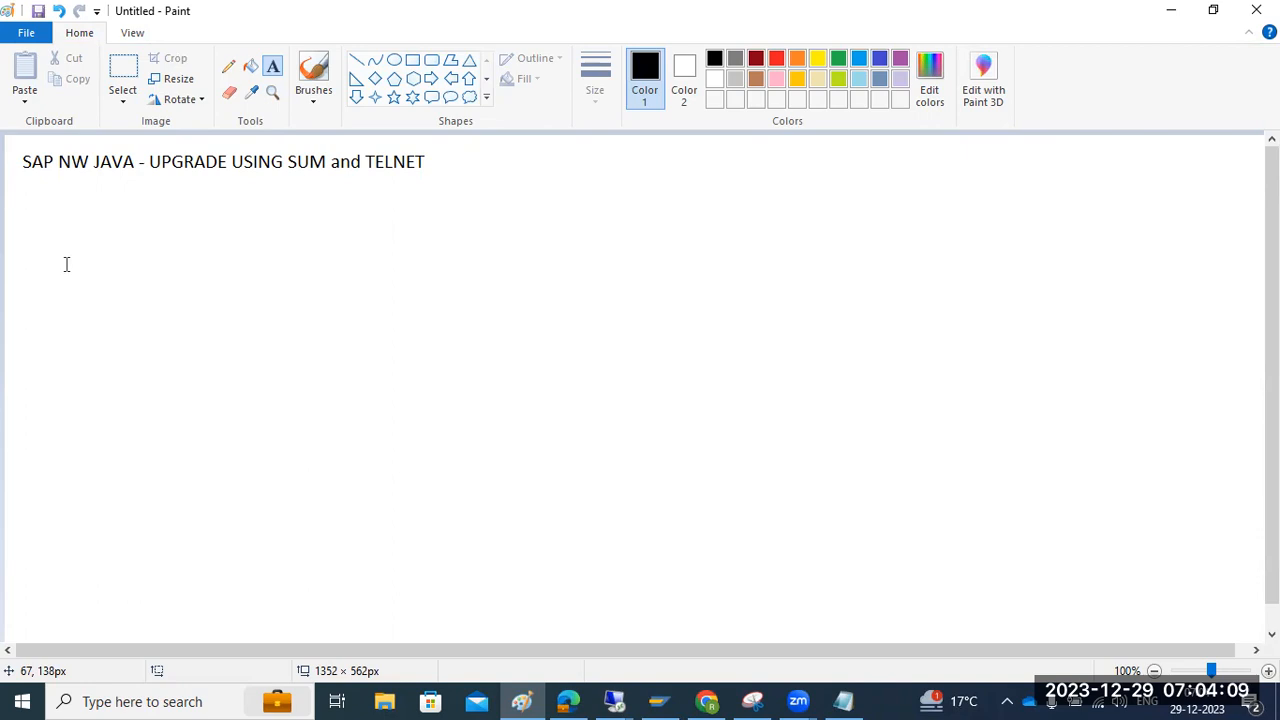
Add a large text box below the title reading 'SAP JAVA patches - dependency - imp..'
{"action": "left_click", "coordinate": [29, 189]}
{"action": "left_click_drag", "start_coordinate": [29, 189], "coordinate": [1228, 620]}
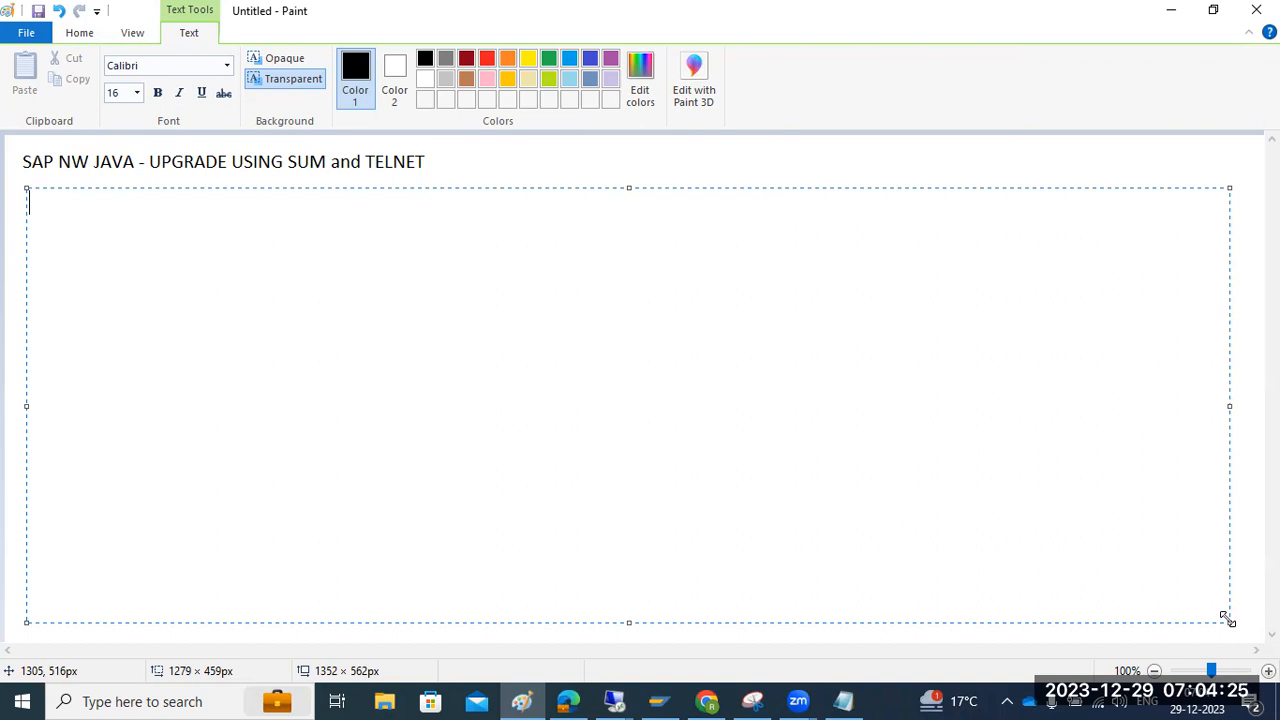
{"action": "type", "text": "SAP JAVA pat"}
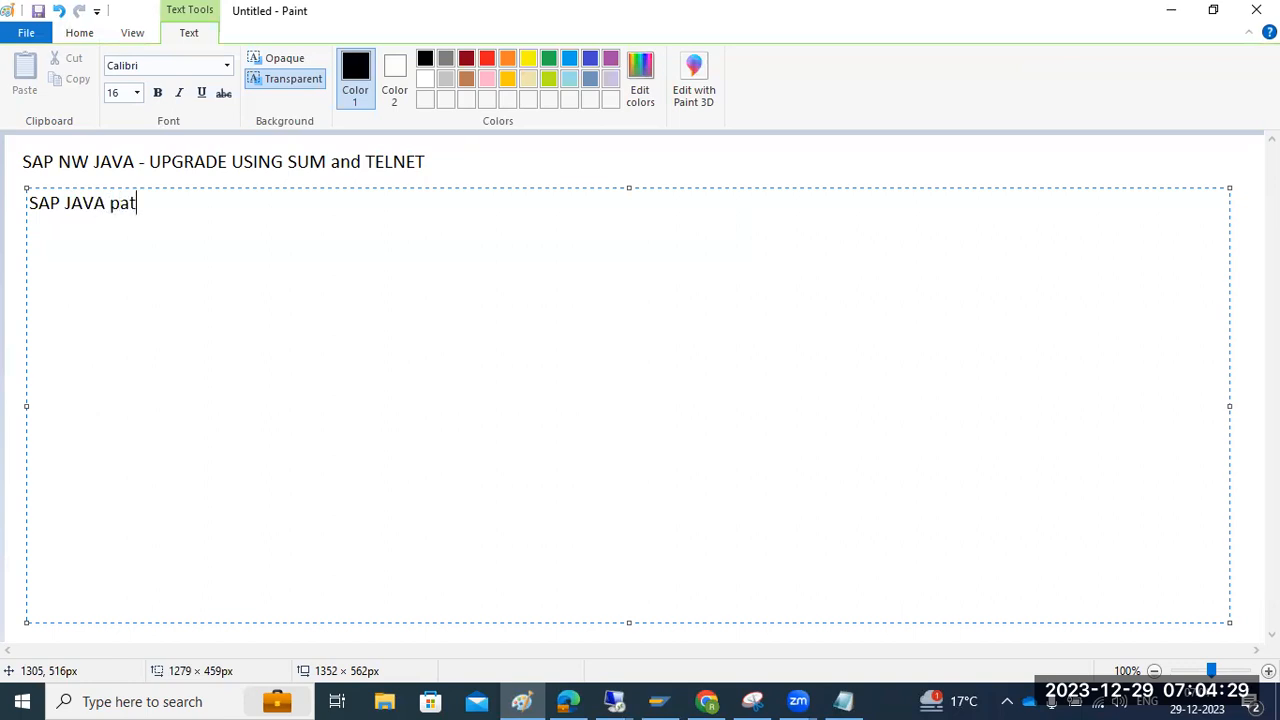
{"action": "type", "text": "ches - dependnec"}
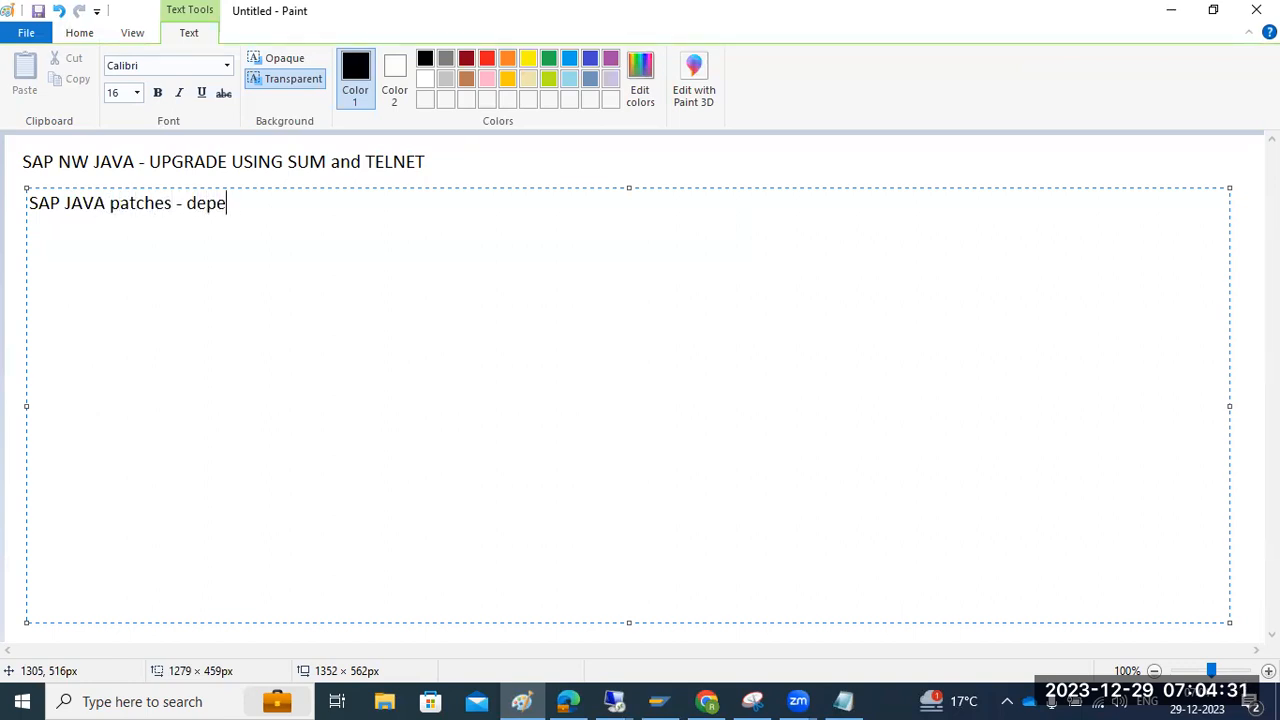
{"action": "key", "text": "BackSpace"}
{"action": "key", "text": "BackSpace"}
{"action": "key", "text": "BackSpace"}
{"action": "type", "text": "ency - i"}
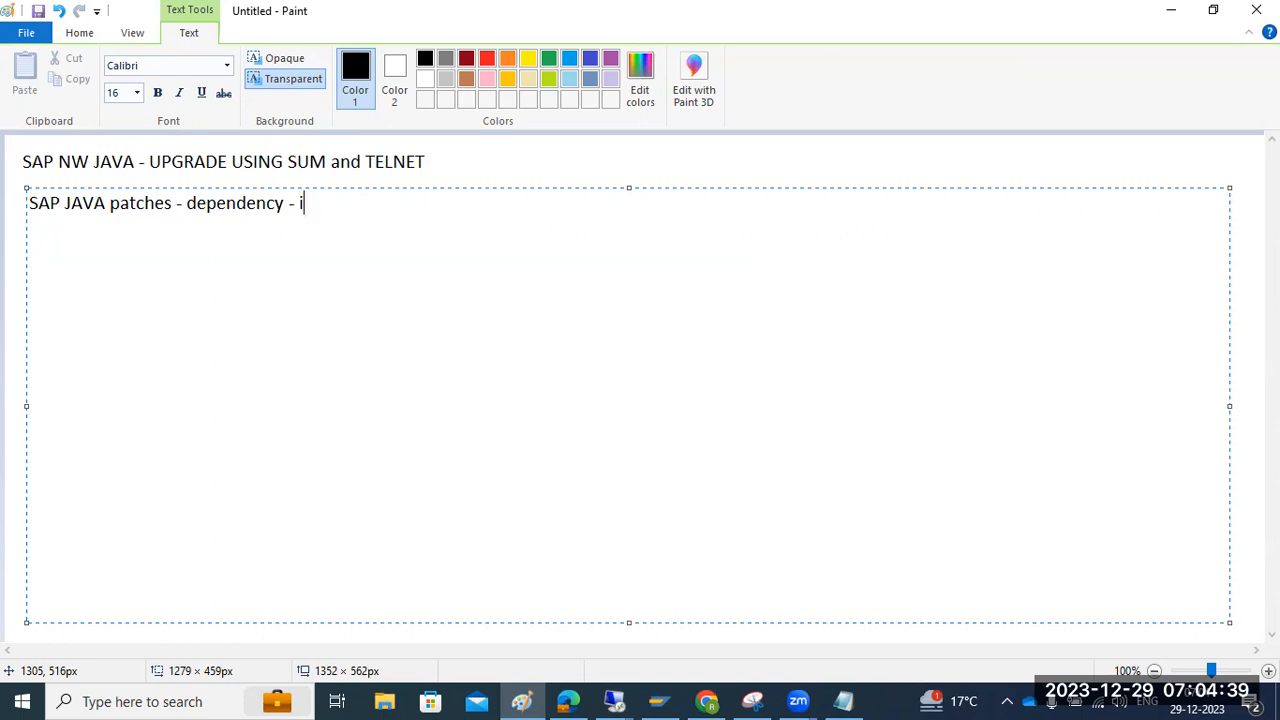
{"action": "type", "text": "mp.."}
{"action": "key", "text": "Return"}
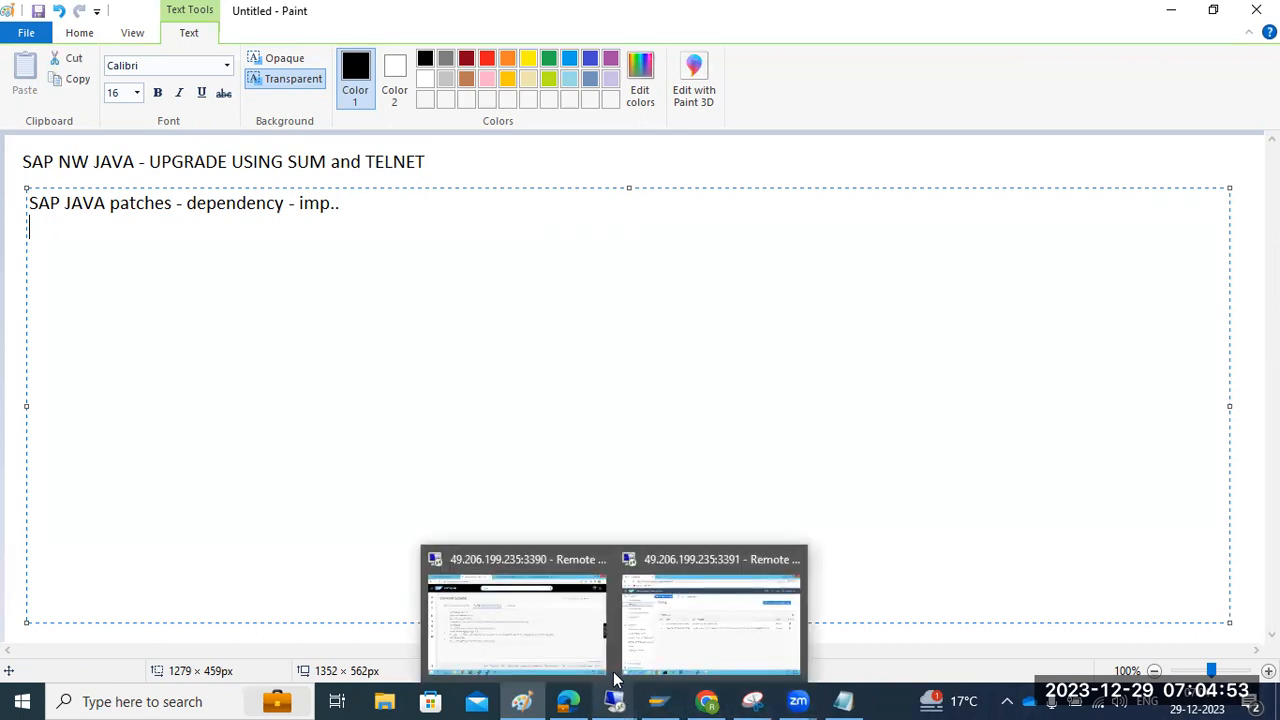
Add the lines 'SAP ABAP - SAR' and 'SAP JAVA patches - SCA' beneath the first note
{"action": "key", "text": "Return"}
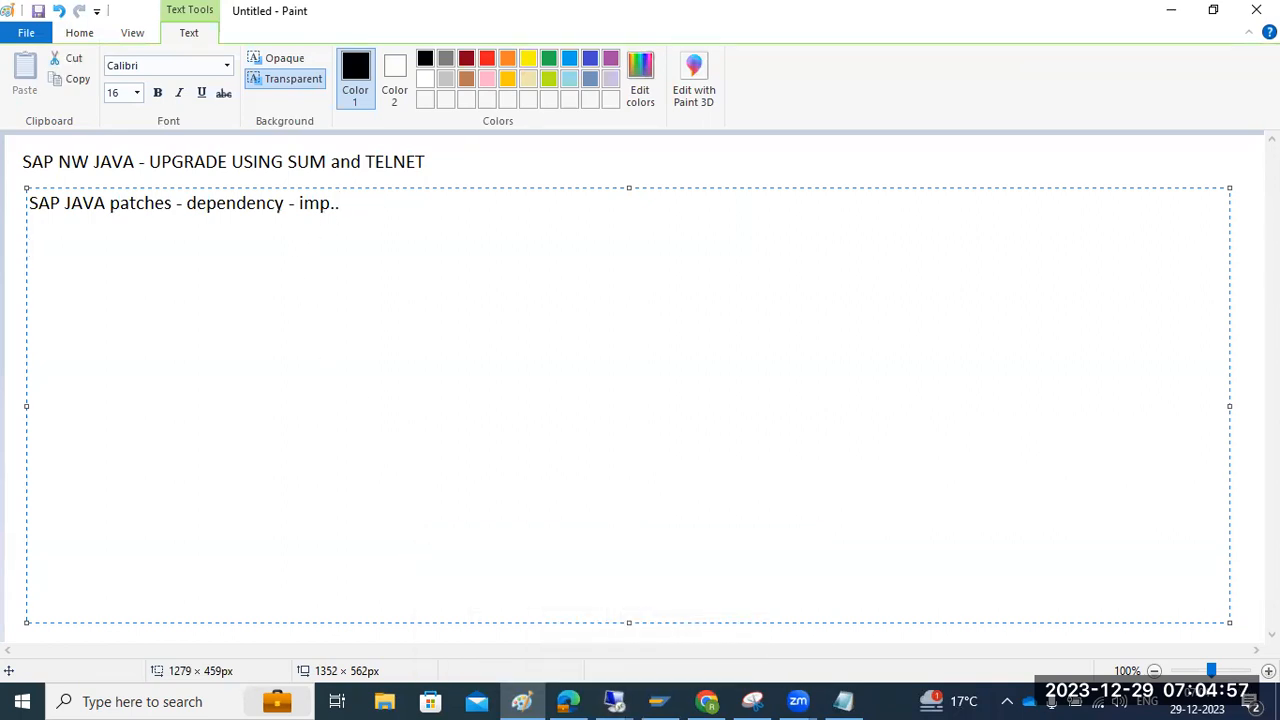
{"action": "type", "text": "SAP ABAP -"}
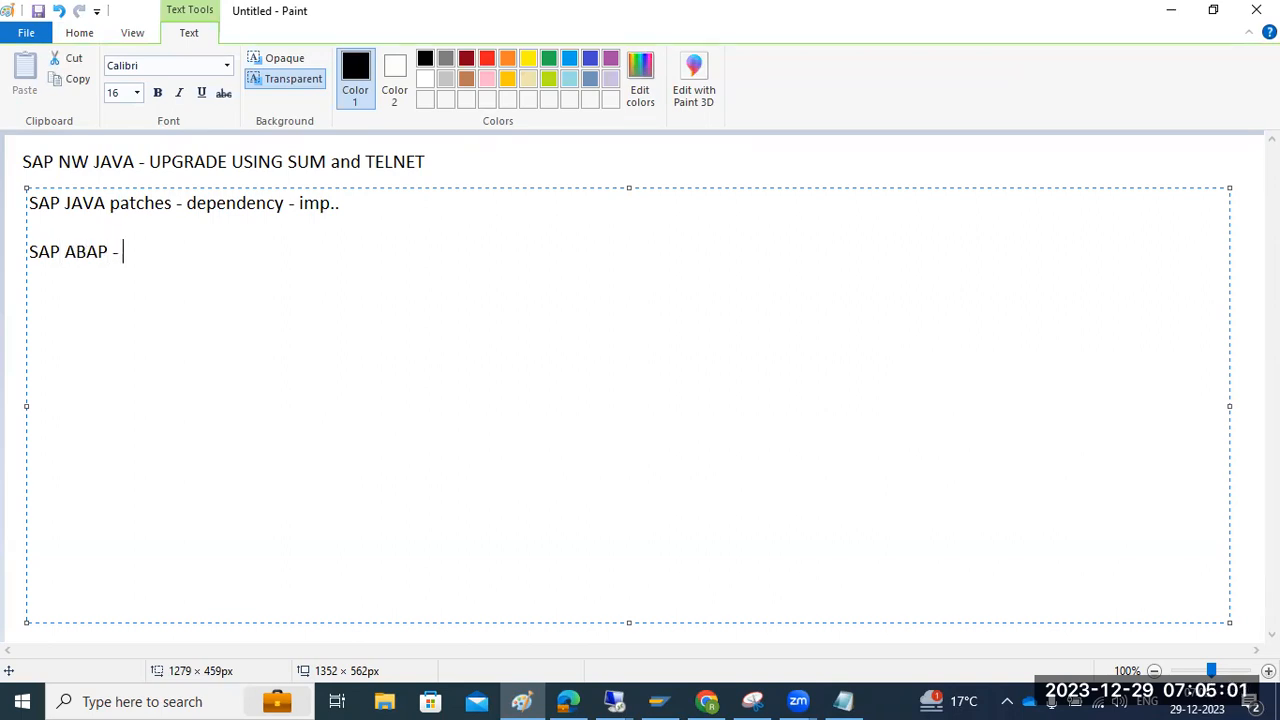
{"action": "type", "text": " SAR"}
{"action": "key", "text": "Return"}
{"action": "key", "text": "Return"}
{"action": "type", "text": "SAP JAVA pa"}
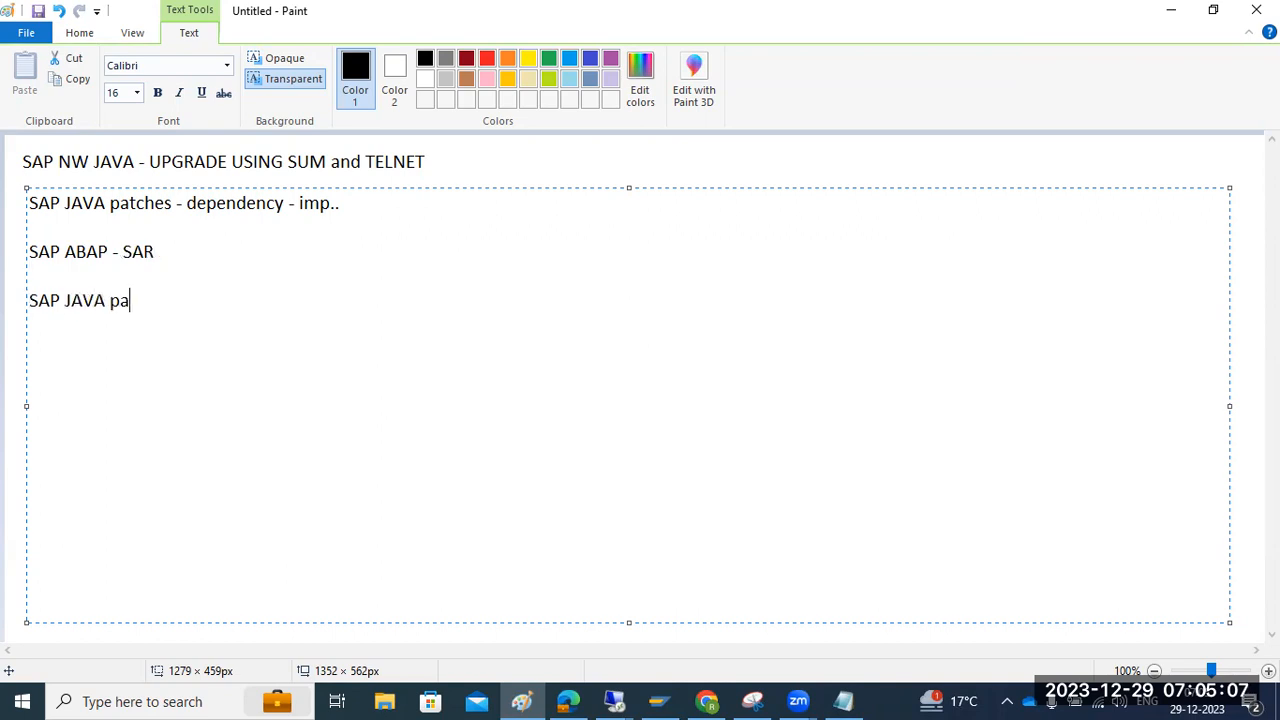
{"action": "type", "text": "tches - SCA"}
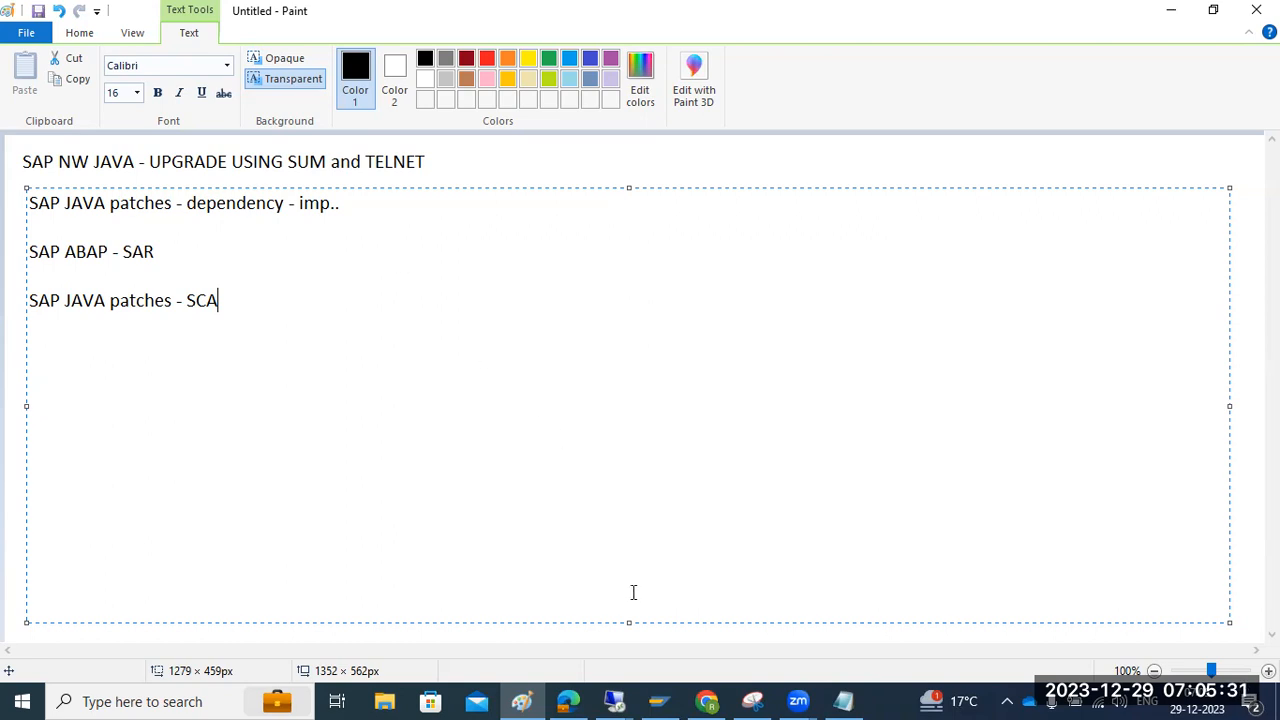
{"action": "left_click", "coordinate": [598, 698]}
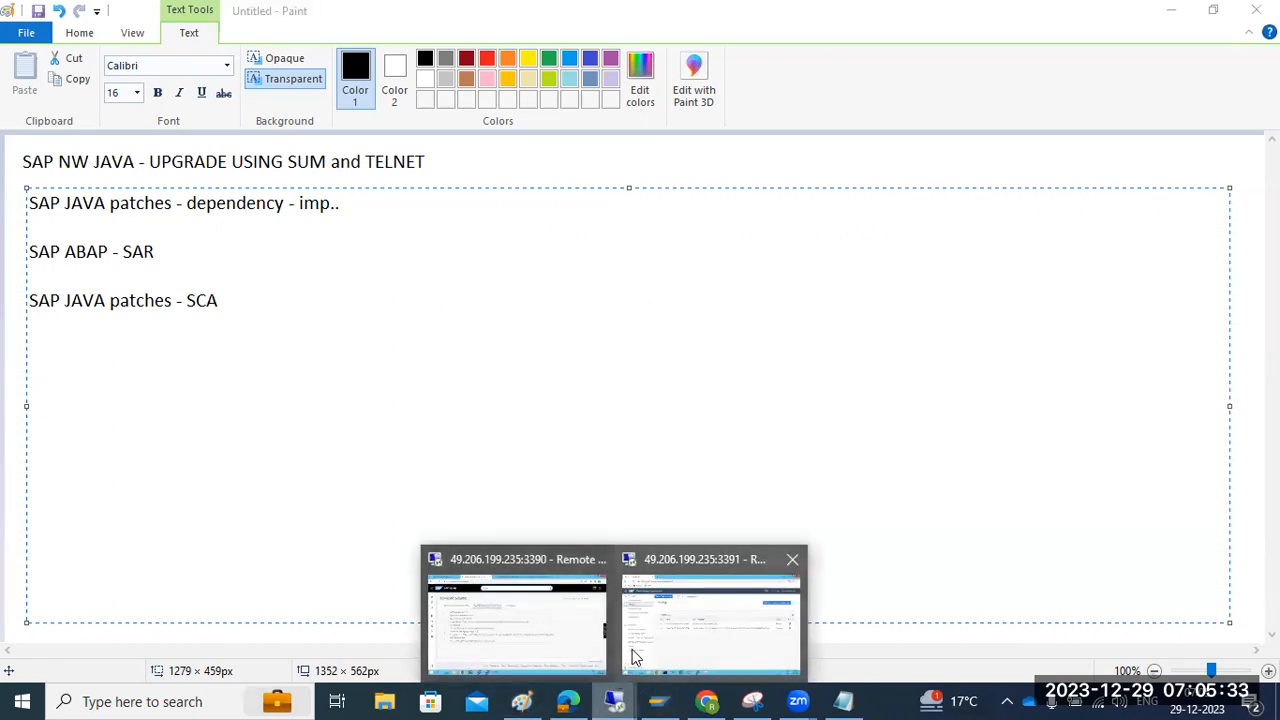
Disconnect the Cloud Connector remote desktop session
{"action": "left_click", "coordinate": [557, 620]}
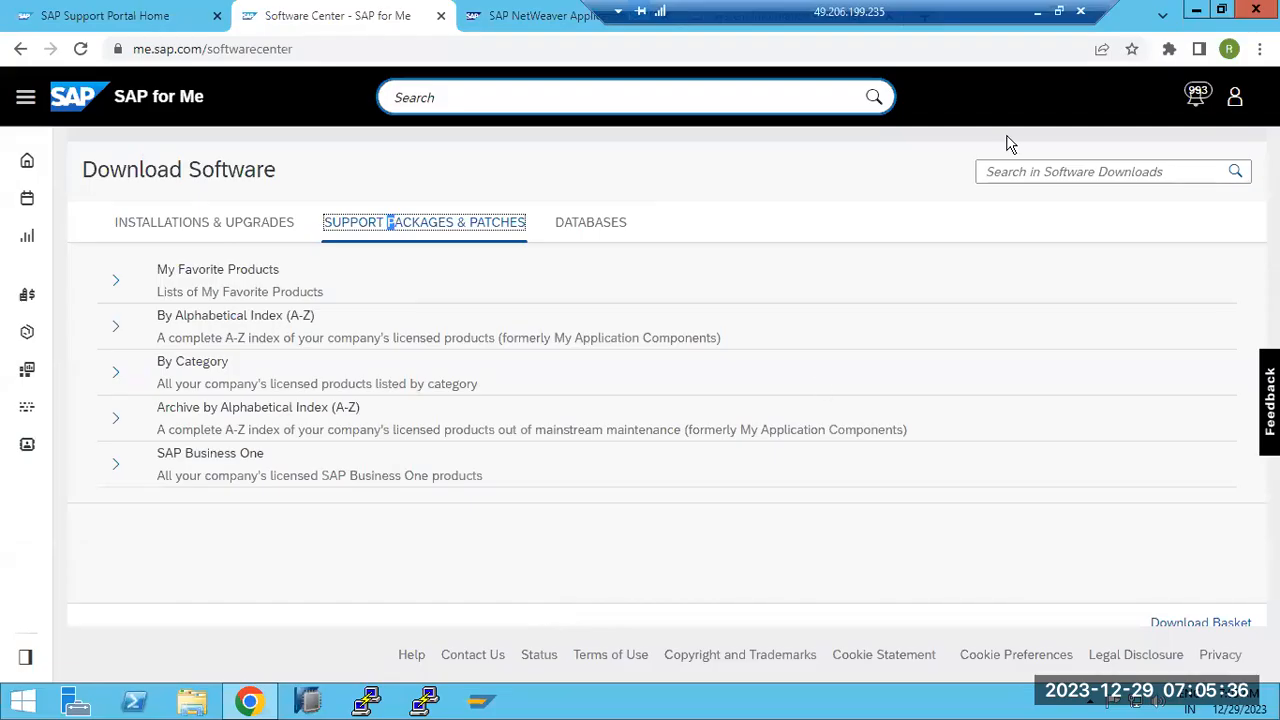
{"action": "left_click", "coordinate": [1037, 11]}
{"action": "mouse_move", "coordinate": [625, 698]}
{"action": "left_click", "coordinate": [680, 623]}
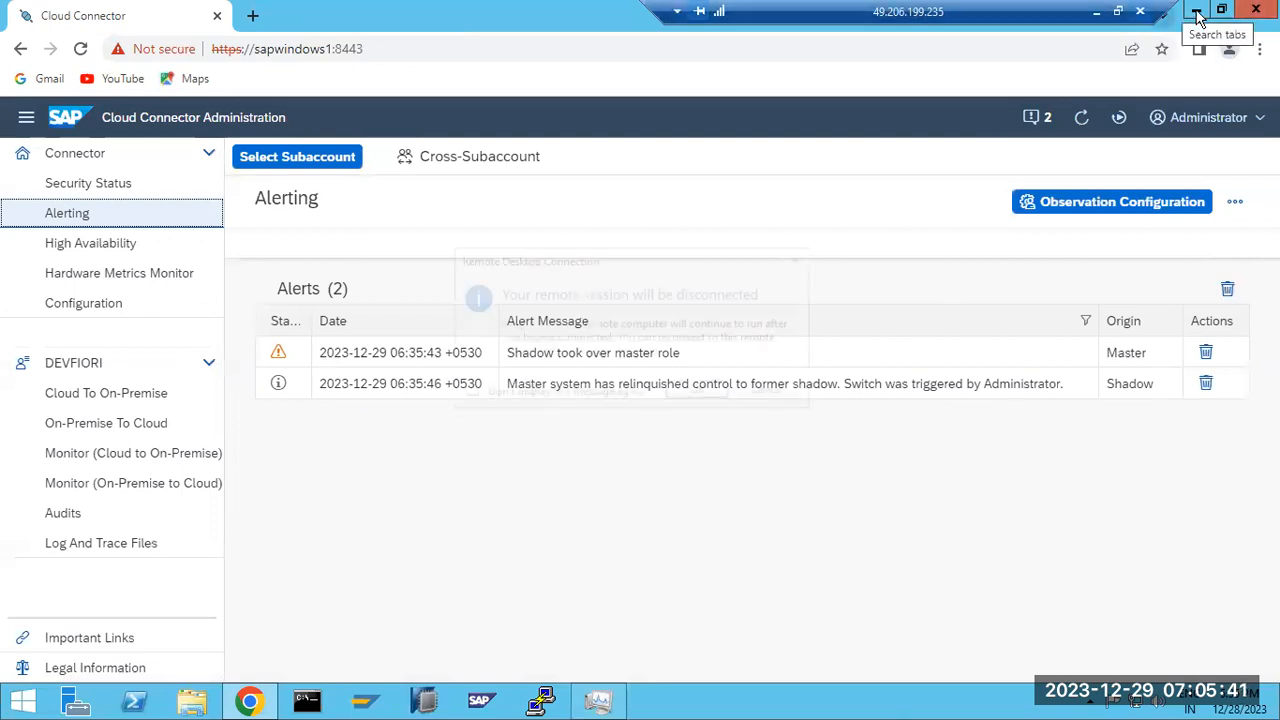
{"action": "left_click", "coordinate": [1140, 11]}
{"action": "left_click", "coordinate": [699, 392]}
In the SAP for Me session, bring up the NetWeaver System Information page in Chrome
{"action": "left_click", "coordinate": [611, 706]}
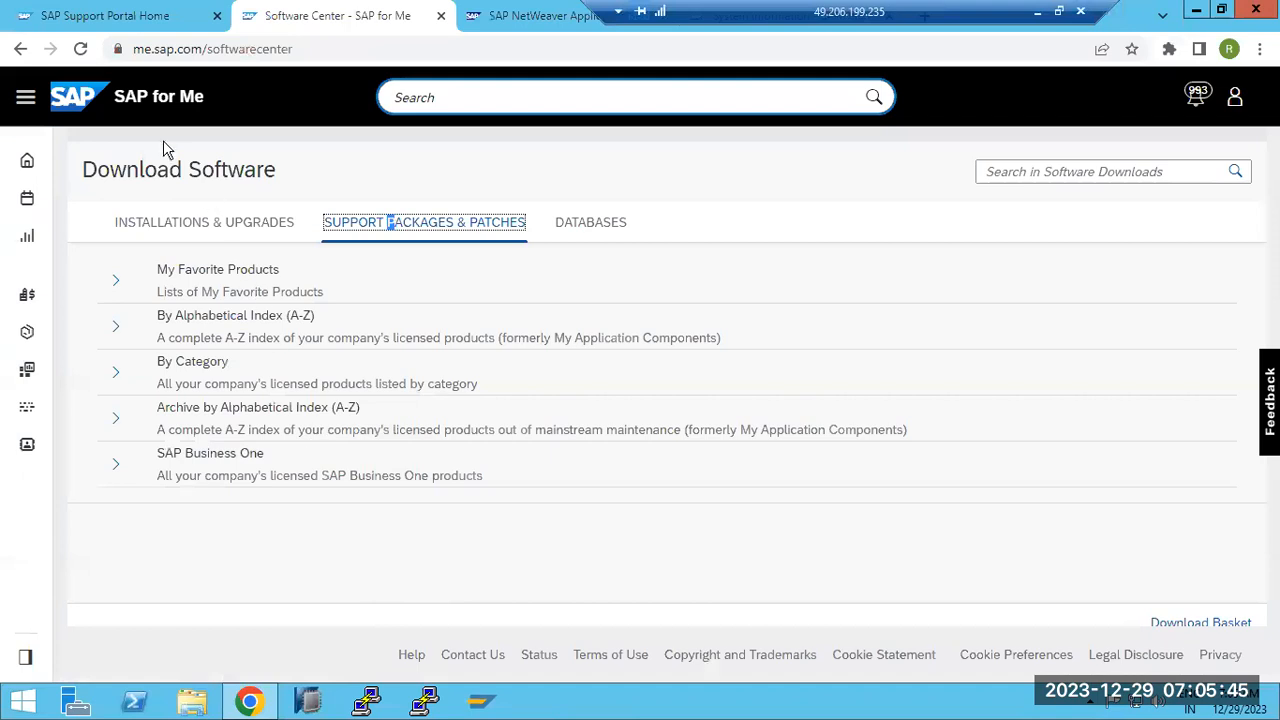
{"action": "left_click", "coordinate": [524, 16]}
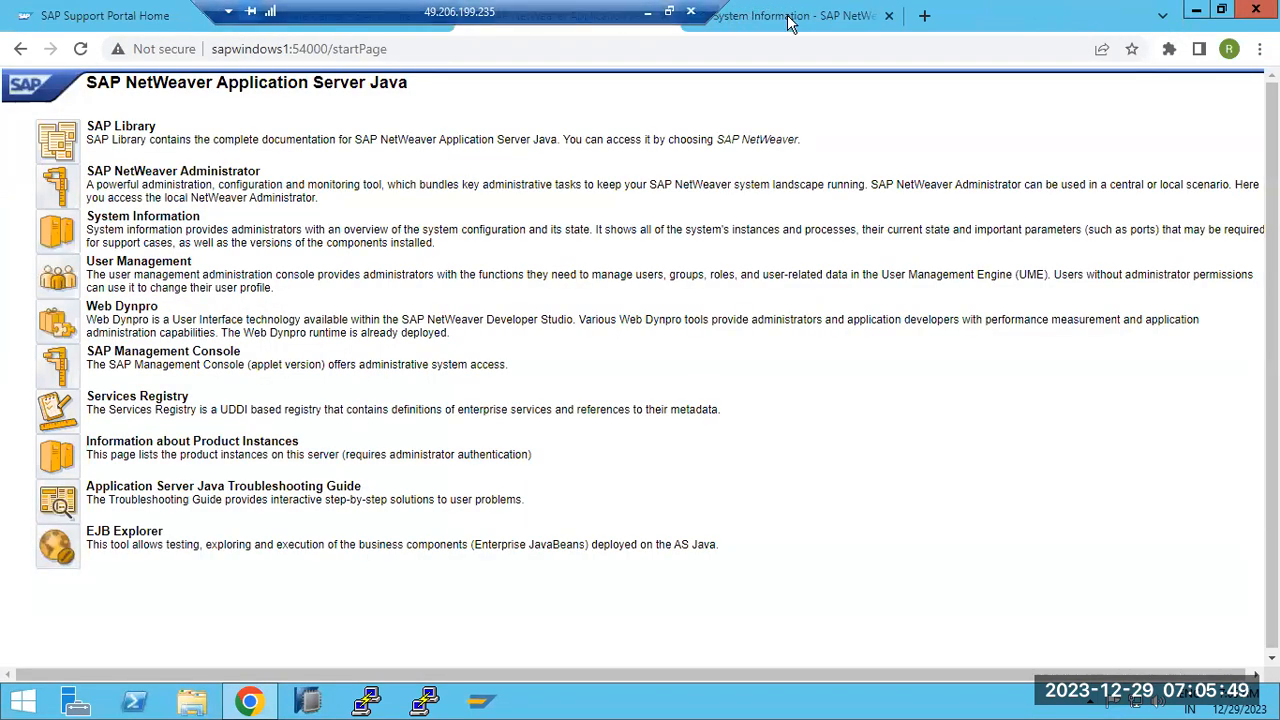
{"action": "left_click", "coordinate": [790, 16]}
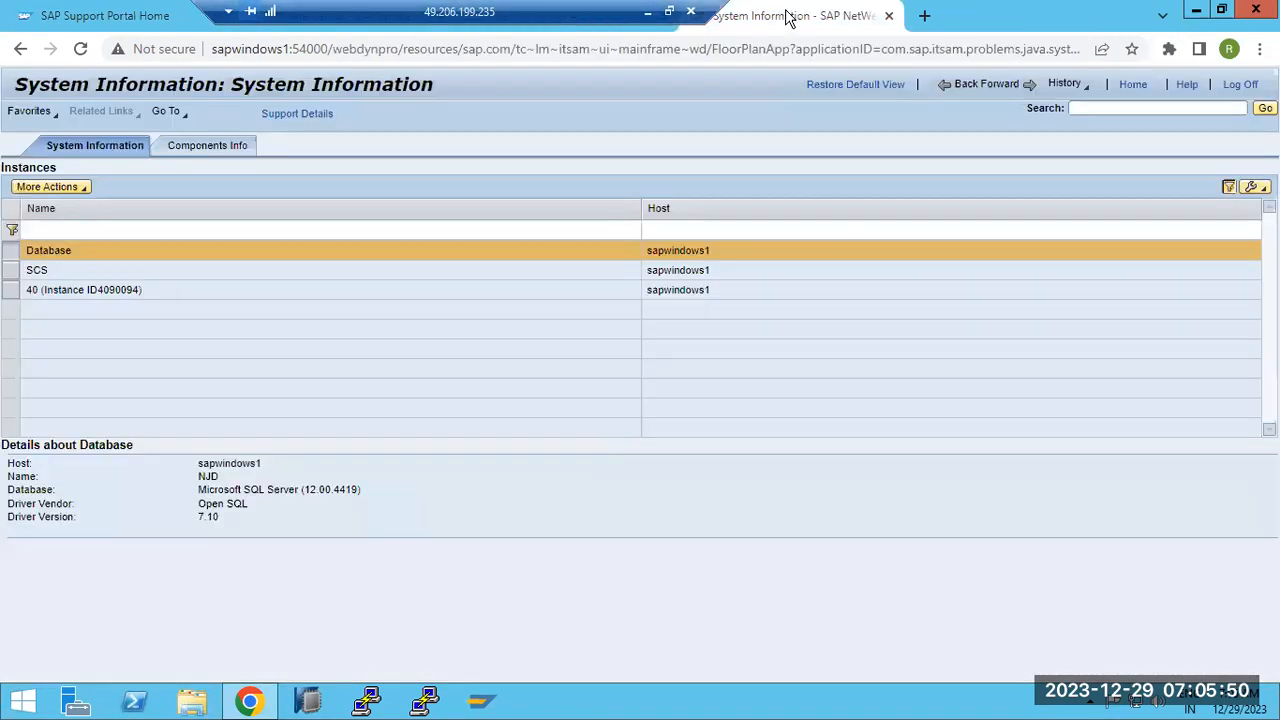
Open Components Info and expand rows from WSRM up to UISAPUI5_JAVA
{"action": "left_click", "coordinate": [182, 150]}
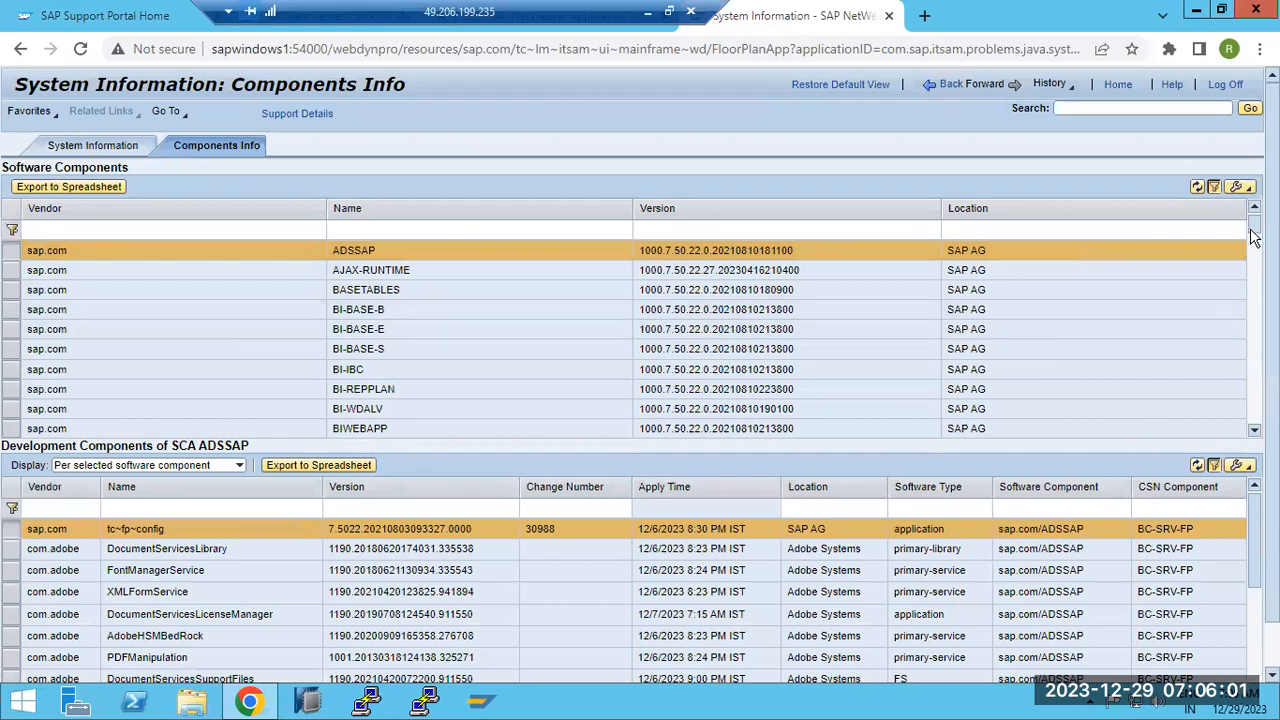
{"action": "left_click_drag", "start_coordinate": [1254, 226], "coordinate": [1254, 412]}
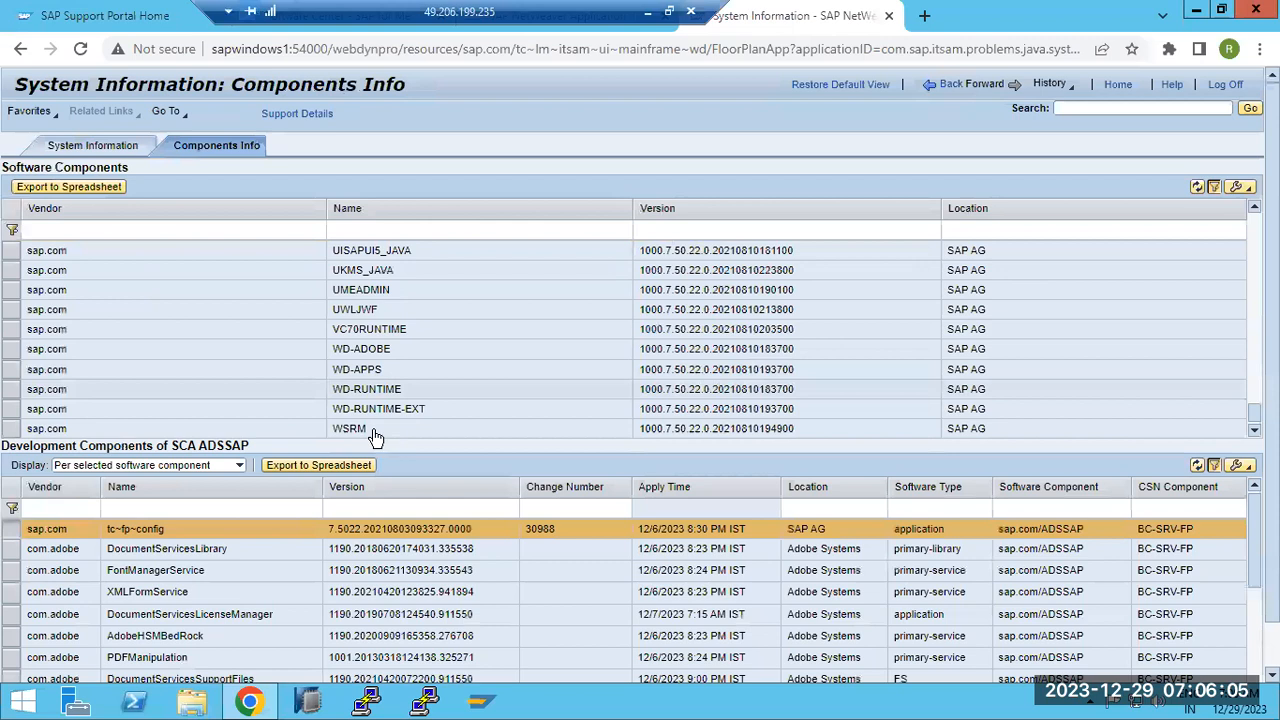
{"action": "left_click", "coordinate": [362, 426]}
{"action": "left_click", "coordinate": [365, 408]}
{"action": "left_click", "coordinate": [366, 389]}
{"action": "left_click", "coordinate": [366, 369]}
{"action": "left_click", "coordinate": [369, 326]}
{"action": "left_click", "coordinate": [362, 290]}
{"action": "left_click", "coordinate": [358, 268]}
{"action": "left_click", "coordinate": [358, 255]}
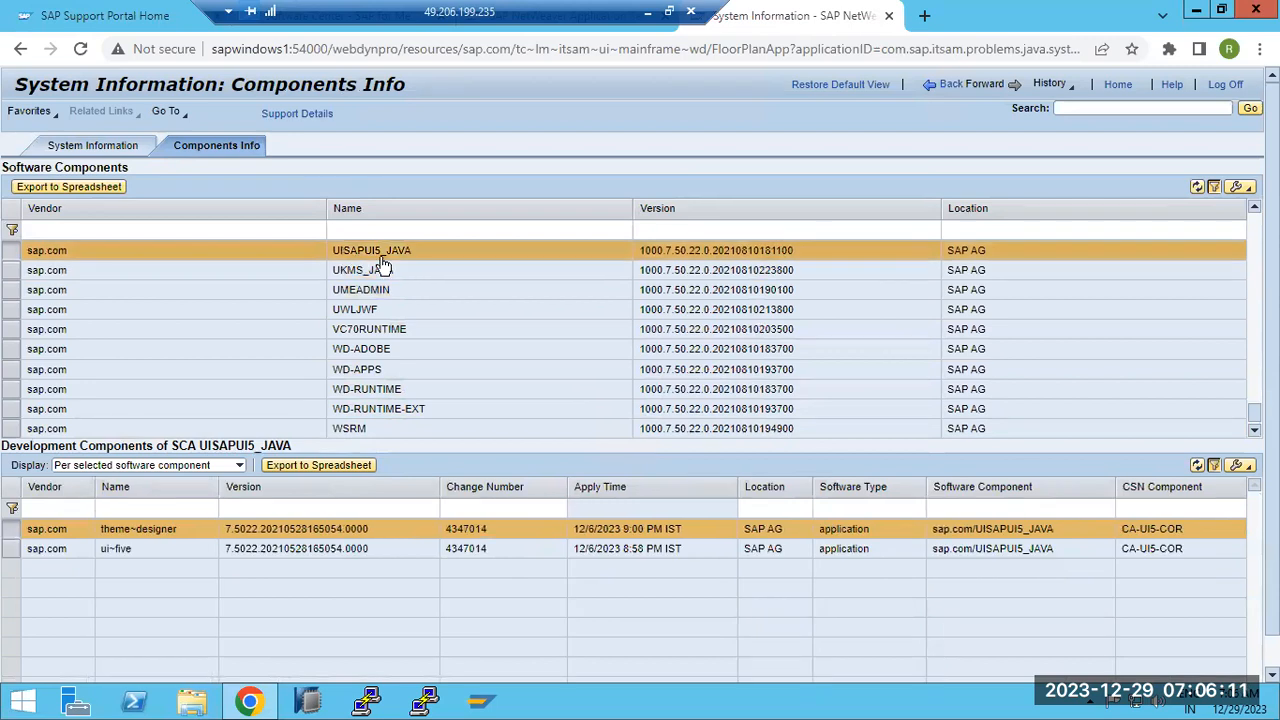
Inspect the development components of BASETABLES, AJAX-RUNTIME and ADSSAP
{"action": "left_click", "coordinate": [1254, 206]}
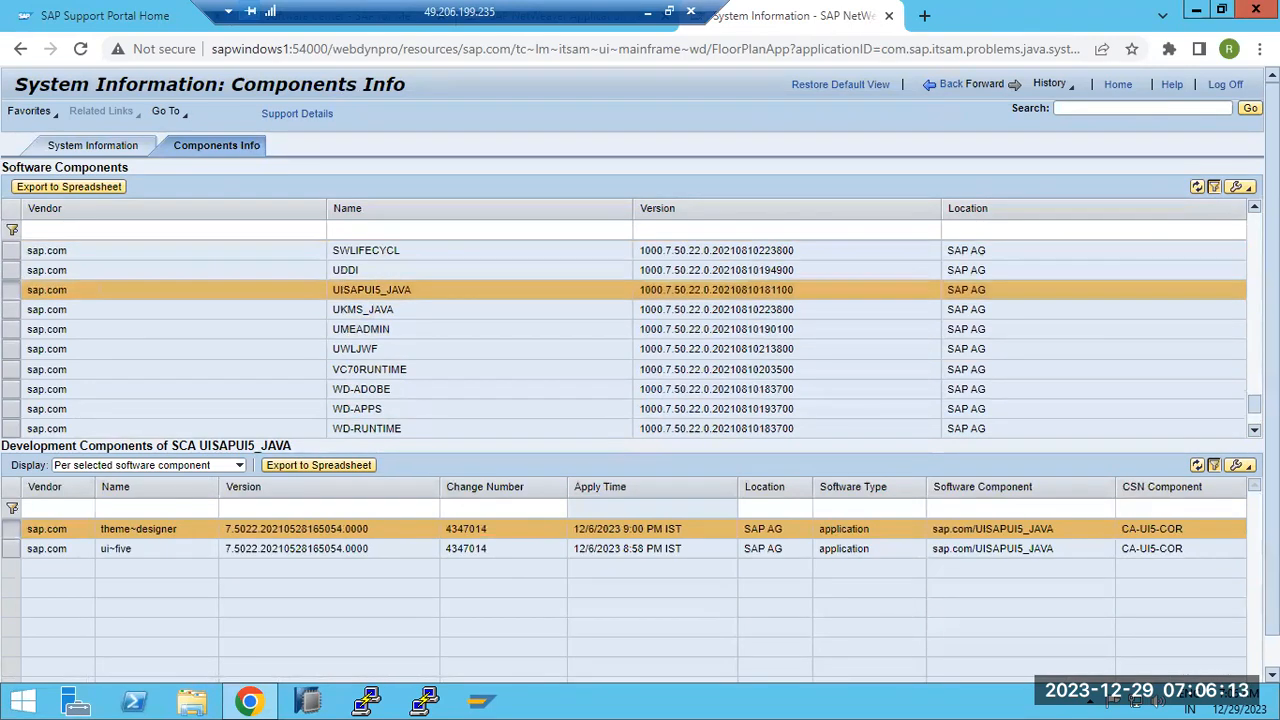
{"action": "left_click", "coordinate": [1254, 206]}
{"action": "left_click", "coordinate": [1254, 206]}
{"action": "left_click", "coordinate": [1254, 206]}
{"action": "left_click", "coordinate": [1254, 206]}
{"action": "left_click", "coordinate": [1254, 206]}
{"action": "left_click", "coordinate": [1254, 206]}
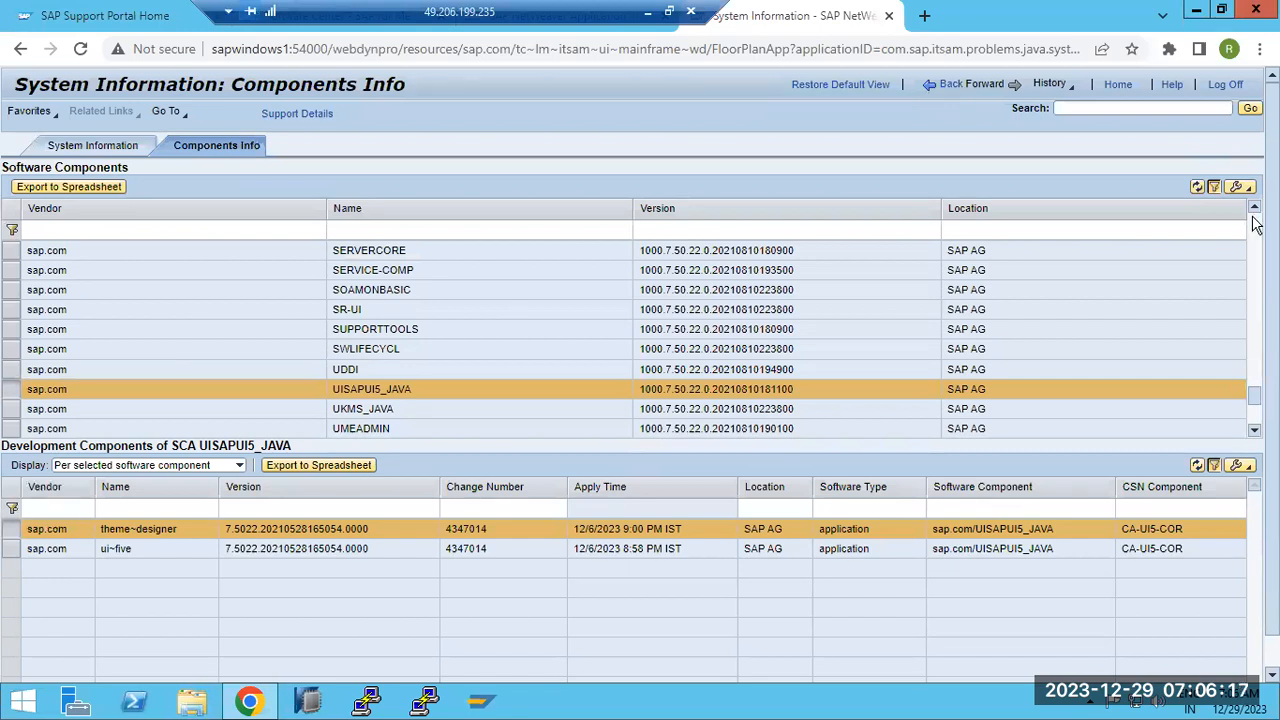
{"action": "left_click_drag", "start_coordinate": [1254, 396], "coordinate": [1254, 225]}
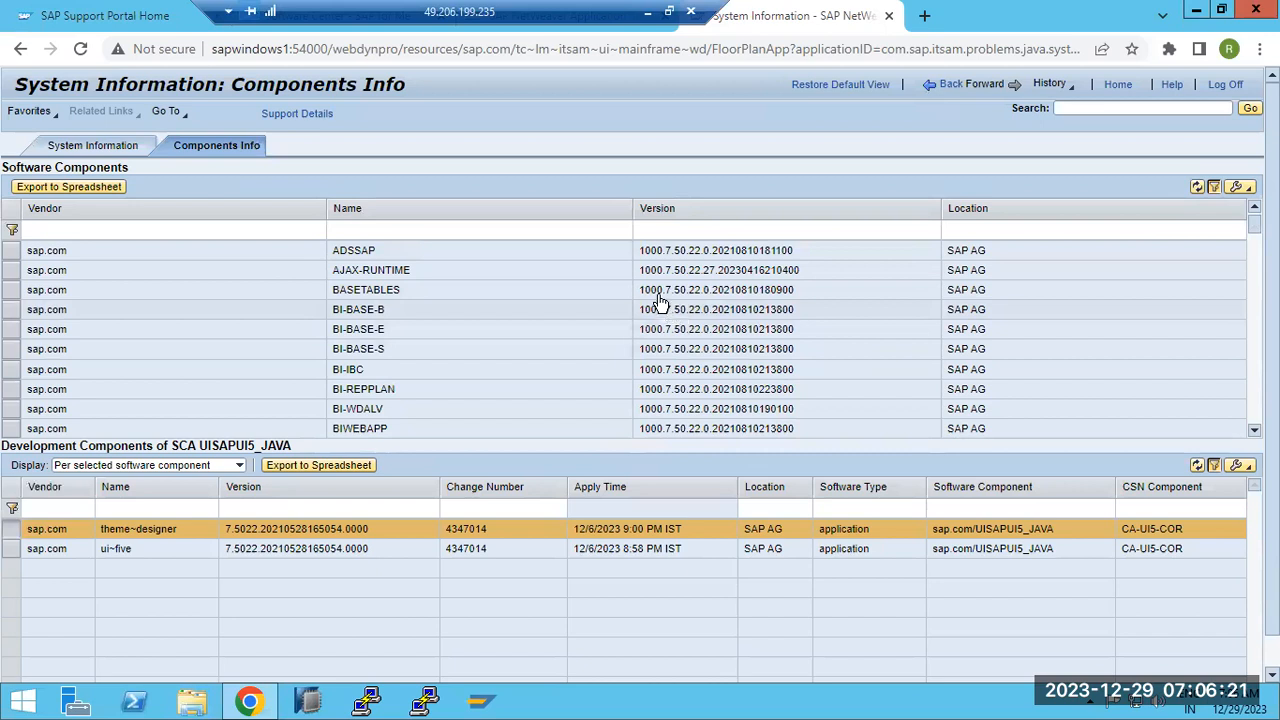
{"action": "left_click", "coordinate": [677, 299]}
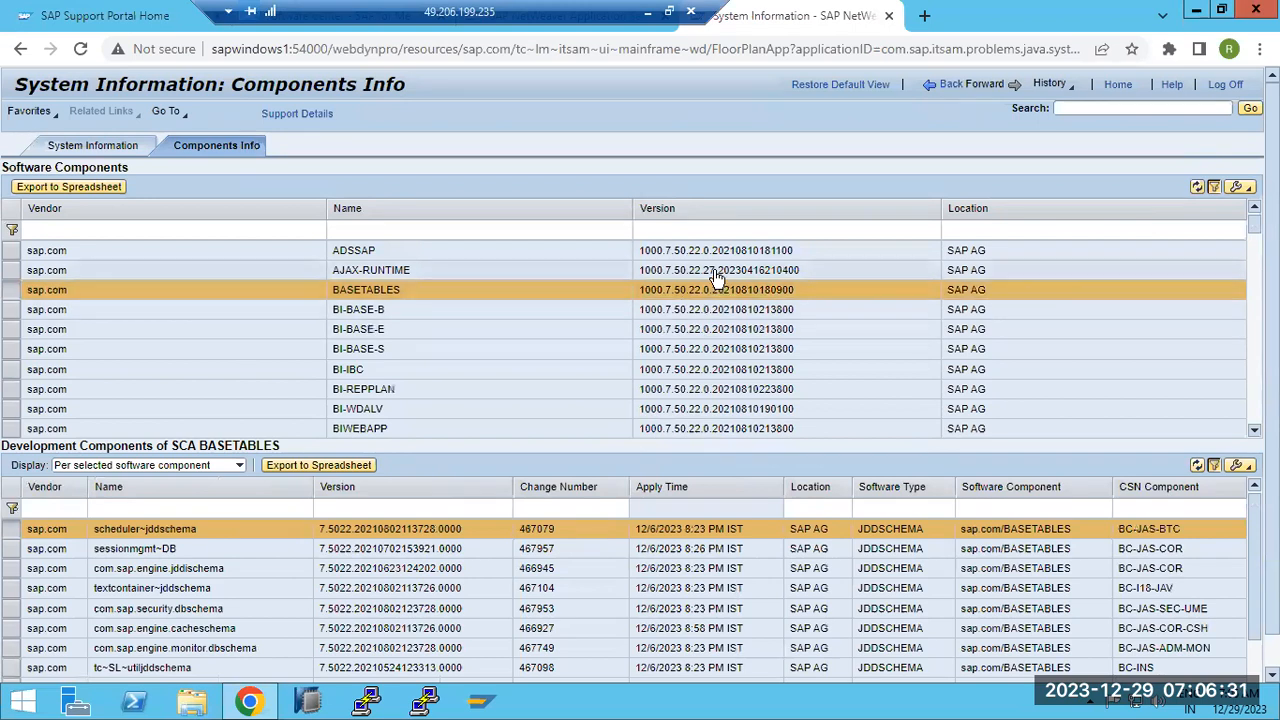
{"action": "left_click", "coordinate": [713, 272]}
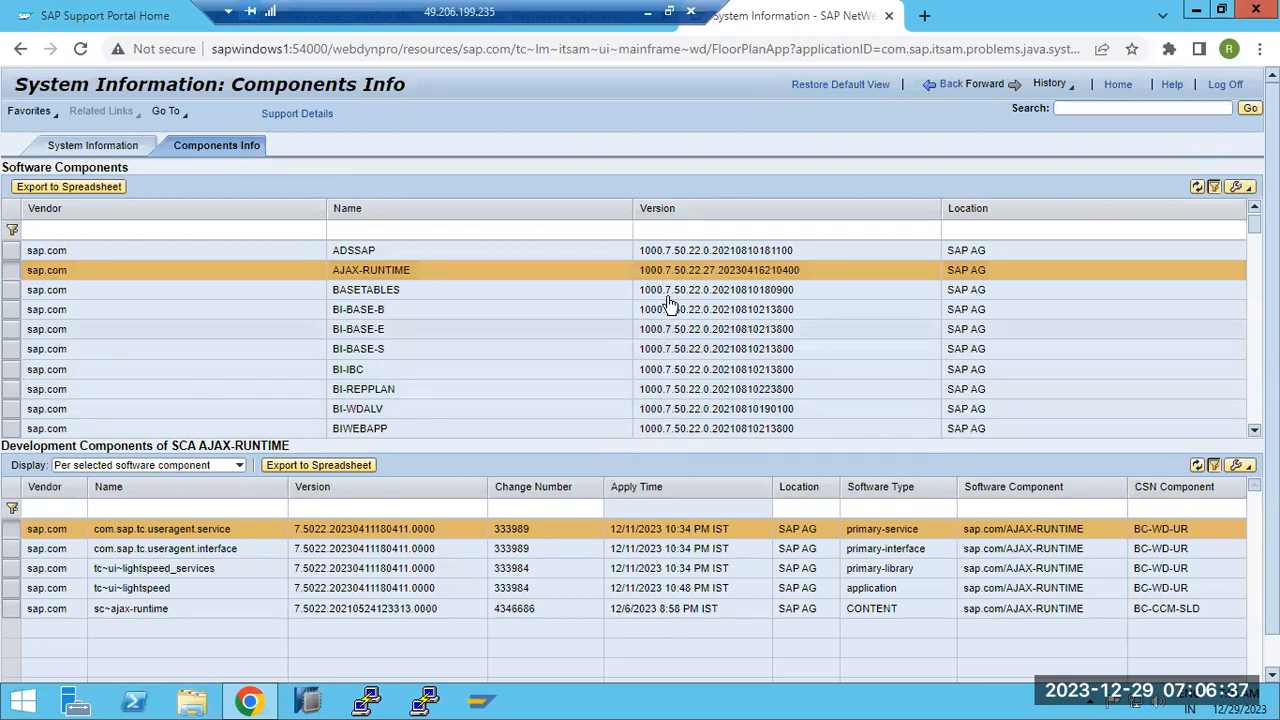
{"action": "left_click", "coordinate": [683, 250]}
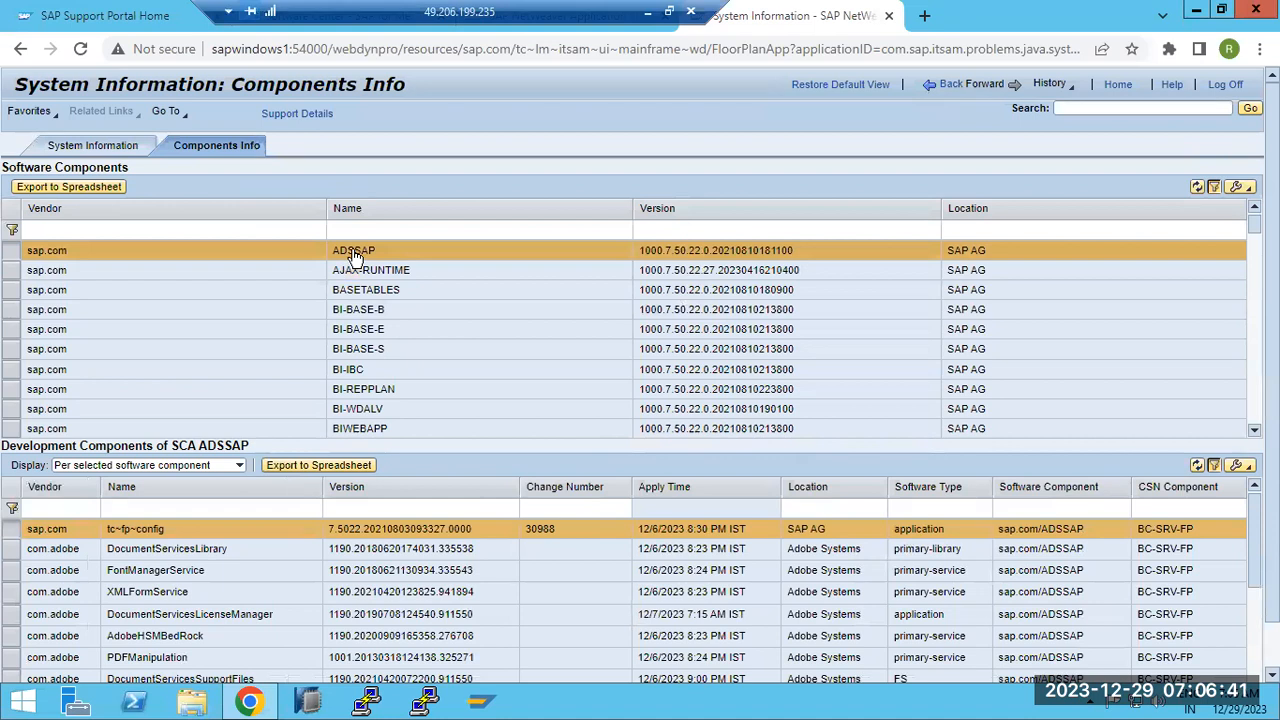
{"action": "left_click_drag", "start_coordinate": [452, 10], "coordinate": [787, 8]}
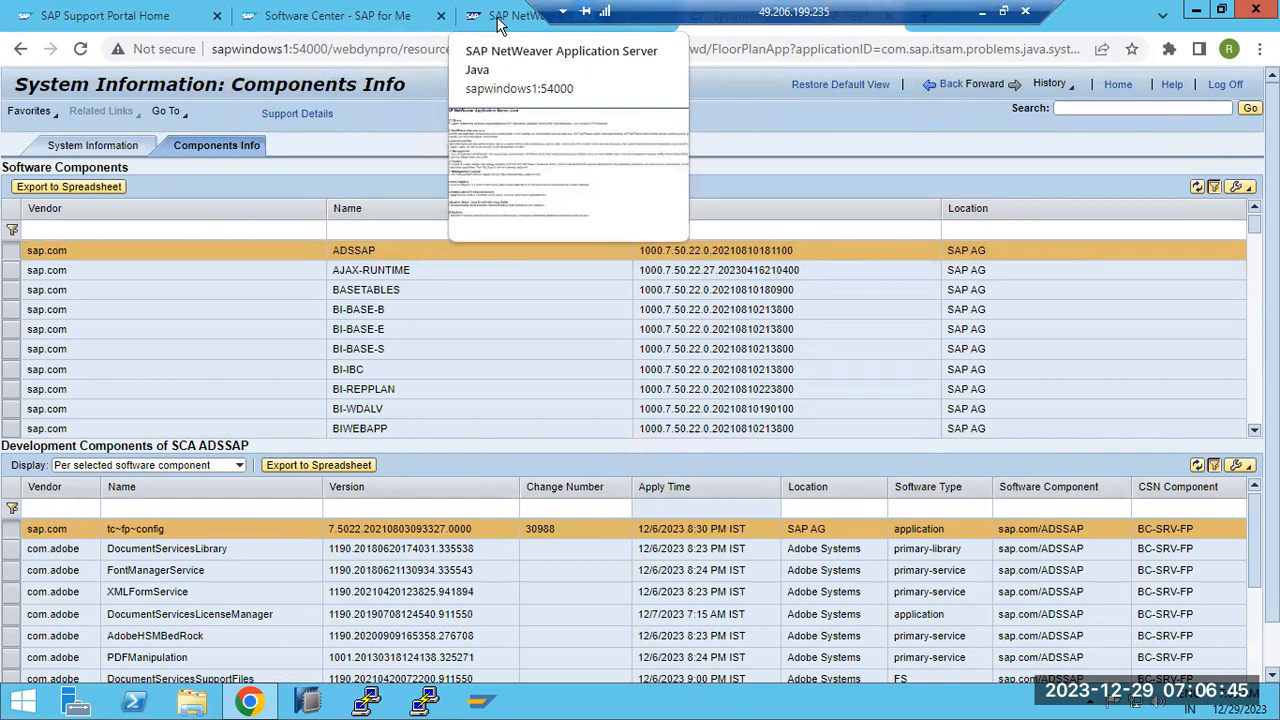
Navigate Software Center to SAP NETWEAVER > SAP NETWEAVER 7.5 > APPLICATION SERVER JAVA
{"action": "left_click", "coordinate": [281, 16]}
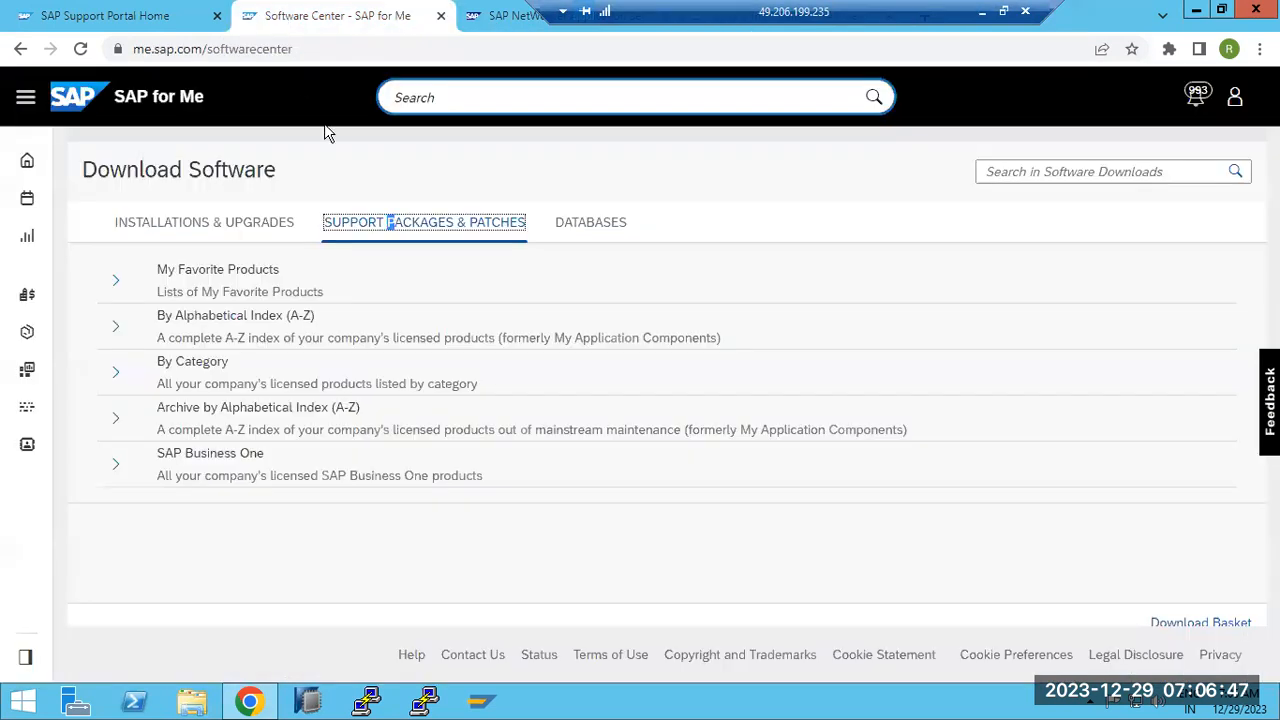
{"action": "left_click", "coordinate": [378, 222]}
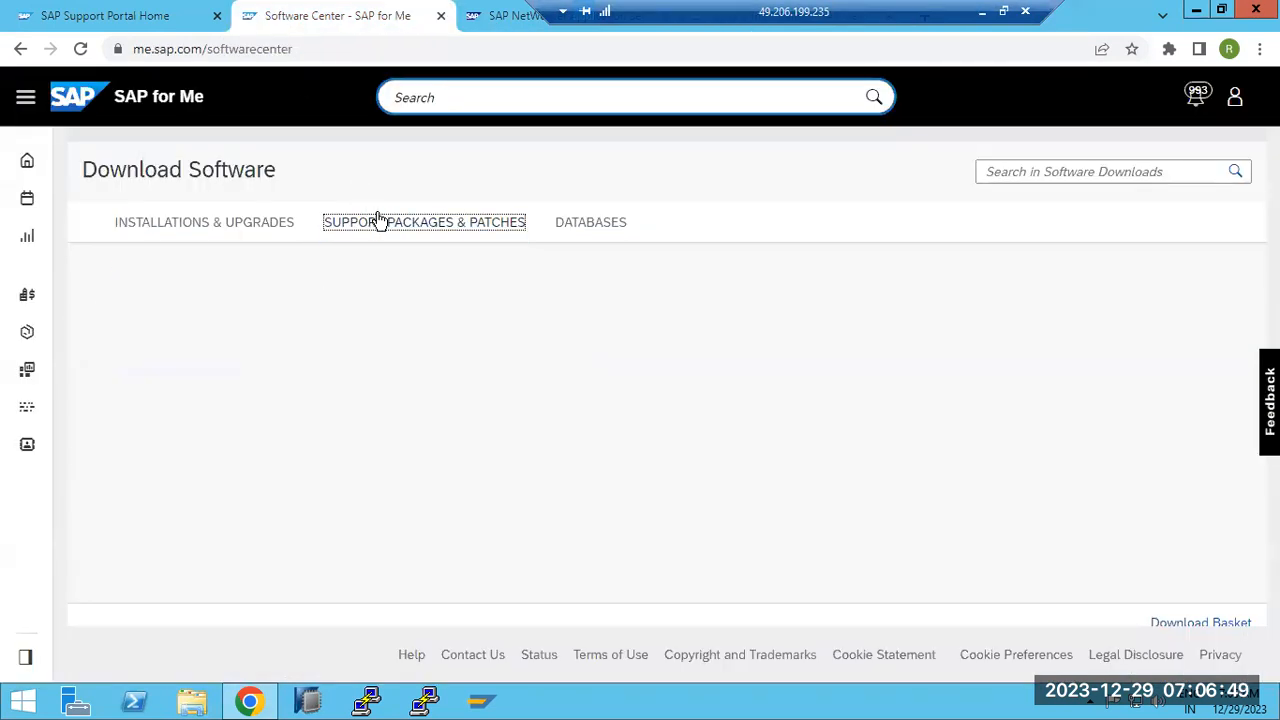
{"action": "left_click", "coordinate": [118, 328]}
{"action": "scroll", "coordinate": [286, 526], "scroll_direction": "down", "scroll_amount": 6}
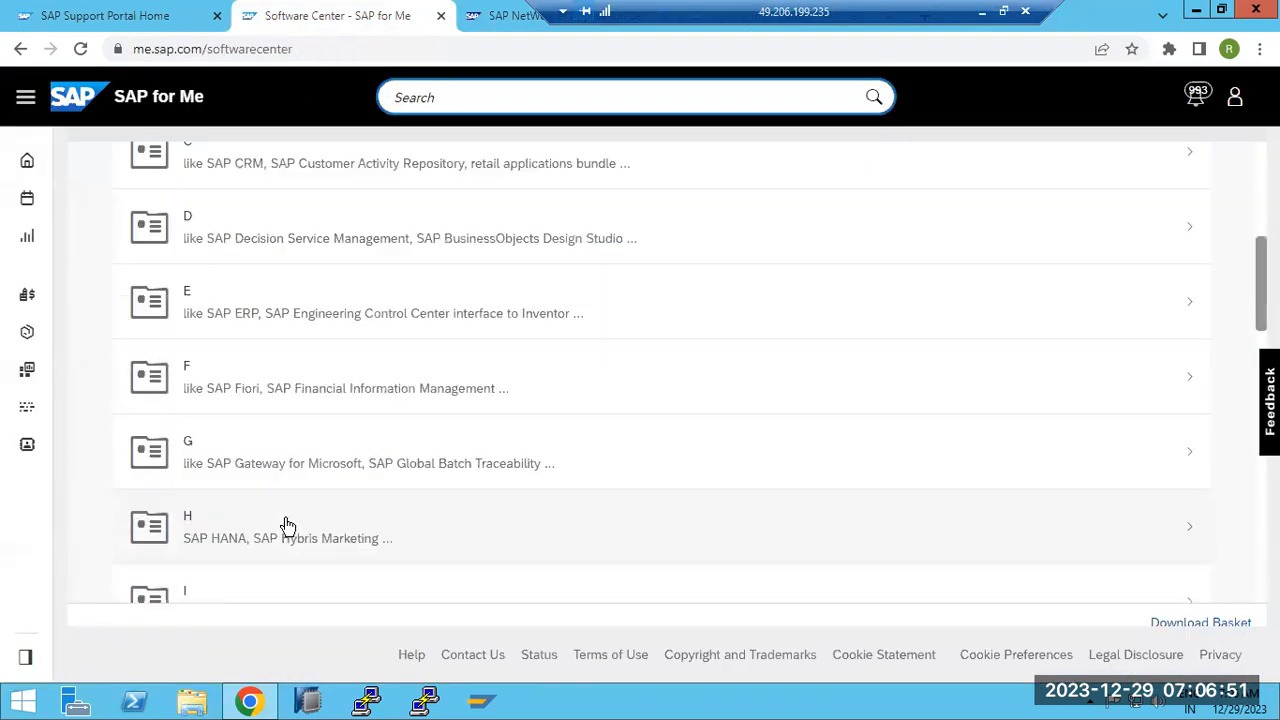
{"action": "scroll", "coordinate": [286, 526], "scroll_direction": "down", "scroll_amount": 3}
{"action": "left_click", "coordinate": [288, 524]}
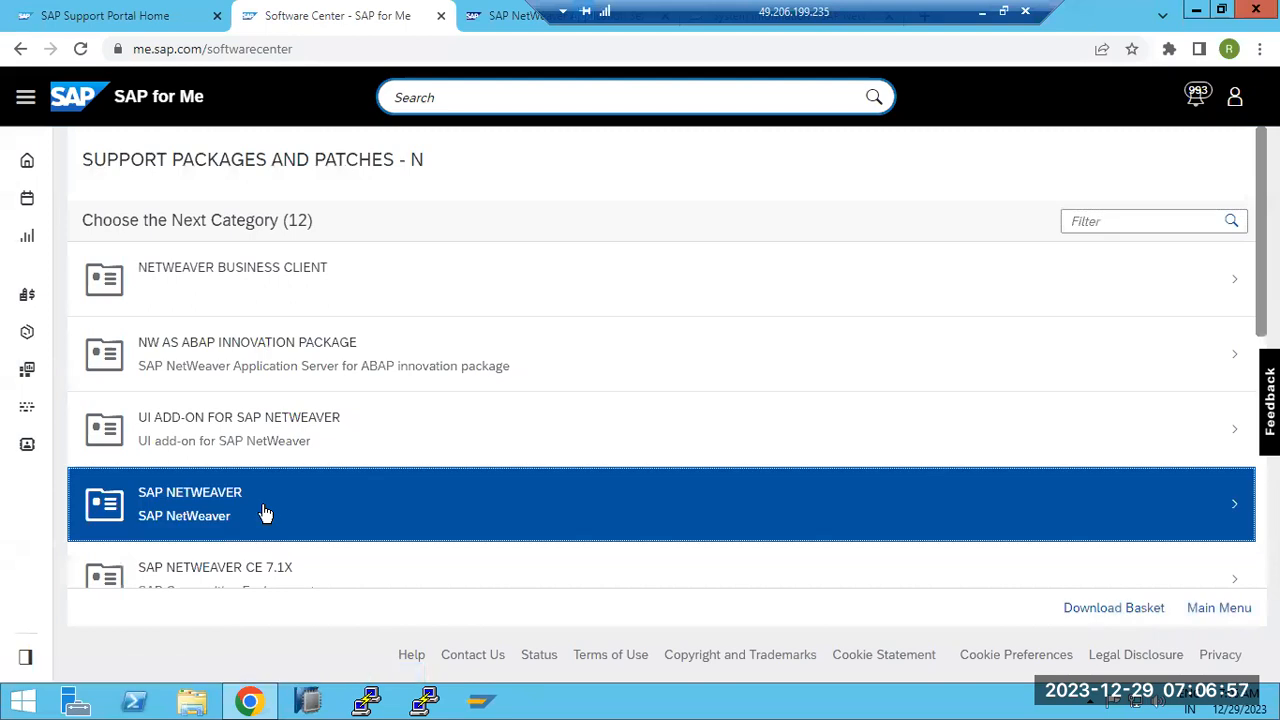
{"action": "left_click", "coordinate": [262, 504]}
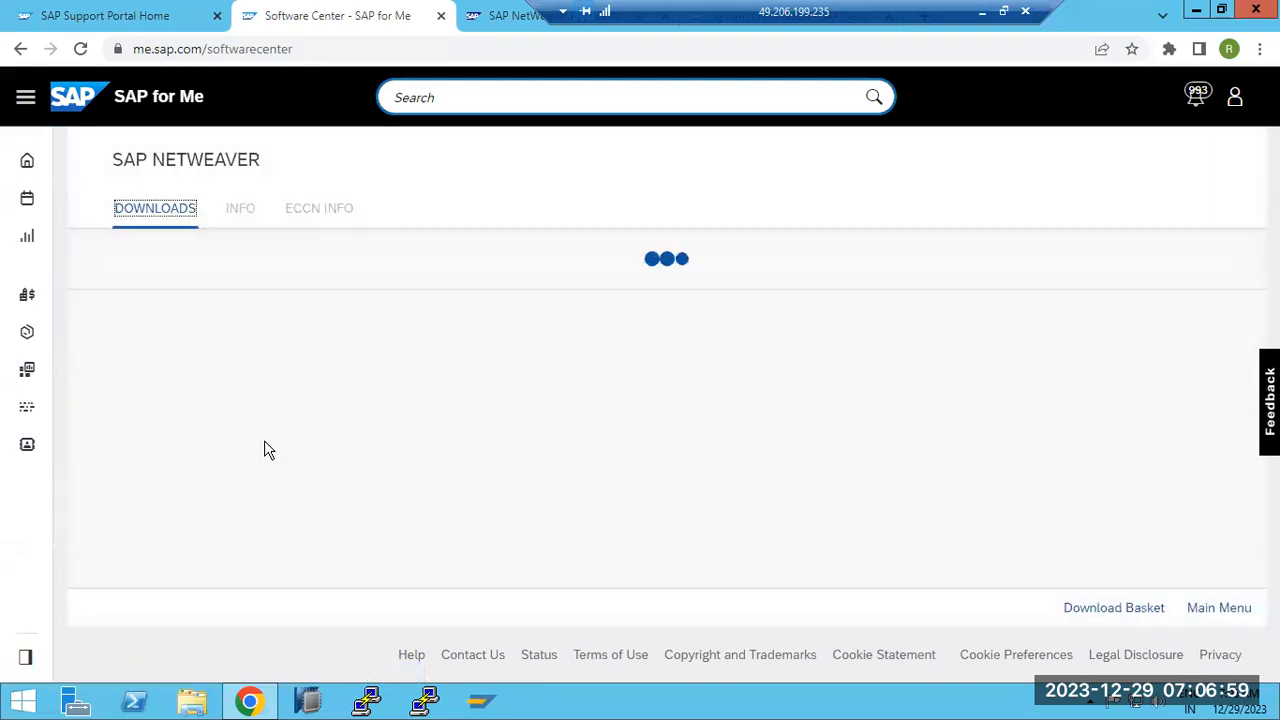
{"action": "left_click", "coordinate": [250, 270]}
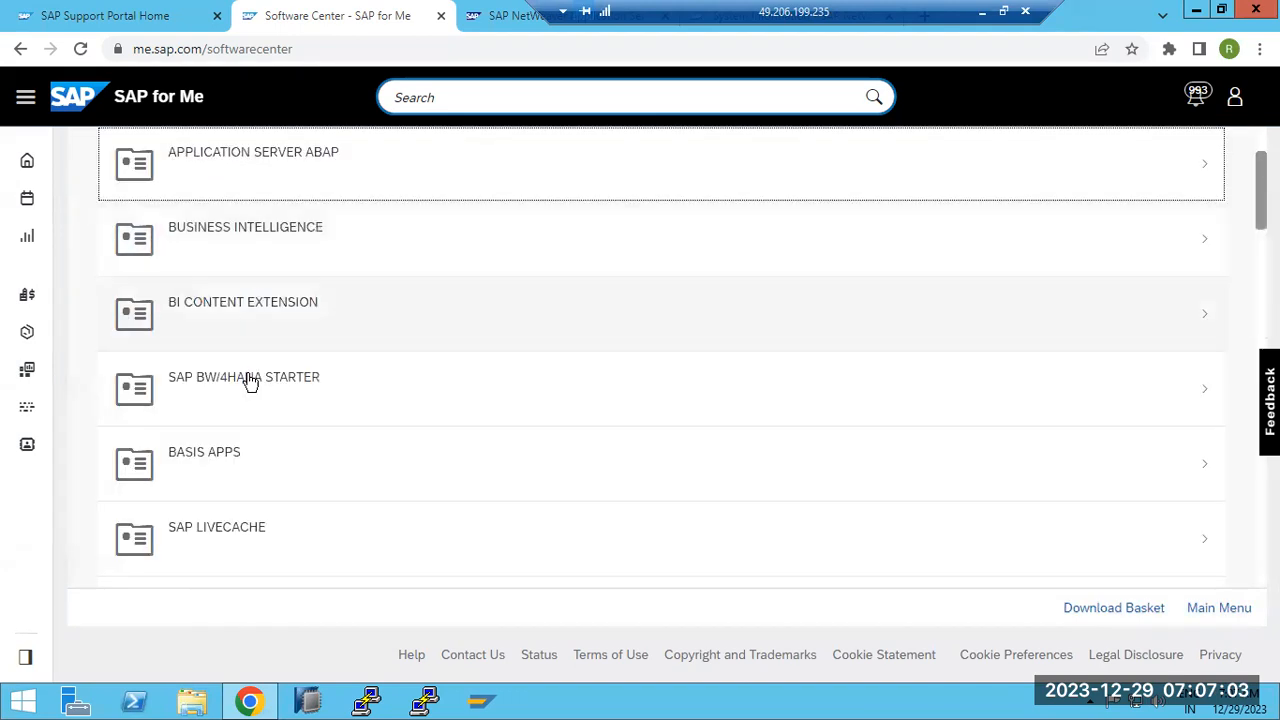
{"action": "scroll", "coordinate": [250, 430], "scroll_direction": "up", "scroll_amount": 2}
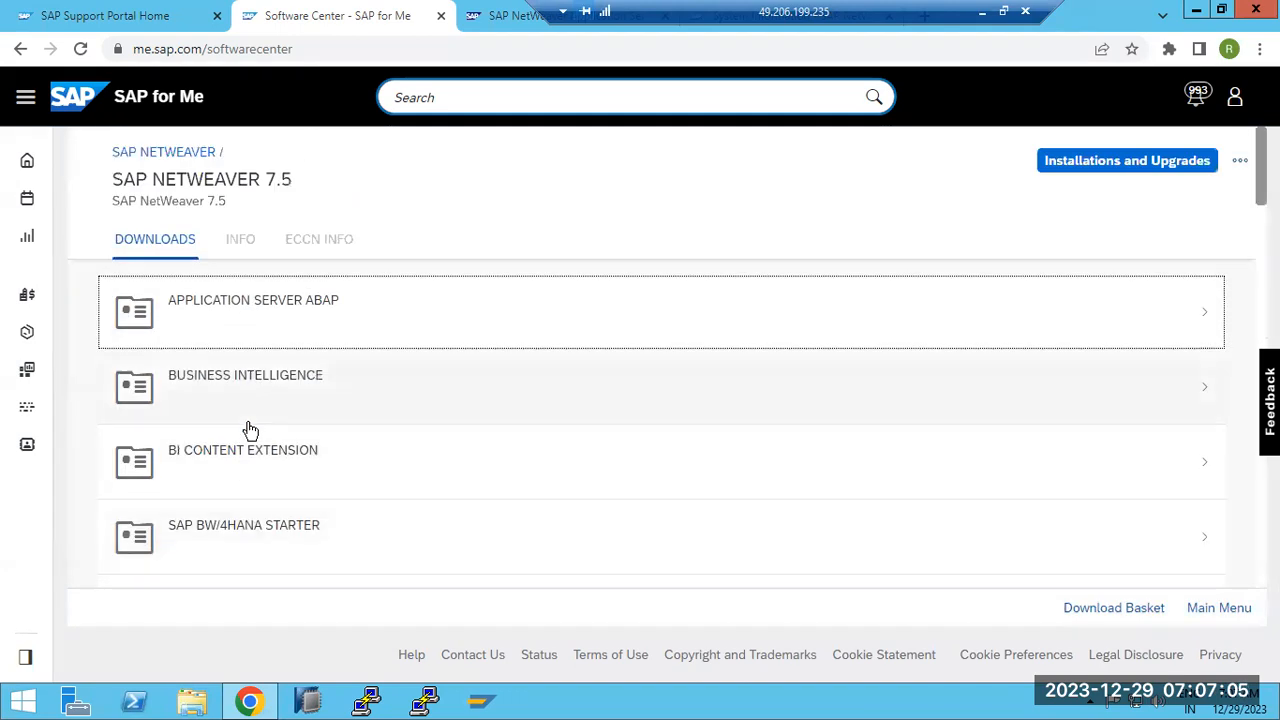
{"action": "scroll", "coordinate": [250, 430], "scroll_direction": "down", "scroll_amount": 3}
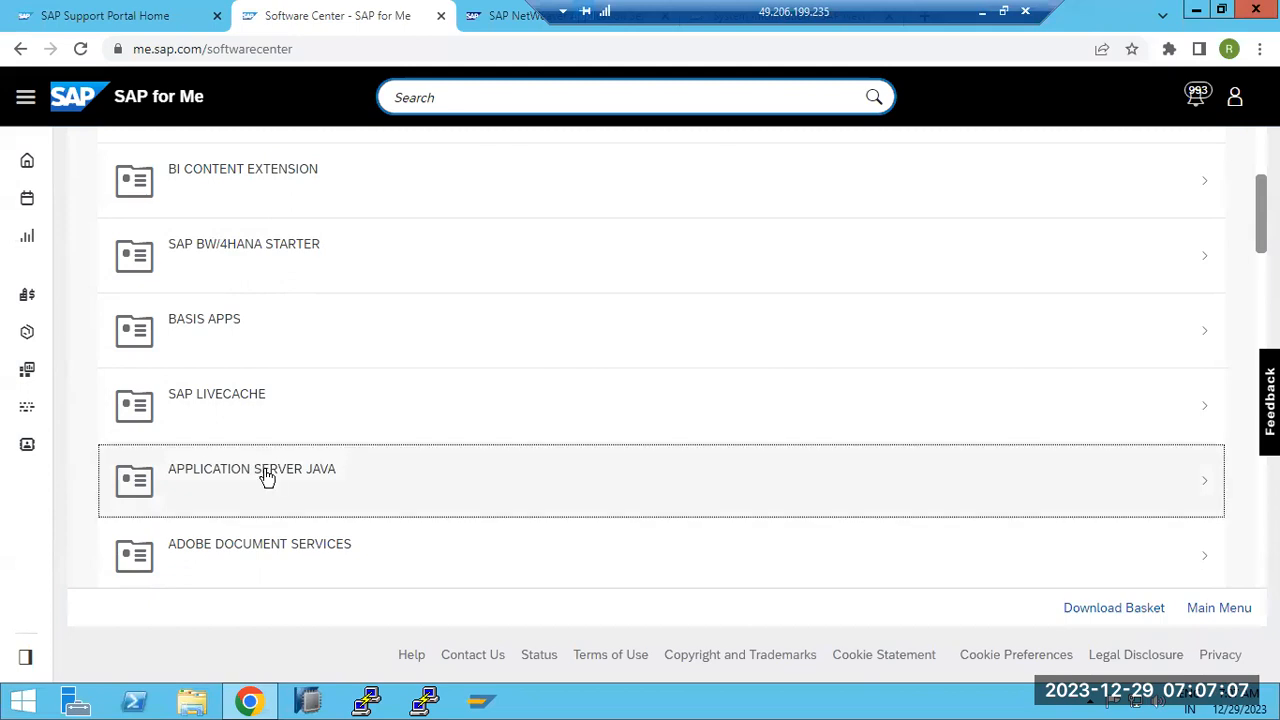
{"action": "left_click", "coordinate": [267, 478]}
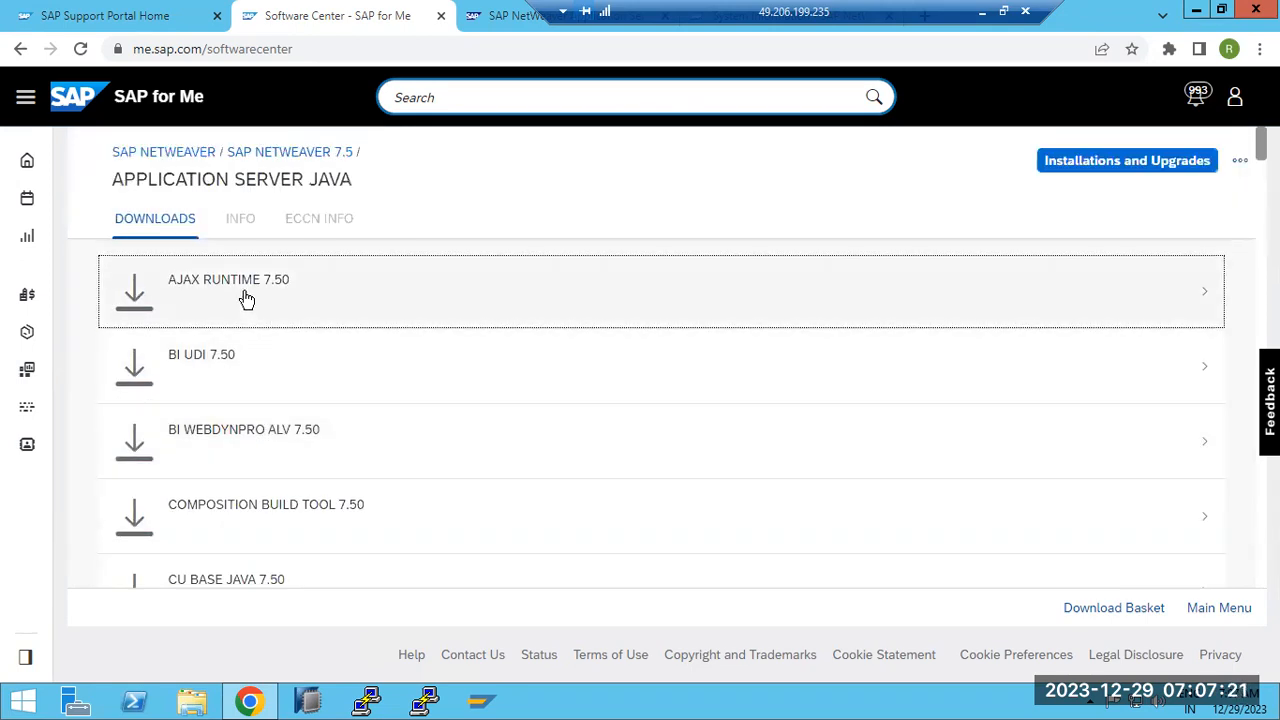
On System Information, review the AJAX-RUNTIME, BASETABLES and BI-BASE-E development components
{"action": "left_click_drag", "start_coordinate": [728, 16], "coordinate": [847, 5]}
{"action": "left_click_drag", "start_coordinate": [662, 5], "coordinate": [841, 6]}
{"action": "left_click", "coordinate": [700, 22]}
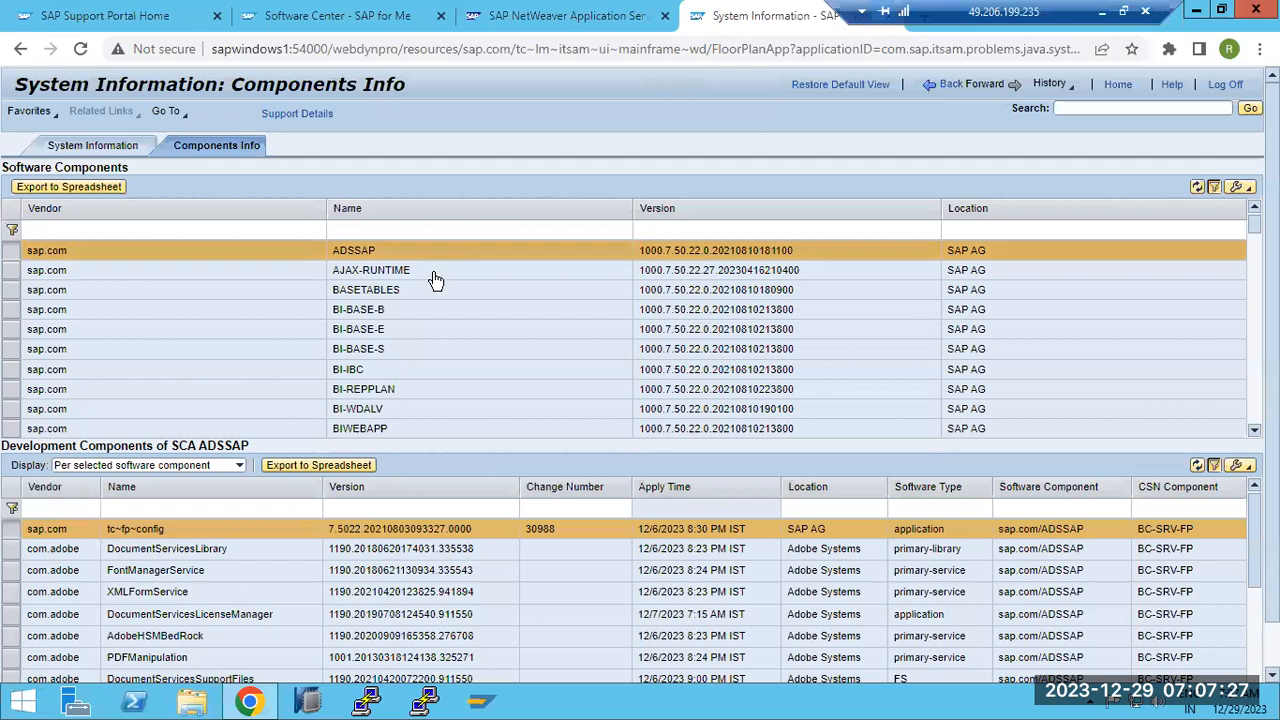
{"action": "left_click", "coordinate": [388, 272]}
{"action": "left_click", "coordinate": [398, 292]}
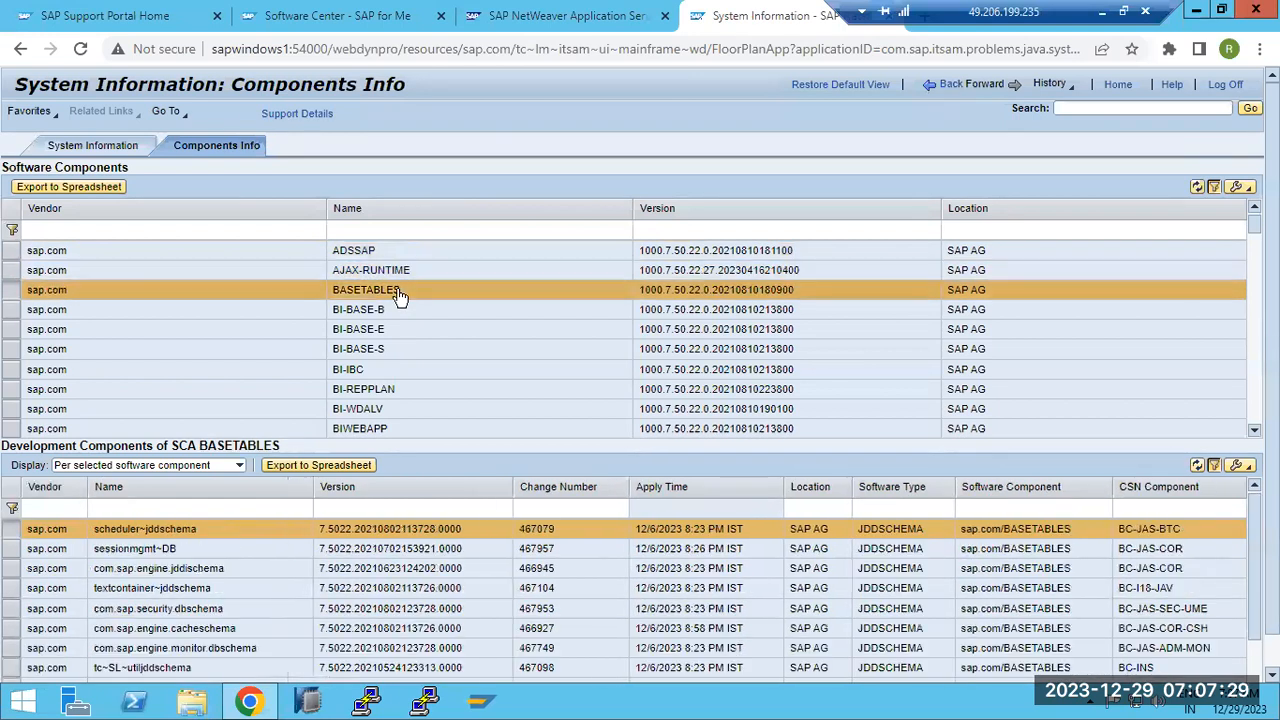
{"action": "left_click", "coordinate": [397, 331]}
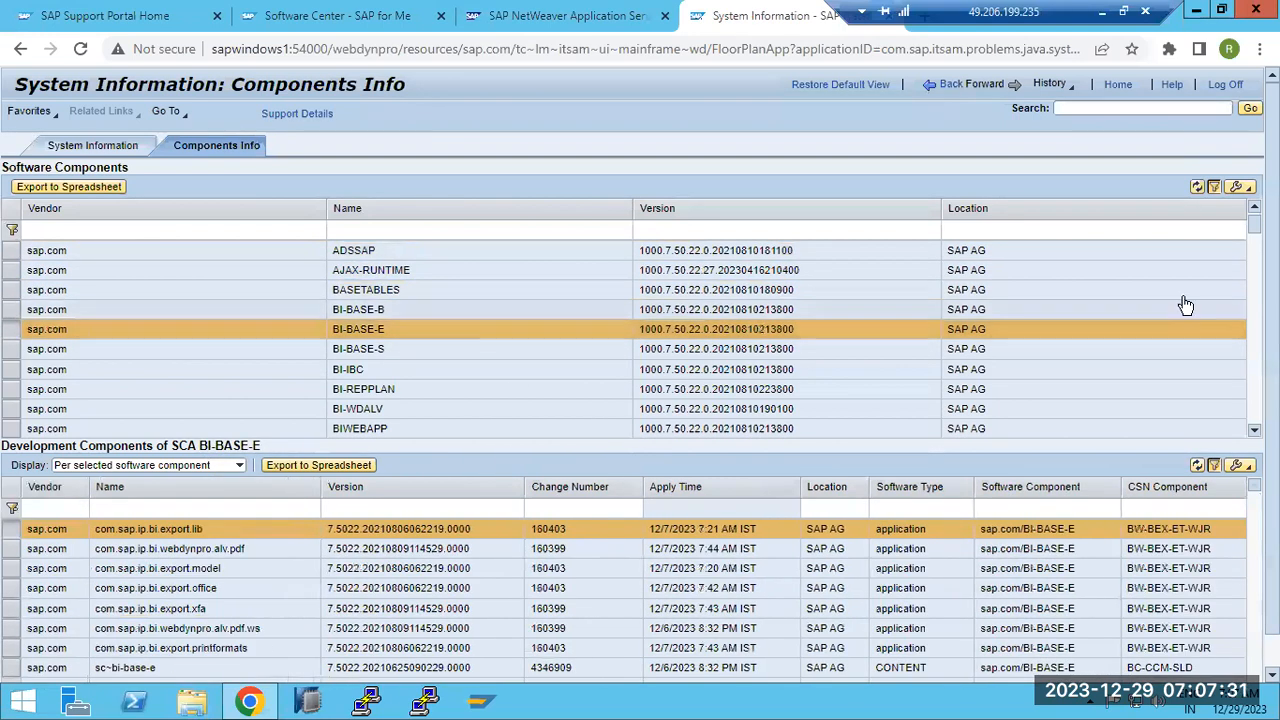
Review J2EE-FRMW, J2EE-APPS, FRAMEWORK and FRAMEWORK-EXT components, then return to the start page
{"action": "left_click_drag", "start_coordinate": [1254, 224], "coordinate": [1254, 312]}
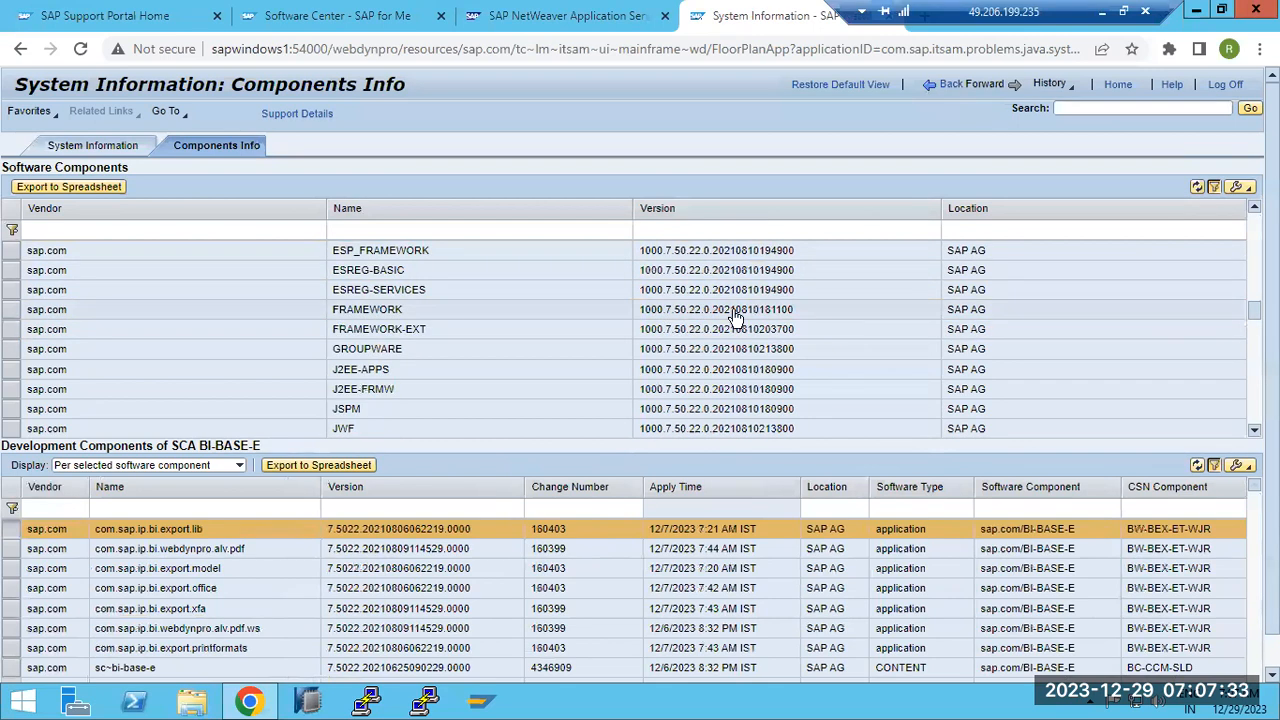
{"action": "left_click", "coordinate": [400, 392]}
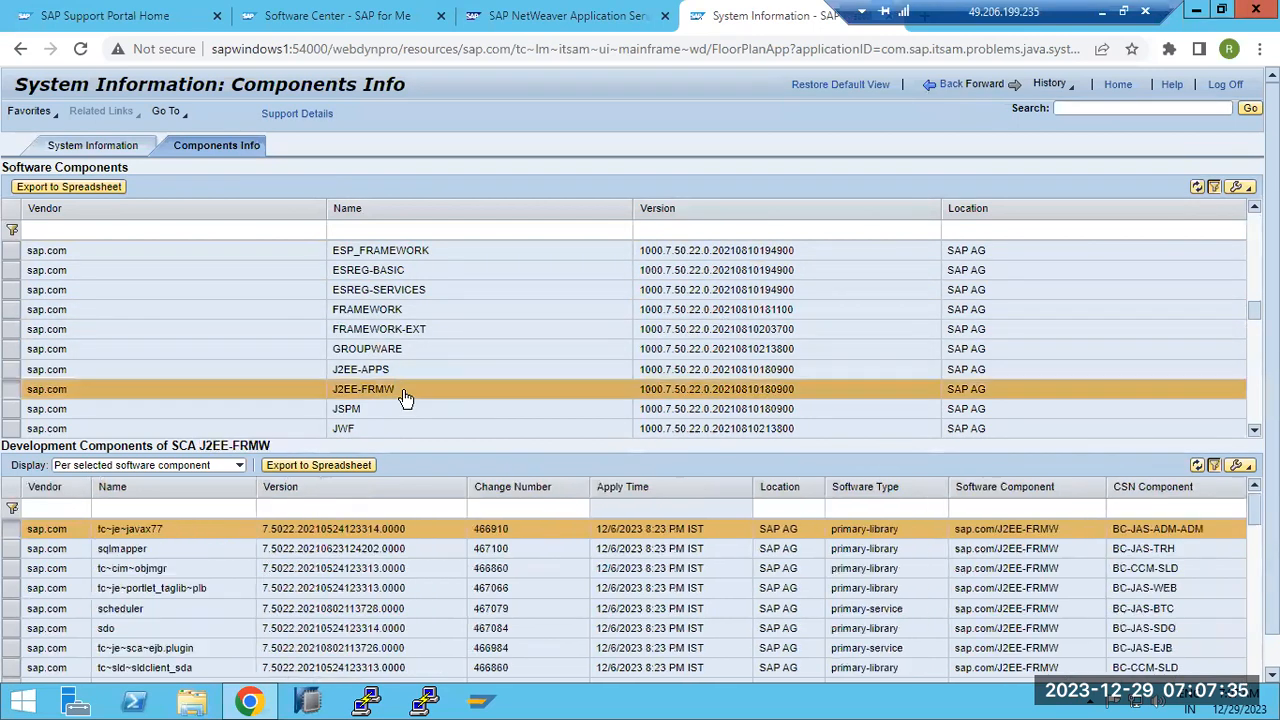
{"action": "left_click", "coordinate": [392, 374]}
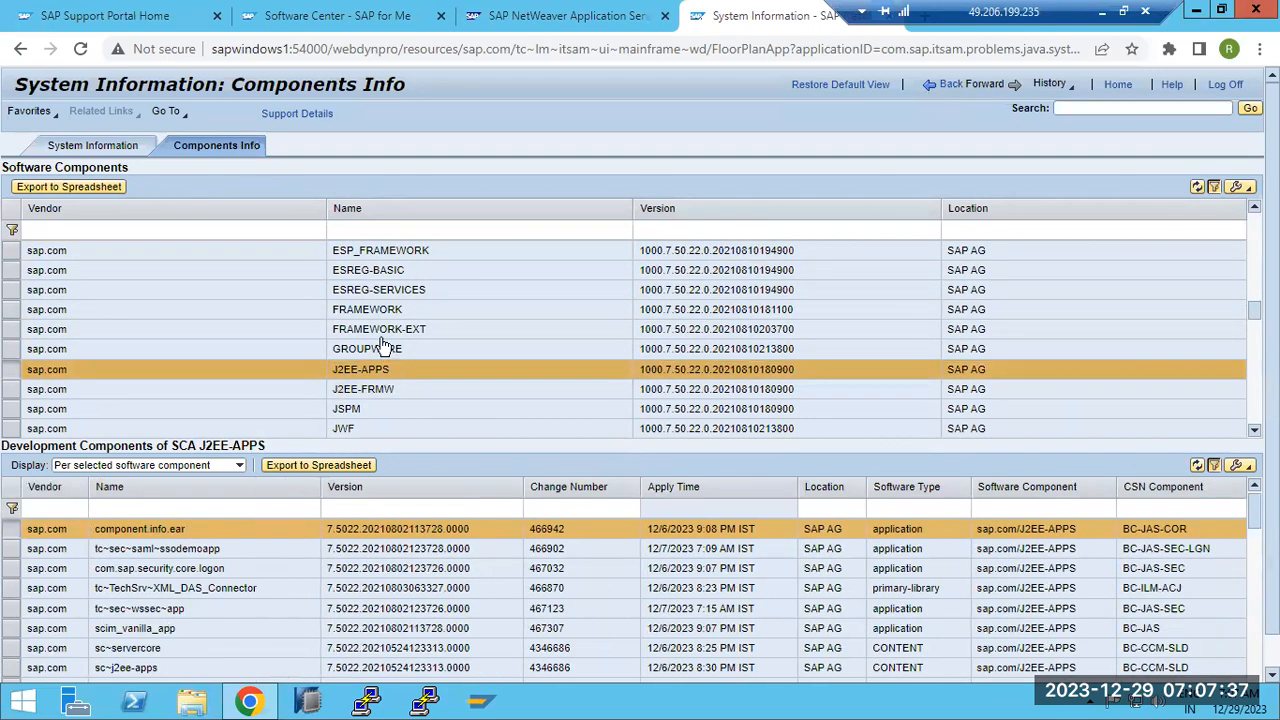
{"action": "left_click", "coordinate": [380, 313]}
{"action": "left_click", "coordinate": [380, 329]}
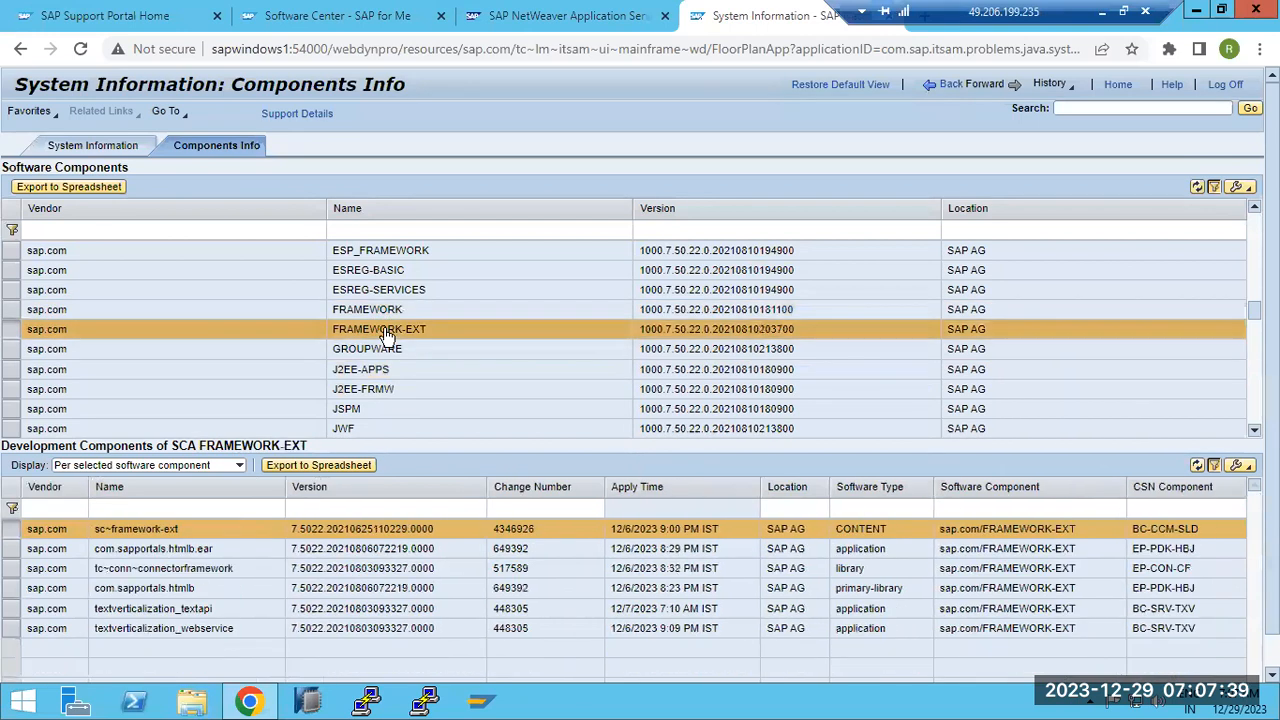
{"action": "left_click", "coordinate": [520, 18]}
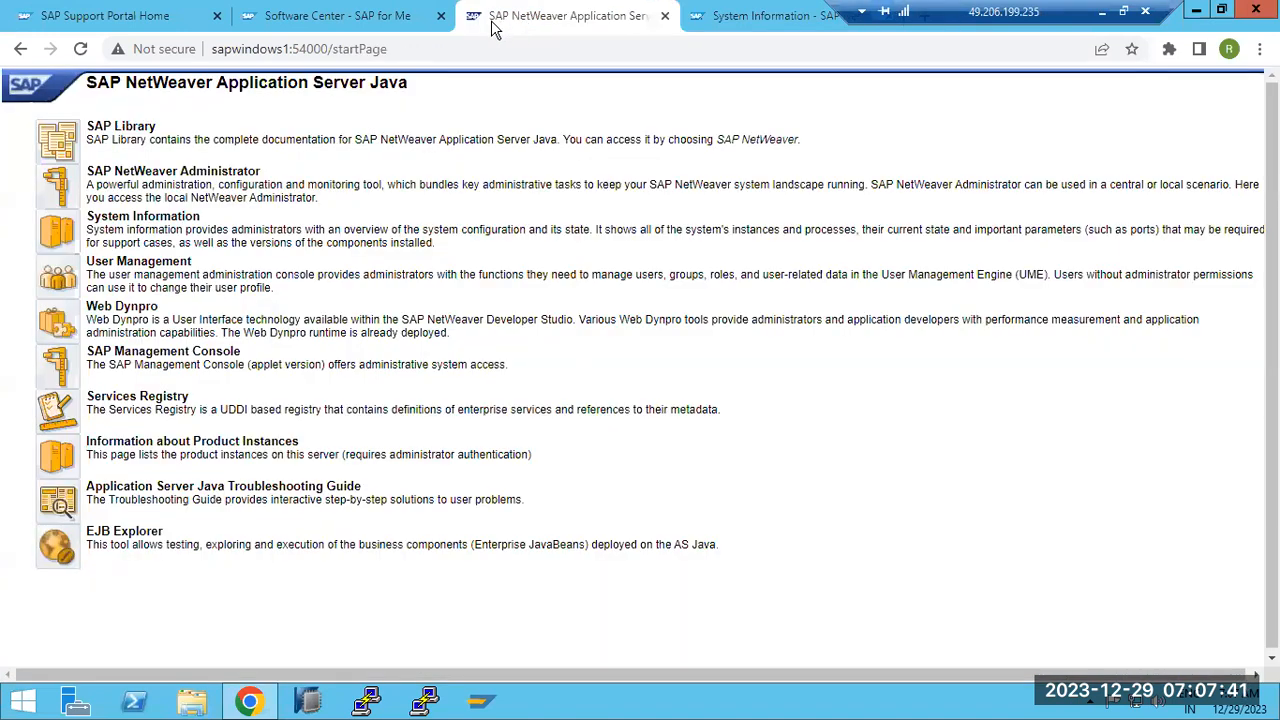
Browse the Application Server Java 7.50 downloads, such as J2EE ENGINE SERVERCORE 7.50
{"action": "left_click", "coordinate": [362, 20]}
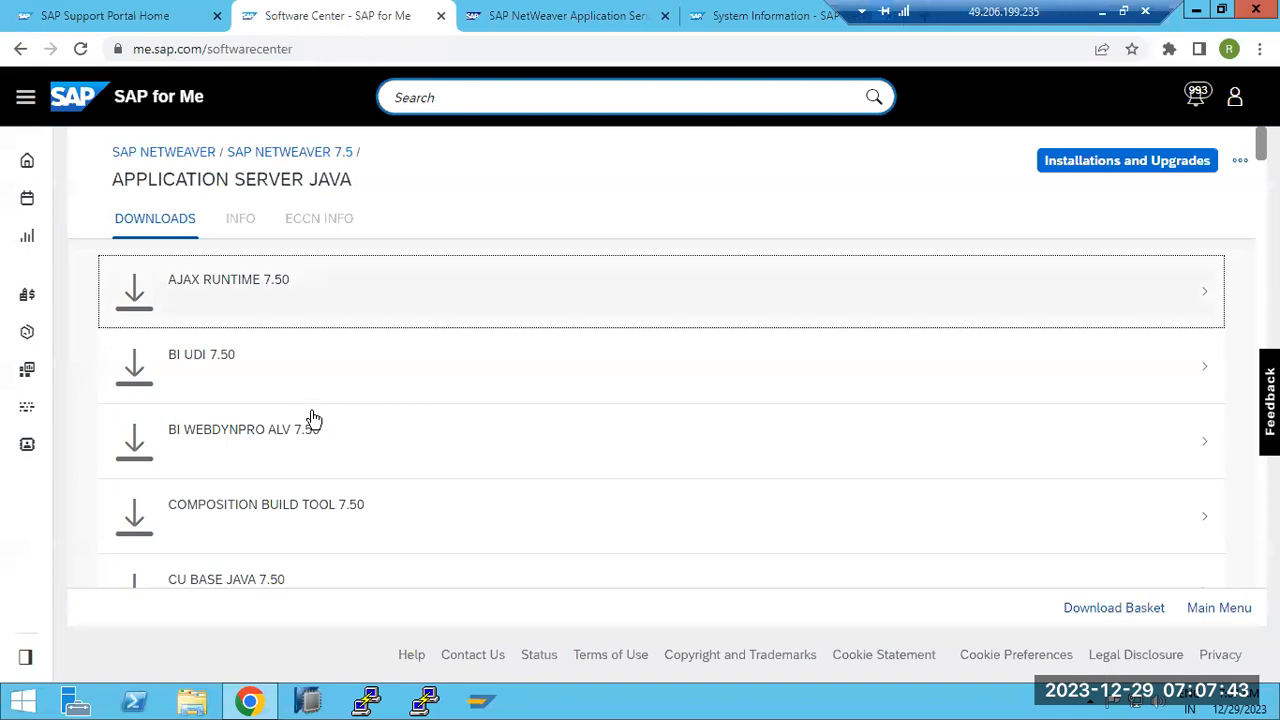
{"action": "scroll", "coordinate": [320, 440], "scroll_direction": "down", "scroll_amount": 5}
{"action": "scroll", "coordinate": [320, 441], "scroll_direction": "down", "scroll_amount": 1}
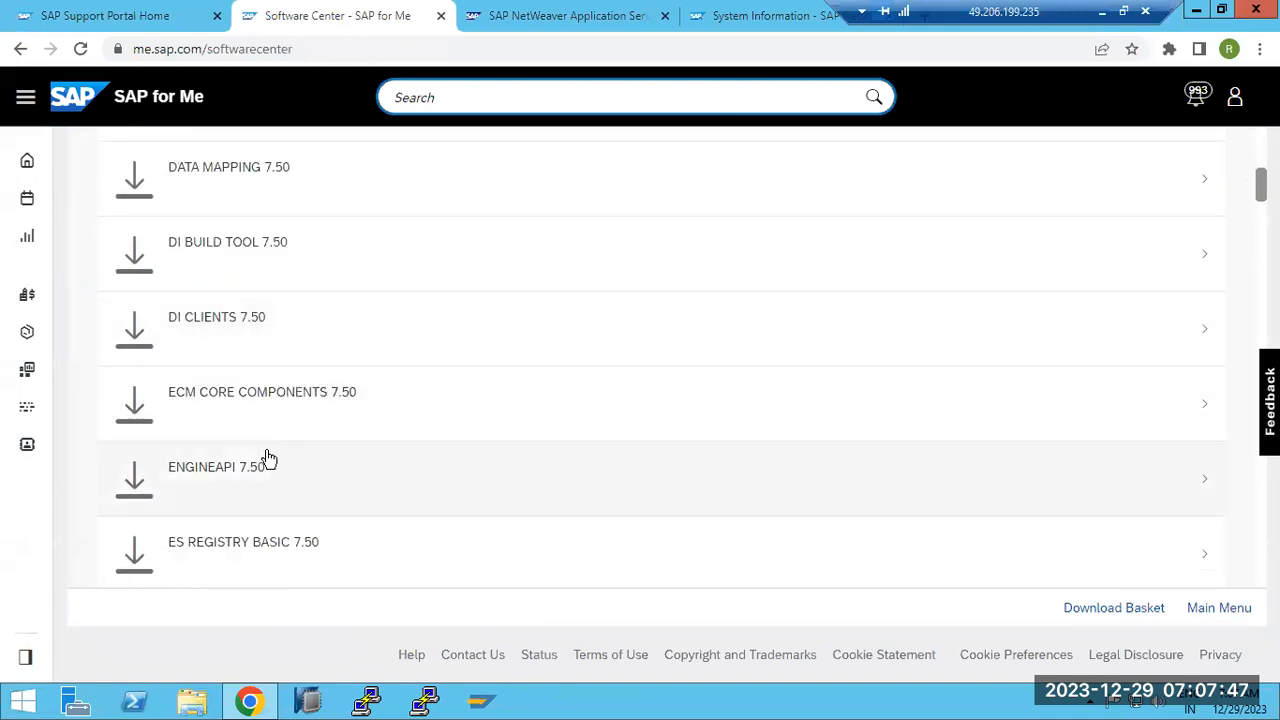
{"action": "scroll", "coordinate": [268, 458], "scroll_direction": "up", "scroll_amount": 6}
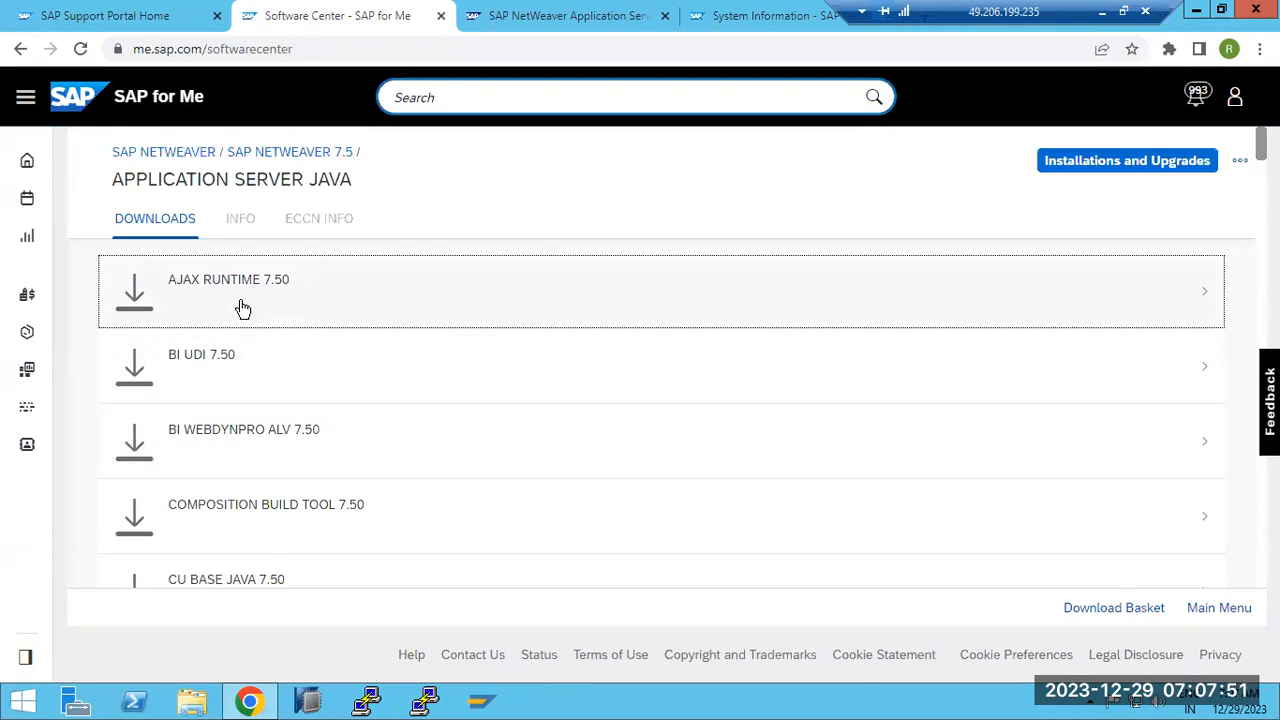
{"action": "scroll", "coordinate": [250, 360], "scroll_direction": "down", "scroll_amount": 7}
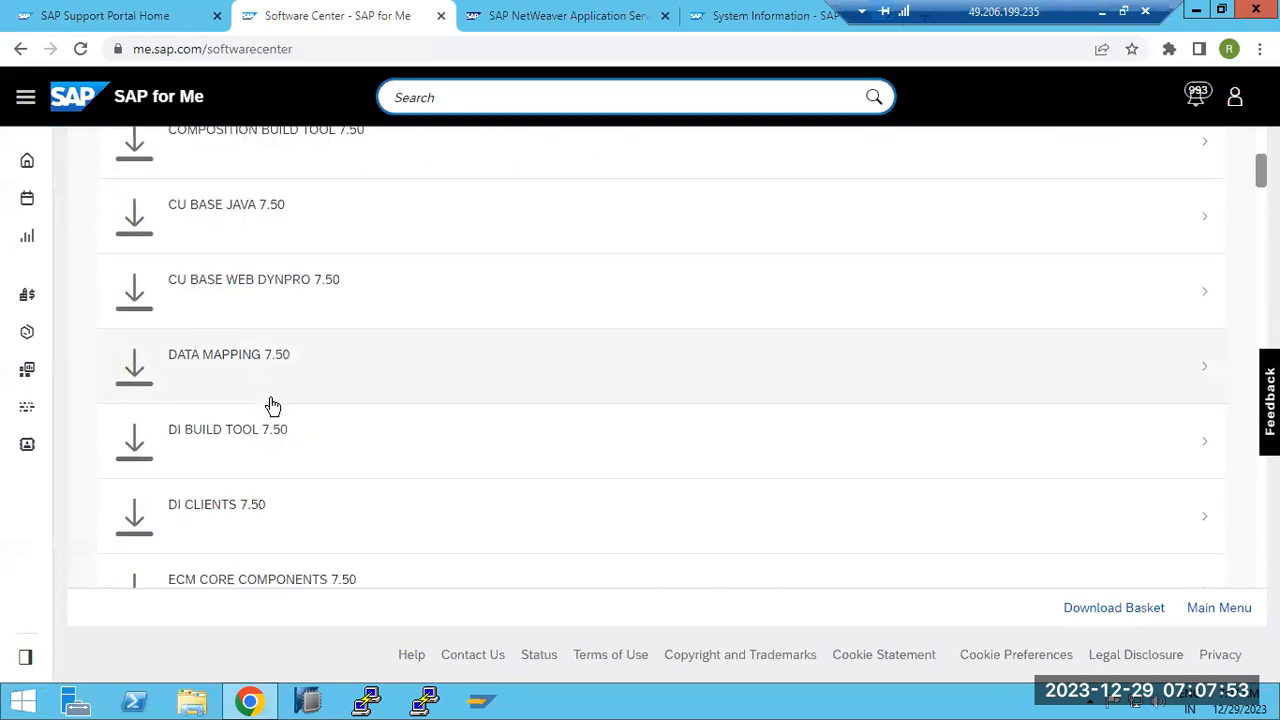
{"action": "scroll", "coordinate": [245, 440], "scroll_direction": "down", "scroll_amount": 6}
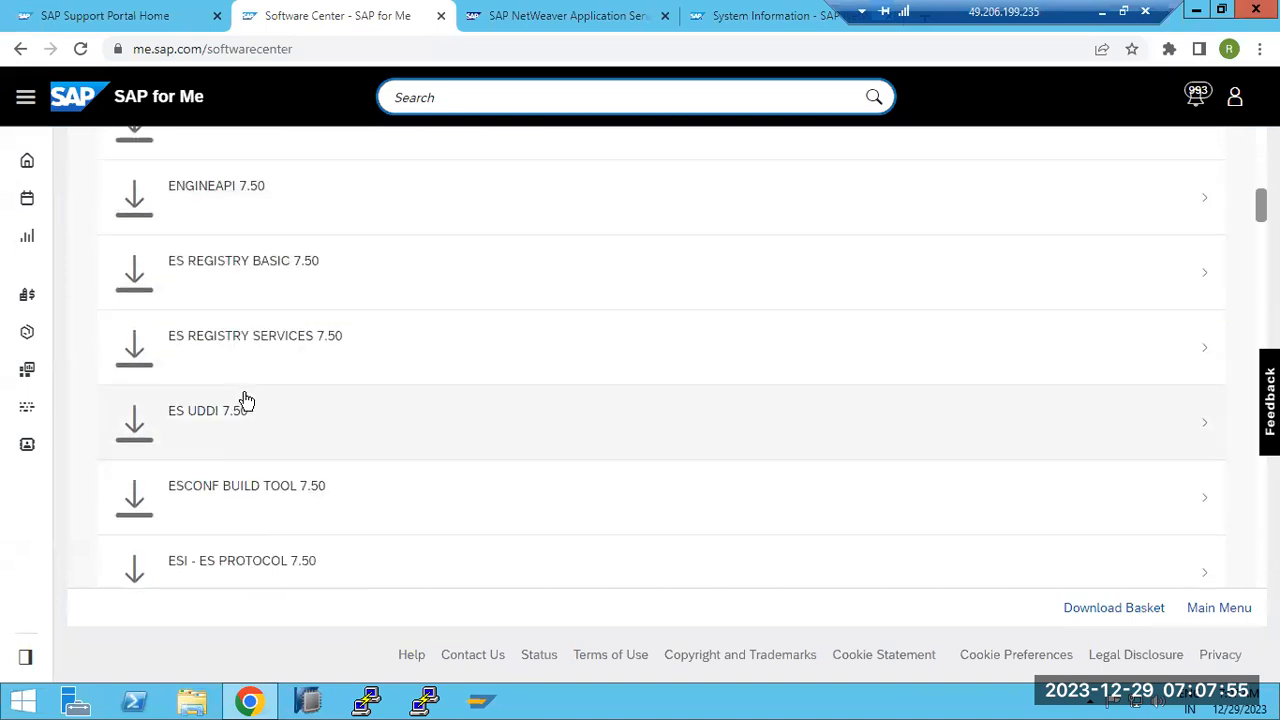
{"action": "scroll", "coordinate": [255, 423], "scroll_direction": "down", "scroll_amount": 1}
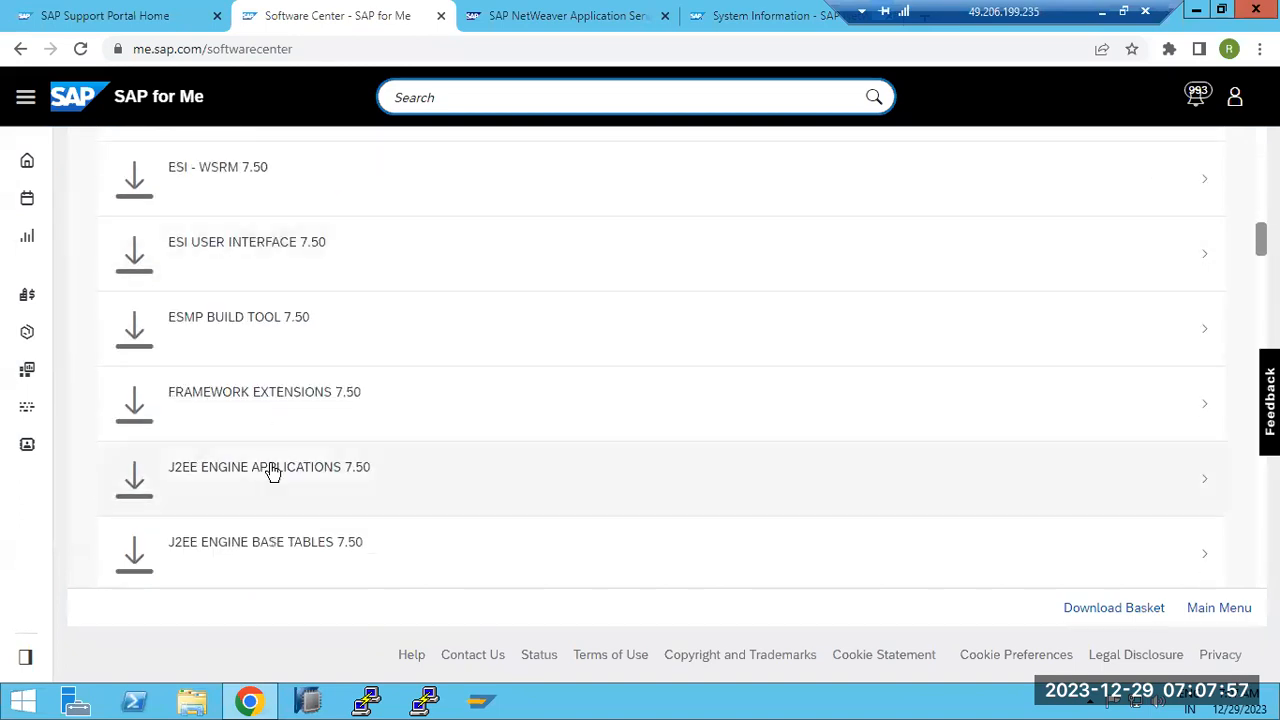
{"action": "scroll", "coordinate": [358, 523], "scroll_direction": "down", "scroll_amount": 1}
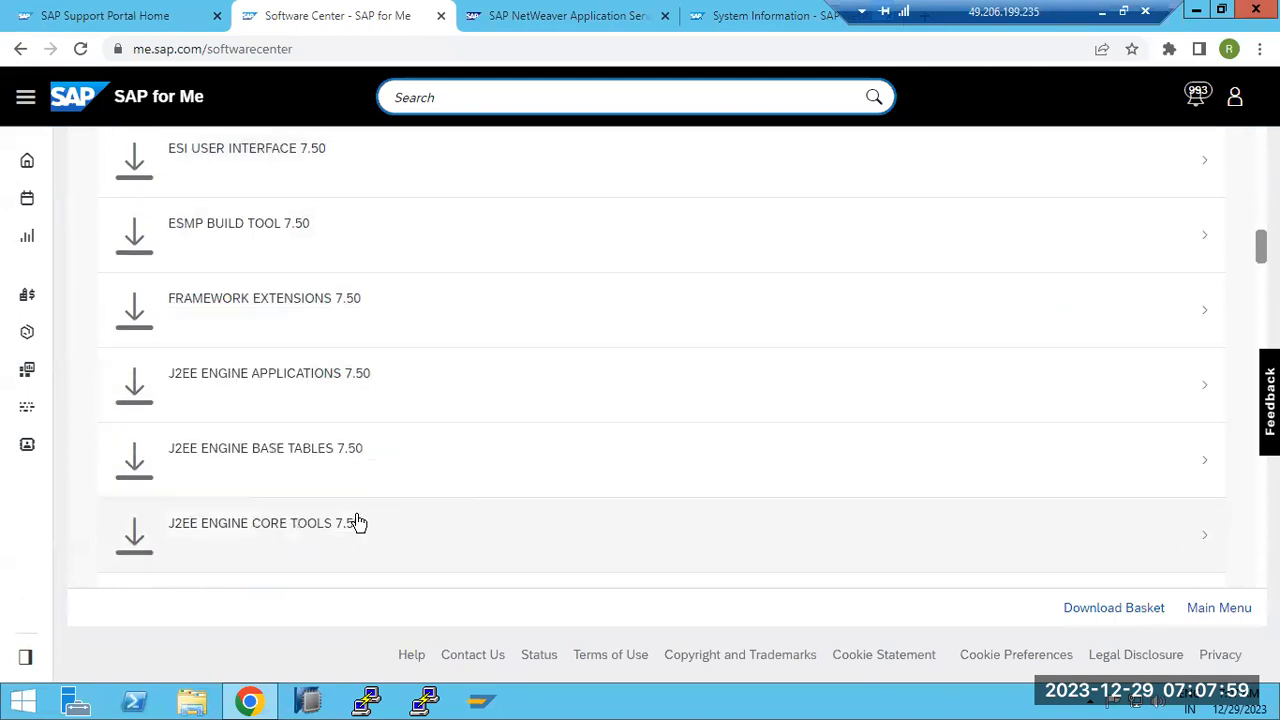
{"action": "scroll", "coordinate": [358, 523], "scroll_direction": "down", "scroll_amount": 3}
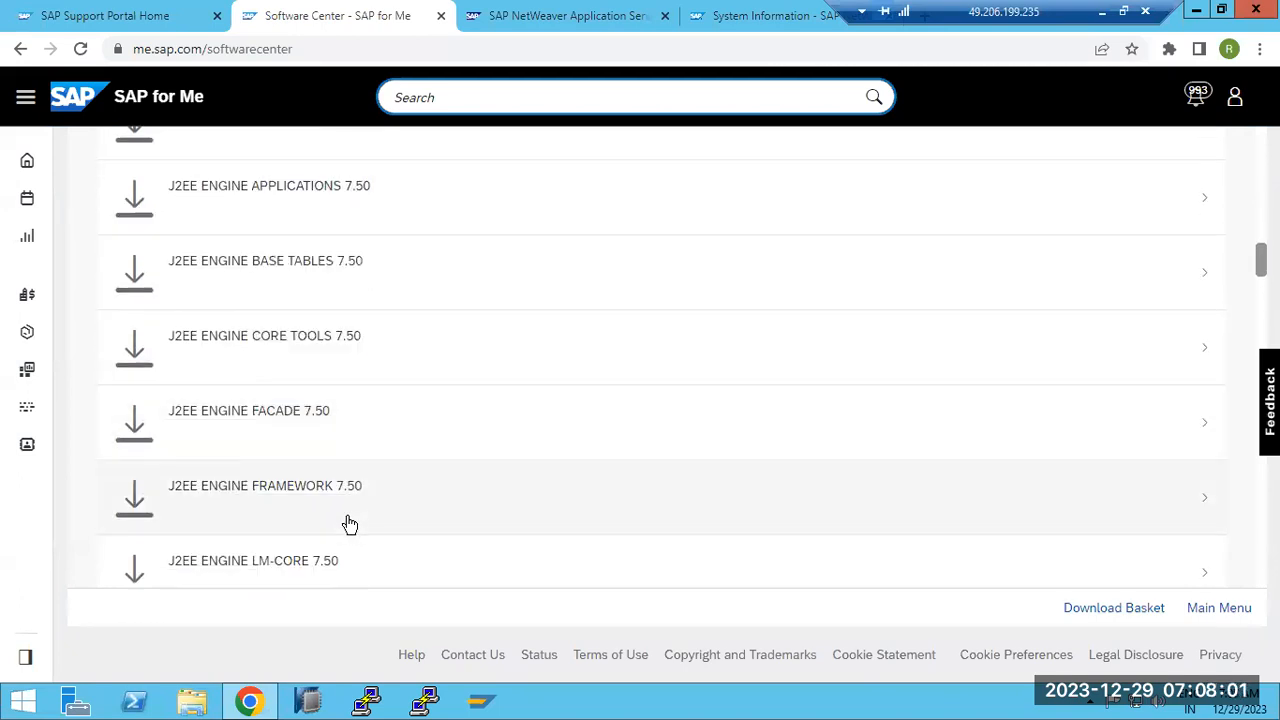
{"action": "scroll", "coordinate": [346, 523], "scroll_direction": "down", "scroll_amount": 1}
{"action": "scroll", "coordinate": [340, 533], "scroll_direction": "down", "scroll_amount": 4}
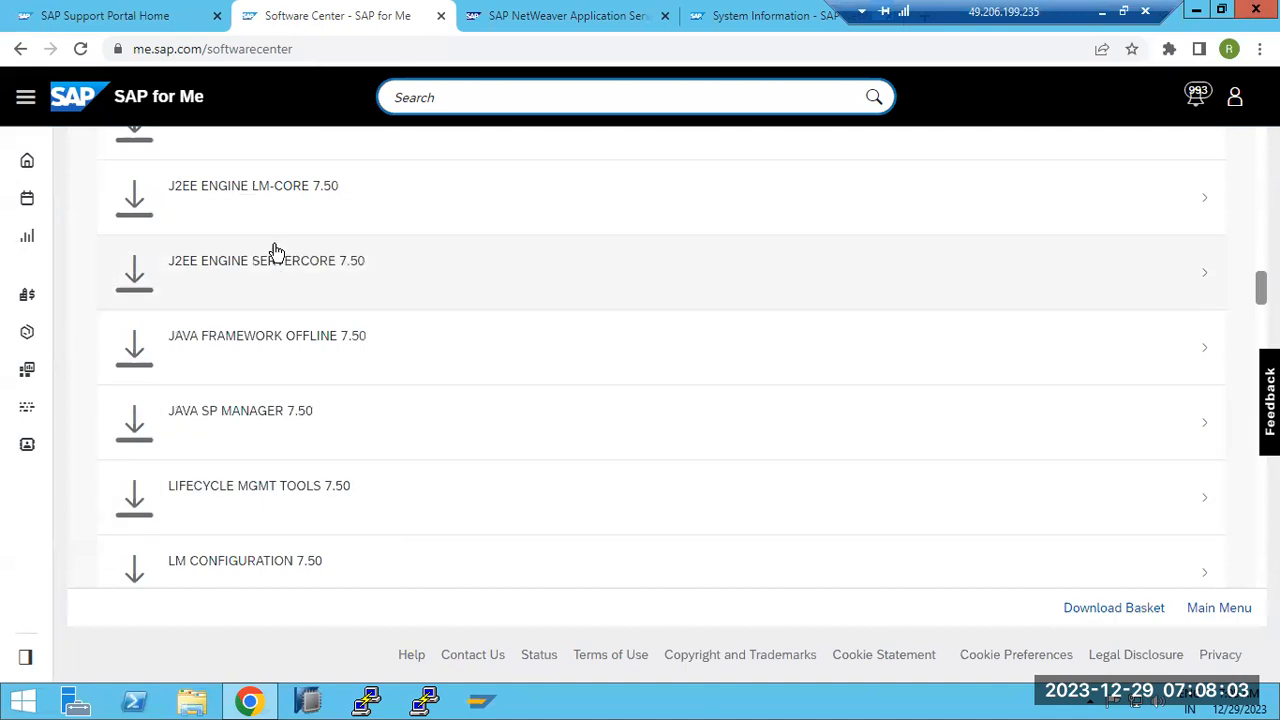
{"action": "scroll", "coordinate": [226, 404], "scroll_direction": "up", "scroll_amount": 1}
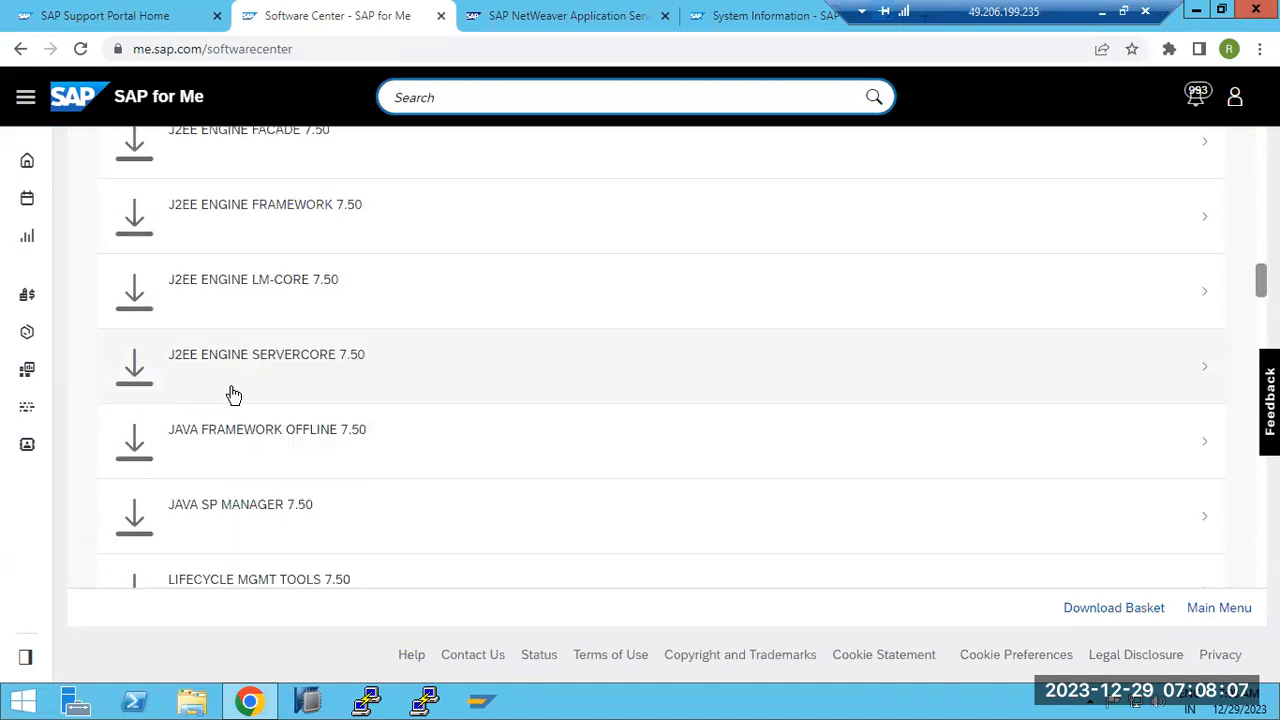
Search 'SAP JAVA CORE COMPONENTS for patching' and open KBA 1794179 on AS Java Core patches
{"action": "left_click", "coordinate": [150, 15]}
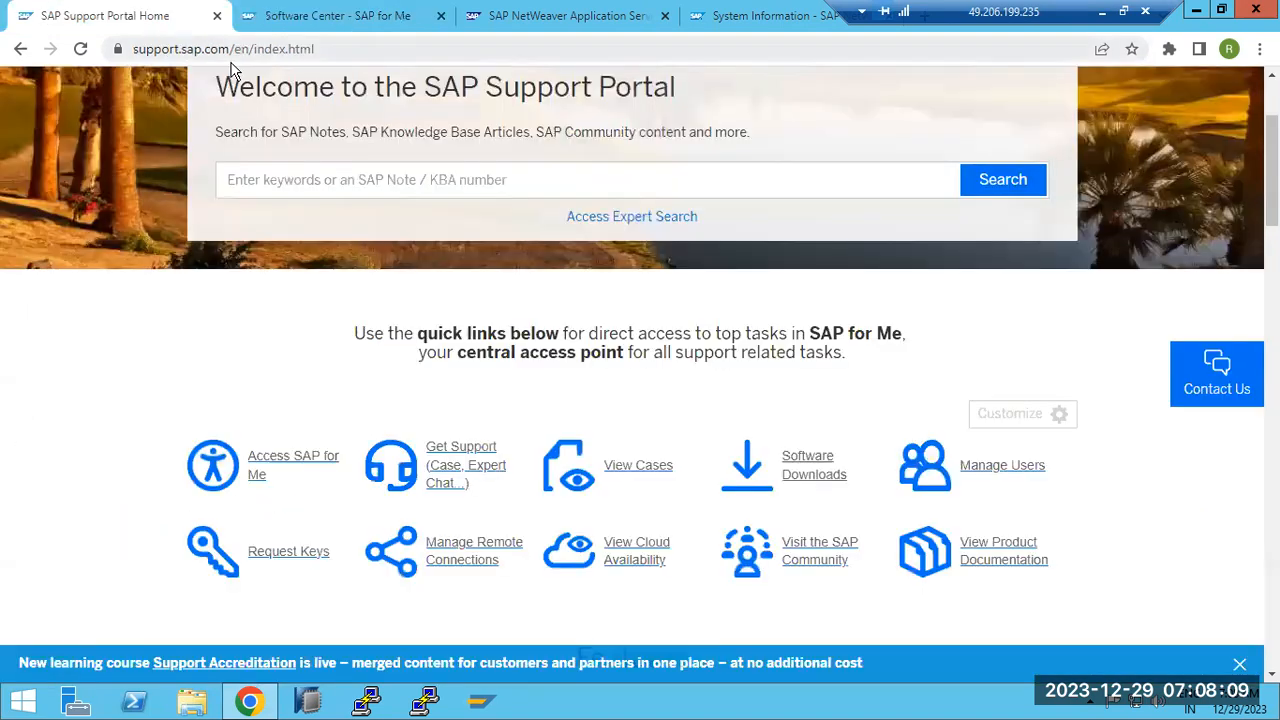
{"action": "left_click", "coordinate": [255, 58]}
{"action": "type", "text": "SAP "}
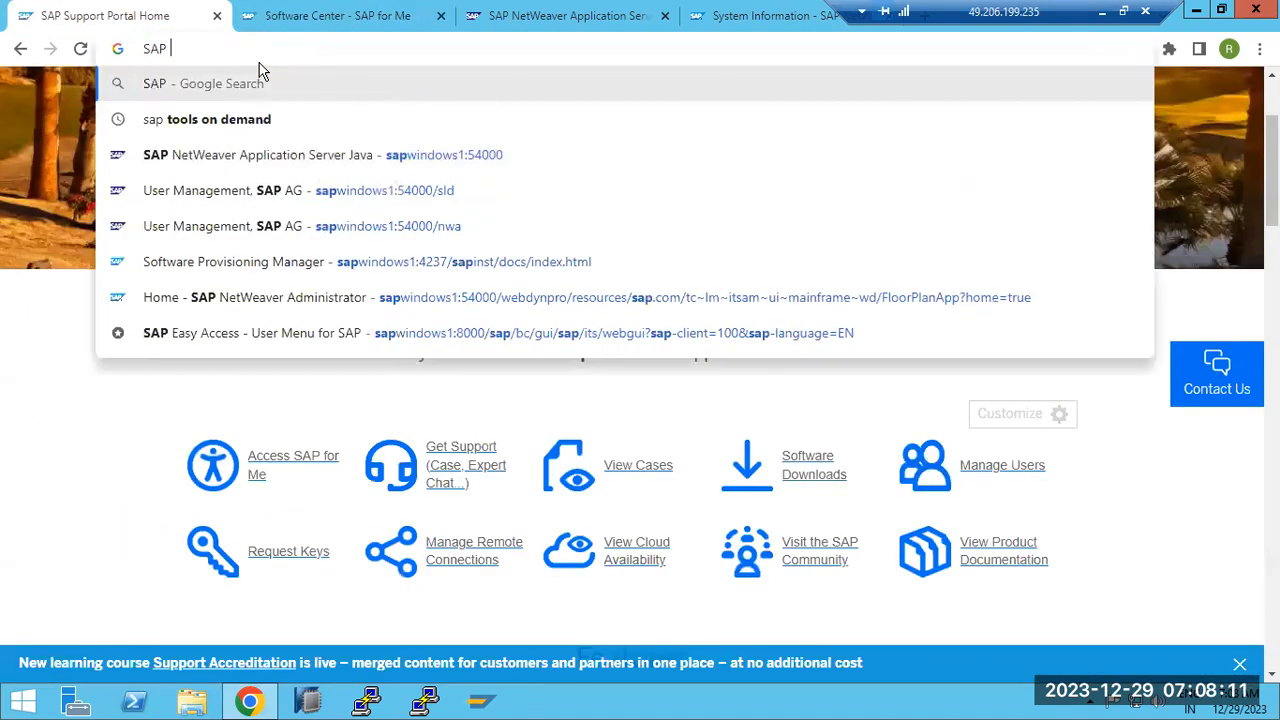
{"action": "type", "text": "JAVA CORE "}
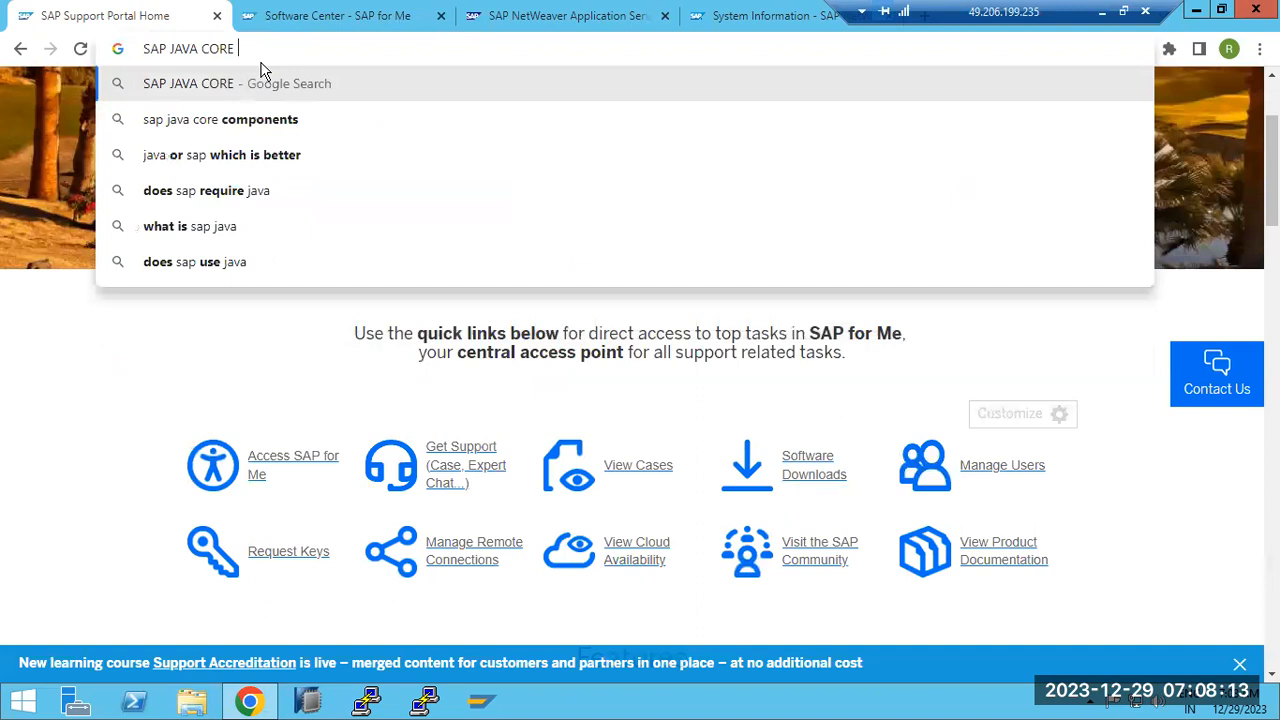
{"action": "type", "text": "COMPON"}
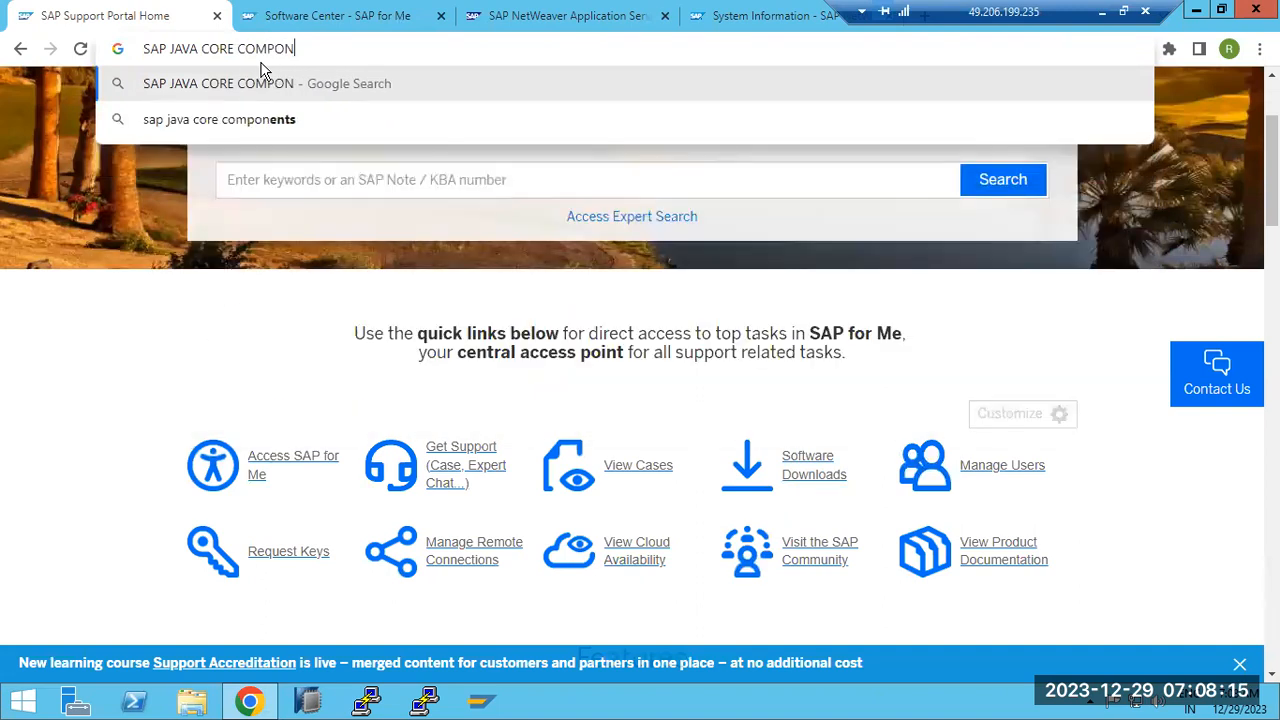
{"action": "type", "text": "ENTS for pa"}
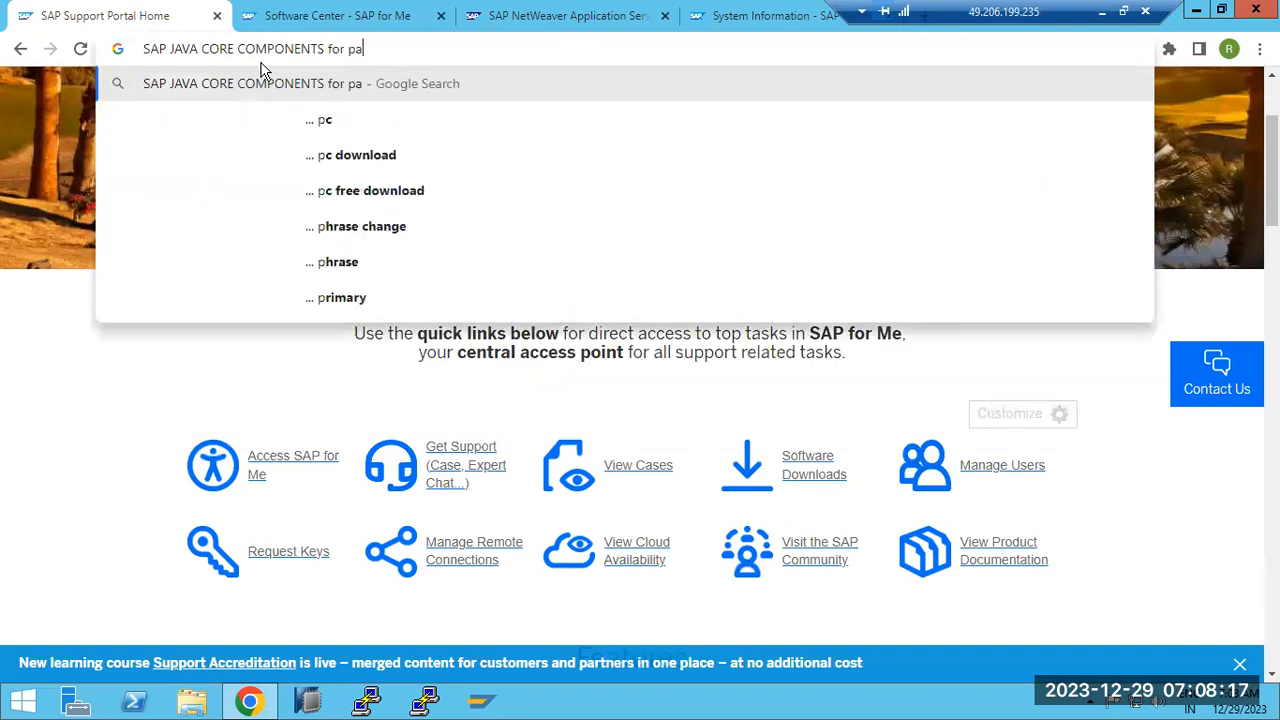
{"action": "type", "text": "tching"}
{"action": "key", "text": "Return"}
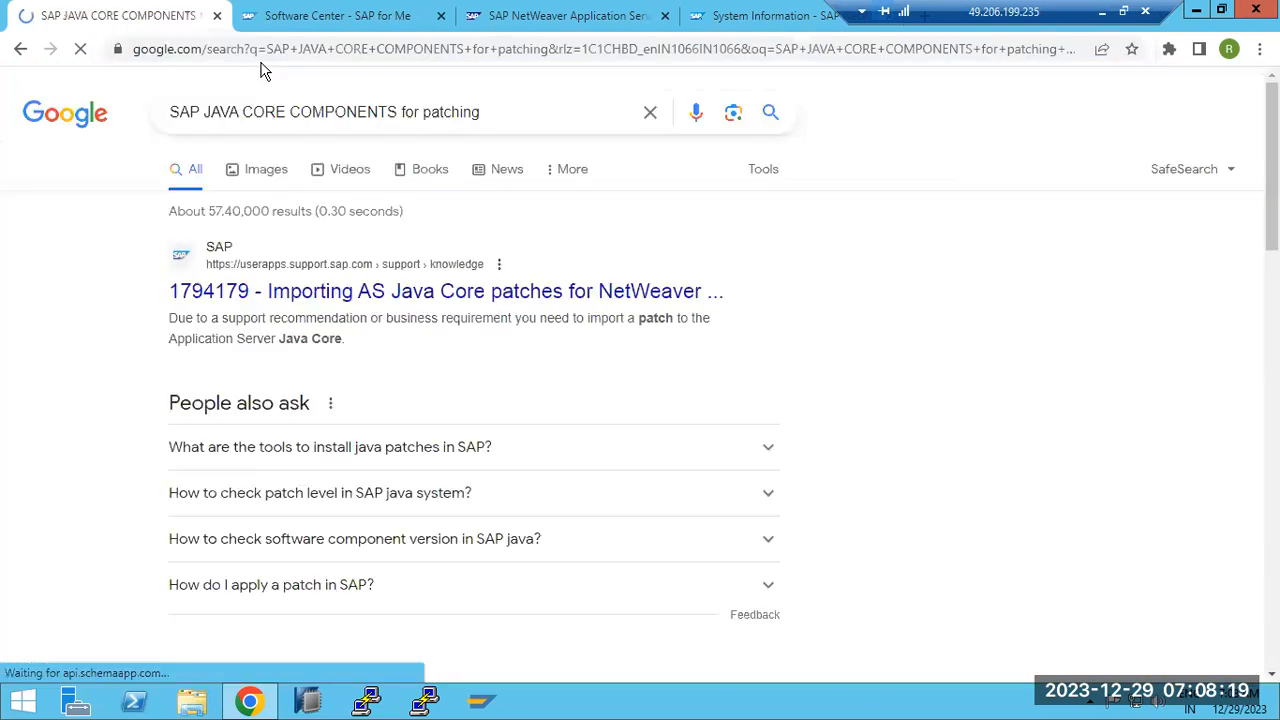
{"action": "left_click", "coordinate": [339, 291]}
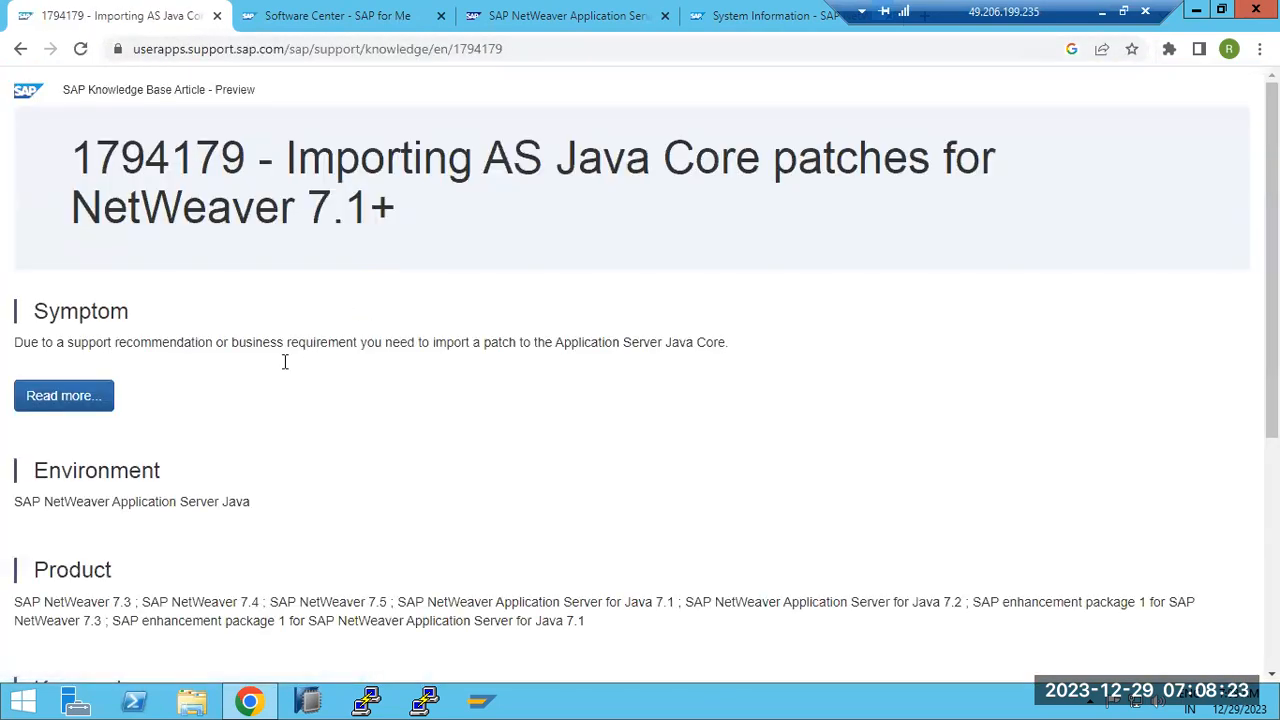
Highlight the KBA's symptom and title, then open the full article in SAP for Me
{"action": "left_click_drag", "start_coordinate": [72, 344], "coordinate": [721, 339]}
{"action": "left_click_drag", "start_coordinate": [632, 162], "coordinate": [798, 162]}
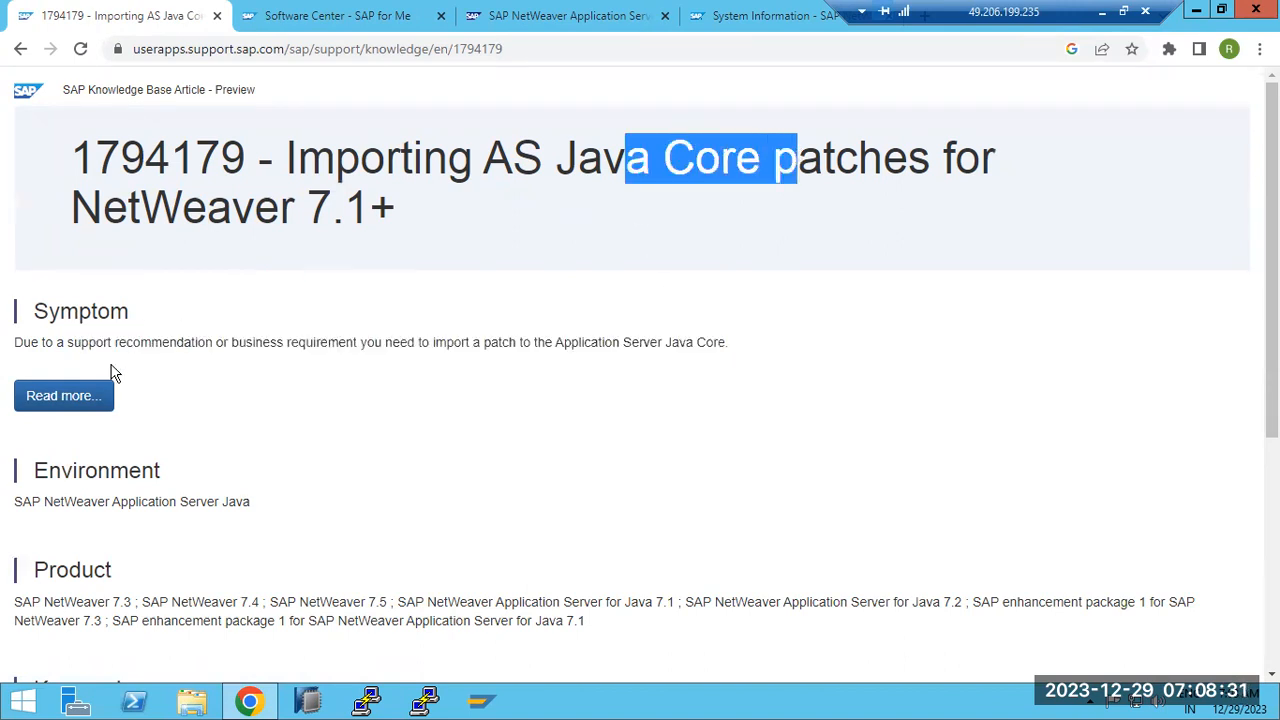
{"action": "left_click", "coordinate": [70, 401]}
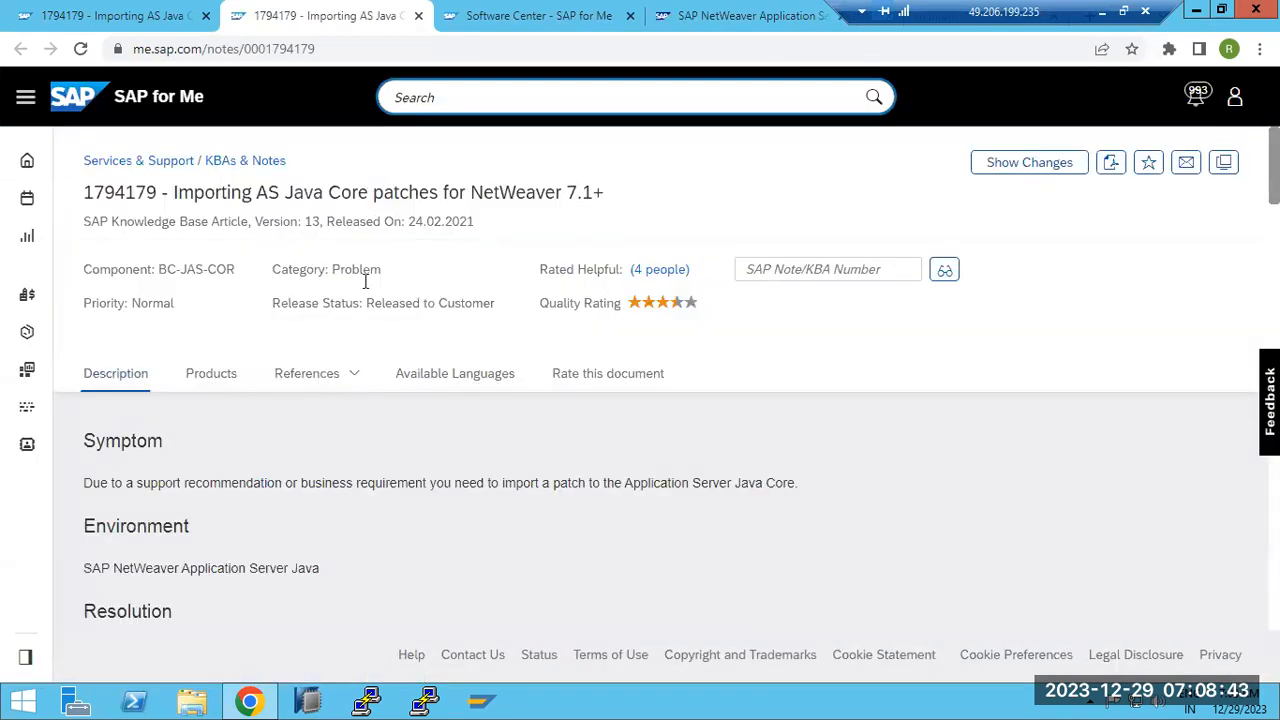
Highlight the core component list and the apply-together sentence, reading down to See Also
{"action": "scroll", "coordinate": [279, 474], "scroll_direction": "down", "scroll_amount": 5}
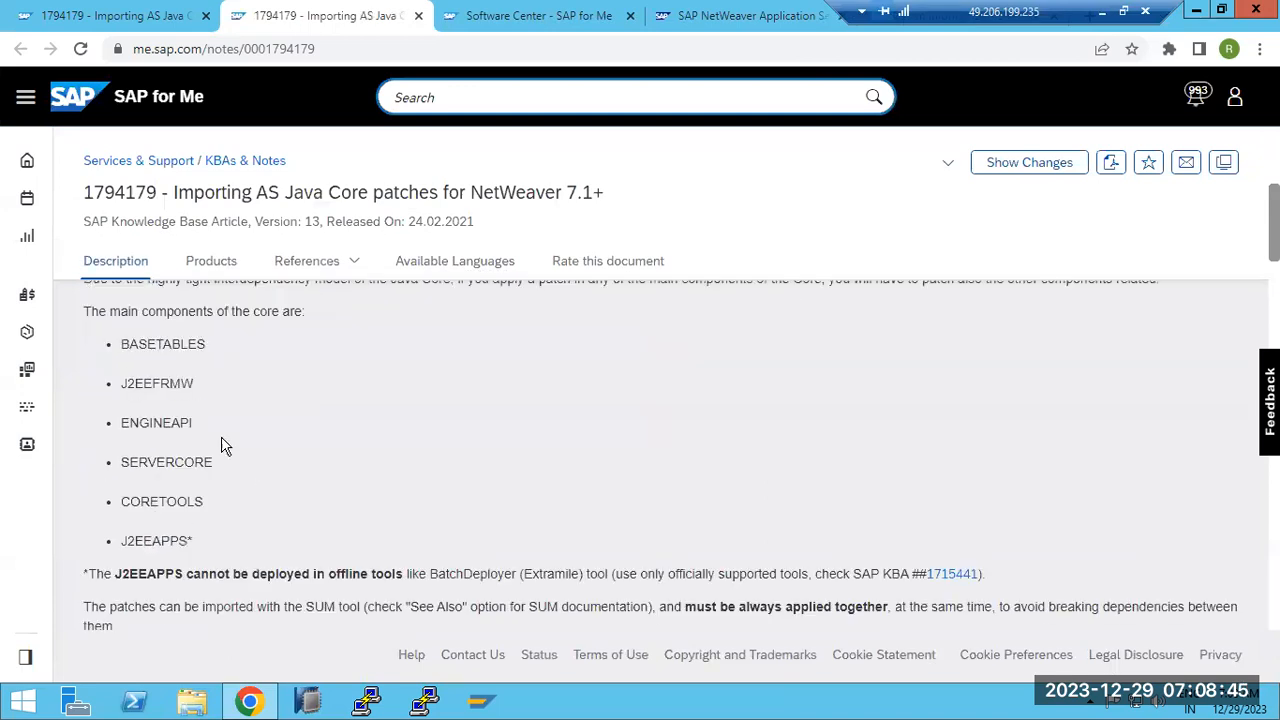
{"action": "left_click_drag", "start_coordinate": [128, 346], "coordinate": [170, 385]}
{"action": "left_click_drag", "start_coordinate": [195, 541], "coordinate": [118, 358]}
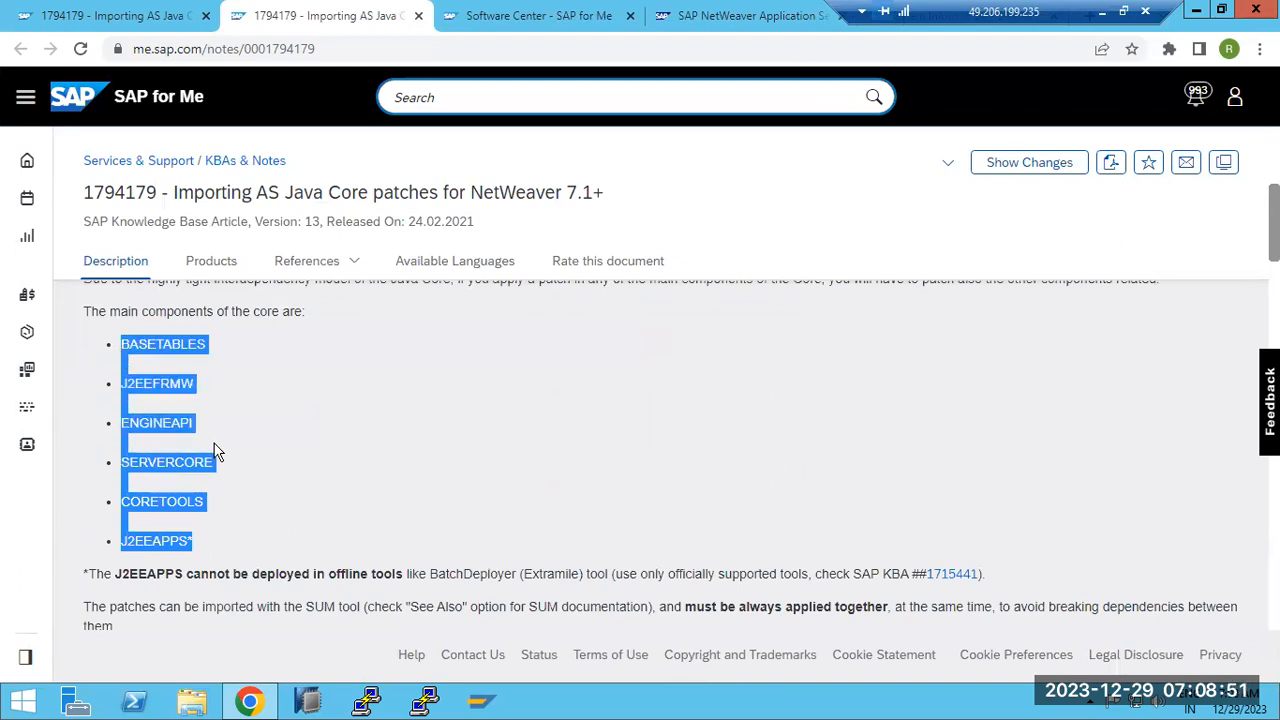
{"action": "scroll", "coordinate": [217, 460], "scroll_direction": "down", "scroll_amount": 2}
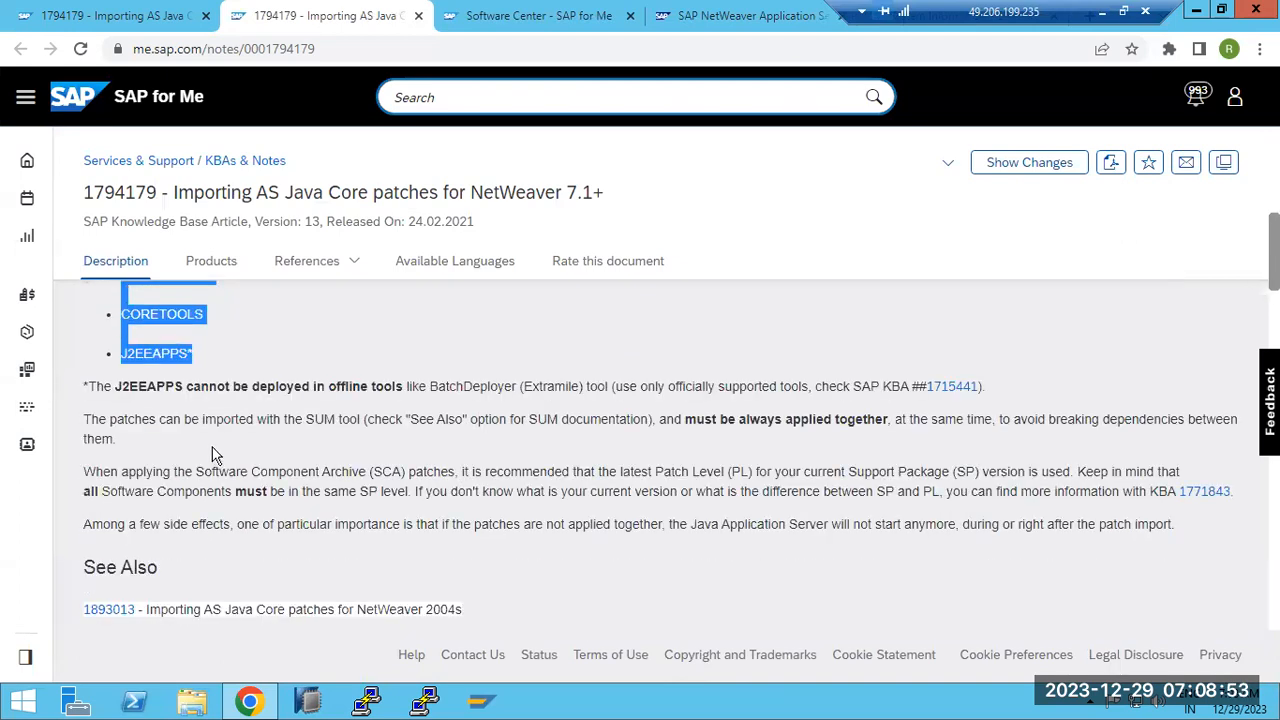
{"action": "scroll", "coordinate": [212, 456], "scroll_direction": "down", "scroll_amount": 1}
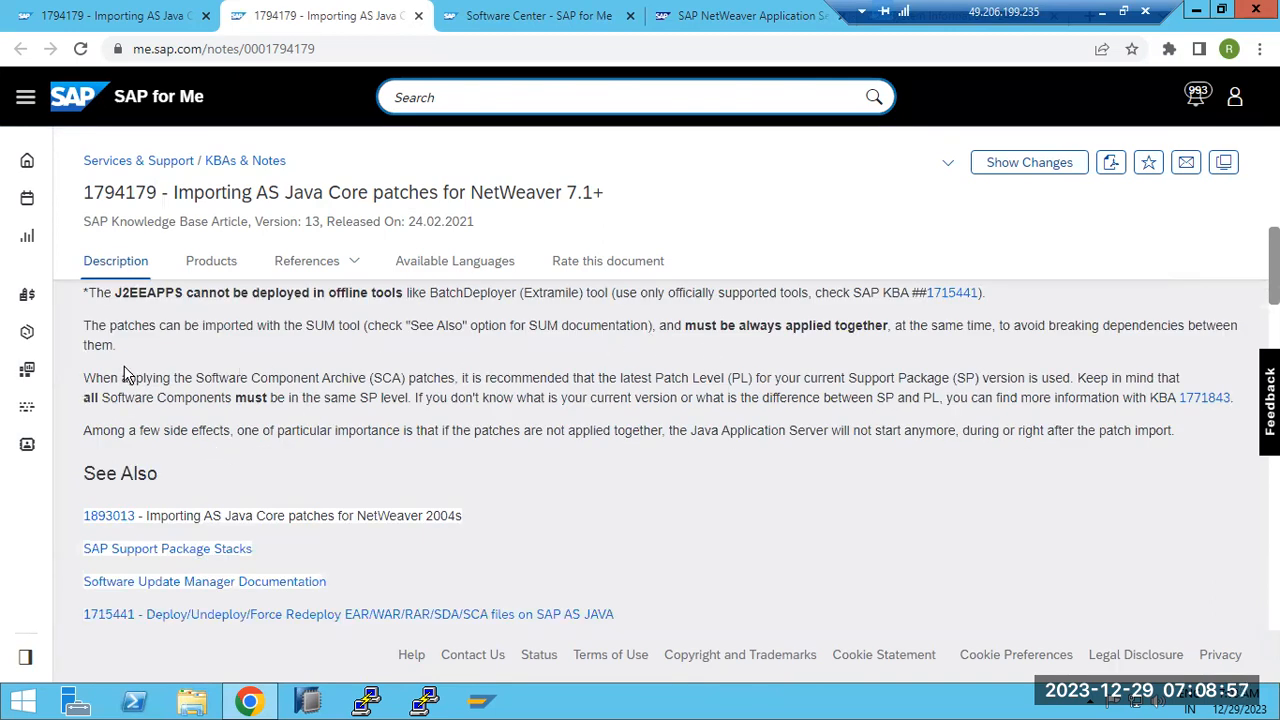
{"action": "left_click_drag", "start_coordinate": [174, 321], "coordinate": [1240, 354]}
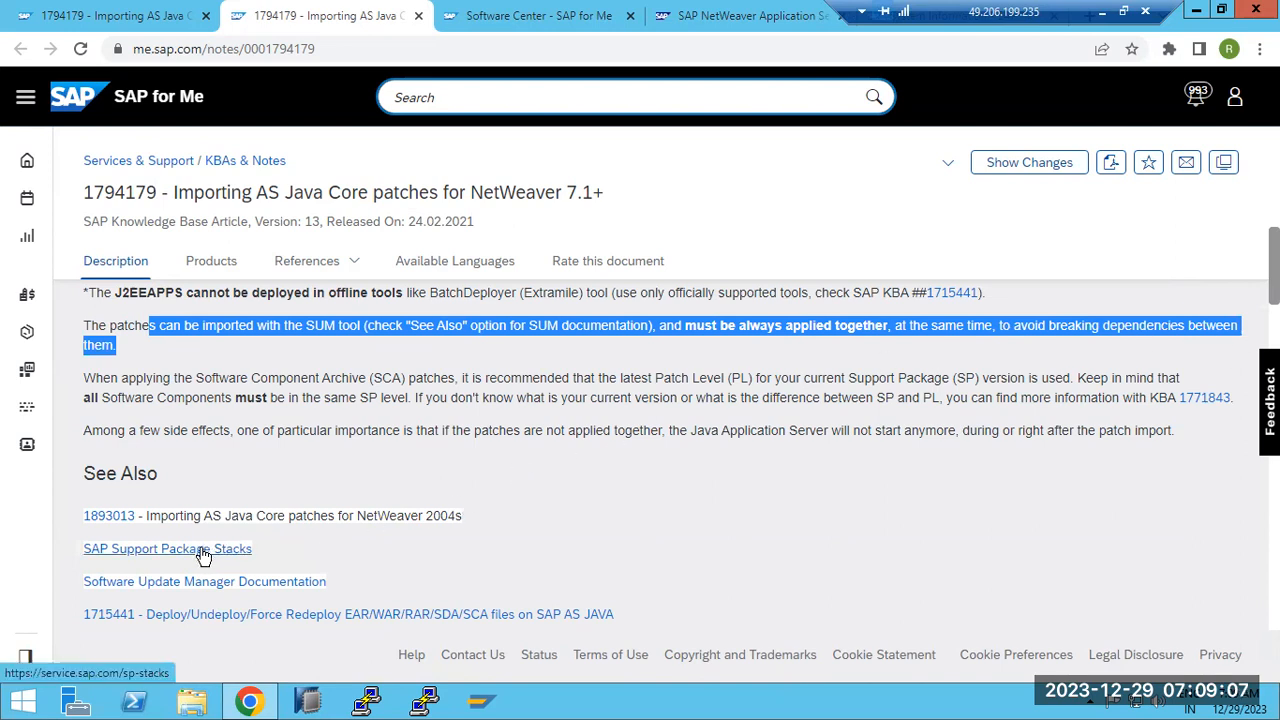
{"action": "scroll", "coordinate": [206, 557], "scroll_direction": "down", "scroll_amount": 2}
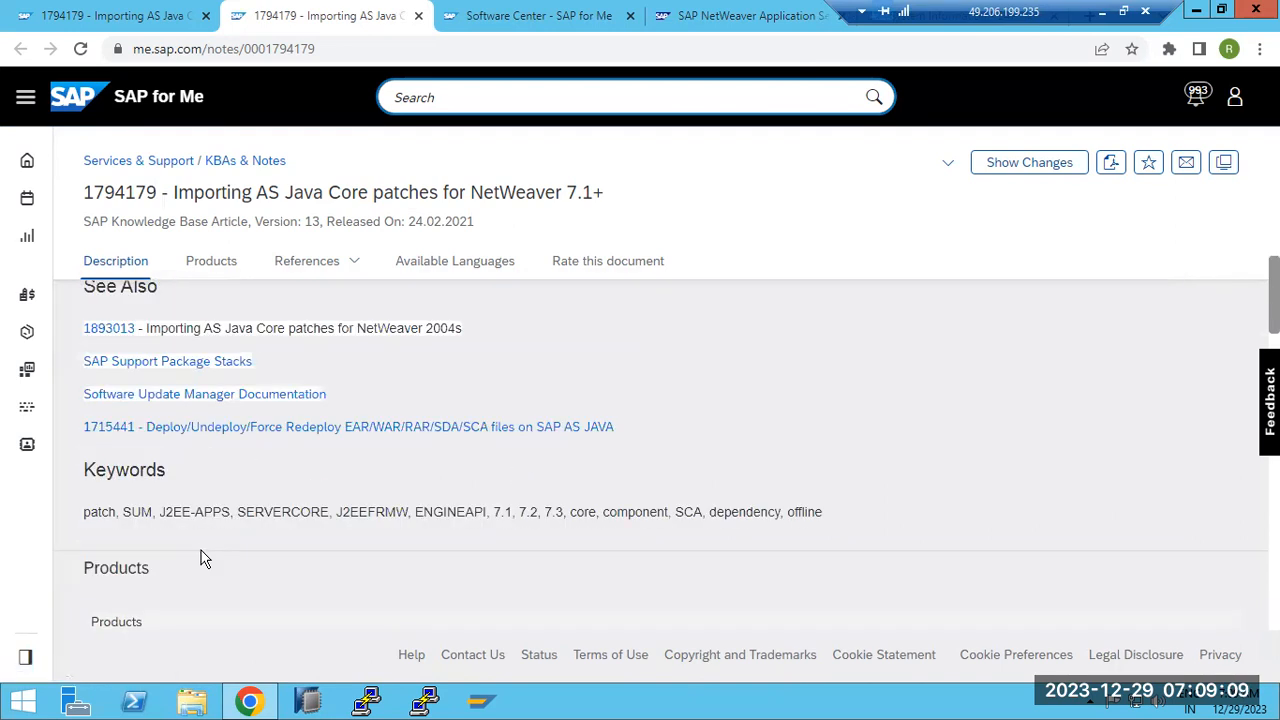
{"action": "scroll", "coordinate": [292, 400], "scroll_direction": "up", "scroll_amount": 3}
Return to the Software Center component list and open ENGINEAPI 7.50's 58 downloads
{"action": "left_click", "coordinate": [745, 17]}
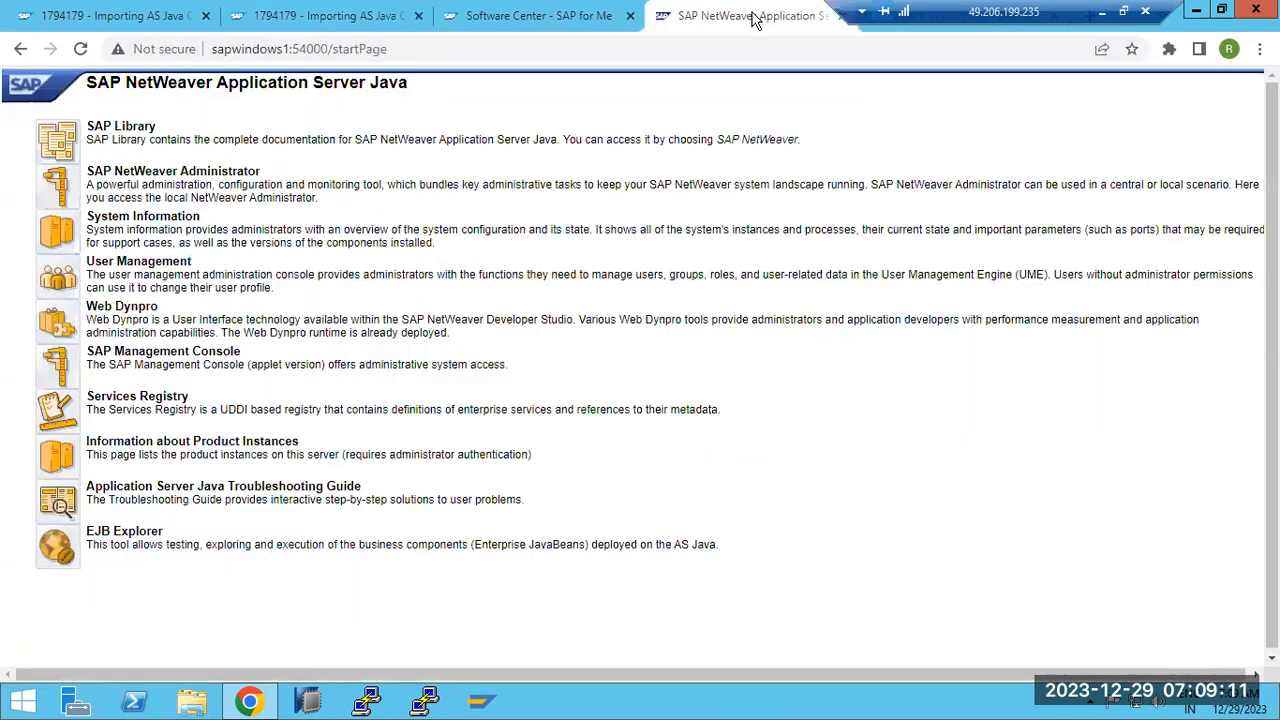
{"action": "left_click_drag", "start_coordinate": [935, 13], "coordinate": [814, 12]}
{"action": "left_click", "coordinate": [468, 18]}
{"action": "scroll", "coordinate": [243, 414], "scroll_direction": "up", "scroll_amount": 8}
{"action": "scroll", "coordinate": [245, 416], "scroll_direction": "up", "scroll_amount": 10}
{"action": "scroll", "coordinate": [247, 417], "scroll_direction": "down", "scroll_amount": 4}
{"action": "scroll", "coordinate": [247, 417], "scroll_direction": "down", "scroll_amount": 2}
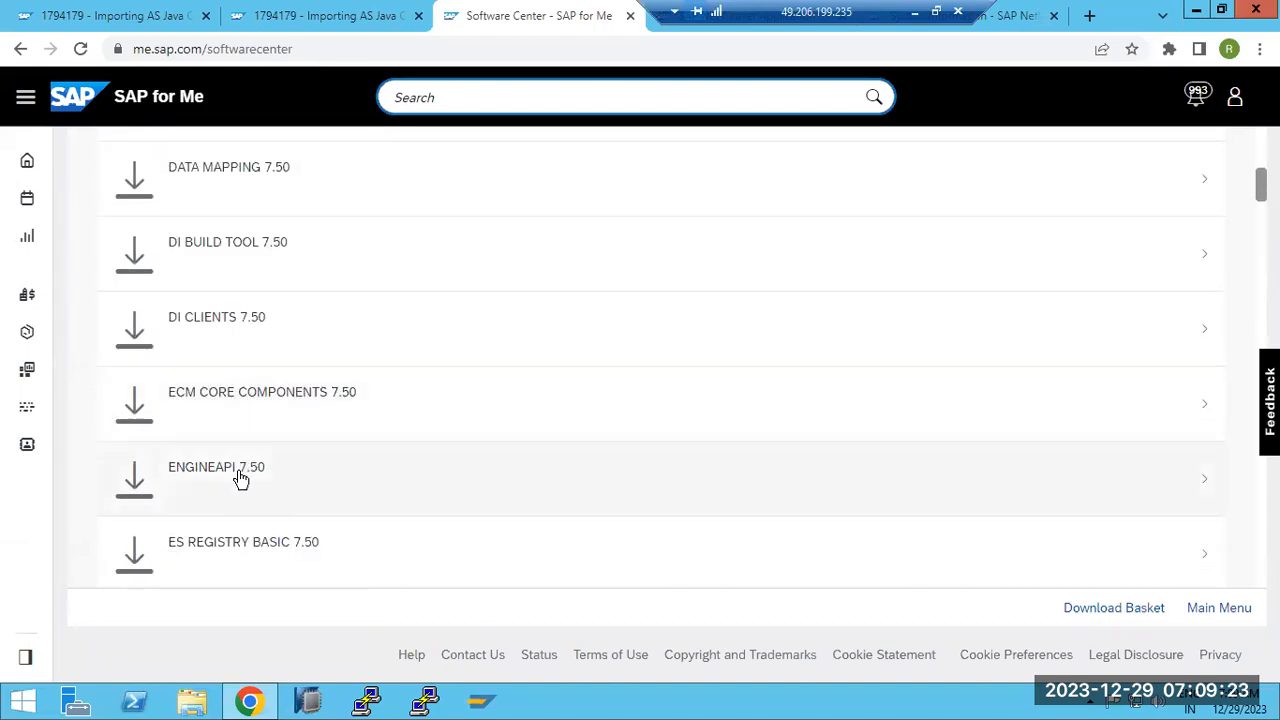
{"action": "left_click", "coordinate": [238, 472]}
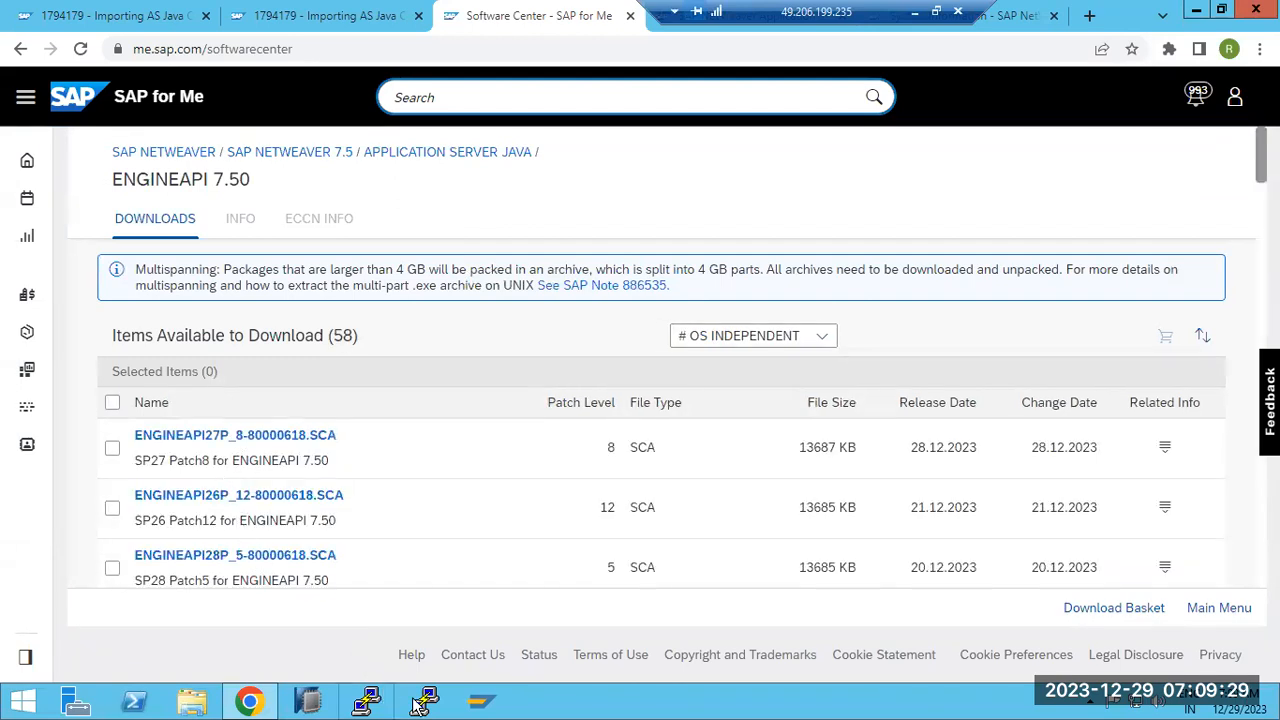
Check installed component versions in System Information, then download ENGINEAPI28P_5-80000618.SCA (SP28 Patch5)
{"action": "left_click_drag", "start_coordinate": [828, 12], "coordinate": [426, 8]}
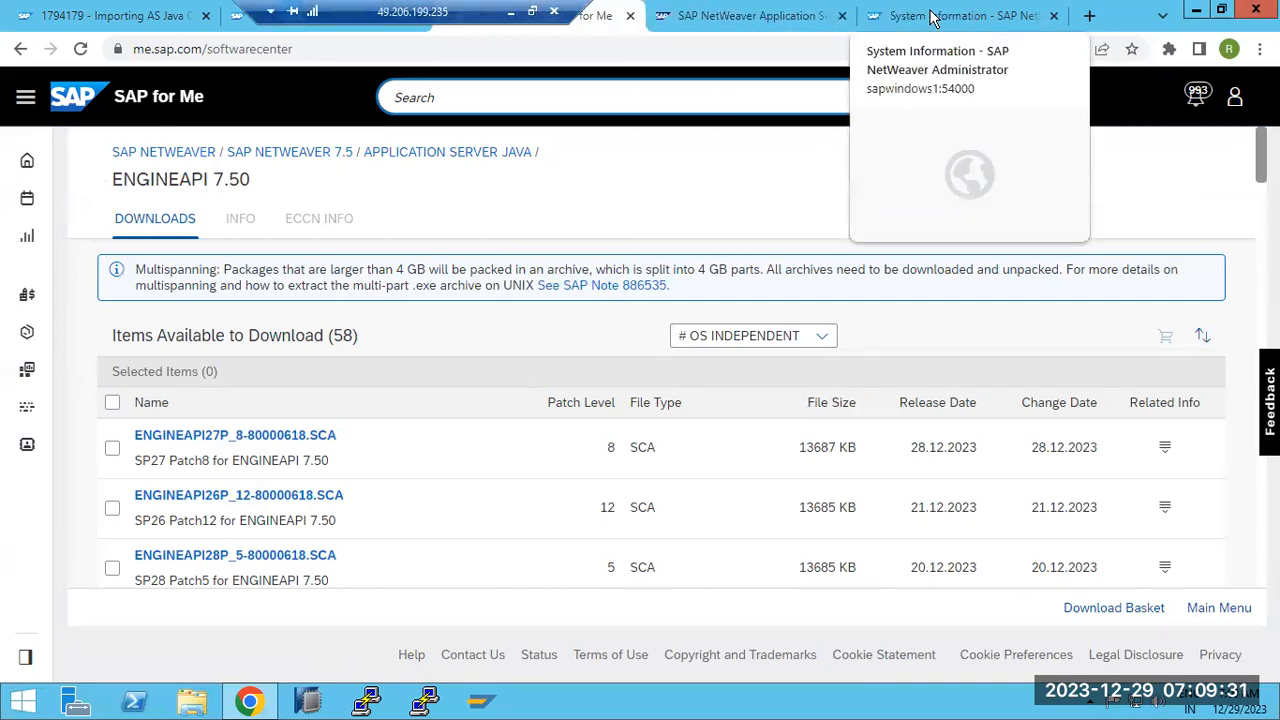
{"action": "left_click", "coordinate": [960, 15]}
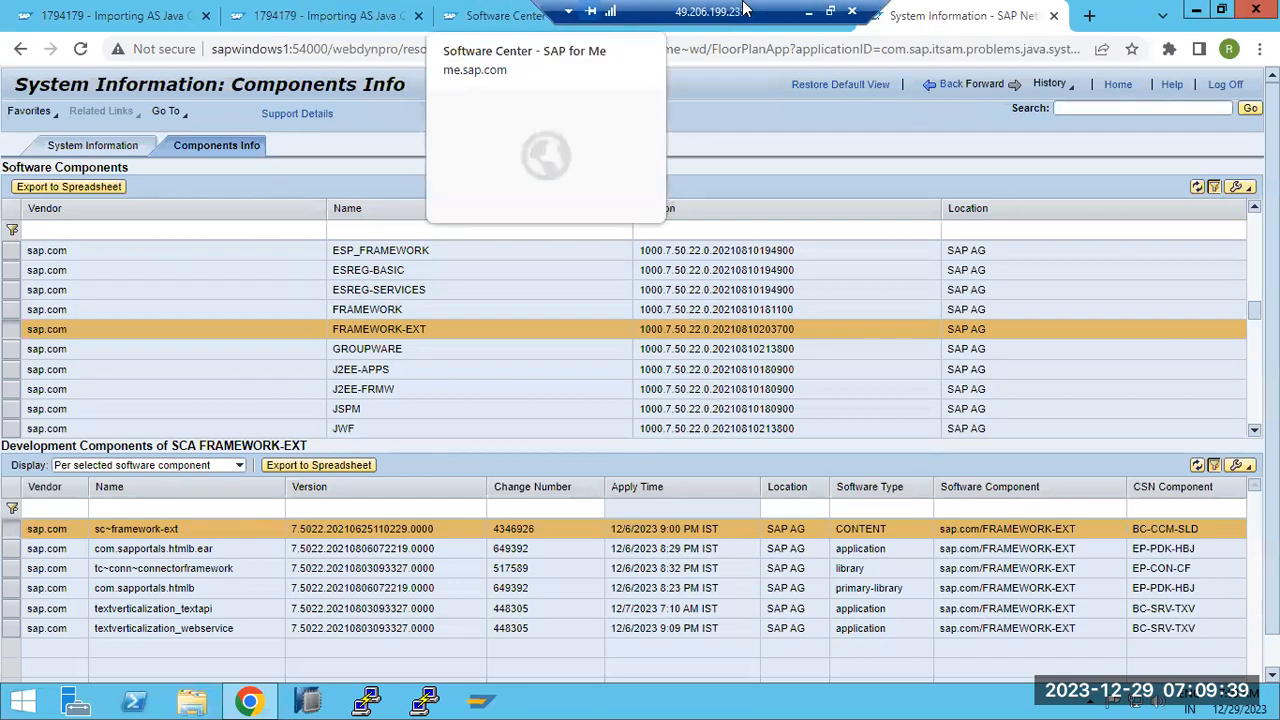
{"action": "left_click", "coordinate": [517, 17]}
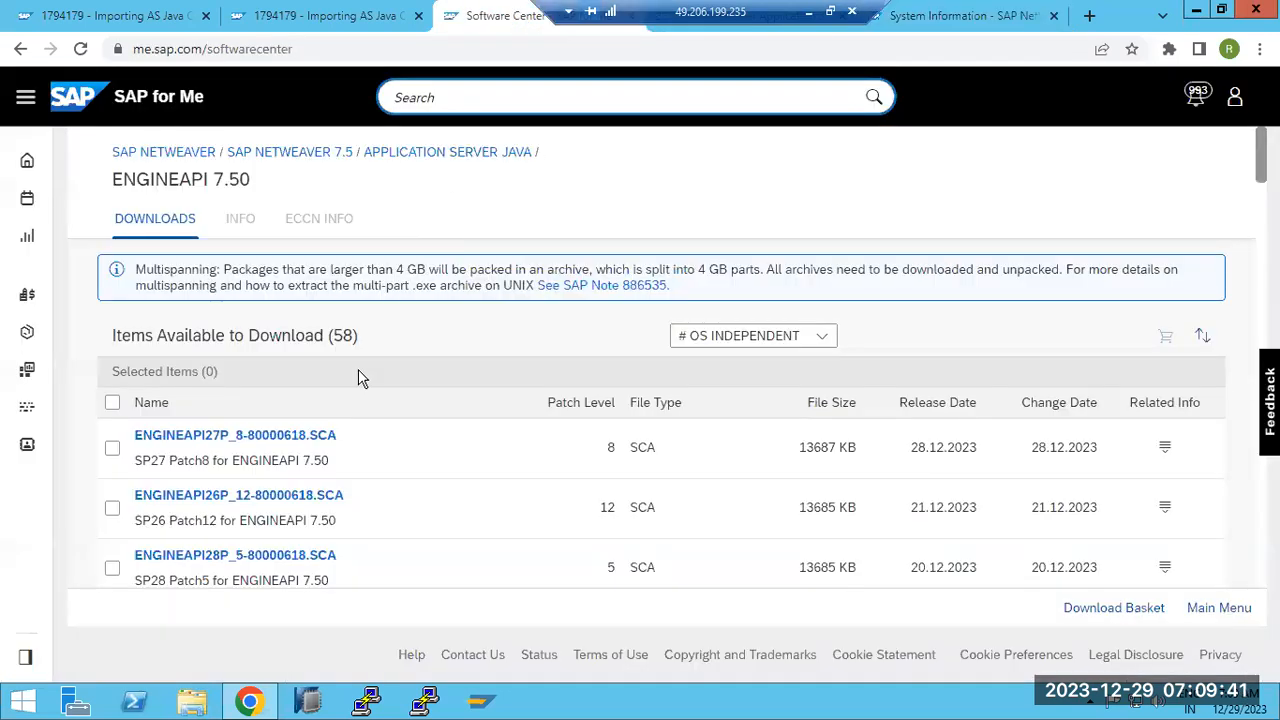
{"action": "scroll", "coordinate": [237, 563], "scroll_direction": "down", "scroll_amount": 4}
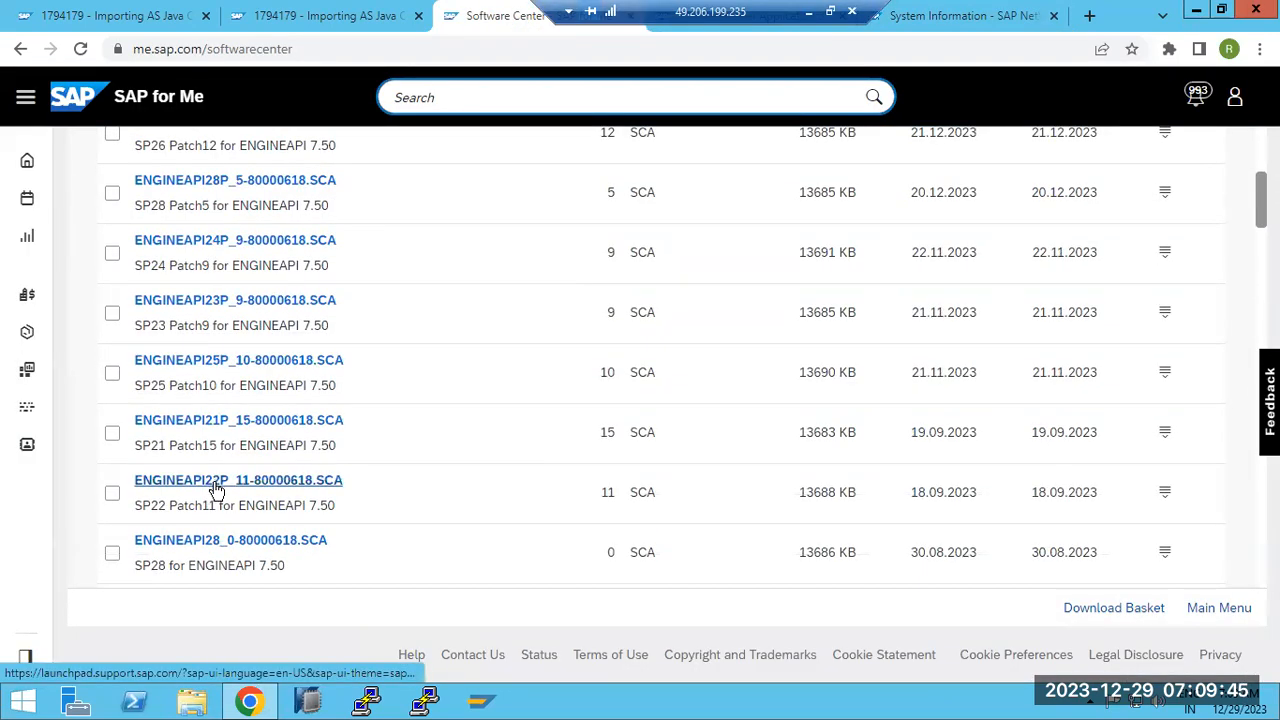
{"action": "left_click_drag", "start_coordinate": [137, 505], "coordinate": [213, 503]}
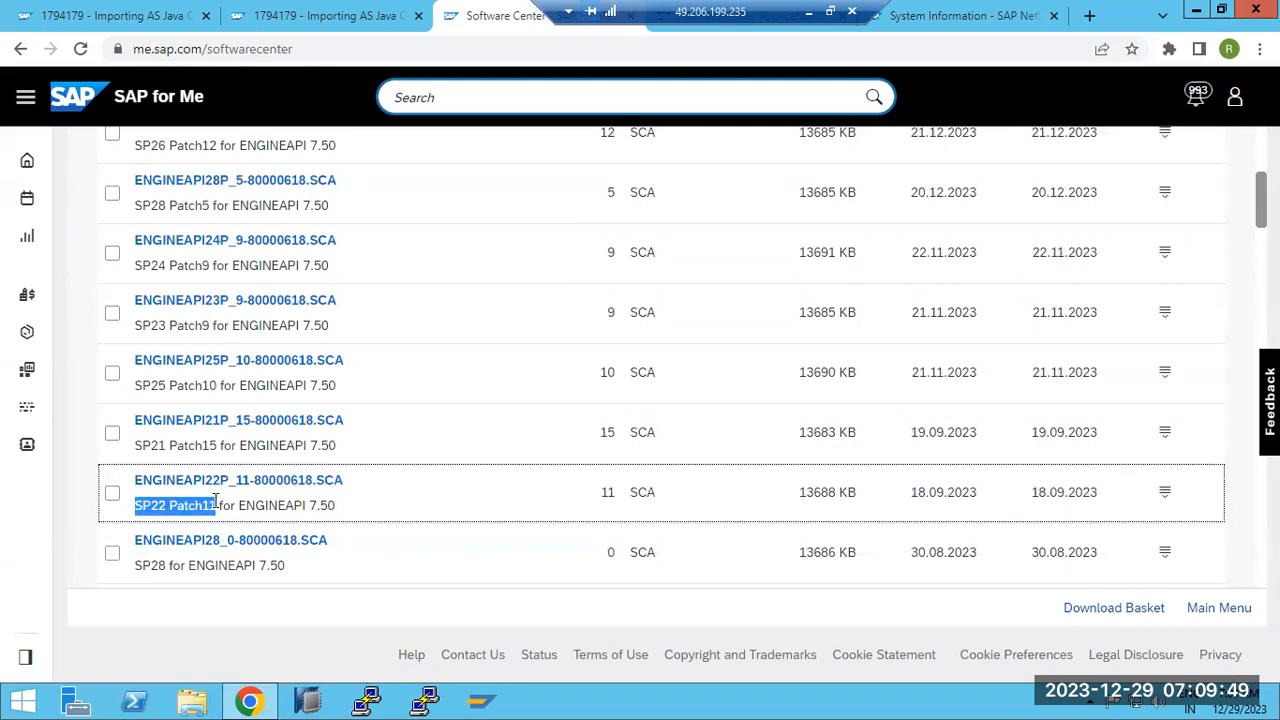
{"action": "scroll", "coordinate": [220, 495], "scroll_direction": "up", "scroll_amount": 3}
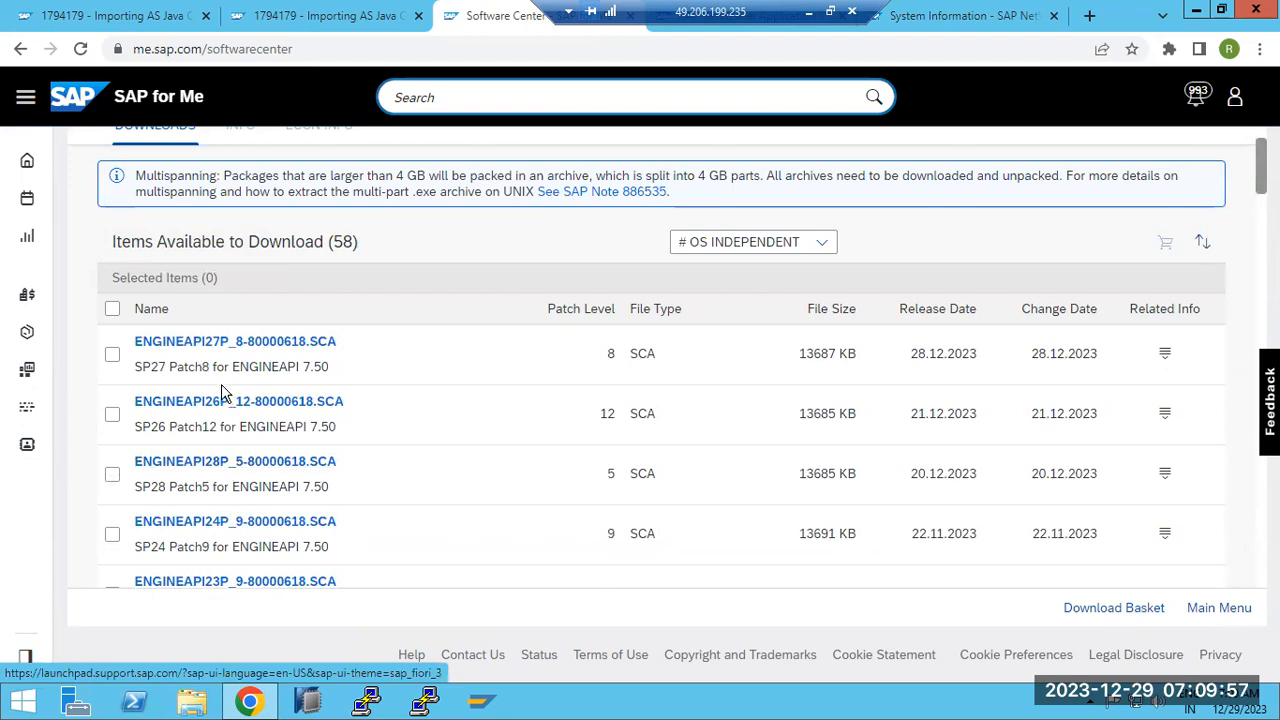
{"action": "left_click", "coordinate": [244, 463]}
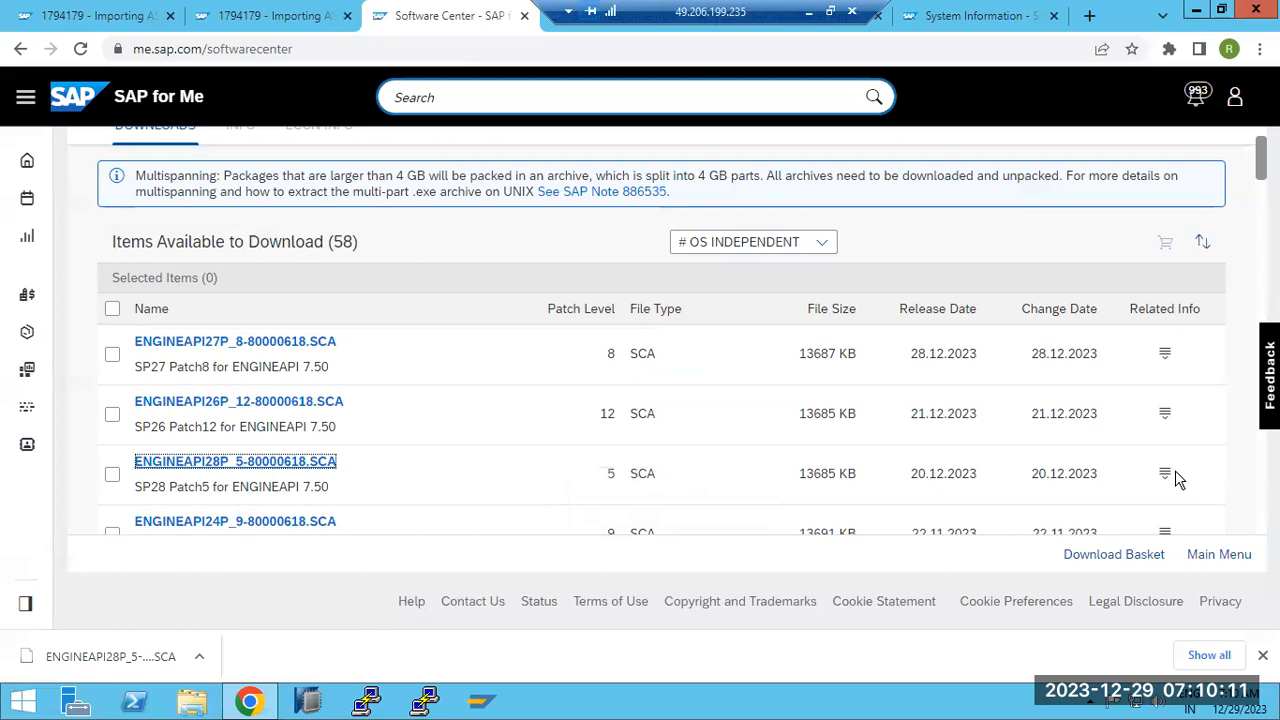
Run the SCA dependency analysis for ENGINEAPI SP28 Patch5 and open the SERVERCORE and UME ADMINISTRATION patch pages
{"action": "left_click", "coordinate": [1165, 475]}
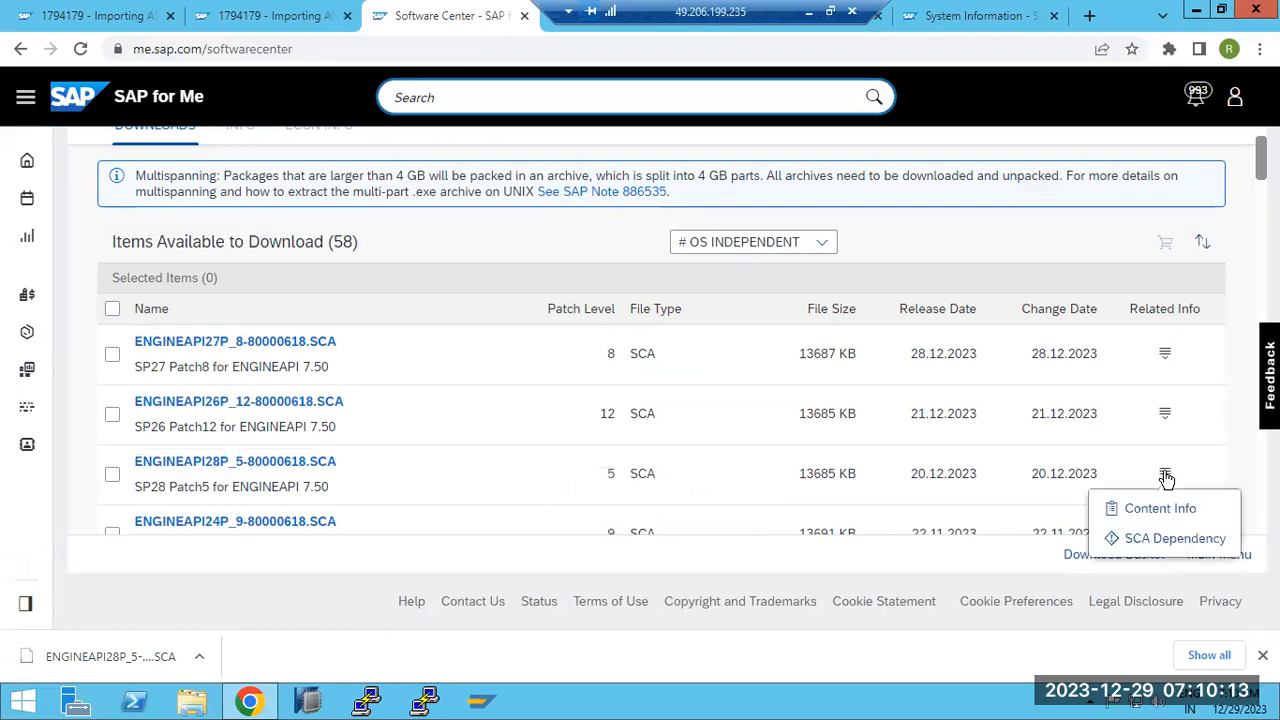
{"action": "left_click", "coordinate": [1142, 545]}
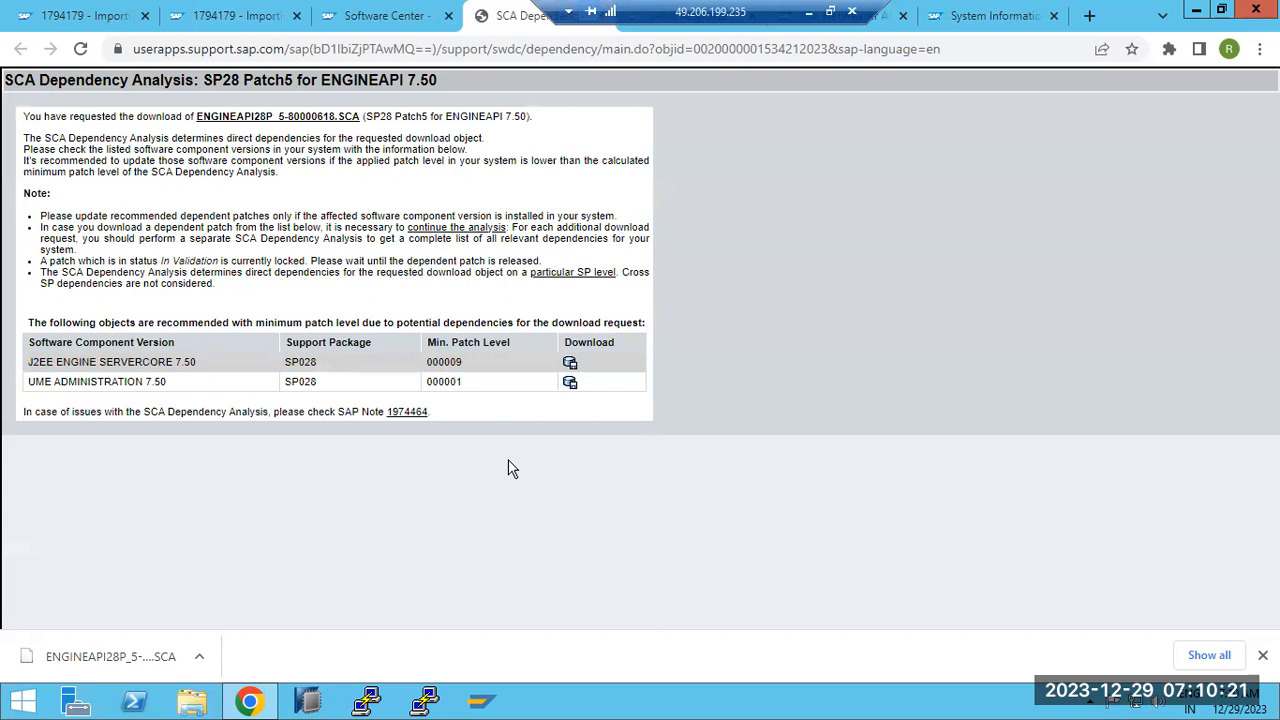
{"action": "left_click_drag", "start_coordinate": [165, 368], "coordinate": [182, 368]}
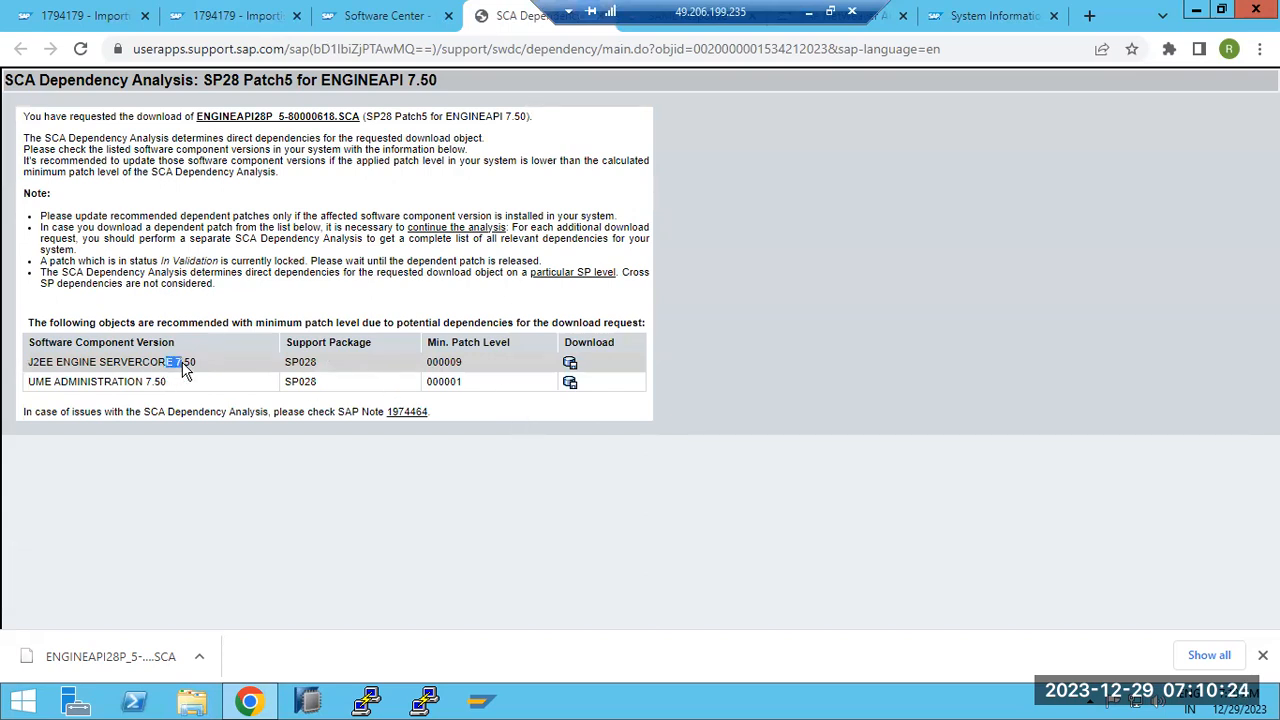
{"action": "left_click", "coordinate": [570, 365]}
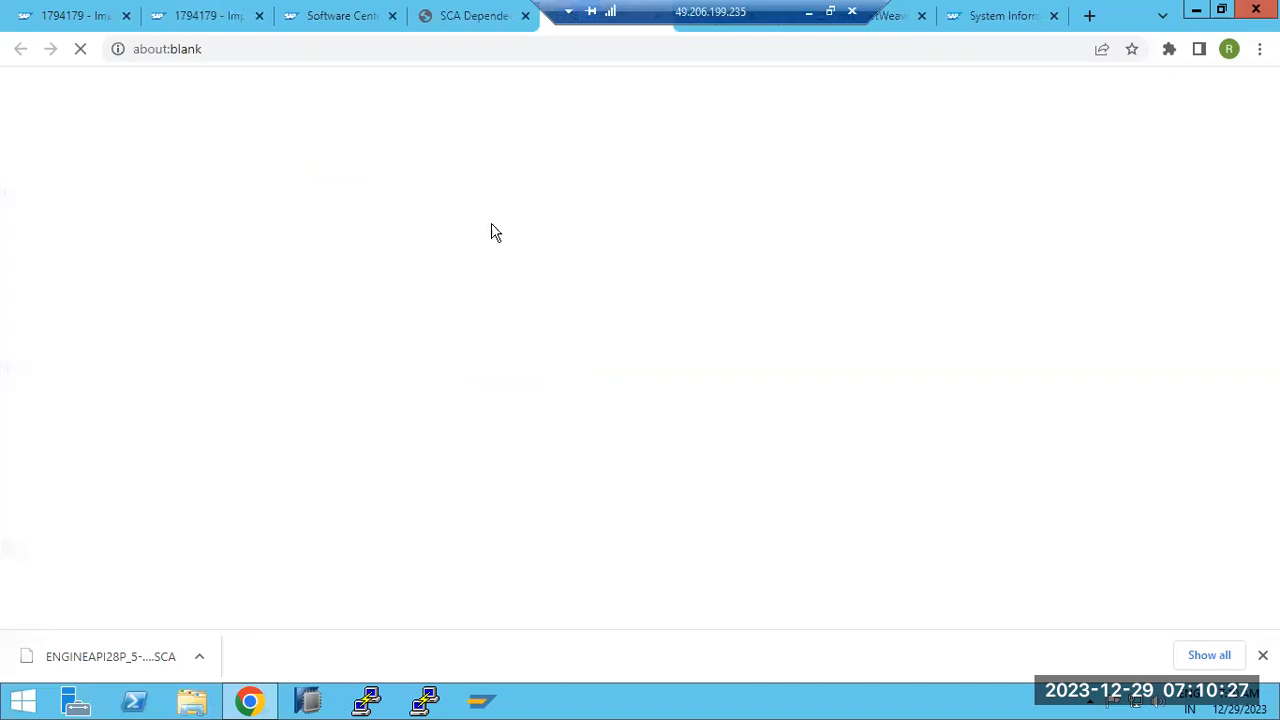
{"action": "left_click", "coordinate": [466, 28]}
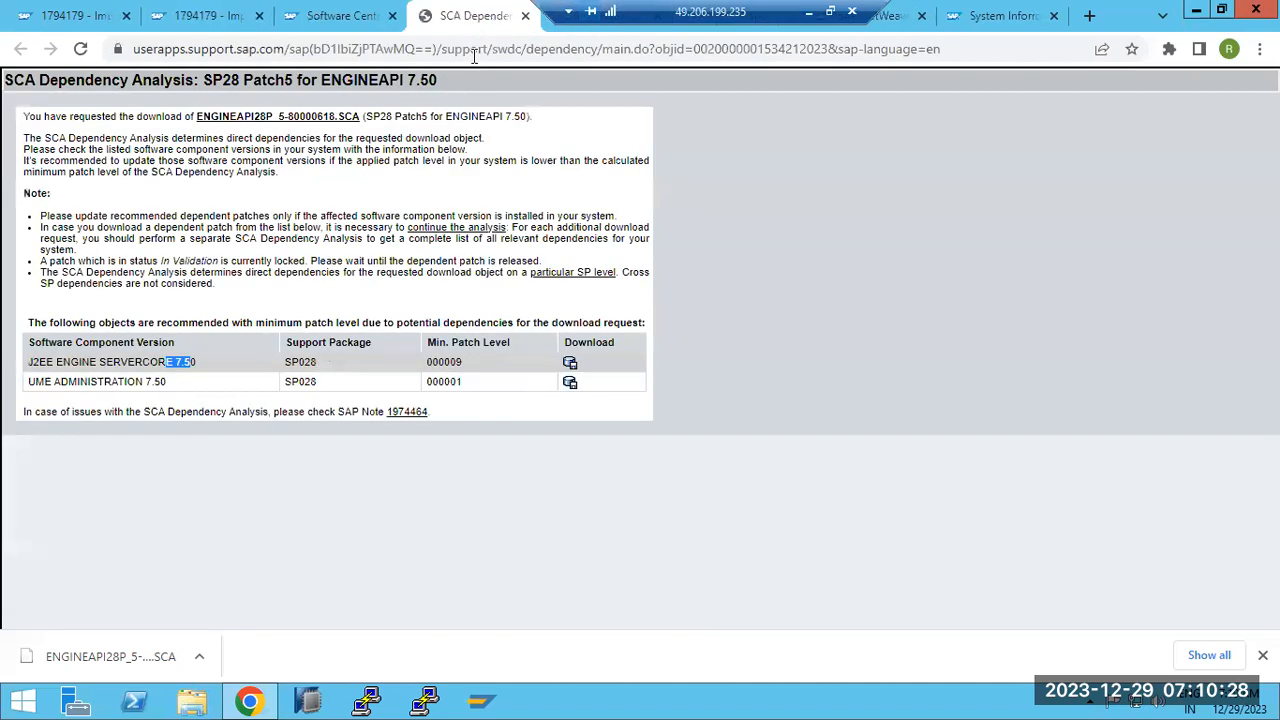
{"action": "left_click", "coordinate": [568, 385]}
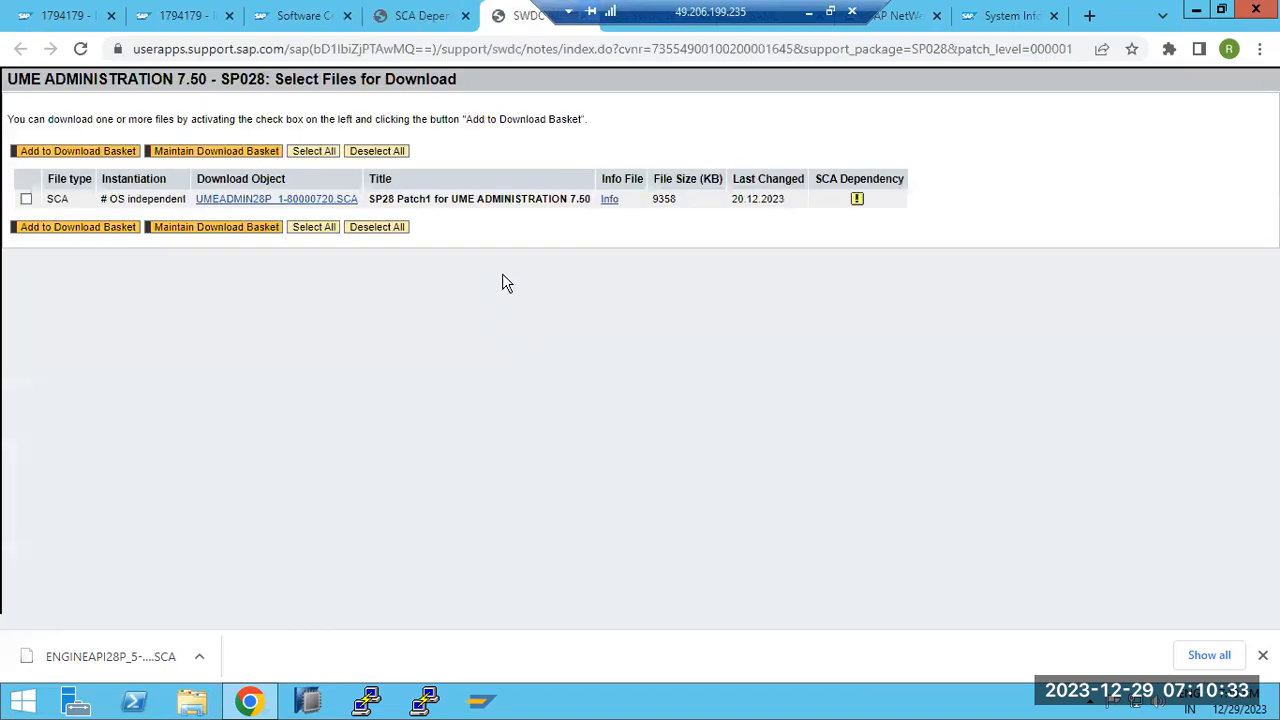
Download UMEADMIN28P_1 and SERVERCORE28P_9-80000485.SCA (SP28 Patch9 for J2EE ENGINE SERVERCORE 7.50)
{"action": "left_click", "coordinate": [249, 202]}
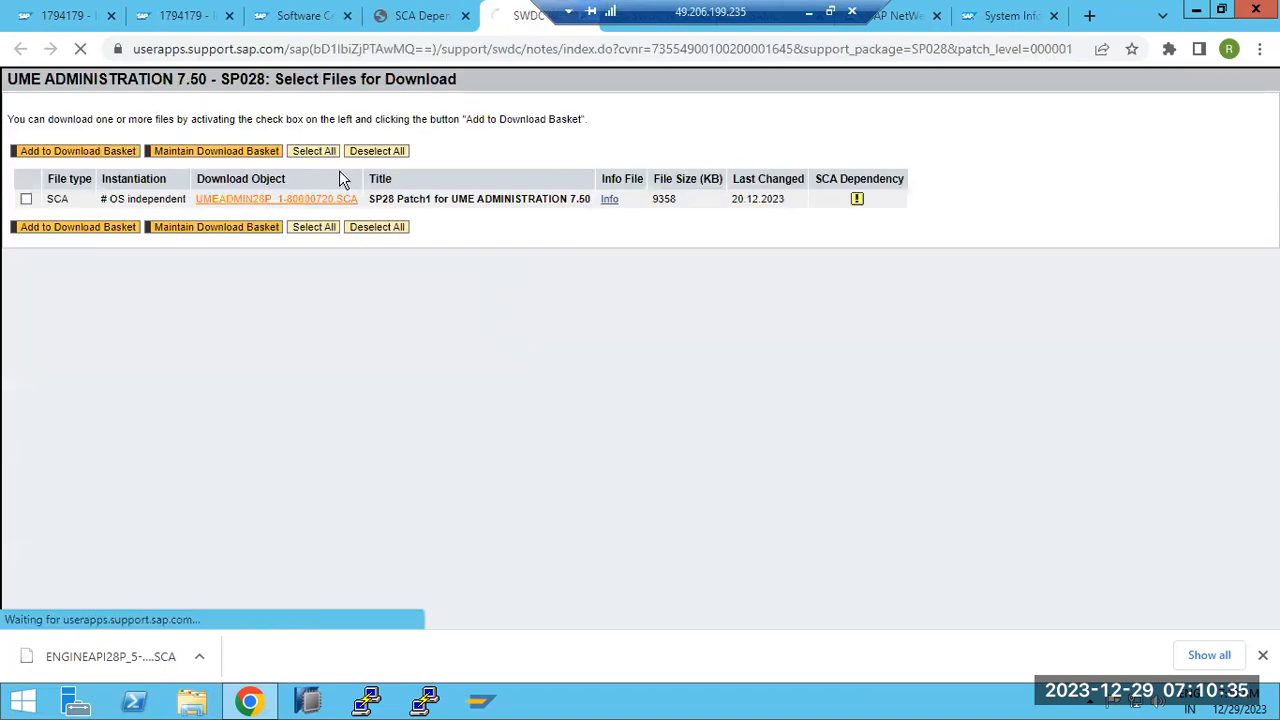
{"action": "left_click", "coordinate": [422, 28]}
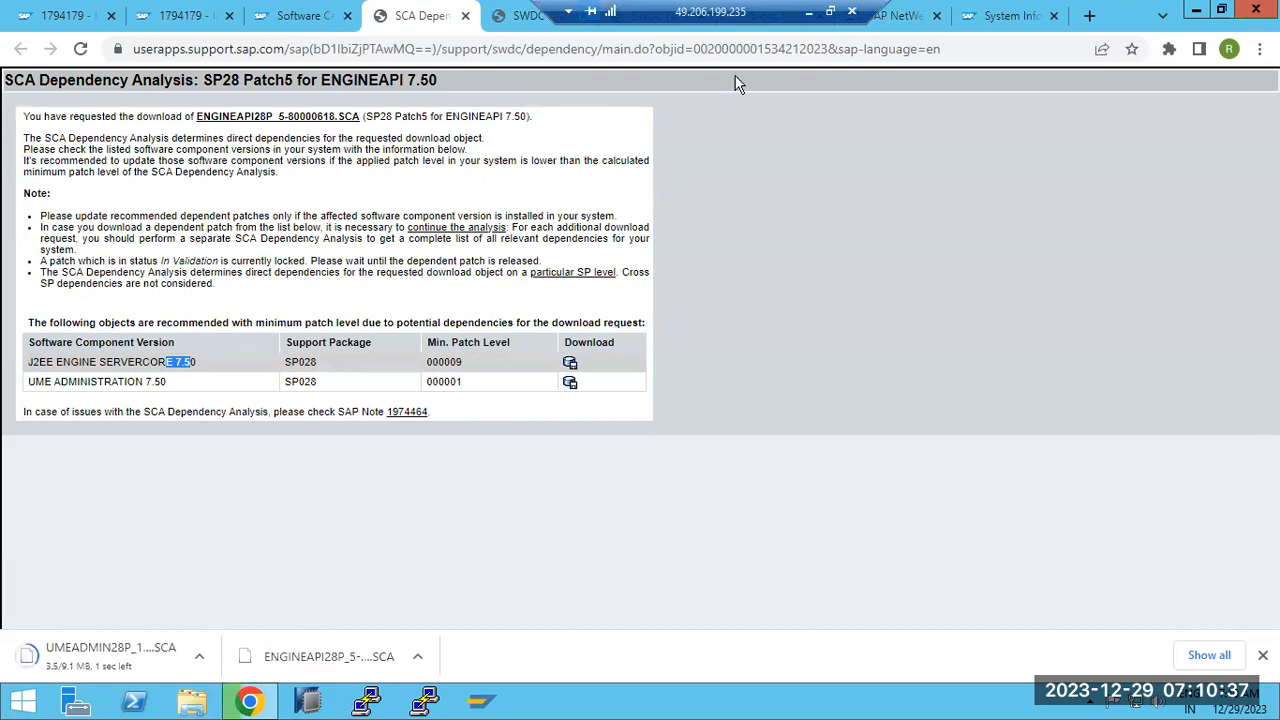
{"action": "left_click_drag", "start_coordinate": [712, 11], "coordinate": [445, 10]}
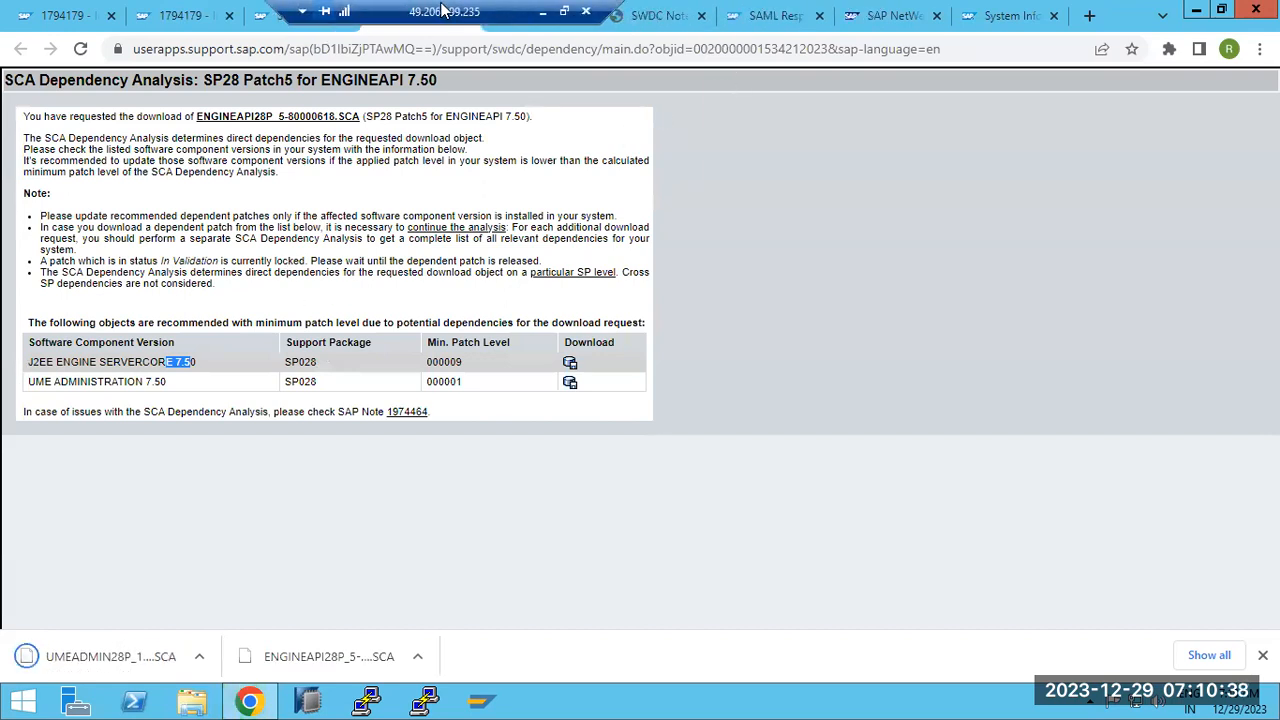
{"action": "left_click", "coordinate": [661, 17]}
{"action": "left_click", "coordinate": [290, 201]}
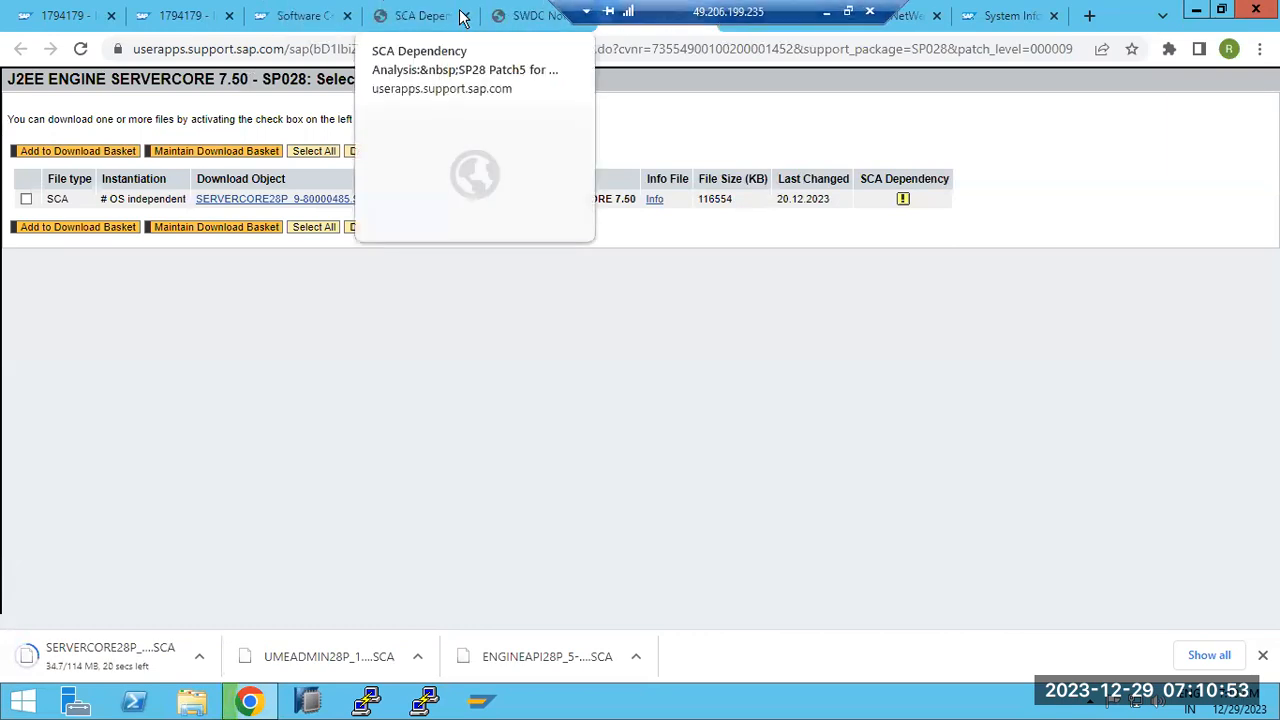
Find J2EE ENGINE BASE TABLES 7.50 in the Application Server Java list and download BASETABLES28_0-80000577.SCA
{"action": "left_click", "coordinate": [285, 17]}
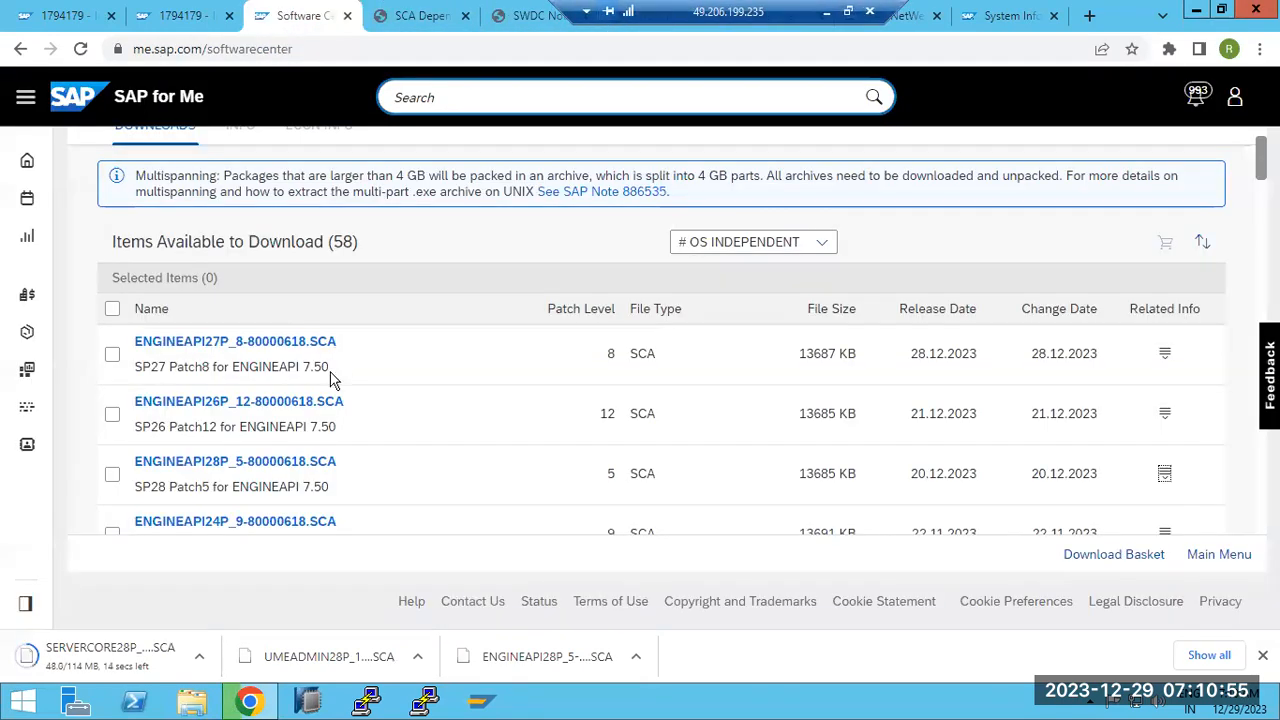
{"action": "scroll", "coordinate": [386, 346], "scroll_direction": "up", "scroll_amount": 1}
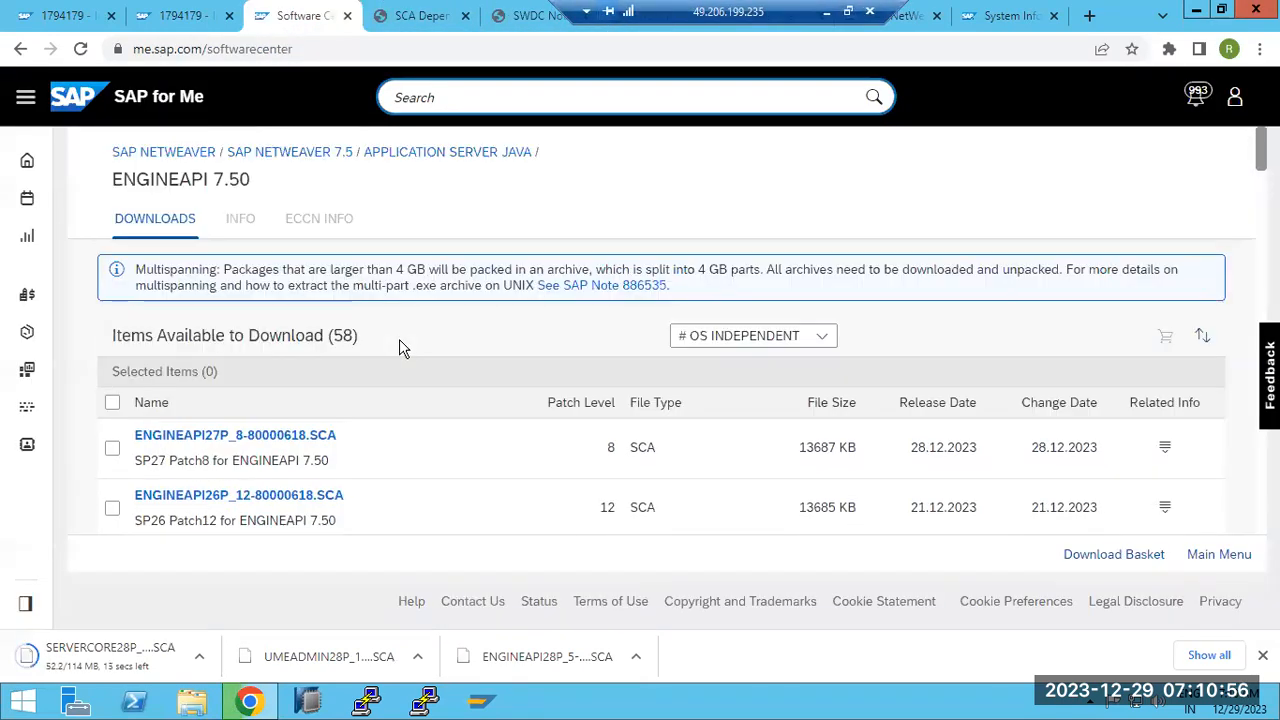
{"action": "left_click", "coordinate": [414, 153]}
{"action": "scroll", "coordinate": [276, 410], "scroll_direction": "down", "scroll_amount": 5}
{"action": "scroll", "coordinate": [276, 410], "scroll_direction": "down", "scroll_amount": 10}
{"action": "scroll", "coordinate": [276, 410], "scroll_direction": "up", "scroll_amount": 2}
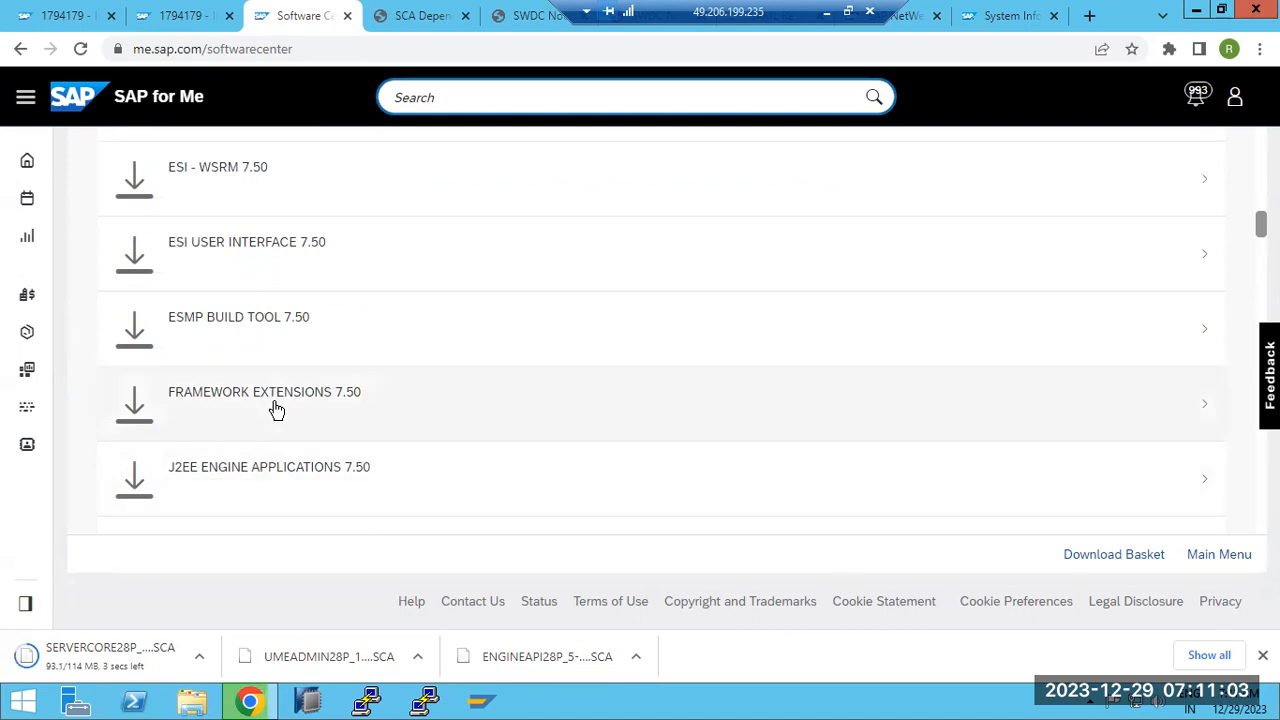
{"action": "scroll", "coordinate": [276, 410], "scroll_direction": "up", "scroll_amount": 2}
{"action": "scroll", "coordinate": [276, 410], "scroll_direction": "down", "scroll_amount": 1}
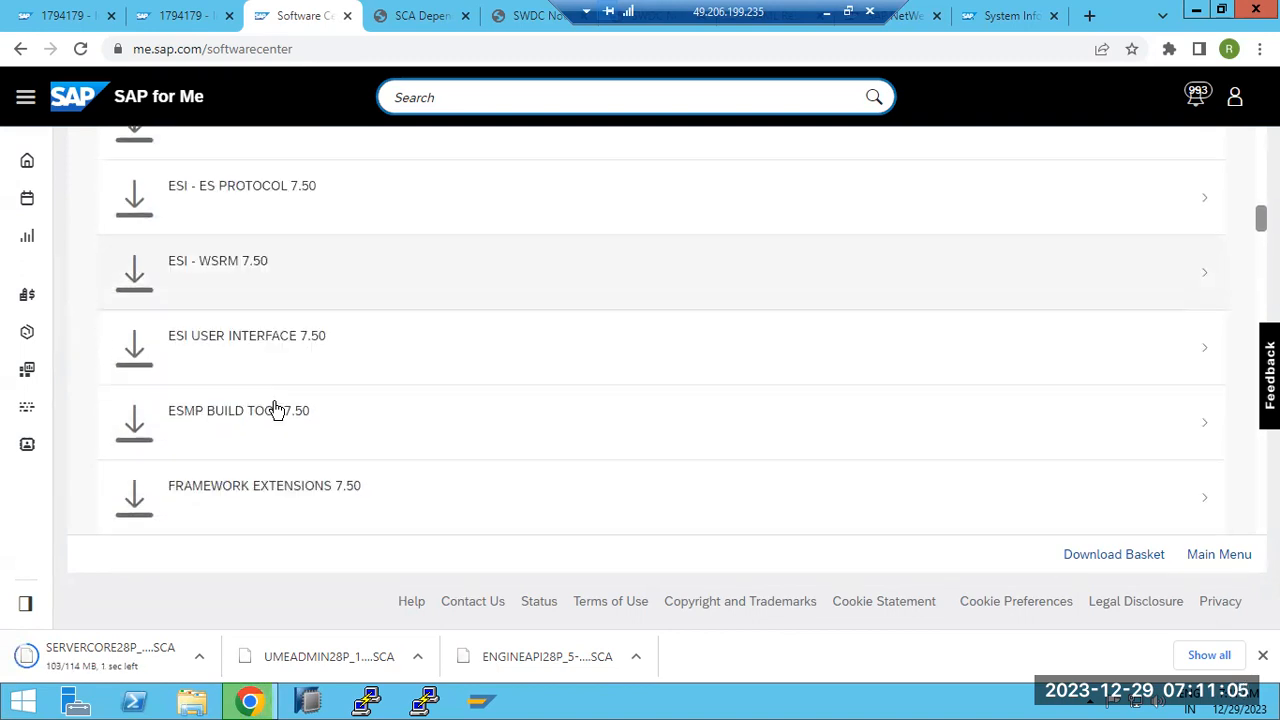
{"action": "scroll", "coordinate": [276, 410], "scroll_direction": "down", "scroll_amount": 2}
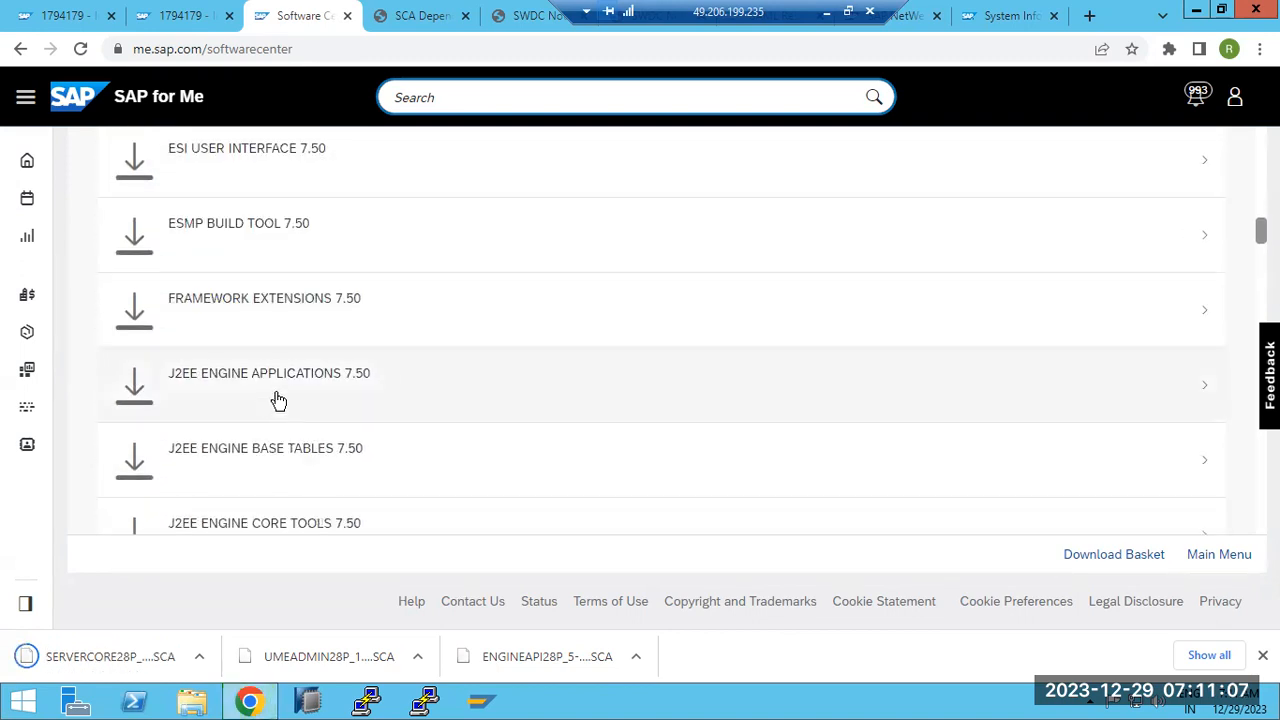
{"action": "left_click", "coordinate": [279, 457]}
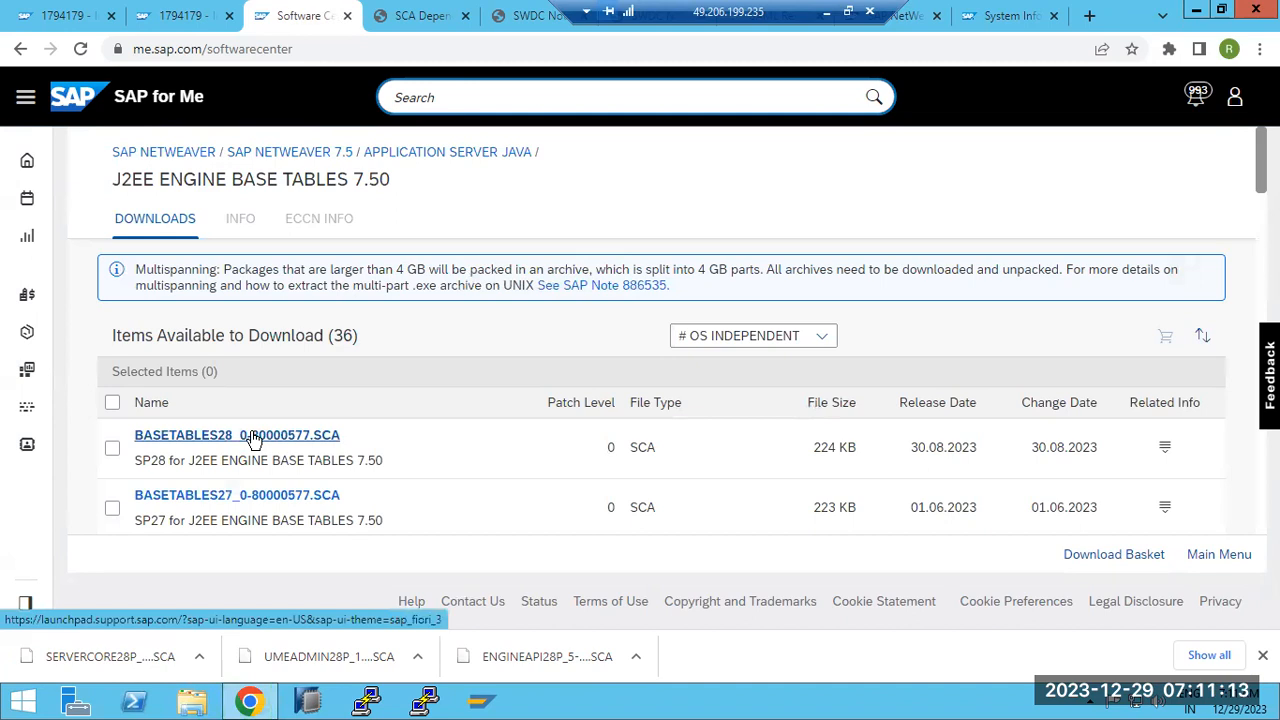
{"action": "left_click", "coordinate": [253, 437]}
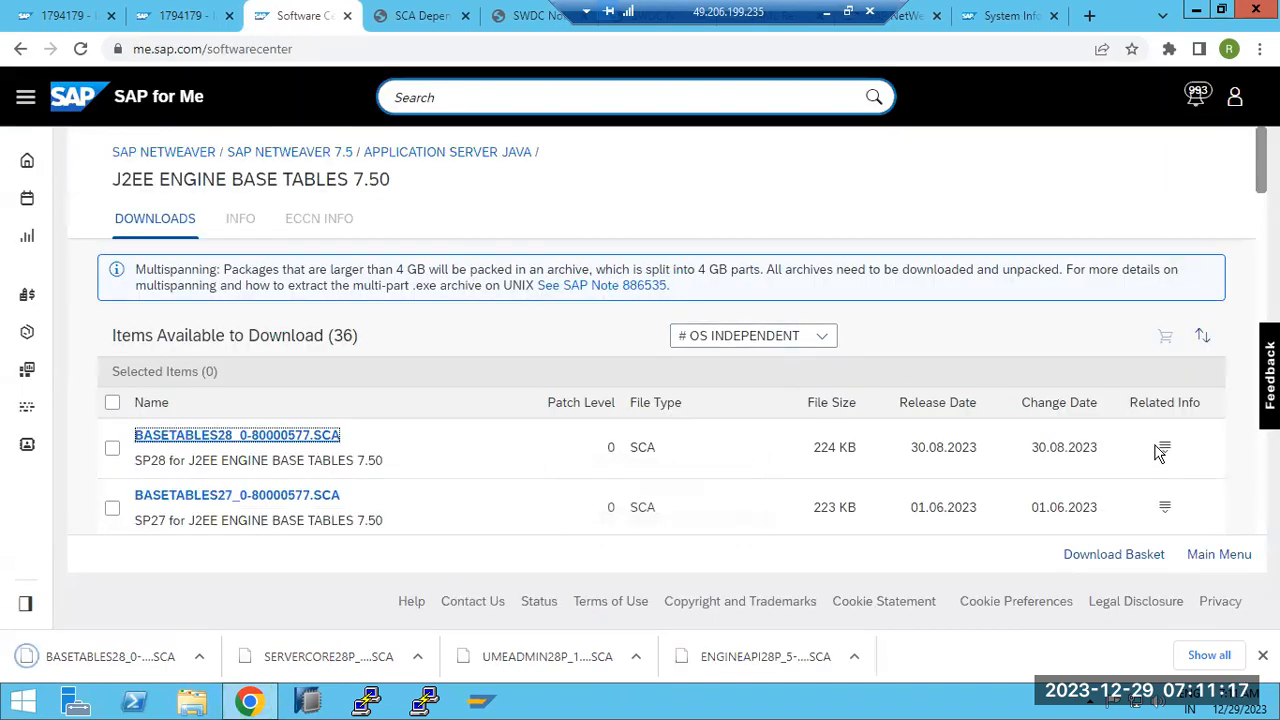
{"action": "left_click", "coordinate": [1165, 450]}
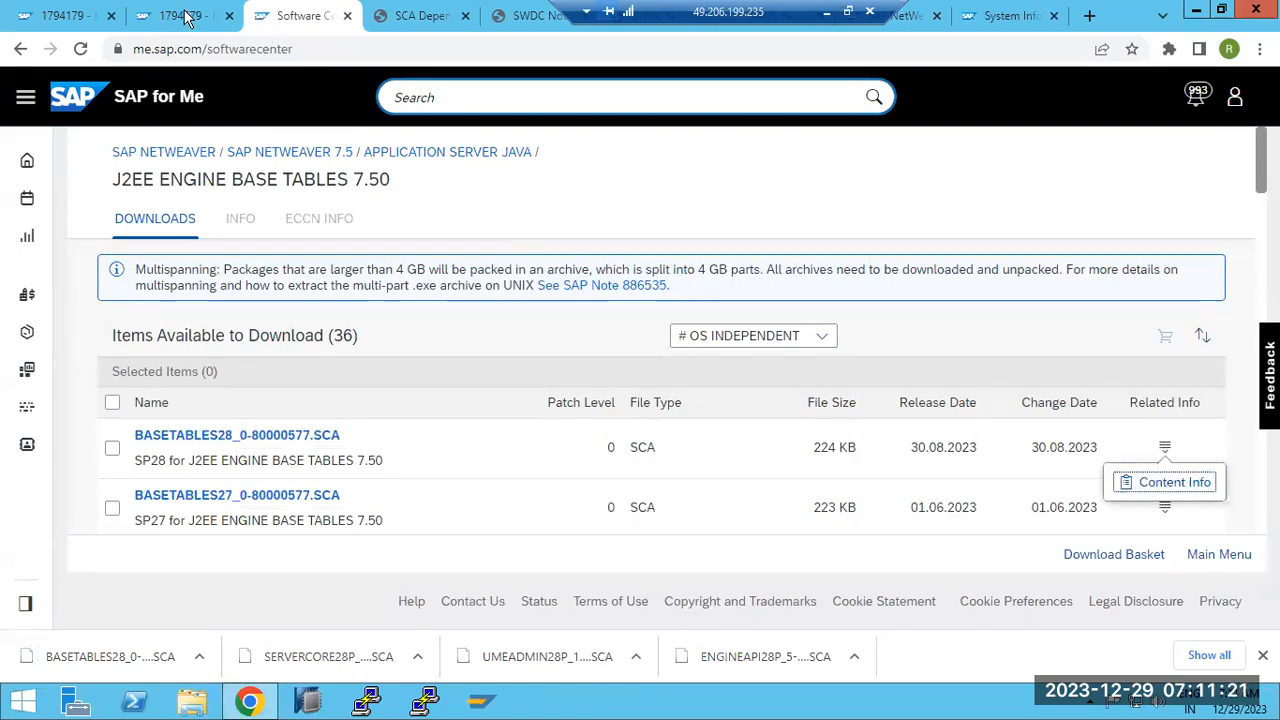
Open J2EE ENGINE CORE TOOLS 7.50 and download CORETOOLS28P_3-80000437.SCA
{"action": "left_click", "coordinate": [440, 155]}
{"action": "scroll", "coordinate": [408, 447], "scroll_direction": "down", "scroll_amount": 15}
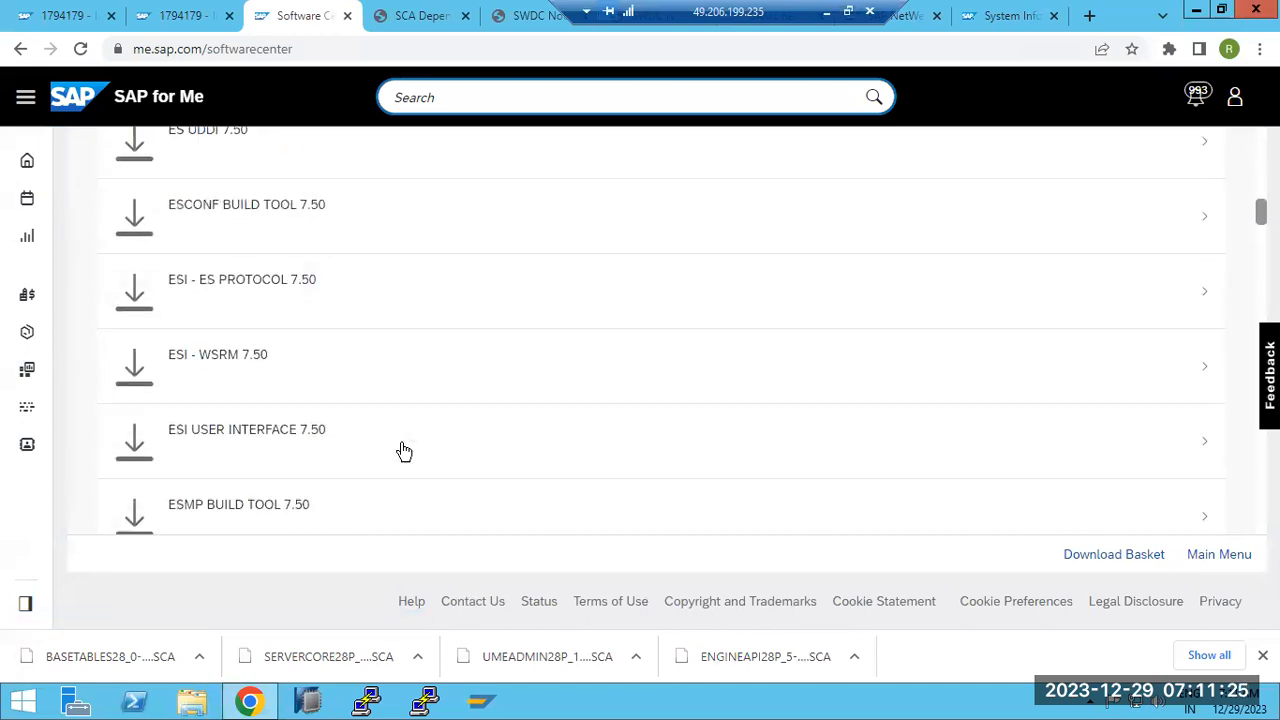
{"action": "left_click", "coordinate": [358, 444]}
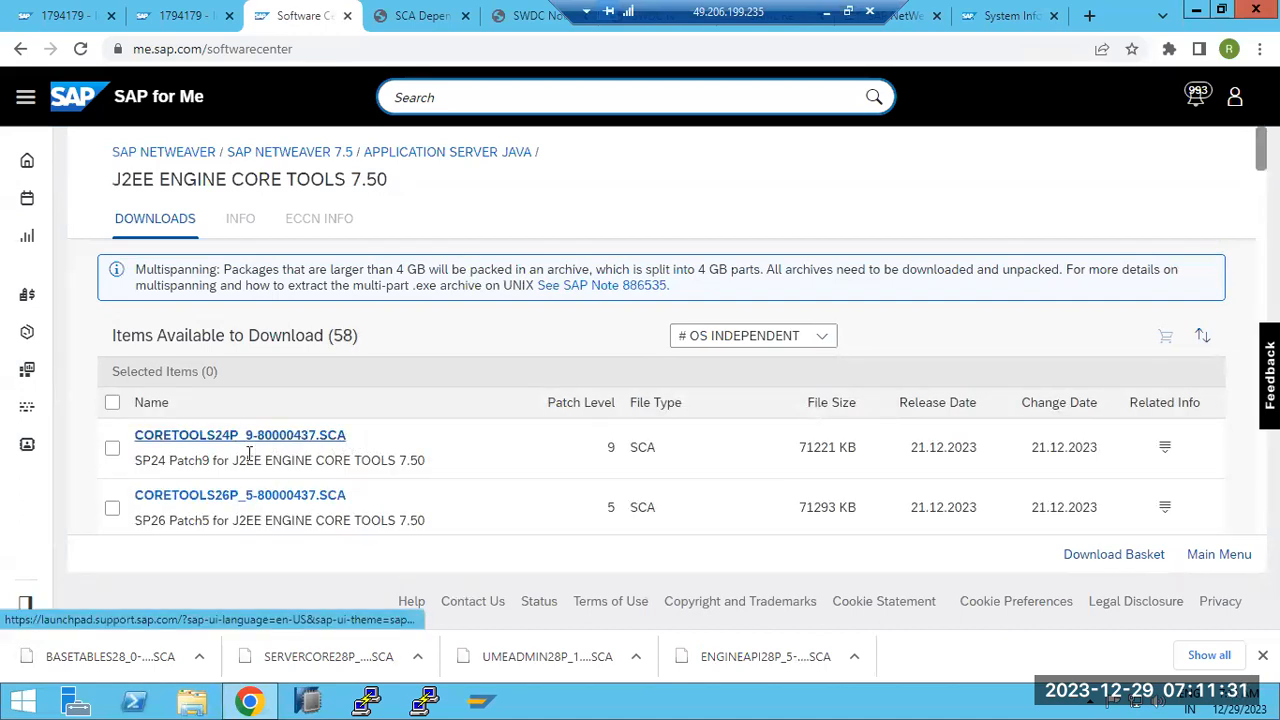
{"action": "scroll", "coordinate": [249, 453], "scroll_direction": "down", "scroll_amount": 4}
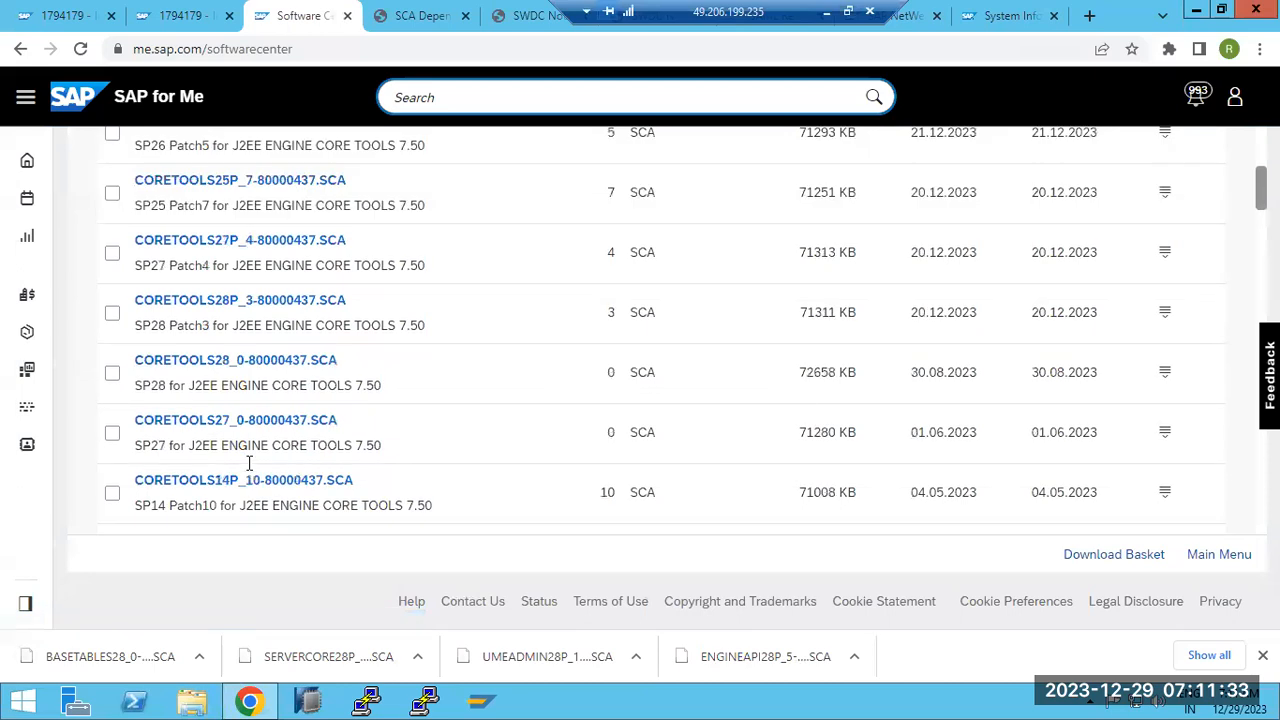
{"action": "left_click", "coordinate": [240, 308]}
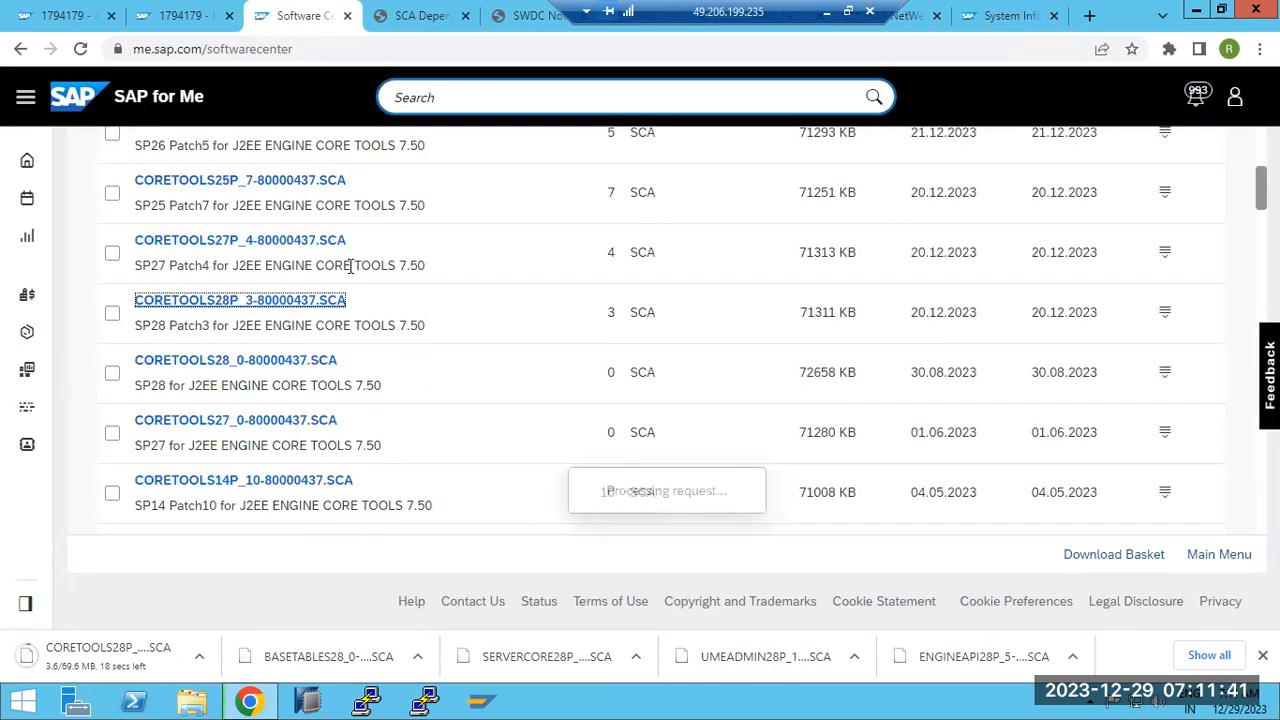
Check the SCA dependencies of CORETOOLS28P_3, then return to the Application Server Java component list
{"action": "left_click", "coordinate": [1165, 312]}
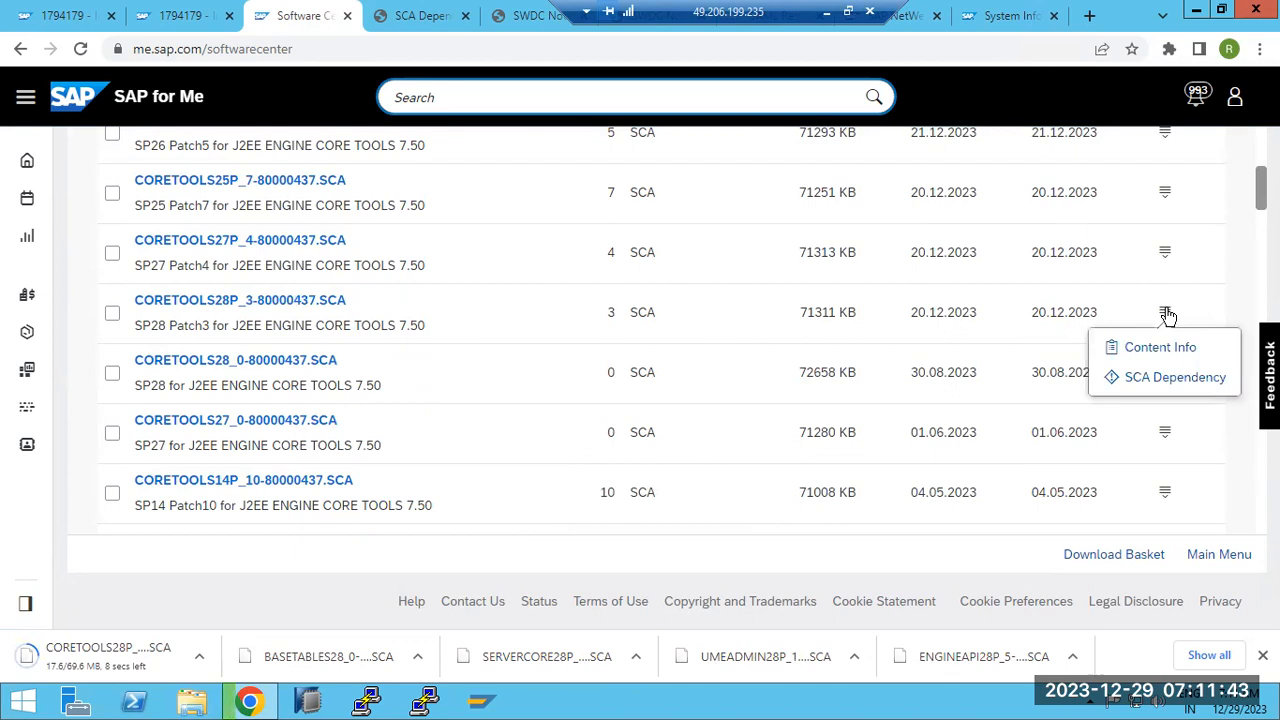
{"action": "left_click", "coordinate": [1131, 385]}
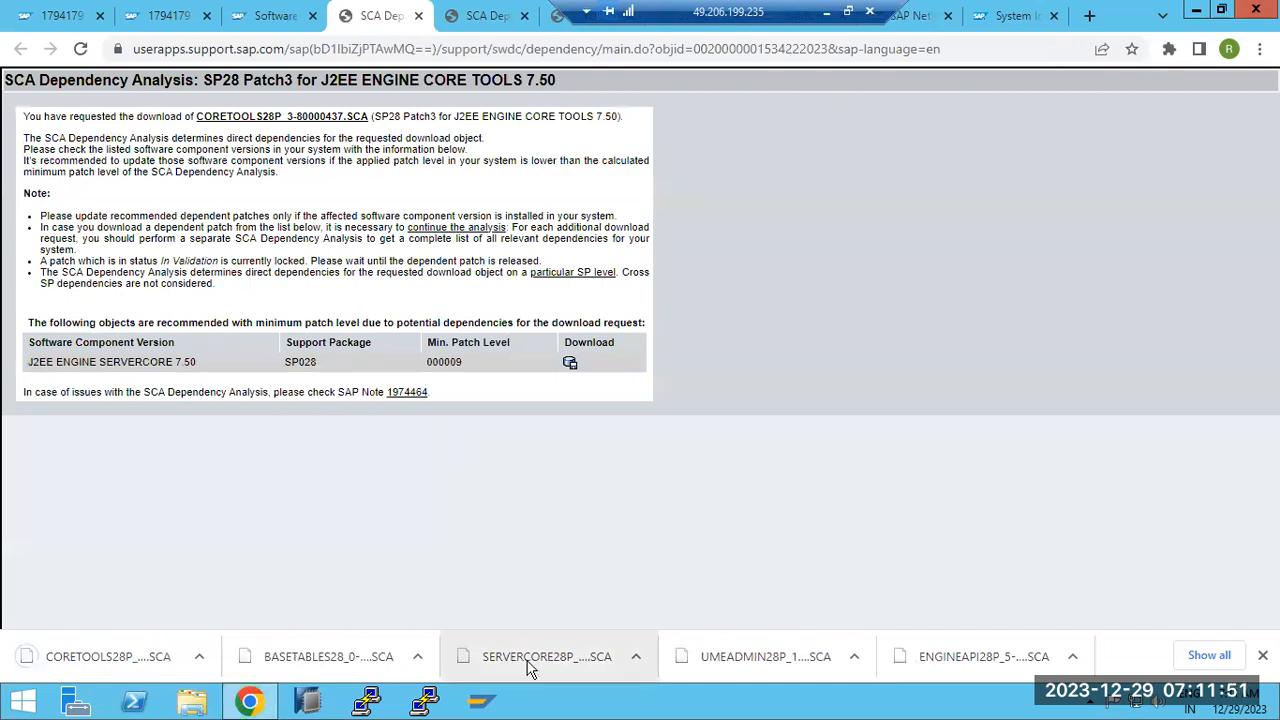
{"action": "left_click", "coordinate": [265, 17]}
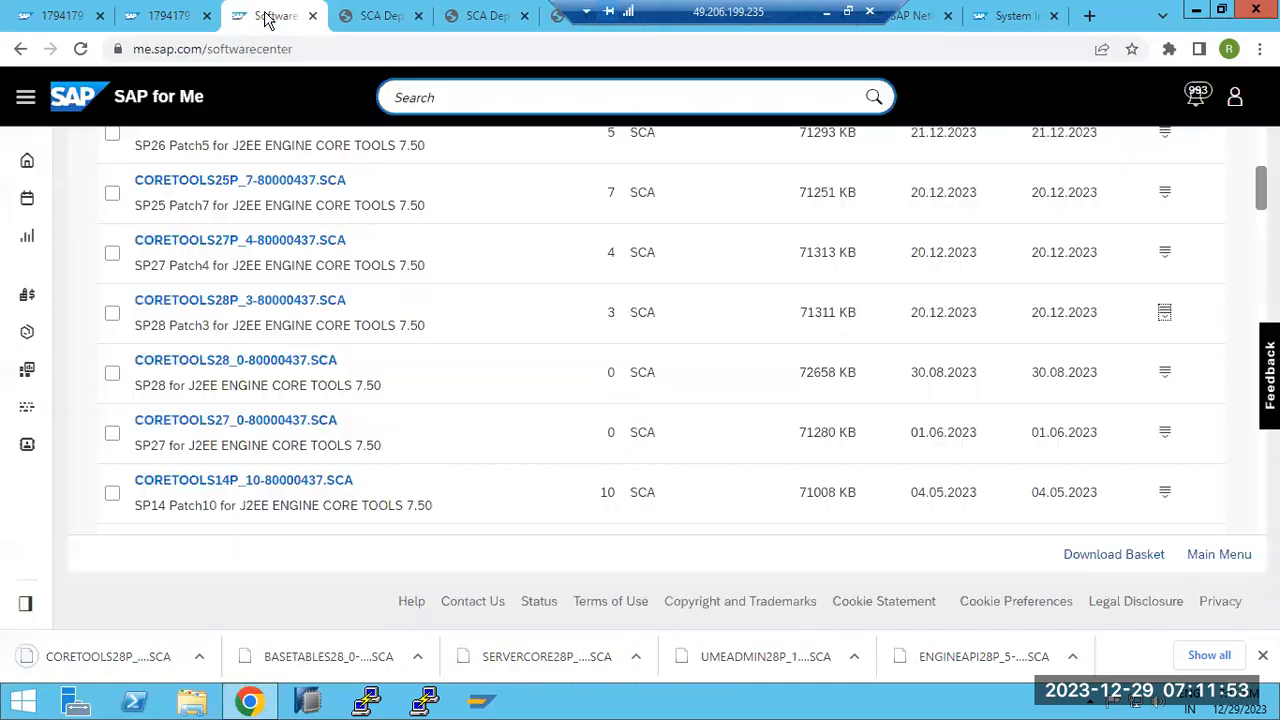
{"action": "scroll", "coordinate": [310, 300], "scroll_direction": "up", "scroll_amount": 4}
{"action": "left_click", "coordinate": [456, 164]}
{"action": "scroll", "coordinate": [474, 420], "scroll_direction": "down", "scroll_amount": 5}
{"action": "scroll", "coordinate": [474, 432], "scroll_direction": "down", "scroll_amount": 12}
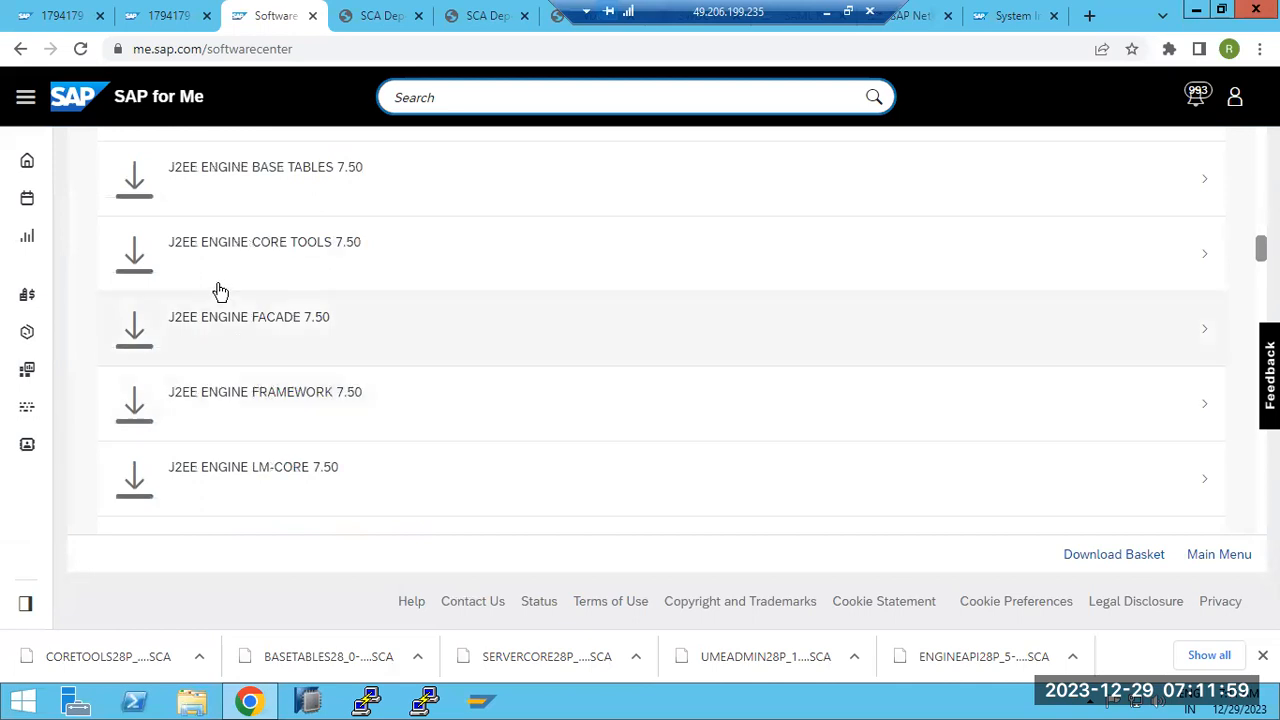
{"action": "scroll", "coordinate": [270, 380], "scroll_direction": "down", "scroll_amount": 1}
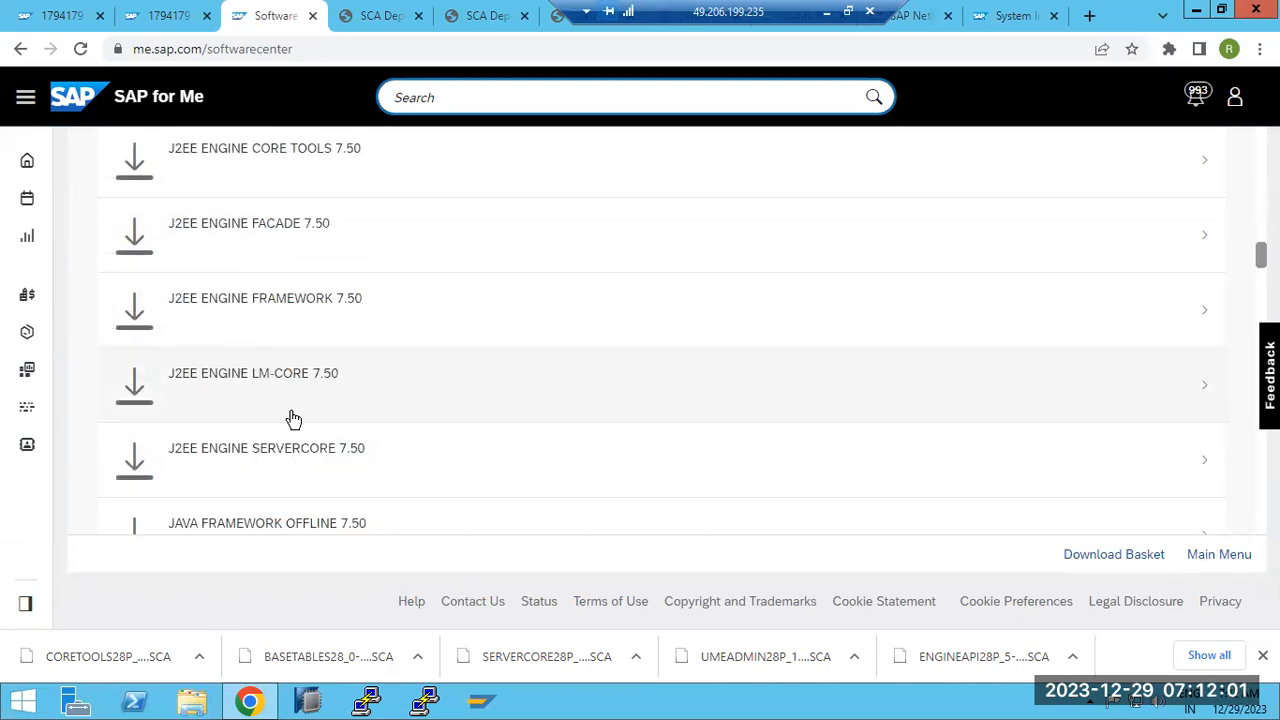
{"action": "scroll", "coordinate": [303, 447], "scroll_direction": "down", "scroll_amount": 1}
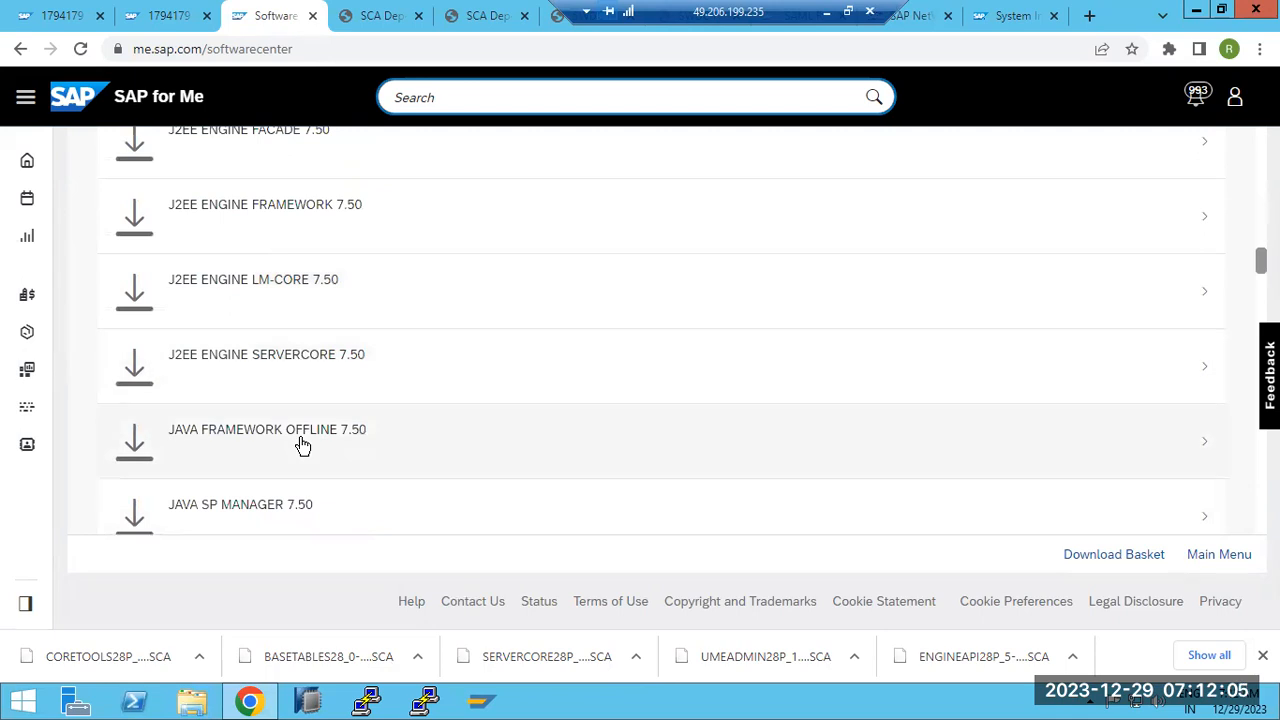
Open J2EE ENGINE LM-CORE 7.50 and download LMCORE28_0-80000440.SCA
{"action": "left_click", "coordinate": [273, 287]}
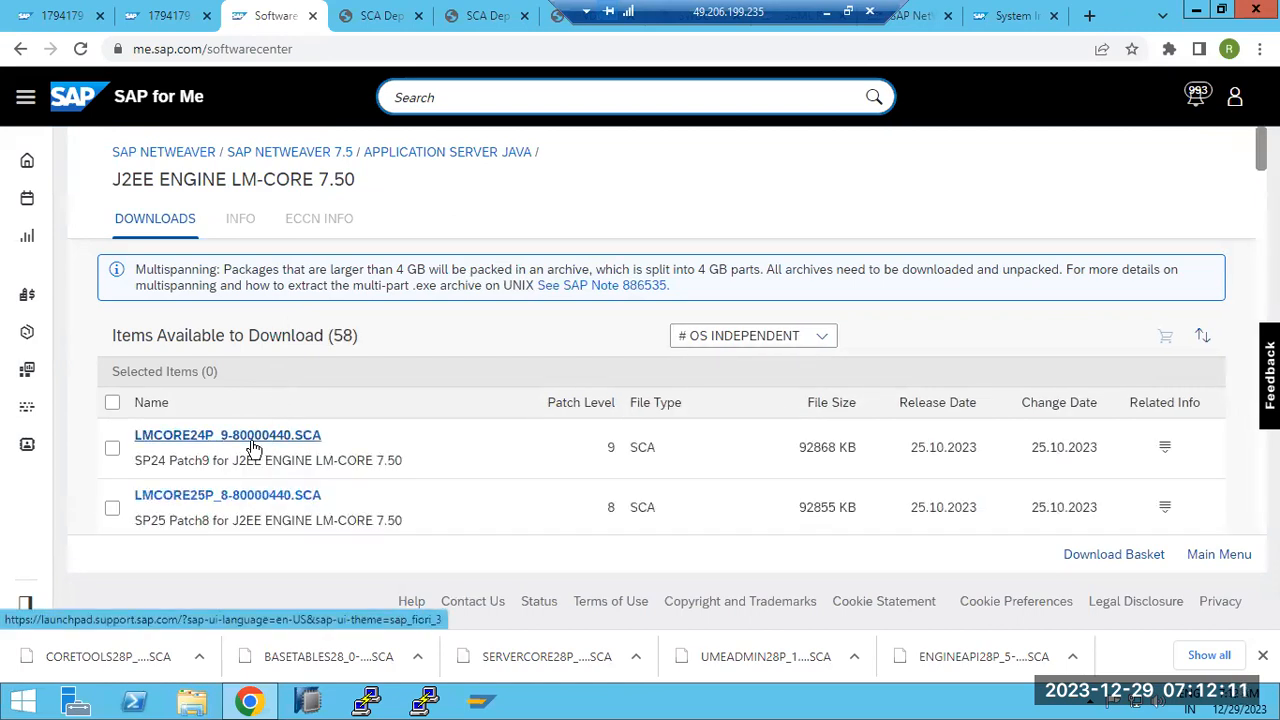
{"action": "scroll", "coordinate": [255, 447], "scroll_direction": "down", "scroll_amount": 2}
{"action": "scroll", "coordinate": [253, 447], "scroll_direction": "down", "scroll_amount": 1}
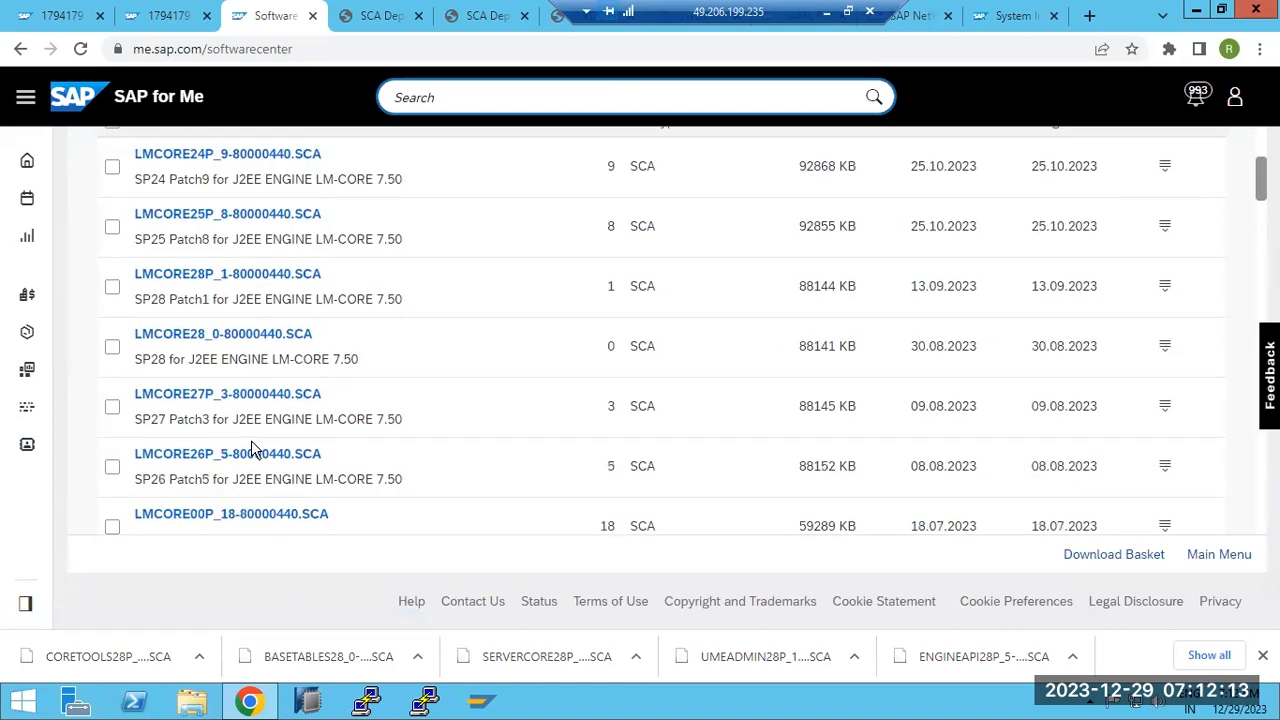
{"action": "left_click", "coordinate": [224, 334]}
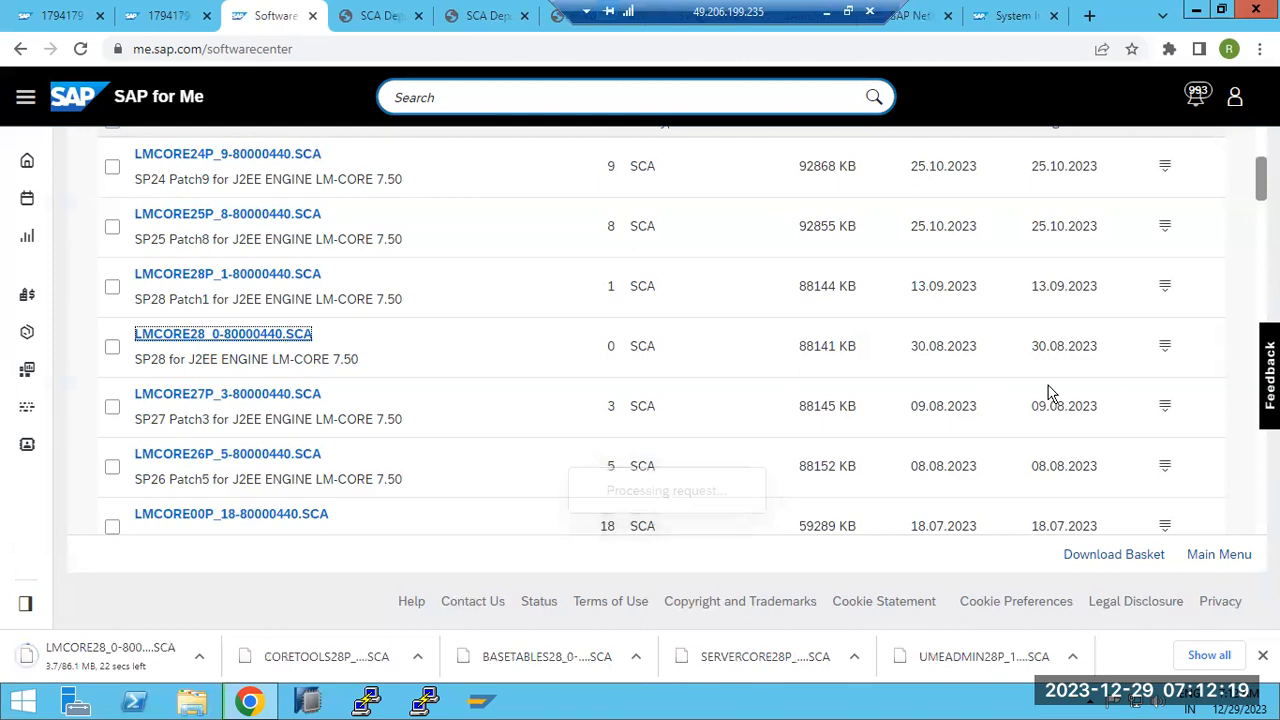
Review LMCORE28_0 content info and SAP Note 1794179, then go back to the Application Server Java list
{"action": "left_click", "coordinate": [1165, 347]}
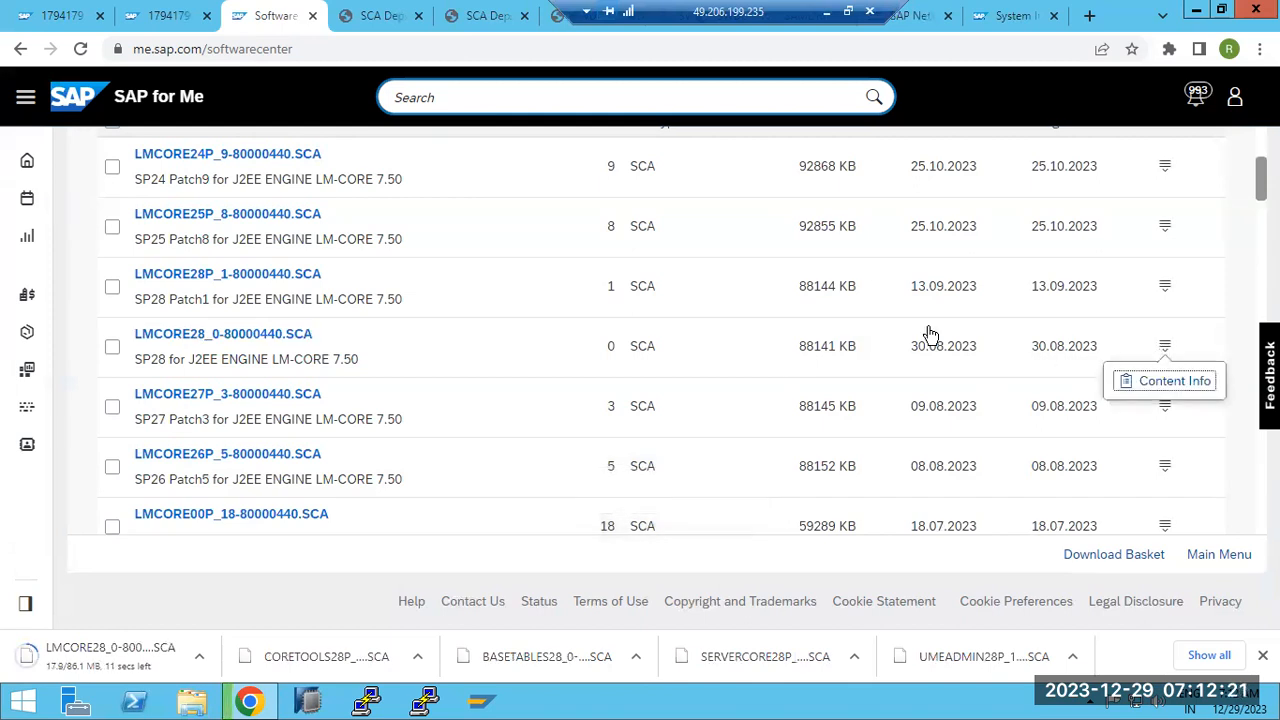
{"action": "left_click", "coordinate": [166, 16]}
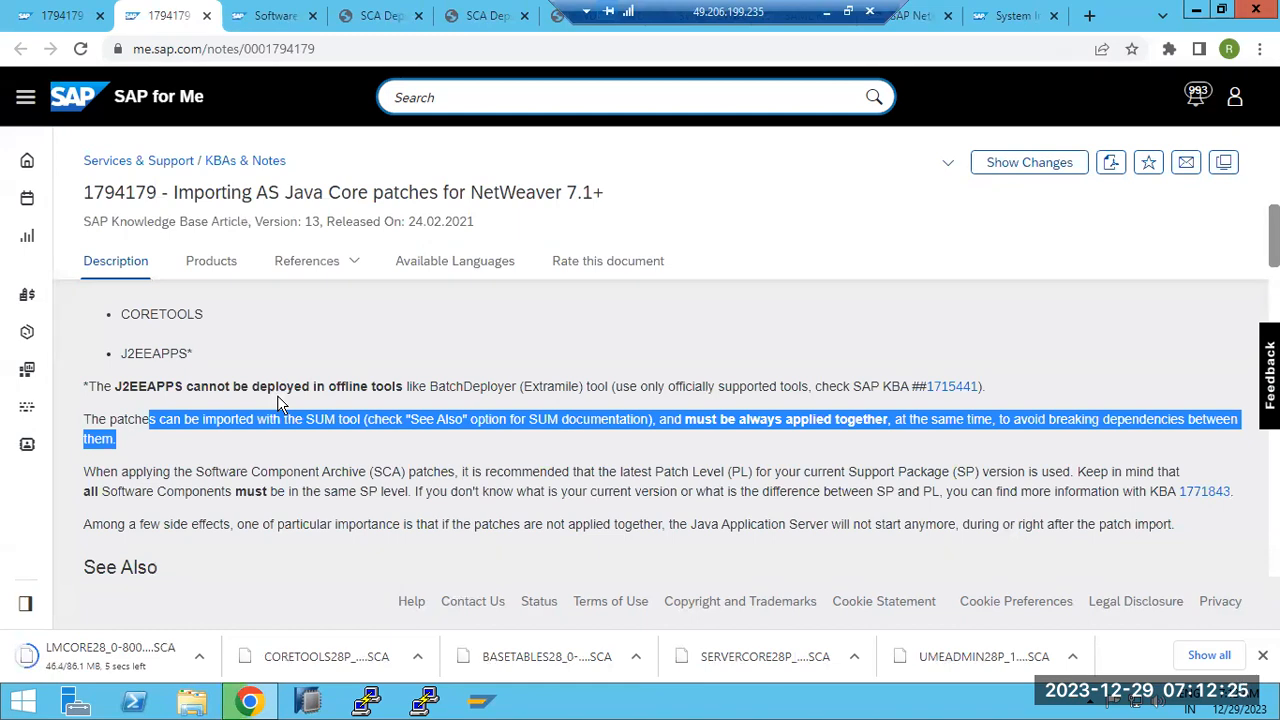
{"action": "scroll", "coordinate": [278, 398], "scroll_direction": "down", "scroll_amount": 3}
{"action": "scroll", "coordinate": [279, 399], "scroll_direction": "up", "scroll_amount": 4}
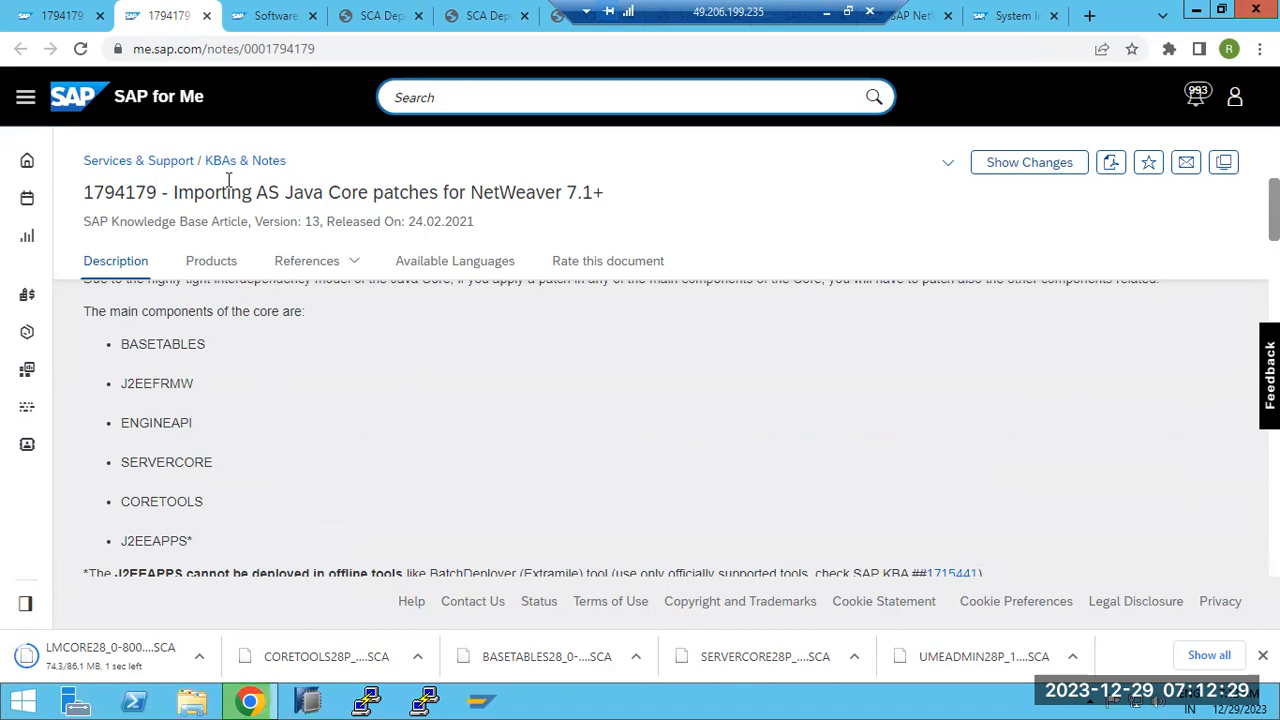
{"action": "left_click", "coordinate": [265, 16]}
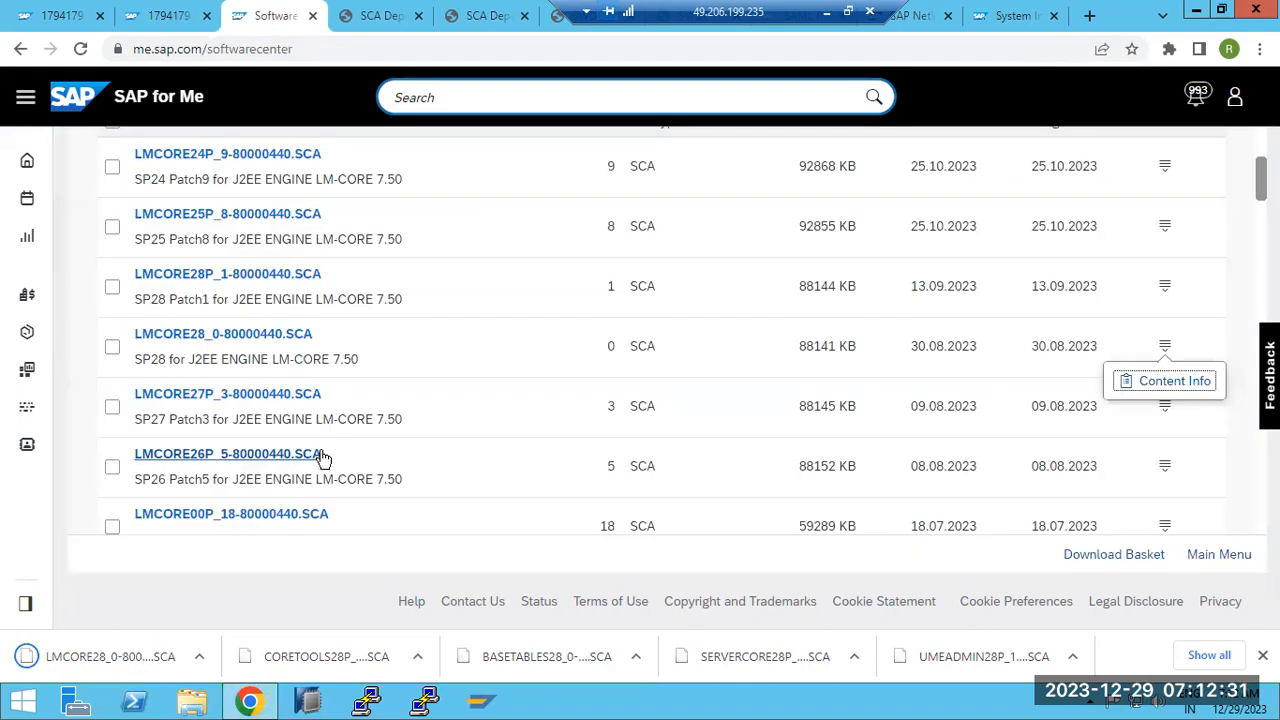
{"action": "scroll", "coordinate": [305, 410], "scroll_direction": "up", "scroll_amount": 5}
{"action": "left_click", "coordinate": [435, 152]}
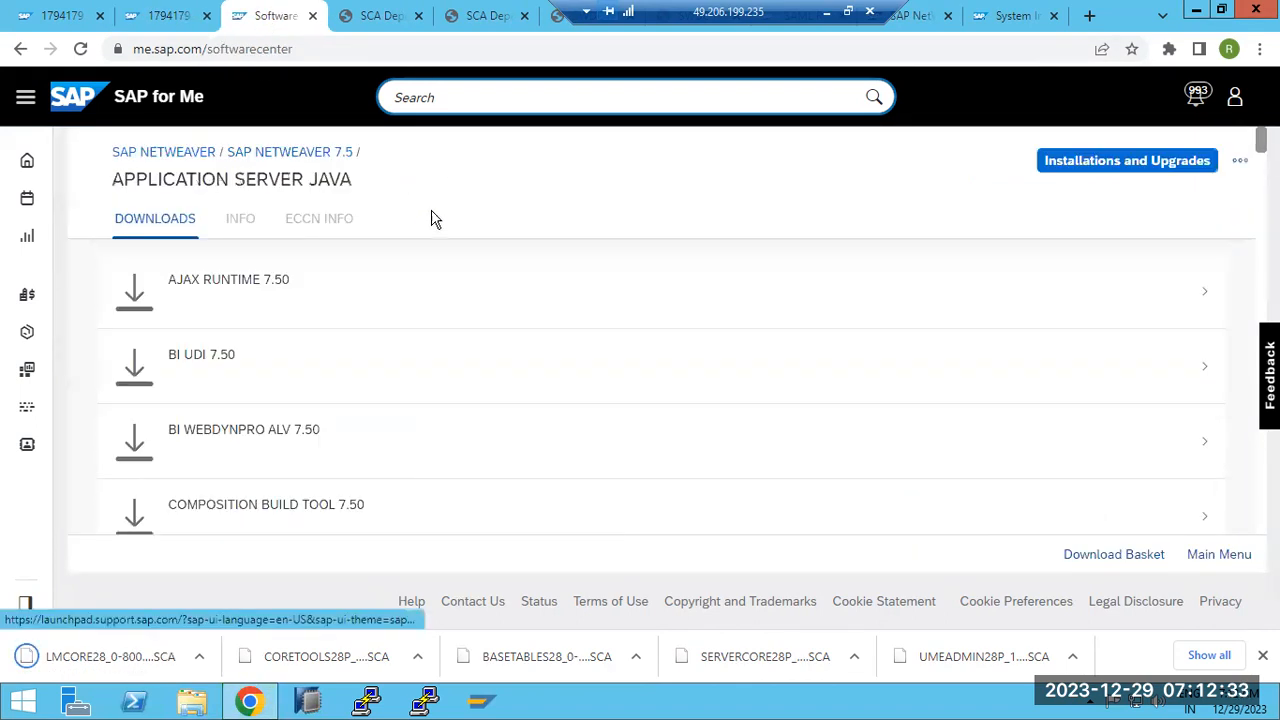
Open JAVA FRAMEWORK OFFLINE 7.50 and download FRAMEWORK28_0-80000661.SCA
{"action": "scroll", "coordinate": [345, 460], "scroll_direction": "down", "scroll_amount": 15}
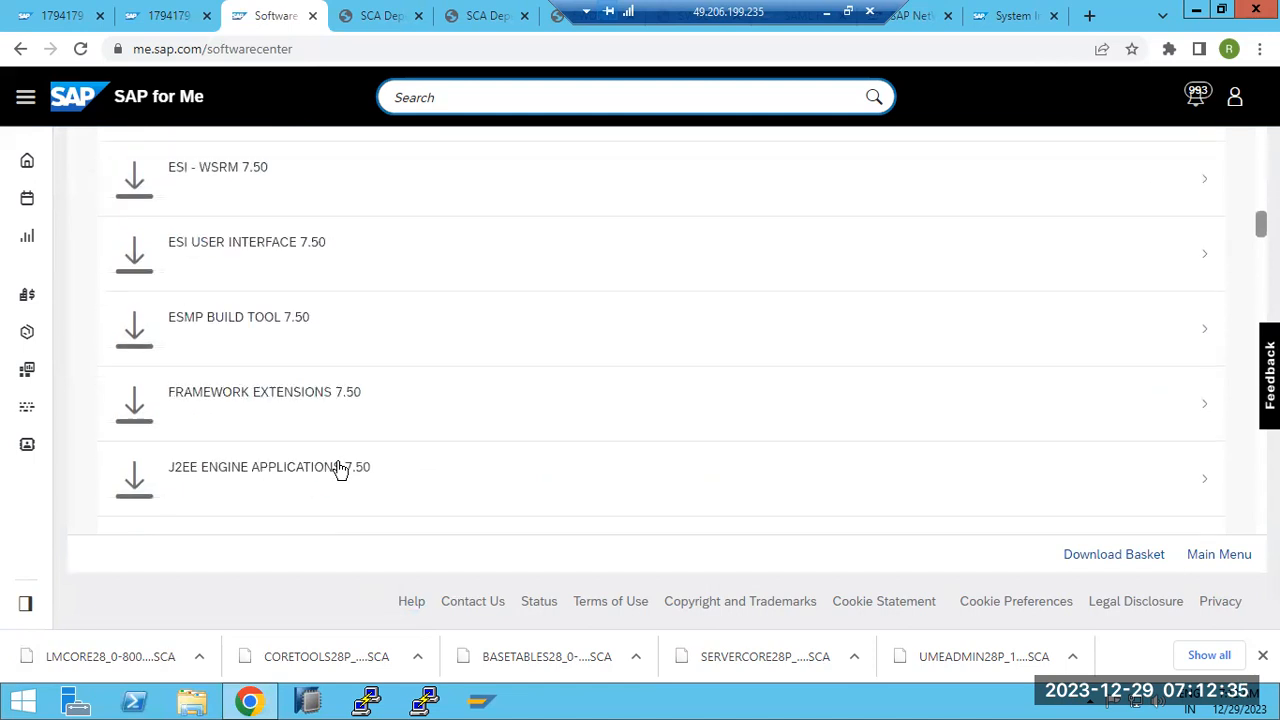
{"action": "scroll", "coordinate": [340, 470], "scroll_direction": "down", "scroll_amount": 1}
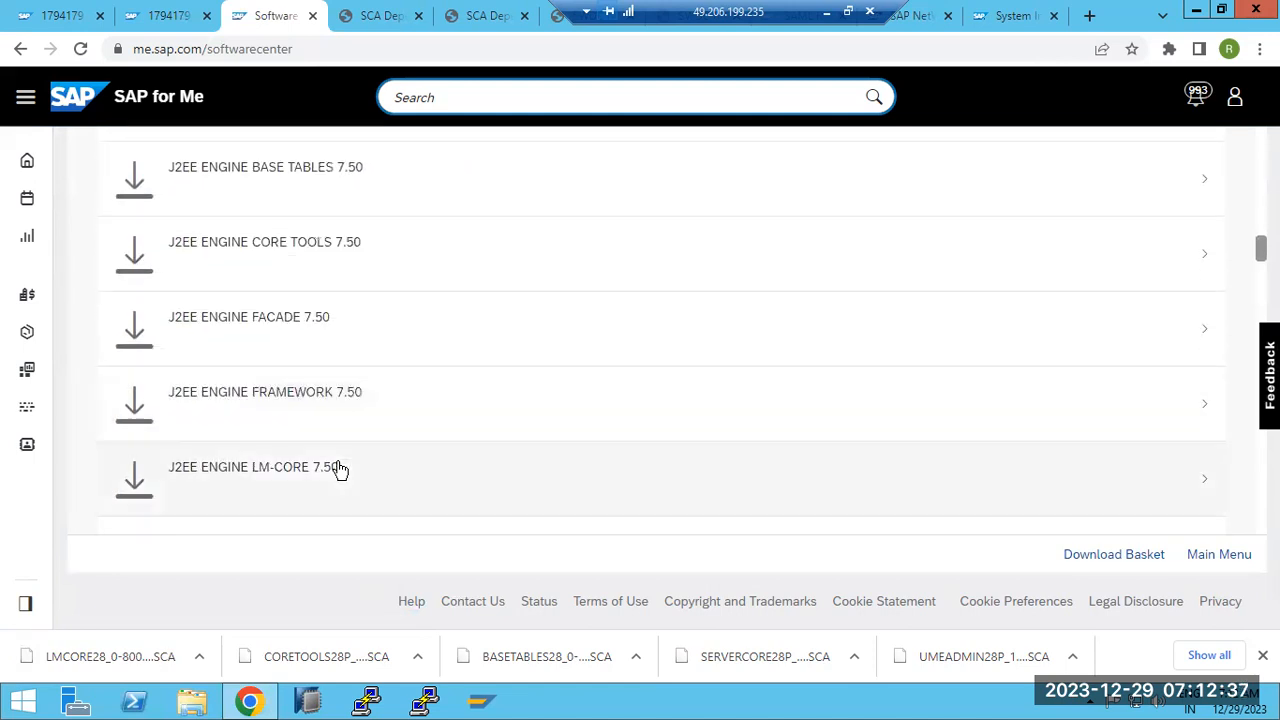
{"action": "scroll", "coordinate": [340, 470], "scroll_direction": "down", "scroll_amount": 1}
{"action": "scroll", "coordinate": [340, 470], "scroll_direction": "down", "scroll_amount": 2}
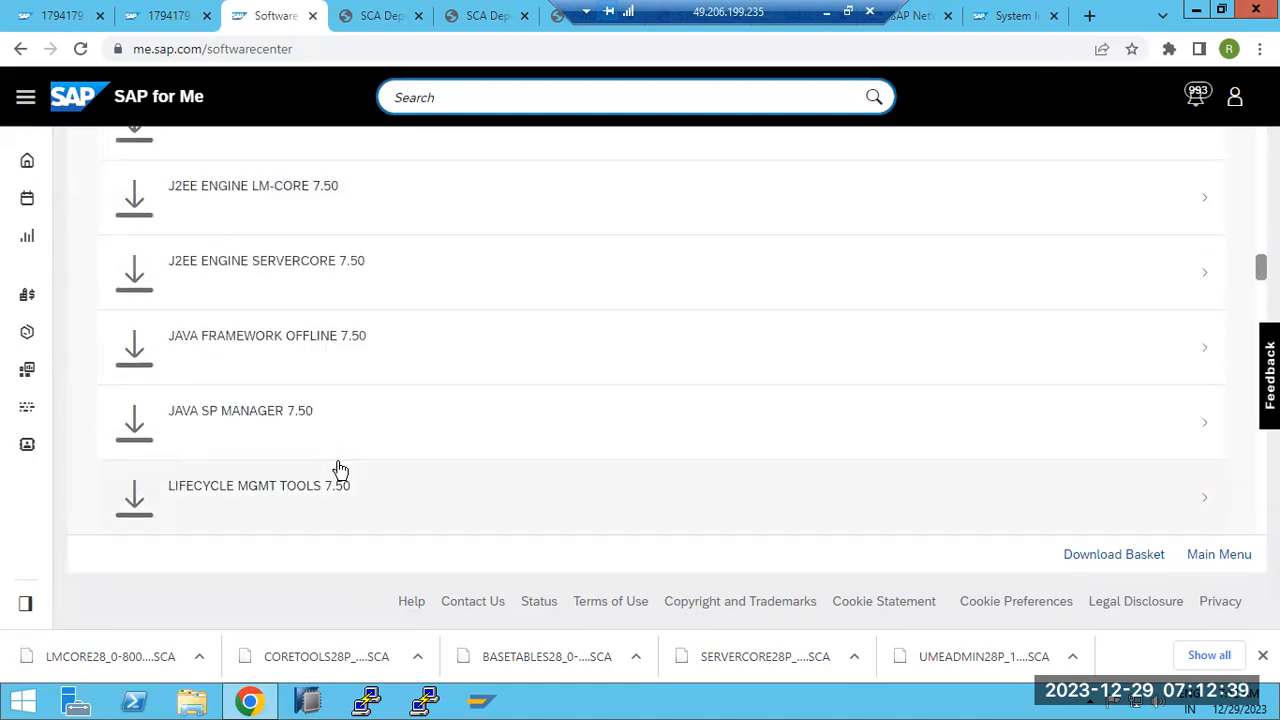
{"action": "scroll", "coordinate": [338, 468], "scroll_direction": "up", "scroll_amount": 1}
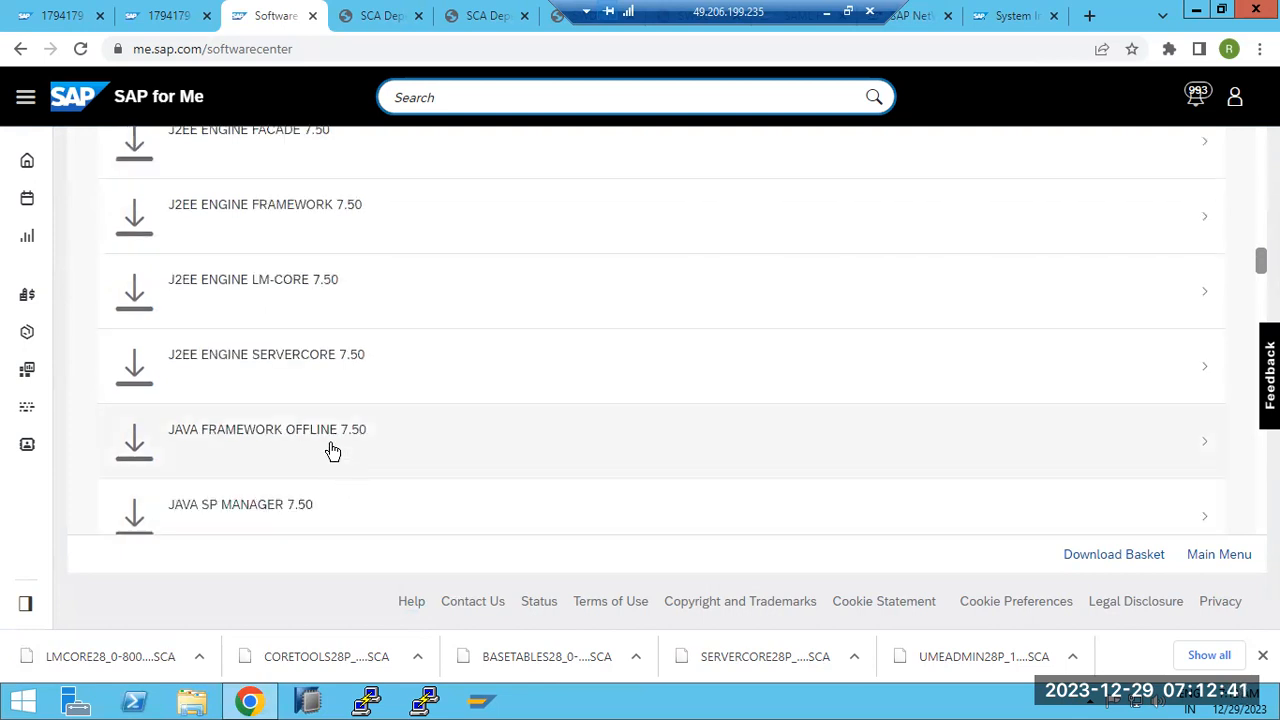
{"action": "left_click", "coordinate": [333, 451]}
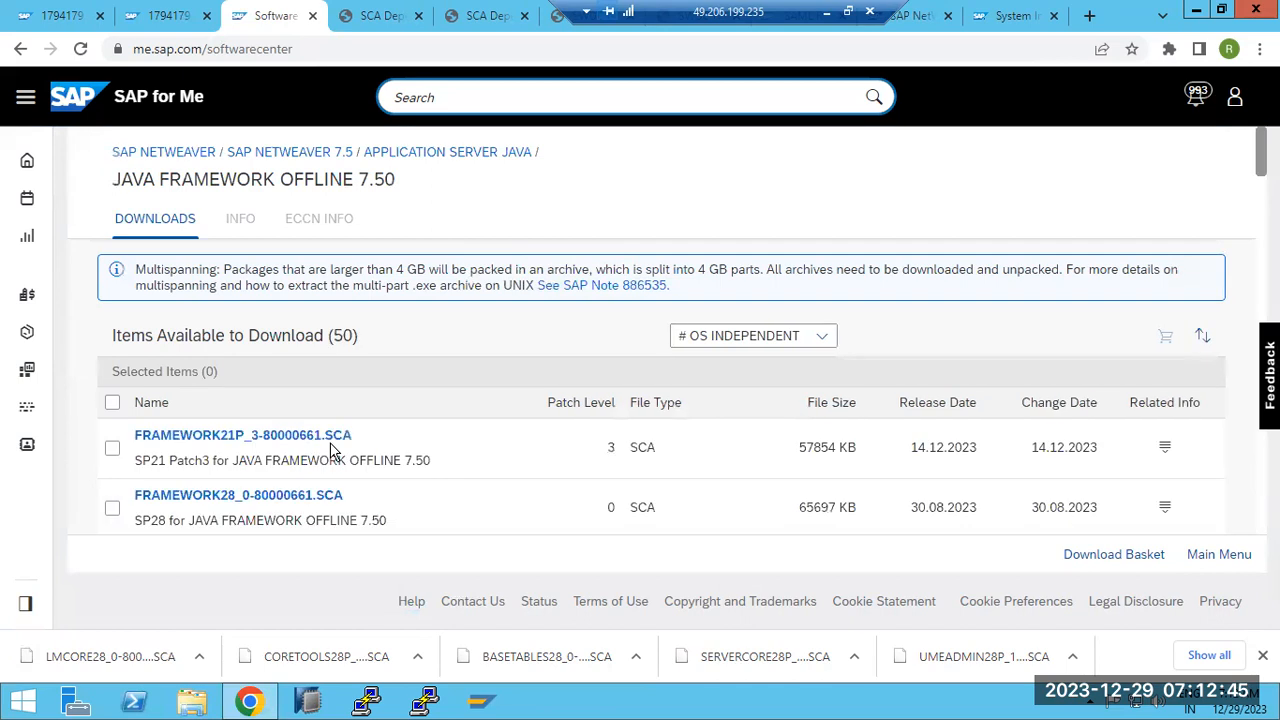
{"action": "left_click", "coordinate": [233, 503]}
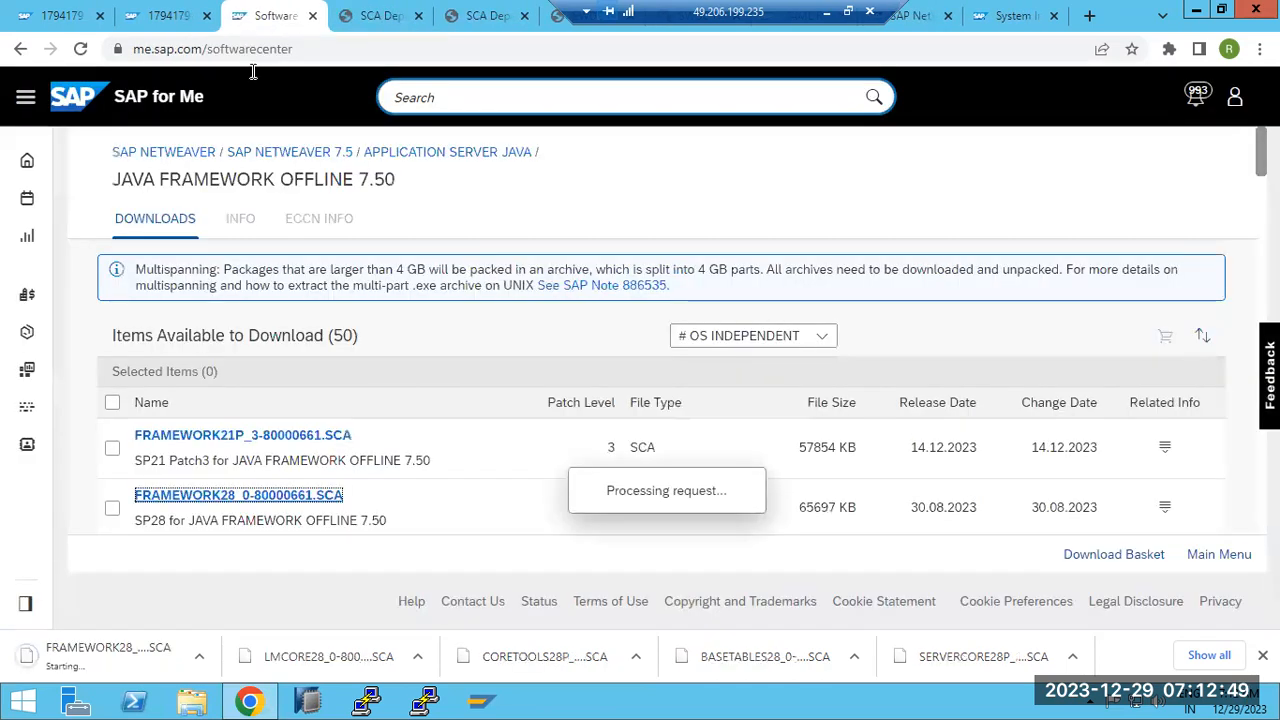
Review the FRAMEWORK28 package's content info, then switch to File Explorer
{"action": "left_click", "coordinate": [820, 337]}
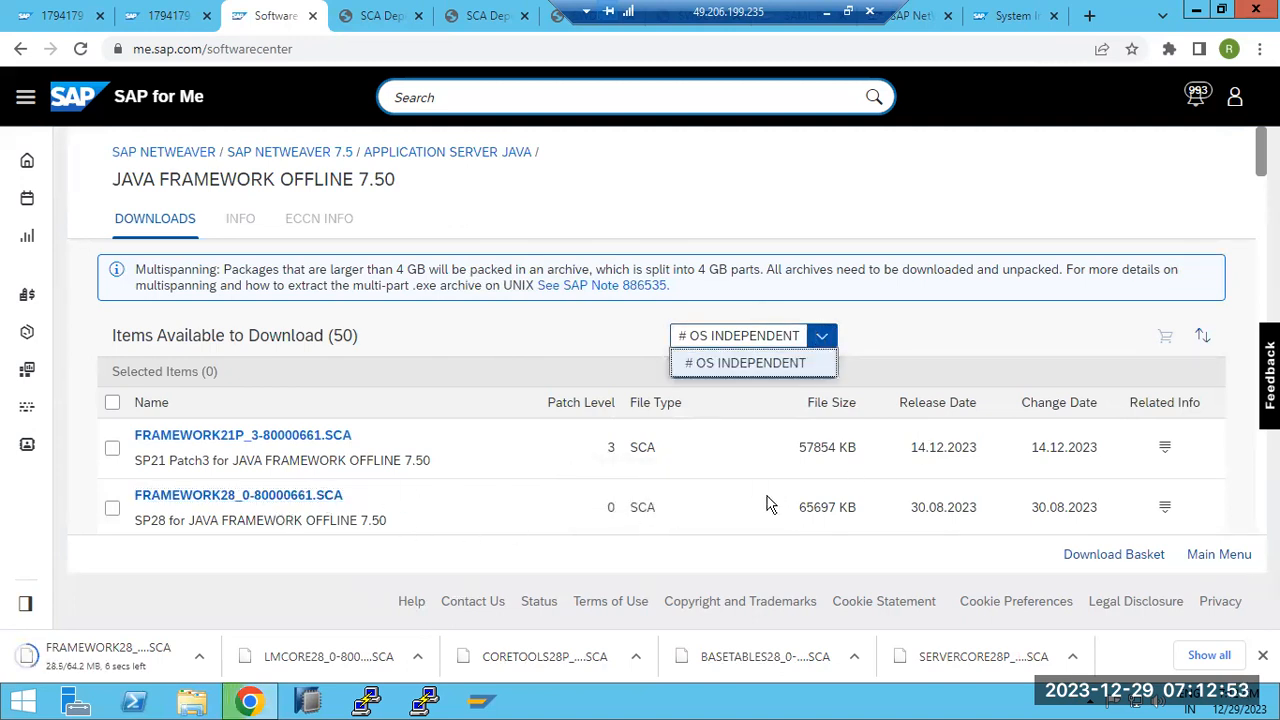
{"action": "left_click", "coordinate": [1166, 510]}
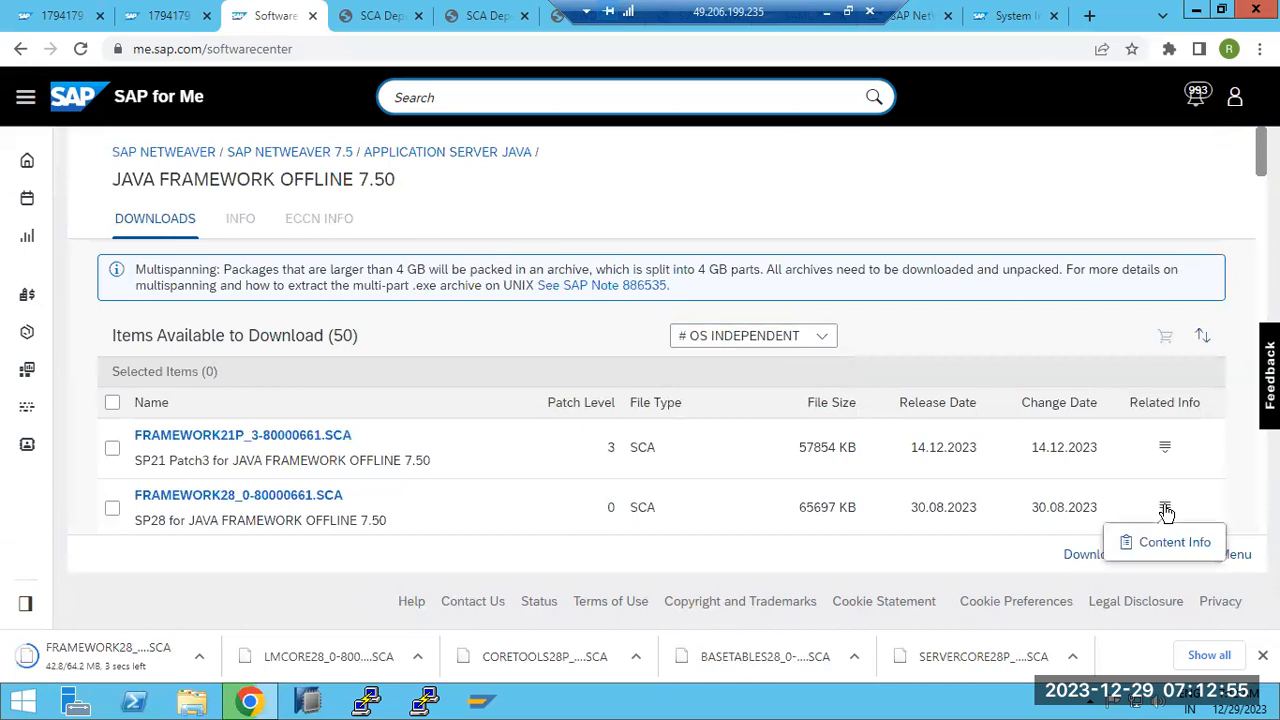
{"action": "scroll", "coordinate": [1162, 510], "scroll_direction": "down", "scroll_amount": 1}
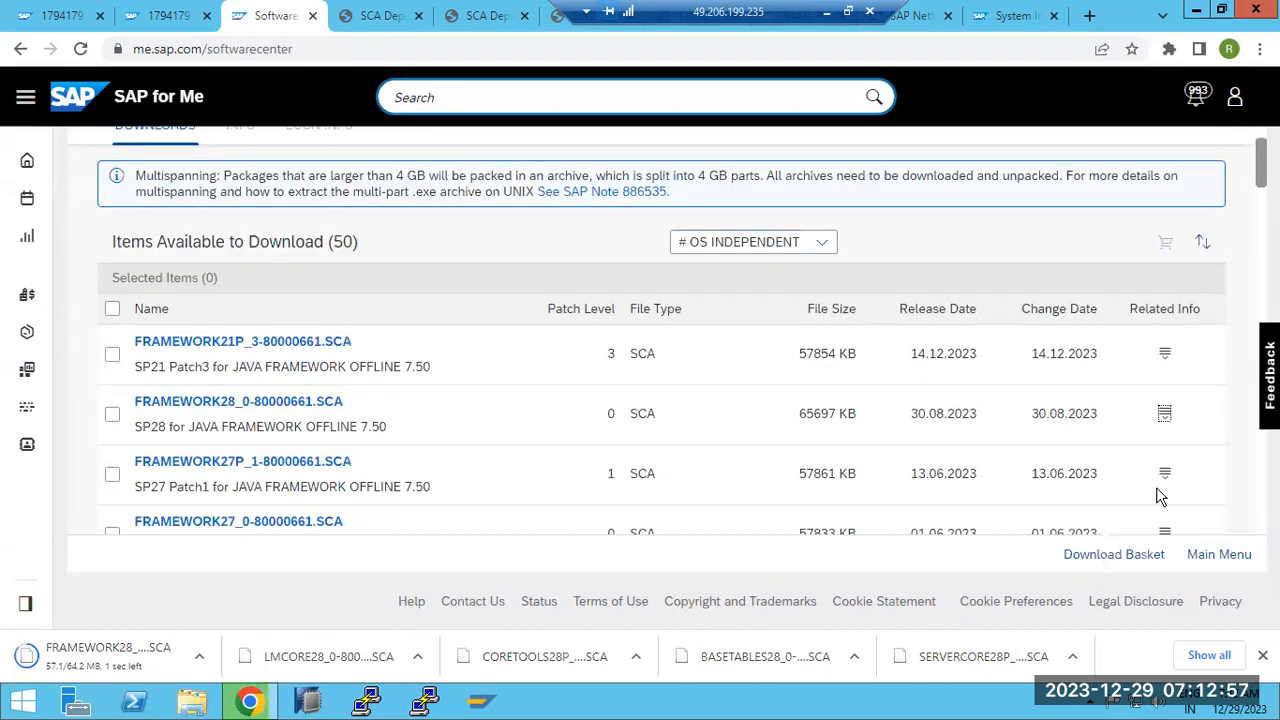
{"action": "left_click", "coordinate": [1165, 418]}
{"action": "scroll", "coordinate": [409, 534], "scroll_direction": "up", "scroll_amount": 1}
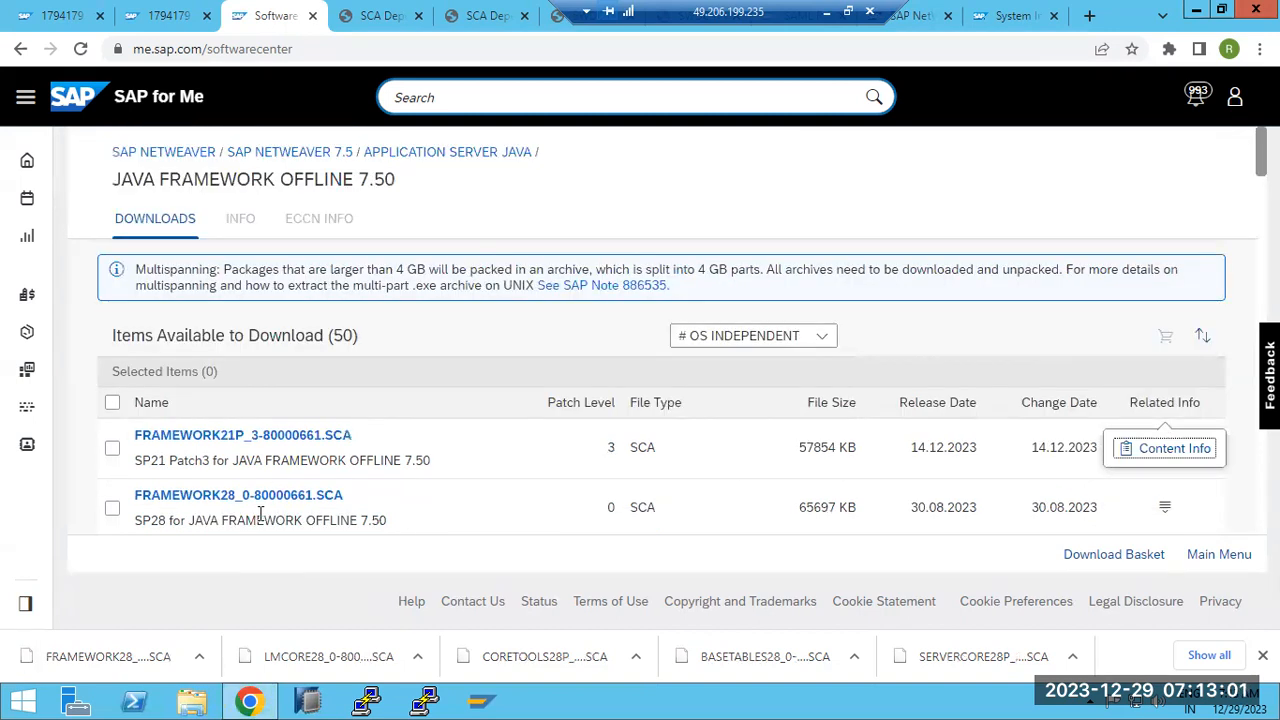
{"action": "left_click", "coordinate": [188, 703]}
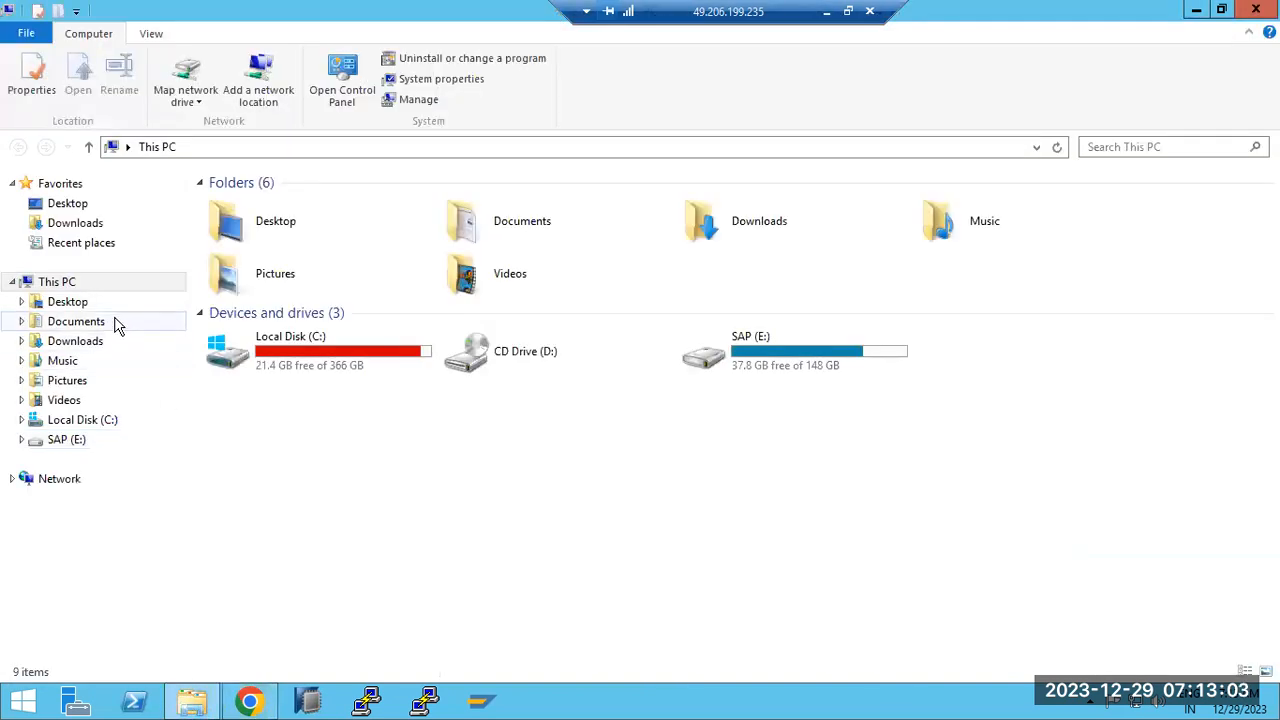
Cut the seven downloaded SCA files from the Downloads folder
{"action": "left_click", "coordinate": [84, 224]}
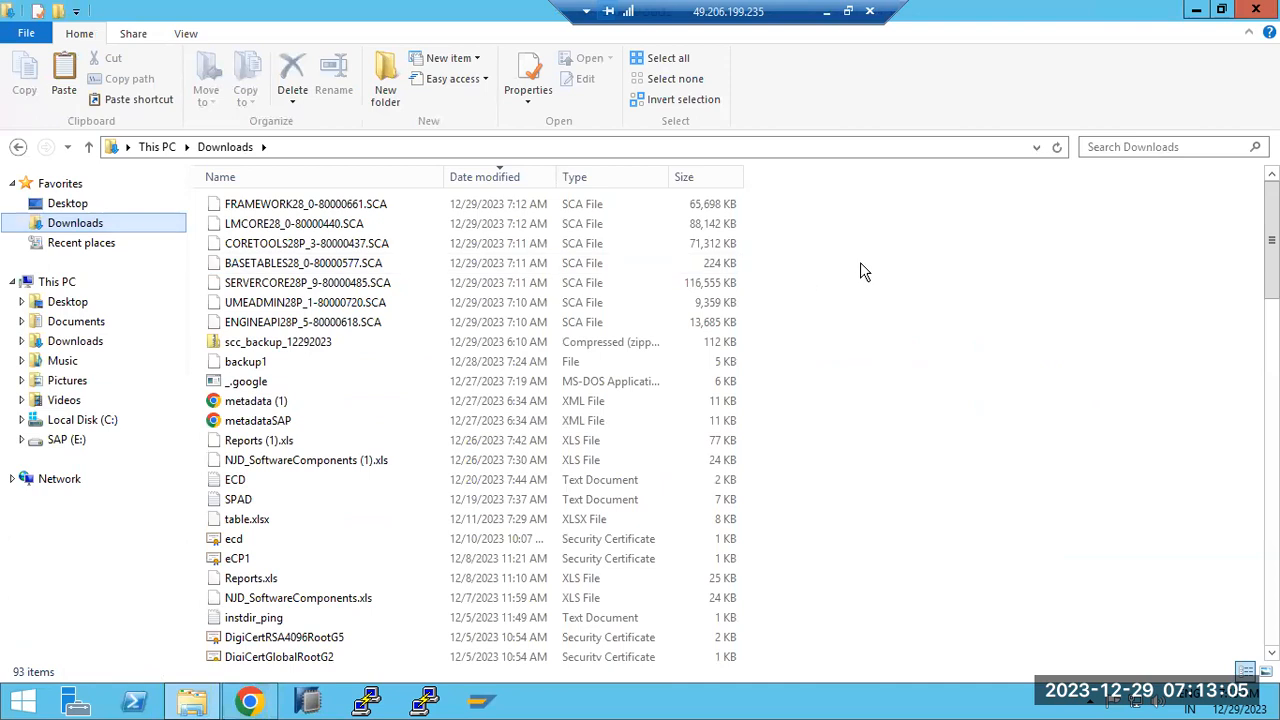
{"action": "left_click_drag", "start_coordinate": [828, 205], "coordinate": [268, 322]}
{"action": "right_click", "coordinate": [291, 321]}
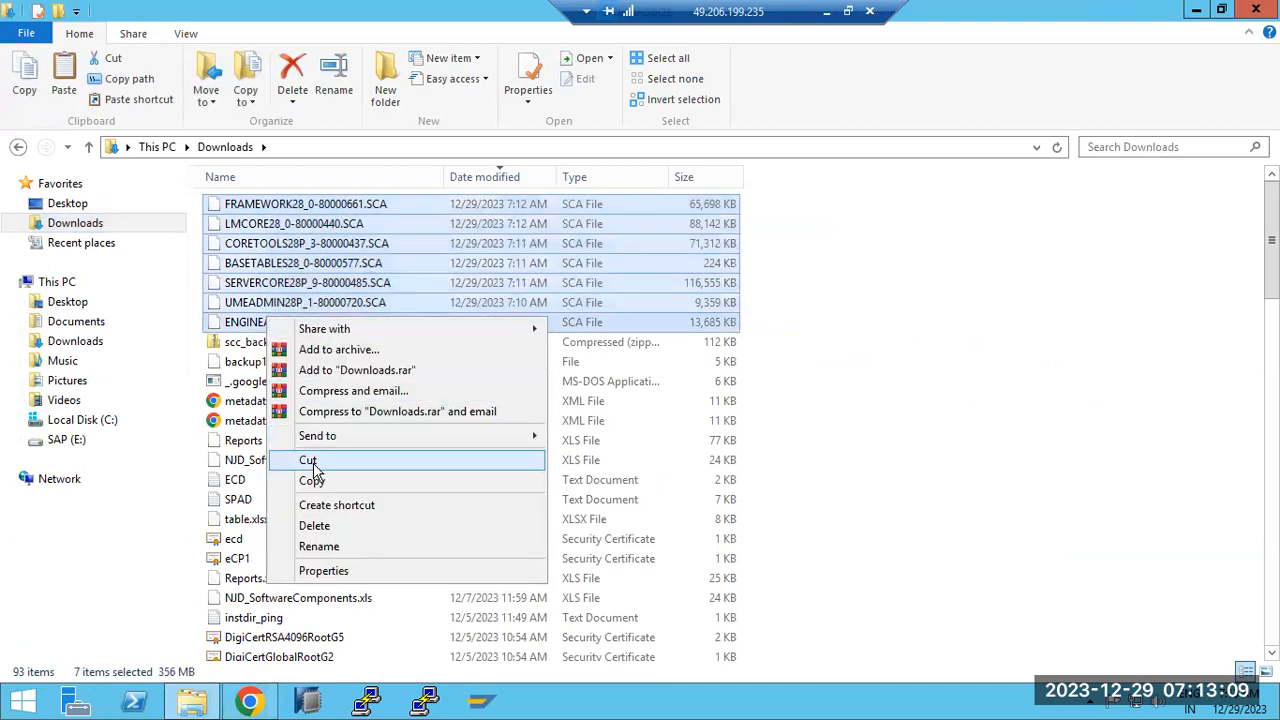
{"action": "left_click", "coordinate": [312, 460]}
Create a JAVAPATCHES folder in E:\SAPSOFTWARES to hold the seven SCA patch files
{"action": "left_click", "coordinate": [52, 283]}
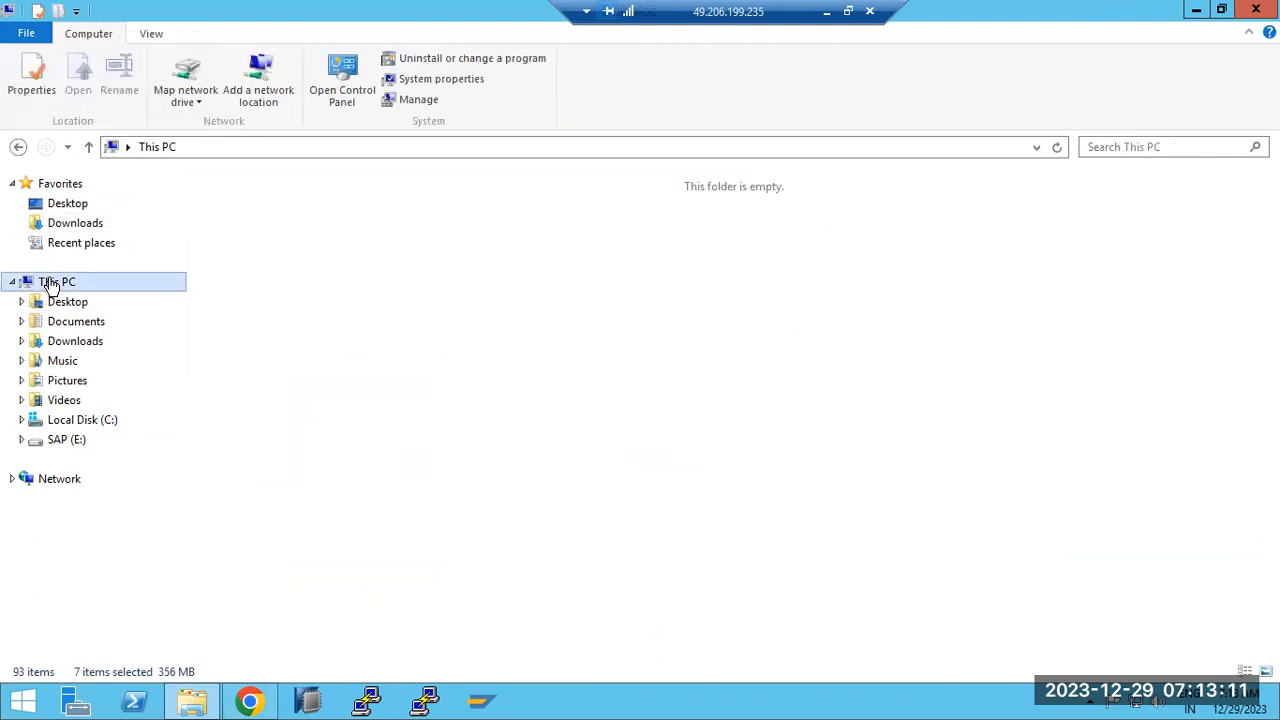
{"action": "double_click", "coordinate": [771, 357]}
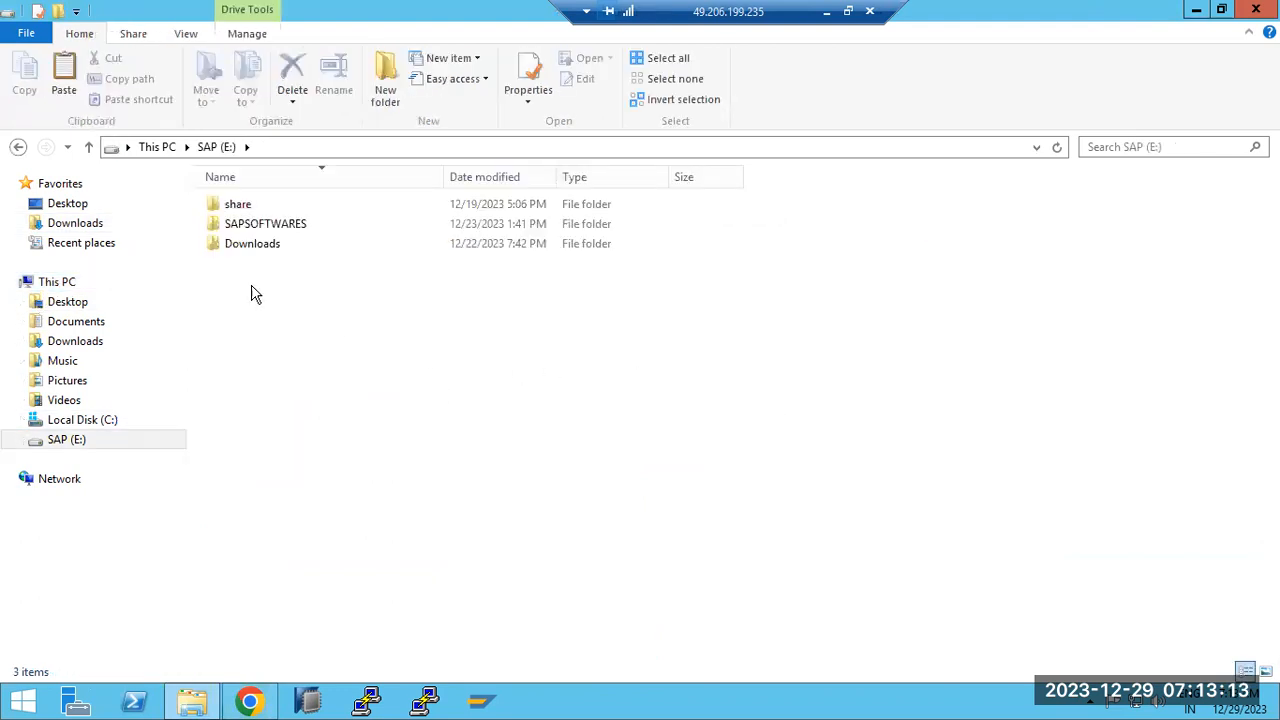
{"action": "double_click", "coordinate": [236, 225]}
{"action": "right_click", "coordinate": [281, 346]}
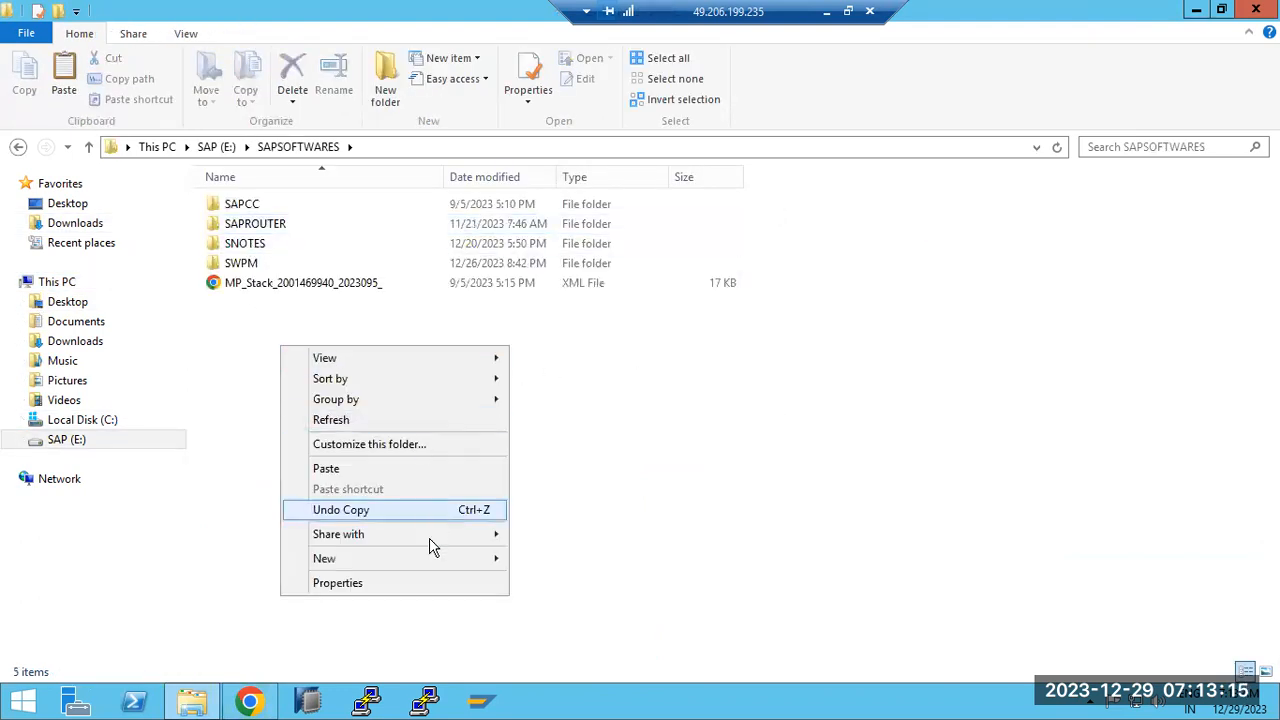
{"action": "mouse_move", "coordinate": [497, 566]}
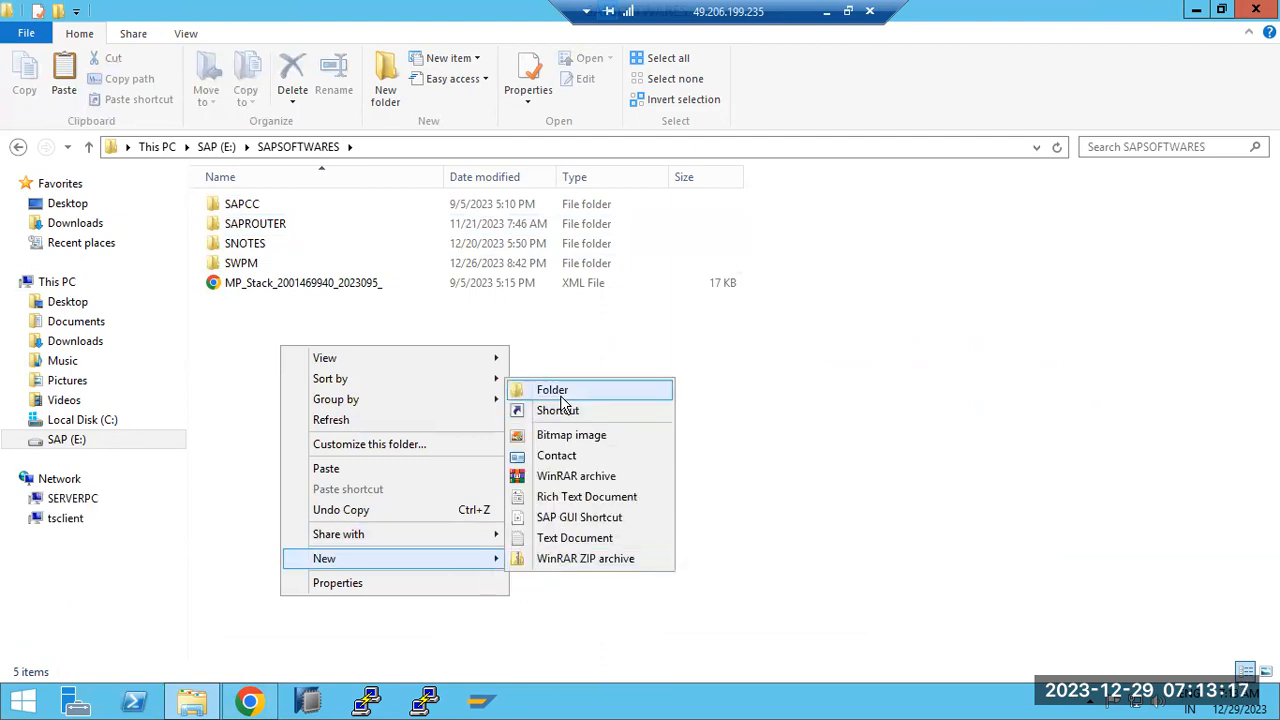
{"action": "left_click", "coordinate": [561, 399]}
{"action": "type", "text": "JAVAPATCH"}
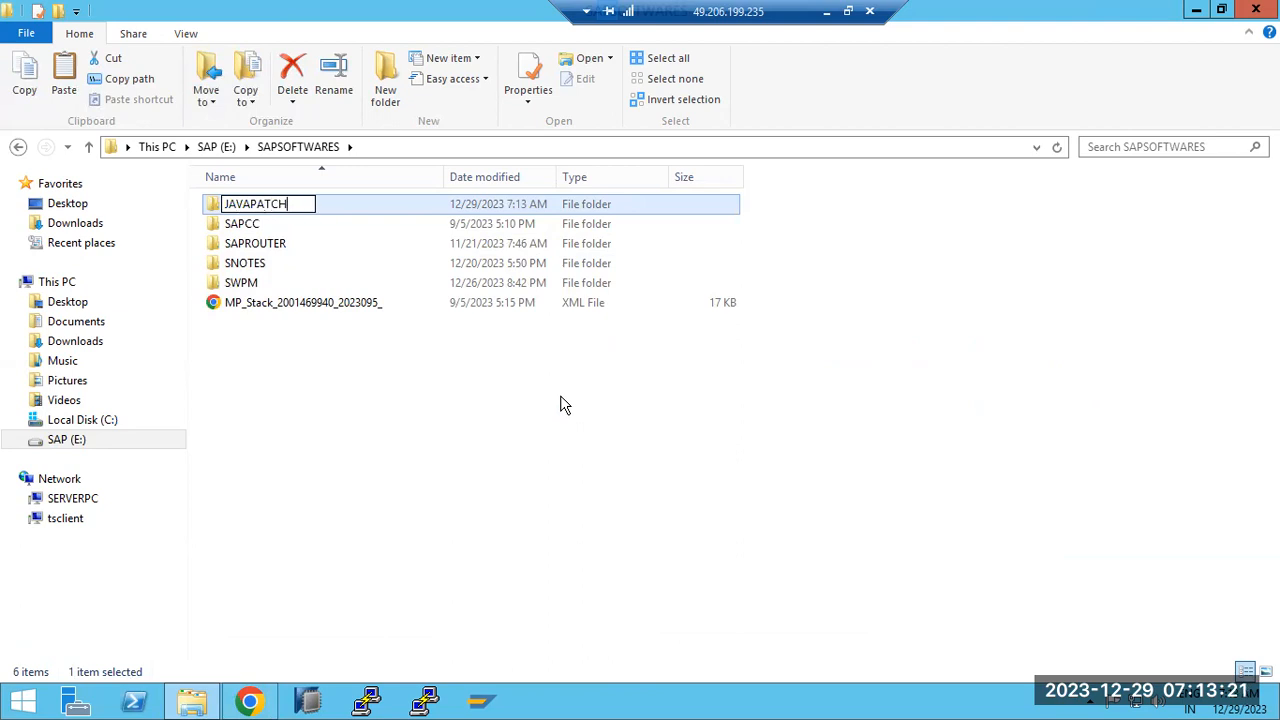
{"action": "type", "text": "ES"}
{"action": "left_click", "coordinate": [506, 431]}
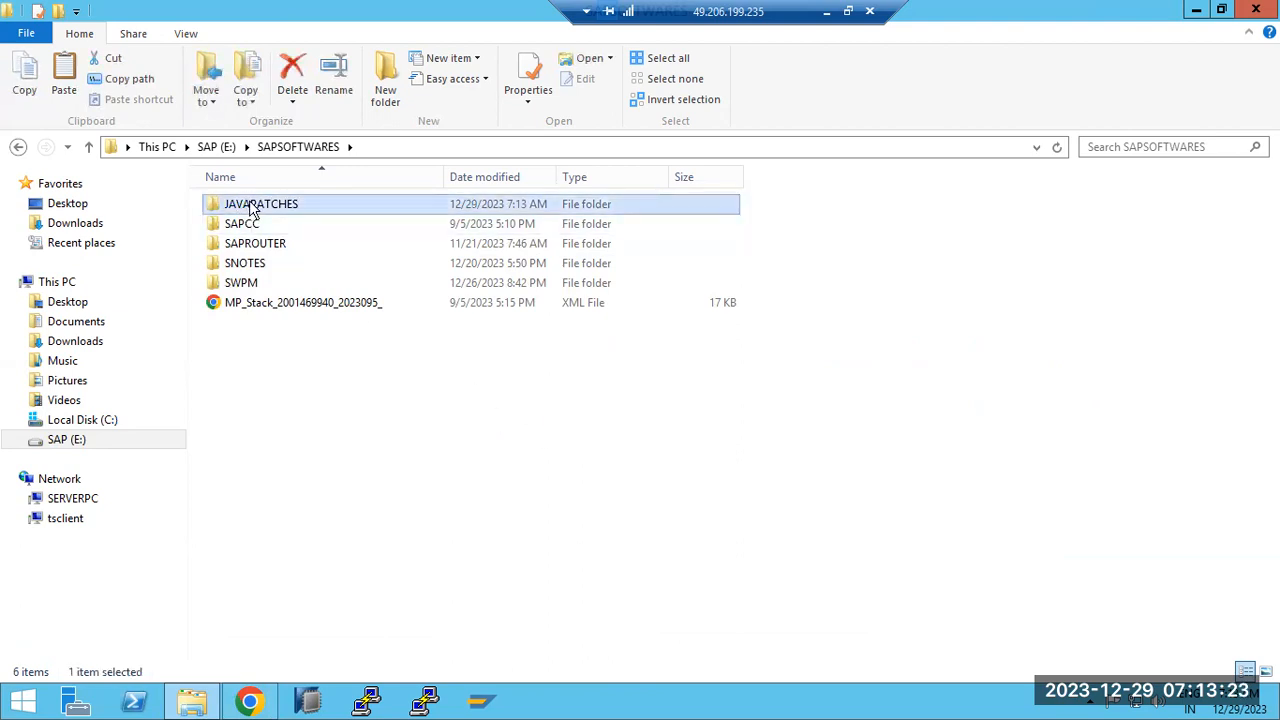
{"action": "double_click", "coordinate": [249, 205]}
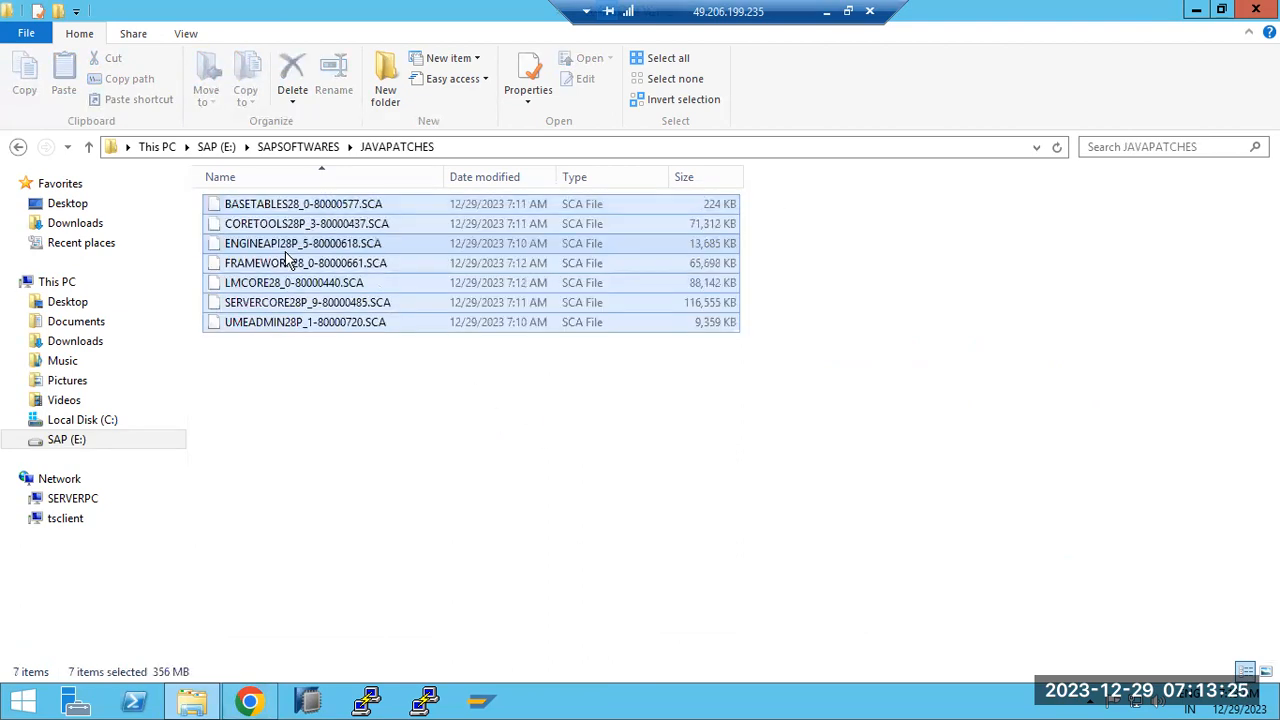
{"action": "left_click", "coordinate": [217, 147]}
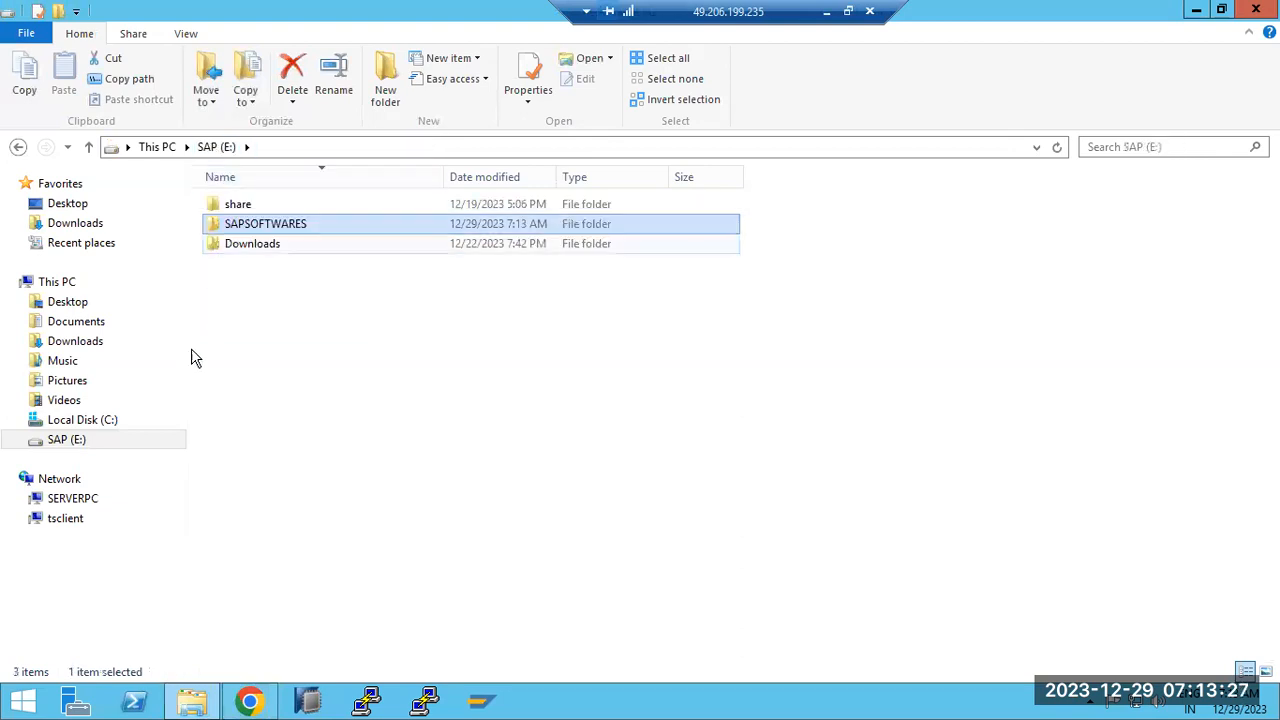
Permanently delete the old SUM folder in C:\usr\sap\NJD, keeping SUM11SP02_2-80006853.SAR, then view Downloads
{"action": "left_click", "coordinate": [72, 426]}
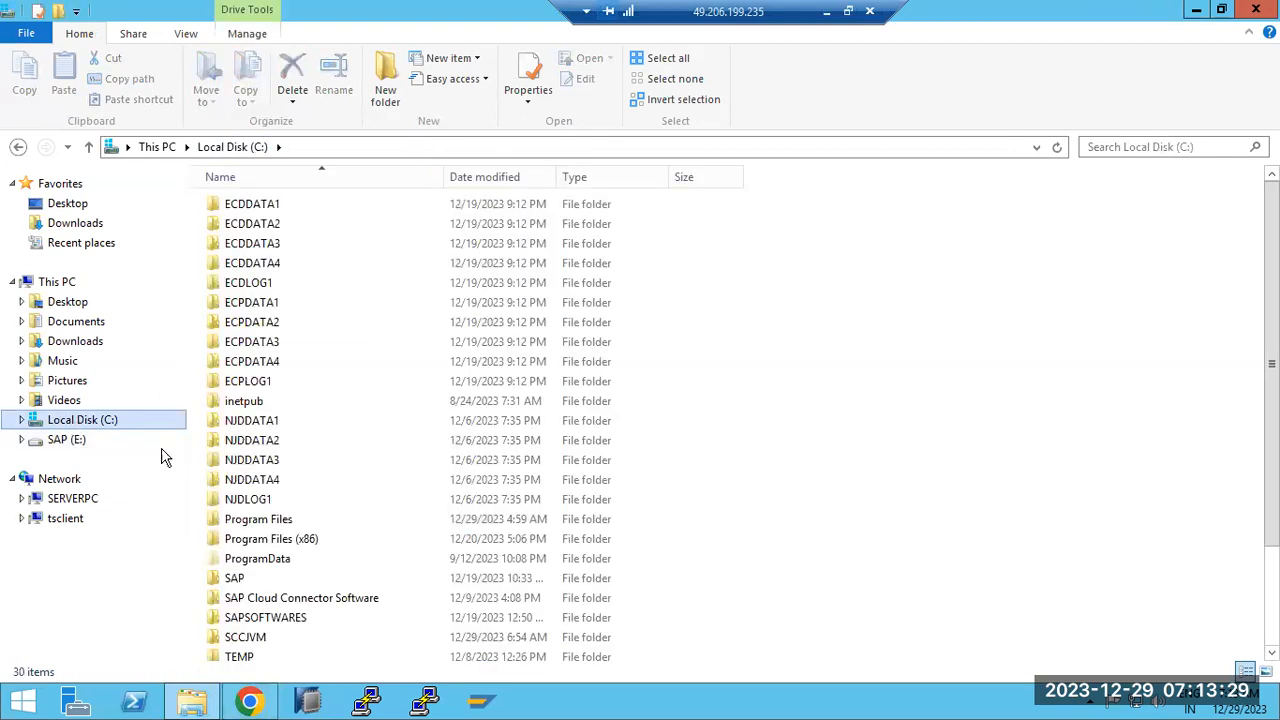
{"action": "left_click", "coordinate": [240, 597]}
{"action": "scroll", "coordinate": [240, 597], "scroll_direction": "down", "scroll_amount": 2}
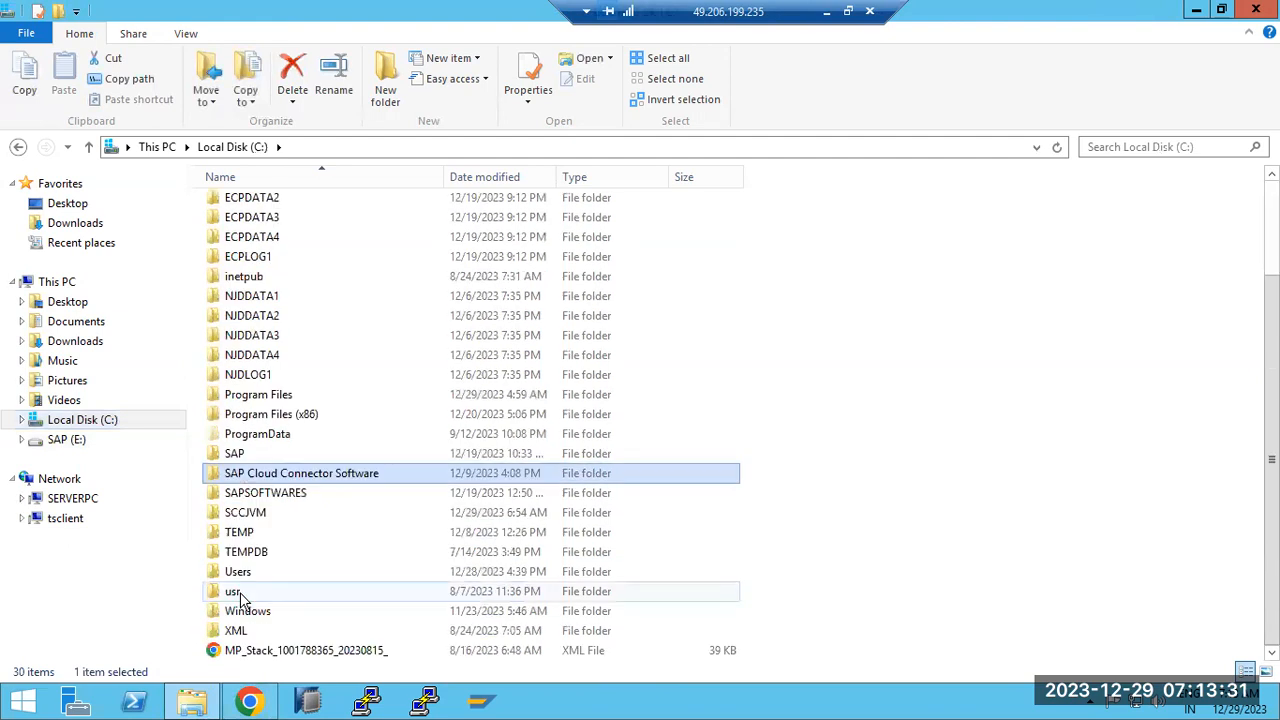
{"action": "double_click", "coordinate": [240, 593]}
{"action": "double_click", "coordinate": [229, 207]}
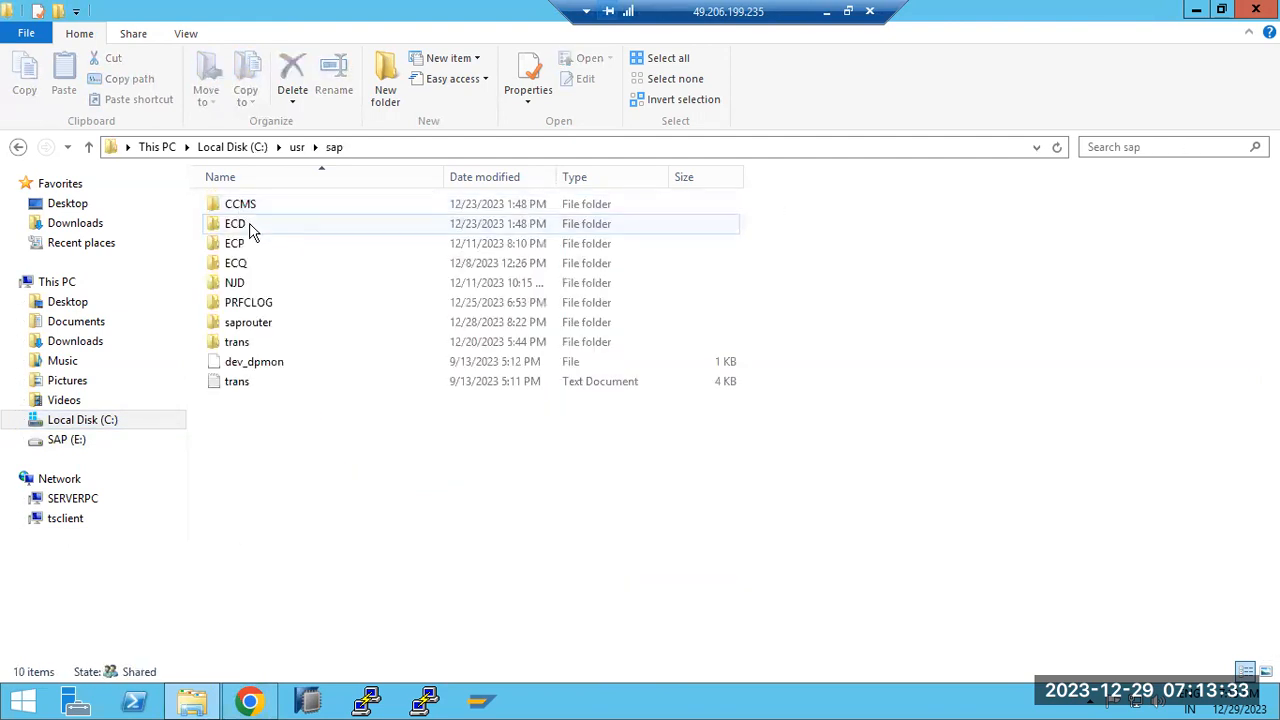
{"action": "double_click", "coordinate": [243, 283]}
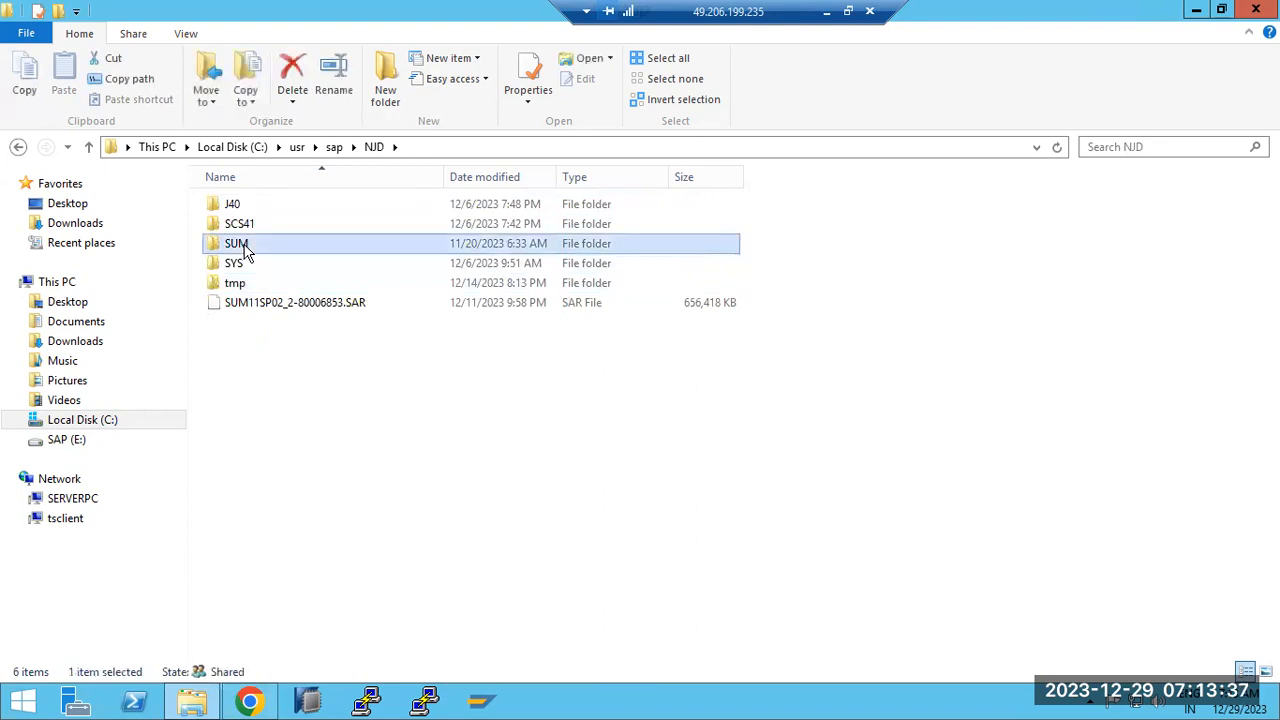
{"action": "key", "text": "shift+Delete"}
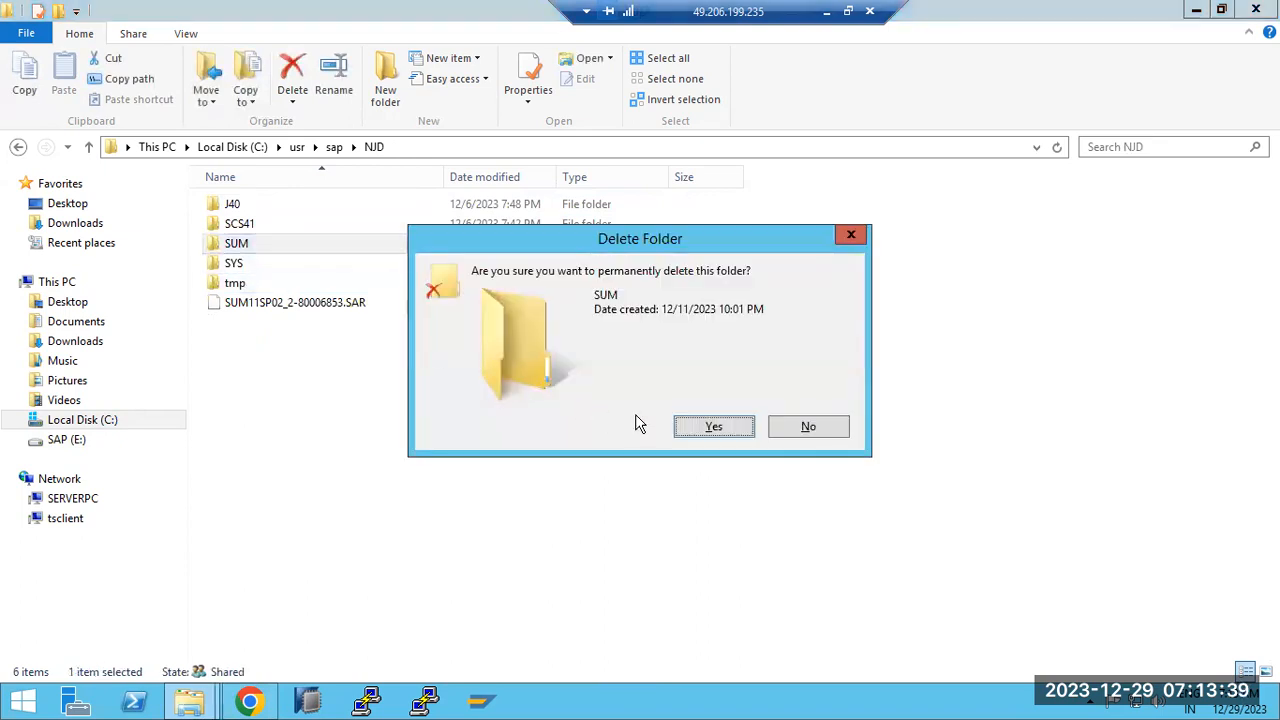
{"action": "left_click", "coordinate": [711, 428]}
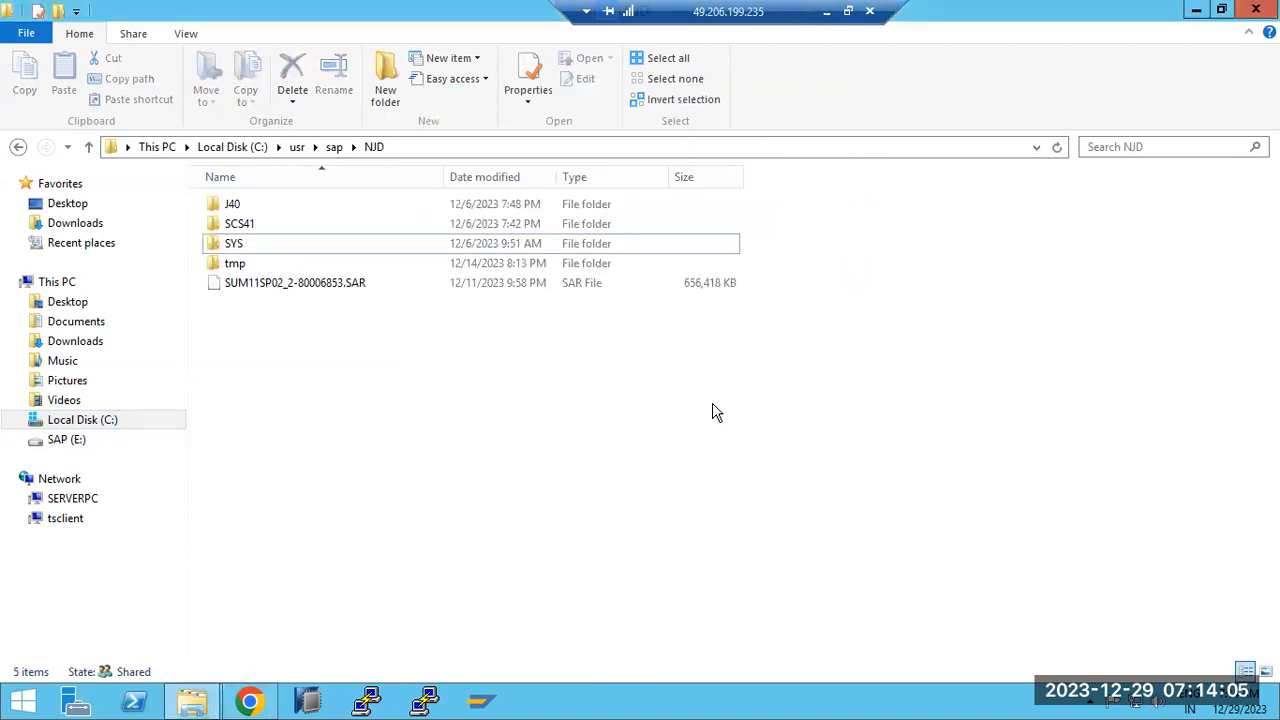
{"action": "left_click", "coordinate": [328, 282]}
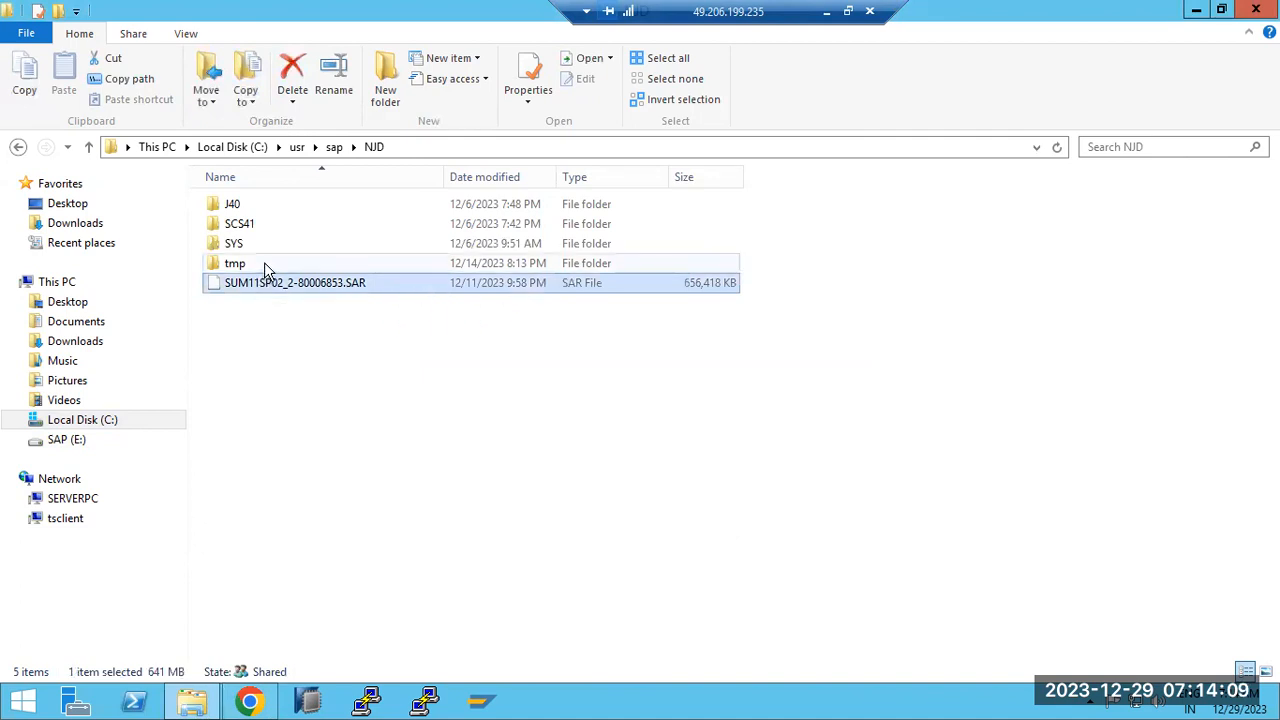
{"action": "left_click", "coordinate": [67, 206]}
{"action": "left_click", "coordinate": [72, 224]}
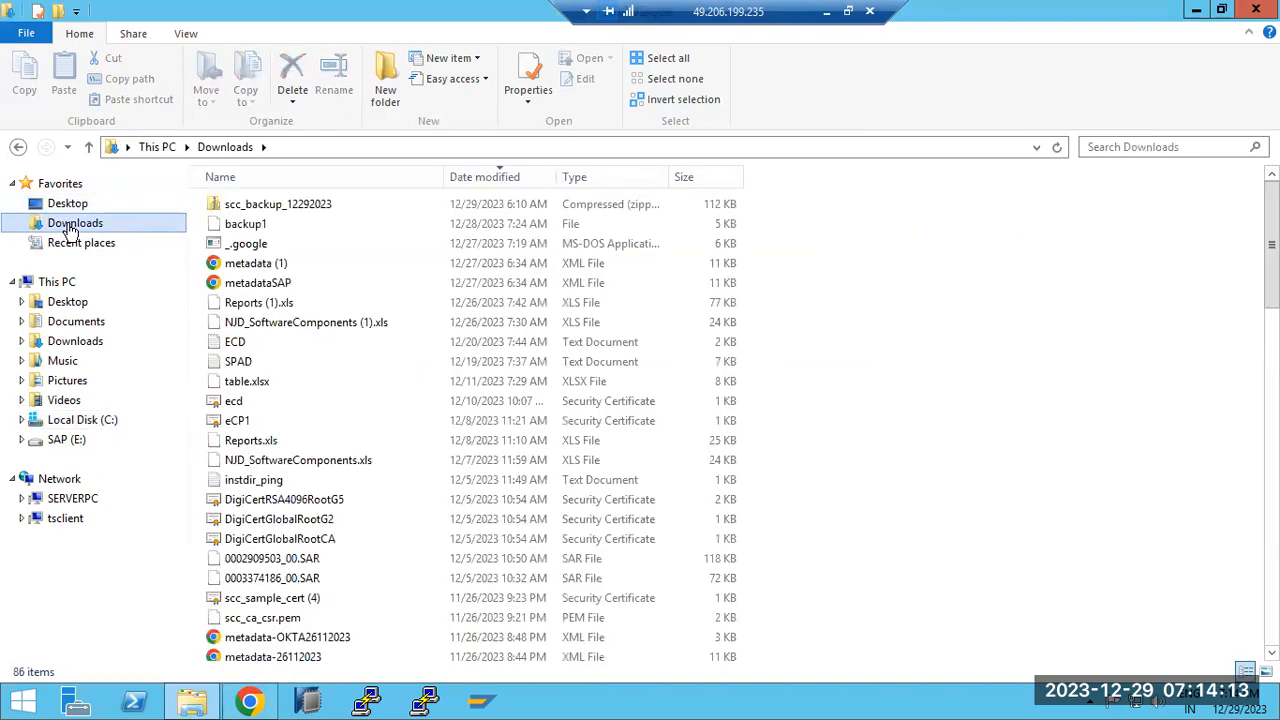
Launch Remote Desktop Connection via mstsc and choose server 49.206.199.235:3390
{"action": "left_click", "coordinate": [828, 12]}
{"action": "key", "text": "super+r"}
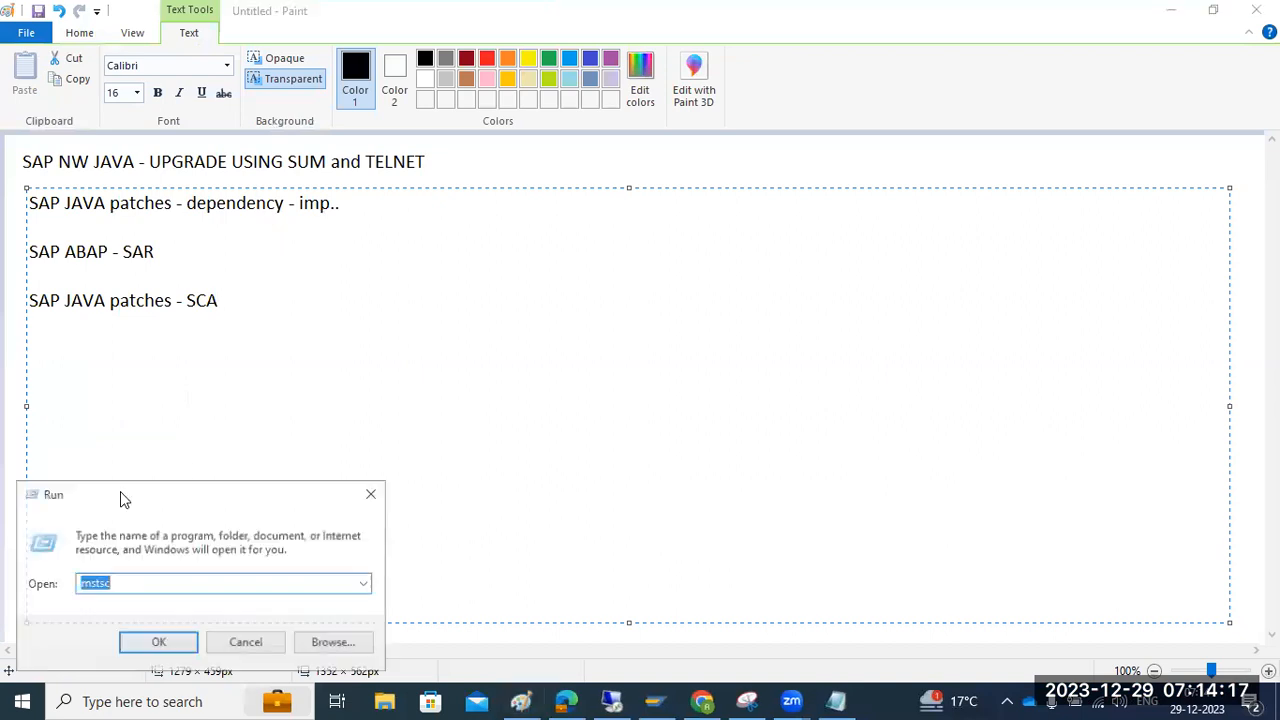
{"action": "left_click", "coordinate": [152, 642]}
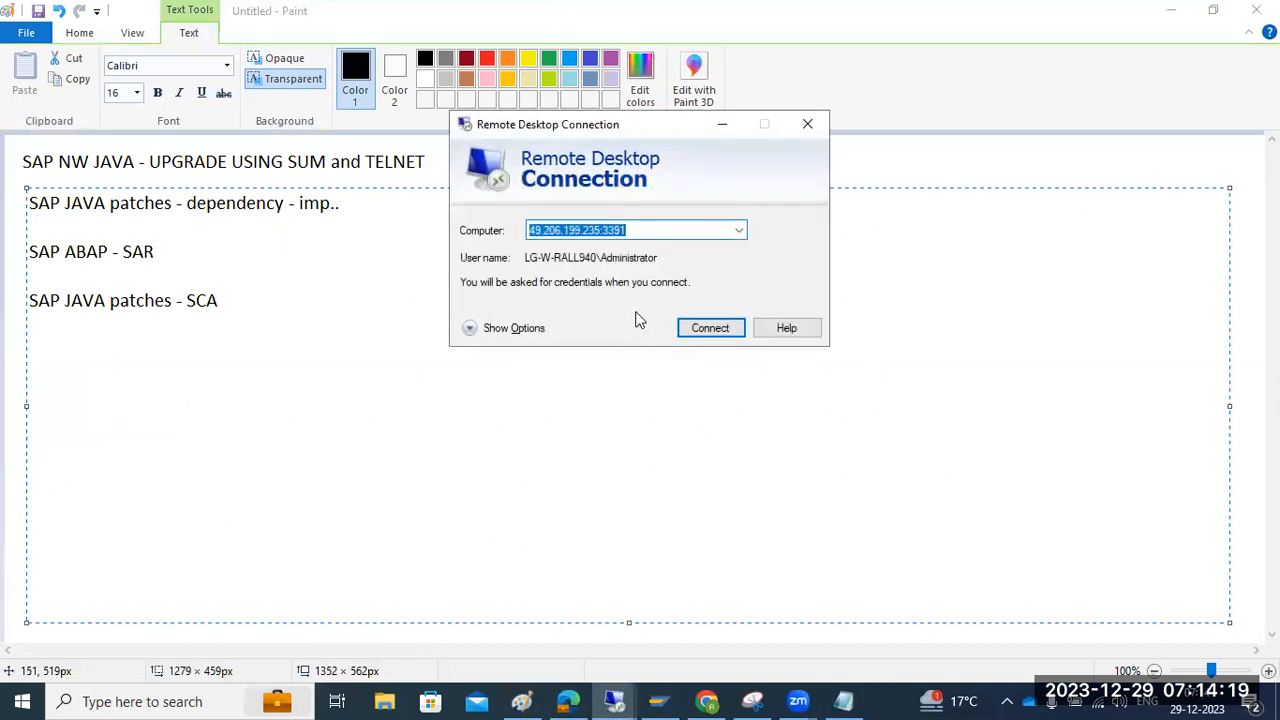
{"action": "left_click", "coordinate": [741, 233]}
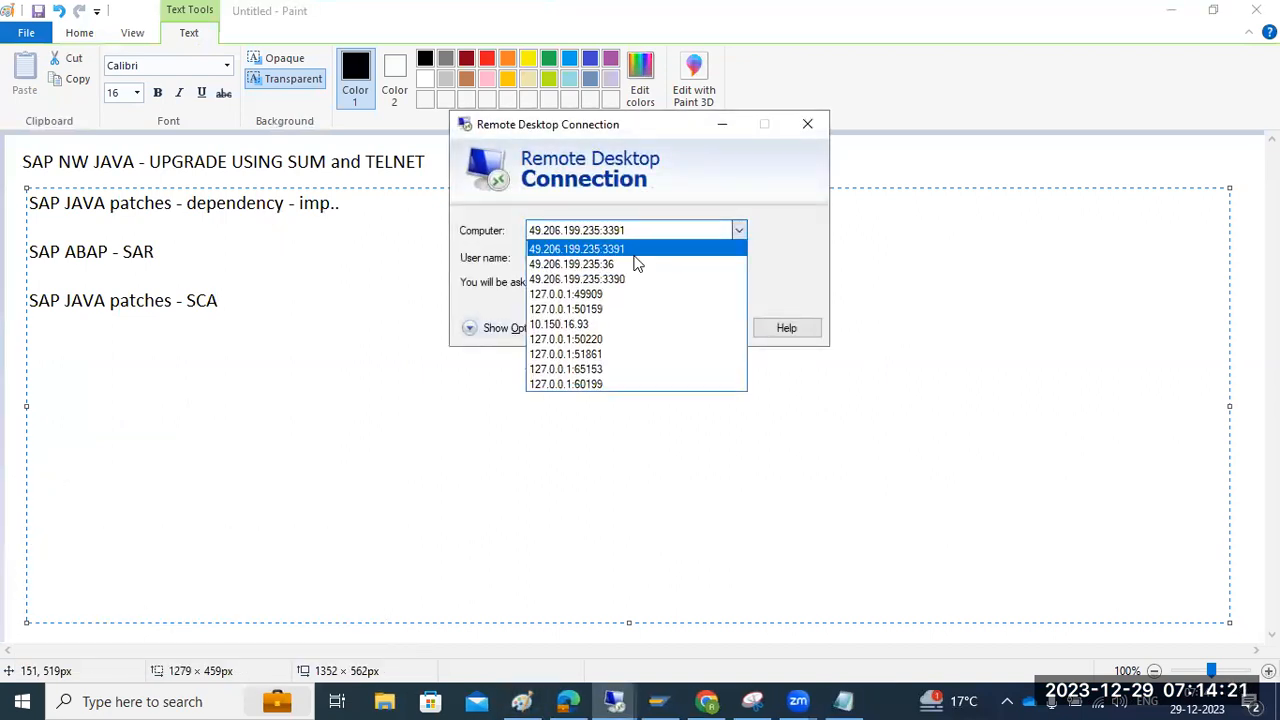
{"action": "left_click", "coordinate": [600, 279]}
{"action": "left_click", "coordinate": [515, 329]}
Connect using the NJD admin user name and the account password
{"action": "left_click", "coordinate": [714, 318]}
{"action": "key", "text": "ctrl+a"}
{"action": "type", "text": "njdadm"}
{"action": "key", "text": "Return"}
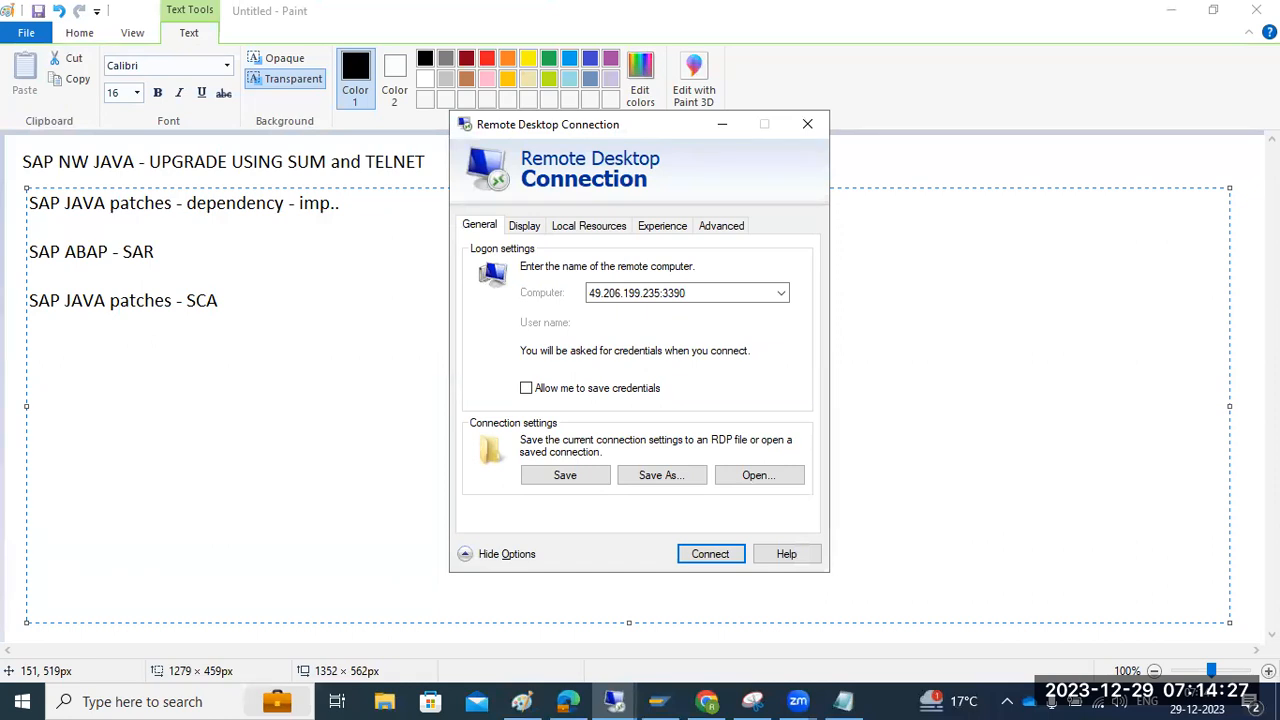
{"action": "type", "text": "•••"}
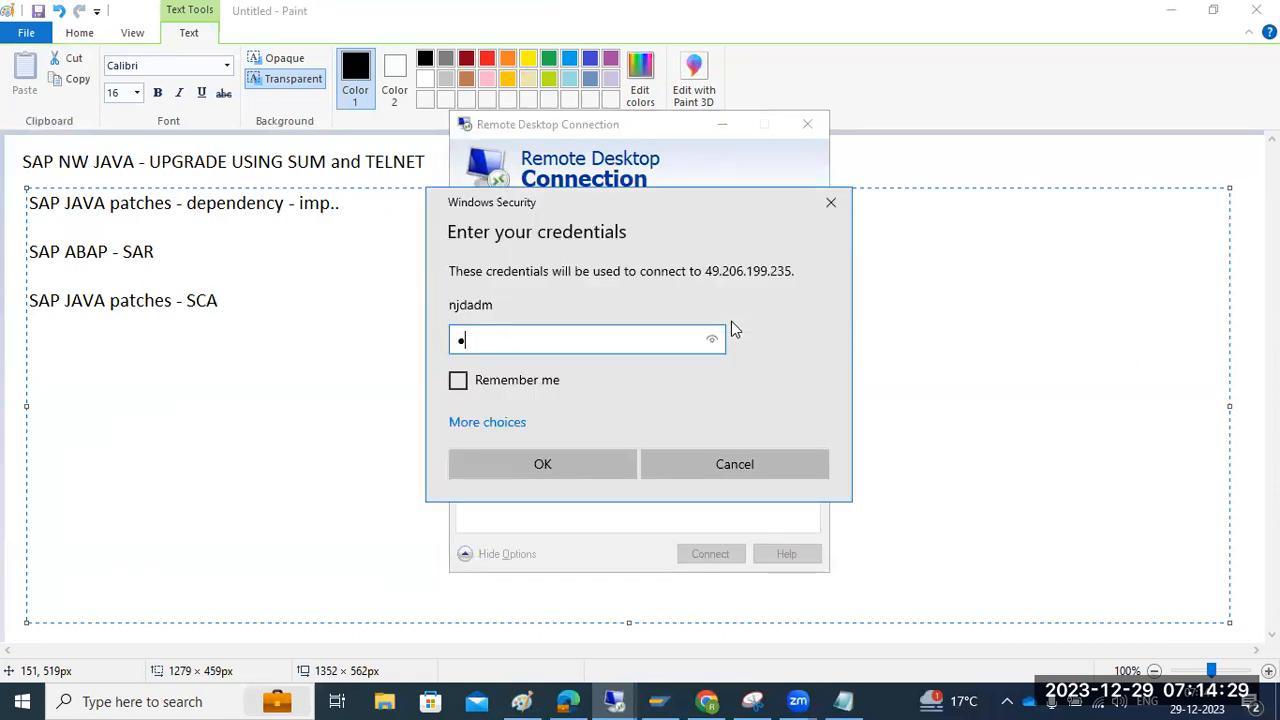
{"action": "type", "text": "••••••••"}
{"action": "key", "text": "Return"}
Connect to the server past the certificate warning and browse File Explorer to C:\usr\sap\NJD
{"action": "left_click", "coordinate": [720, 537]}
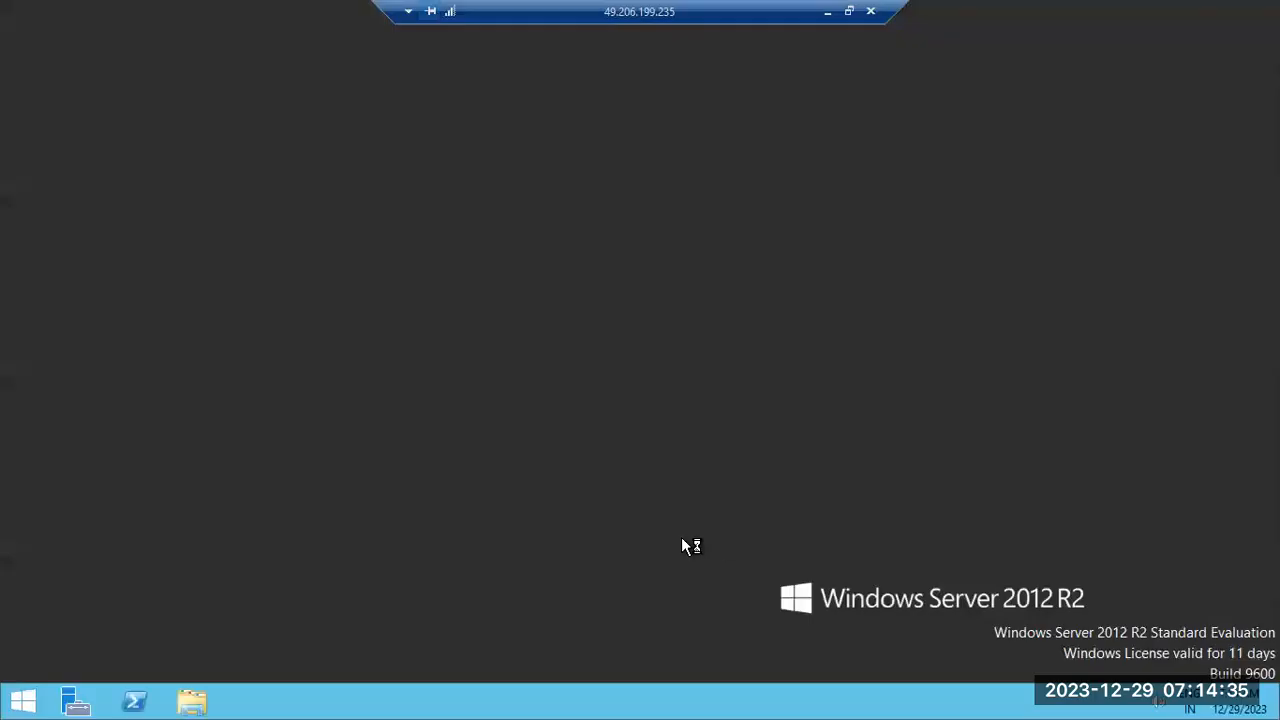
{"action": "left_click", "coordinate": [200, 690]}
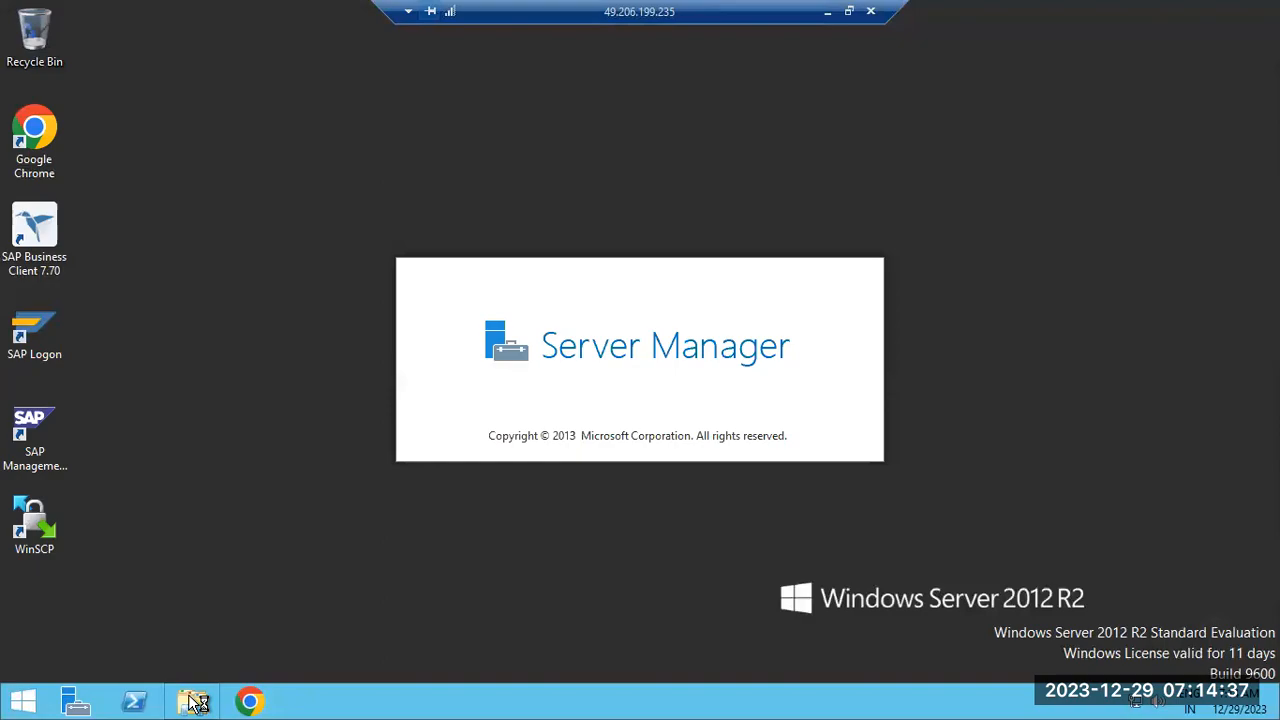
{"action": "left_click", "coordinate": [290, 280]}
{"action": "double_click", "coordinate": [286, 276]}
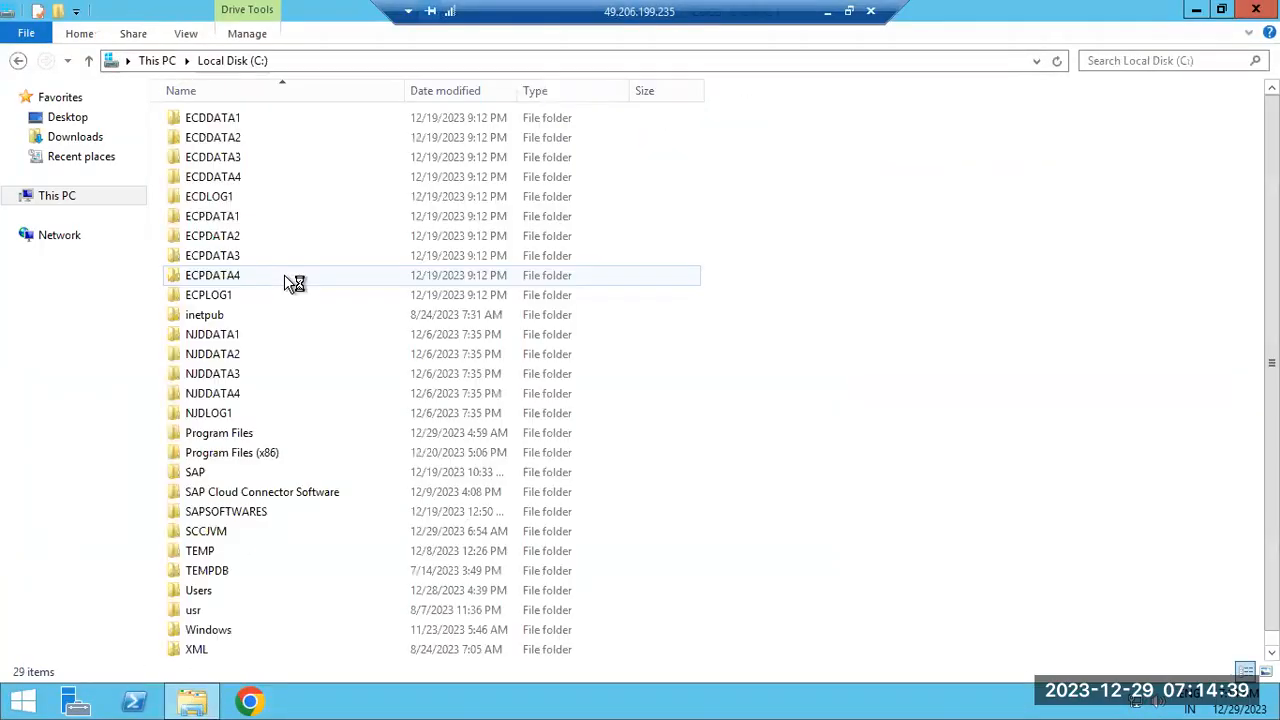
{"action": "double_click", "coordinate": [198, 612]}
{"action": "double_click", "coordinate": [192, 122]}
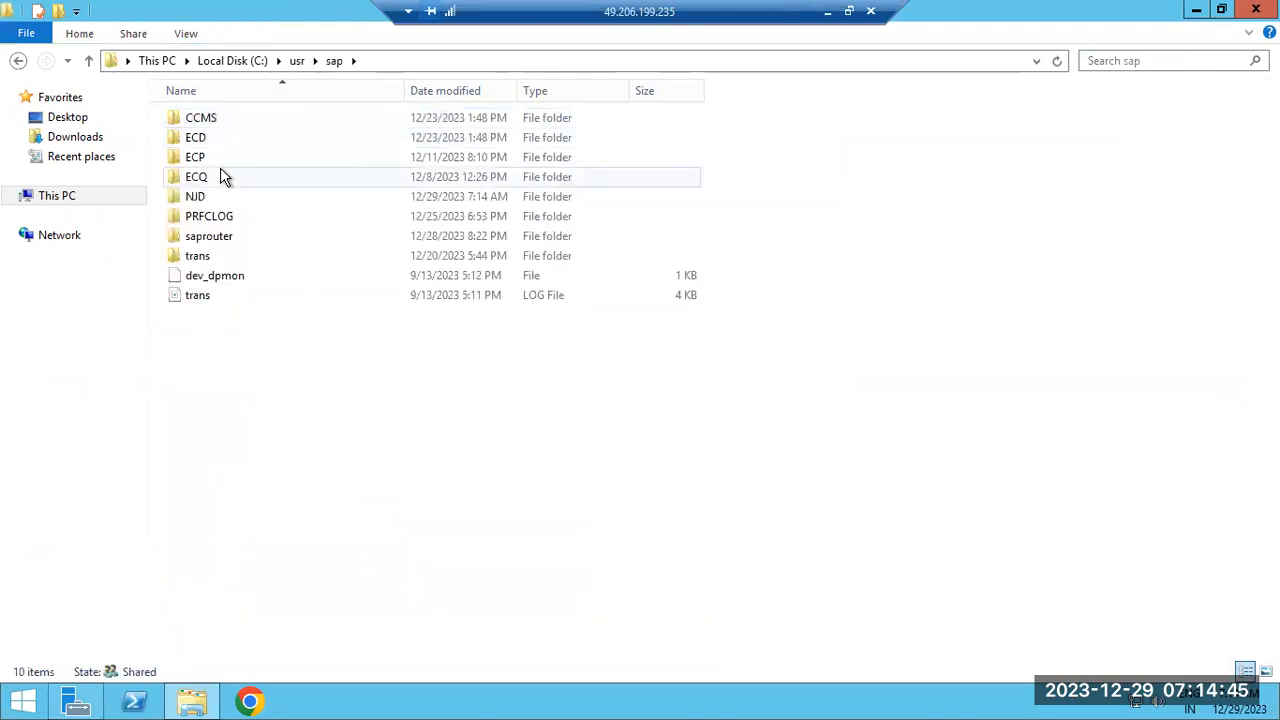
{"action": "left_click", "coordinate": [203, 197]}
{"action": "double_click", "coordinate": [203, 196]}
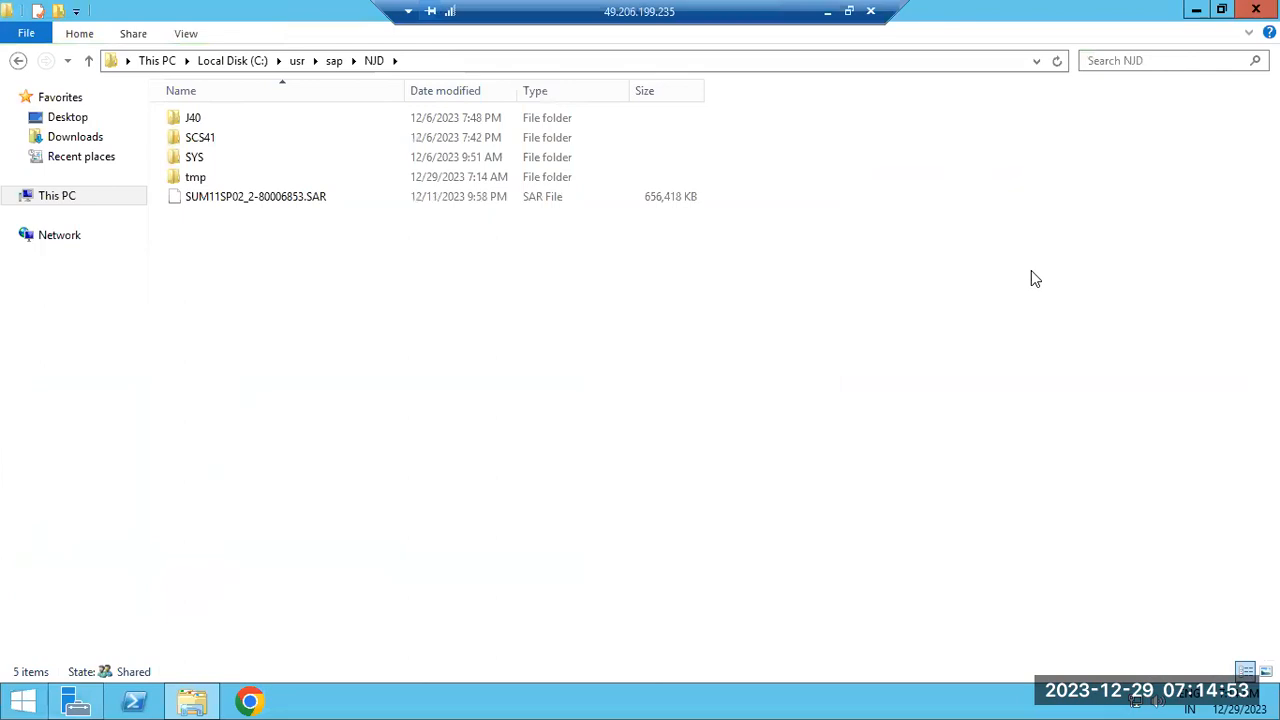
Open a command prompt in the C:\usr\sap\NJD folder from Explorer's address bar
{"action": "left_click", "coordinate": [538, 64]}
{"action": "type", "text": "cmd"}
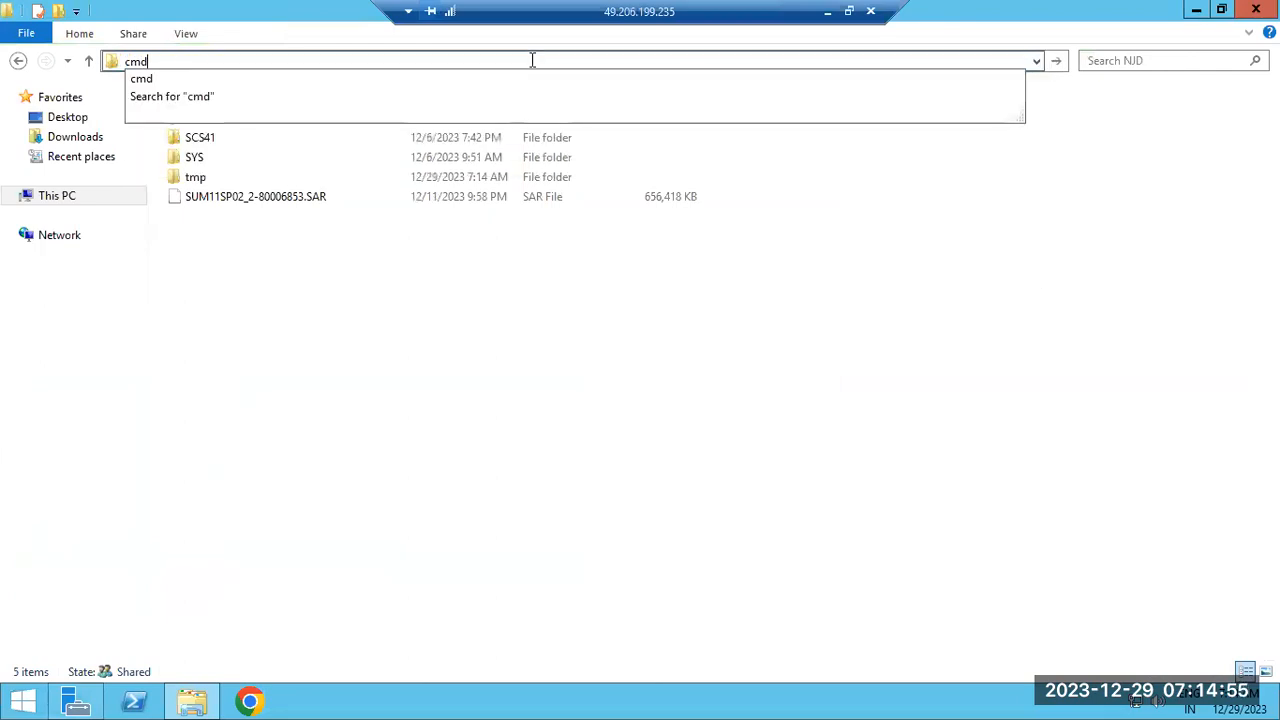
{"action": "key", "text": "Return"}
Run SAPCAR -xvf SUM*.SAR to extract the SUM archive, then select the old notes in Paint
{"action": "type", "text": "SAPCAR"}
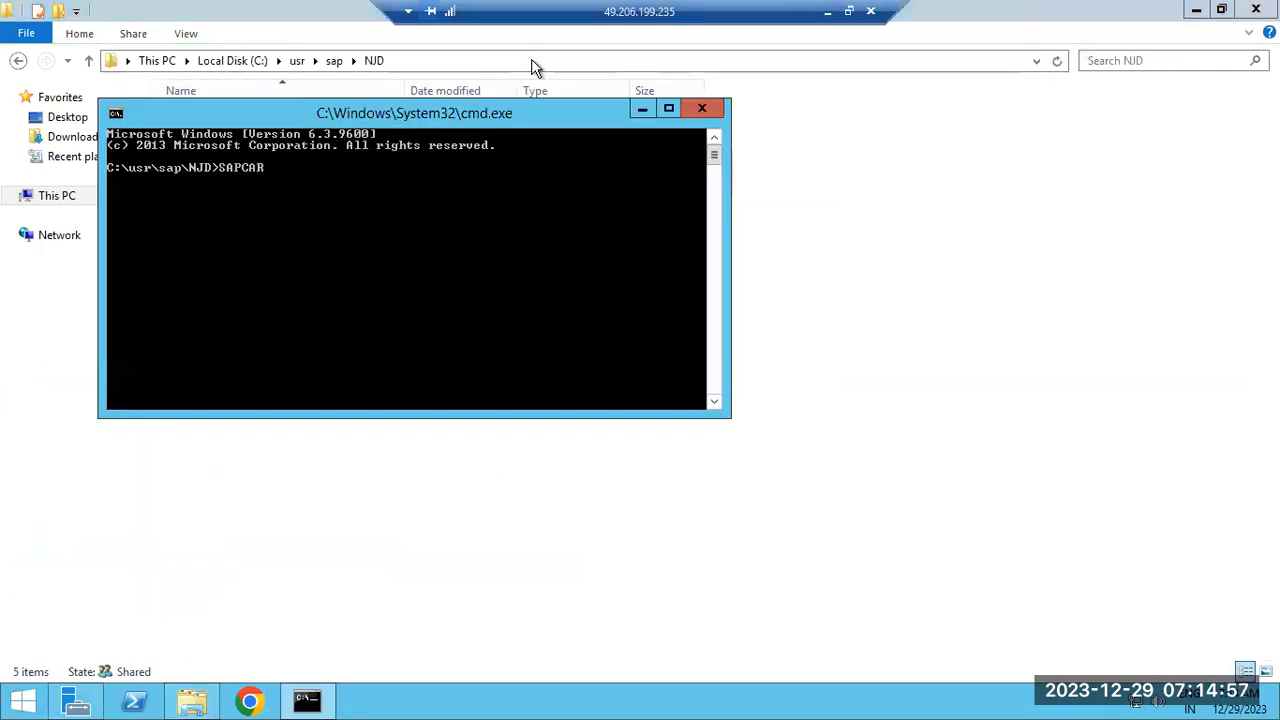
{"action": "type", "text": " -xvf "}
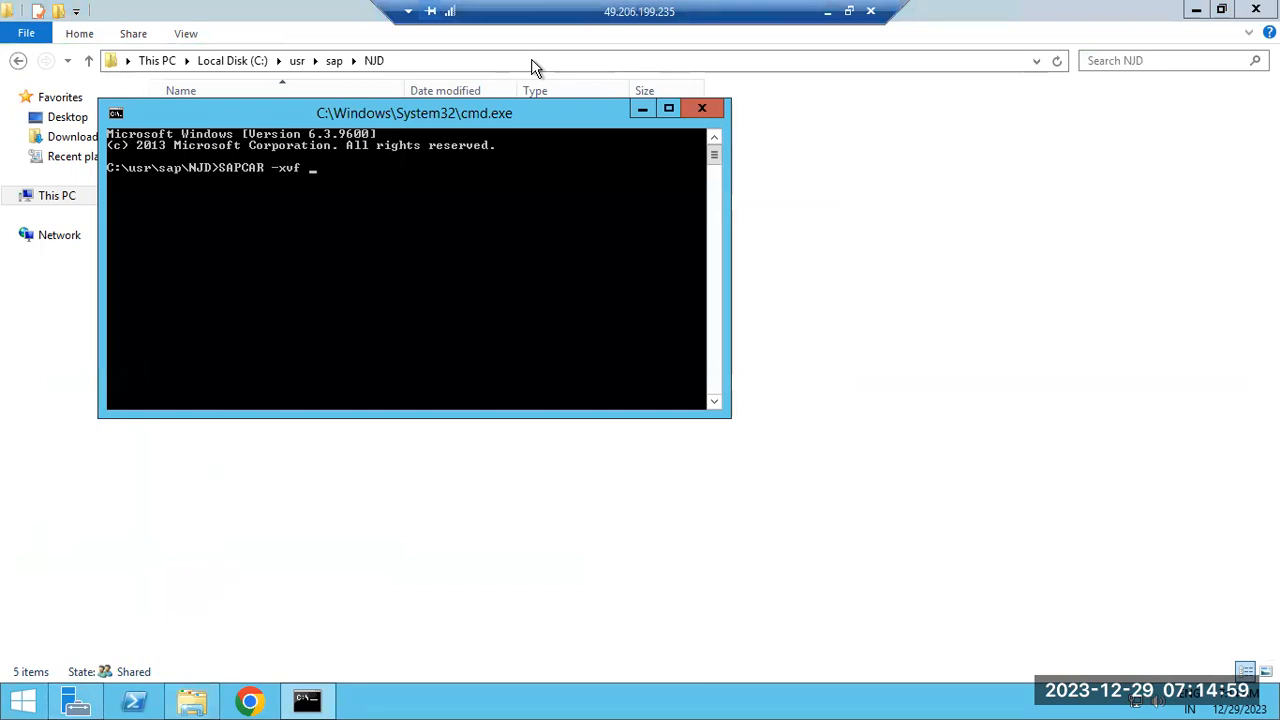
{"action": "type", "text": "SUM"}
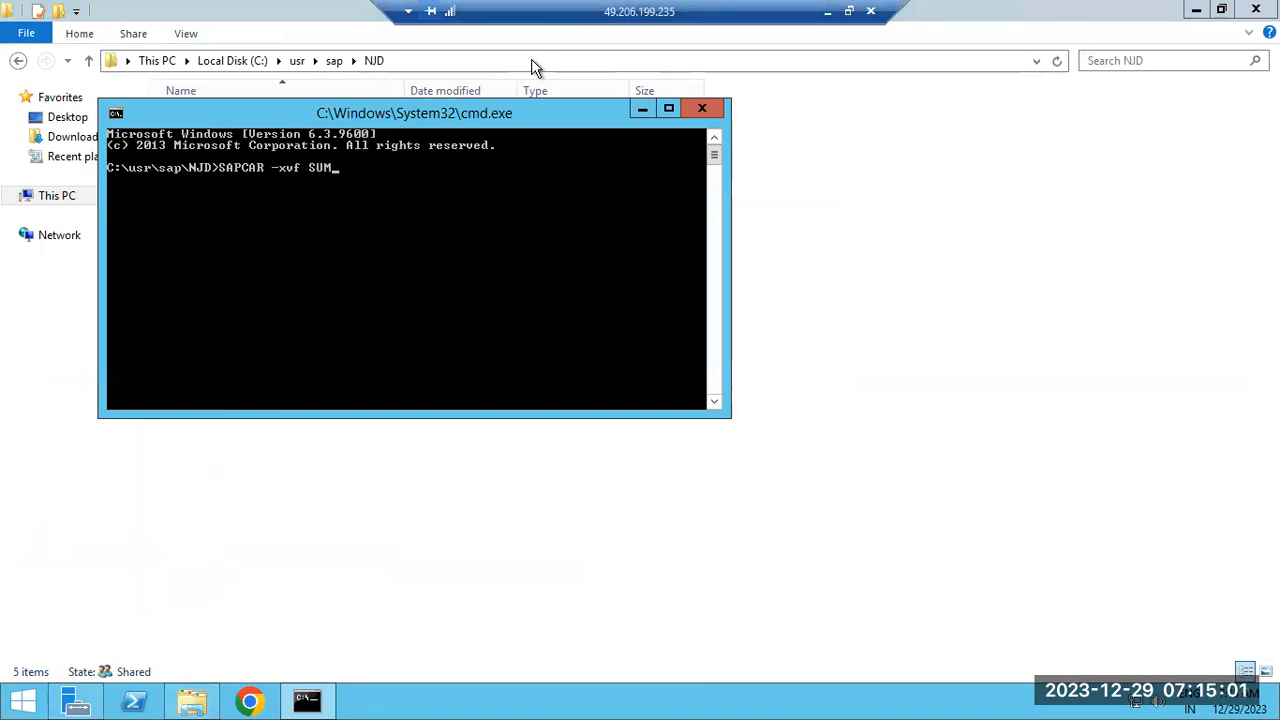
{"action": "type", "text": "*.SAR"}
{"action": "key", "text": "Return"}
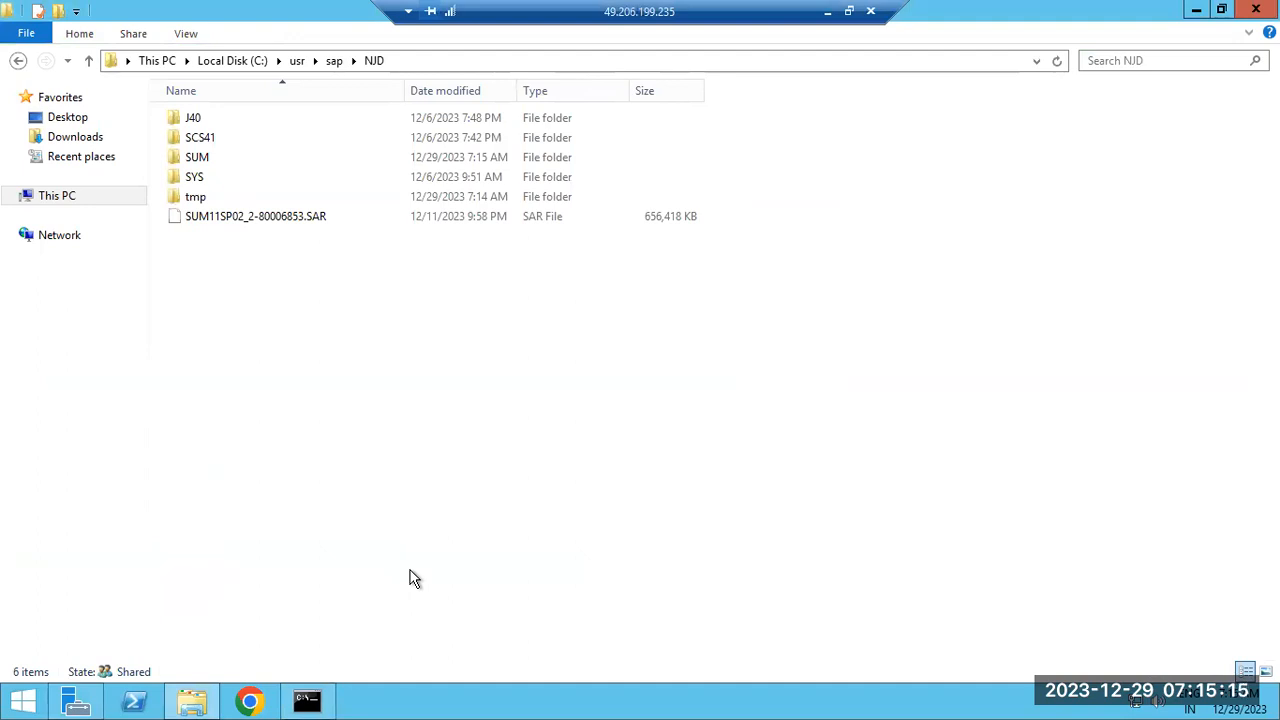
{"action": "left_click", "coordinate": [827, 11]}
{"action": "mouse_move", "coordinate": [269, 323]}
{"action": "left_mouse_down"}
{"action": "mouse_move", "coordinate": [17, 234]}
{"action": "mouse_move", "coordinate": [14, 205]}
{"action": "left_mouse_up"}
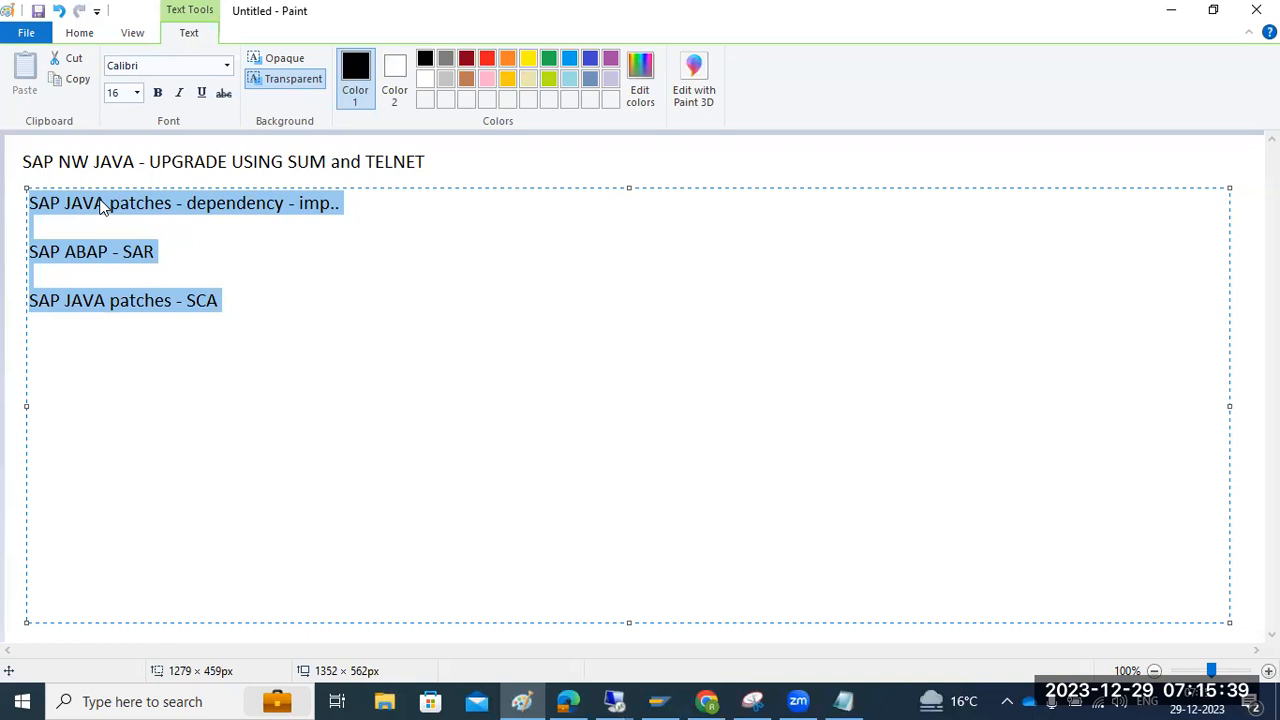
Replace the old notes with 'SAP NW 7..5 --SUM 1.0 or SUM 1.1' and 'SAP NW 7.5+ - SUM 2.0'
{"action": "key", "text": "Delete"}
{"action": "type", "text": "SAP"}
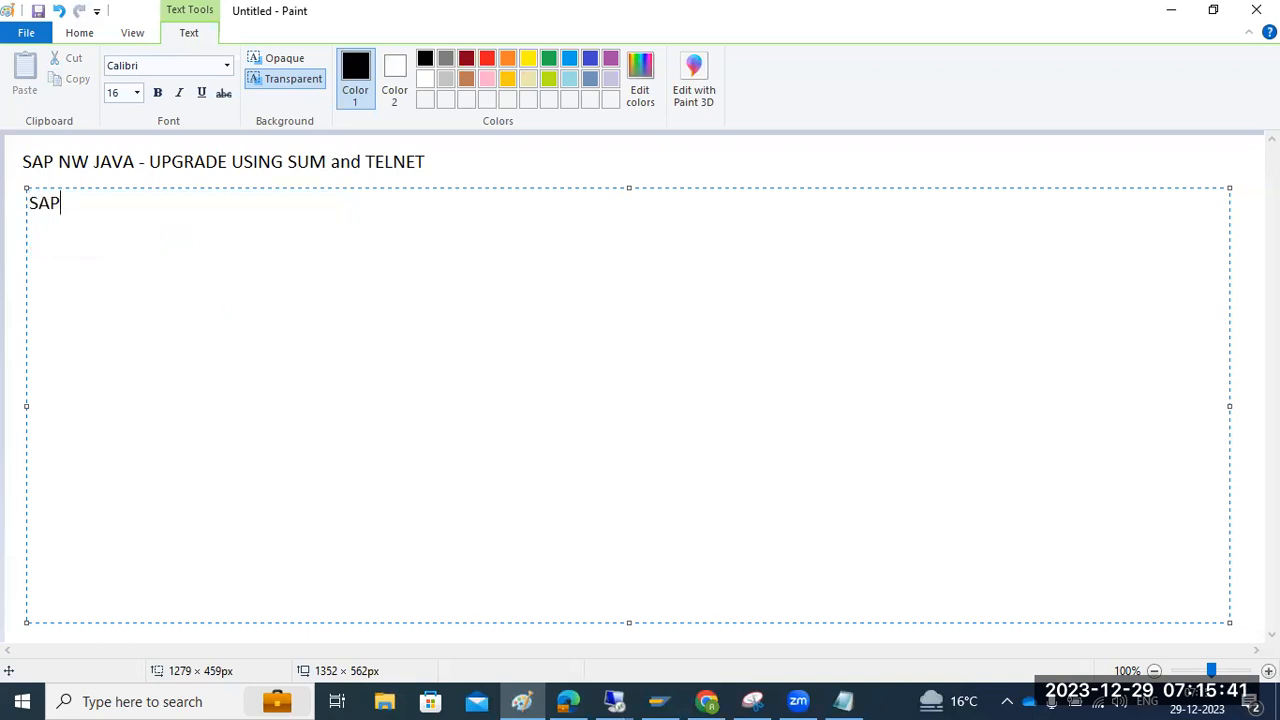
{"action": "type", "text": " NW 7..5 --SUM"}
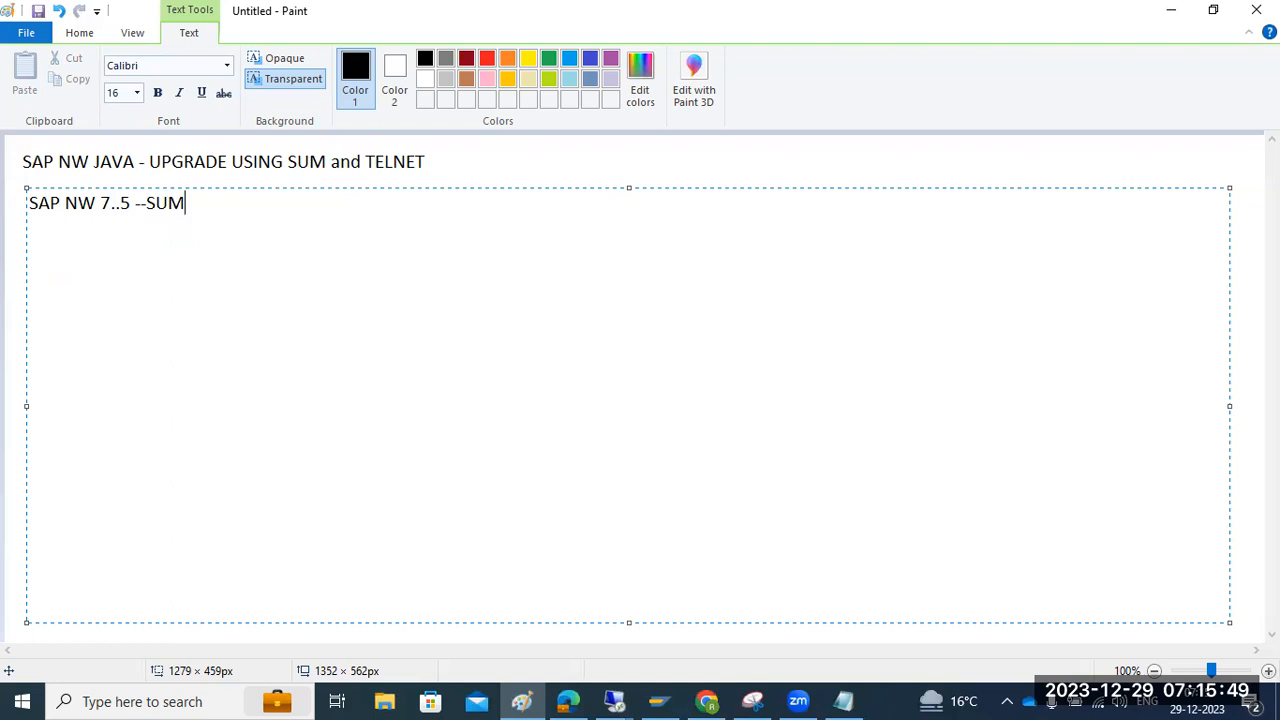
{"action": "type", "text": " 1.0 or SUM 1.1"}
{"action": "key", "text": "Return"}
{"action": "type", "text": "SAP NW 7.5+"}
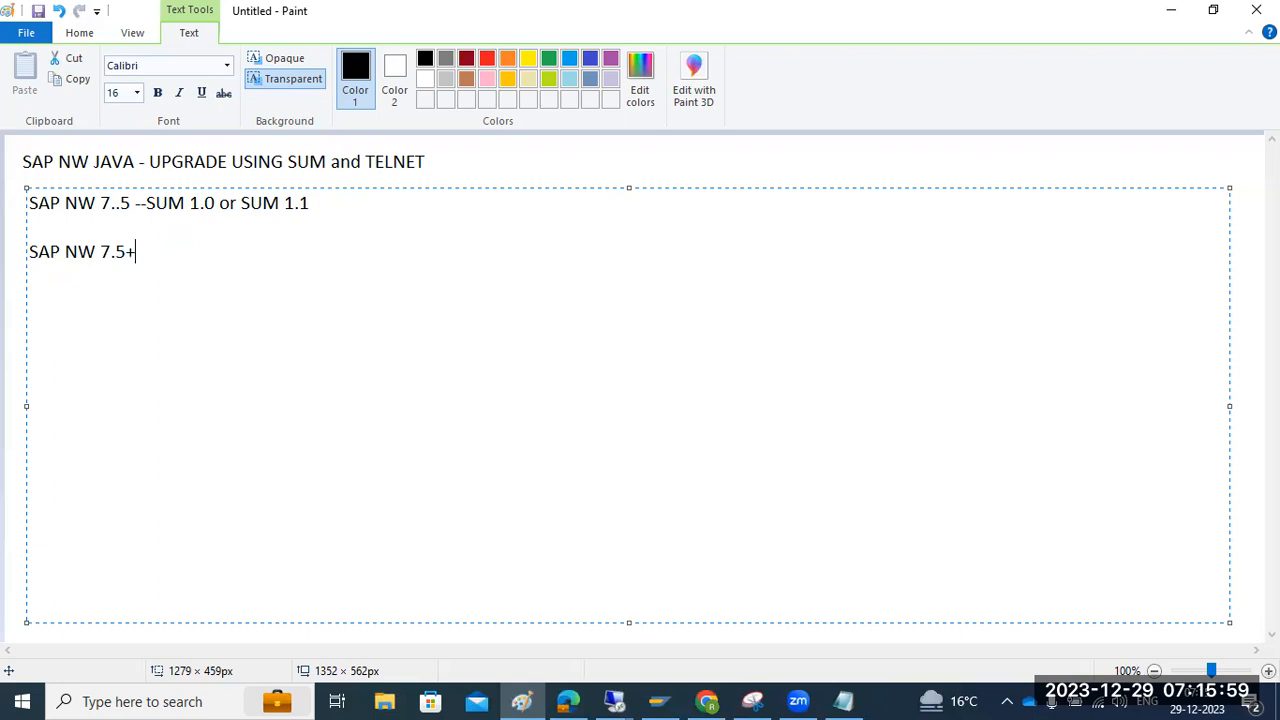
{"action": "type", "text": " - SUM 2.0"}
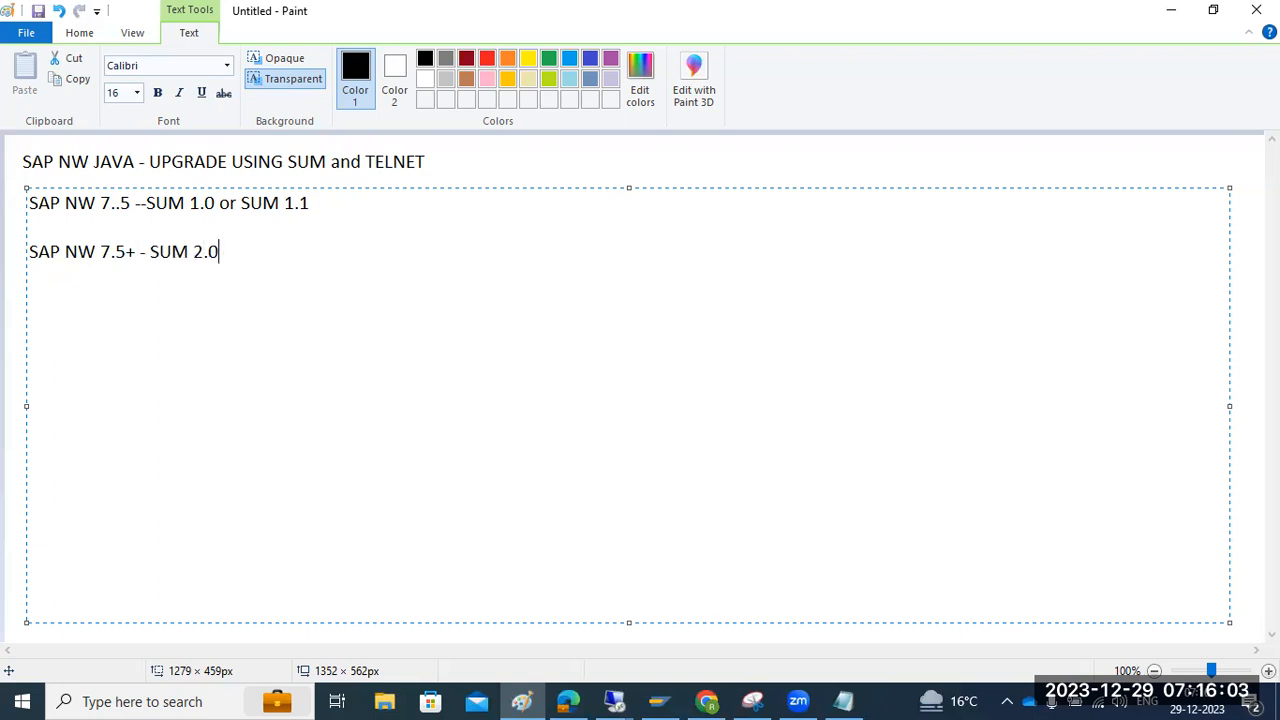
Highlight the NW 7..5 and SUM 1.1 parts of the first line, then clear the selection
{"action": "left_click_drag", "start_coordinate": [78, 203], "coordinate": [131, 203]}
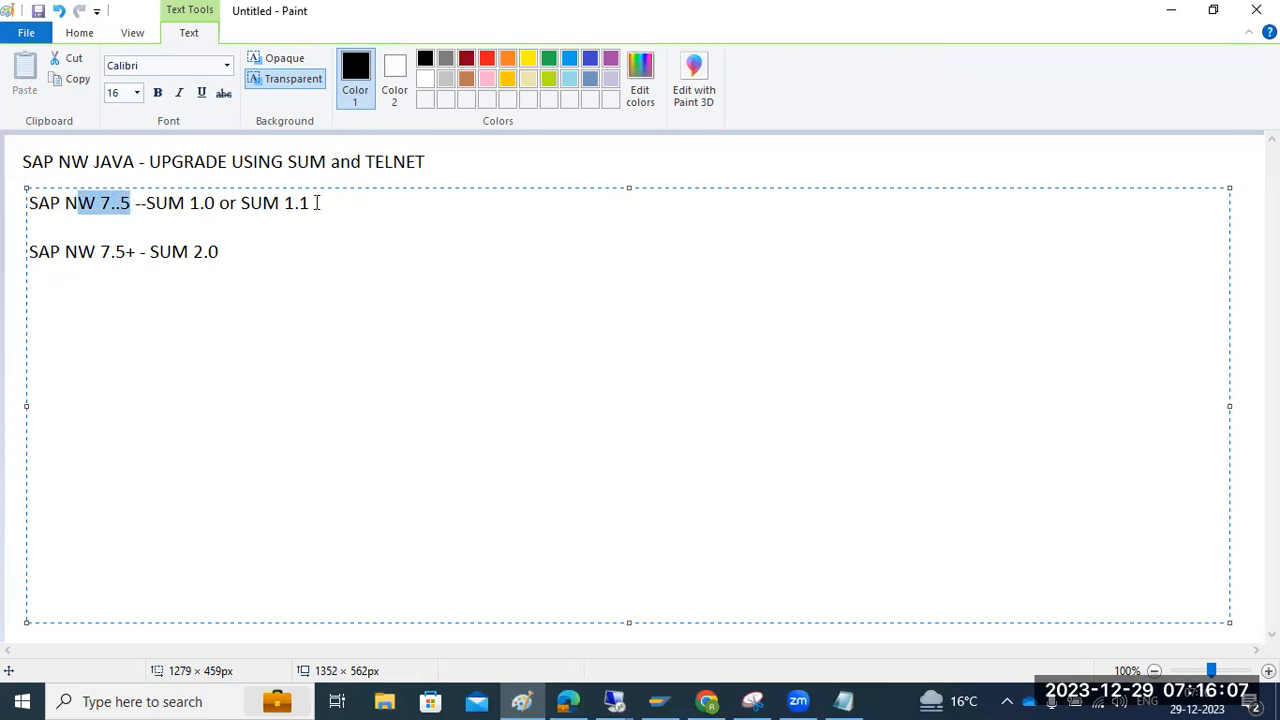
{"action": "left_click", "coordinate": [242, 203]}
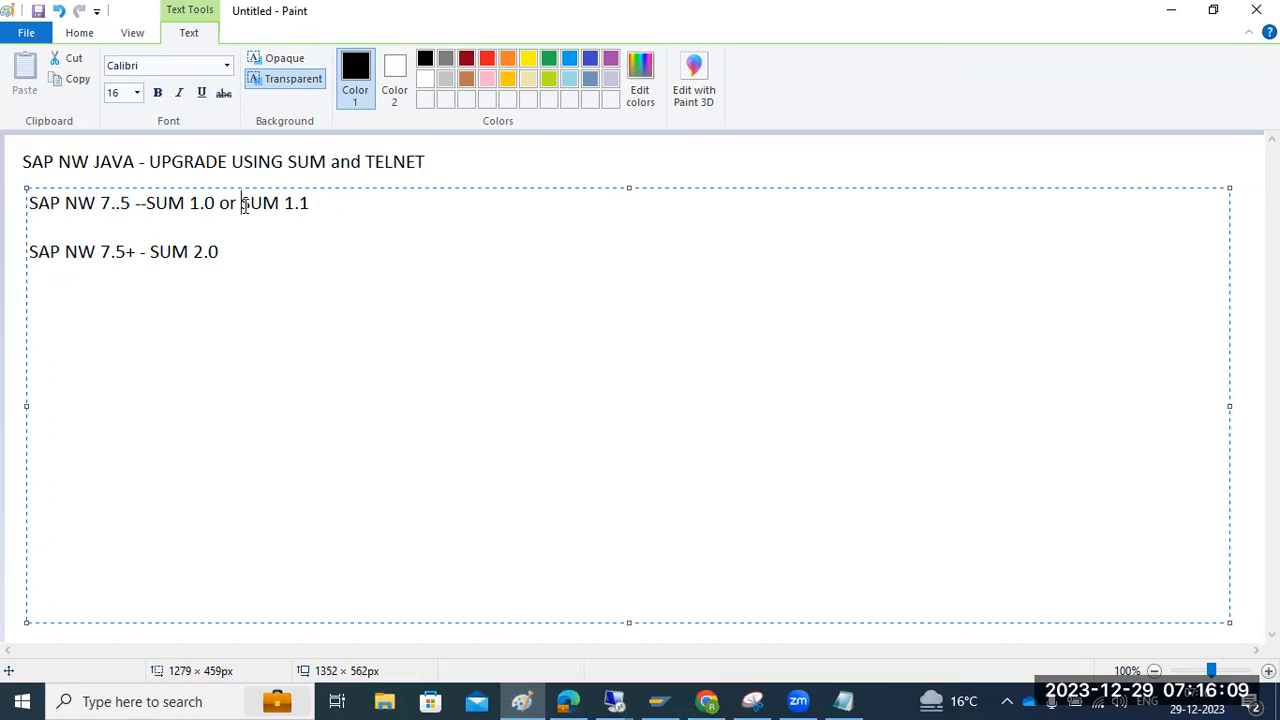
{"action": "left_click_drag", "start_coordinate": [78, 203], "coordinate": [125, 203]}
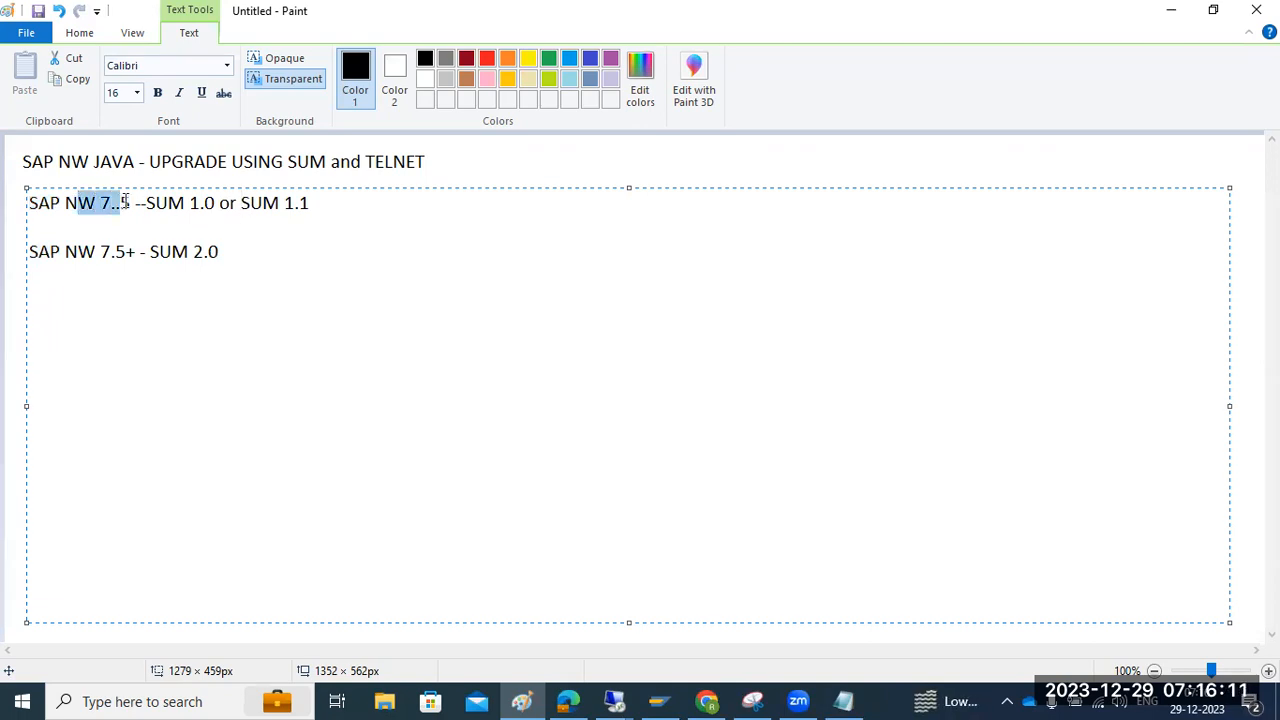
{"action": "left_click_drag", "start_coordinate": [247, 203], "coordinate": [343, 199]}
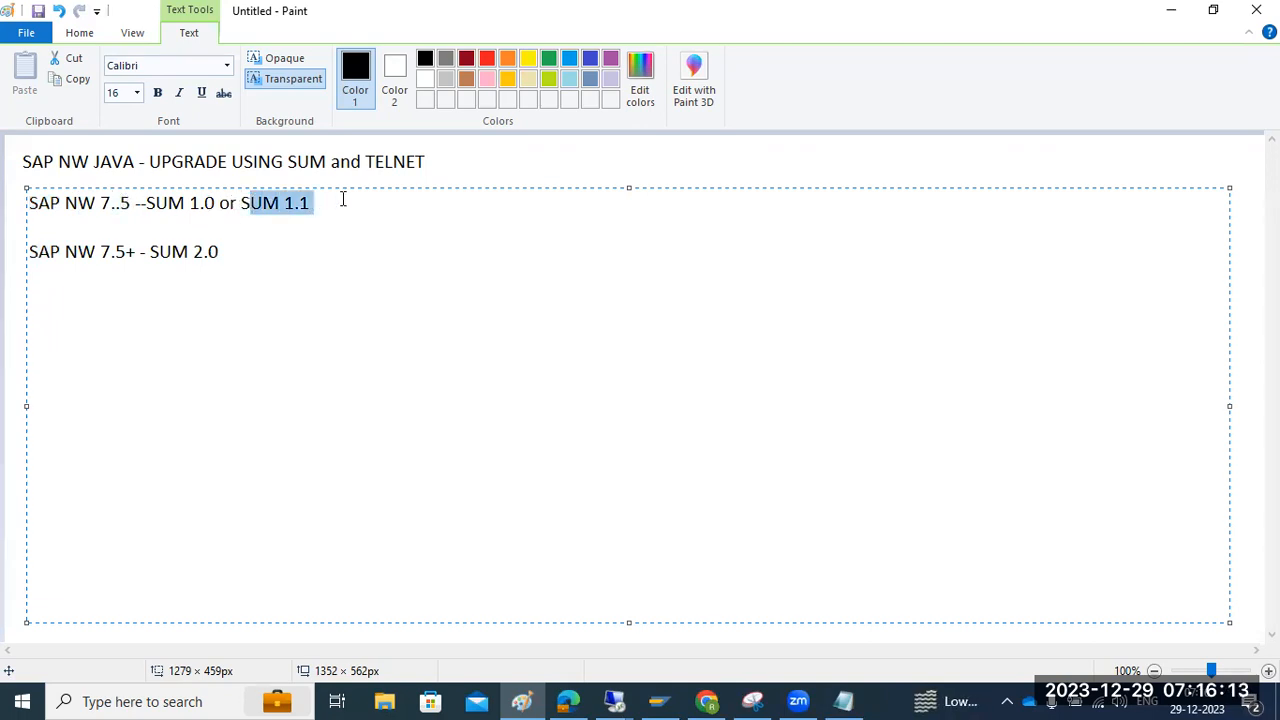
{"action": "left_click", "coordinate": [233, 257]}
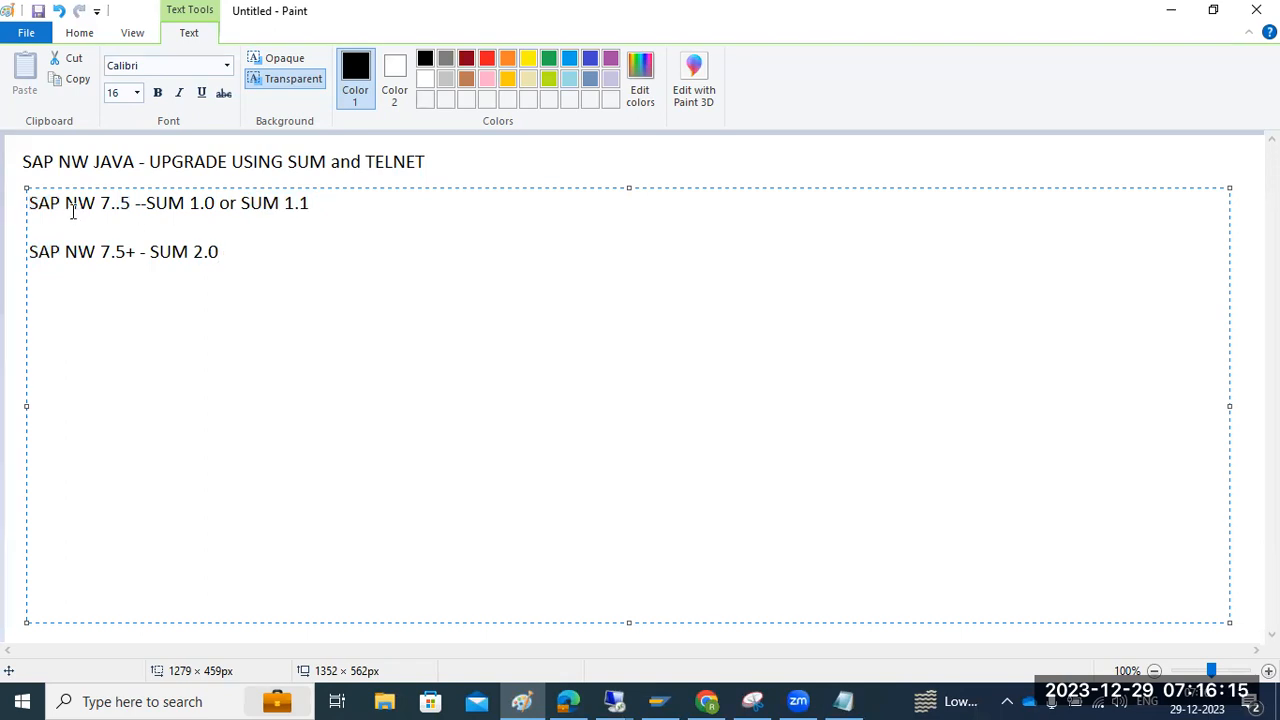
Add a 'FOr JAVA' heading above the two SUM version lines
{"action": "left_click", "coordinate": [28, 203]}
{"action": "type", "text": "FOr JAVA"}
{"action": "key", "text": "Return"}
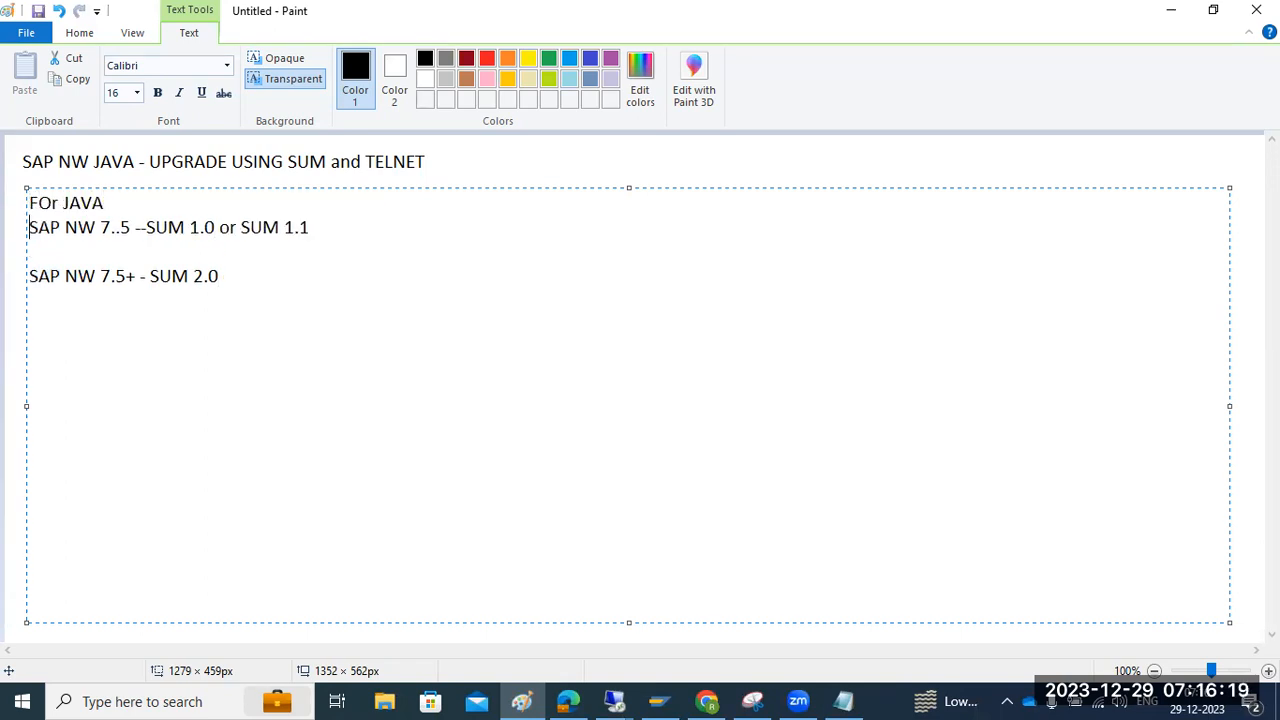
{"action": "key", "text": "Return"}
{"action": "key", "text": "Return"}
Add a 'FOr ABAP' section: NW 7.5 below = SUM 1.0 or SUM 1.1, NW 7.5 or above = SUM 2.0
{"action": "type", "text": "FOr ABAP :"}
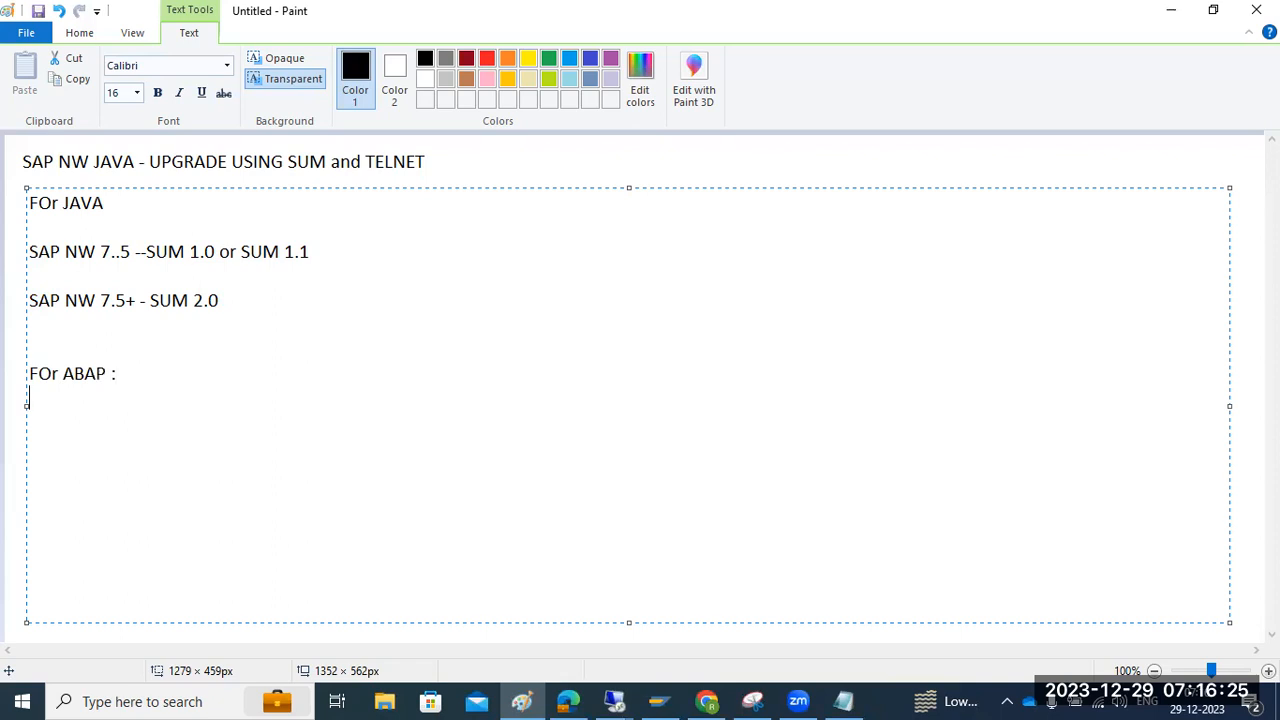
{"action": "type", "text": "SAP NW 7"}
{"action": "type", "text": ".5"}
{"action": "type", "text": " belo"}
{"action": "type", "text": "w = SUM"}
{"action": "type", "text": " 1.0 o"}
{"action": "type", "text": "r SUM "}
{"action": "type", "text": "11.1"}
{"action": "key", "text": "BackSpace"}
{"action": "key", "text": "BackSpace"}
{"action": "key", "text": "BackSpace"}
{"action": "type", "text": ".1"}
{"action": "key", "text": "Return"}
{"action": "type", "text": "SAP NW 7."}
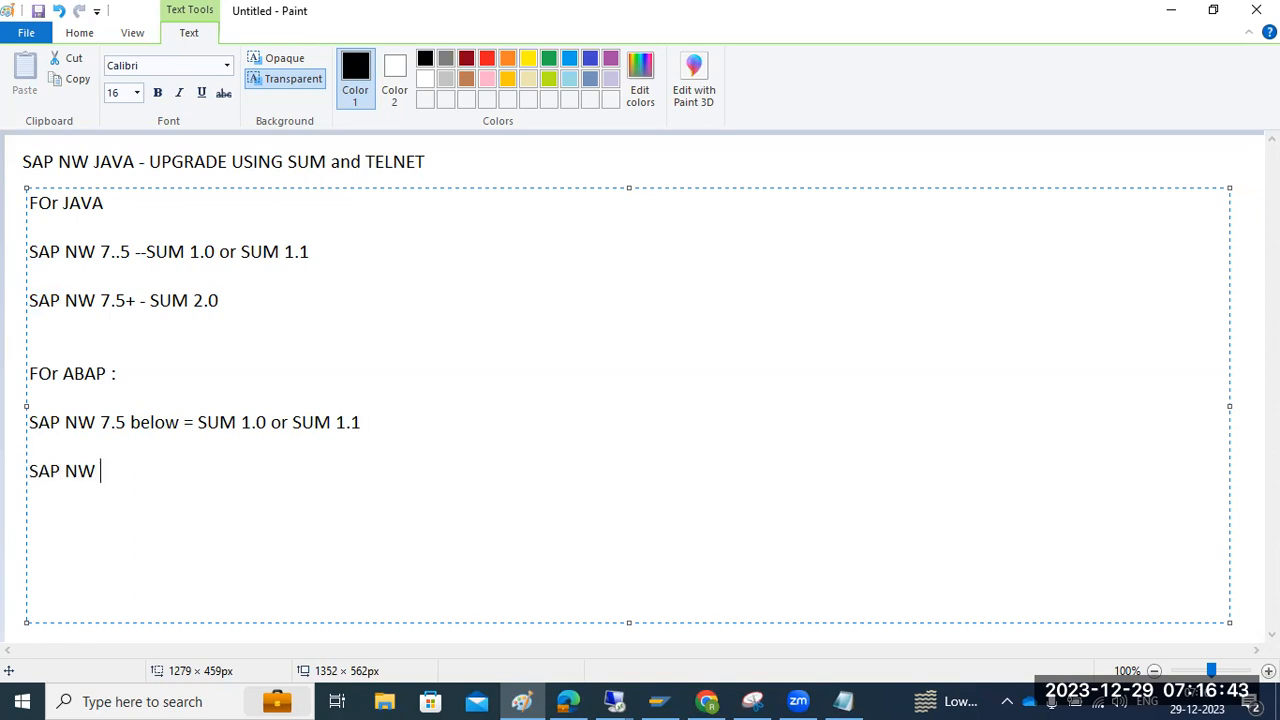
{"action": "type", "text": "5 or above = "}
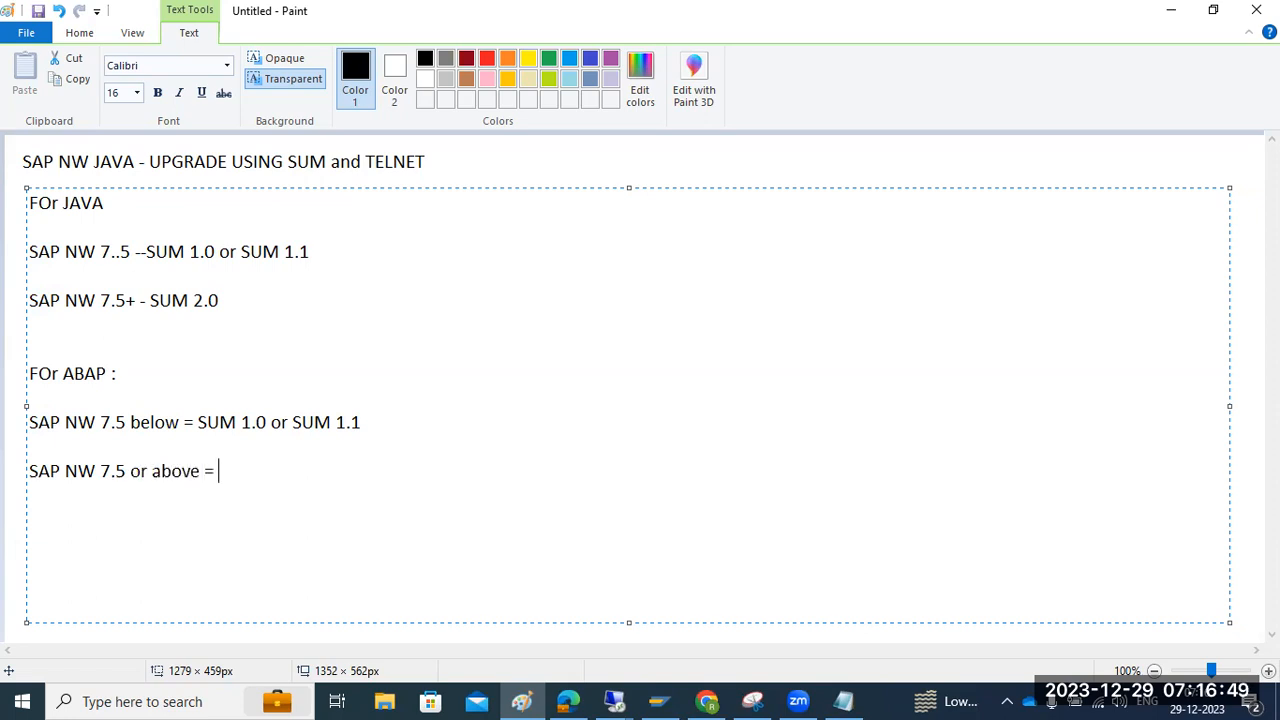
{"action": "type", "text": "SUM 2.0"}
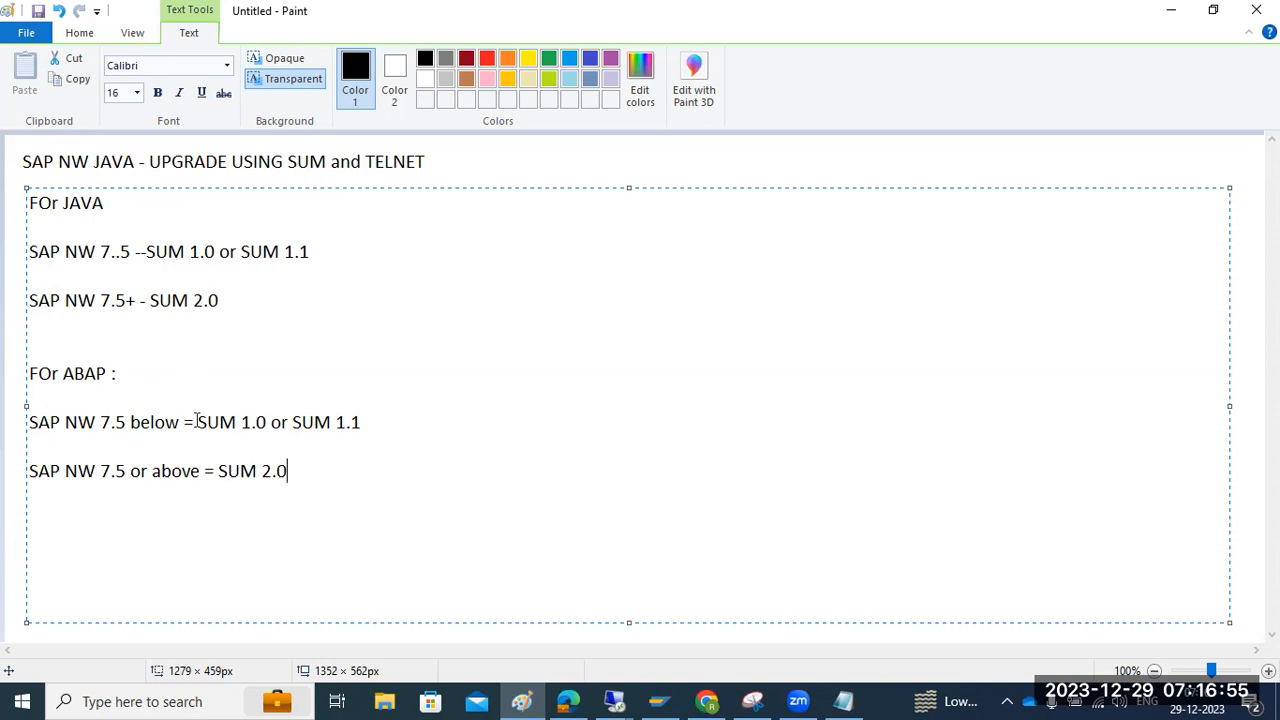
{"action": "left_click_drag", "start_coordinate": [334, 489], "coordinate": [127, 390]}
{"action": "left_click_drag", "start_coordinate": [28, 227], "coordinate": [21, 203]}
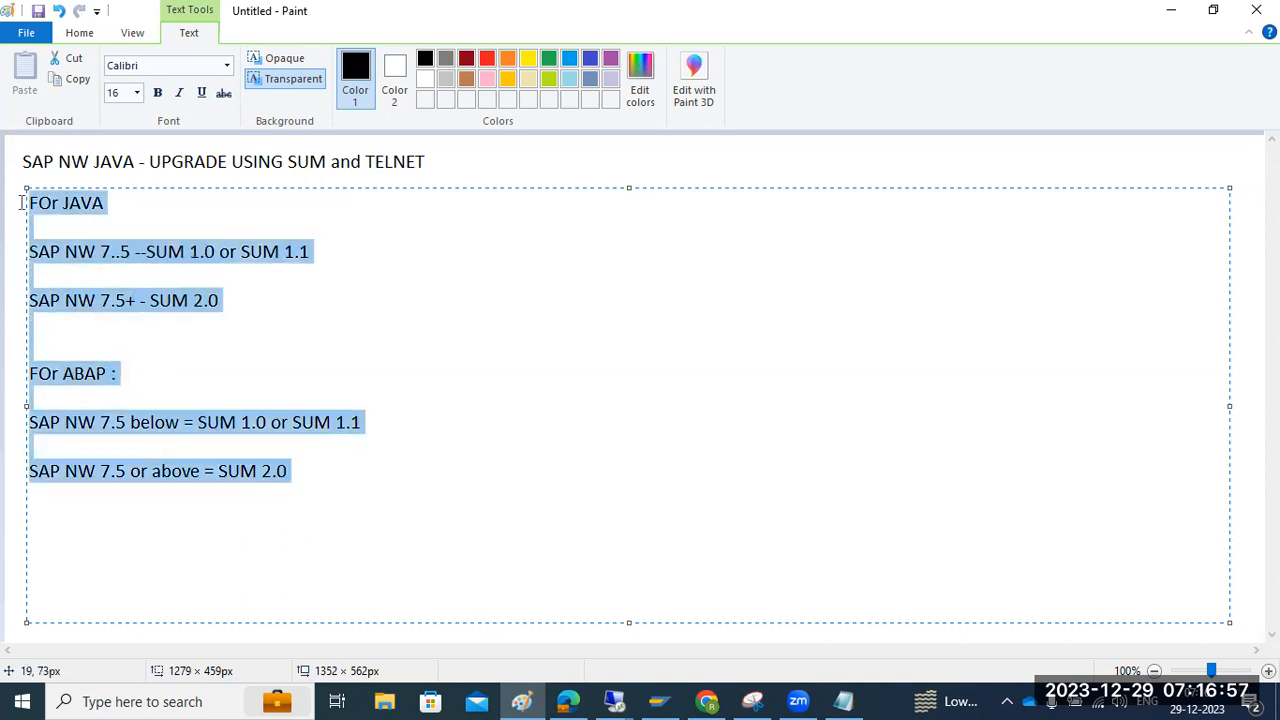
Check the SAPCAR extraction window in the remote session, then return to Paint's notes
{"action": "left_click", "coordinate": [609, 700]}
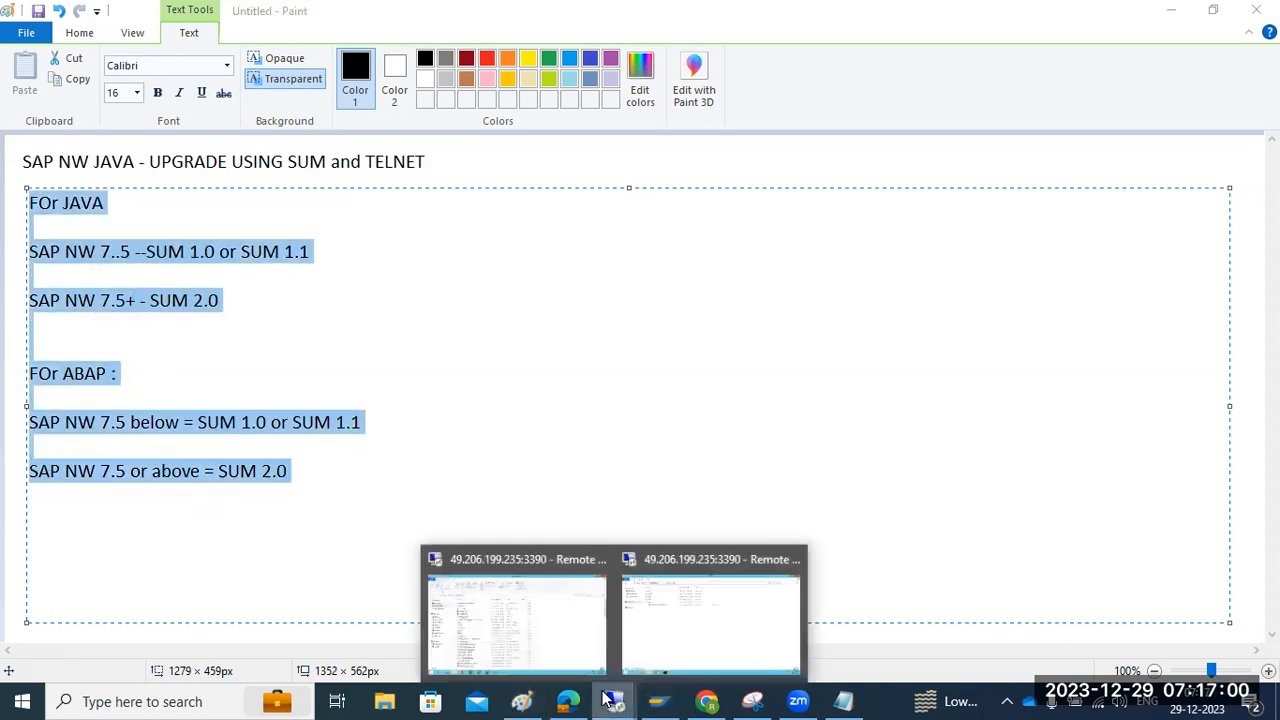
{"action": "left_click", "coordinate": [699, 616]}
{"action": "left_click", "coordinate": [320, 703]}
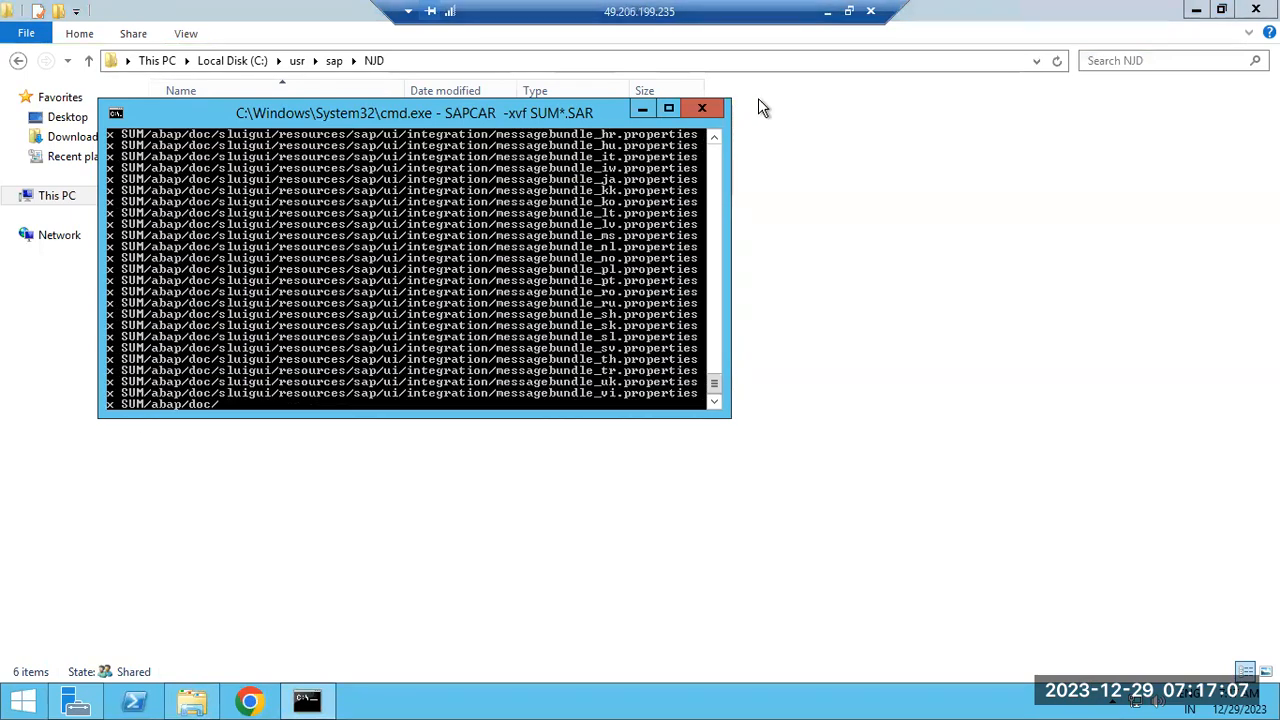
{"action": "left_click", "coordinate": [827, 11]}
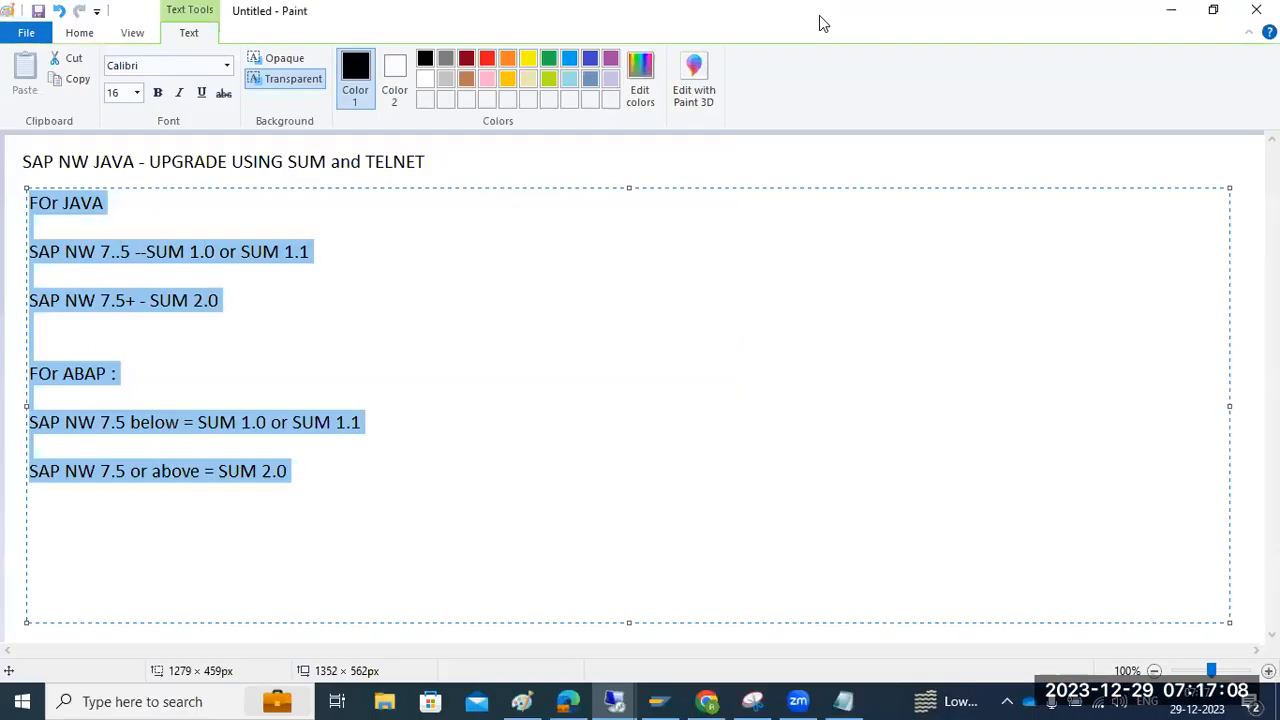
{"action": "left_click", "coordinate": [232, 251]}
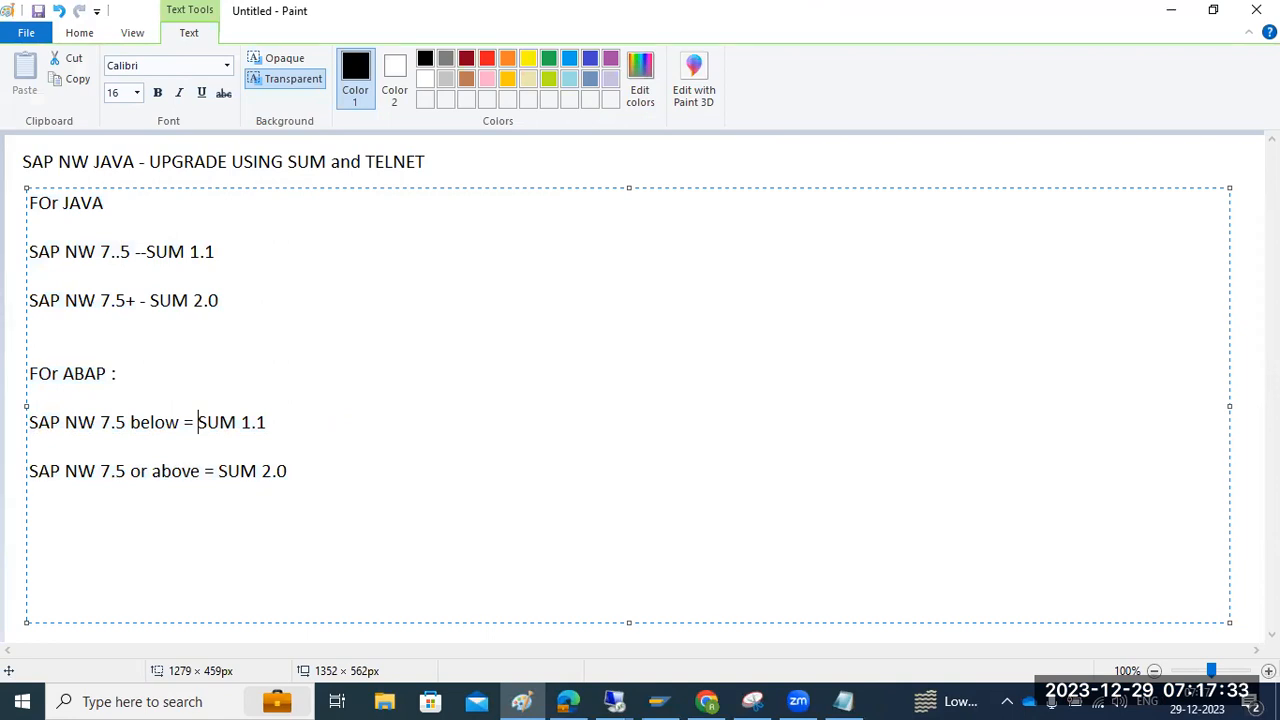
Return to the remote session, dismiss the licensing notification, and open the Downloads folder
{"action": "mouse_move", "coordinate": [614, 700]}
{"action": "left_click", "coordinate": [668, 612]}
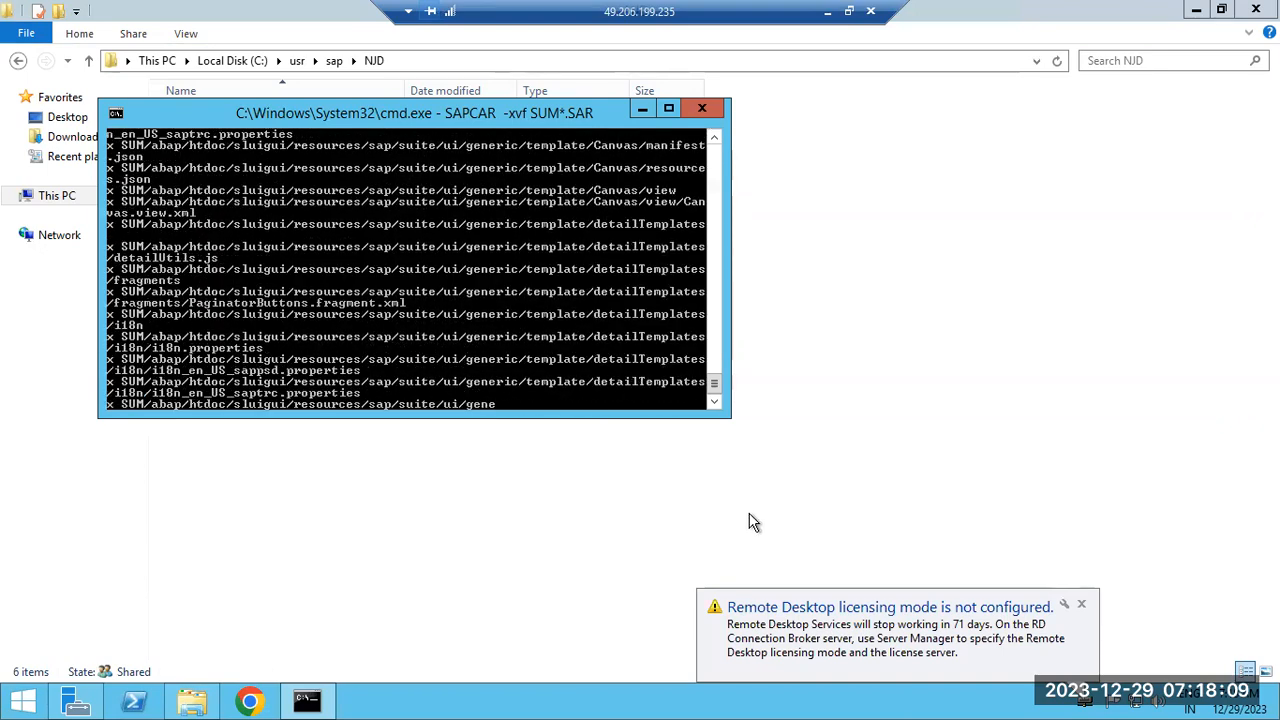
{"action": "left_click", "coordinate": [1081, 604]}
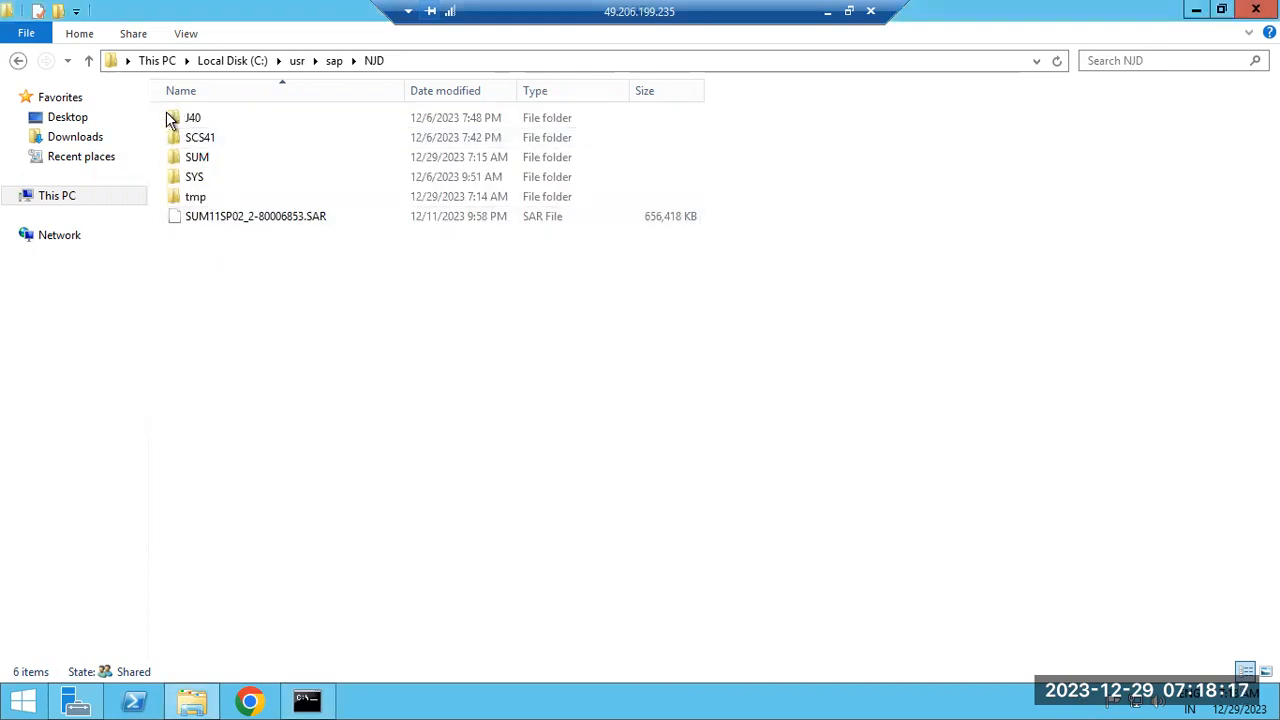
{"action": "left_click", "coordinate": [101, 145]}
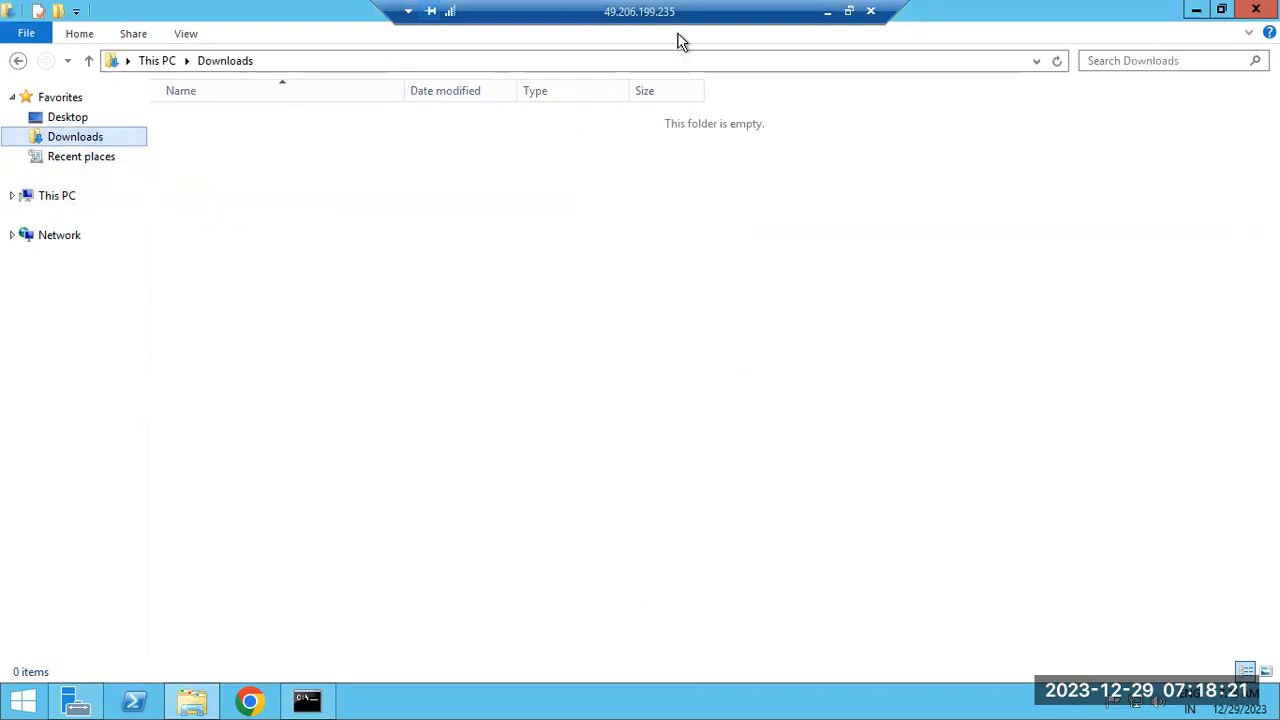
Restore the remote session full-screen and sort the Downloads folder by size, largest first
{"action": "left_click", "coordinate": [827, 14]}
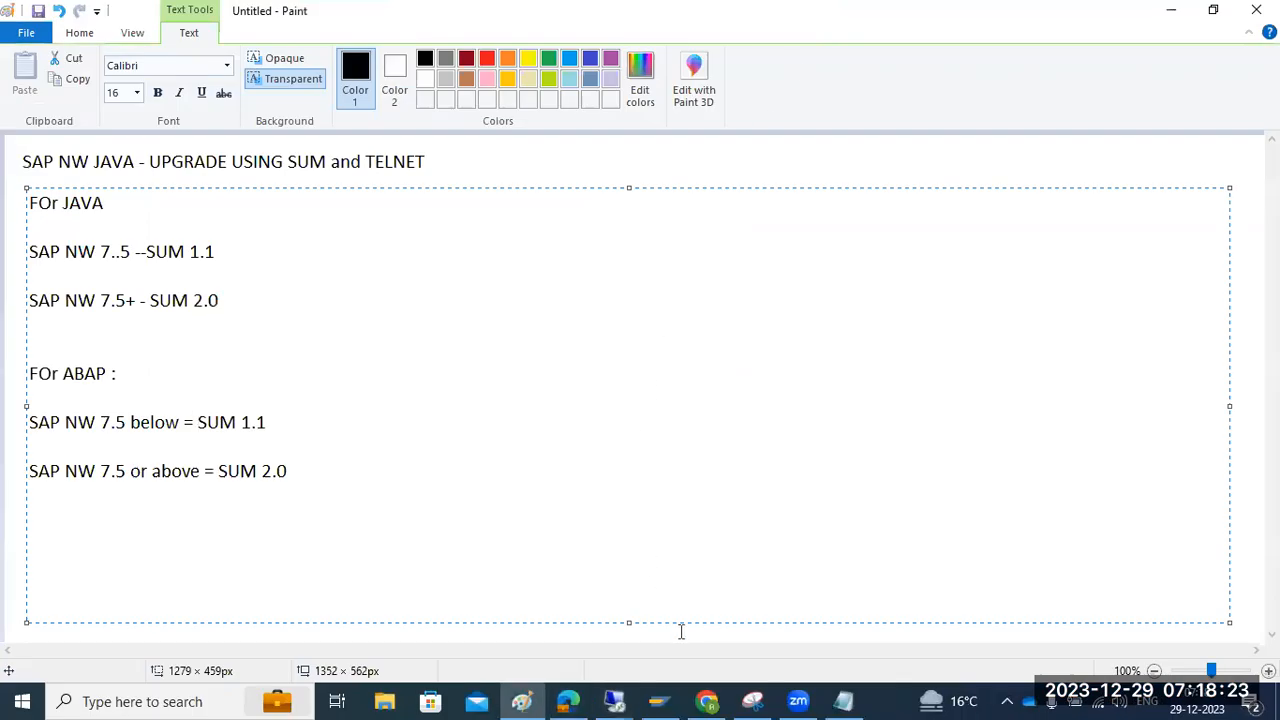
{"action": "left_click", "coordinate": [614, 700]}
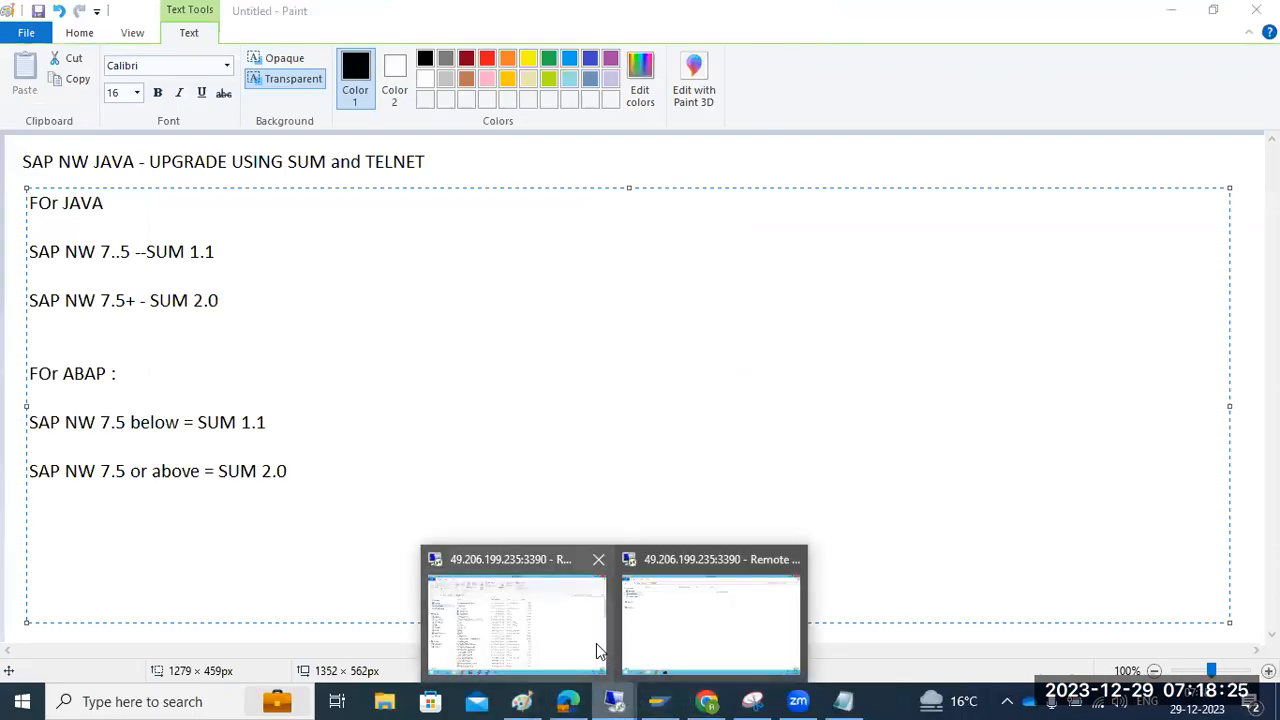
{"action": "left_click", "coordinate": [531, 617]}
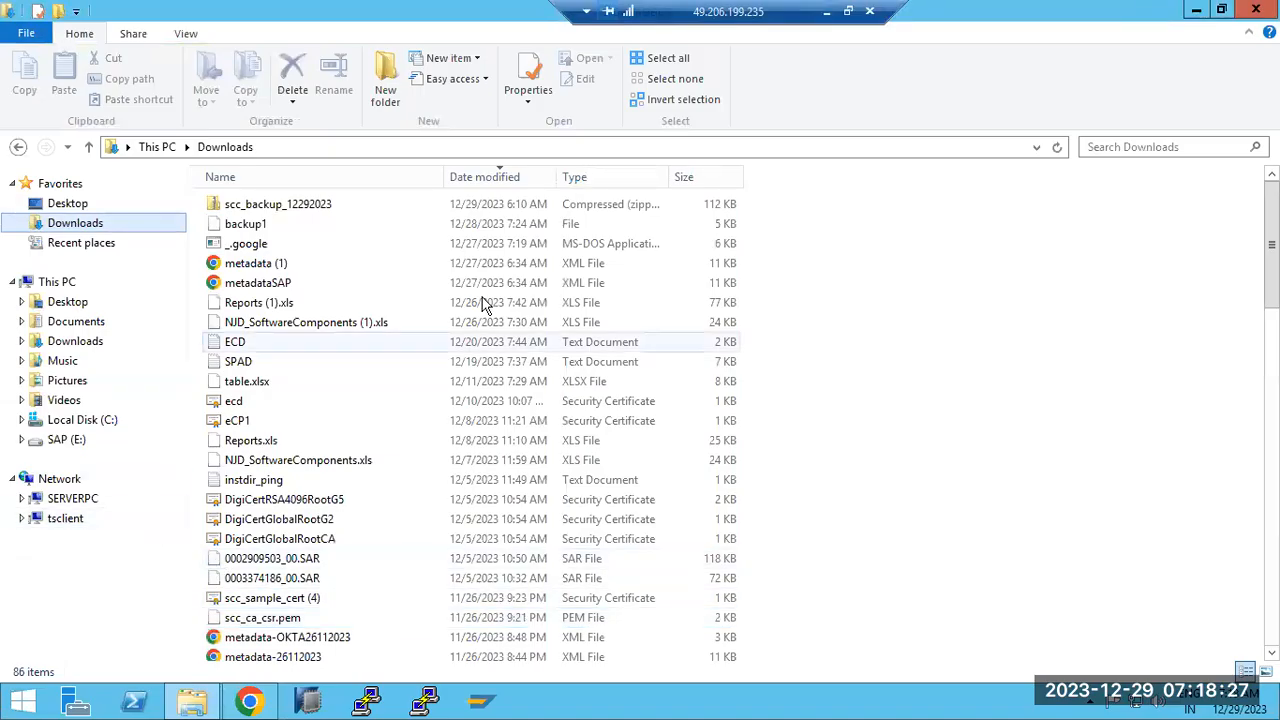
{"action": "left_click", "coordinate": [688, 178]}
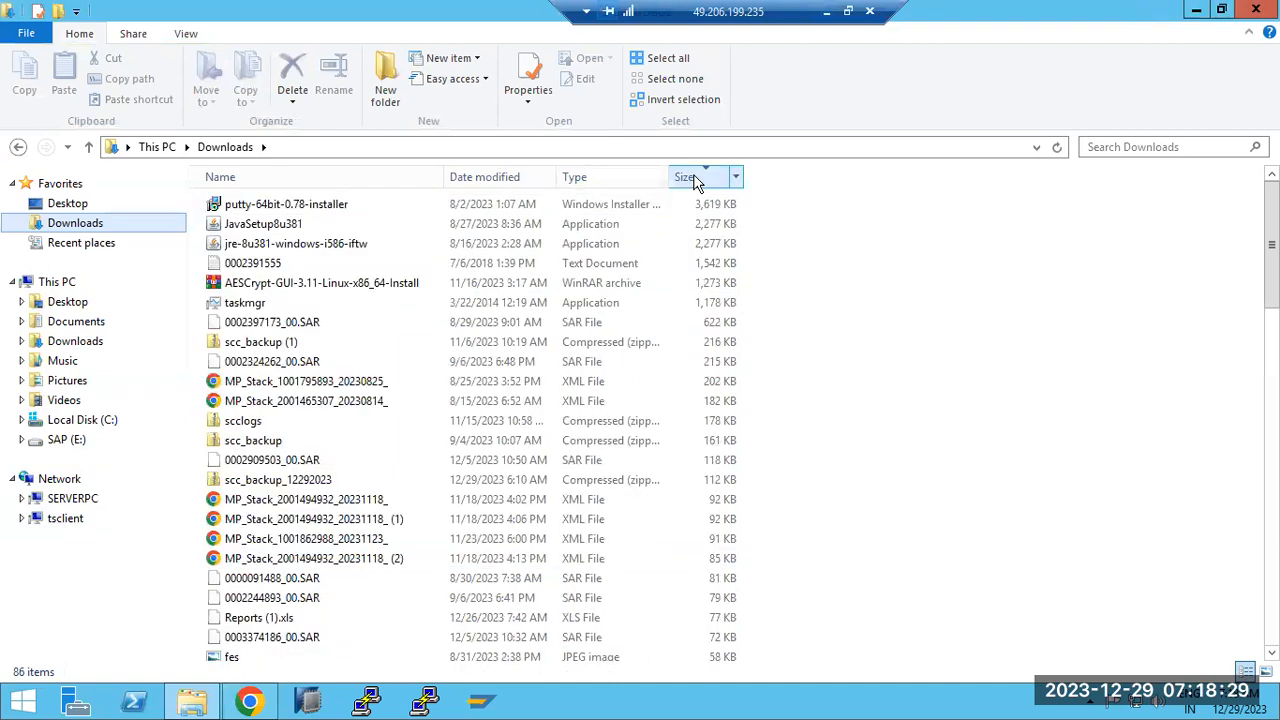
Browse from This PC to C:\SAPSOFTWARES\SAPCC
{"action": "left_click", "coordinate": [42, 285]}
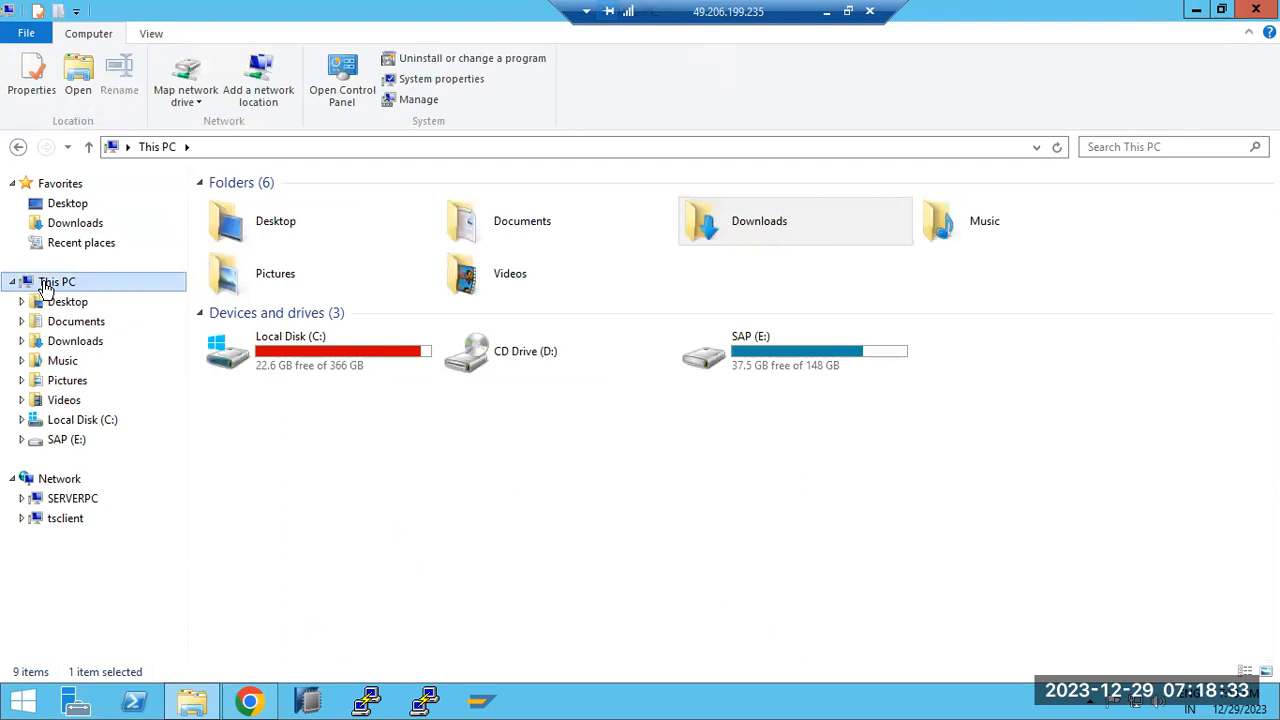
{"action": "double_click", "coordinate": [290, 352]}
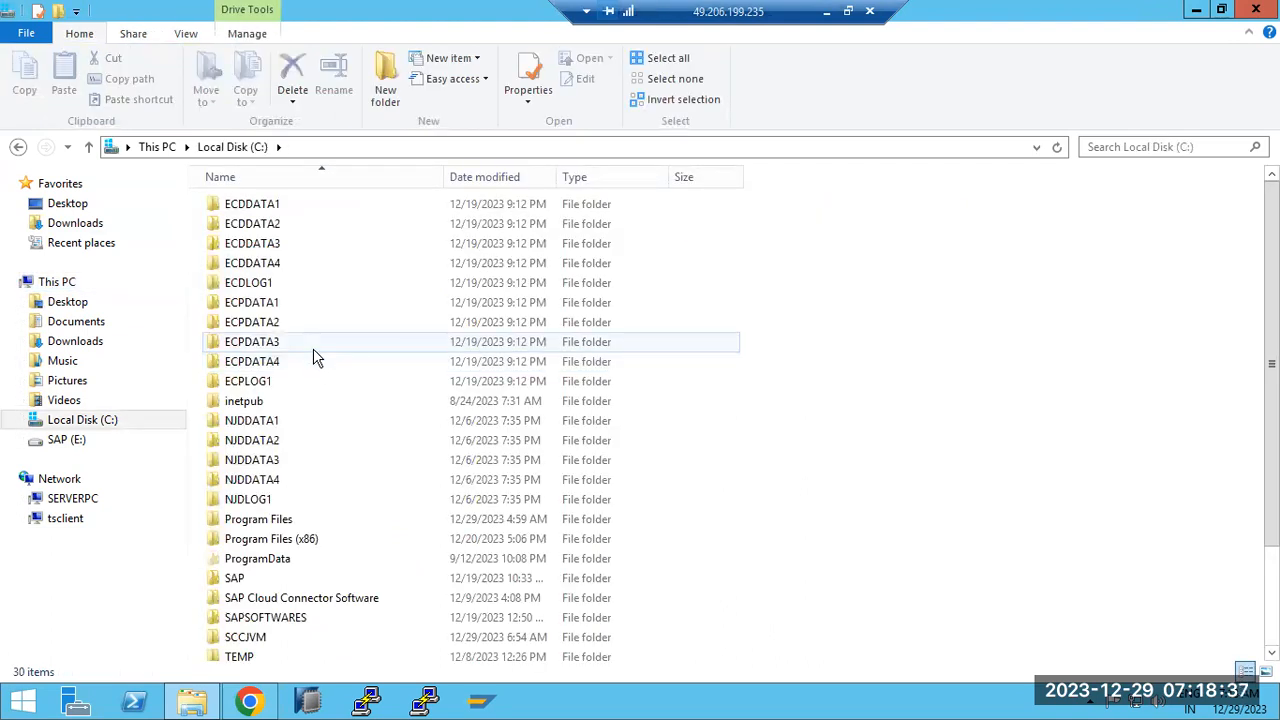
{"action": "scroll", "coordinate": [286, 537], "scroll_direction": "down", "scroll_amount": 2}
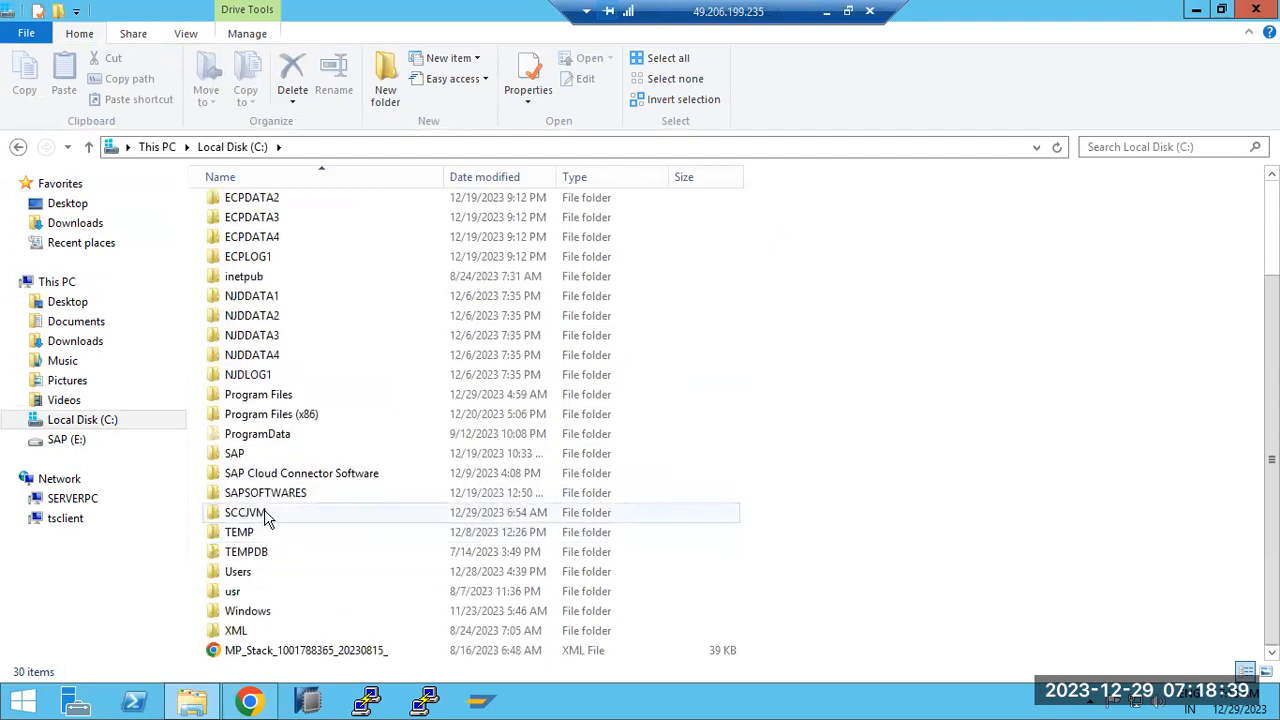
{"action": "double_click", "coordinate": [256, 493]}
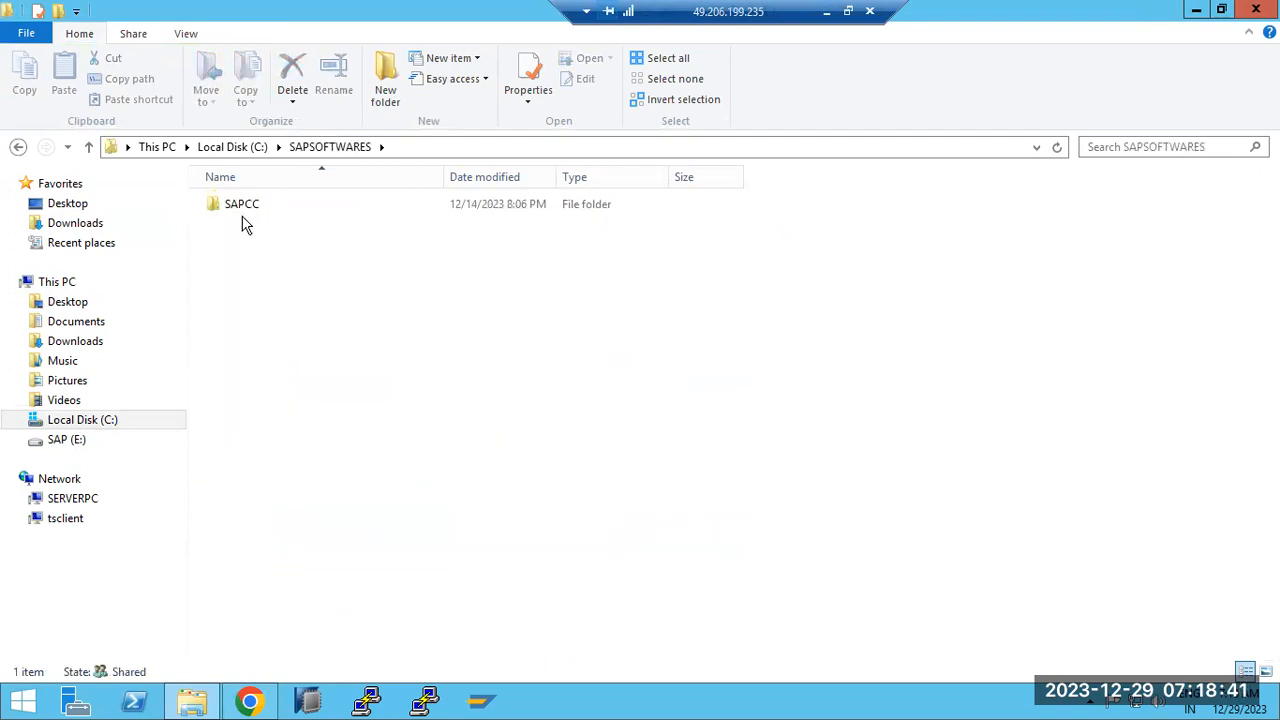
{"action": "double_click", "coordinate": [246, 209]}
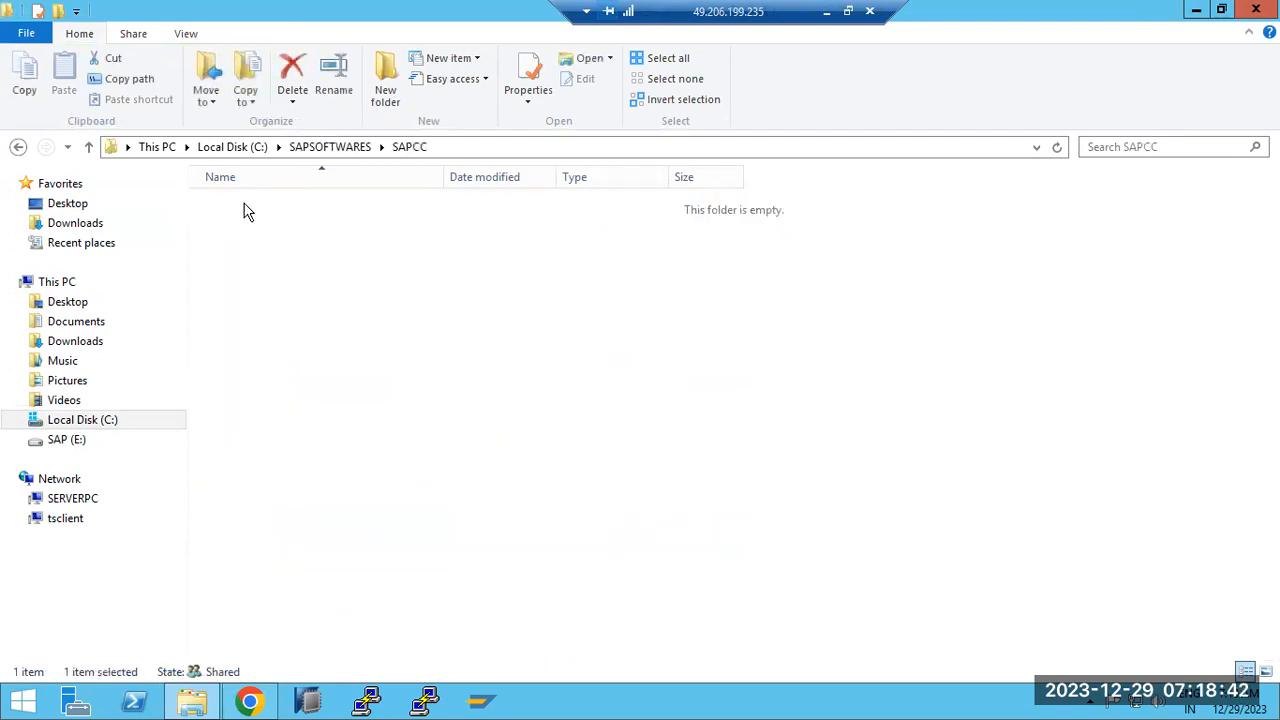
Check C:\SCCJVM, then cut the sapjvm-8.1.094-windows-x64 folder and sapcc-2.16.0-windows-x64 installer from SAPCC
{"action": "left_click", "coordinate": [314, 150]}
{"action": "left_click", "coordinate": [234, 146]}
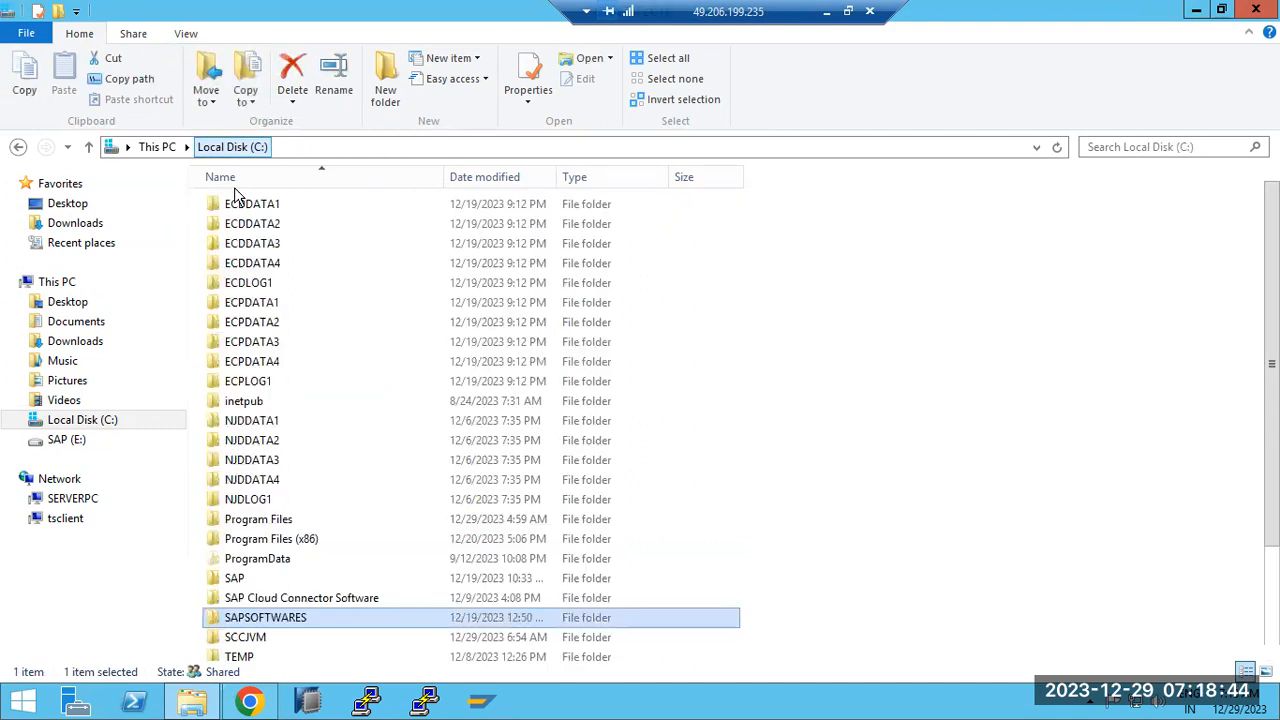
{"action": "double_click", "coordinate": [246, 638]}
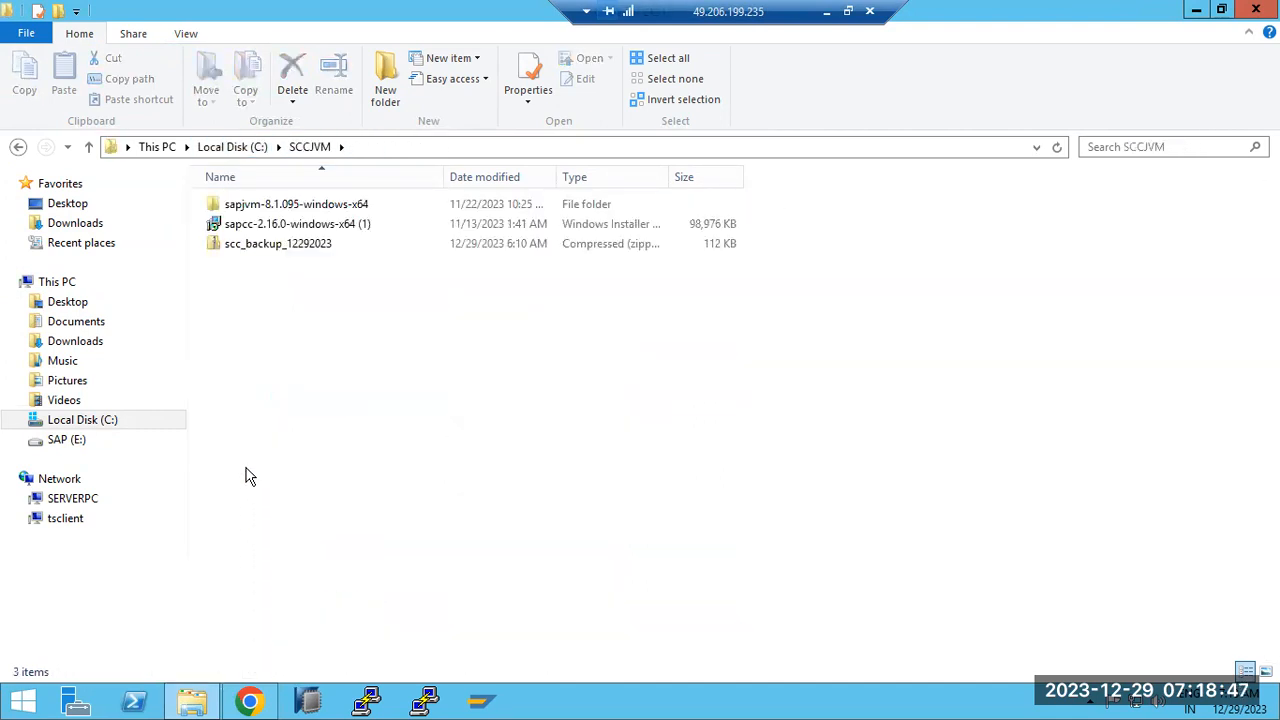
{"action": "left_click", "coordinate": [220, 148]}
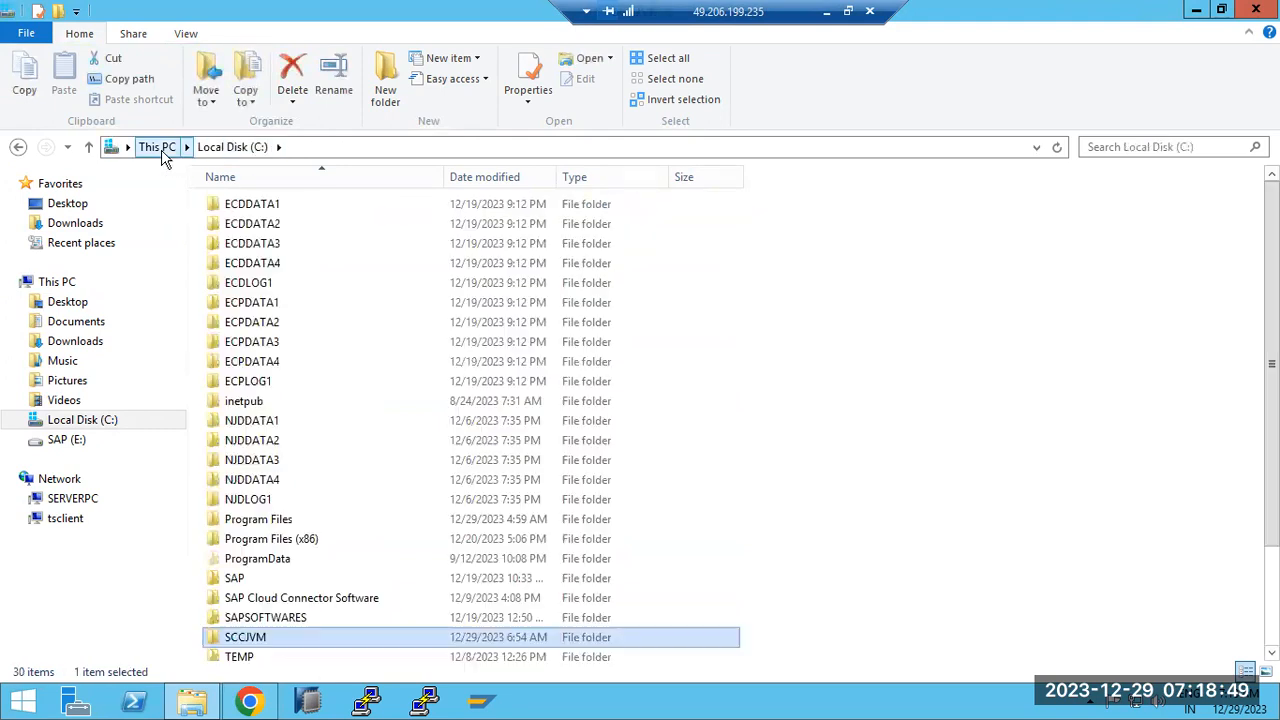
{"action": "double_click", "coordinate": [250, 618]}
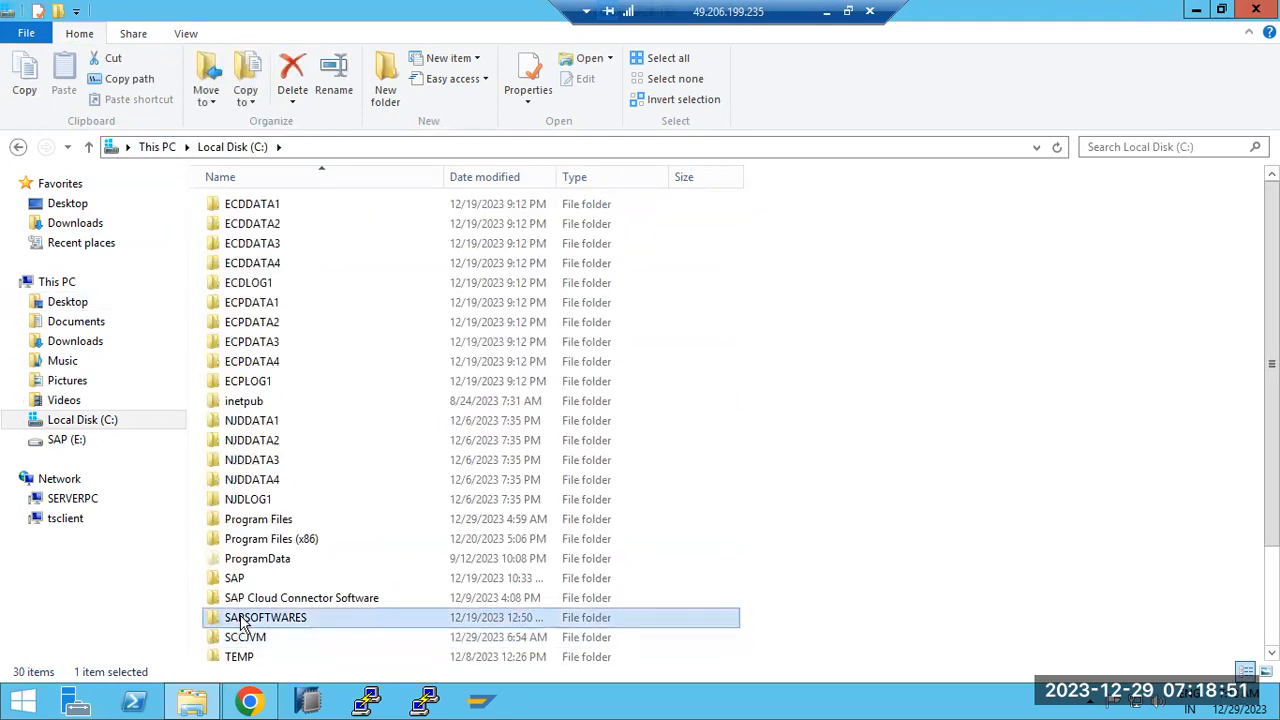
{"action": "double_click", "coordinate": [240, 206]}
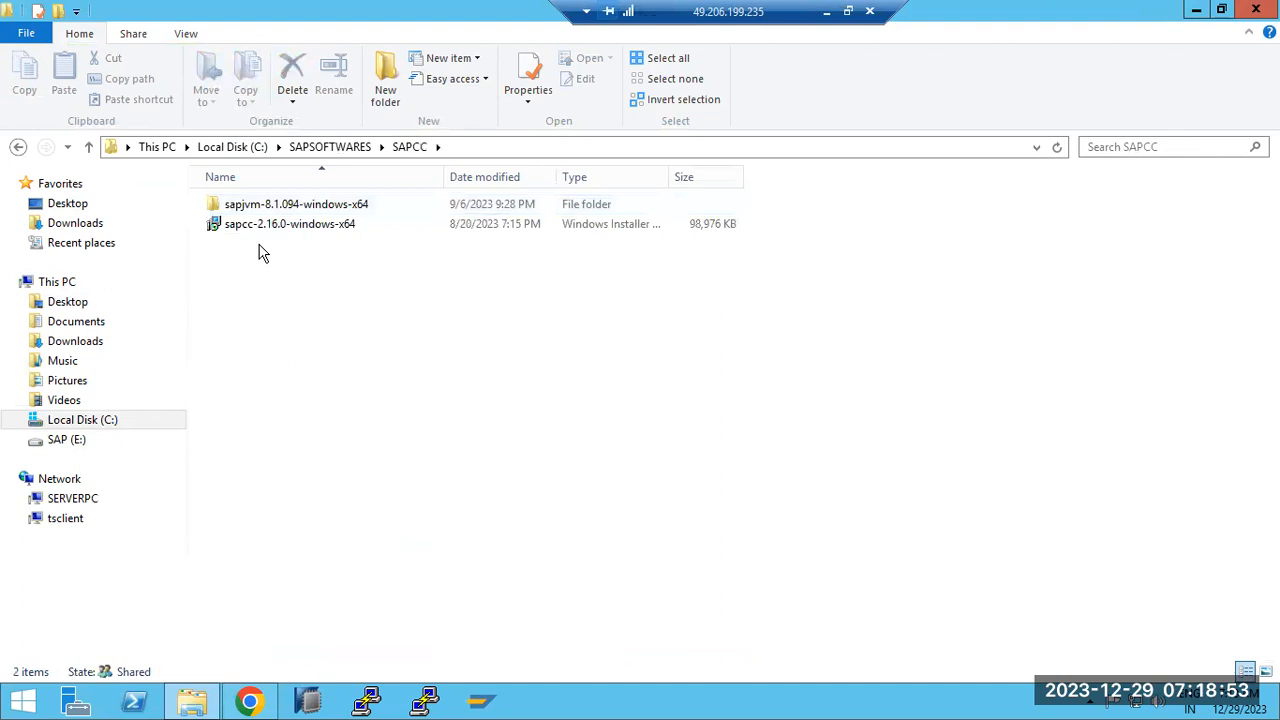
{"action": "key", "text": "ctrl+a"}
{"action": "right_click", "coordinate": [252, 206]}
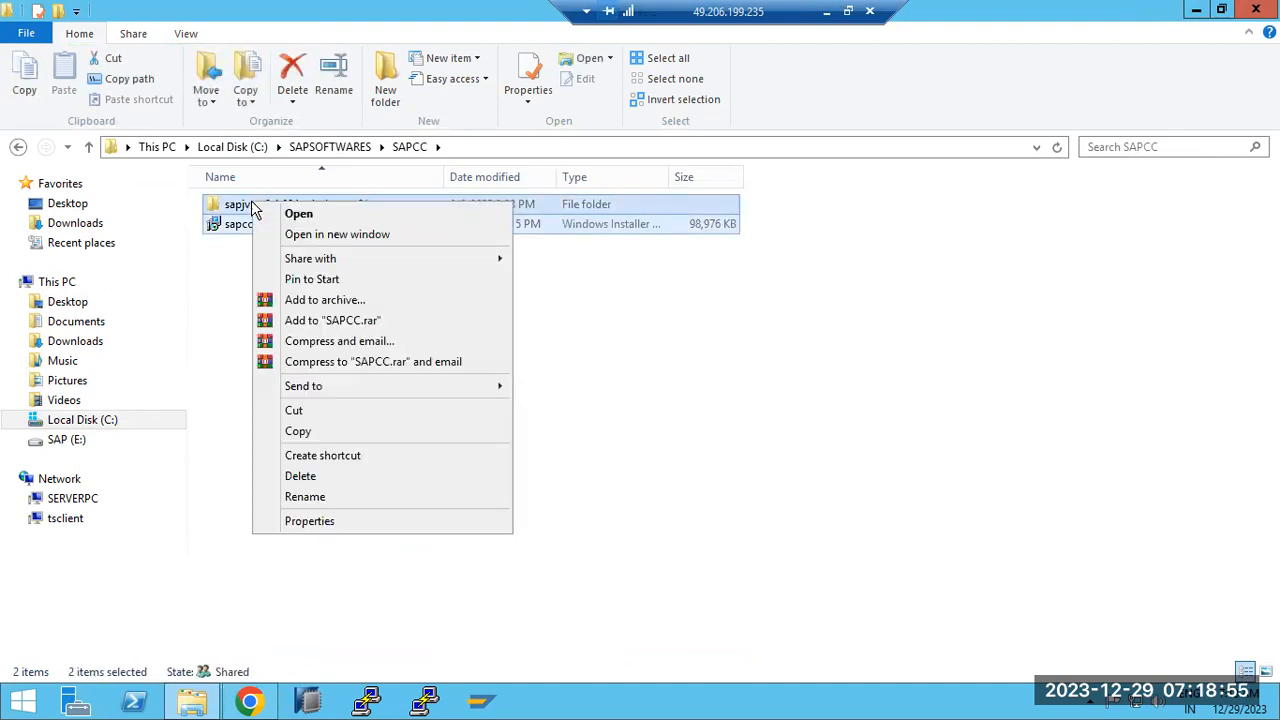
{"action": "left_click", "coordinate": [310, 415]}
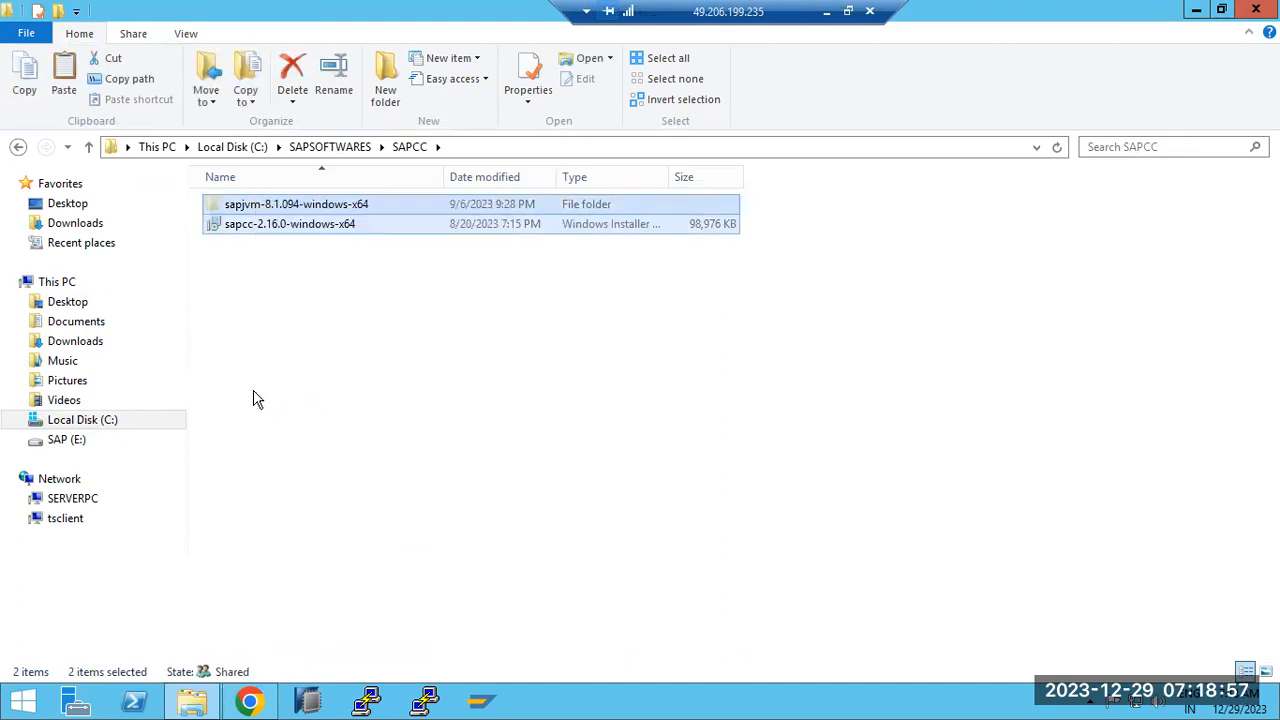
Paste both items into C:\SCCJVM, then select SAPSOFTWARES back at the C: root
{"action": "left_click", "coordinate": [322, 150]}
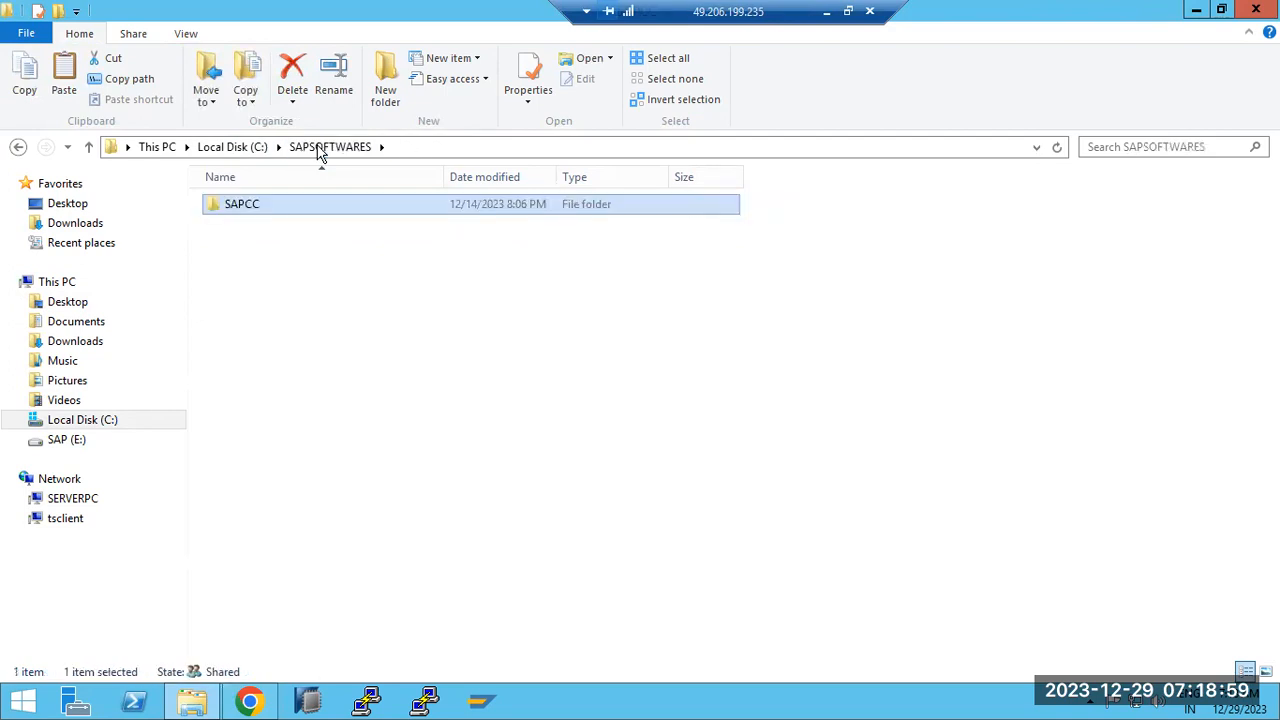
{"action": "left_click", "coordinate": [236, 150]}
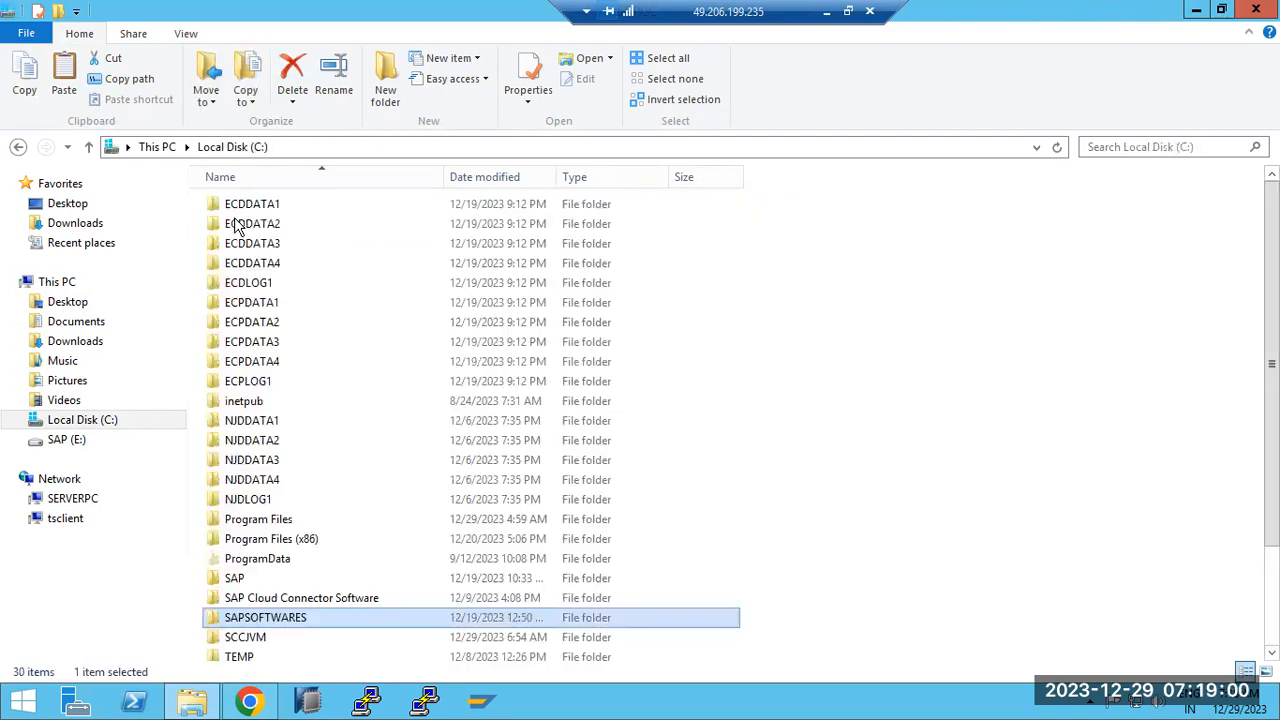
{"action": "double_click", "coordinate": [262, 636]}
{"action": "right_click", "coordinate": [306, 338]}
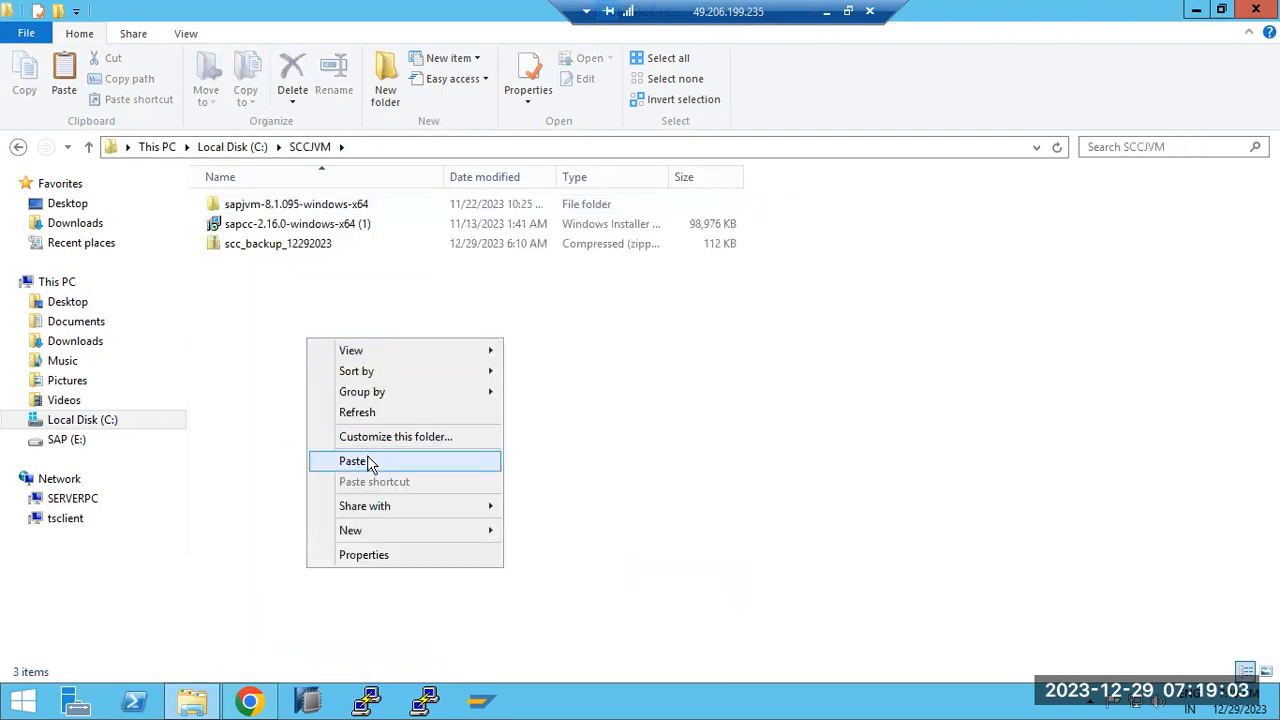
{"action": "left_click", "coordinate": [367, 455]}
{"action": "left_click", "coordinate": [222, 150]}
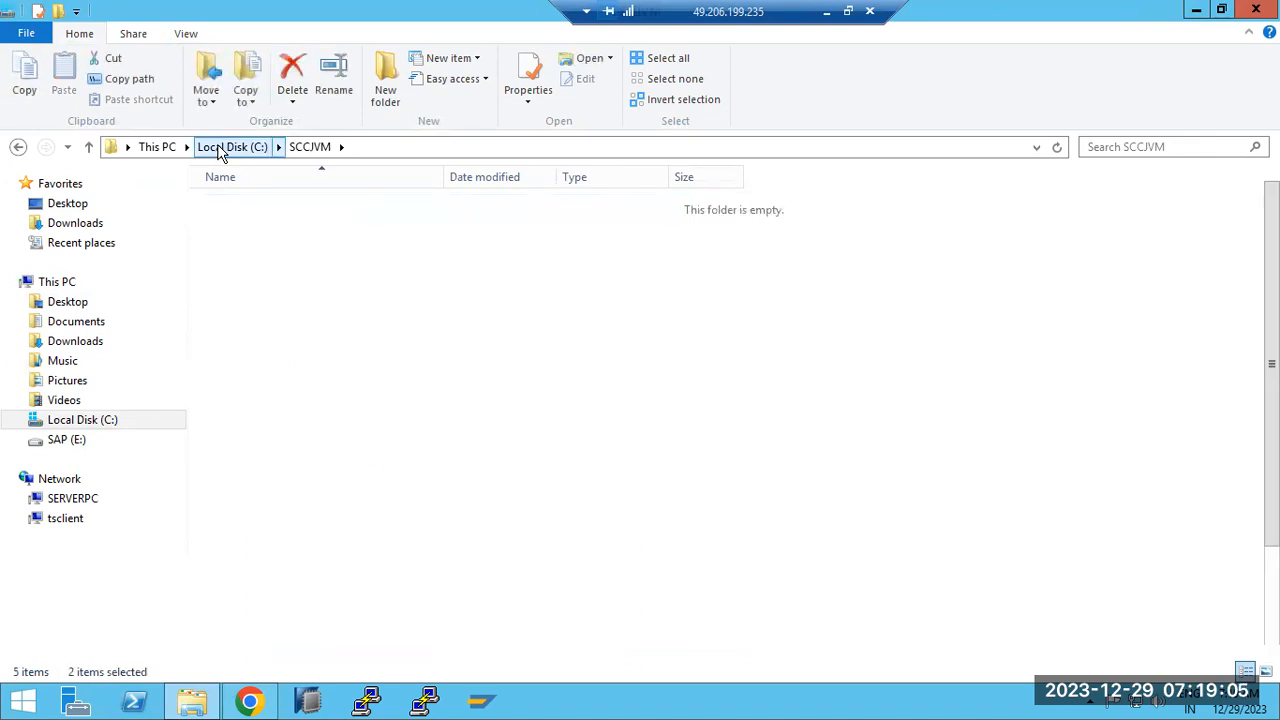
{"action": "left_click", "coordinate": [290, 617]}
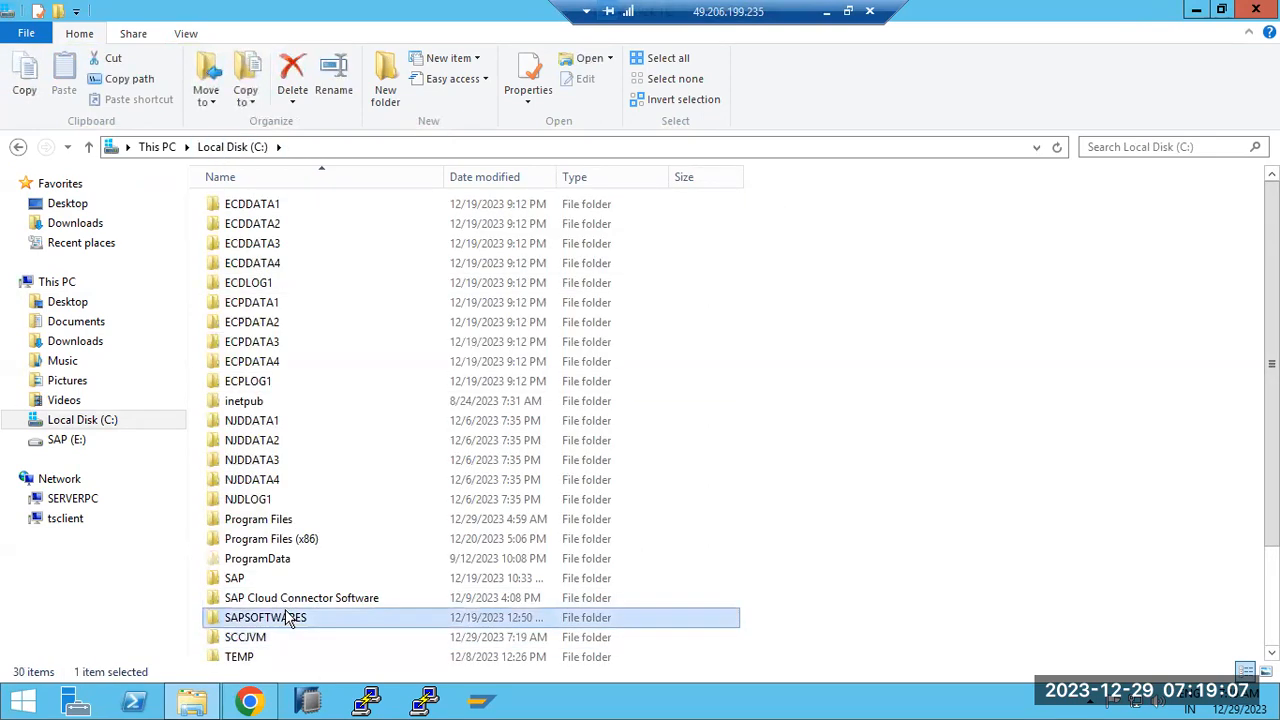
Permanently delete SAPSOFTWARES from C: and look inside the SAP Cloud Connector Software folder
{"action": "key", "text": "shift+Delete"}
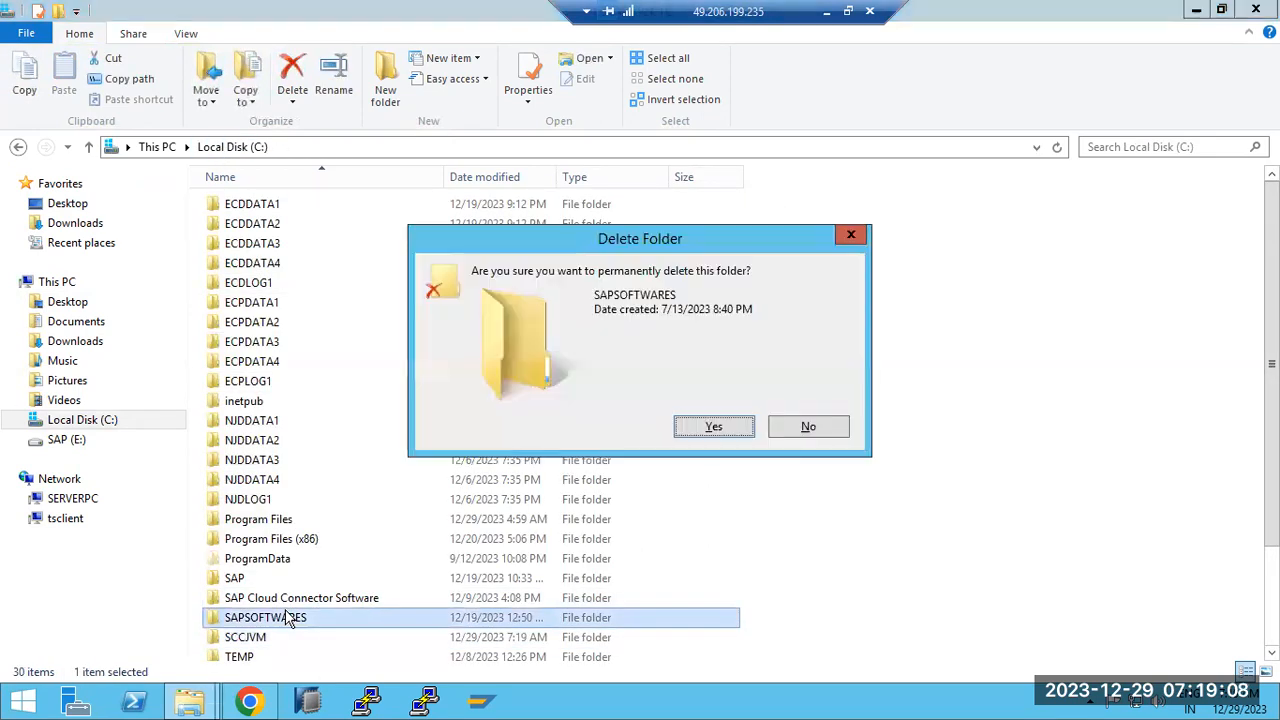
{"action": "left_click", "coordinate": [715, 427]}
{"action": "scroll", "coordinate": [340, 590], "scroll_direction": "down", "scroll_amount": 2}
{"action": "double_click", "coordinate": [300, 501]}
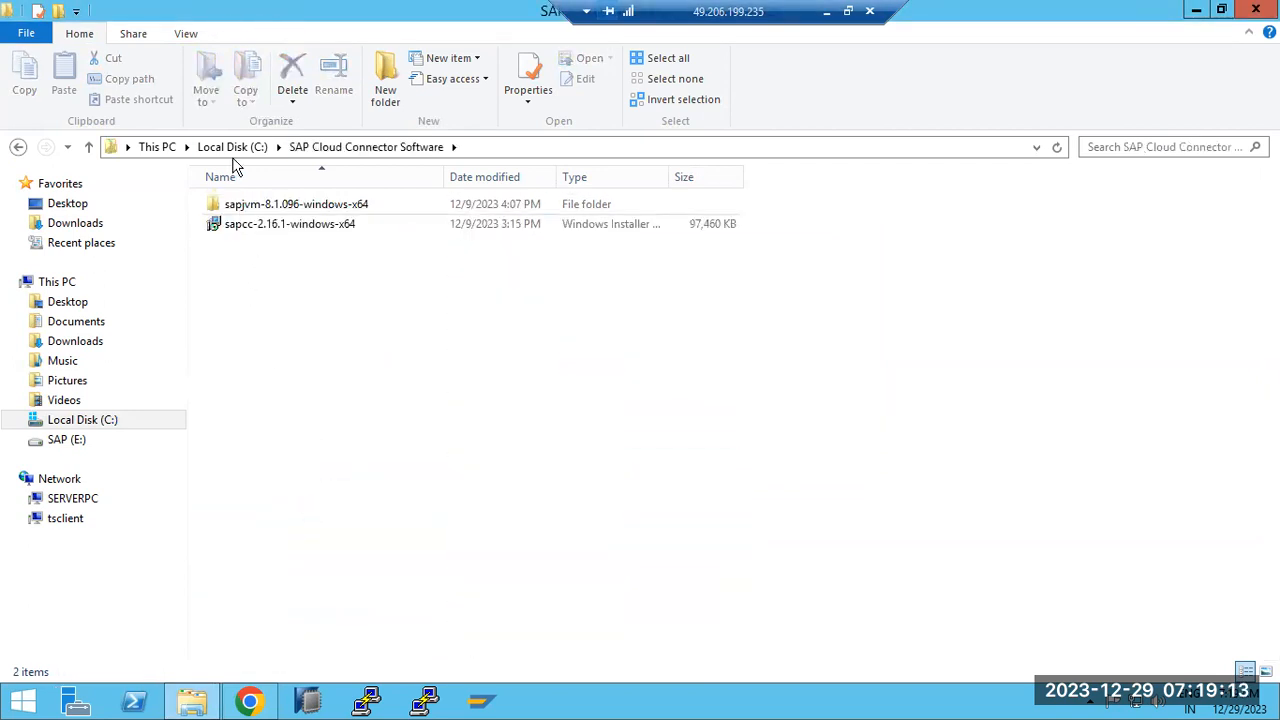
{"action": "left_click", "coordinate": [233, 147]}
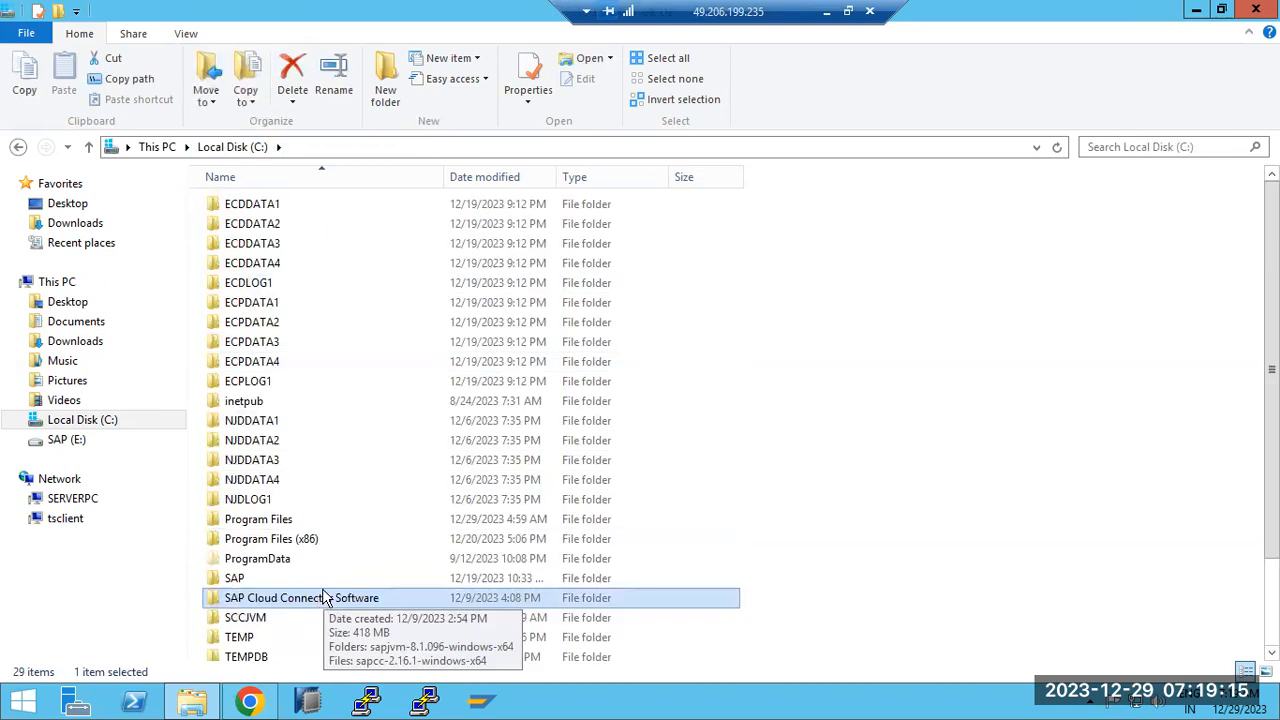
Permanently delete SAP Cloud Connector Software, cancel at the file-in-use prompt, and inspect the remaining sapjvm folder
{"action": "key", "text": "shift+Delete"}
{"action": "key", "text": "Return"}
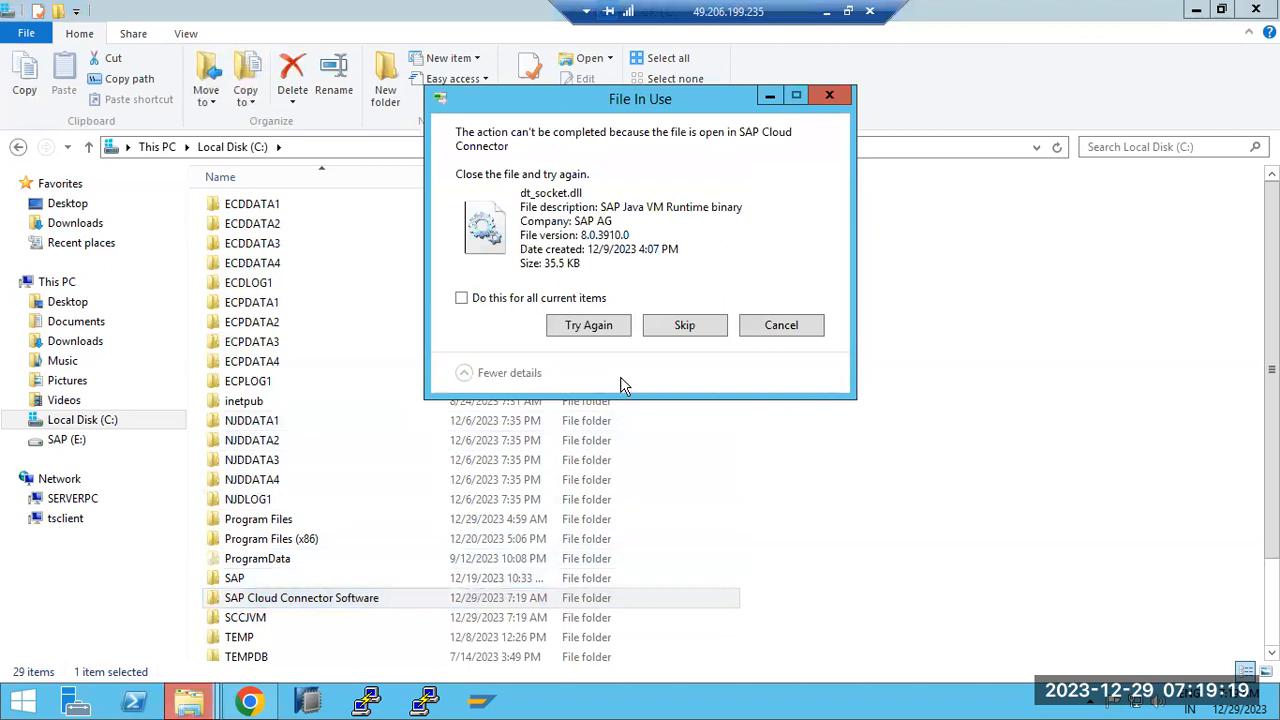
{"action": "left_click", "coordinate": [772, 327]}
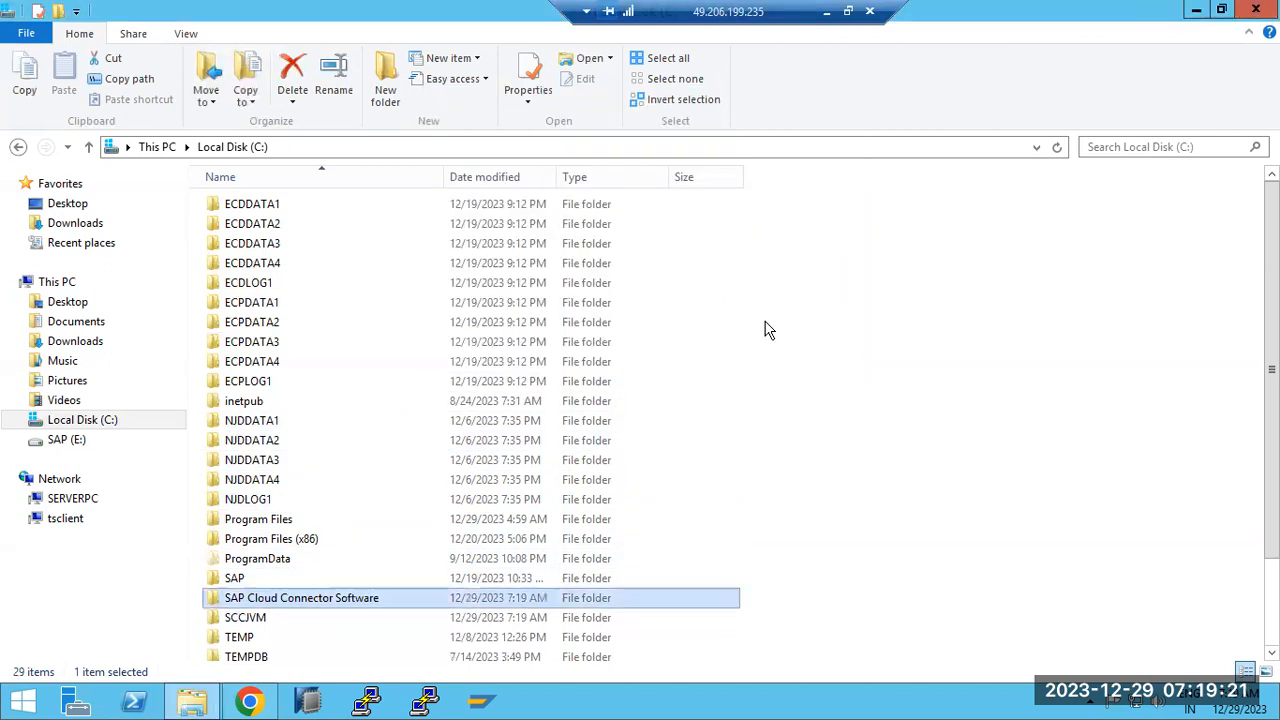
{"action": "double_click", "coordinate": [304, 597]}
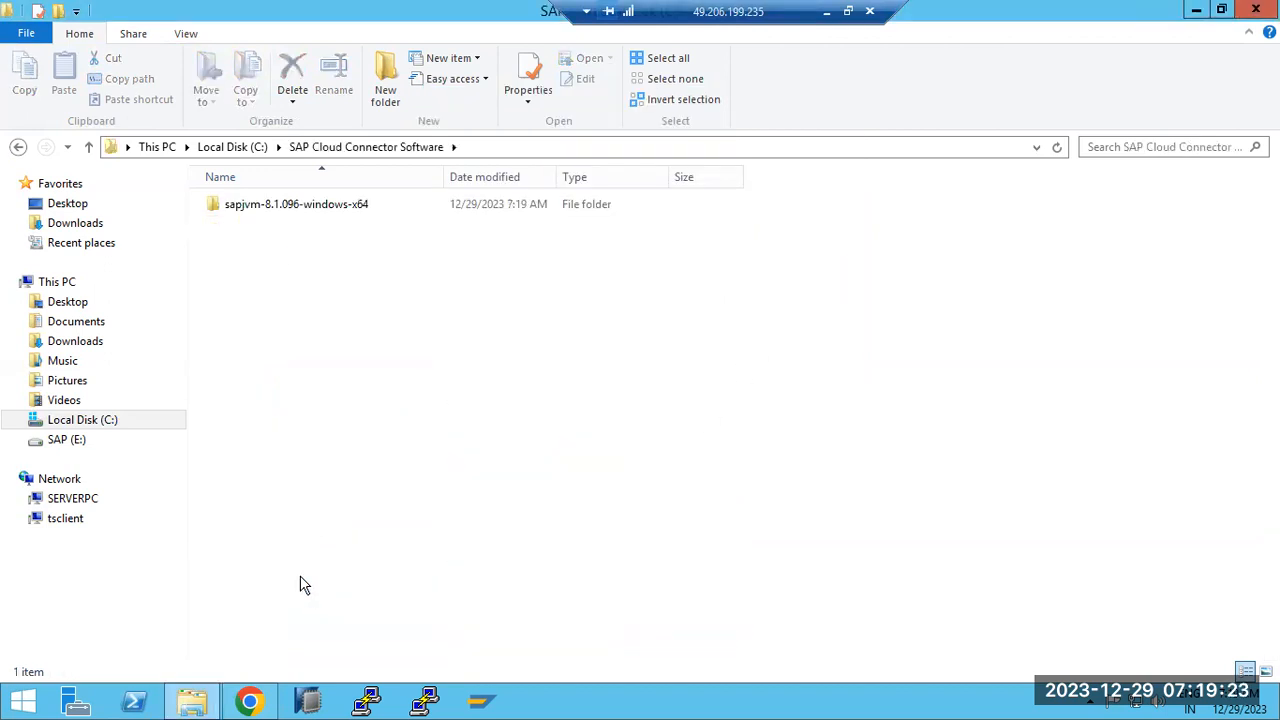
{"action": "double_click", "coordinate": [260, 209]}
{"action": "left_click", "coordinate": [263, 215]}
{"action": "double_click", "coordinate": [263, 212]}
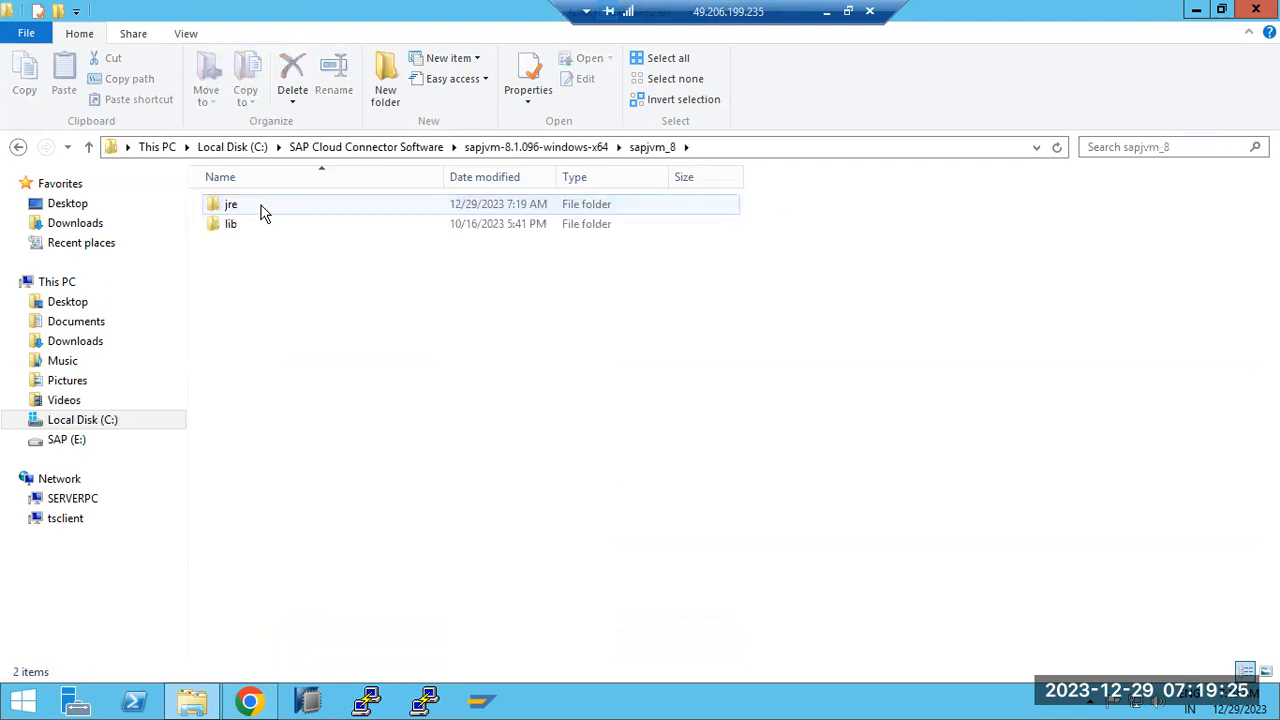
Go to This PC and minimise the remote session to return to Paint
{"action": "left_click", "coordinate": [158, 147]}
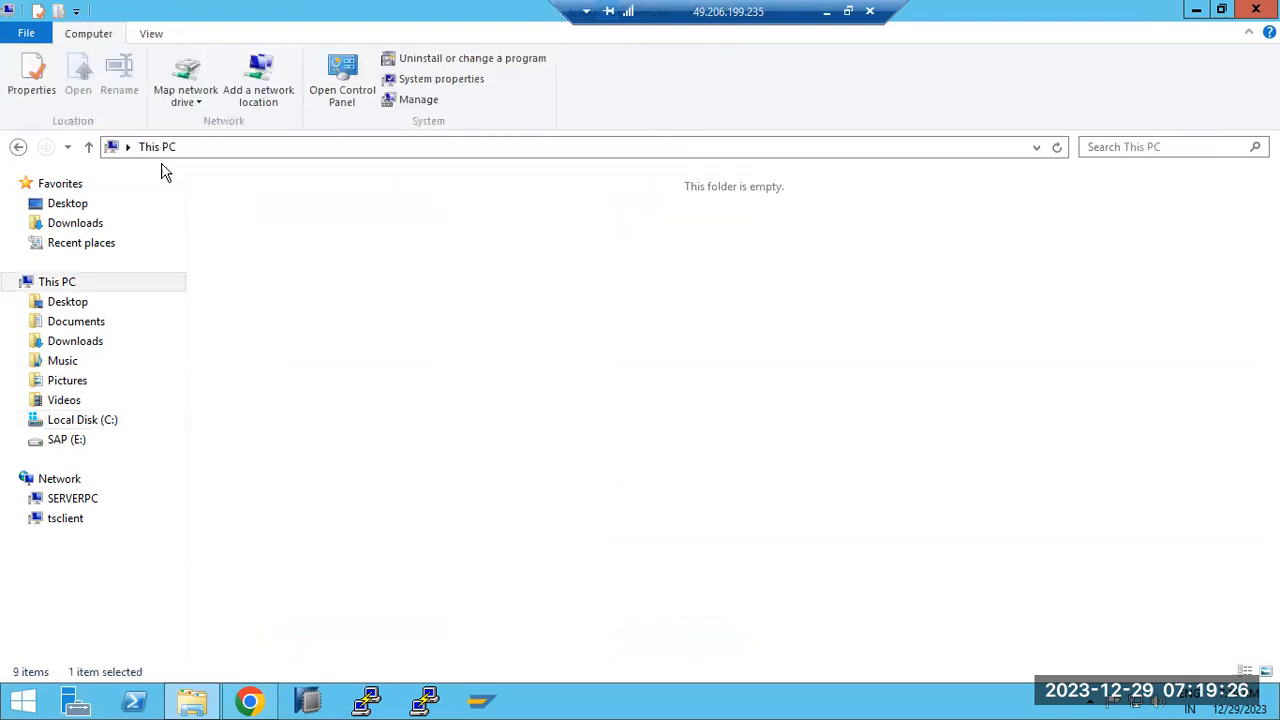
{"action": "left_click", "coordinate": [70, 287]}
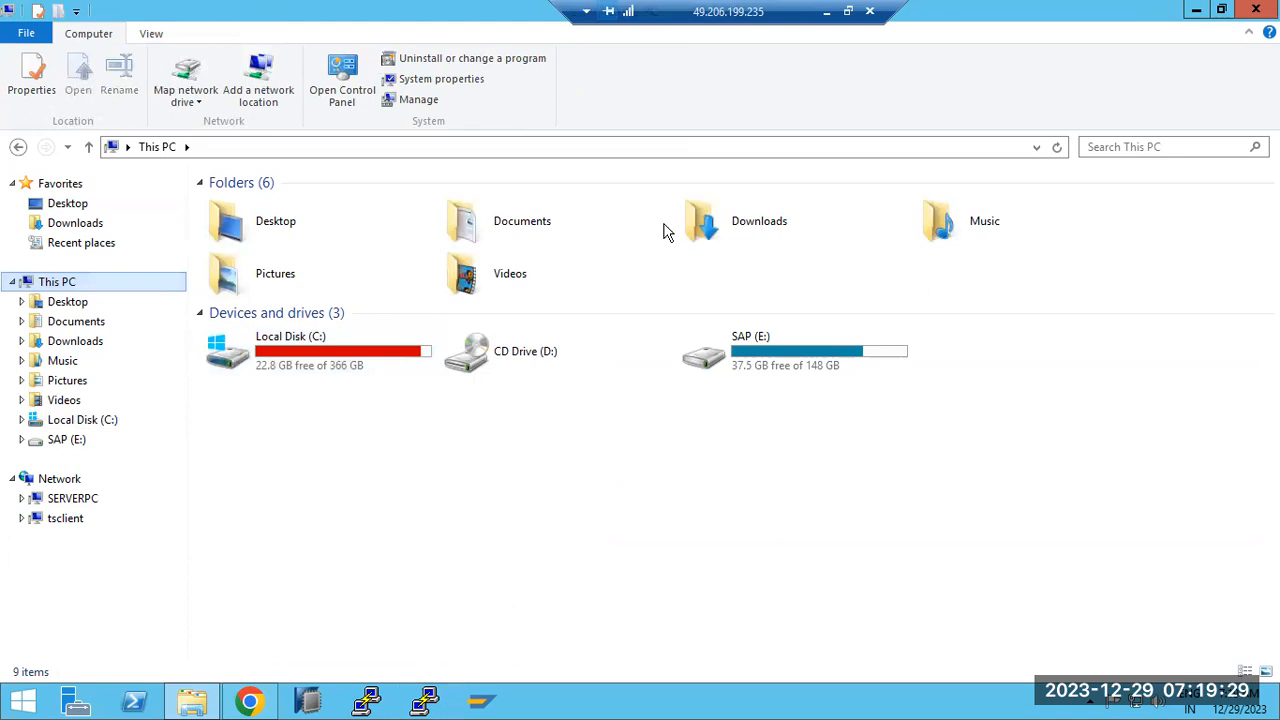
{"action": "left_click", "coordinate": [826, 16]}
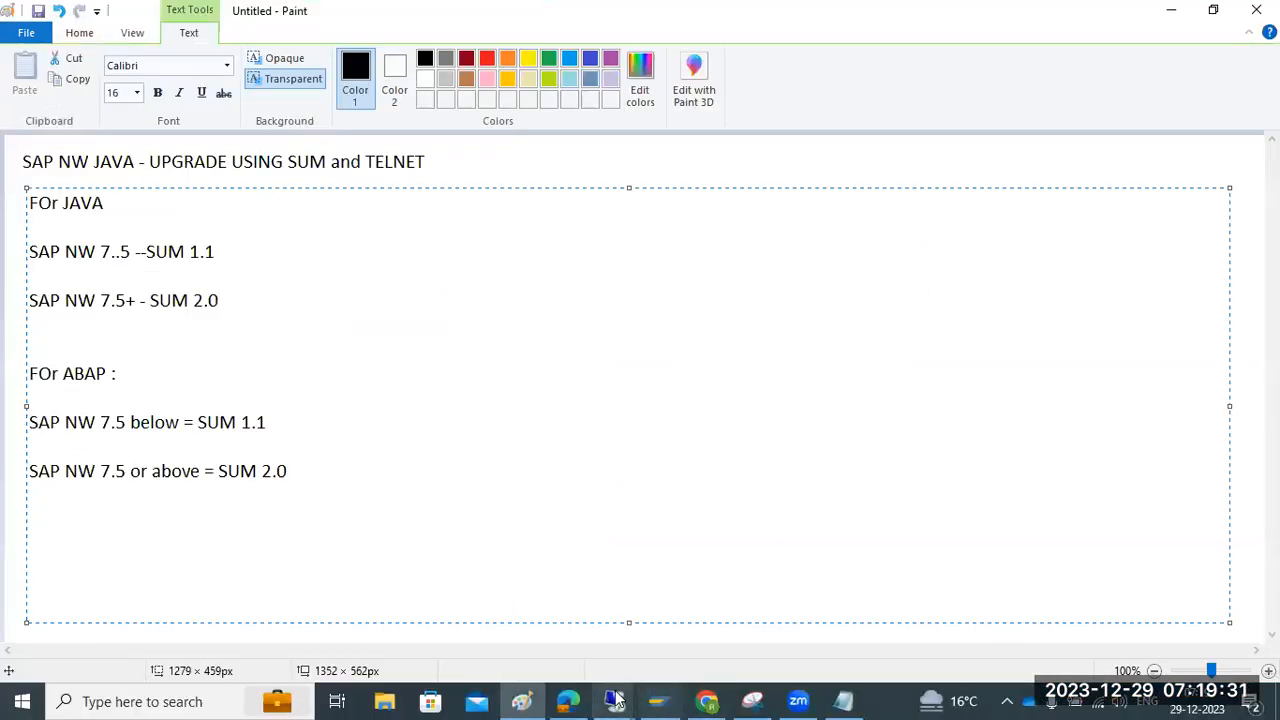
Restore the remote session and browse to C:\usr\sap\NJD\SUM to check the extracted abap, jvm, sapcrypto and sdt folders
{"action": "left_click", "coordinate": [615, 700]}
{"action": "left_click", "coordinate": [308, 701]}
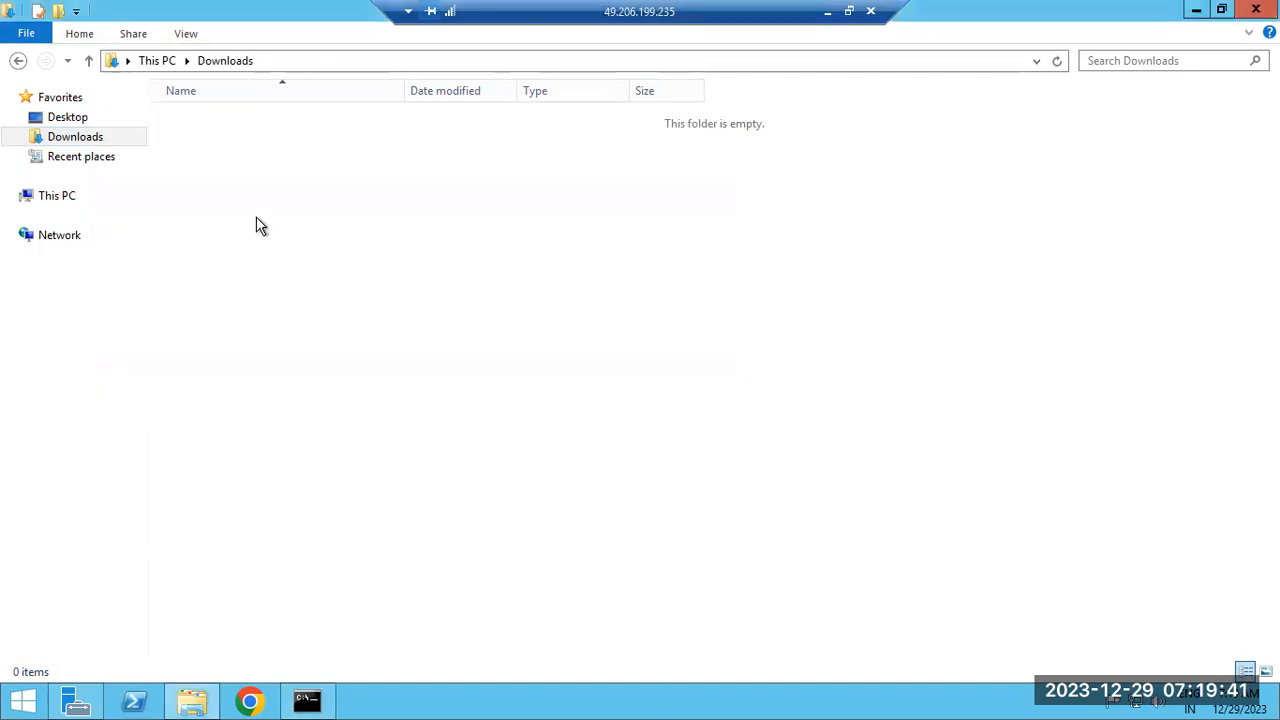
{"action": "left_click", "coordinate": [62, 195]}
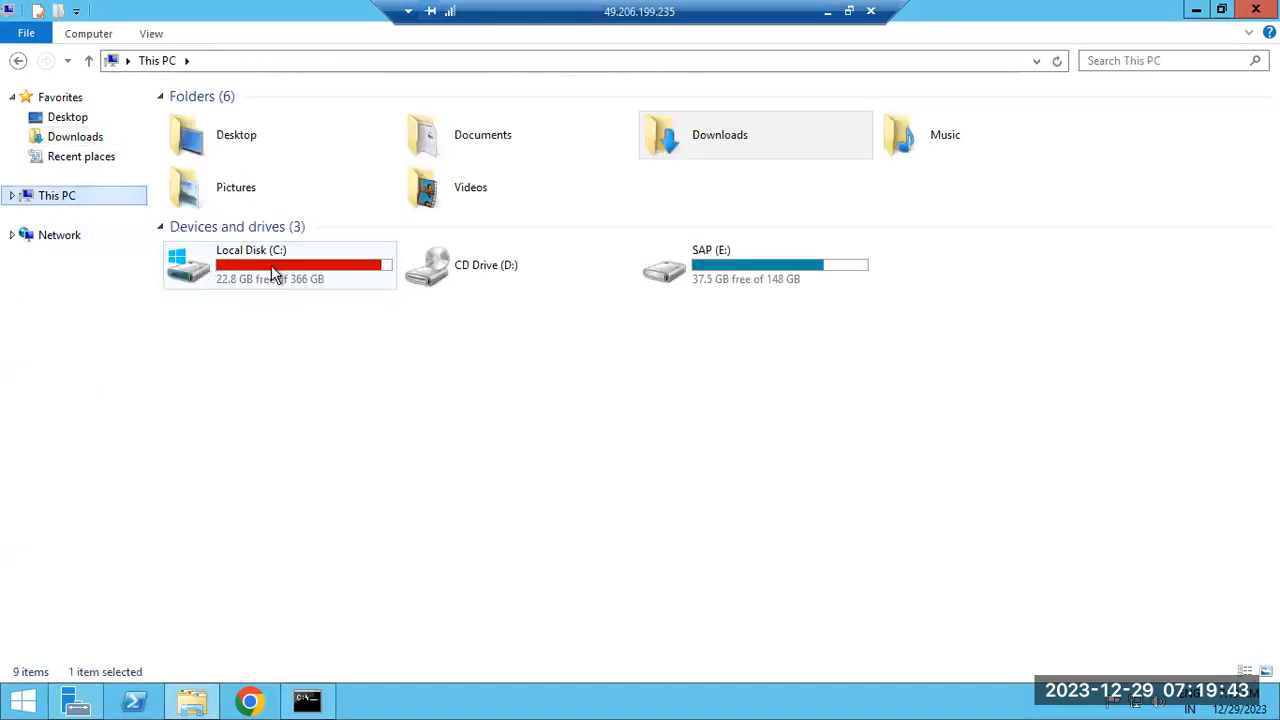
{"action": "double_click", "coordinate": [271, 263]}
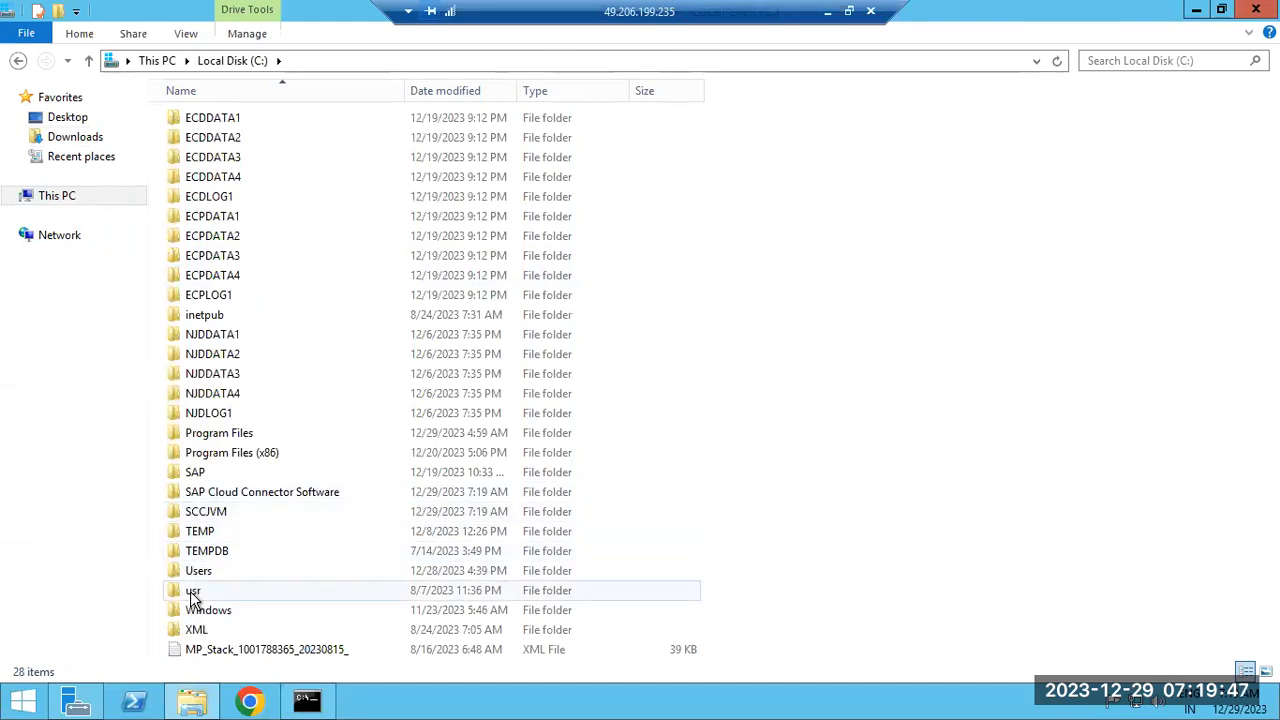
{"action": "double_click", "coordinate": [193, 596]}
{"action": "double_click", "coordinate": [196, 118]}
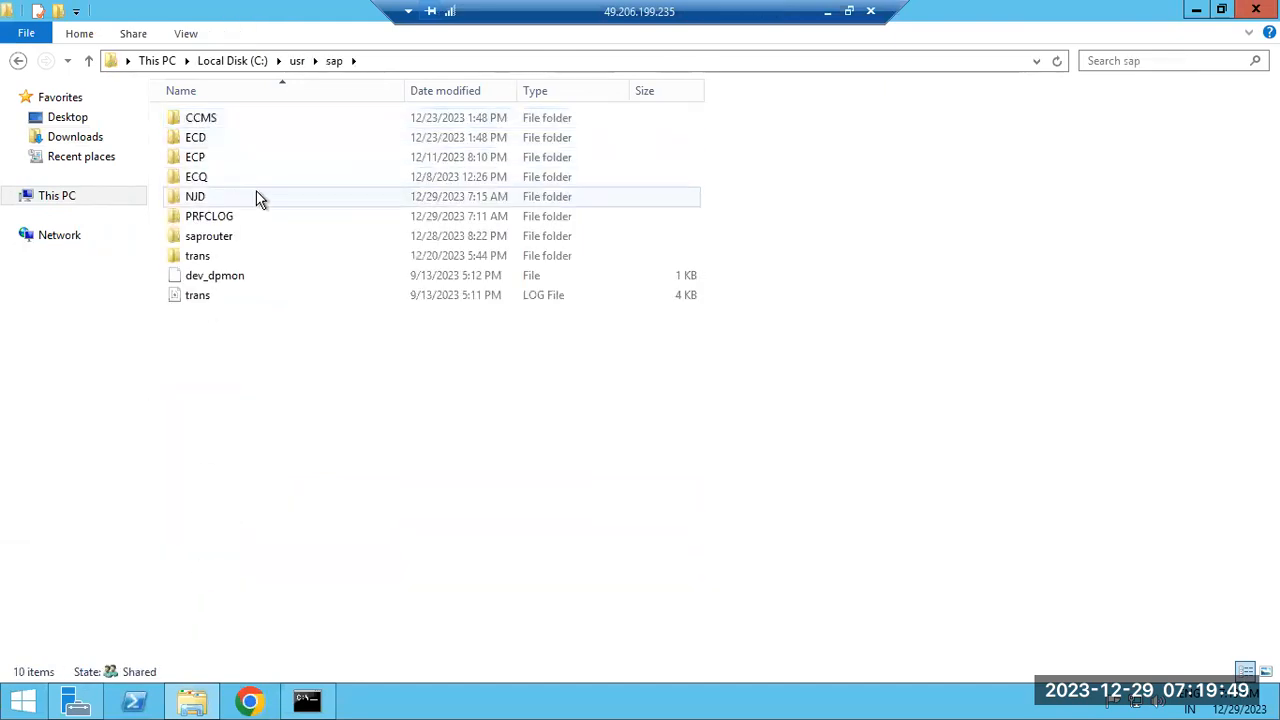
{"action": "double_click", "coordinate": [206, 197]}
{"action": "double_click", "coordinate": [207, 156]}
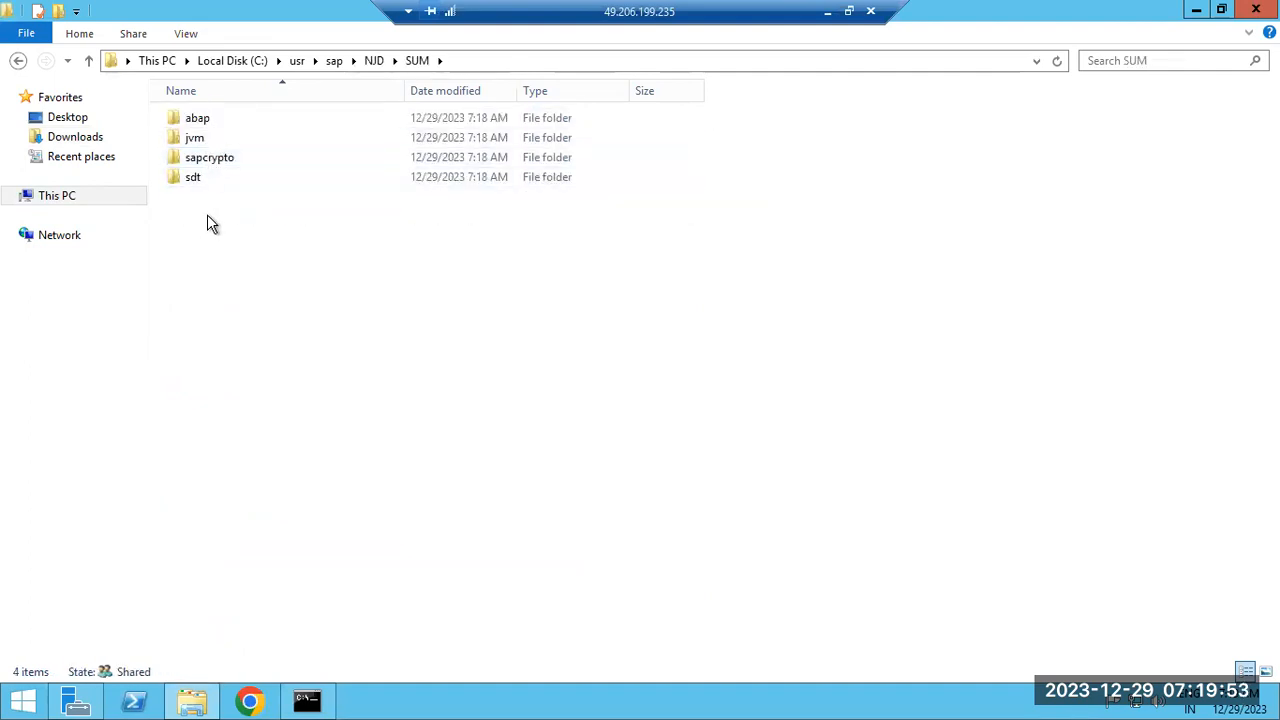
Glance at Paint, check the extraction window, then show the server desktop from the taskbar
{"action": "left_click", "coordinate": [827, 12]}
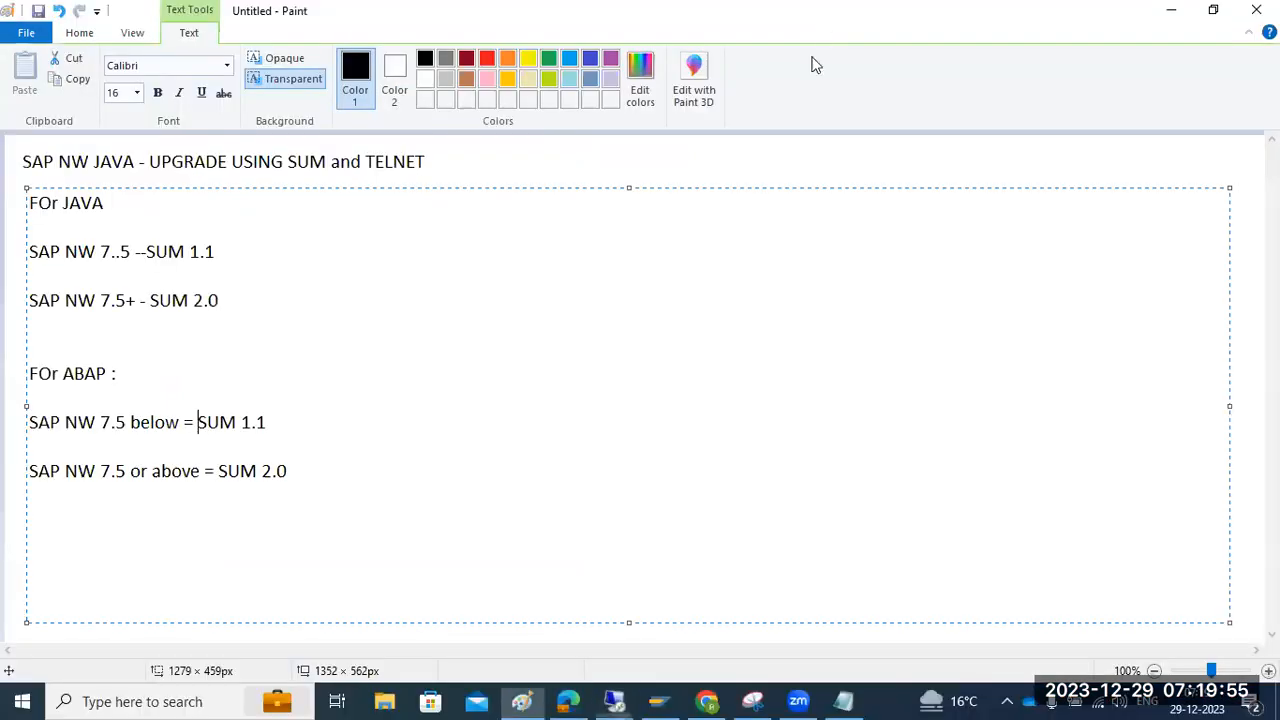
{"action": "mouse_move", "coordinate": [614, 700]}
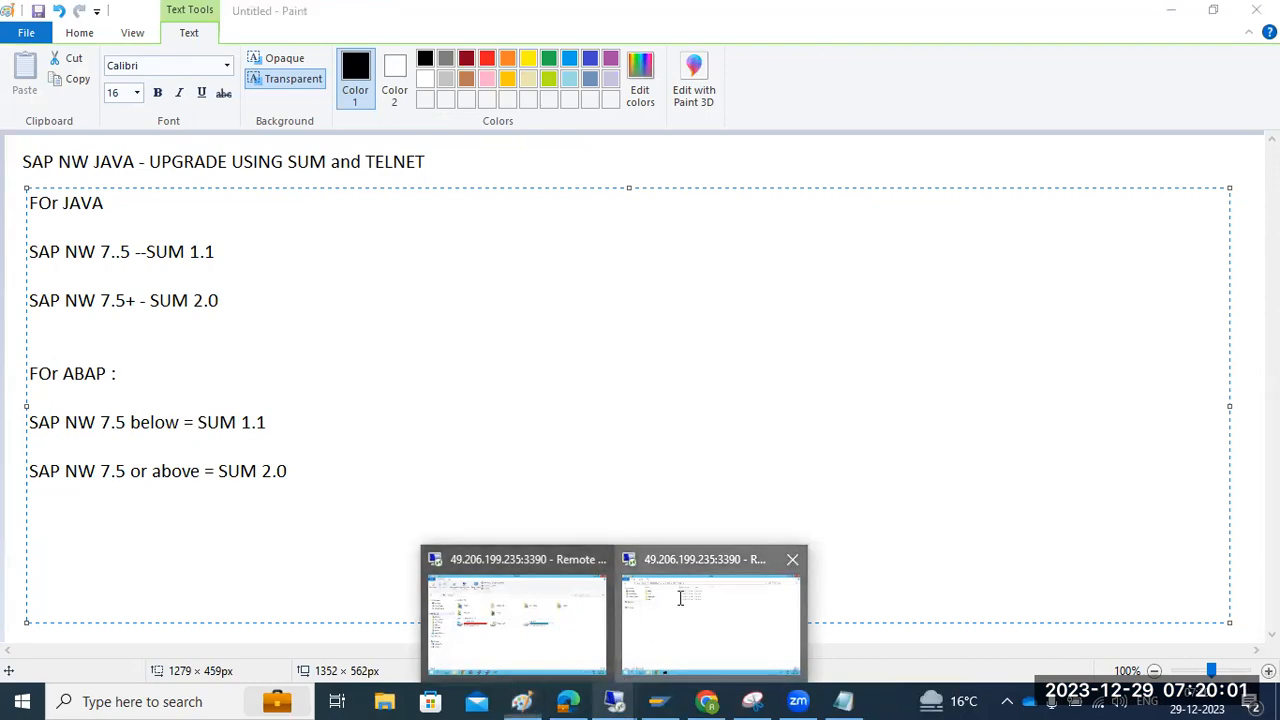
{"action": "left_click", "coordinate": [710, 620]}
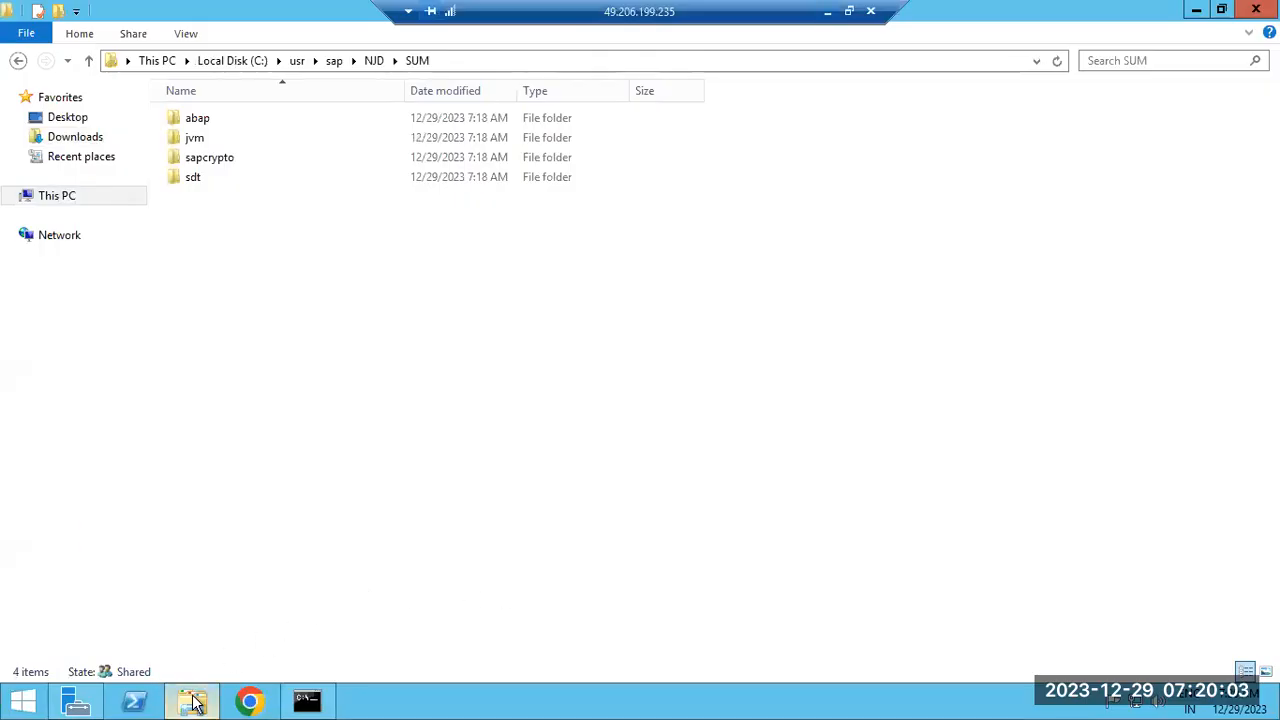
{"action": "left_click", "coordinate": [307, 700]}
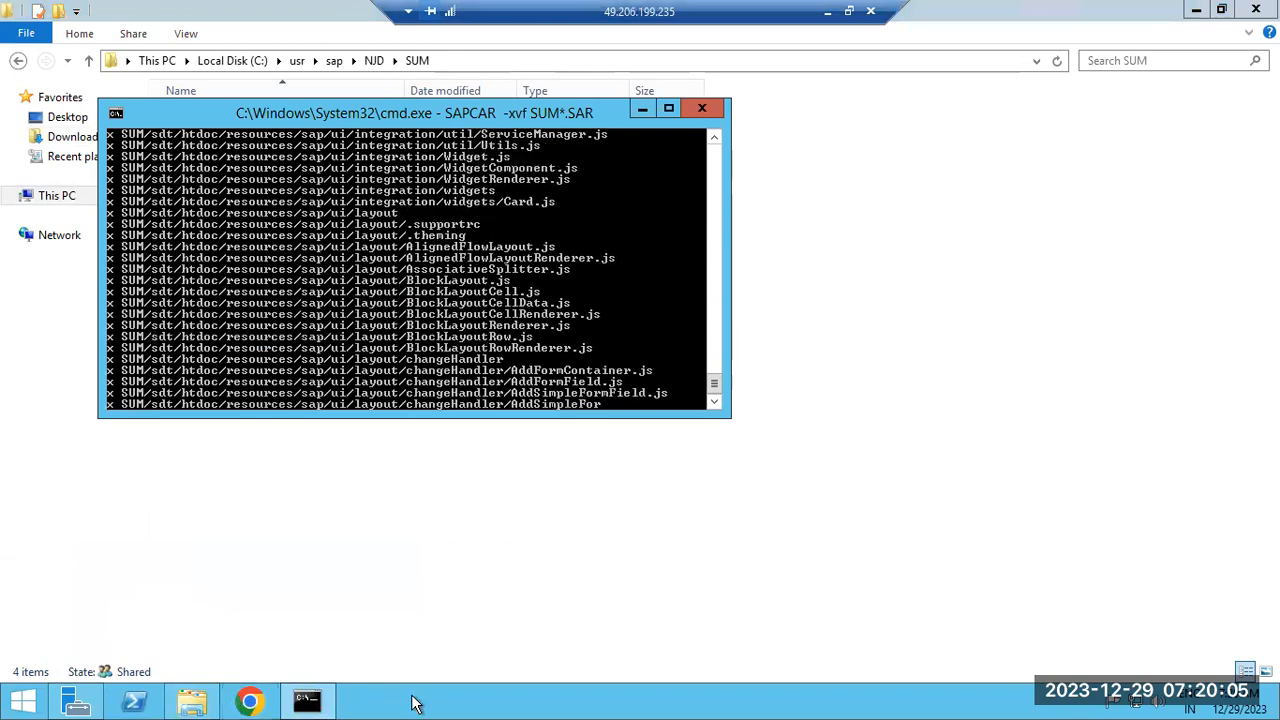
{"action": "right_click", "coordinate": [411, 697]}
{"action": "left_click", "coordinate": [455, 640]}
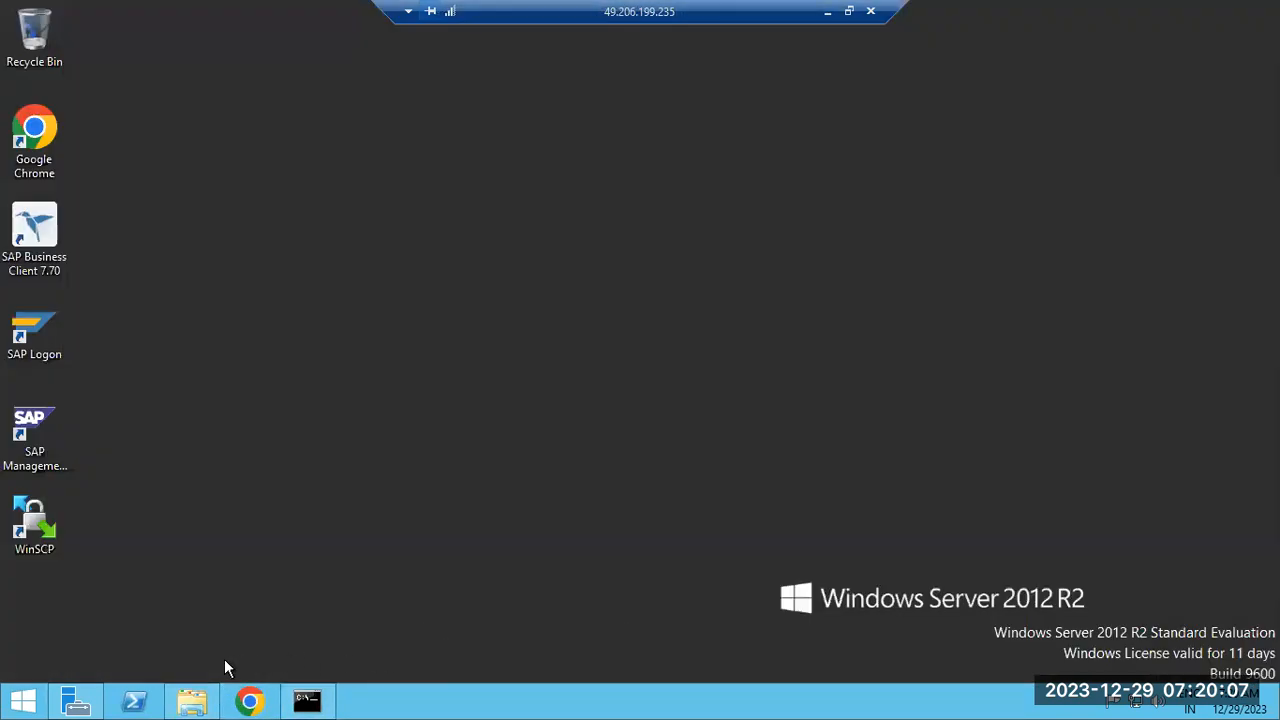
Launch SAP Management Console and expand NJD with its instances sapwindows1 41 and 40
{"action": "double_click", "coordinate": [34, 430]}
{"action": "left_click", "coordinate": [706, 384]}
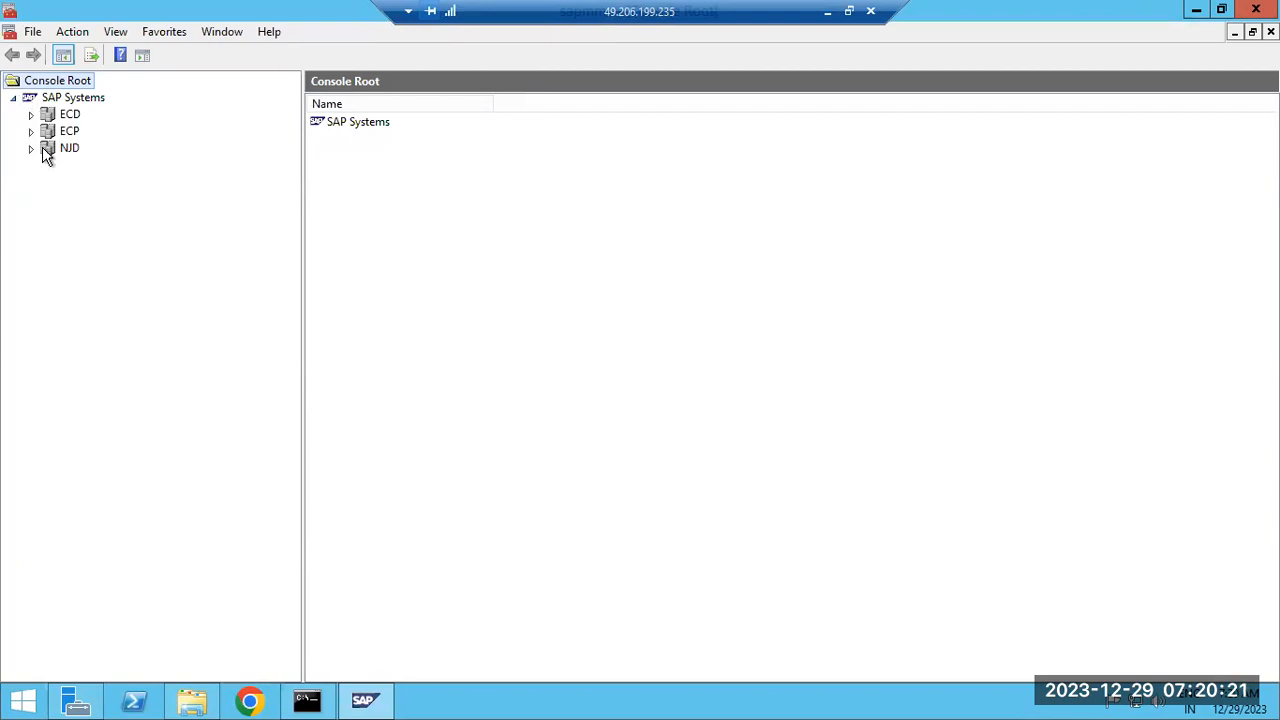
{"action": "left_click", "coordinate": [32, 149]}
{"action": "left_click", "coordinate": [48, 182]}
{"action": "left_click", "coordinate": [48, 165]}
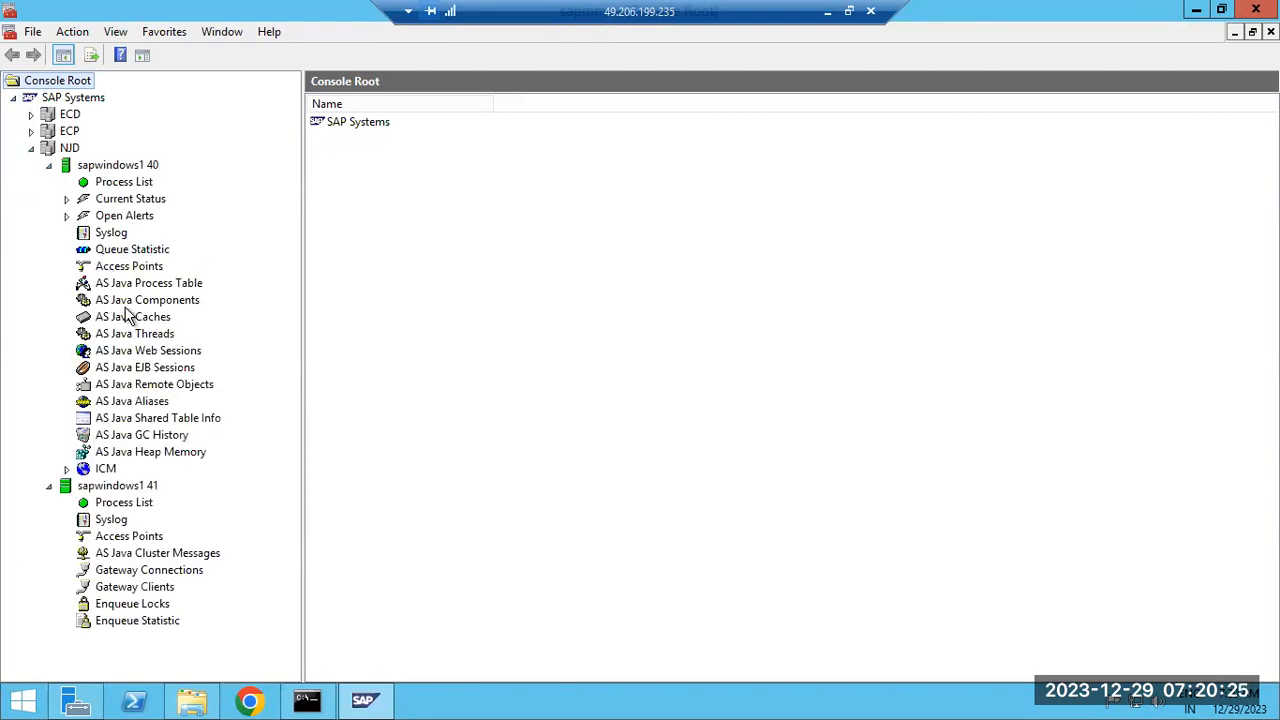
Load the Access Points of sapwindows1 40, authenticating with the OS password
{"action": "left_click", "coordinate": [128, 268]}
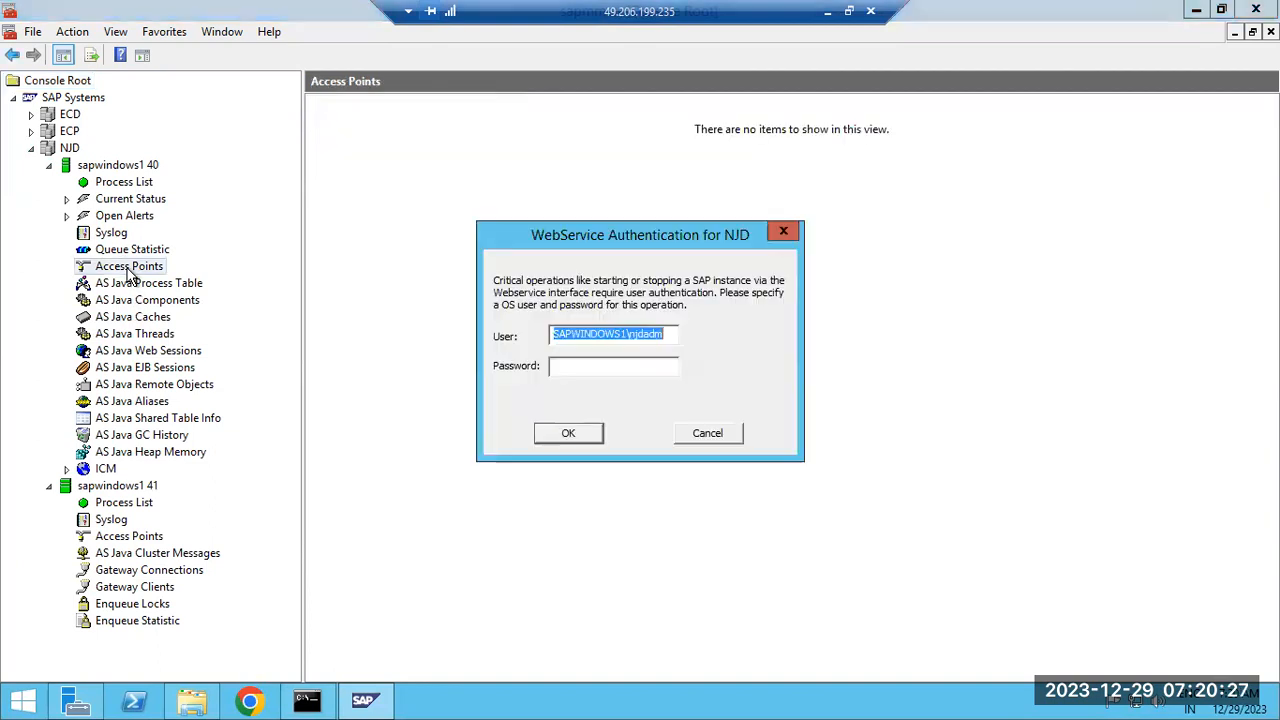
{"action": "left_click", "coordinate": [650, 369]}
{"action": "type", "text": "*******"}
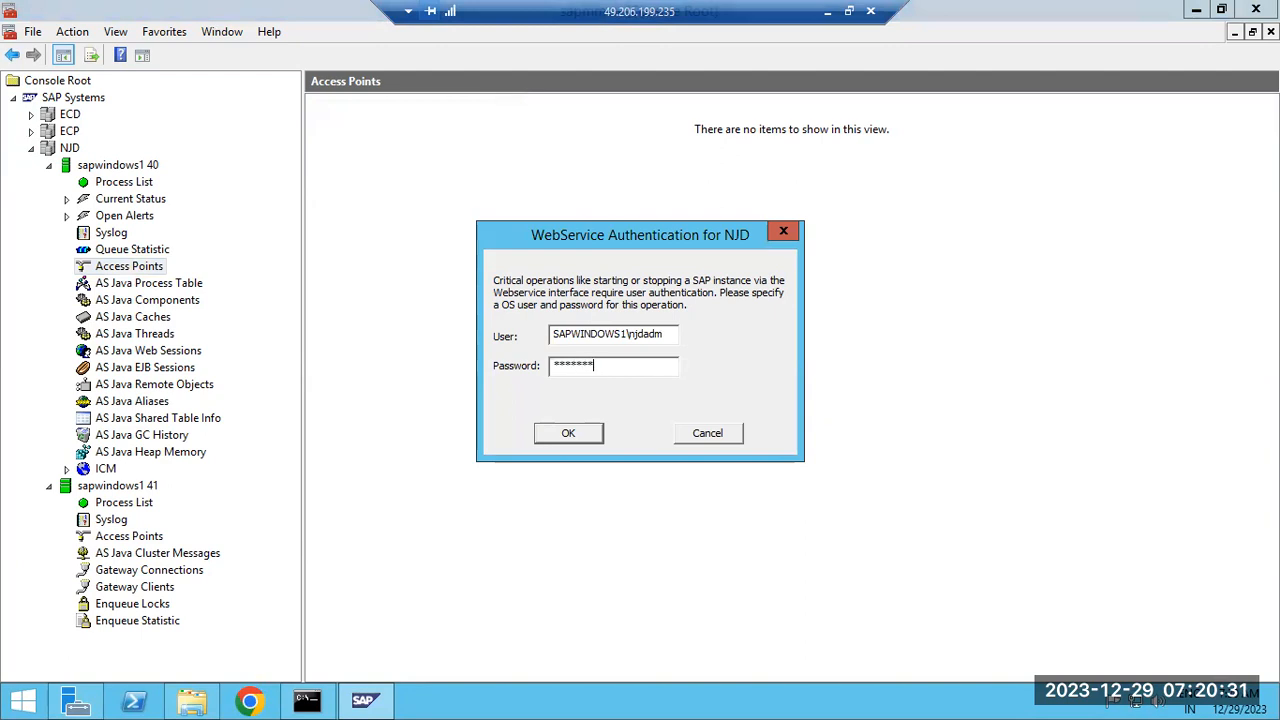
{"action": "type", "text": "*"}
{"action": "key", "text": "Return"}
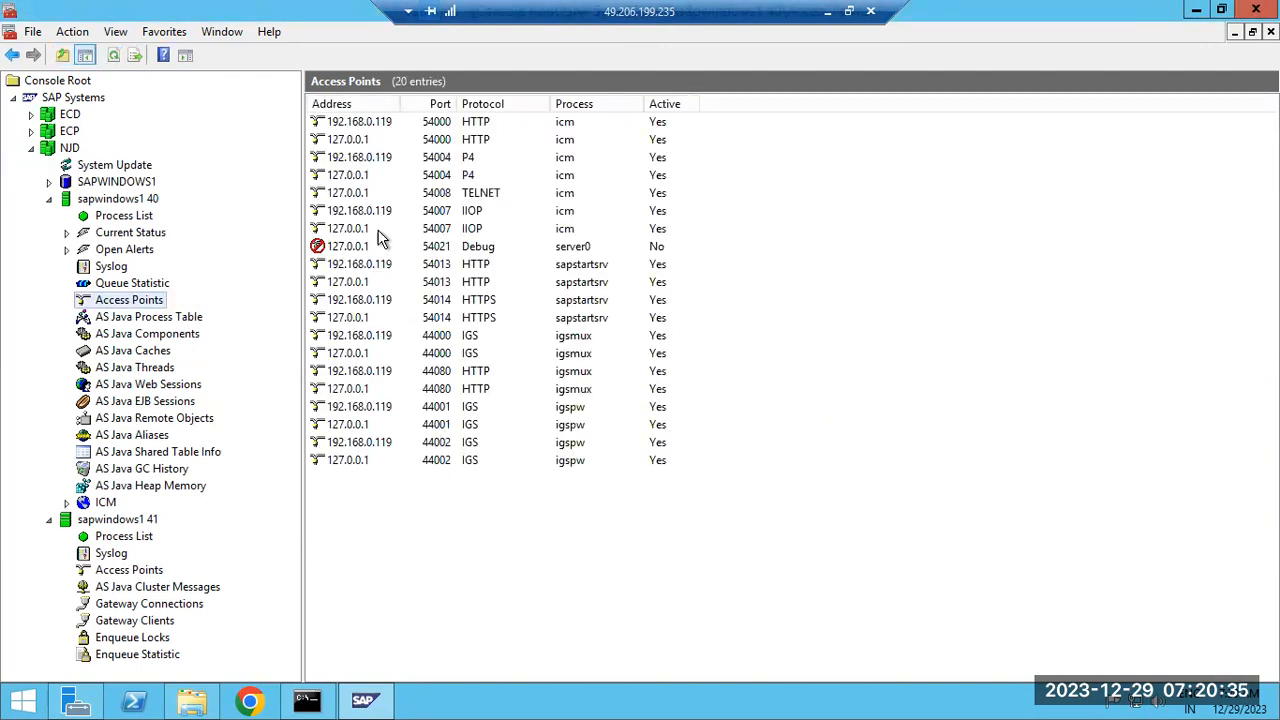
Select the TELNET access point on port 54008 and try its AS Java Telnet action
{"action": "left_click", "coordinate": [370, 196]}
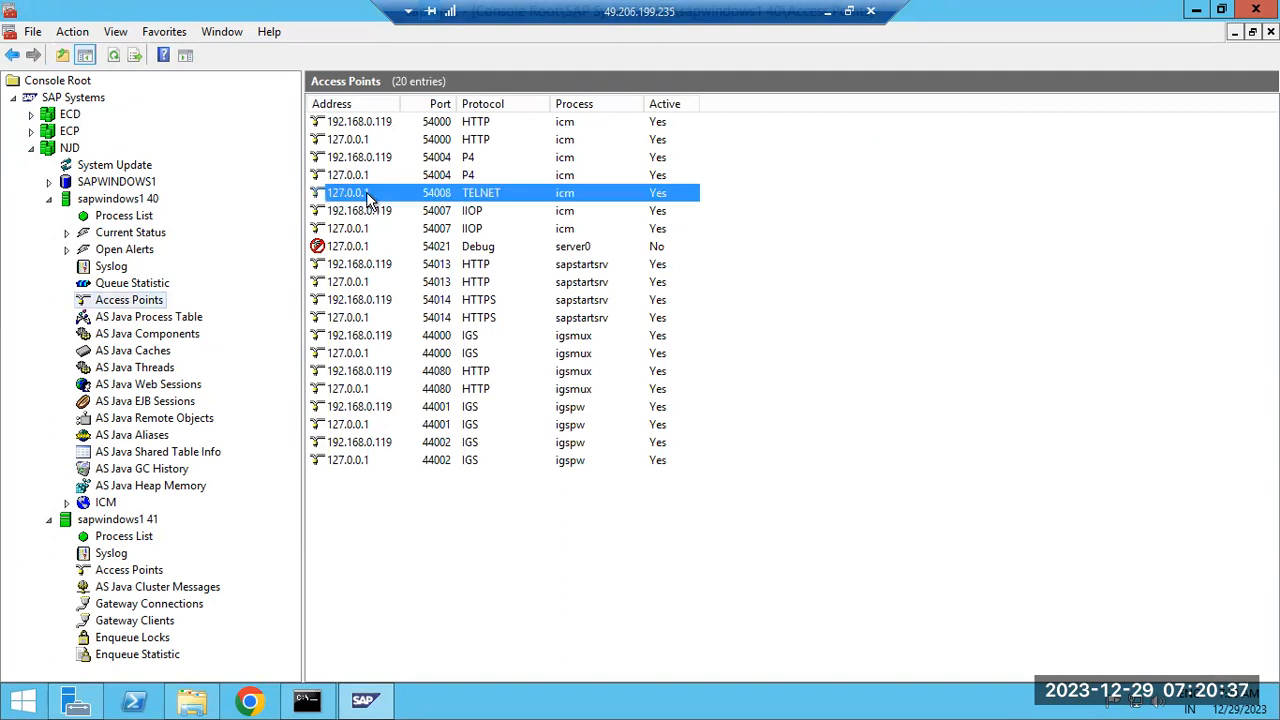
{"action": "right_click", "coordinate": [370, 196]}
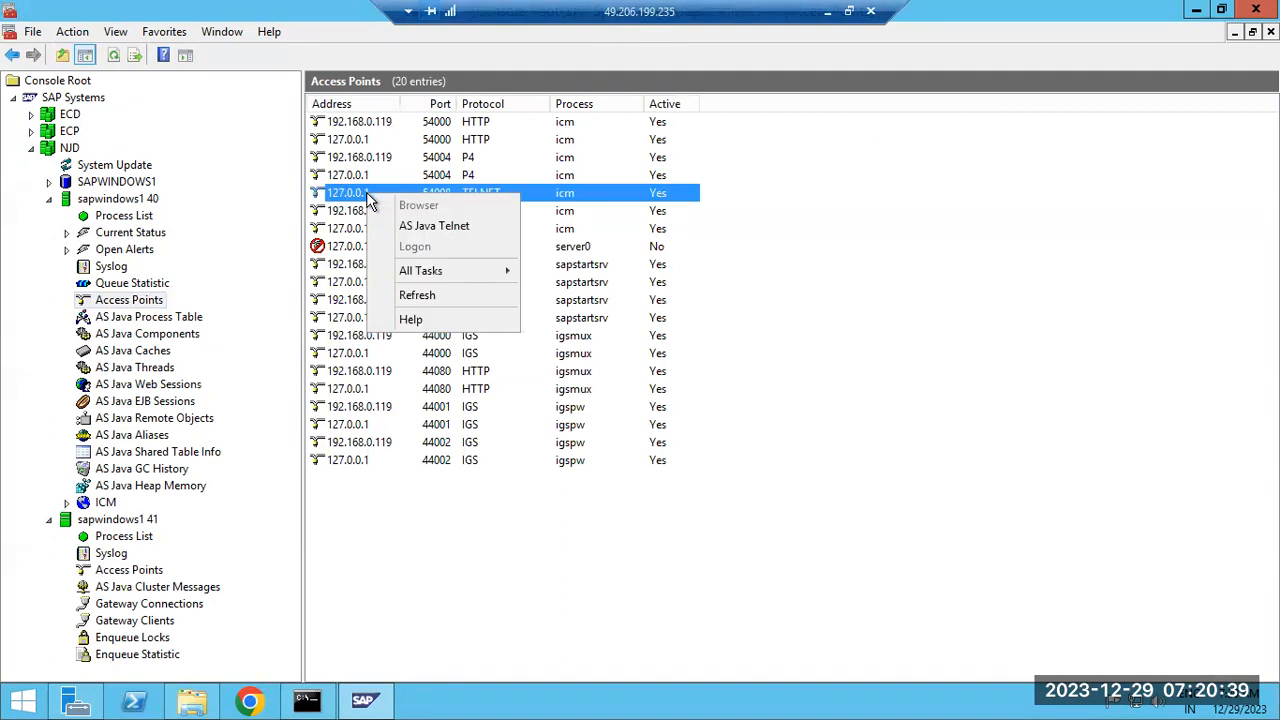
{"action": "left_click", "coordinate": [410, 229]}
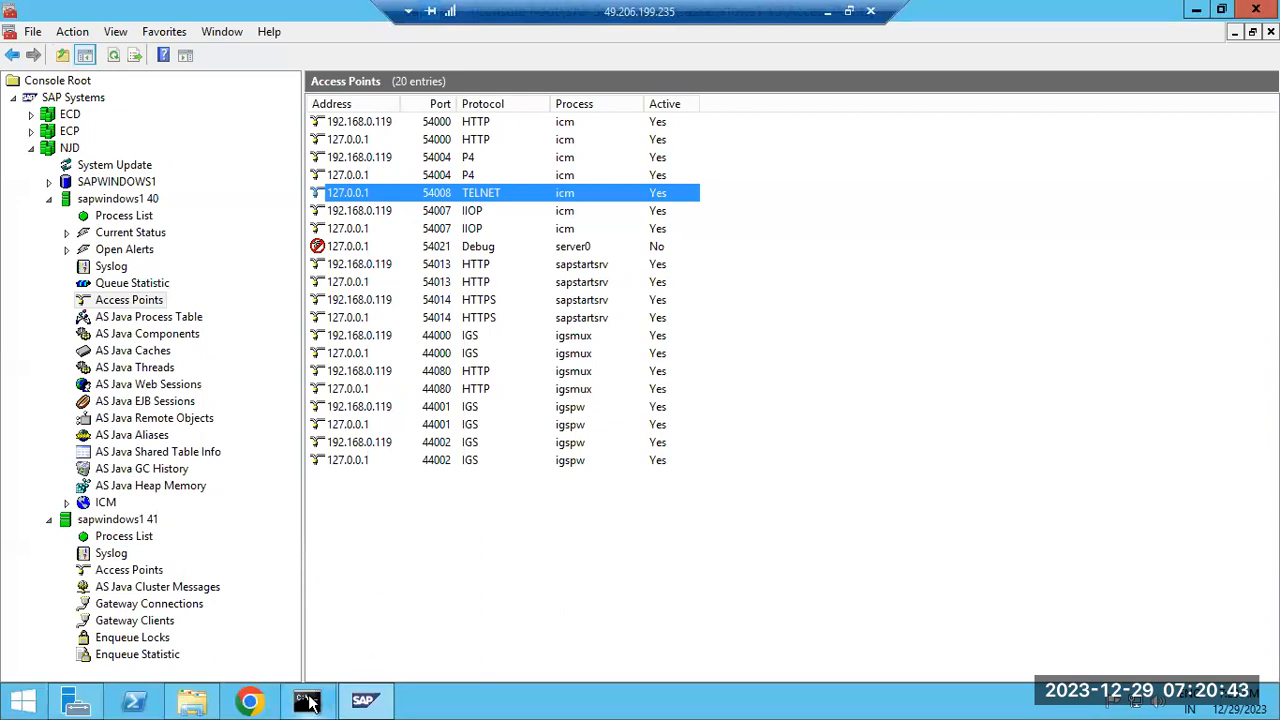
Dismiss the TELNET actions menu and return to the SAPCAR extraction Command Prompt
{"action": "right_click", "coordinate": [374, 192]}
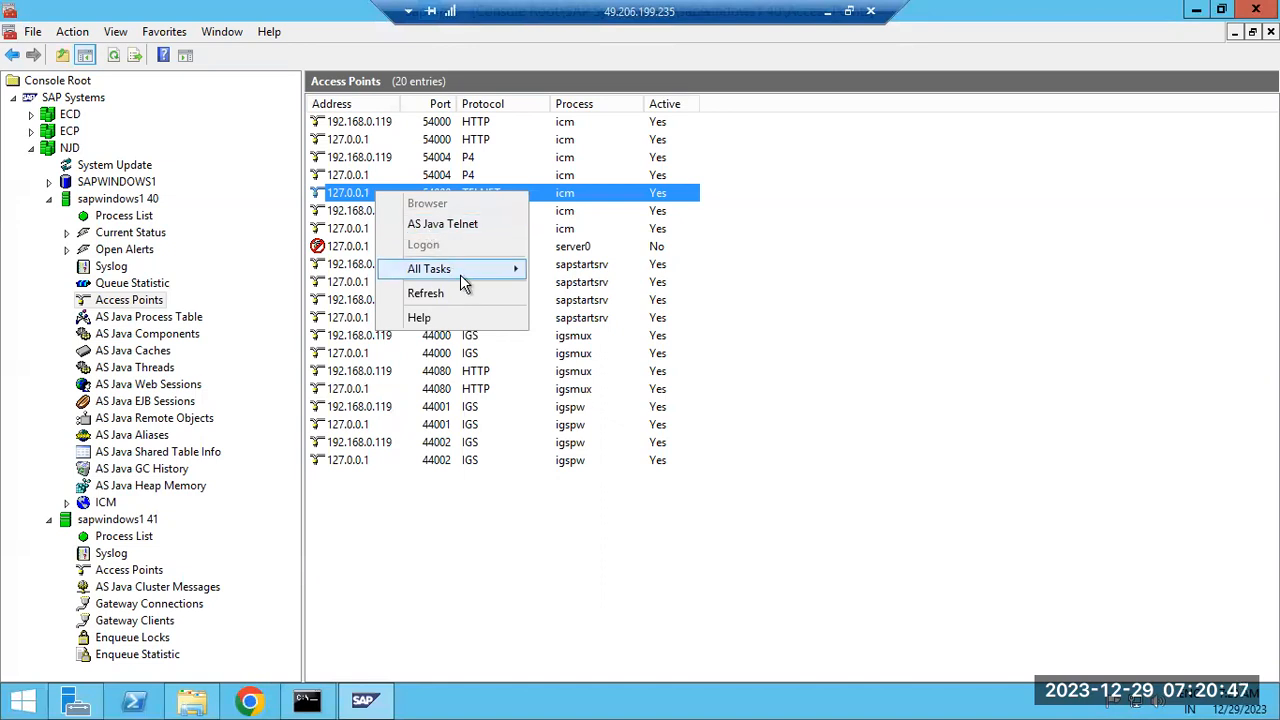
{"action": "left_click", "coordinate": [457, 222]}
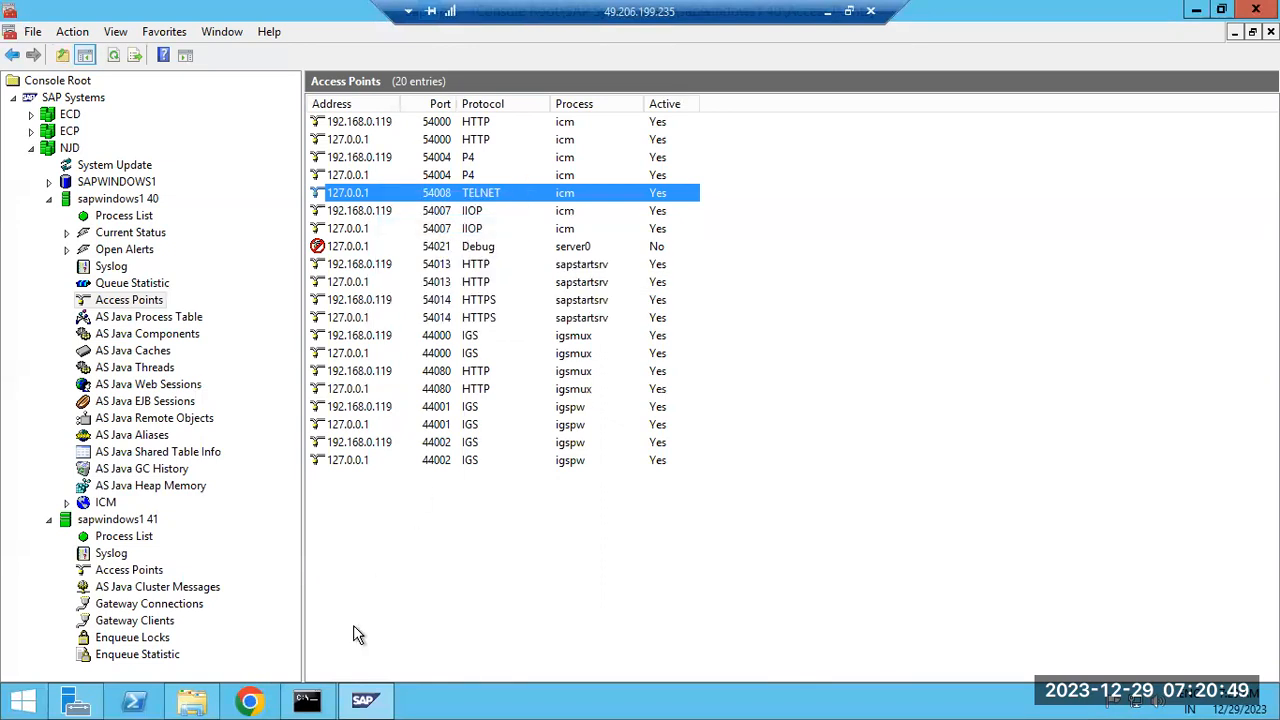
{"action": "left_click", "coordinate": [307, 700]}
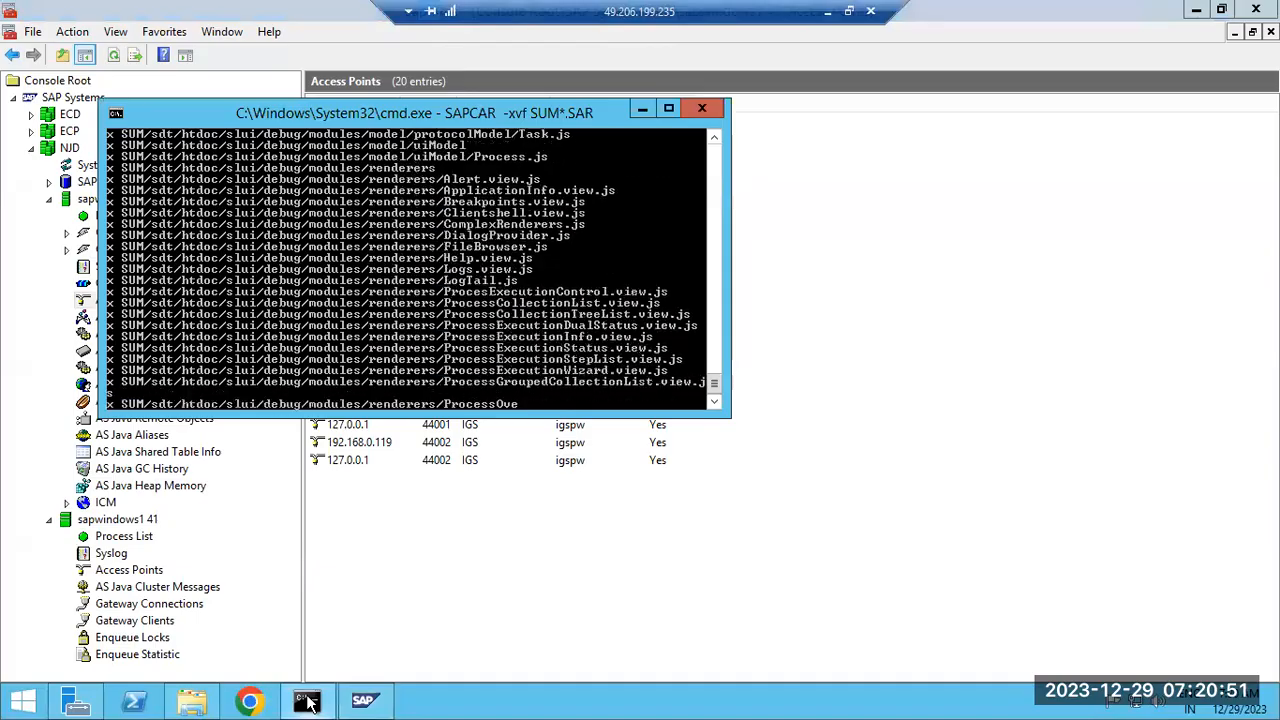
{"action": "left_click", "coordinate": [307, 700]}
{"action": "left_click", "coordinate": [24, 700]}
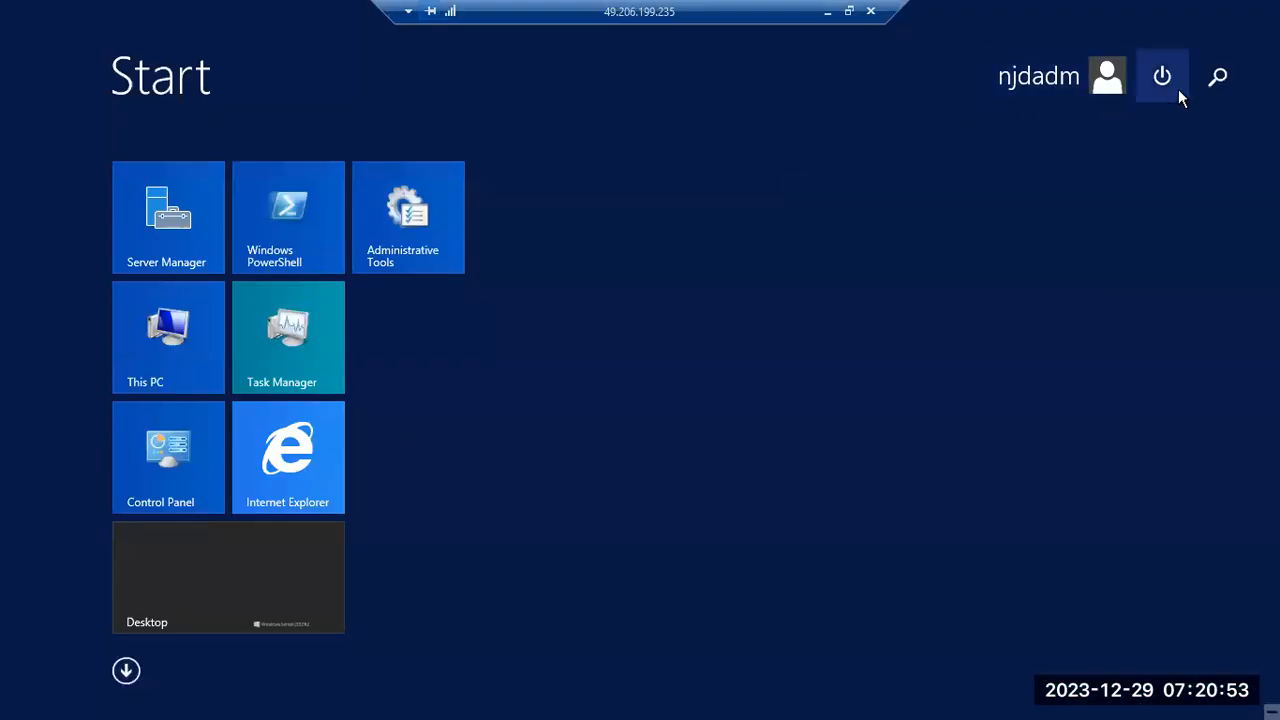
{"action": "left_click", "coordinate": [1218, 78]}
{"action": "type", "text": "cmd"}
{"action": "key", "text": "Return"}
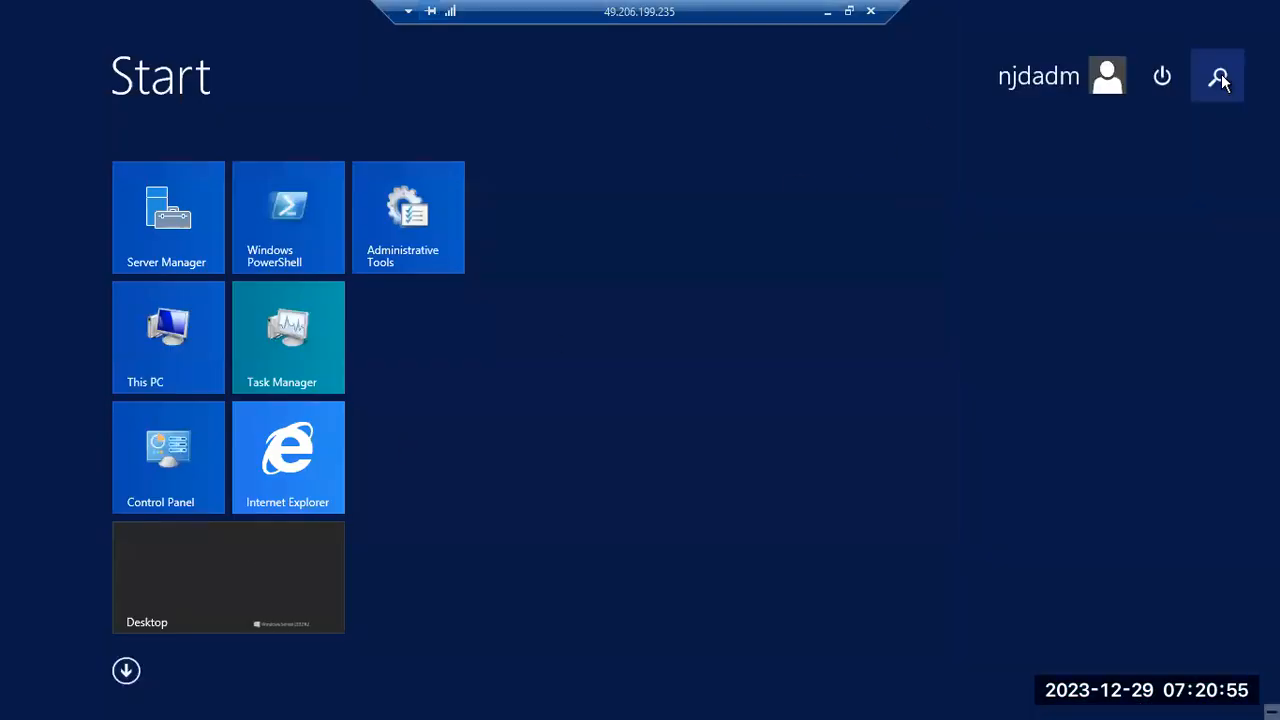
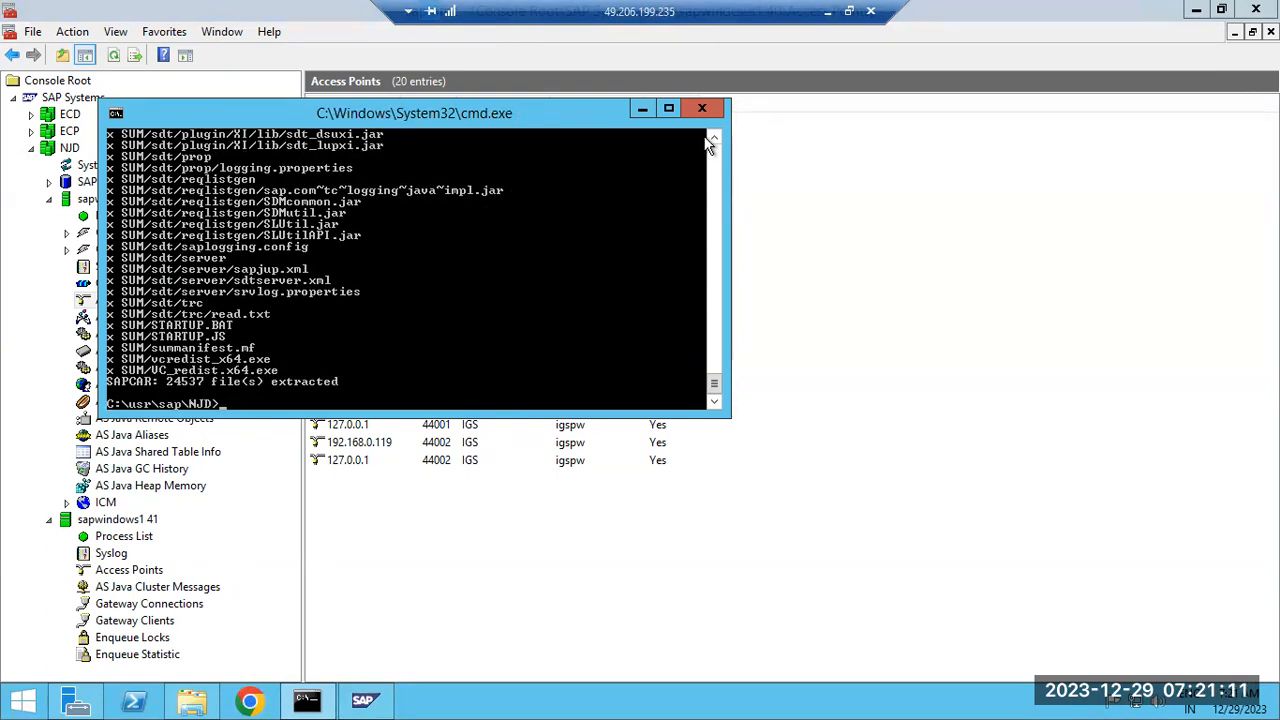
Close the extraction console and the SAP management console without saving its settings
{"action": "left_click", "coordinate": [702, 108]}
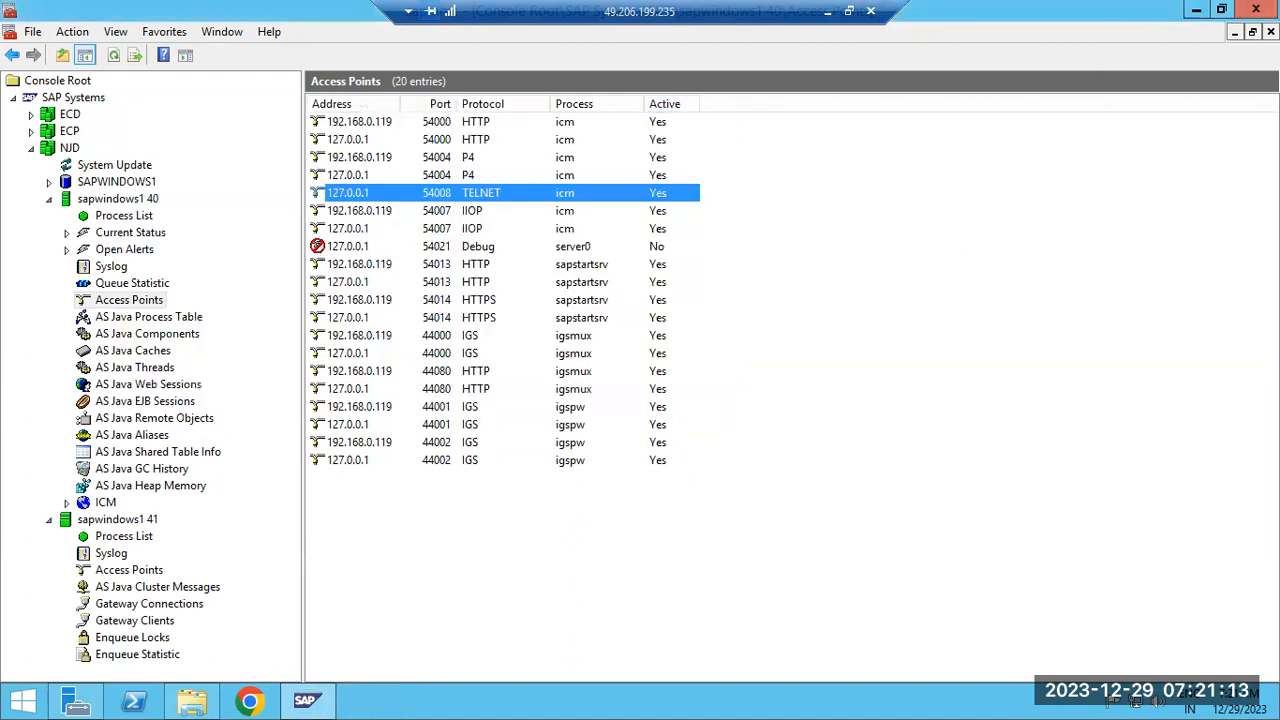
{"action": "left_click", "coordinate": [1256, 9]}
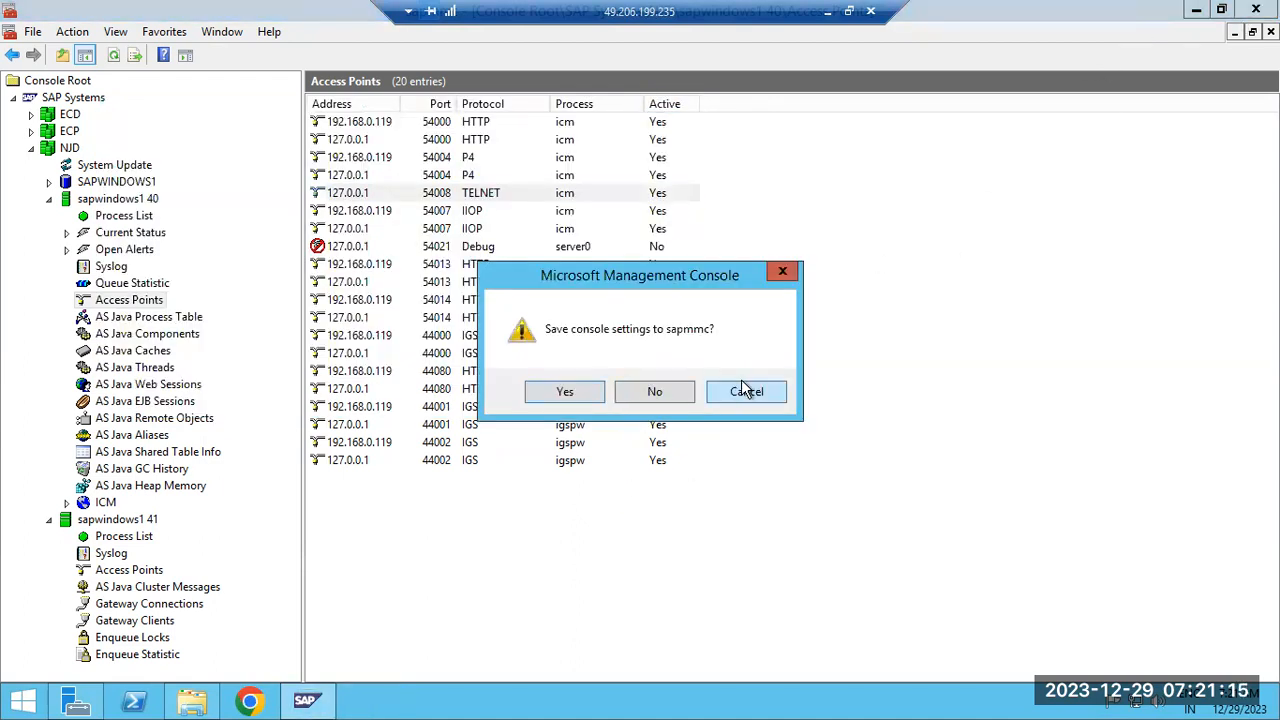
{"action": "left_click", "coordinate": [686, 396]}
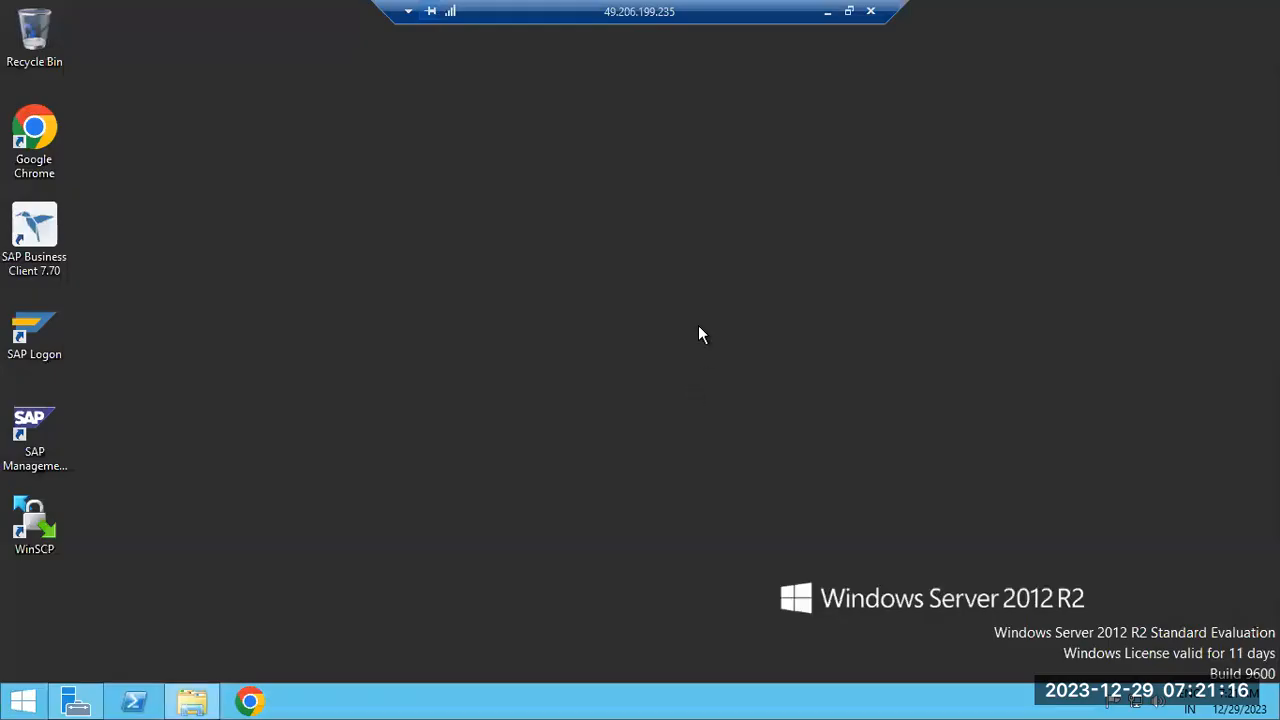
Open File Explorer at the C:\usr\sap\NJD\SUM folder
{"action": "left_click", "coordinate": [192, 701]}
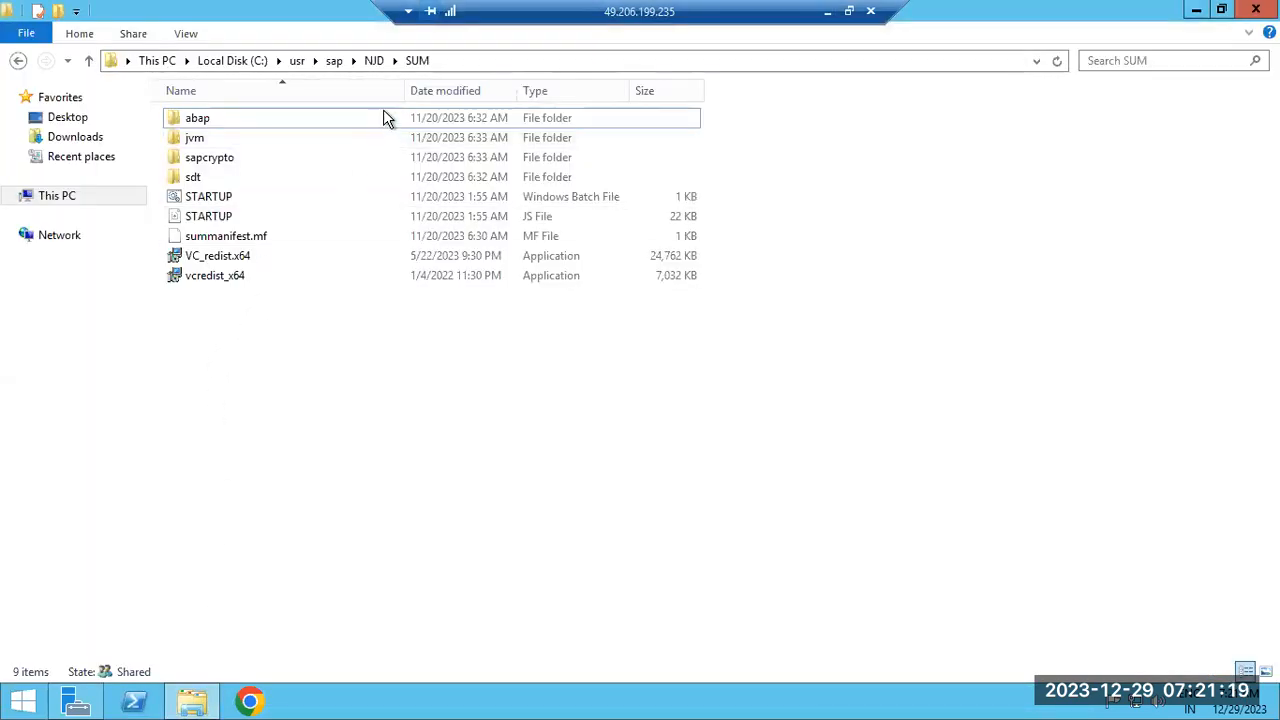
{"action": "left_click", "coordinate": [373, 60]}
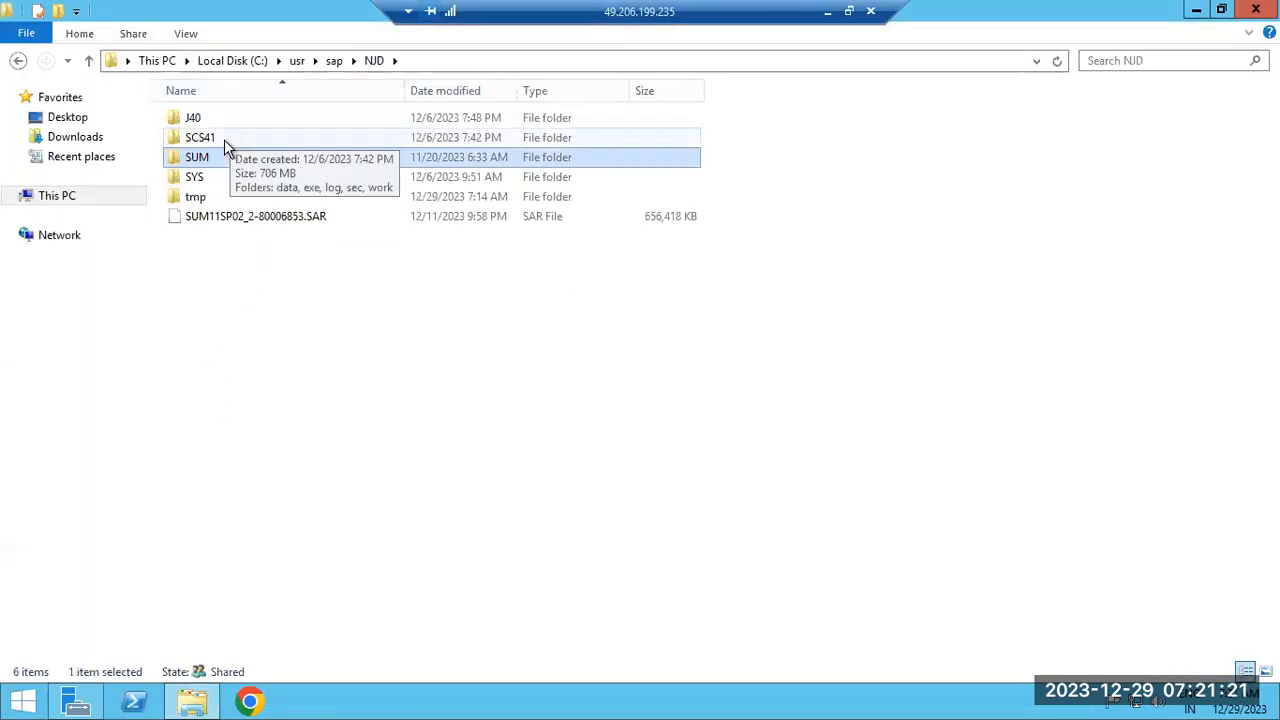
{"action": "double_click", "coordinate": [205, 157]}
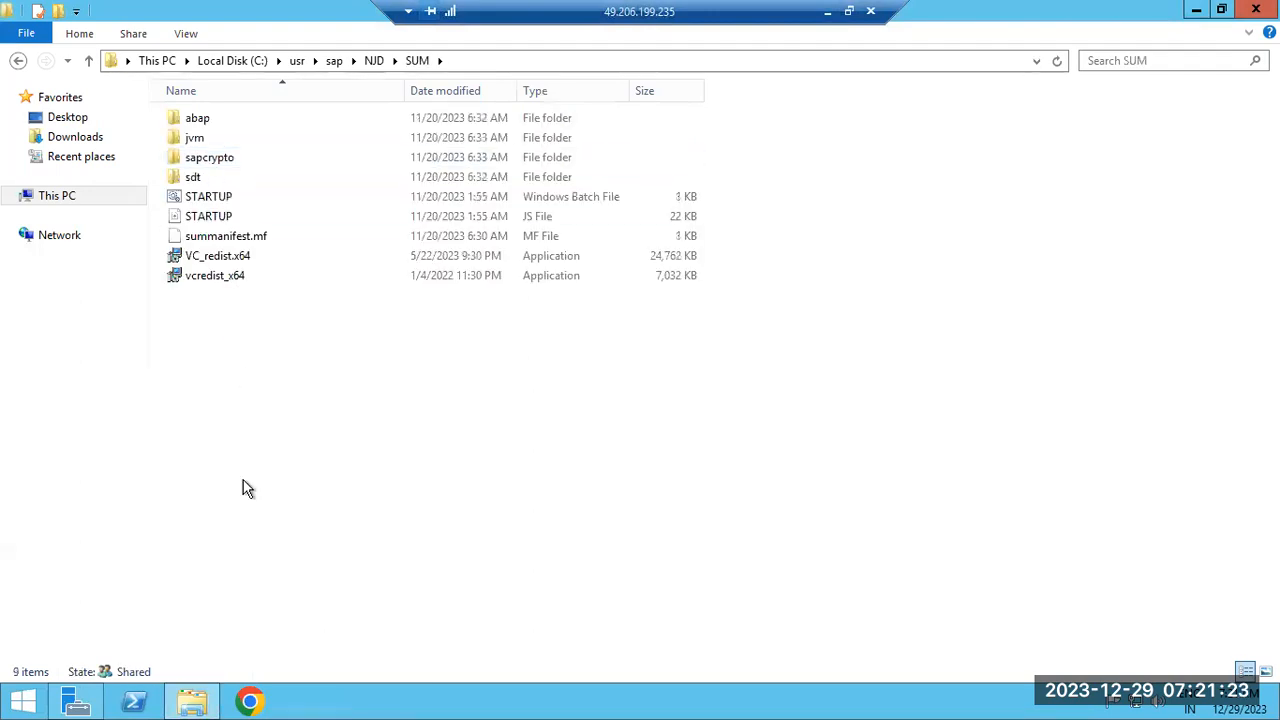
Search Start for cmd and launch Command Prompt as administrator
{"action": "left_click", "coordinate": [30, 700]}
{"action": "left_click", "coordinate": [1221, 80]}
{"action": "type", "text": "cmd"}
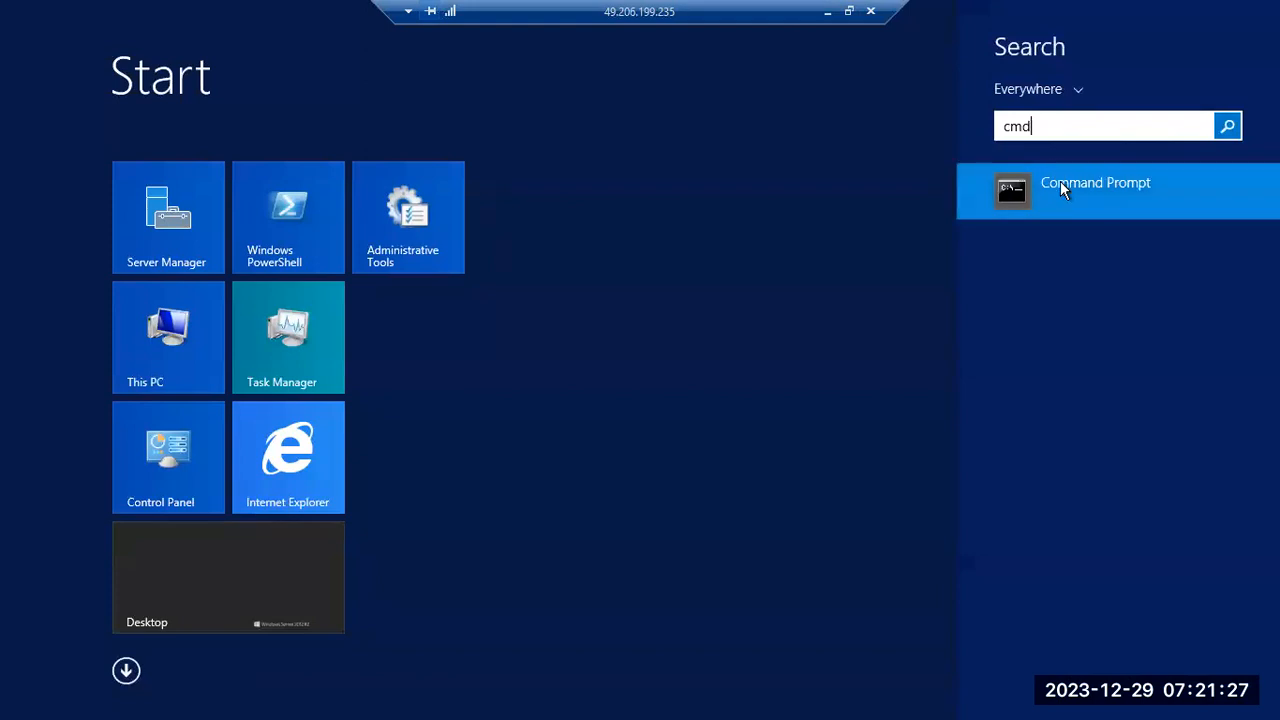
{"action": "right_click", "coordinate": [1066, 187]}
{"action": "left_click", "coordinate": [1093, 340]}
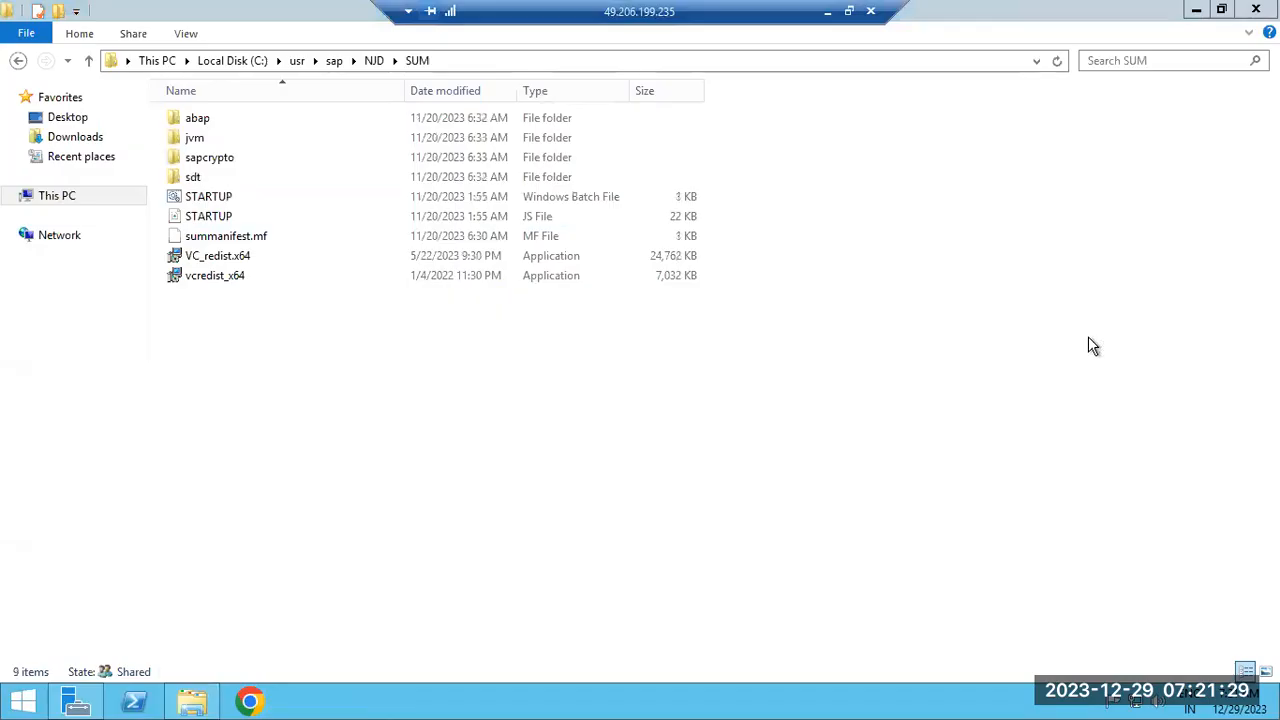
Approve the admin prompt and change directory to the copied C:\usr\sap\NJD\SUM path
{"action": "left_click", "coordinate": [732, 383]}
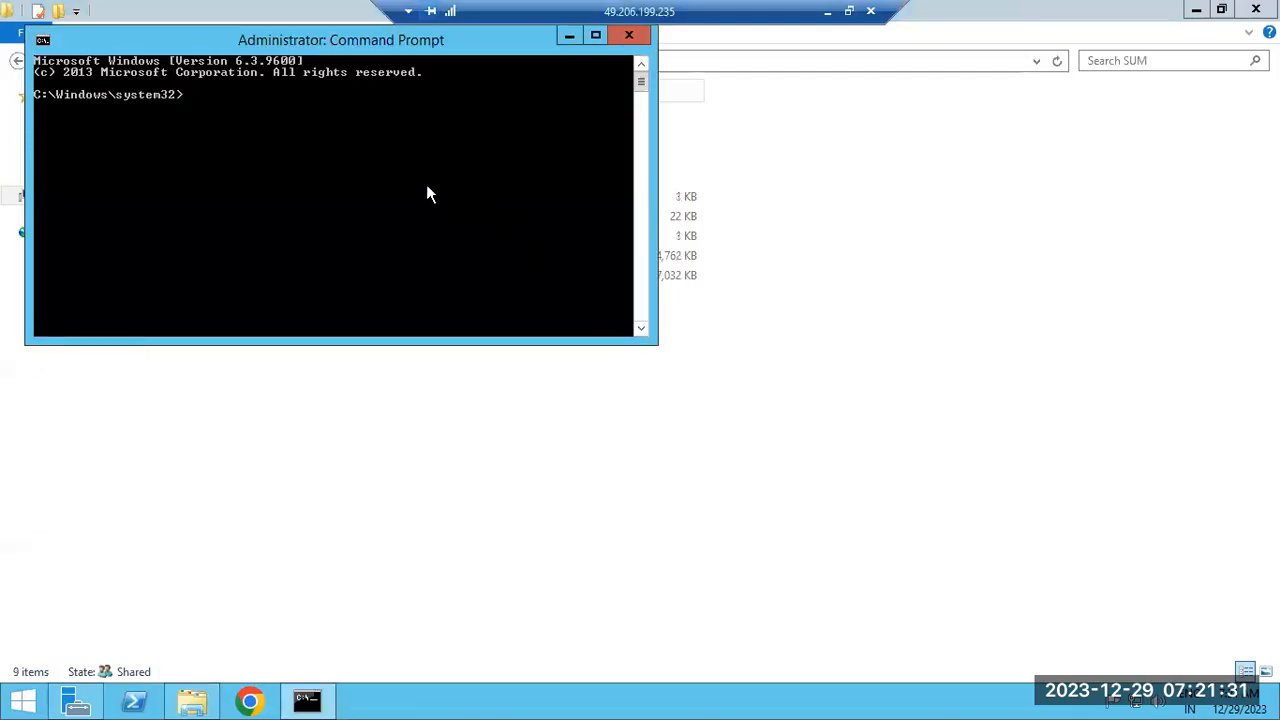
{"action": "left_click", "coordinate": [428, 510]}
{"action": "left_click", "coordinate": [451, 62]}
{"action": "key", "text": "super+c"}
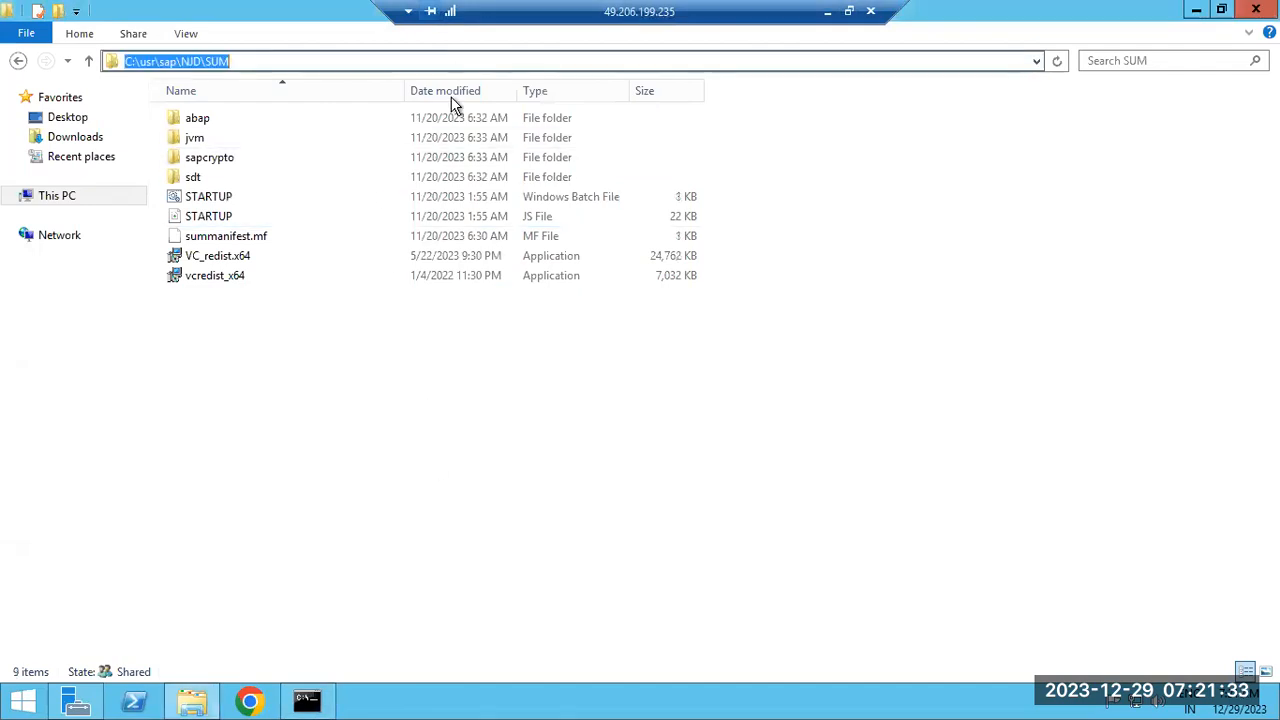
{"action": "left_click", "coordinate": [307, 700]}
{"action": "type", "text": "cd"}
{"action": "right_click", "coordinate": [352, 170]}
{"action": "left_click", "coordinate": [392, 222]}
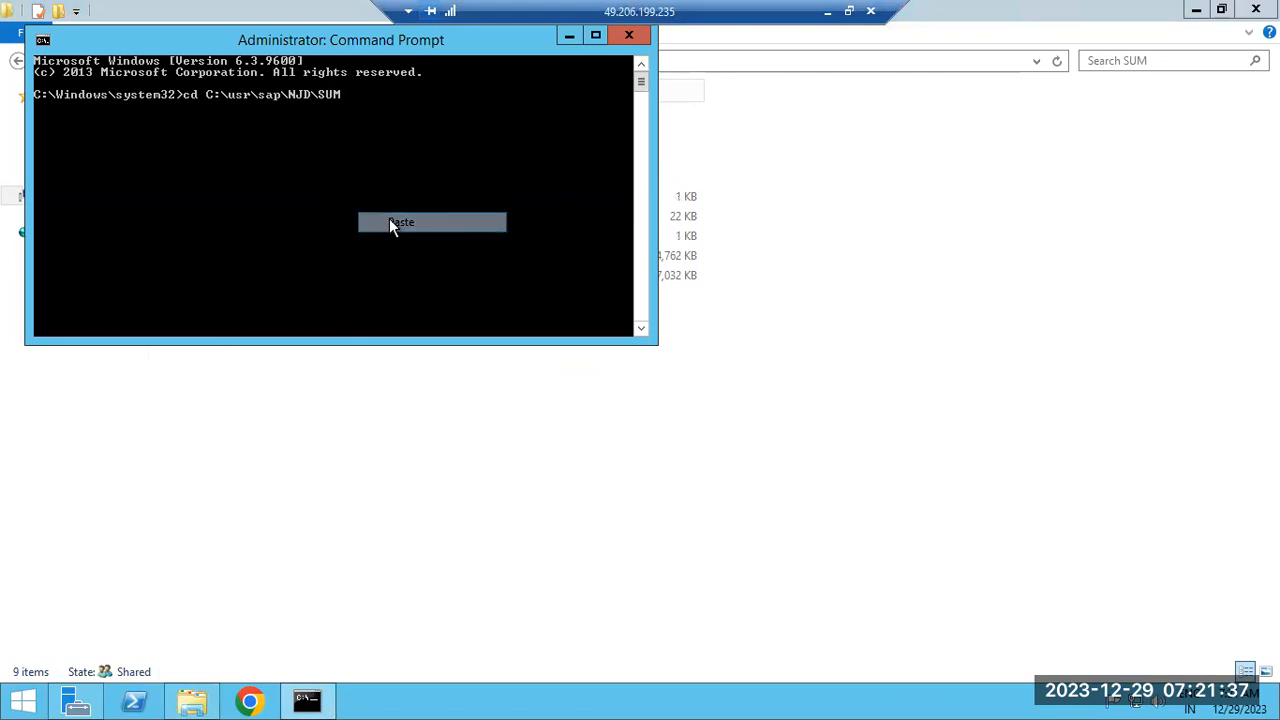
{"action": "key", "text": "Return"}
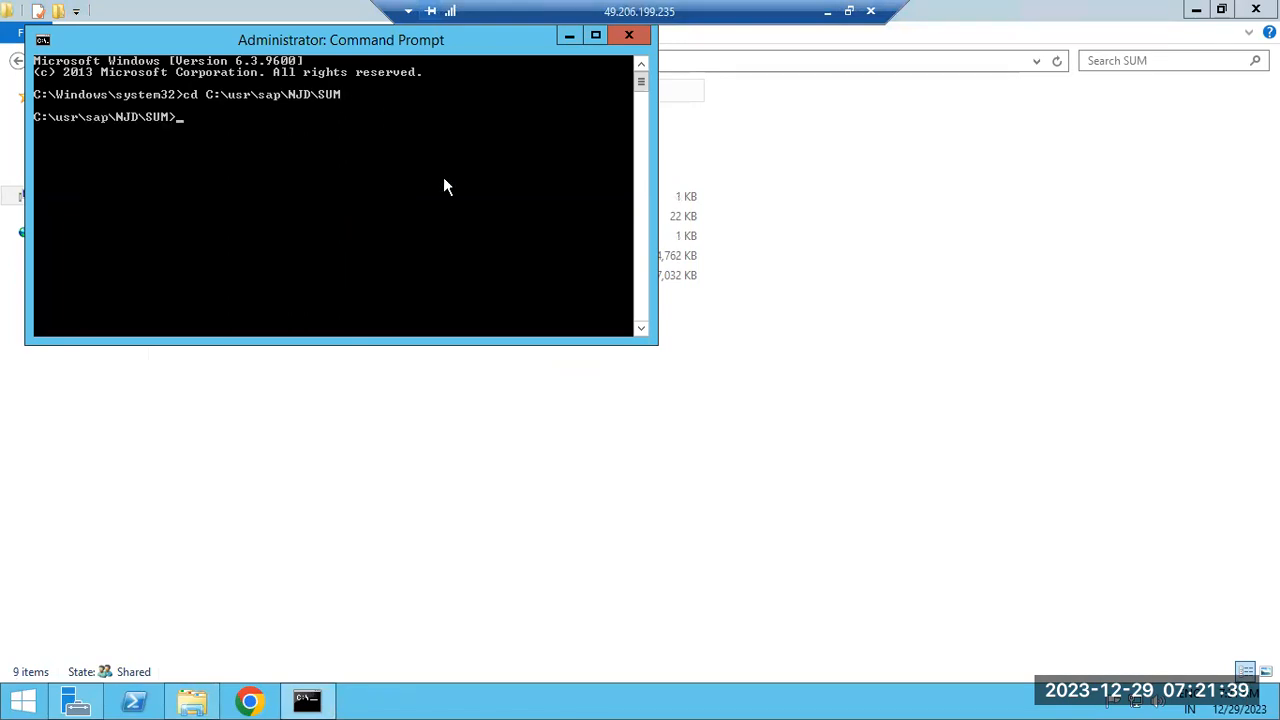
Run STARTUP confighostagent NJD from the SUM folder
{"action": "left_click_drag", "start_coordinate": [408, 42], "coordinate": [734, 250]}
{"action": "type", "text": "SUMSTART"}
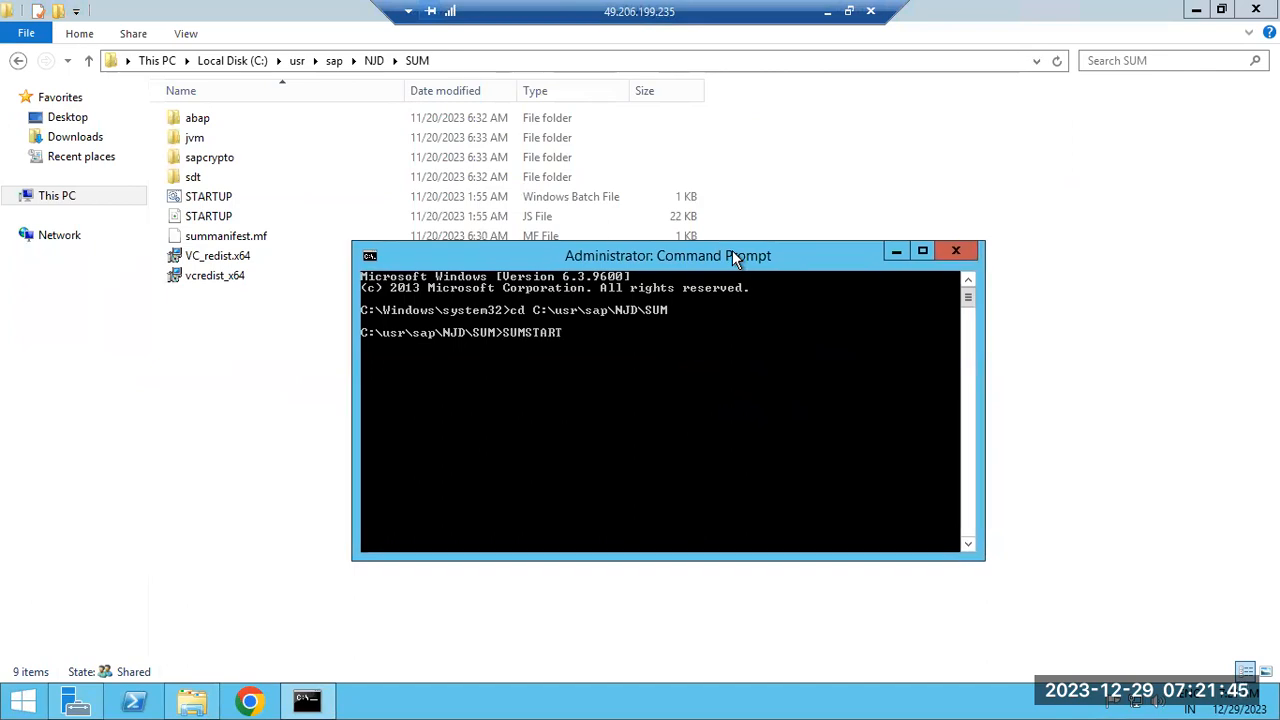
{"action": "key", "text": "BackSpace"}
{"action": "key", "text": "BackSpace"}
{"action": "key", "text": "BackSpace"}
{"action": "type", "text": "STAR"}
{"action": "type", "text": "TUP confighostagent NJD"}
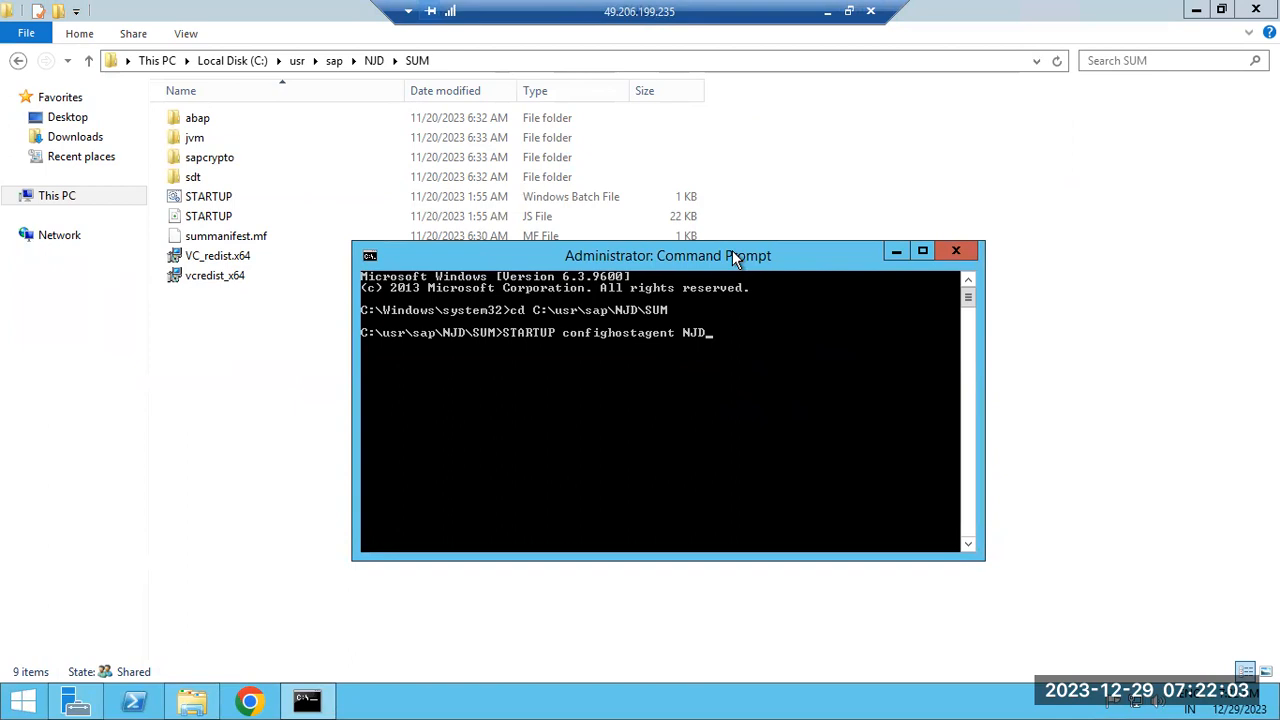
{"action": "key", "text": "Return"}
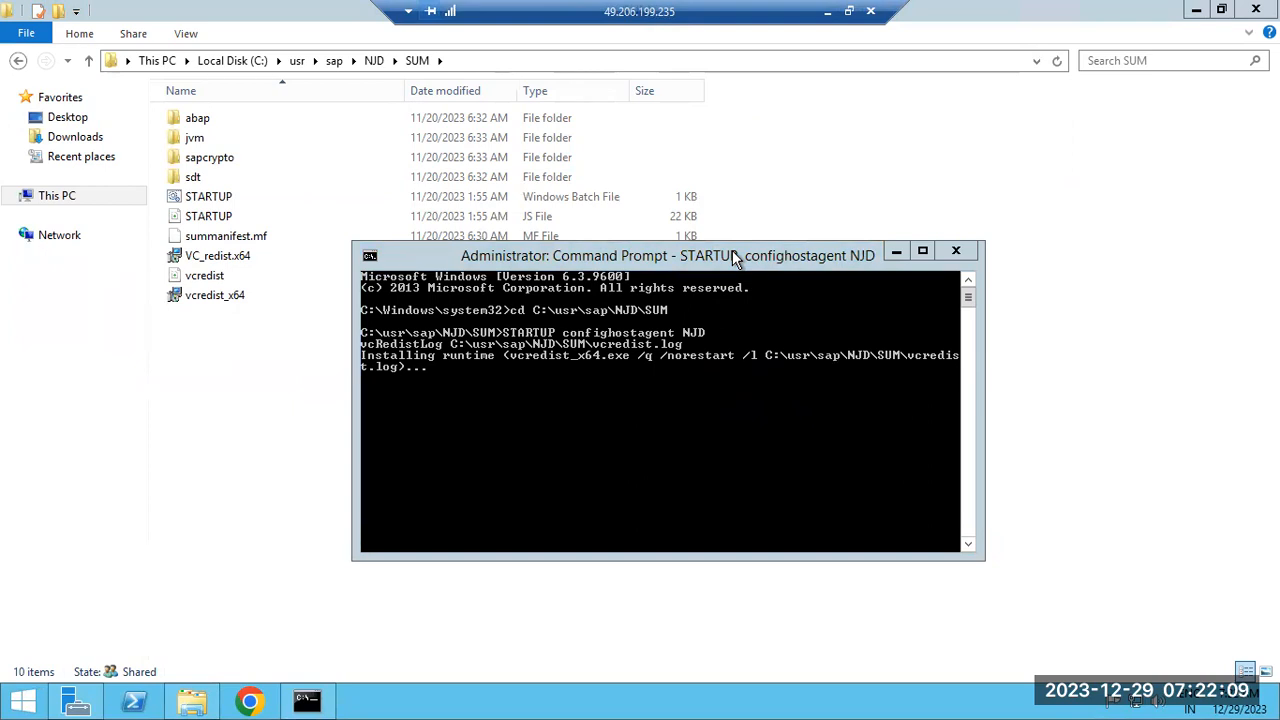
Mark and copy the SUM Java URL from the host agent output, then open Chrome
{"action": "left_click", "coordinate": [733, 255]}
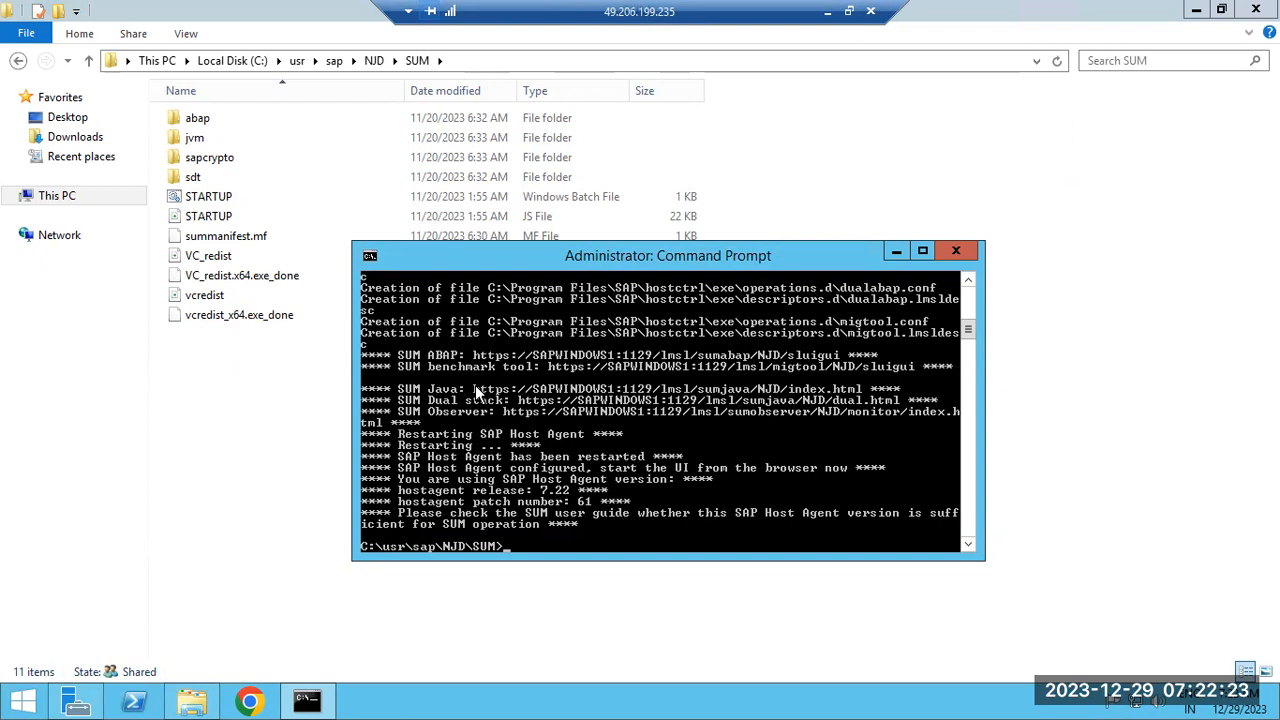
{"action": "left_click", "coordinate": [370, 256]}
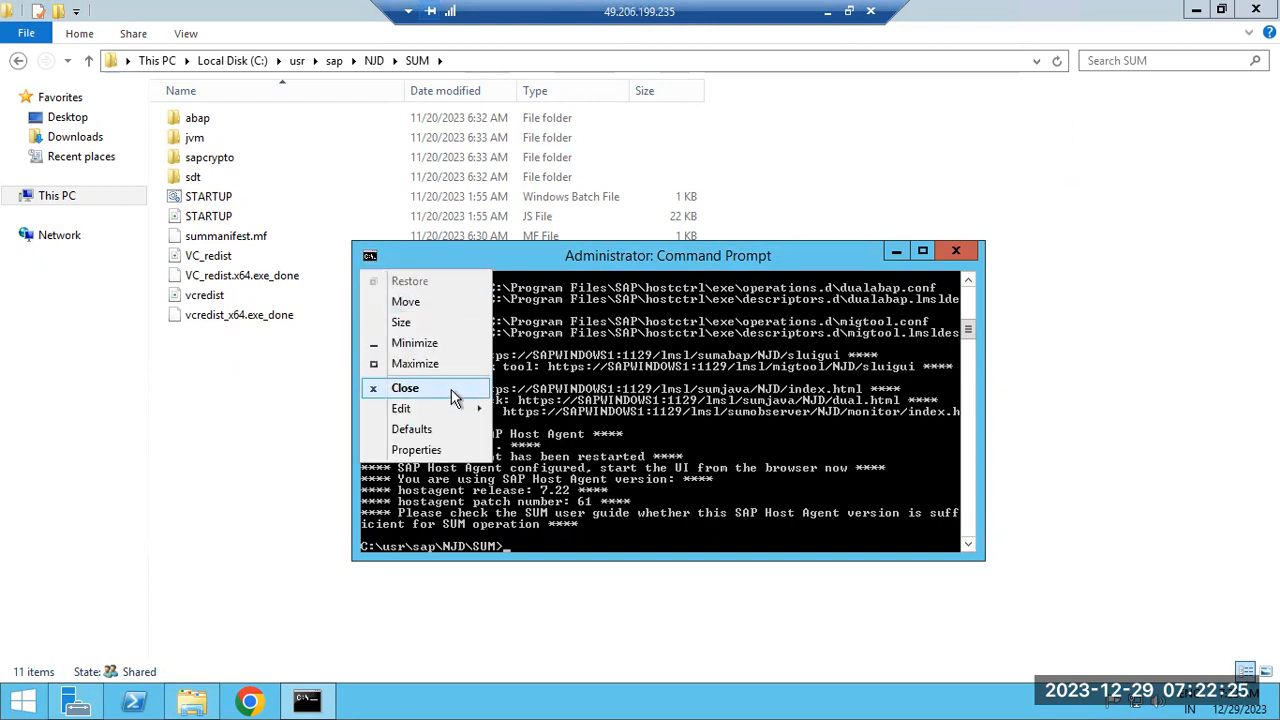
{"action": "mouse_move", "coordinate": [478, 408]}
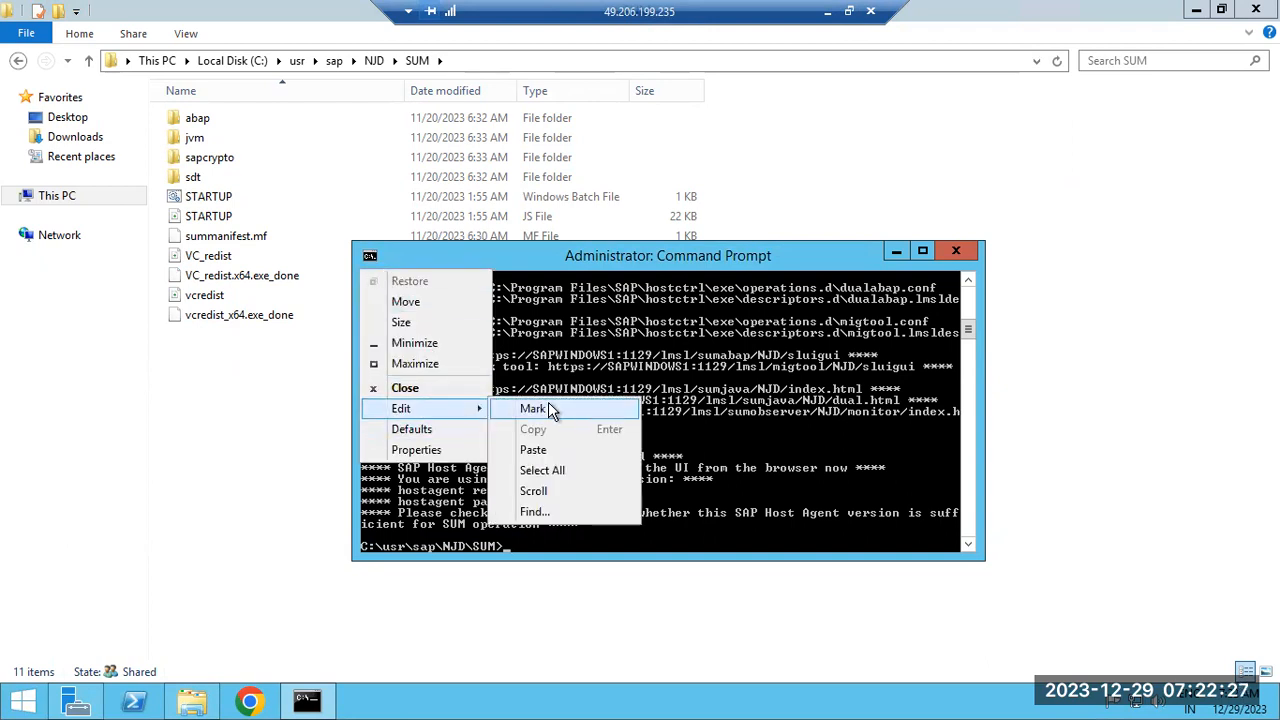
{"action": "left_click", "coordinate": [548, 408]}
{"action": "left_click_drag", "start_coordinate": [474, 390], "coordinate": [860, 396]}
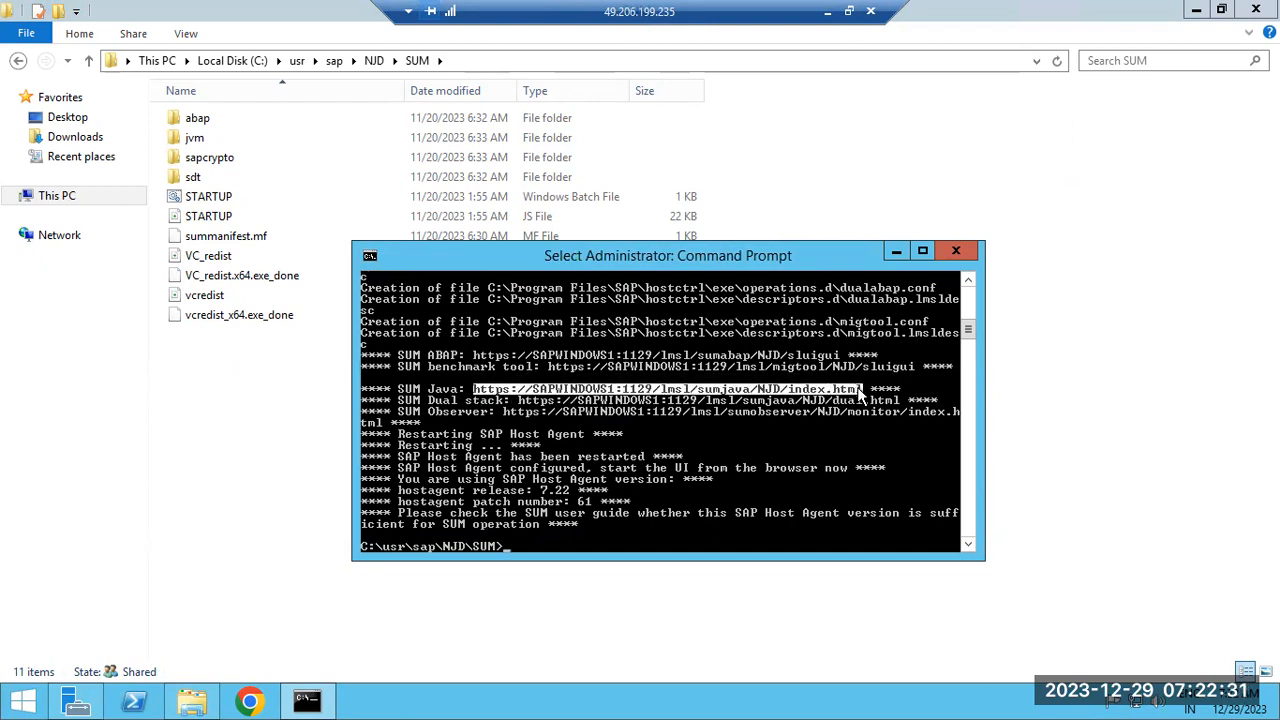
{"action": "left_click", "coordinate": [369, 255]}
{"action": "mouse_move", "coordinate": [434, 408]}
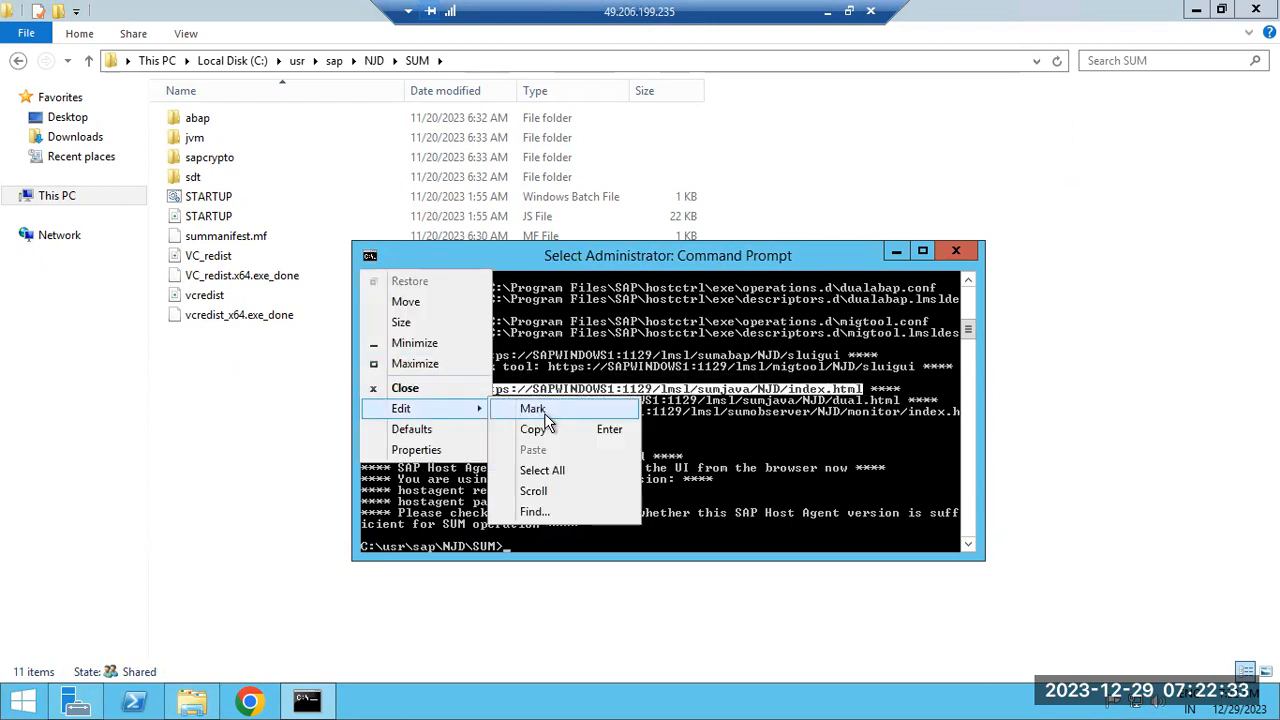
{"action": "left_click", "coordinate": [540, 429]}
{"action": "left_click", "coordinate": [252, 702]}
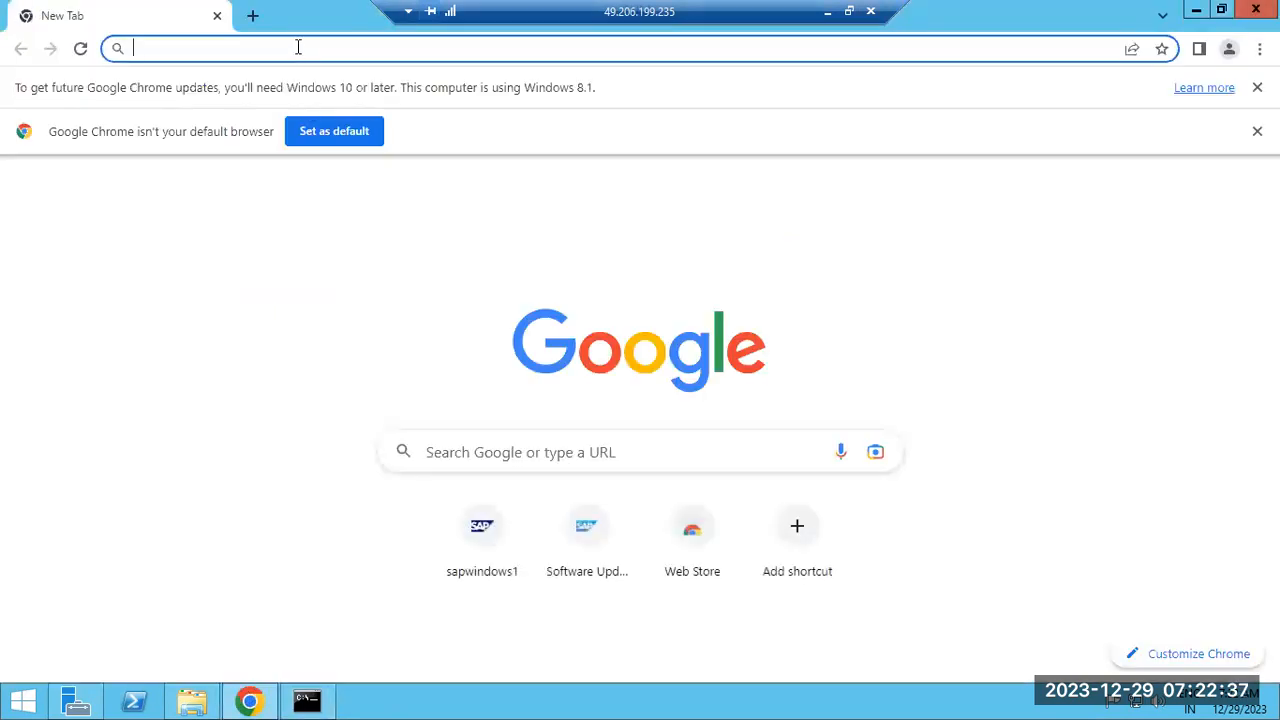
Load the pasted SUM Java URL, proceeding past the sapwindows1 certificate warning
{"action": "key", "text": "ctrl+v"}
{"action": "key", "text": "Return"}
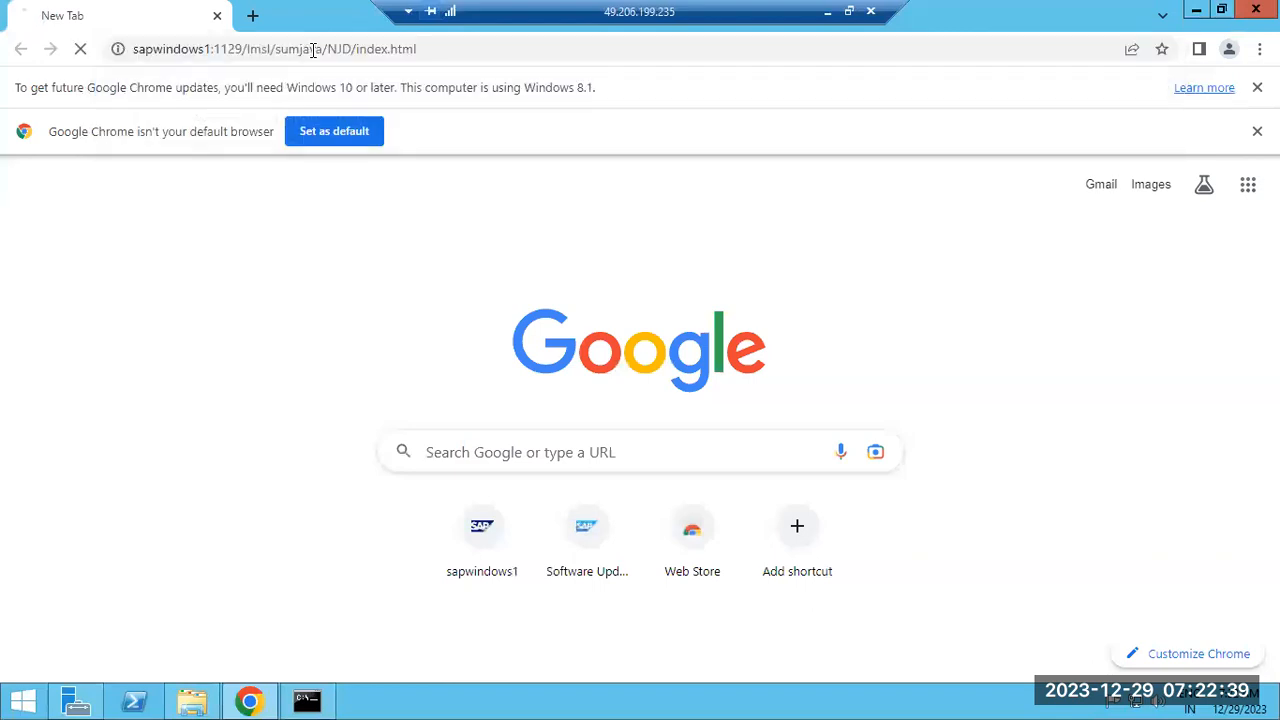
{"action": "left_click", "coordinate": [390, 622]}
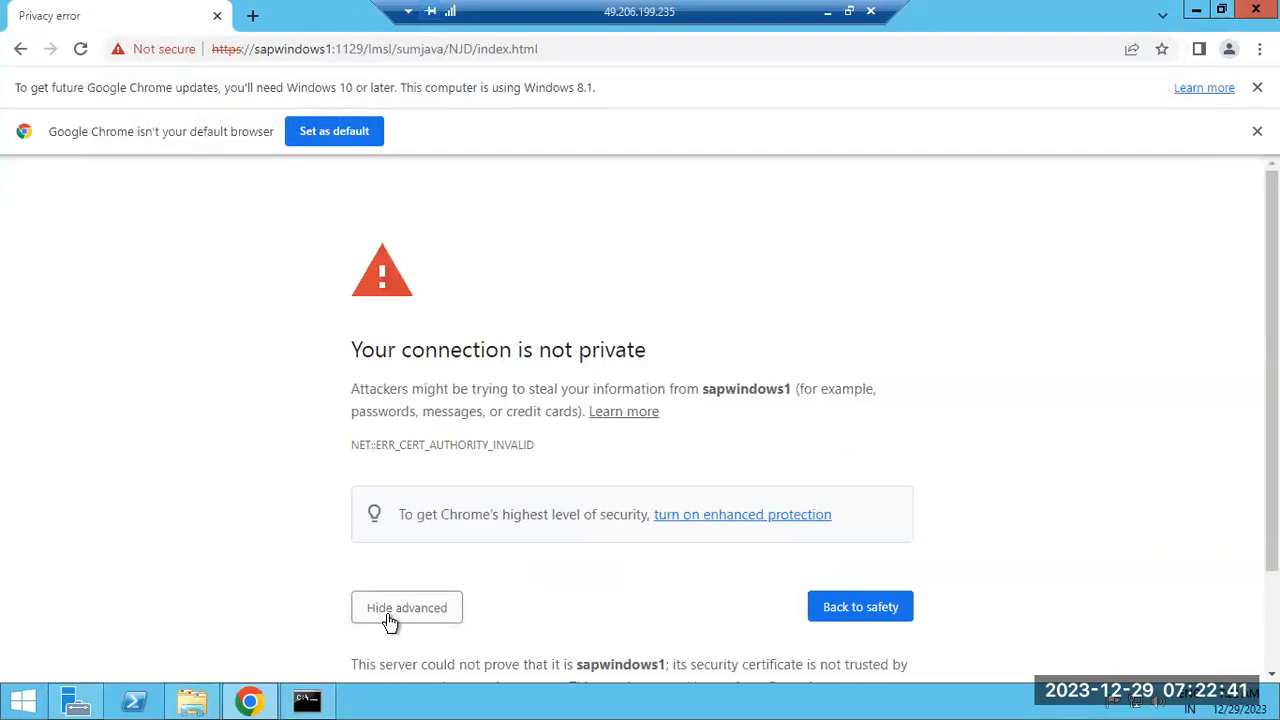
{"action": "left_click", "coordinate": [388, 622]}
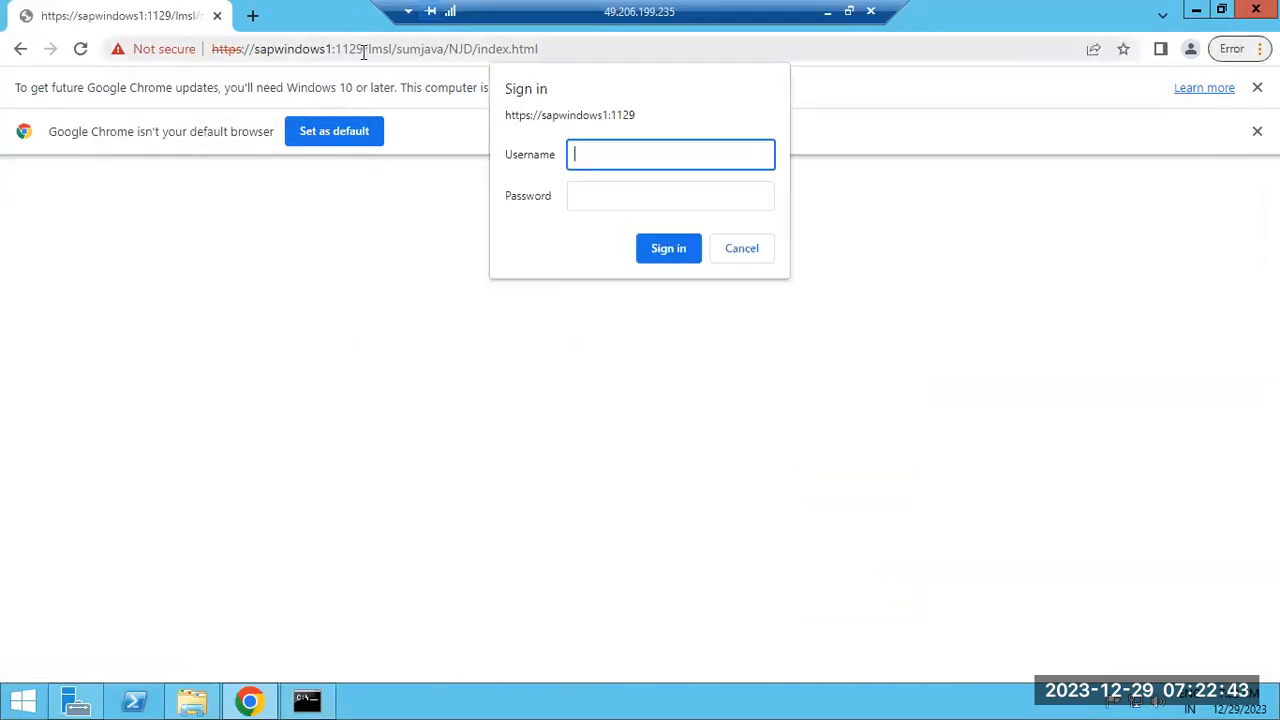
{"action": "left_click_drag", "start_coordinate": [397, 48], "coordinate": [424, 48]}
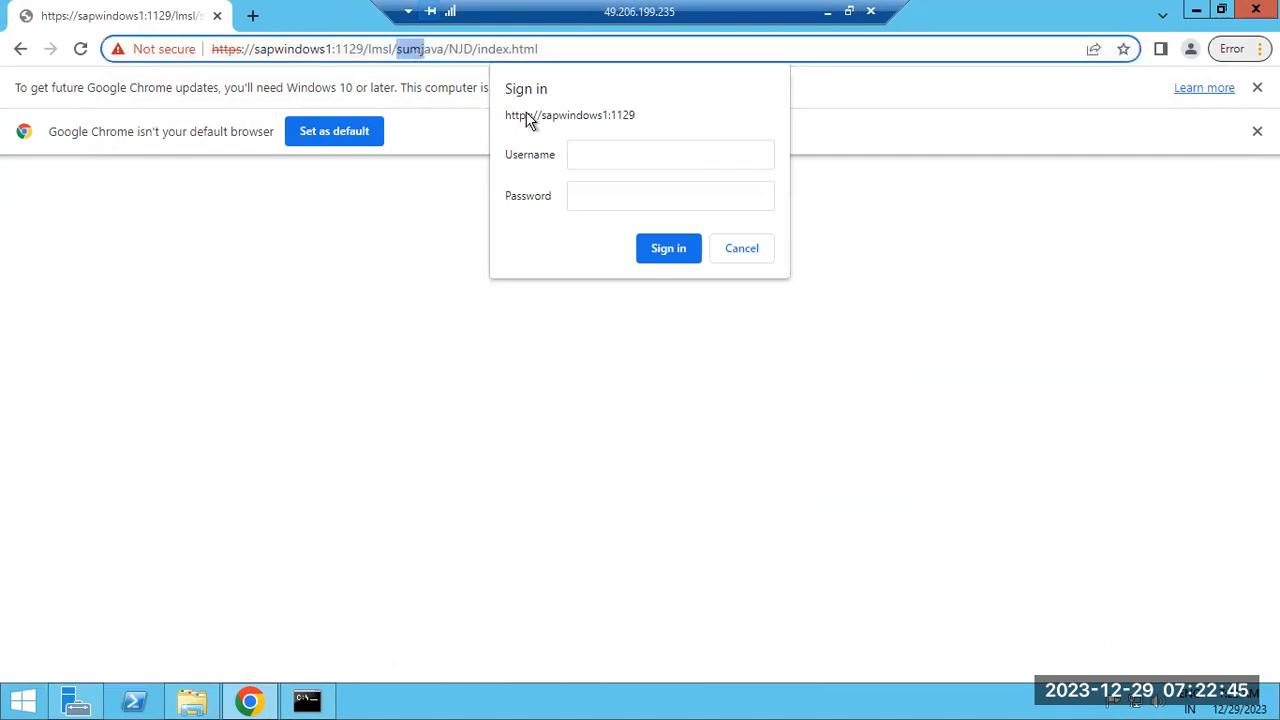
Sign in to SUM as njdadm, dismiss the browser notice, and minimize the remote session
{"action": "left_click", "coordinate": [585, 155]}
{"action": "type", "text": "njdadm"}
{"action": "key", "text": "Tab"}
{"action": "type", "text": "••••••"}
{"action": "key", "text": "Return"}
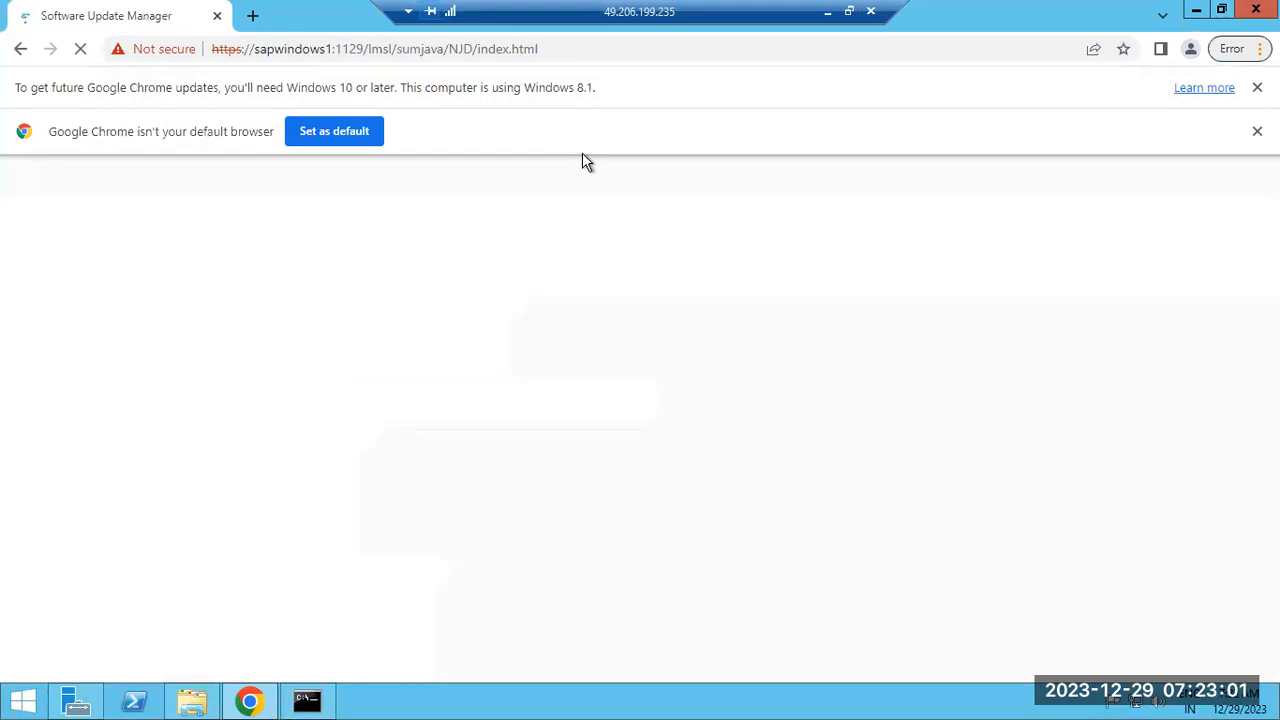
{"action": "left_click", "coordinate": [1257, 131]}
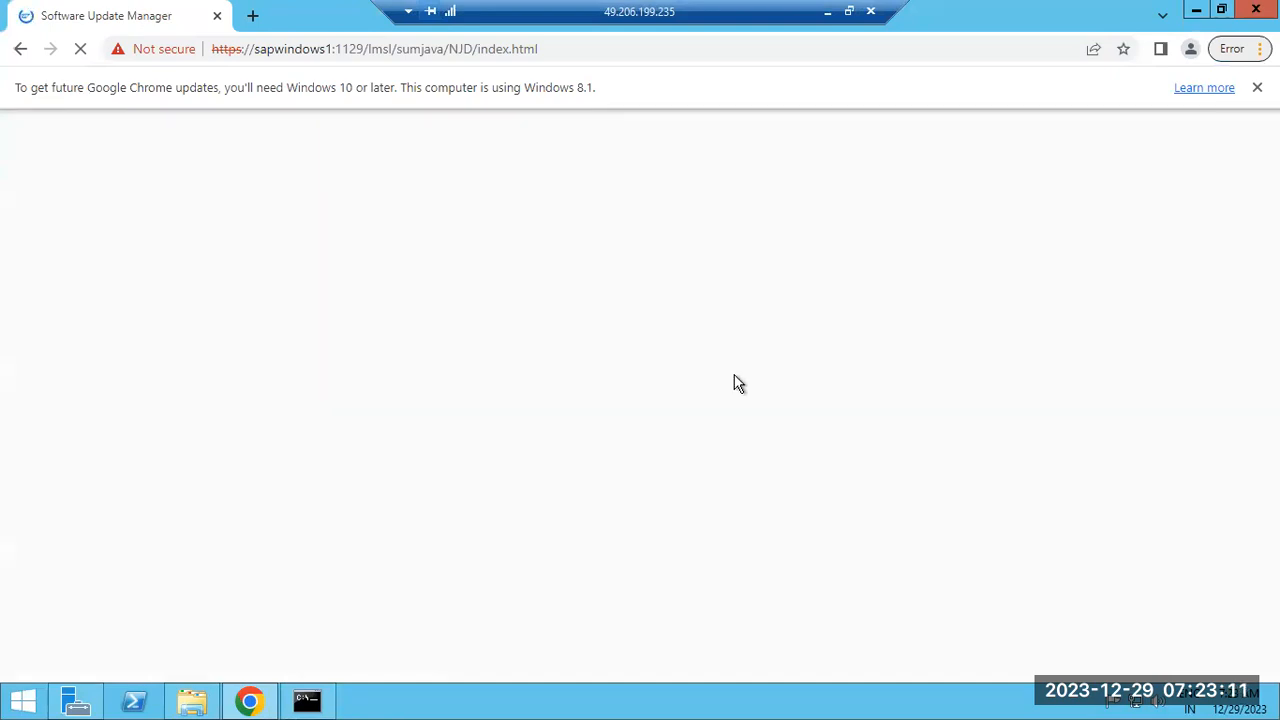
{"action": "left_click", "coordinate": [828, 12]}
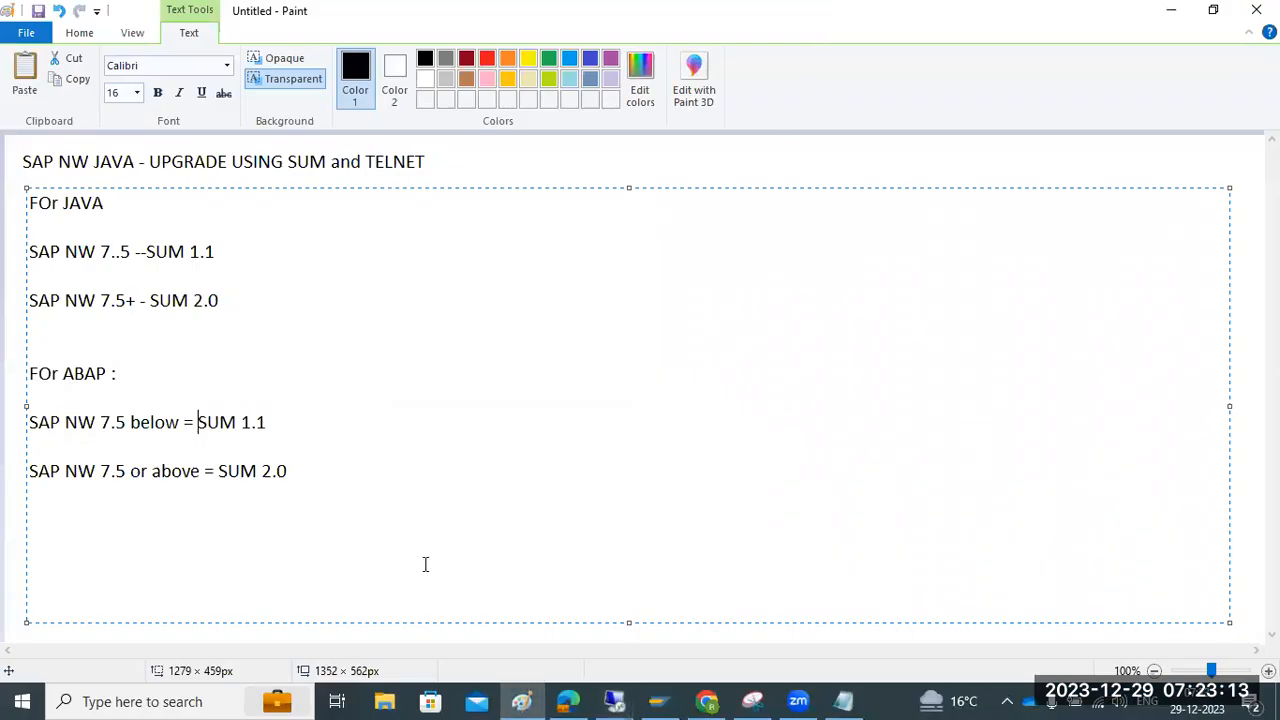
Add a Paint text box listing Extraction, config checks, preprocessing, execution post processing
{"action": "left_click", "coordinate": [971, 172]}
{"action": "left_click_drag", "start_coordinate": [455, 158], "coordinate": [696, 609]}
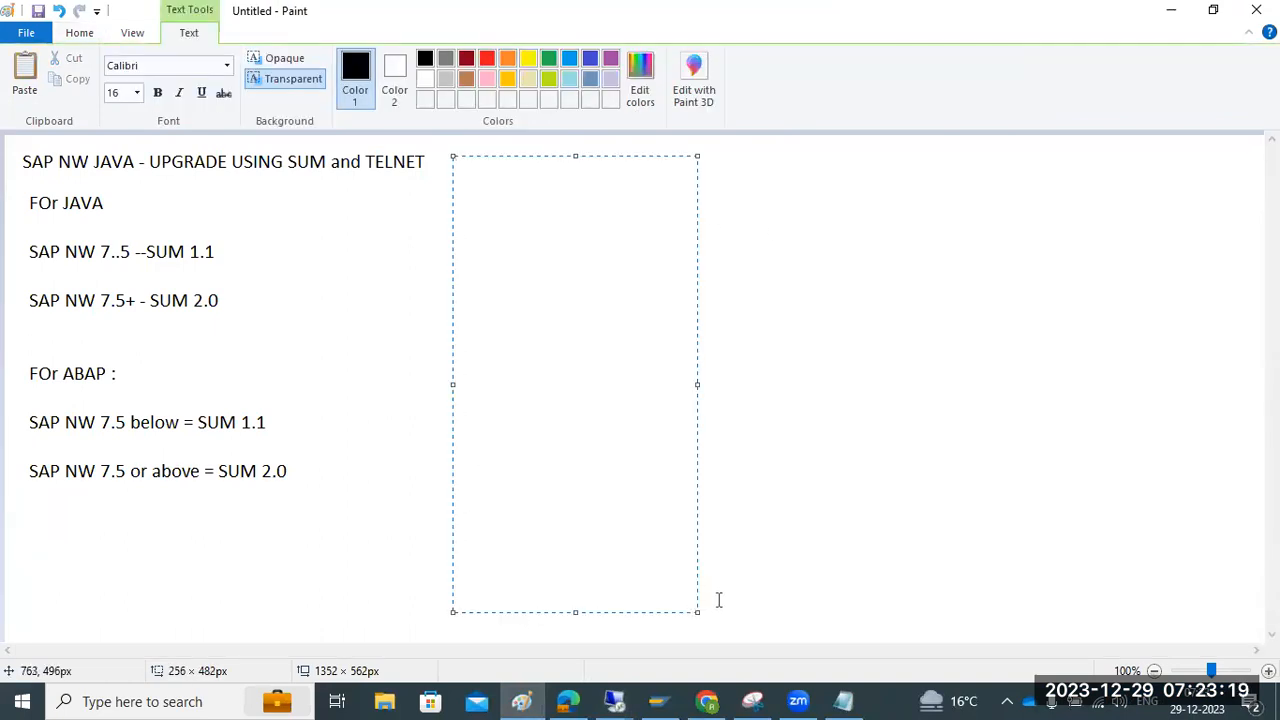
{"action": "type", "text": "Extraction"}
{"action": "key", "text": "Return"}
{"action": "type", "text": "config "}
{"action": "type", "text": "checks"}
{"action": "key", "text": "Return"}
{"action": "type", "text": "preprocessing"}
{"action": "key", "text": "Return"}
{"action": "type", "text": "exeecution post processing"}
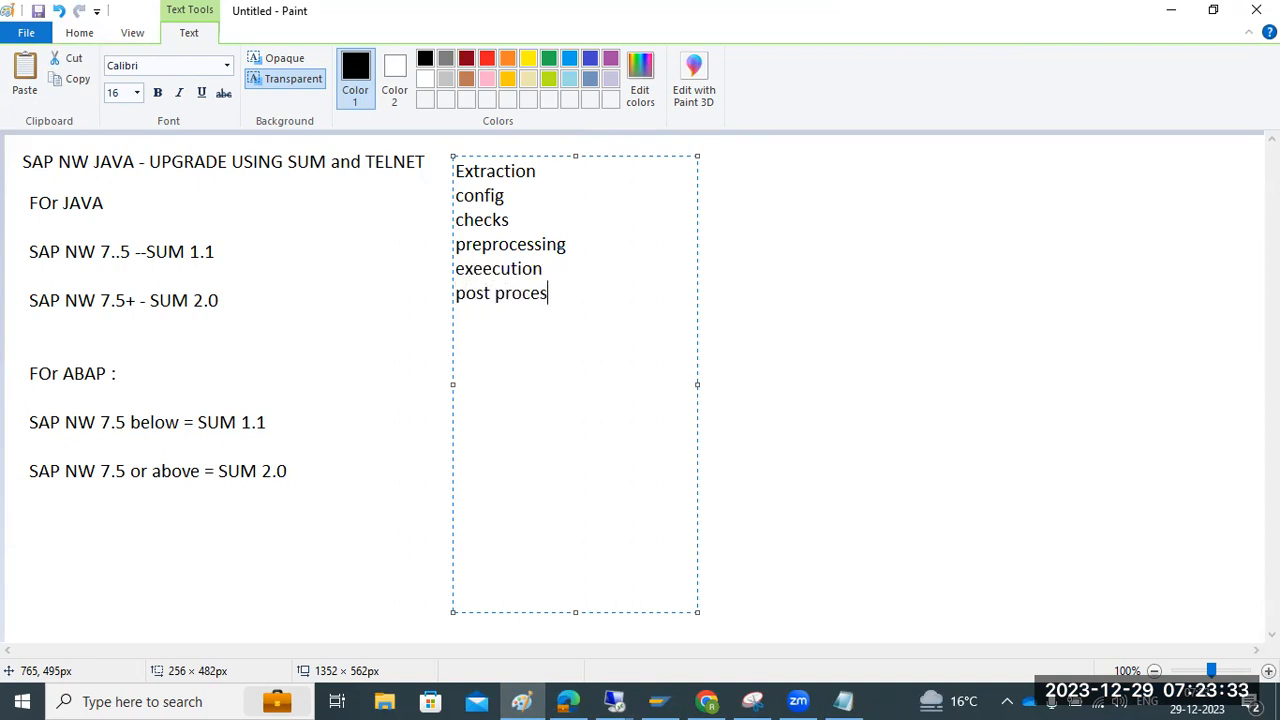
{"action": "left_click", "coordinate": [851, 531]}
Add another notes box reading 'target' and 'Config', then return to the remote SUM session
{"action": "left_click_drag", "start_coordinate": [941, 491], "coordinate": [1092, 591]}
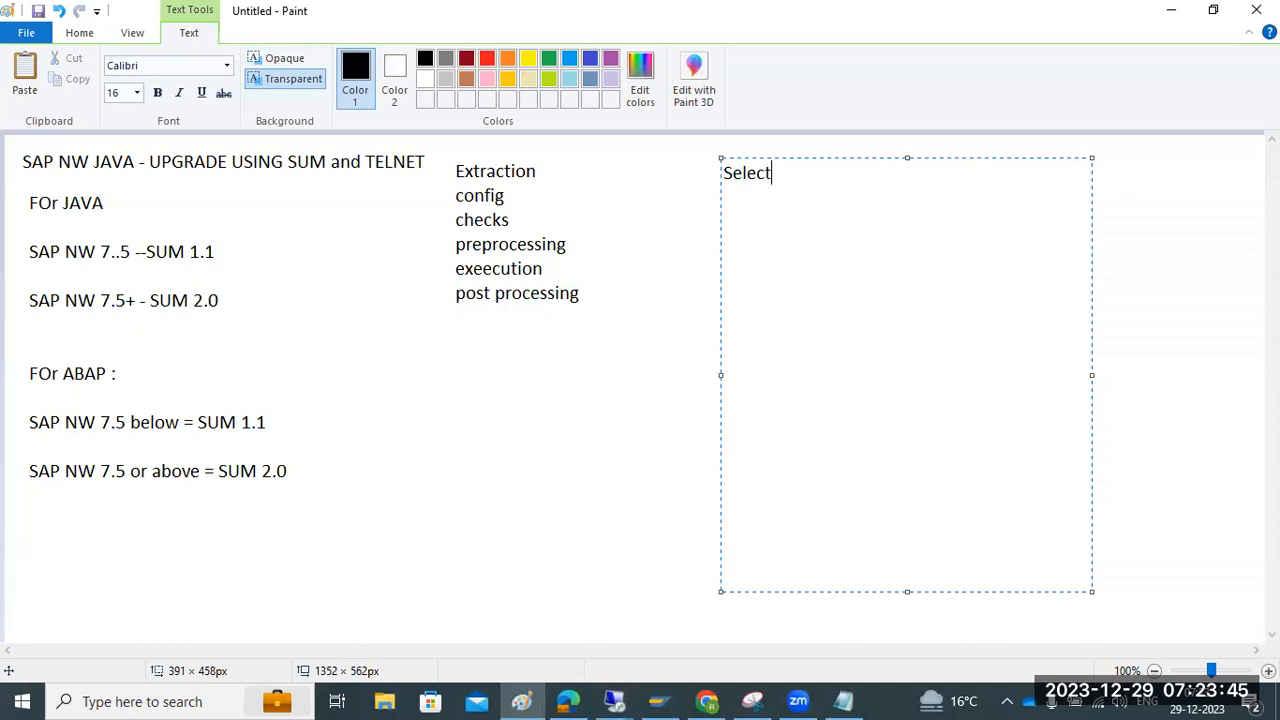
{"action": "type", "text": "target"}
{"action": "key", "text": "Return"}
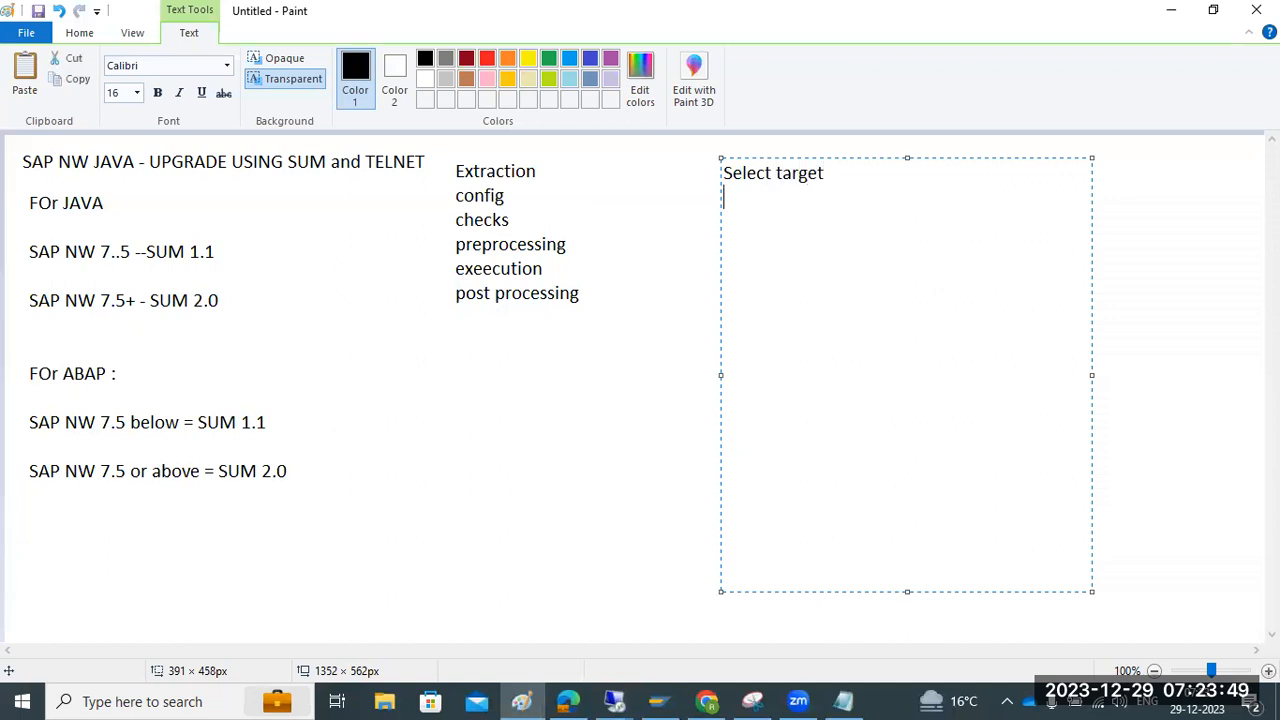
{"action": "type", "text": "Config"}
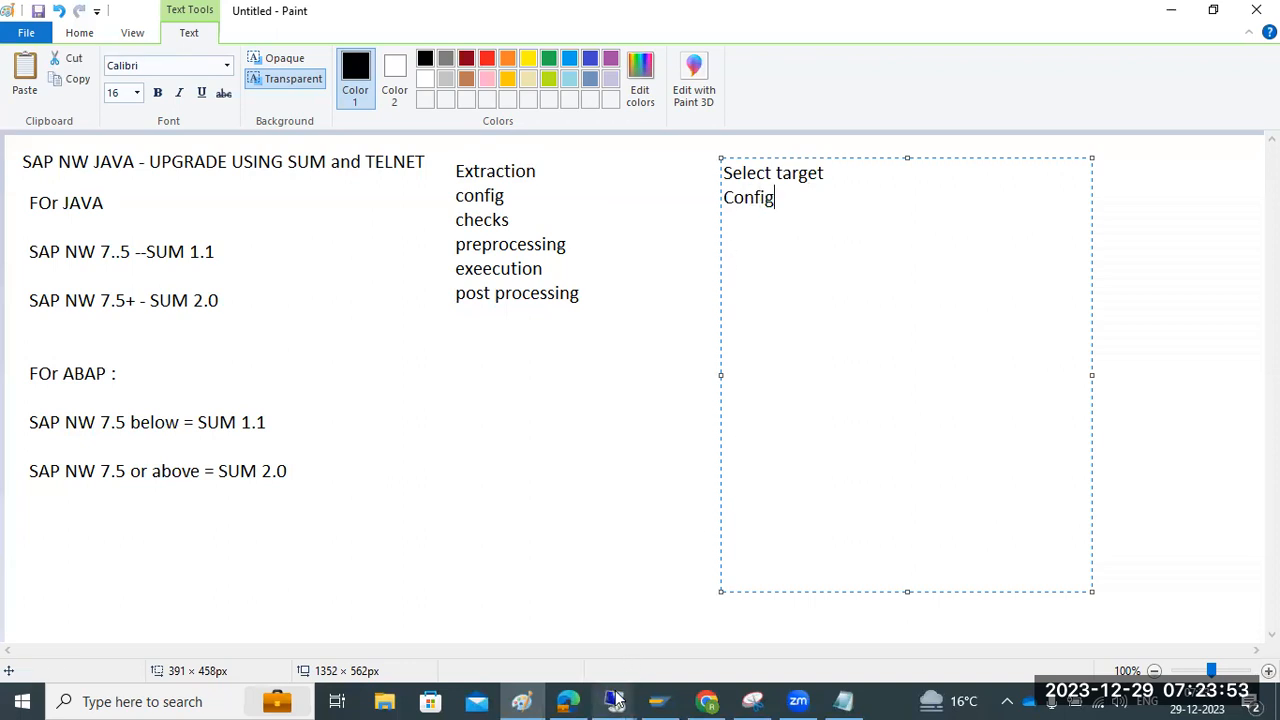
{"action": "mouse_move", "coordinate": [615, 700]}
{"action": "left_click", "coordinate": [637, 660]}
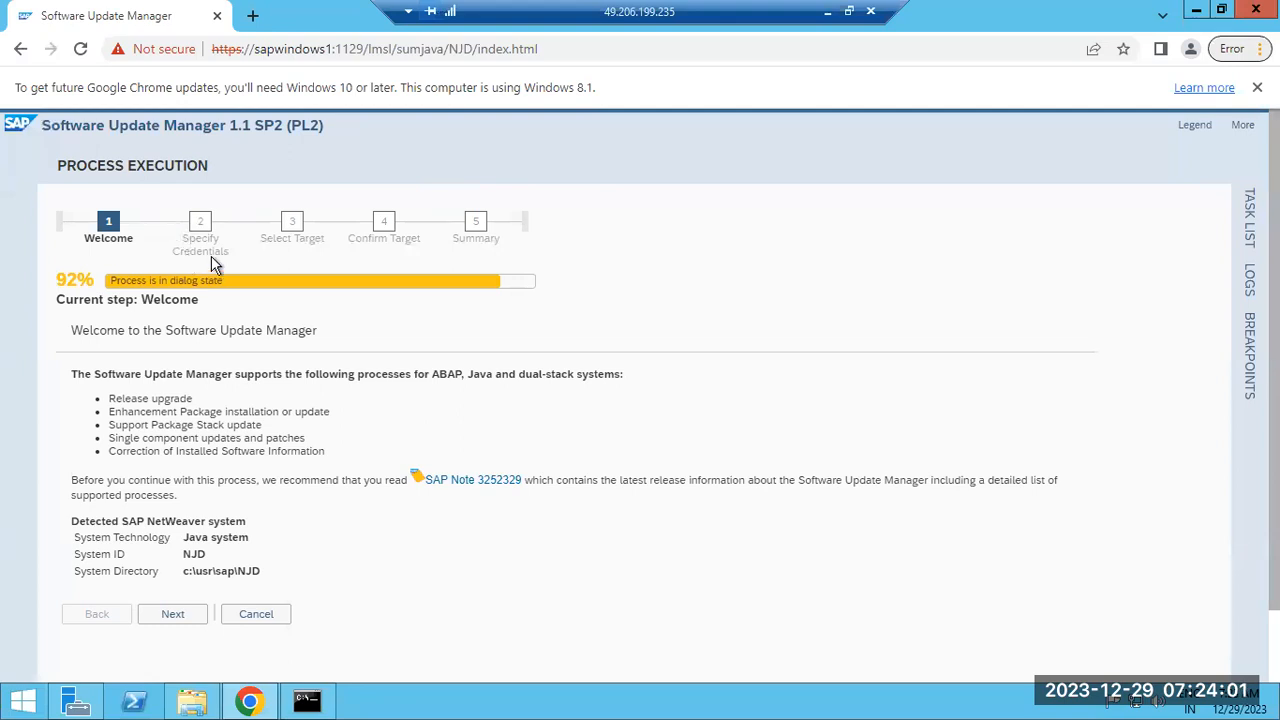
Click Next on the SUM Welcome step and minimize the remote session
{"action": "left_click", "coordinate": [175, 616]}
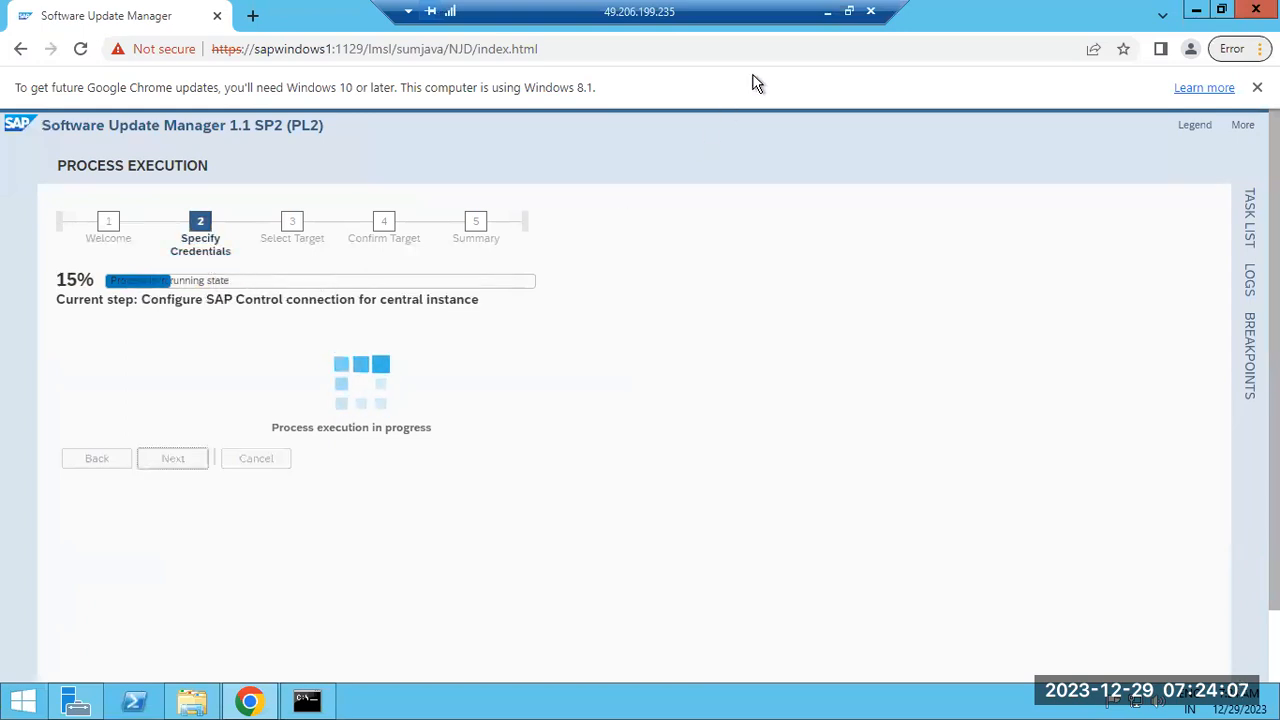
{"action": "left_click", "coordinate": [827, 11]}
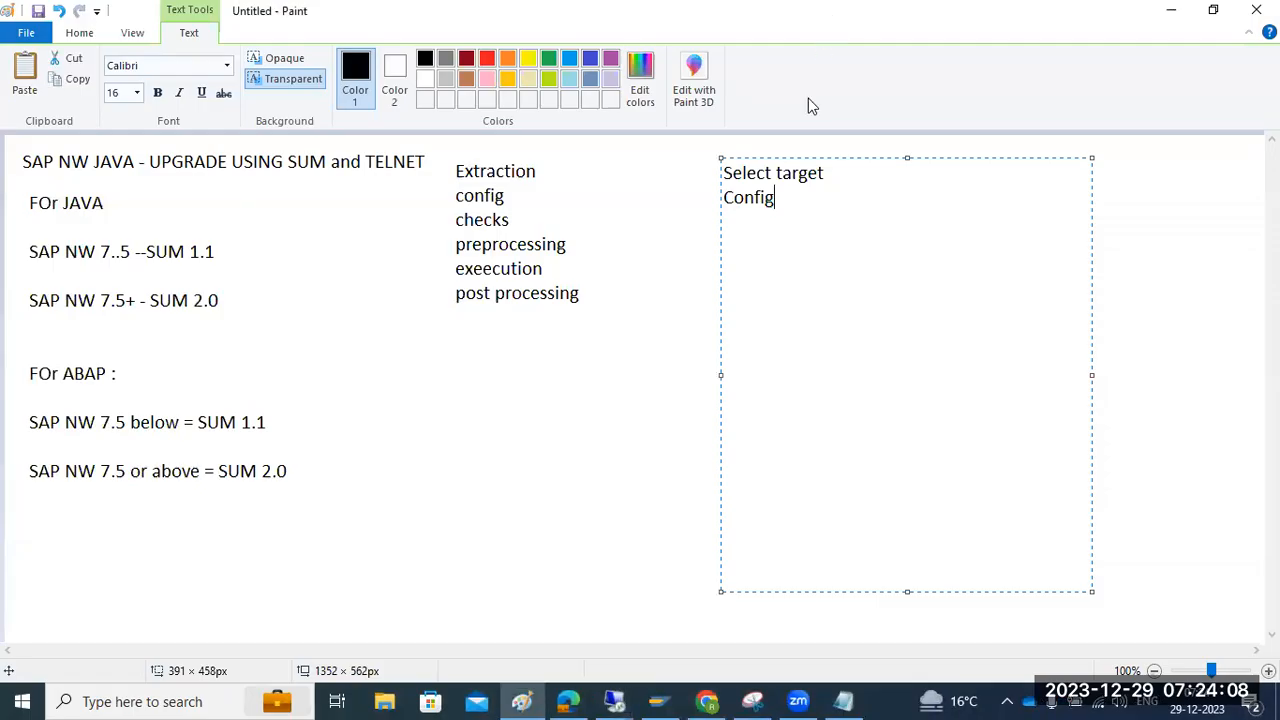
Insert a 'Specify the crendtials' line after Select target in the notes box
{"action": "left_click", "coordinate": [826, 173]}
{"action": "key", "text": "Return"}
{"action": "type", "text": "Specify the crendtials"}
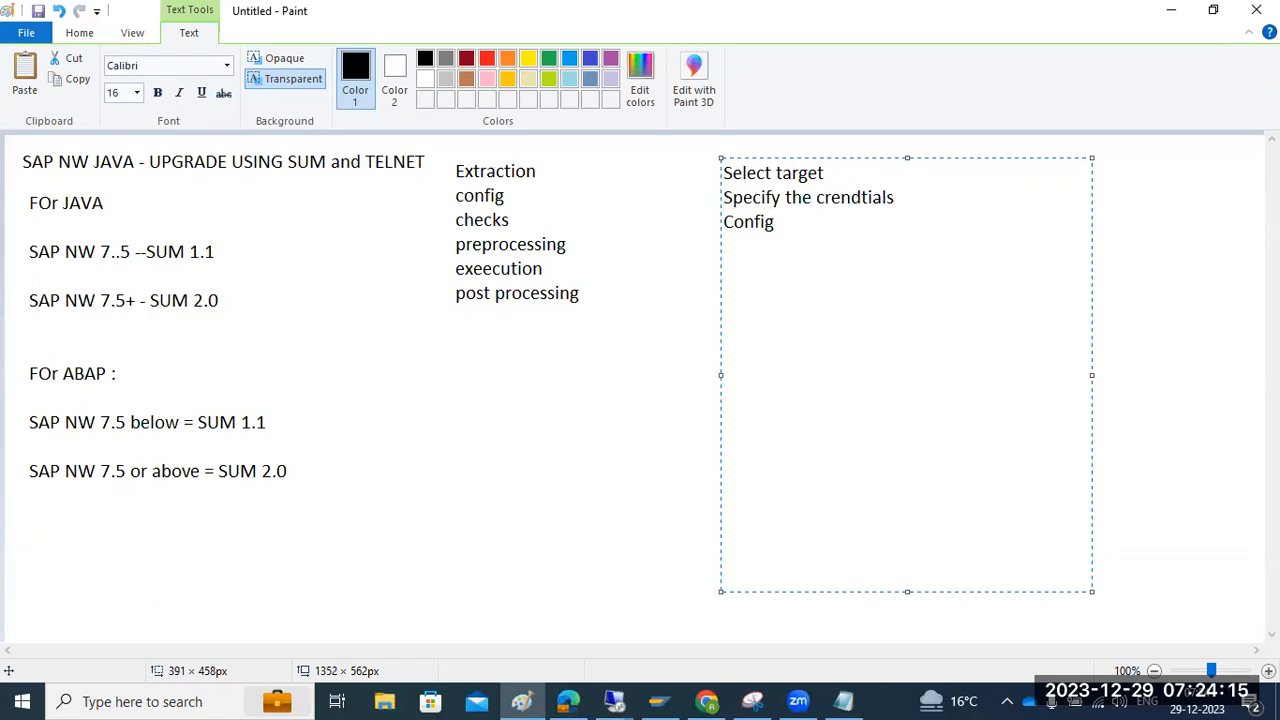
{"action": "left_click_drag", "start_coordinate": [851, 185], "coordinate": [722, 168]}
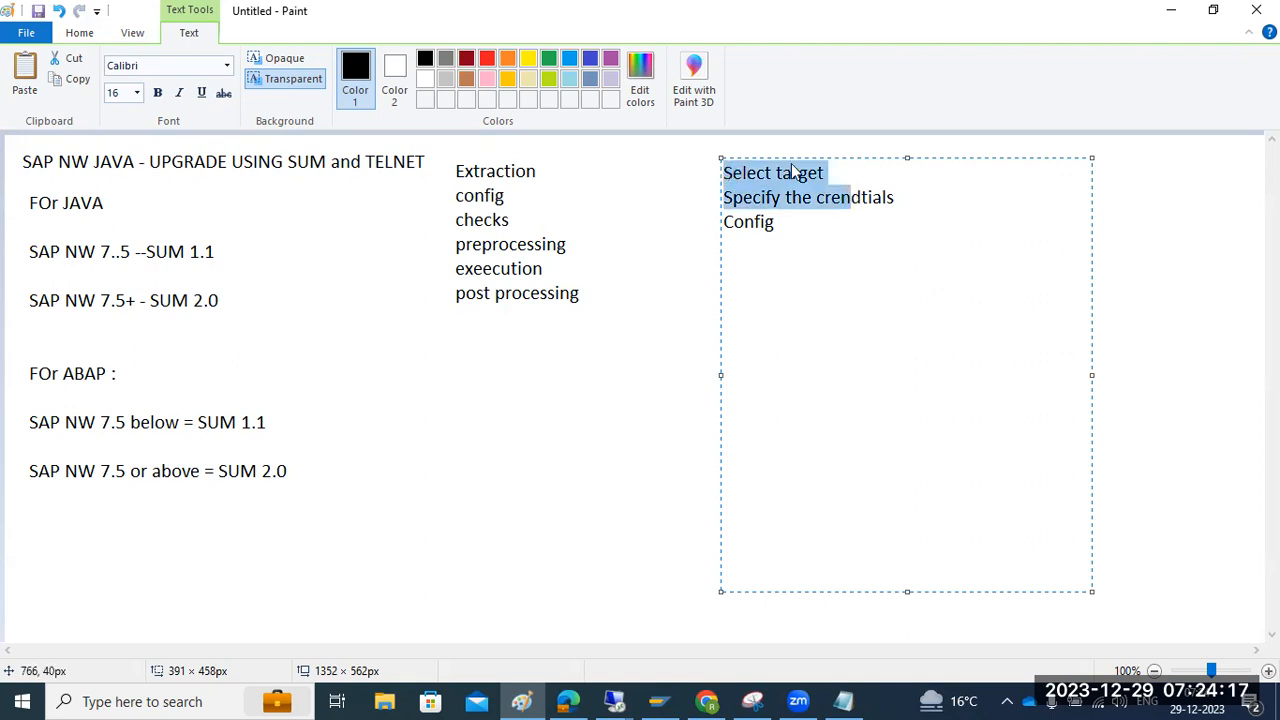
{"action": "left_click", "coordinate": [827, 173]}
Replace 'Select target' with 'Welcome' and Config with select/confirm the target, then return to SUM
{"action": "left_click_drag", "start_coordinate": [827, 173], "coordinate": [731, 174]}
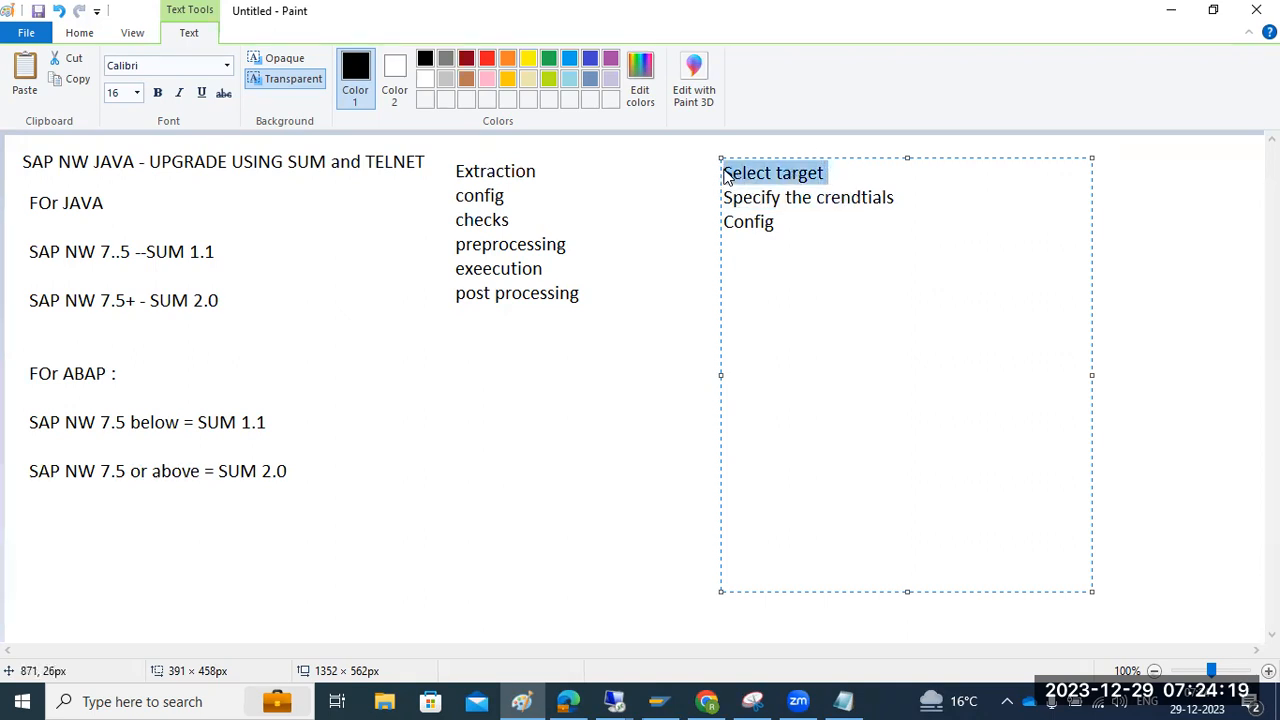
{"action": "type", "text": "Welcome"}
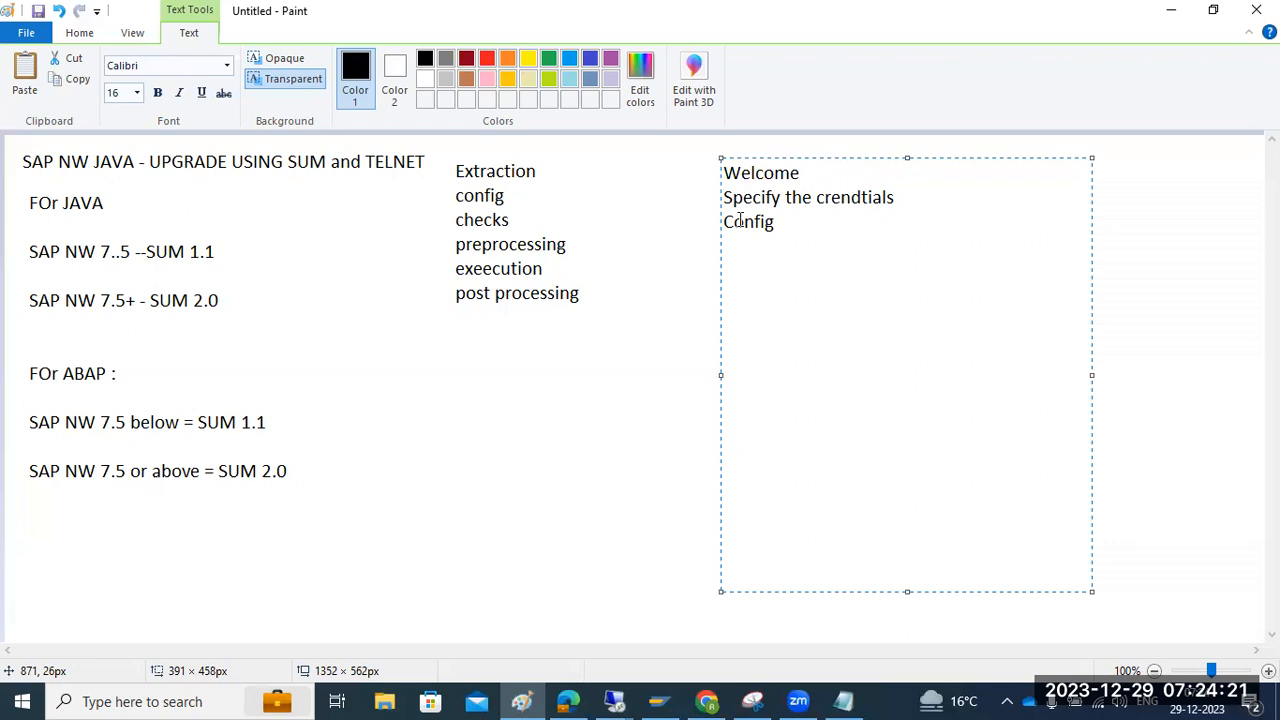
{"action": "key", "text": "BackSpace"}
{"action": "key", "text": "BackSpace"}
{"action": "key", "text": "BackSpace"}
{"action": "type", "text": "sele"}
{"action": "type", "text": "ct the target "}
{"action": "type", "text": "confirm the target"}
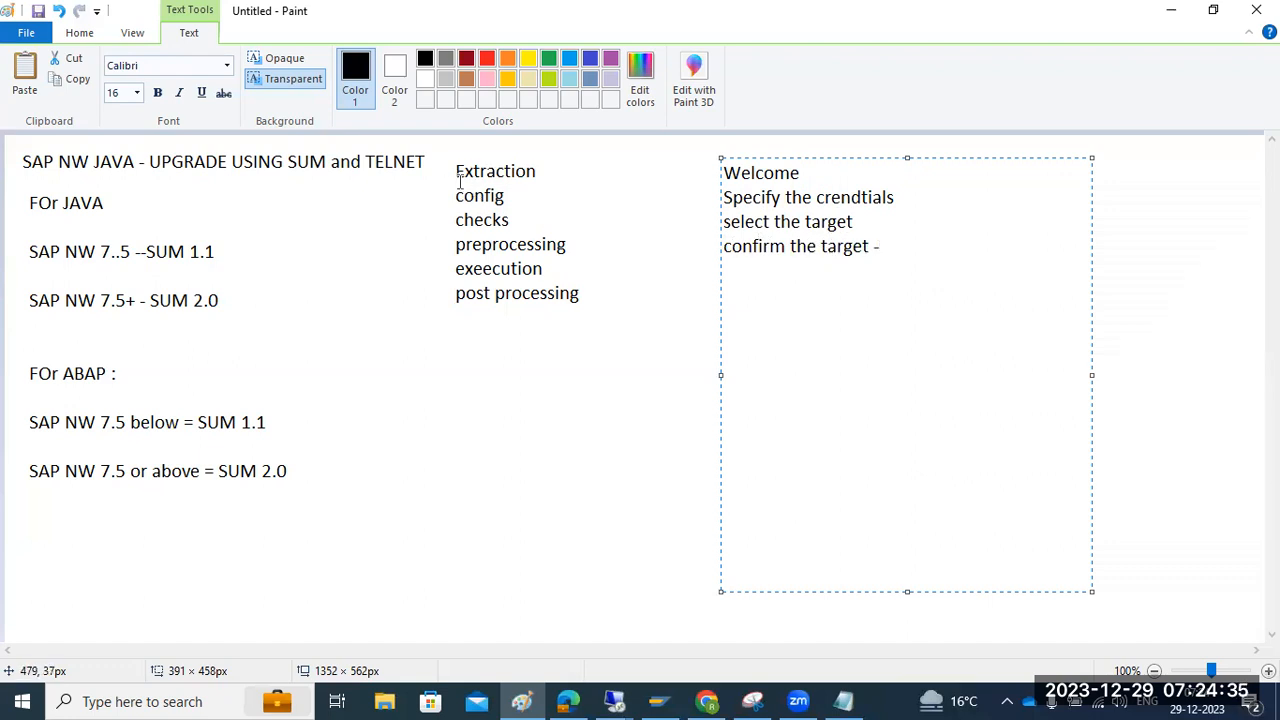
{"action": "mouse_move", "coordinate": [645, 697]}
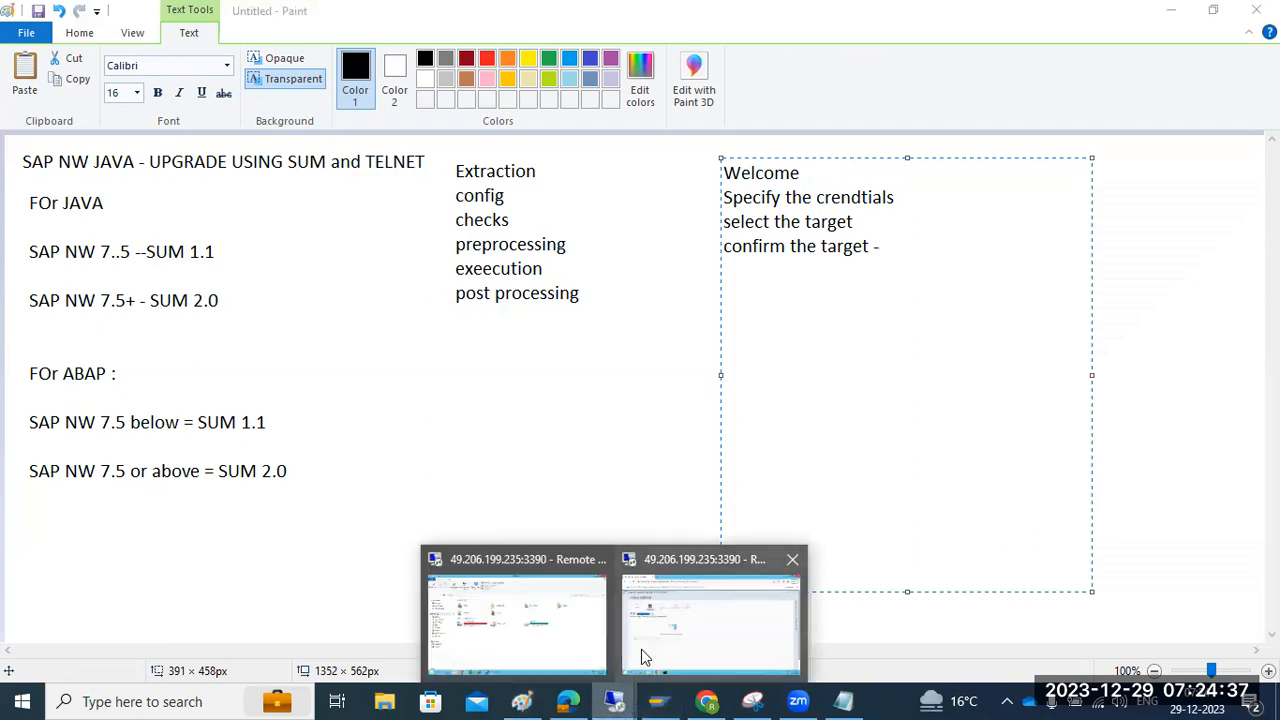
{"action": "left_click", "coordinate": [641, 649]}
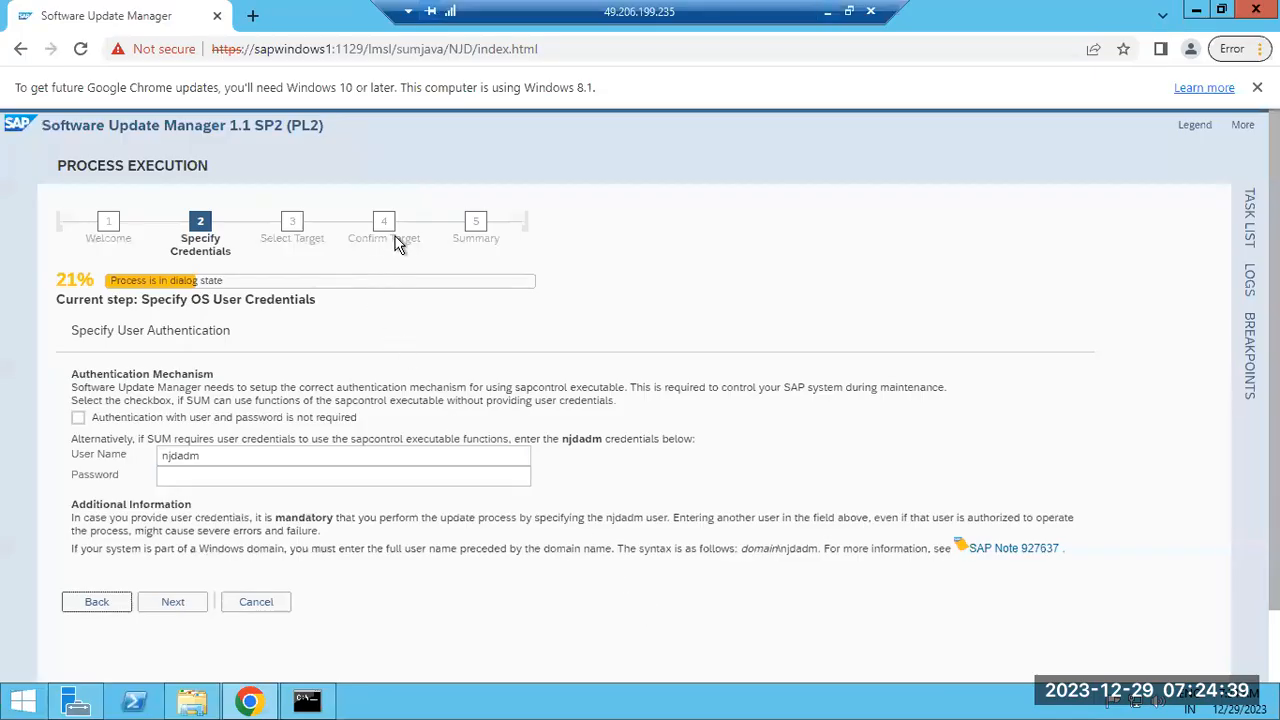
Enter the OS user password, submit with Next, and minimize the remote session
{"action": "left_click", "coordinate": [240, 475]}
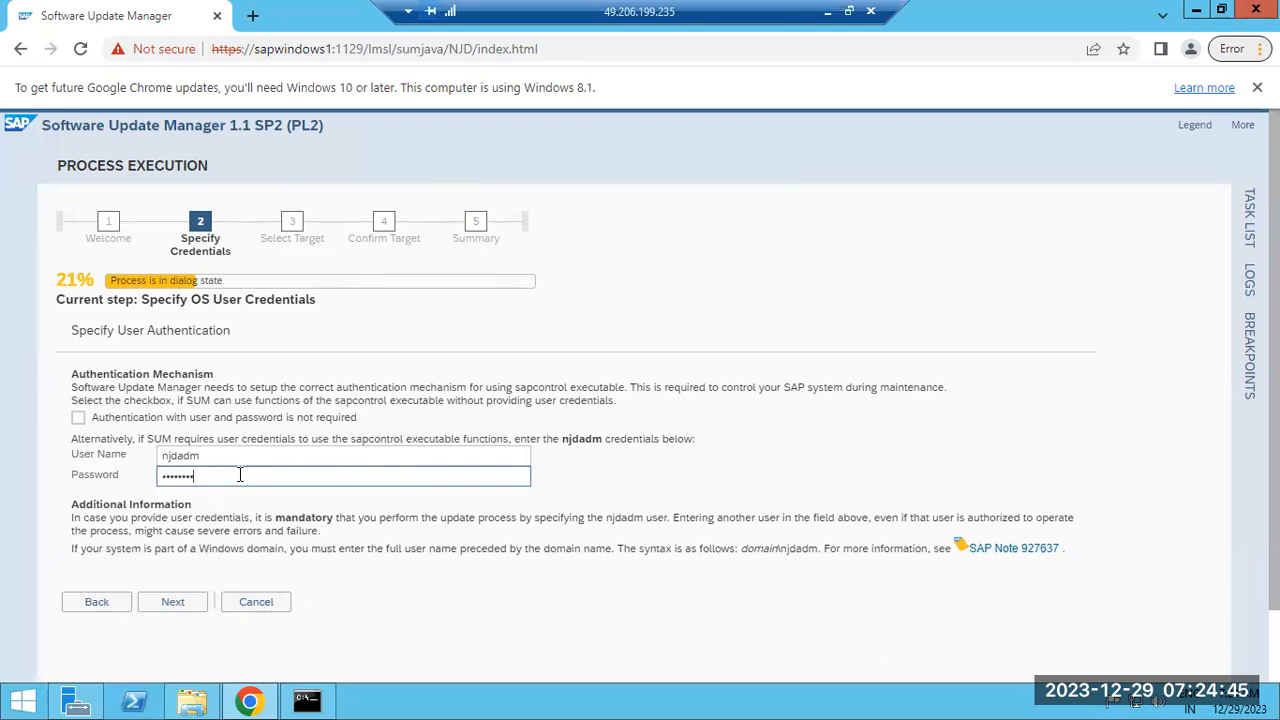
{"action": "left_click", "coordinate": [176, 605]}
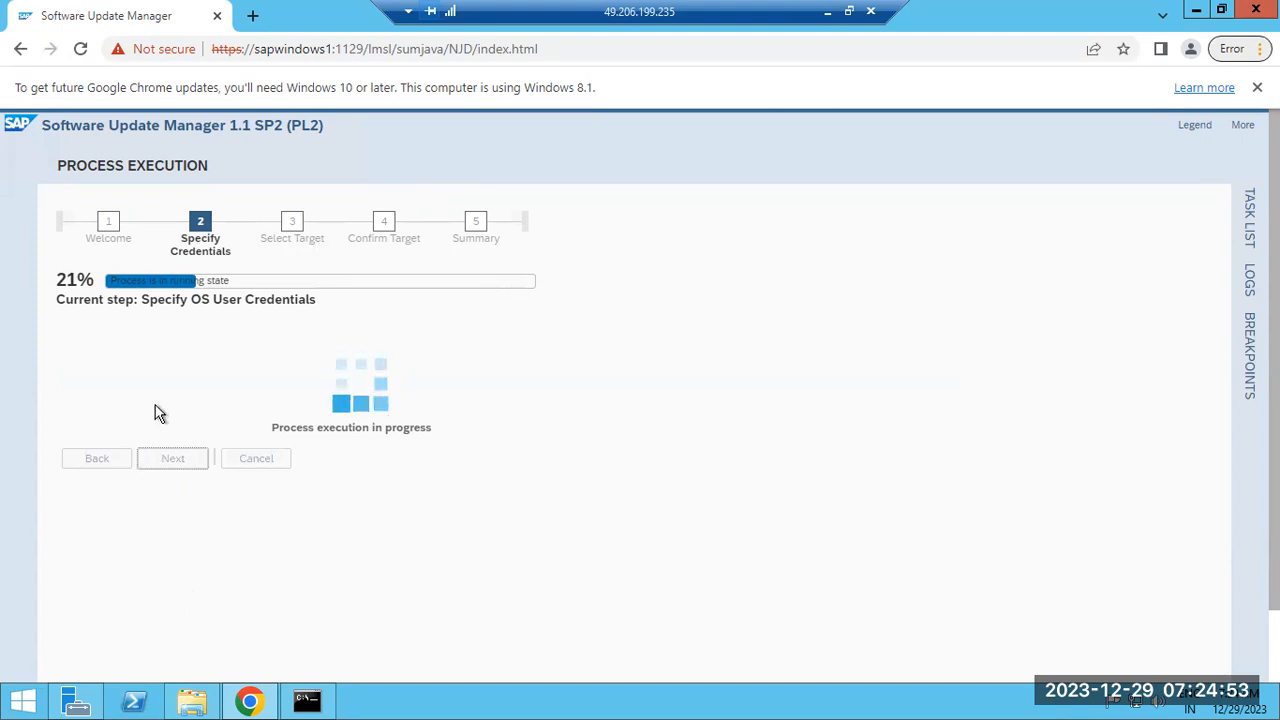
{"action": "left_click", "coordinate": [827, 11]}
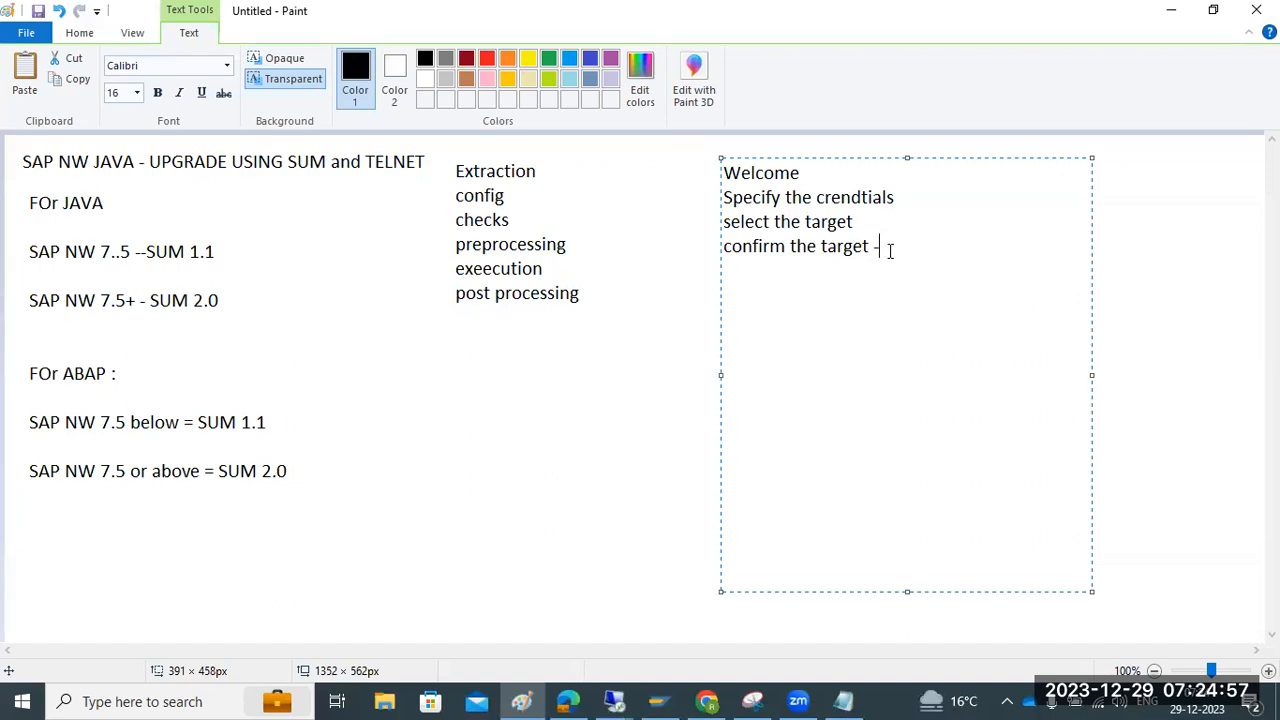
Type the phases extraction, config, checks, preprocessing, execution, post processing after 'confirm the target -'
{"action": "type", "text": "action"}
{"action": "key", "text": "Return"}
{"action": "type", "text": ",config,checks,prpeorces,execution ,post proces"}
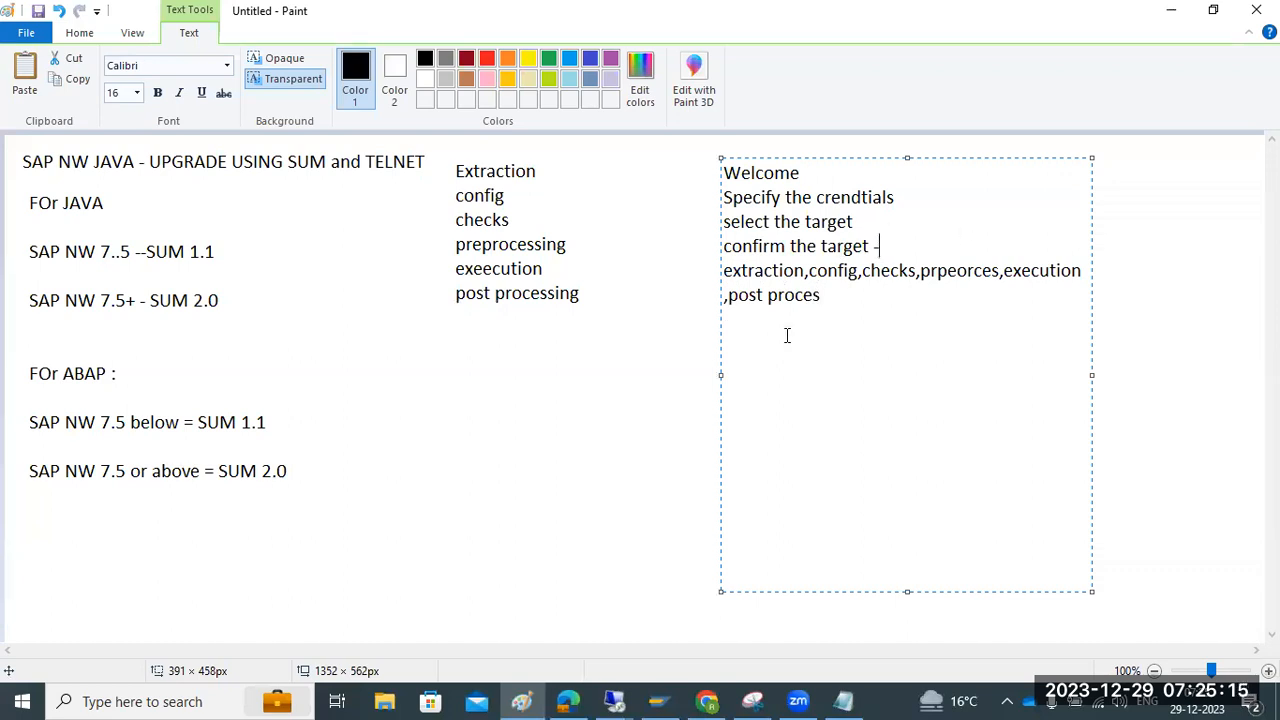
In the remote SUM session, choose 'Manually prepared directory' as the target source
{"action": "mouse_move", "coordinate": [614, 701]}
{"action": "left_click", "coordinate": [644, 641]}
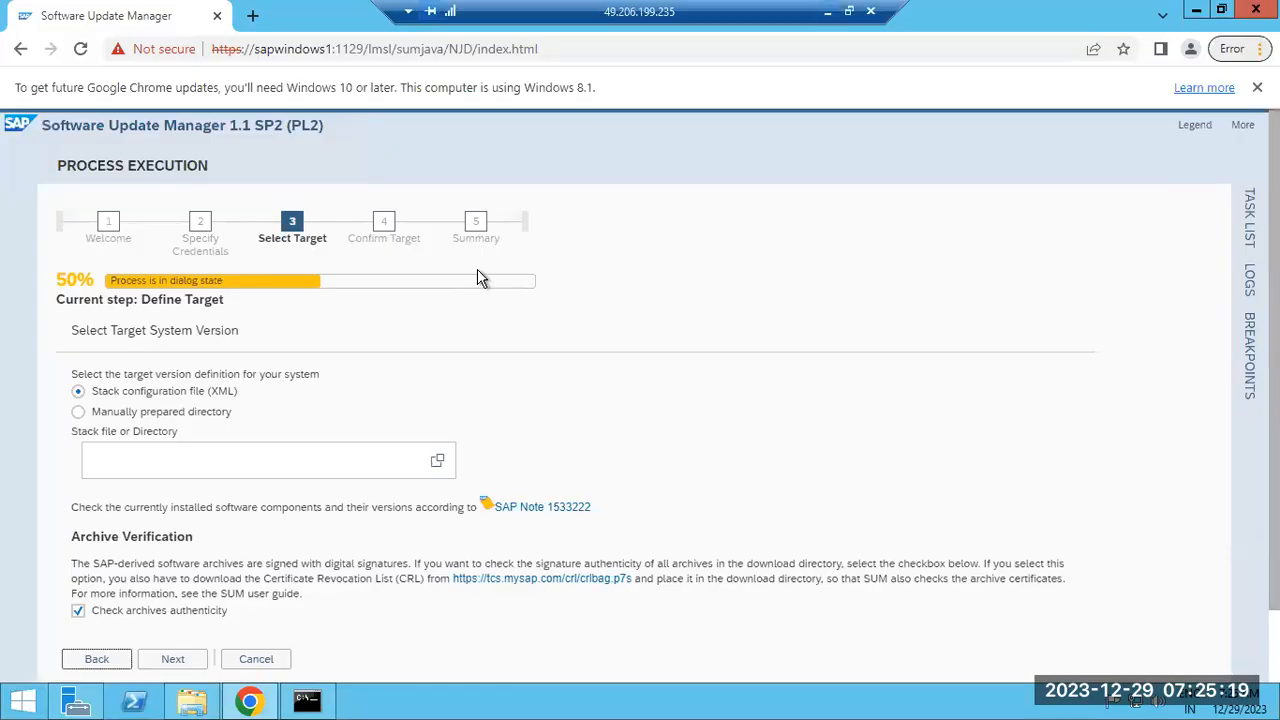
{"action": "mouse_move", "coordinate": [134, 396]}
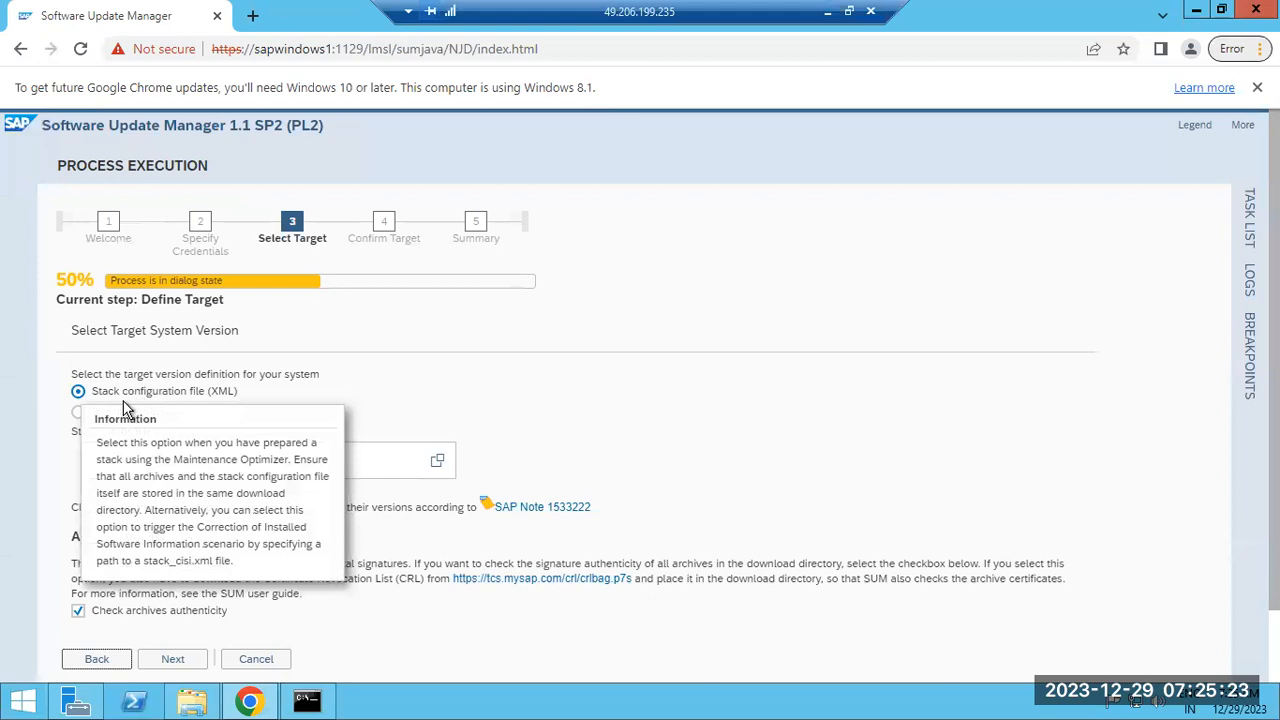
{"action": "left_click", "coordinate": [78, 413]}
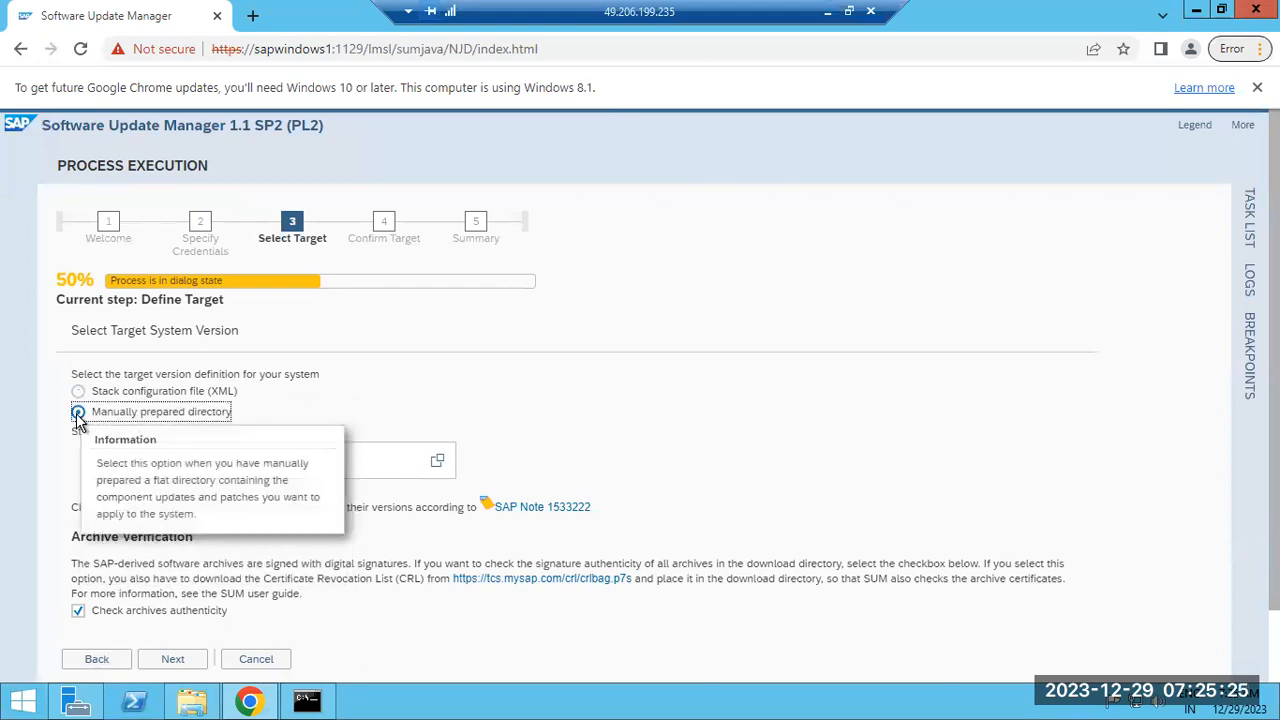
Browse to E:\SAPSOFTWARES\JAVAPATCHES and confirm it as the stack directory
{"action": "left_click", "coordinate": [440, 462]}
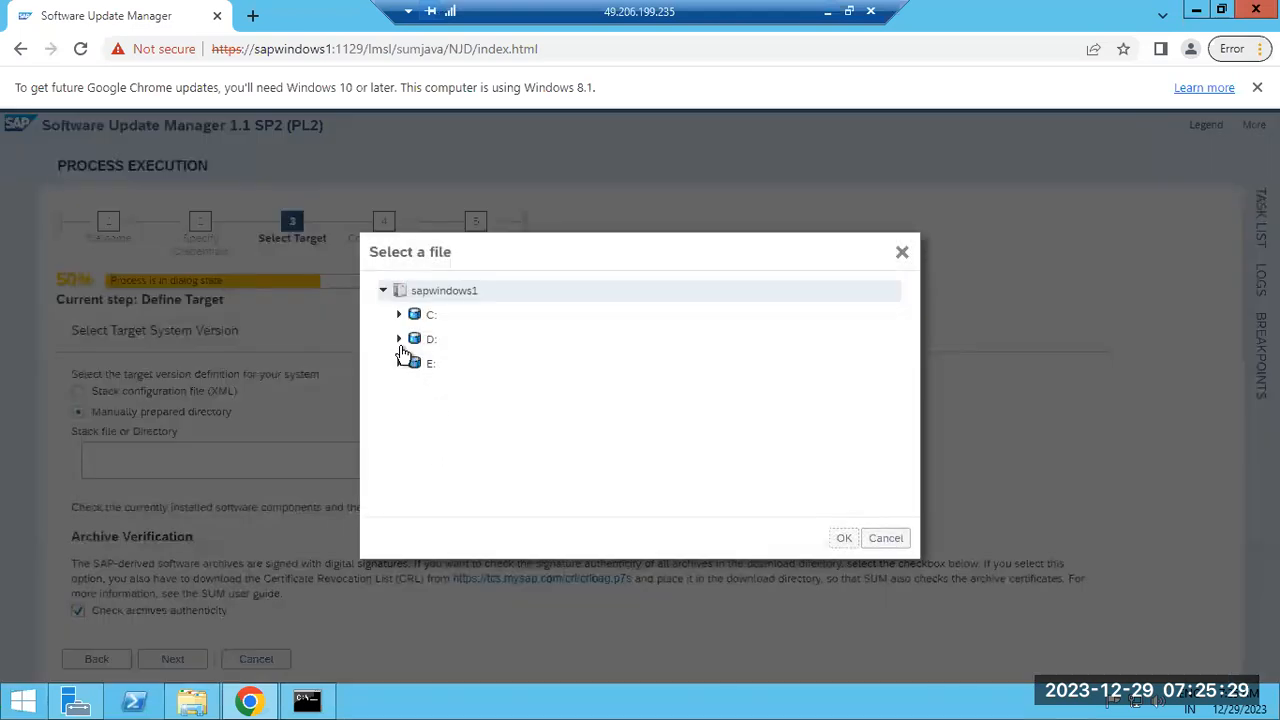
{"action": "left_click", "coordinate": [401, 344]}
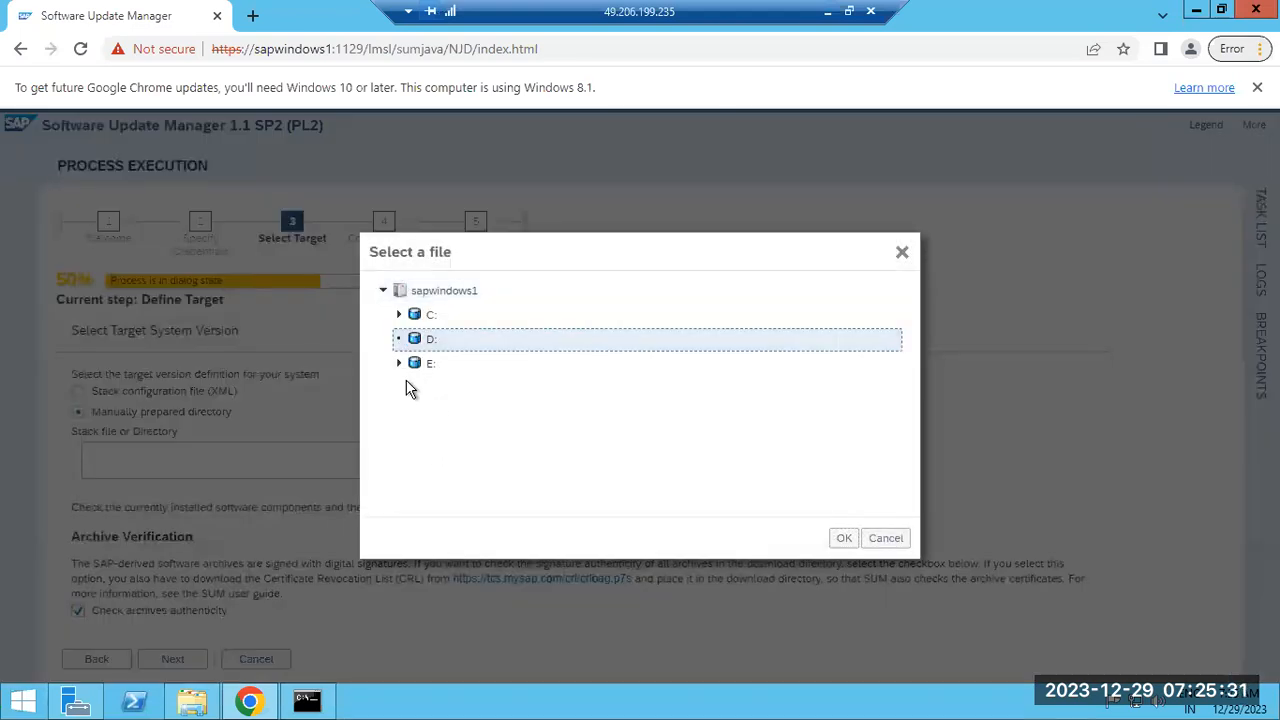
{"action": "left_click", "coordinate": [400, 365]}
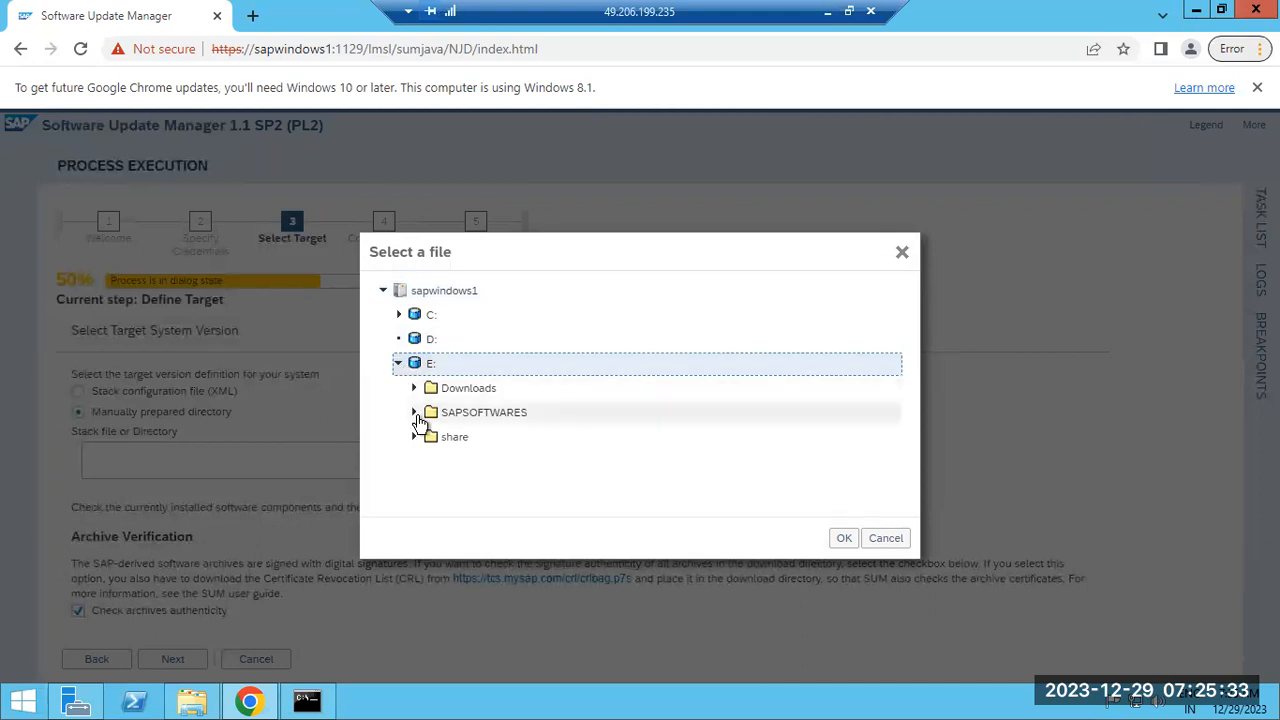
{"action": "left_click", "coordinate": [414, 413]}
{"action": "left_click", "coordinate": [461, 439]}
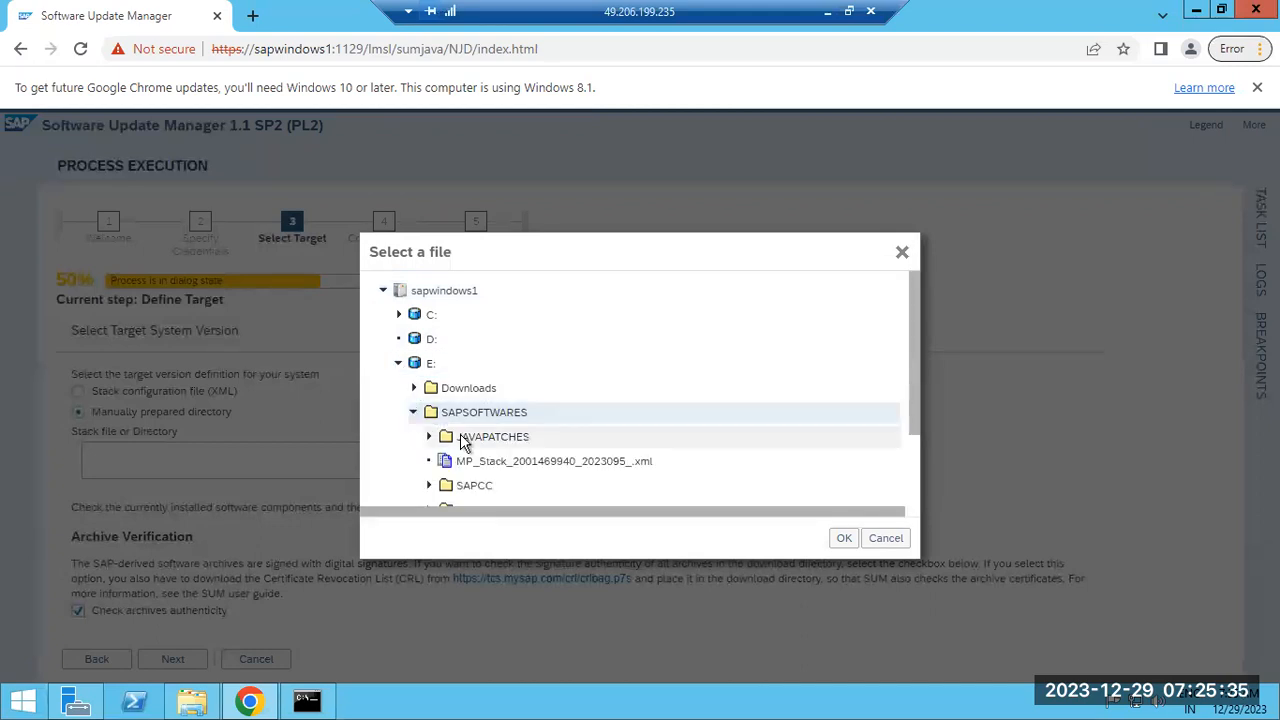
{"action": "left_click", "coordinate": [840, 540]}
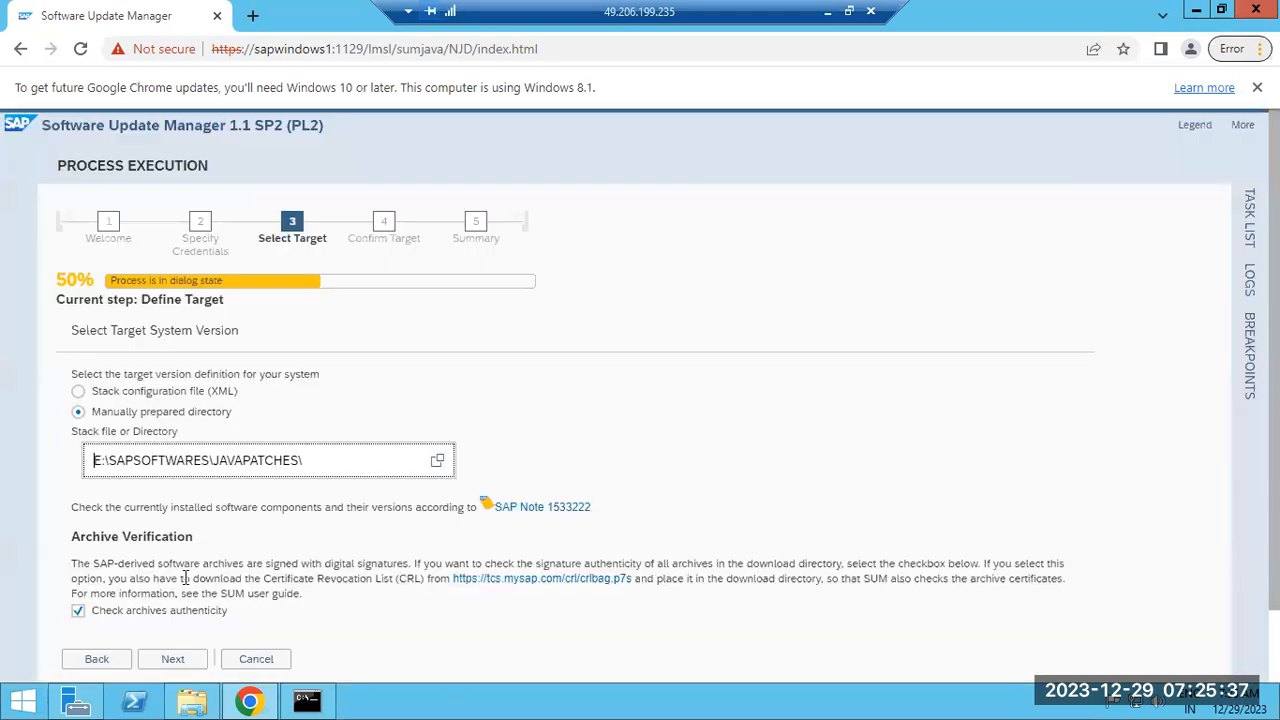
Confirm the target directory and open the Define Target log from the process logs
{"action": "left_click", "coordinate": [176, 660]}
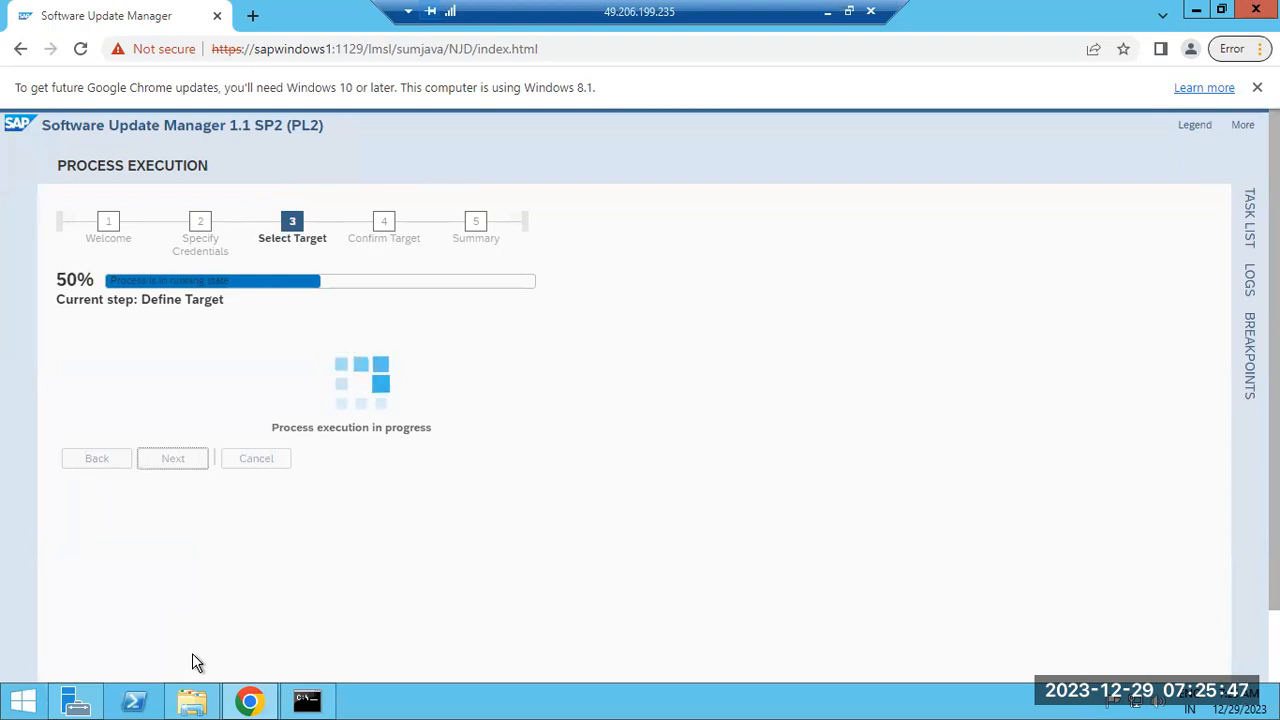
{"action": "left_click", "coordinate": [1249, 281]}
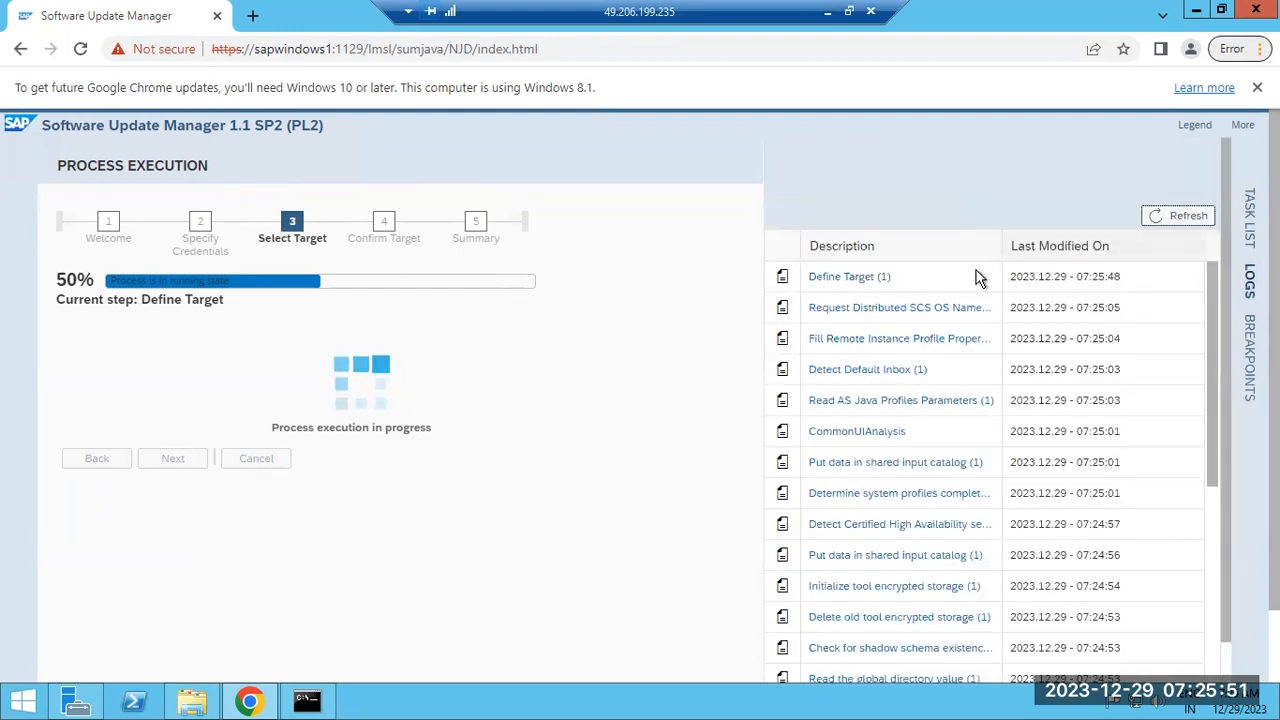
{"action": "left_click", "coordinate": [865, 285]}
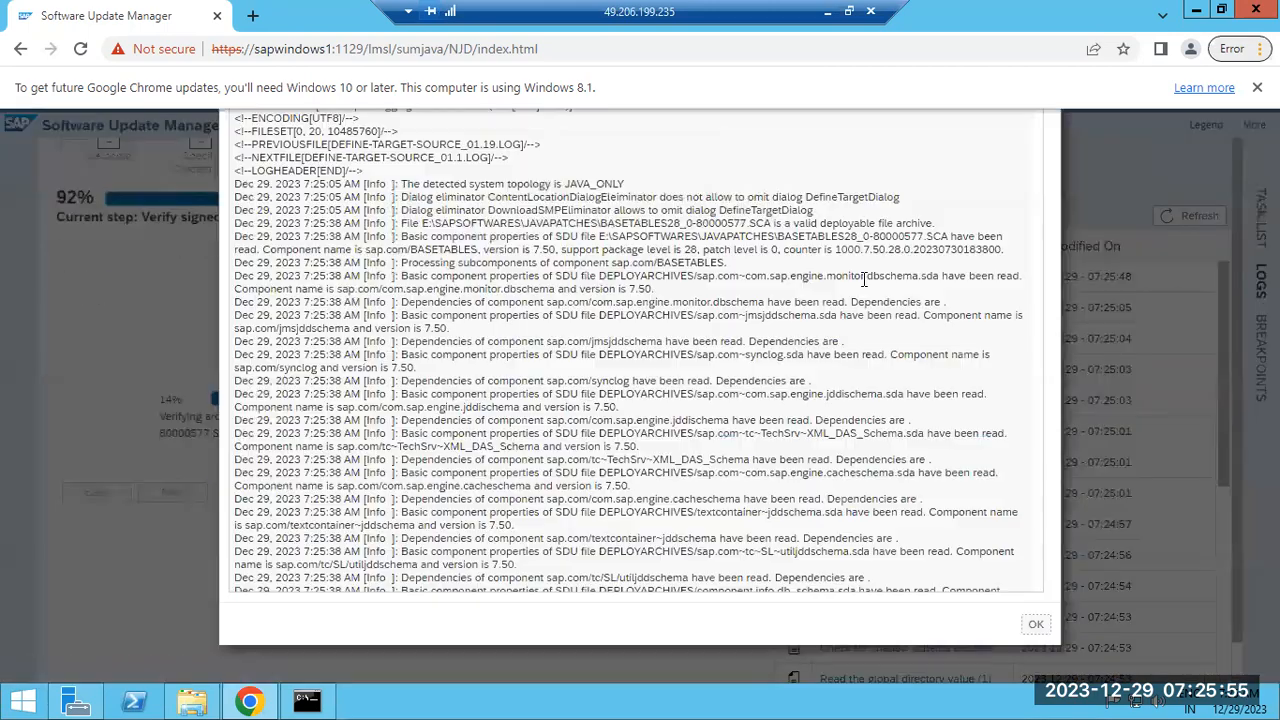
Read through the Define Target log, marking the E:\SAPSOFTWARES path lines, then close it
{"action": "scroll", "coordinate": [804, 420], "scroll_direction": "down", "scroll_amount": 20}
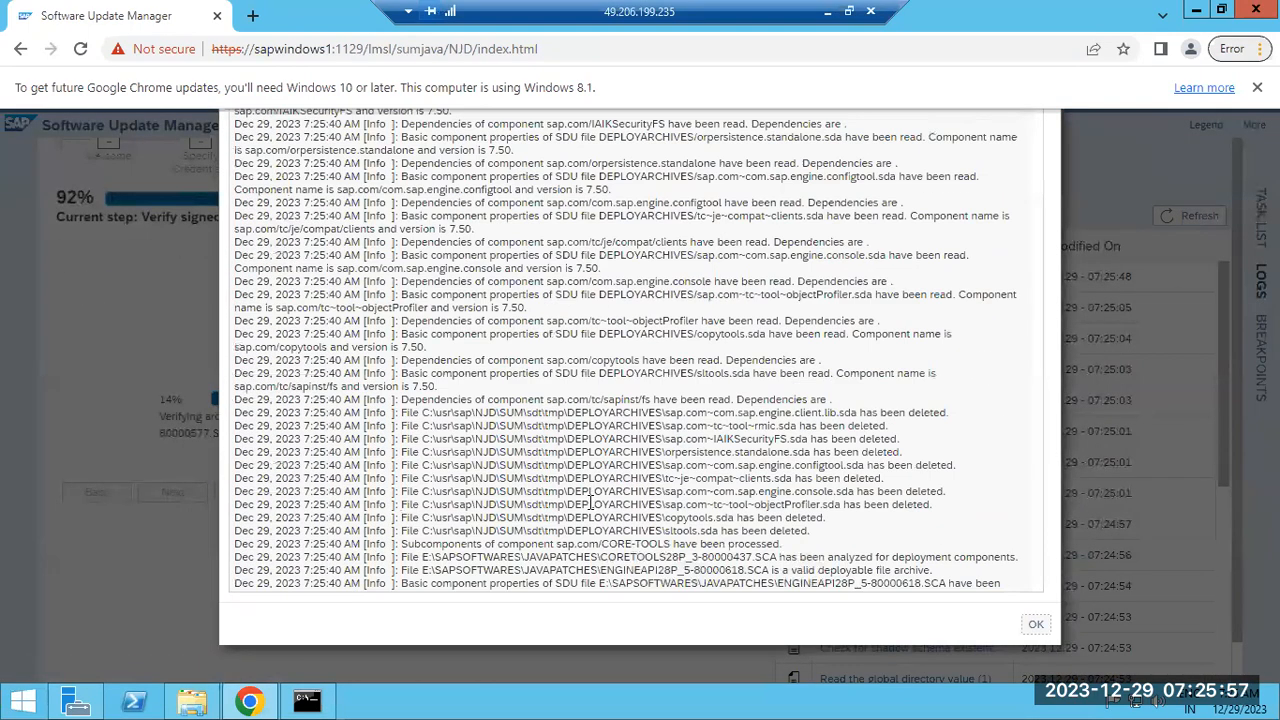
{"action": "scroll", "coordinate": [583, 530], "scroll_direction": "down", "scroll_amount": 20}
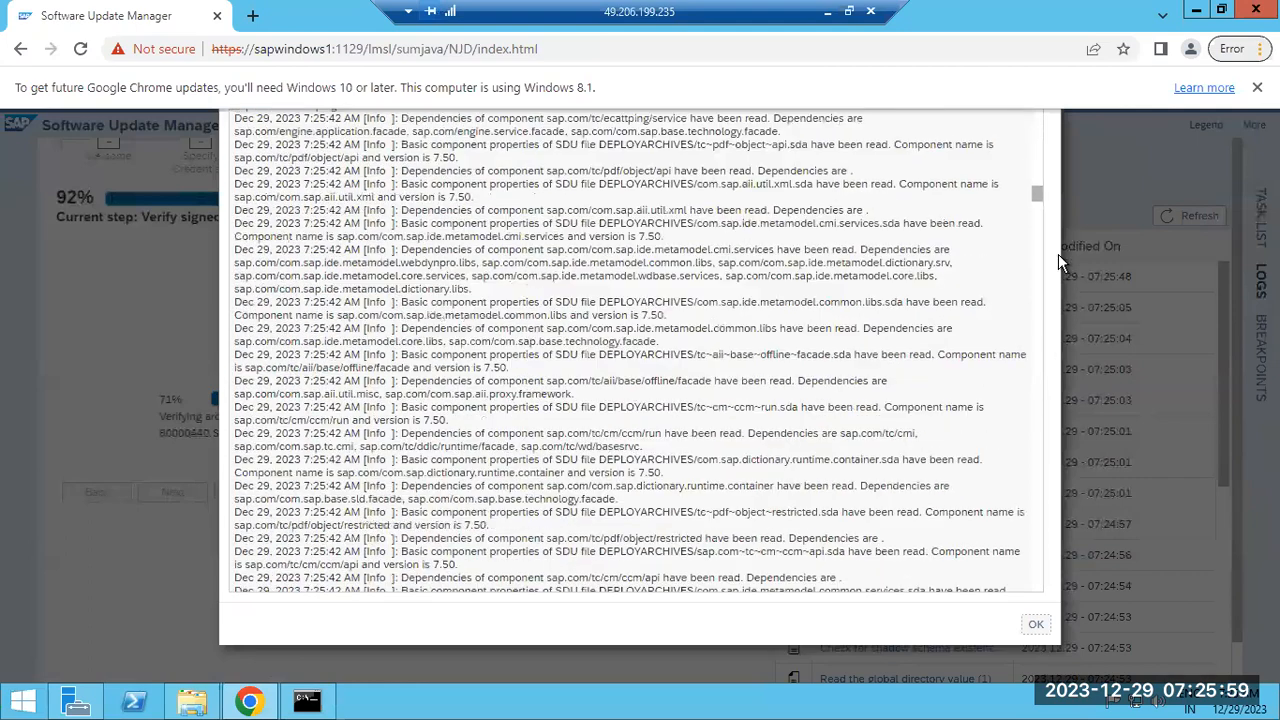
{"action": "left_click_drag", "start_coordinate": [1037, 192], "coordinate": [1030, 615]}
{"action": "left_click_drag", "start_coordinate": [731, 490], "coordinate": [868, 483]}
{"action": "left_click_drag", "start_coordinate": [597, 530], "coordinate": [828, 574]}
{"action": "left_click", "coordinate": [1036, 621]}
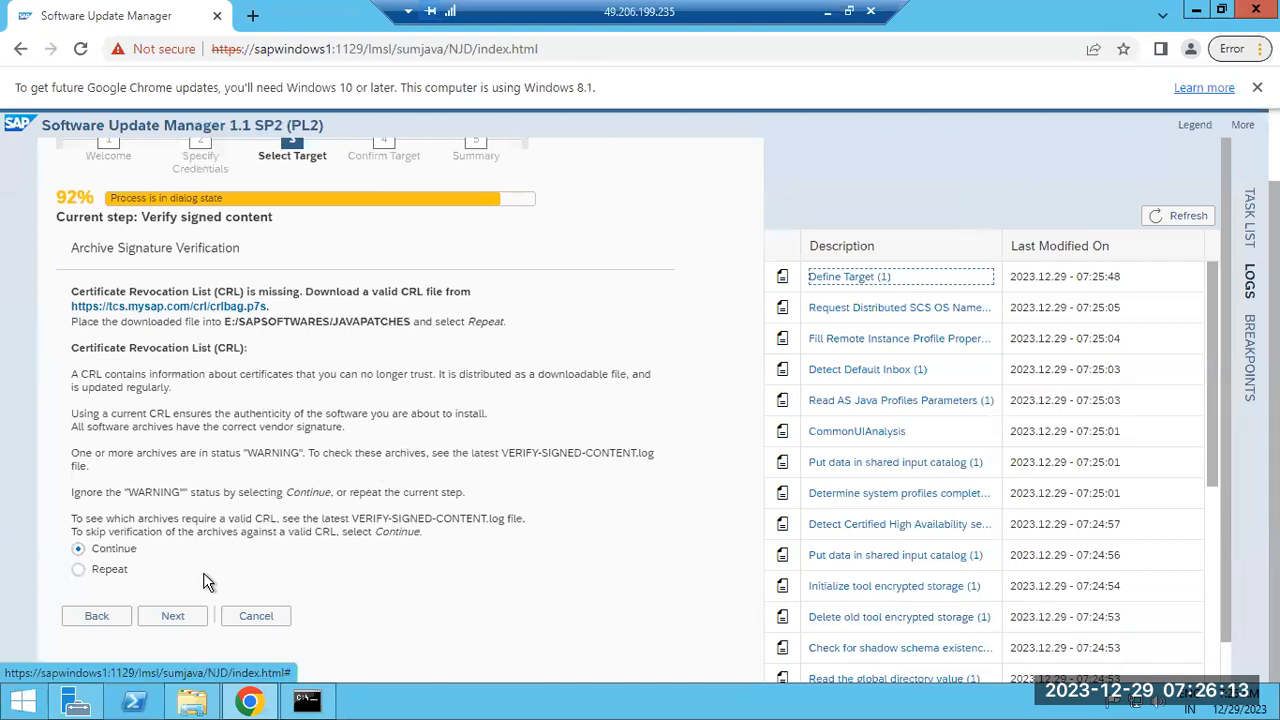
Continue past the archive signature check and refresh the logs to follow Configuration's DB information step
{"action": "left_click", "coordinate": [172, 617]}
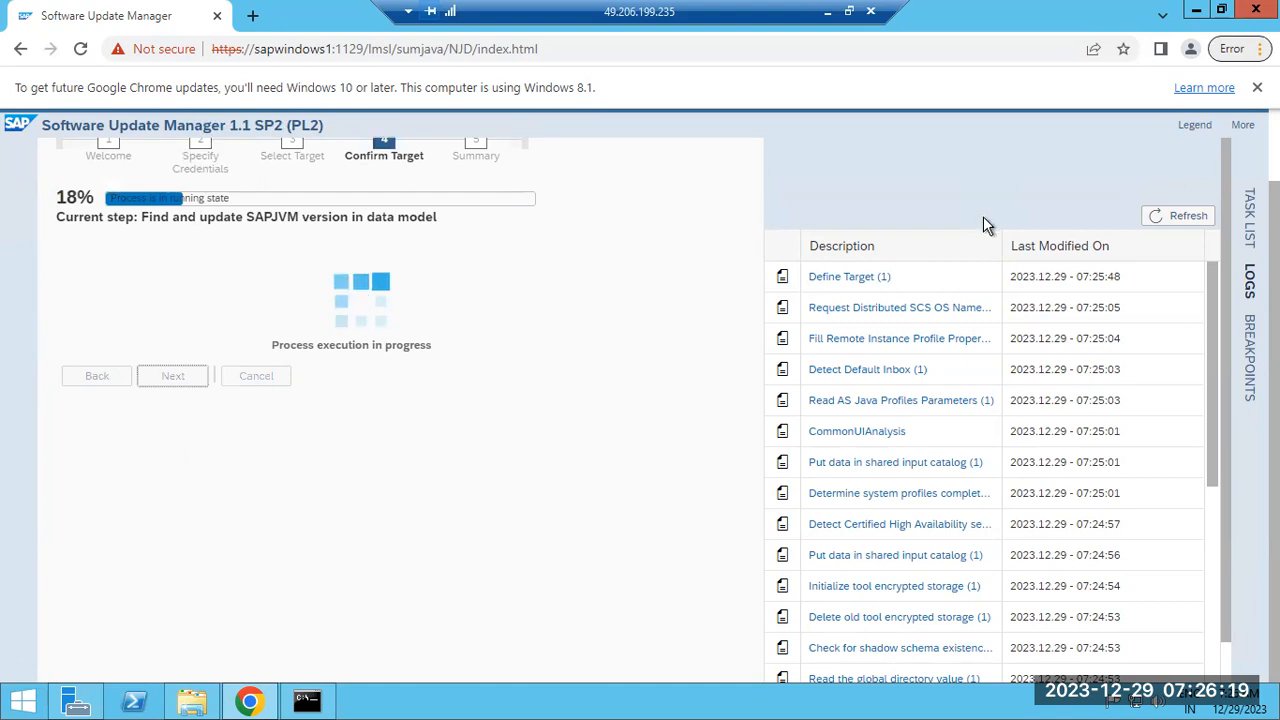
{"action": "left_click", "coordinate": [1167, 222]}
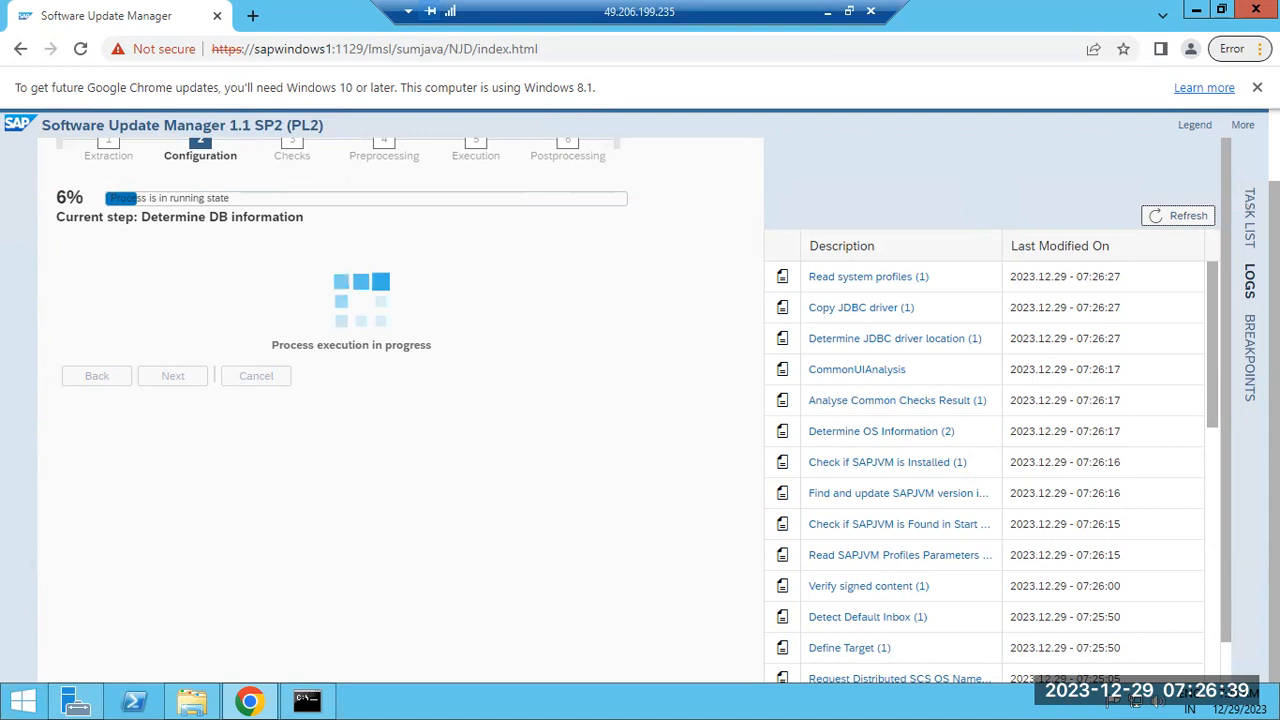
{"action": "scroll", "coordinate": [380, 330], "scroll_direction": "up", "scroll_amount": 1}
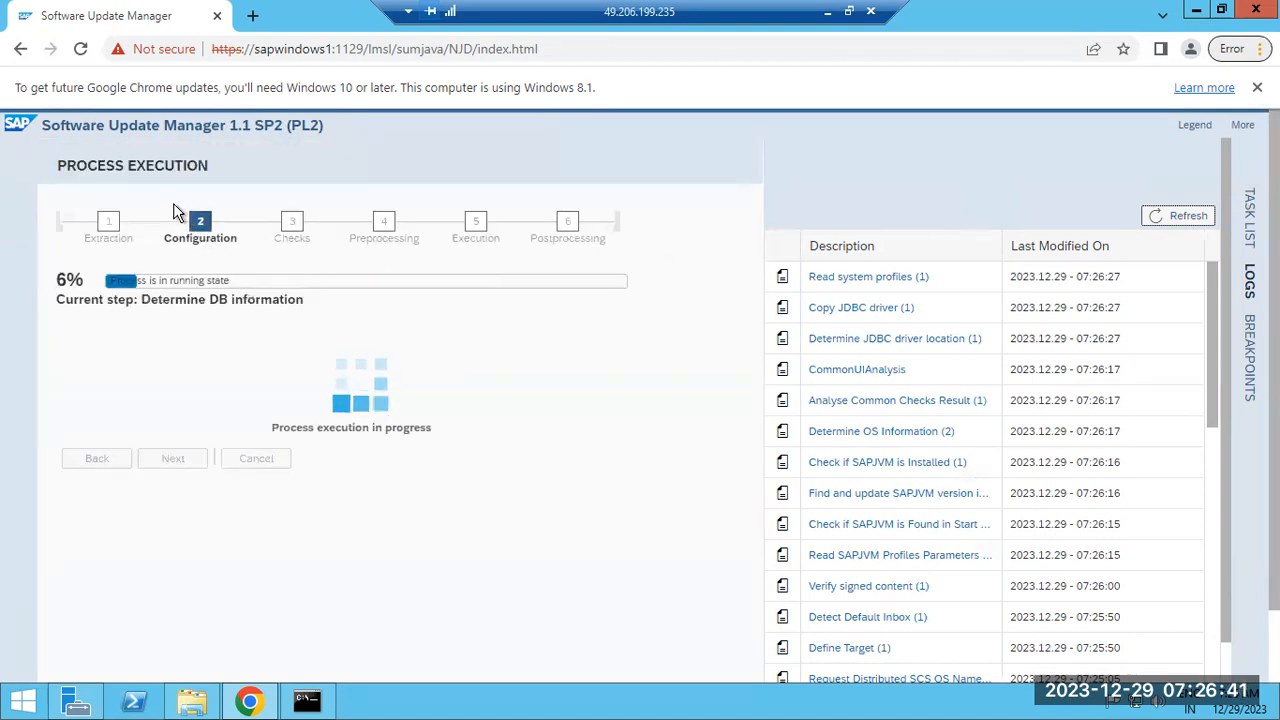
Append a 'Summary' line to the Paint step list and redraw the text boxes around both lists
{"action": "left_click", "coordinate": [828, 12]}
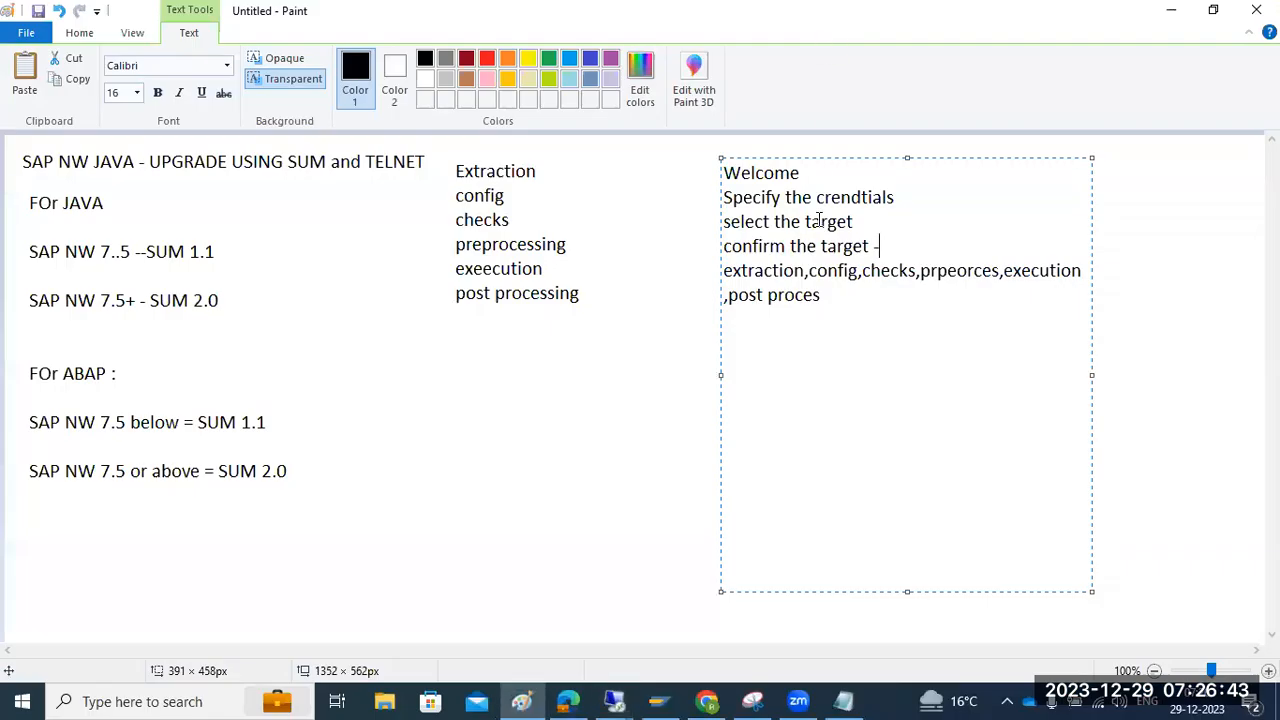
{"action": "left_click_drag", "start_coordinate": [726, 270], "coordinate": [831, 300]}
{"action": "left_click", "coordinate": [833, 296]}
{"action": "type", "text": "Summary"}
{"action": "left_click_drag", "start_coordinate": [456, 158], "coordinate": [663, 341]}
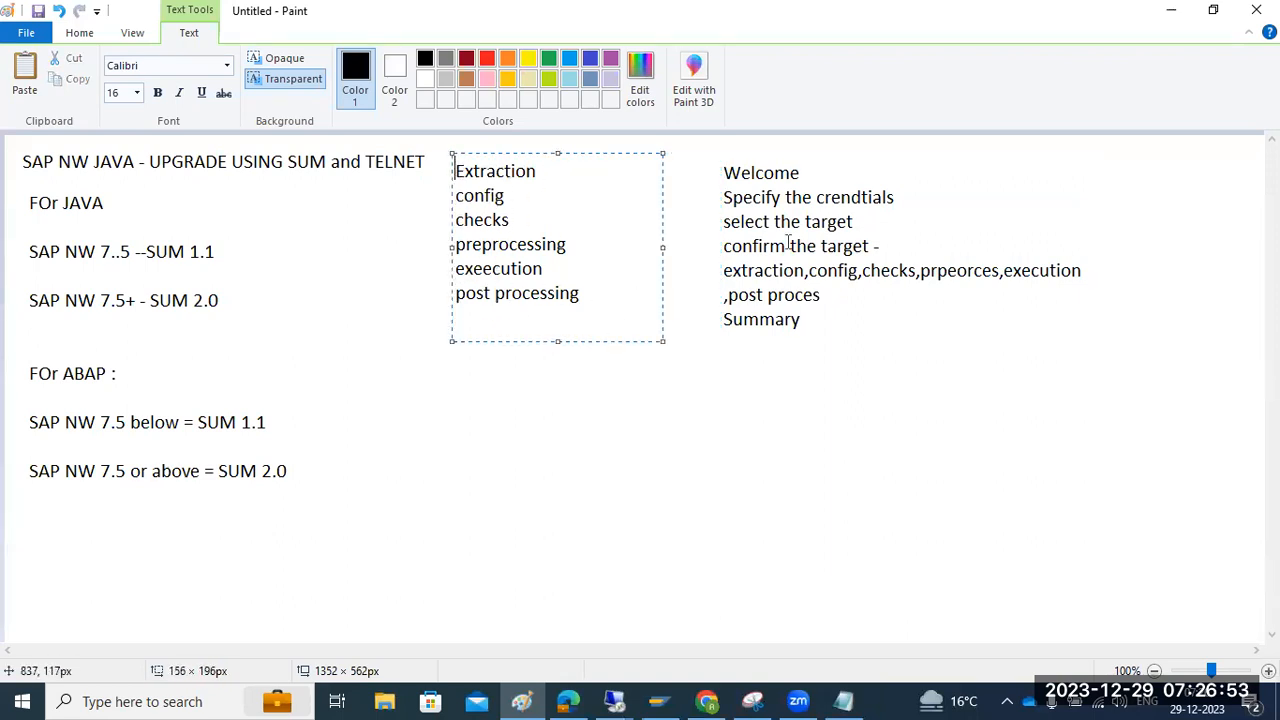
{"action": "left_click_drag", "start_coordinate": [710, 150], "coordinate": [1107, 349]}
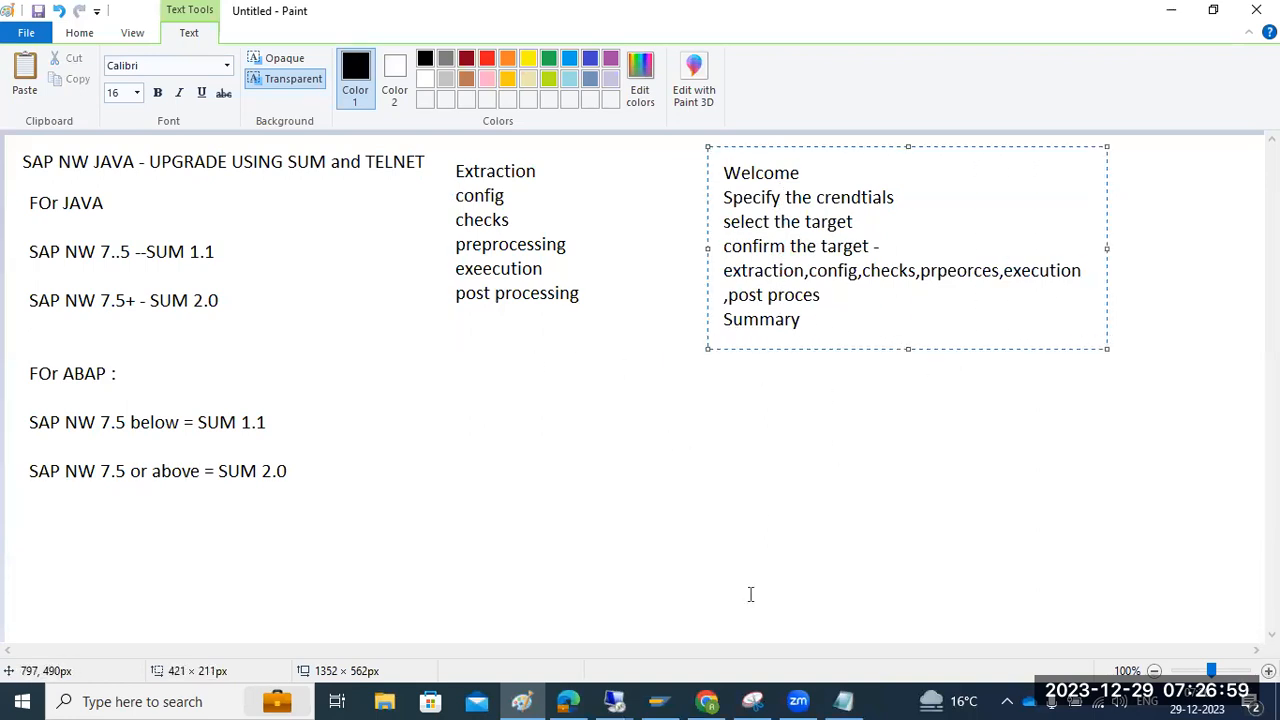
{"action": "left_click", "coordinate": [626, 690]}
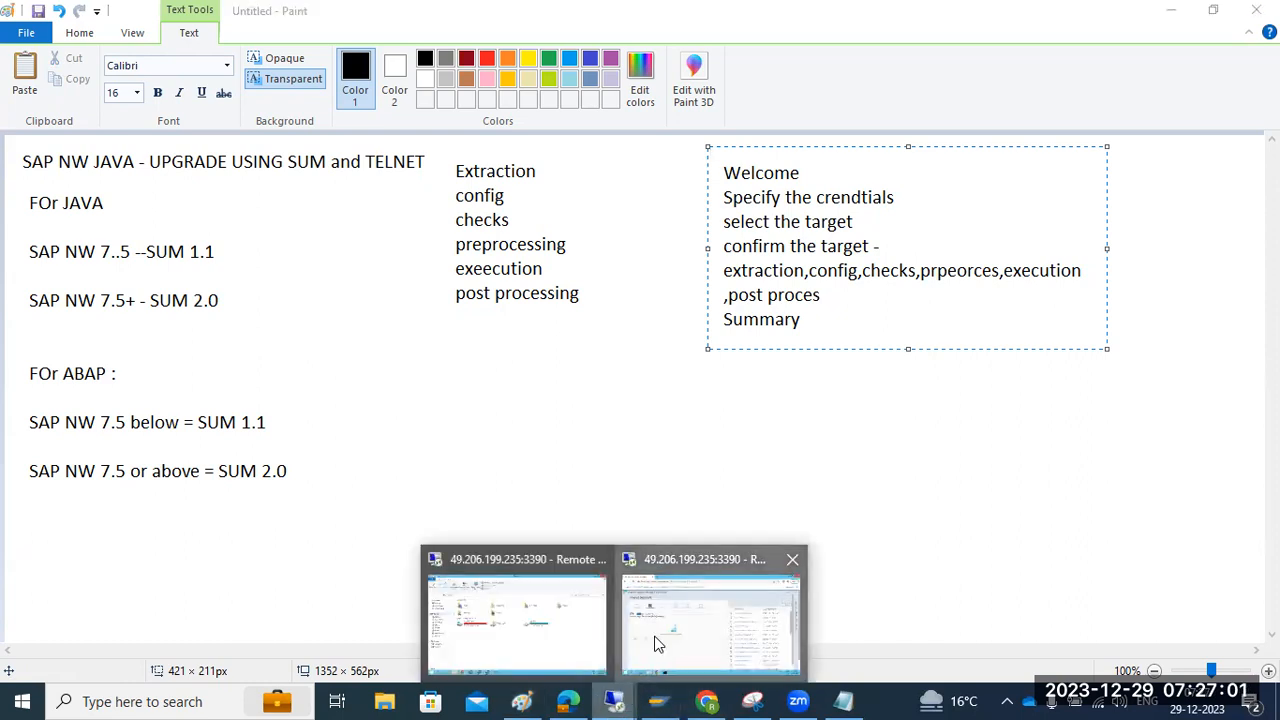
In the remote SUM session, enter the AS Java Administrator password and submit it
{"action": "left_click", "coordinate": [657, 643]}
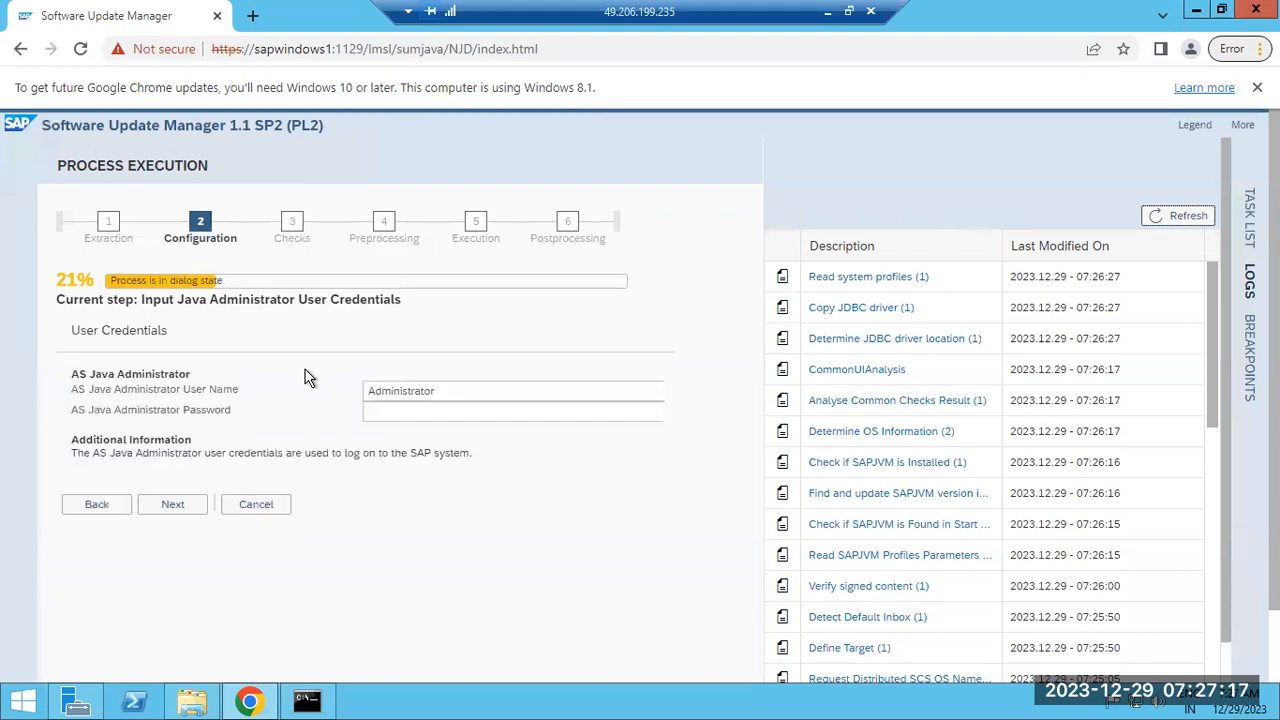
{"action": "left_click", "coordinate": [380, 411]}
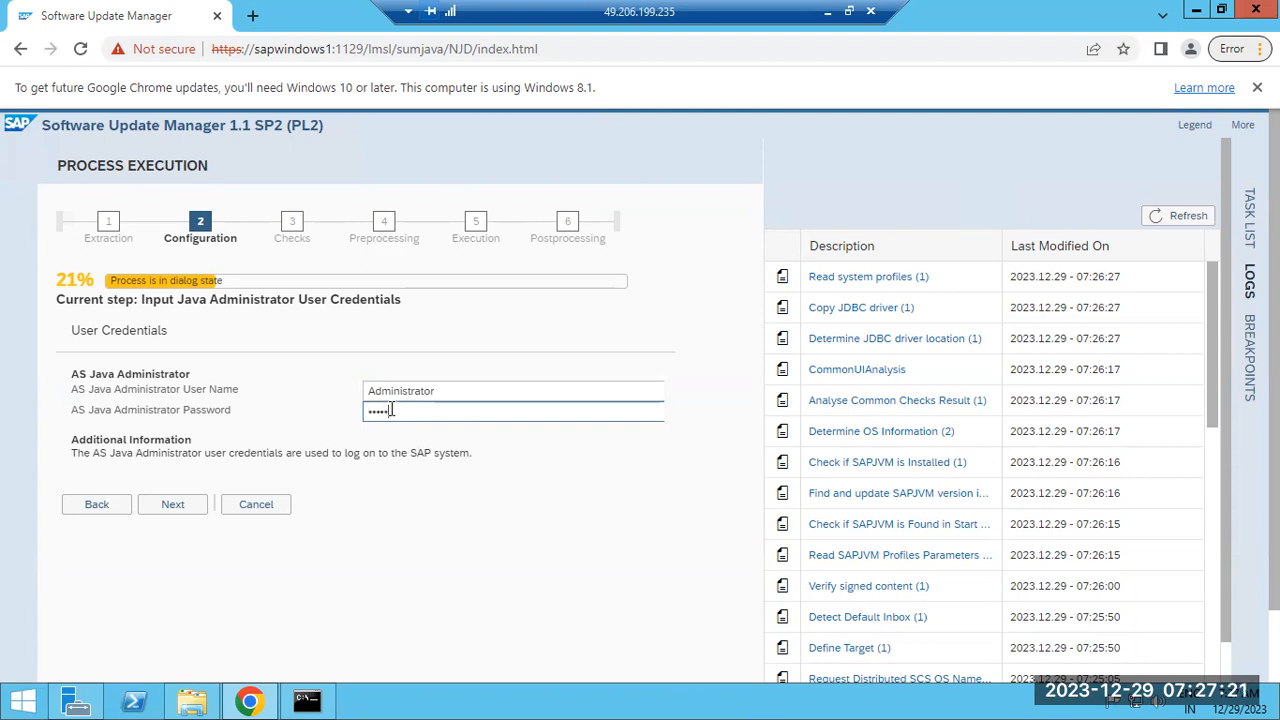
{"action": "key", "text": "Return"}
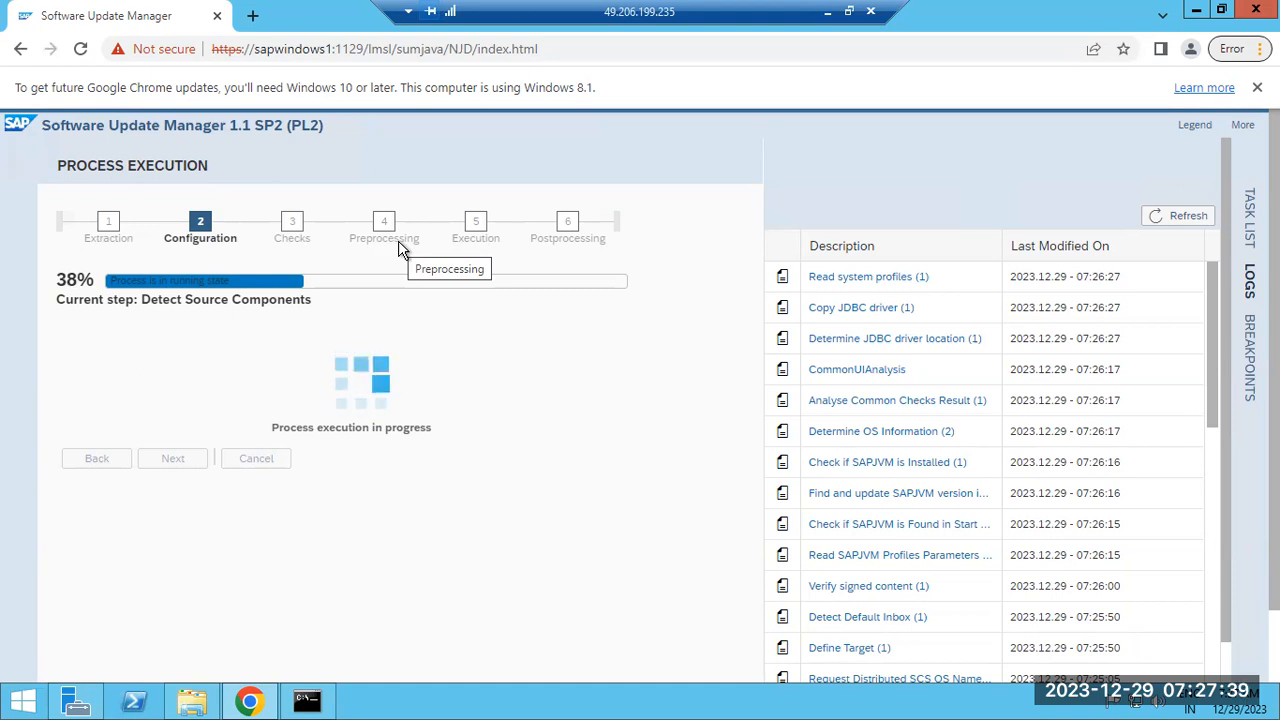
Refresh the logs, read the Detect Source Components (1) log to its end, close it and refresh again
{"action": "left_click", "coordinate": [1188, 217]}
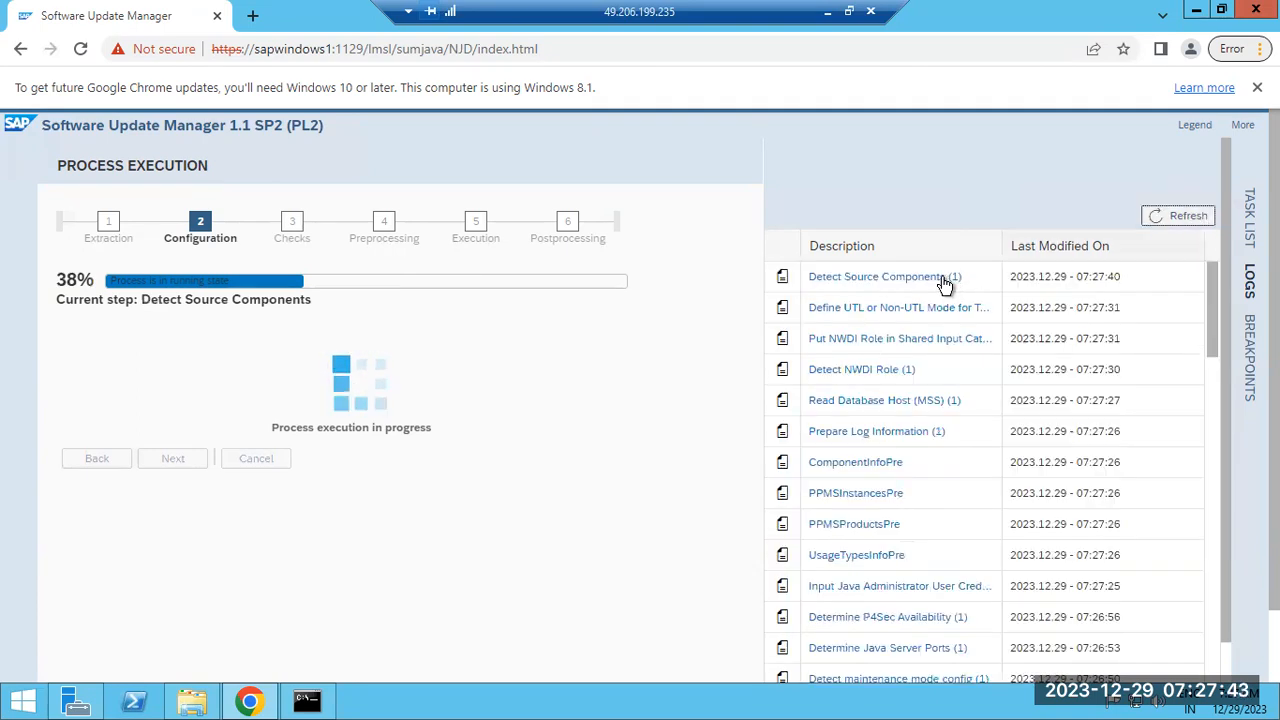
{"action": "left_click", "coordinate": [938, 280]}
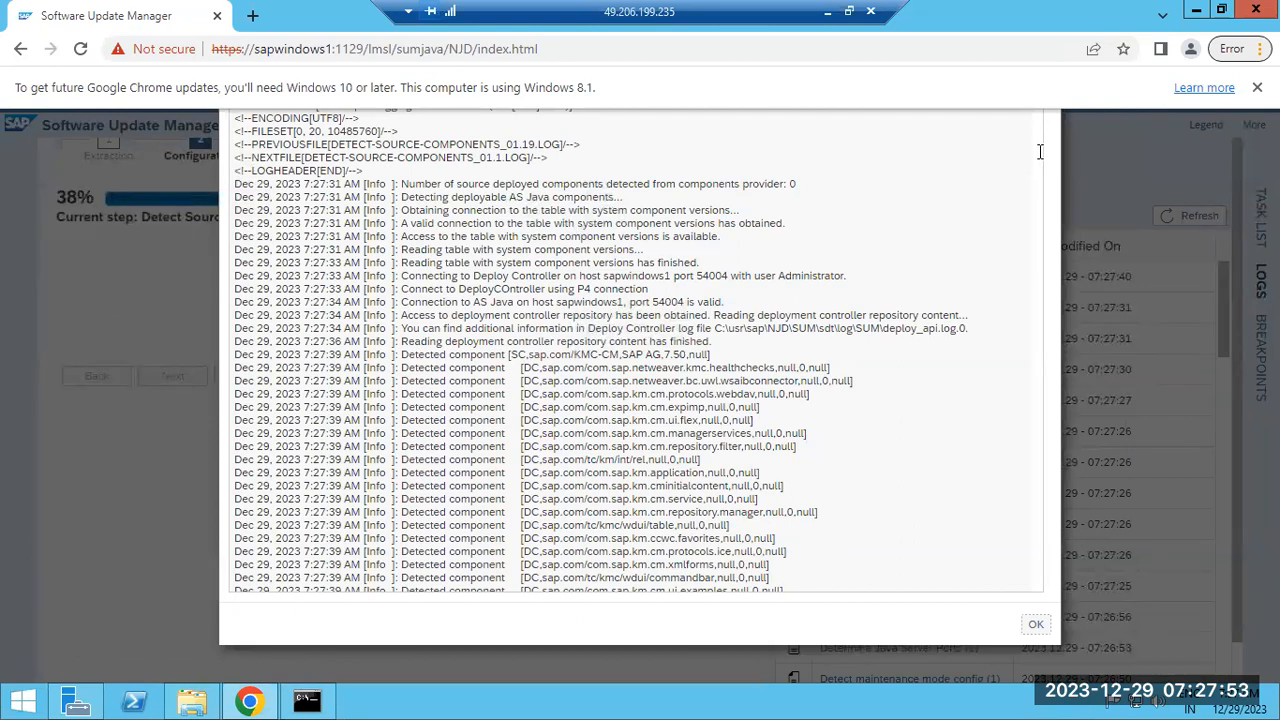
{"action": "scroll", "coordinate": [1040, 151], "scroll_direction": "down", "scroll_amount": 15}
{"action": "scroll", "coordinate": [1040, 151], "scroll_direction": "down", "scroll_amount": 15}
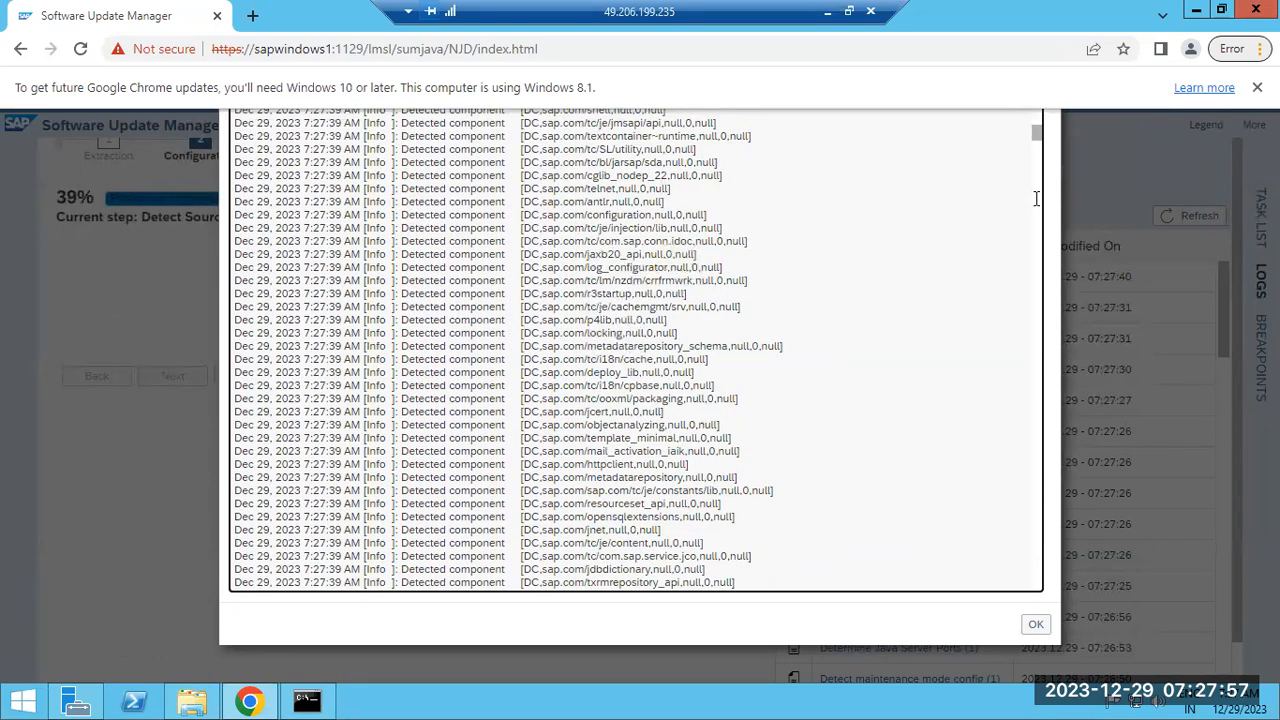
{"action": "left_click_drag", "start_coordinate": [1037, 136], "coordinate": [1021, 636]}
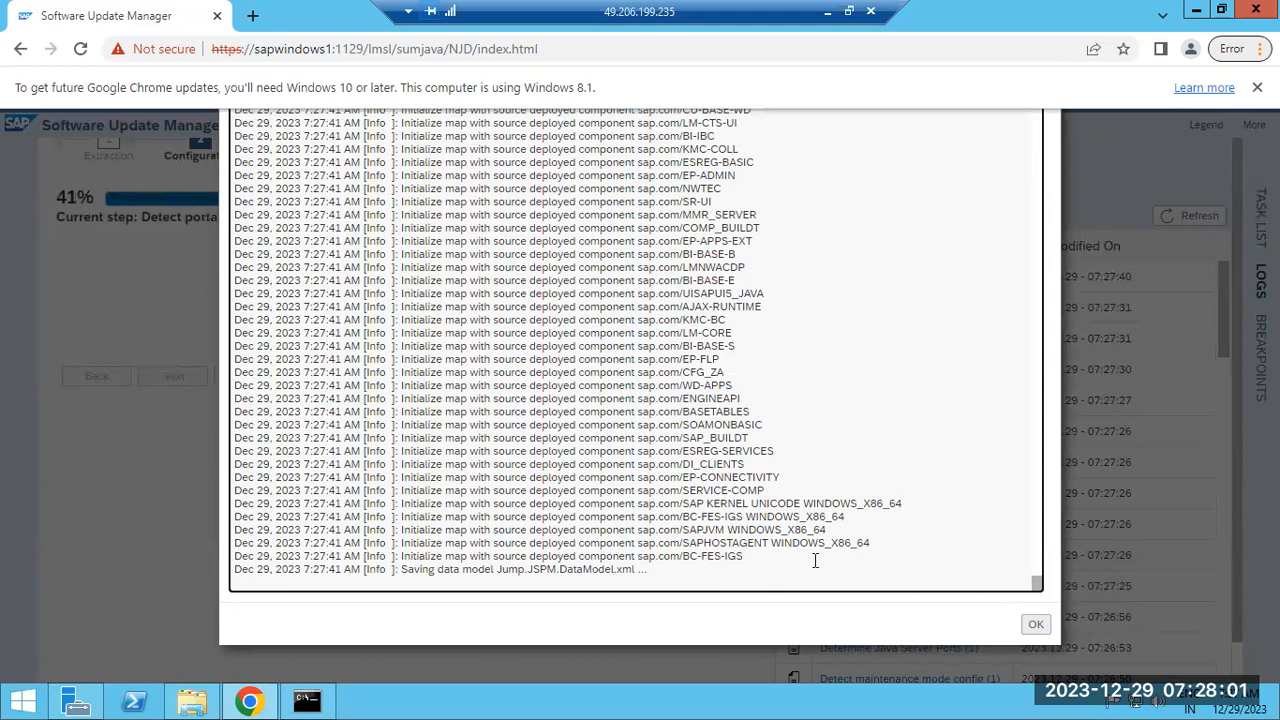
{"action": "left_click_drag", "start_coordinate": [739, 517], "coordinate": [778, 529]}
{"action": "left_click", "coordinate": [1036, 625]}
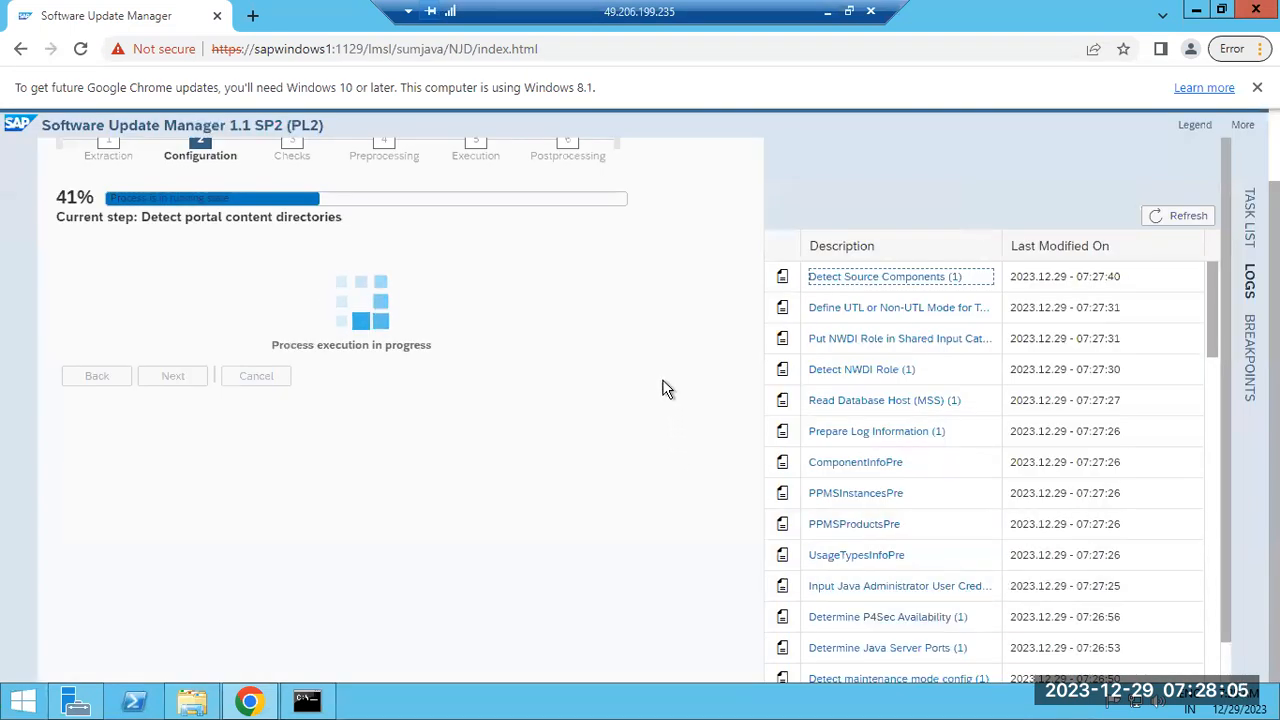
{"action": "left_click", "coordinate": [1157, 220]}
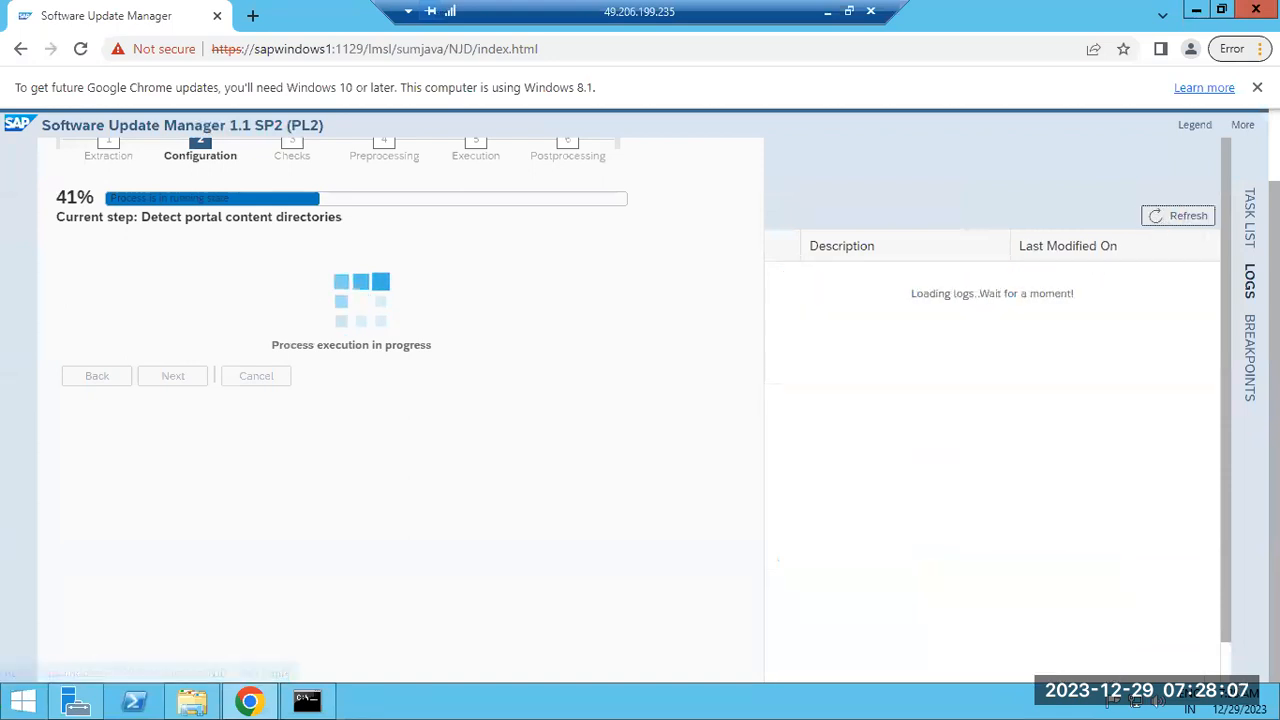
{"action": "left_click_drag", "start_coordinate": [1274, 270], "coordinate": [1274, 218]}
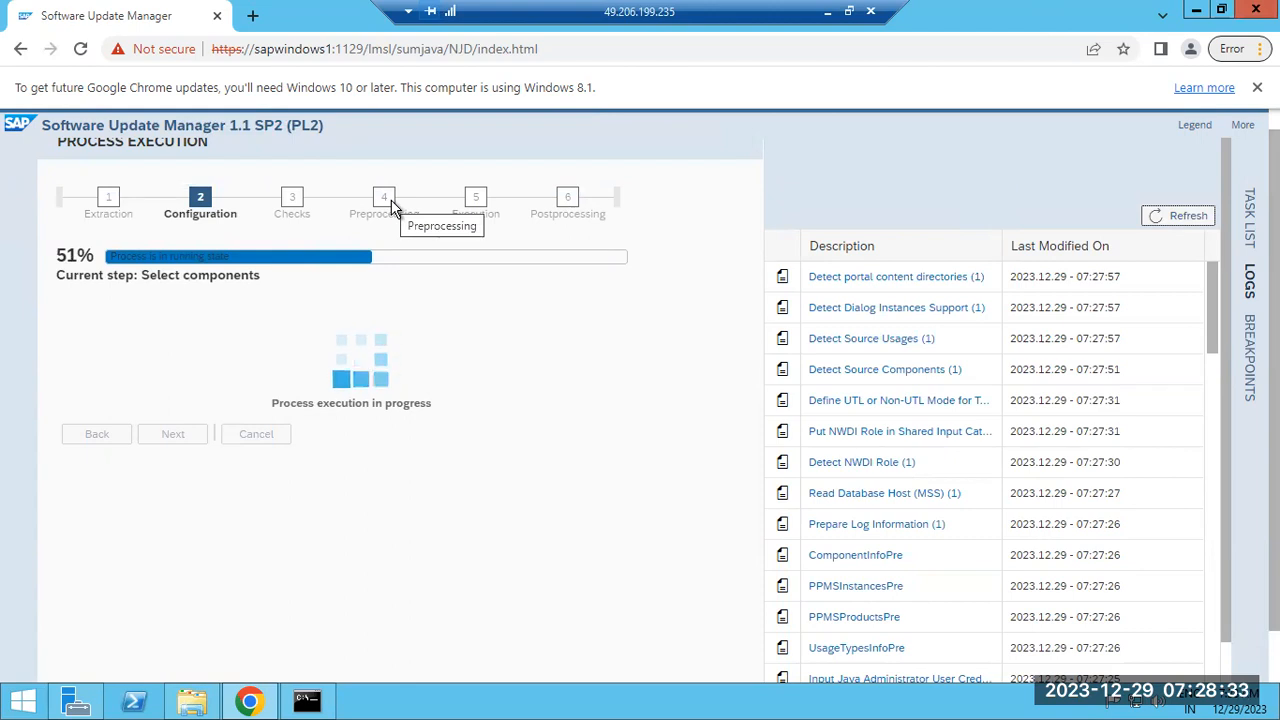
Bring the first remote session's SAP software center browser to the front
{"action": "left_click", "coordinate": [252, 16]}
{"action": "left_click", "coordinate": [827, 12]}
{"action": "left_click", "coordinate": [575, 700]}
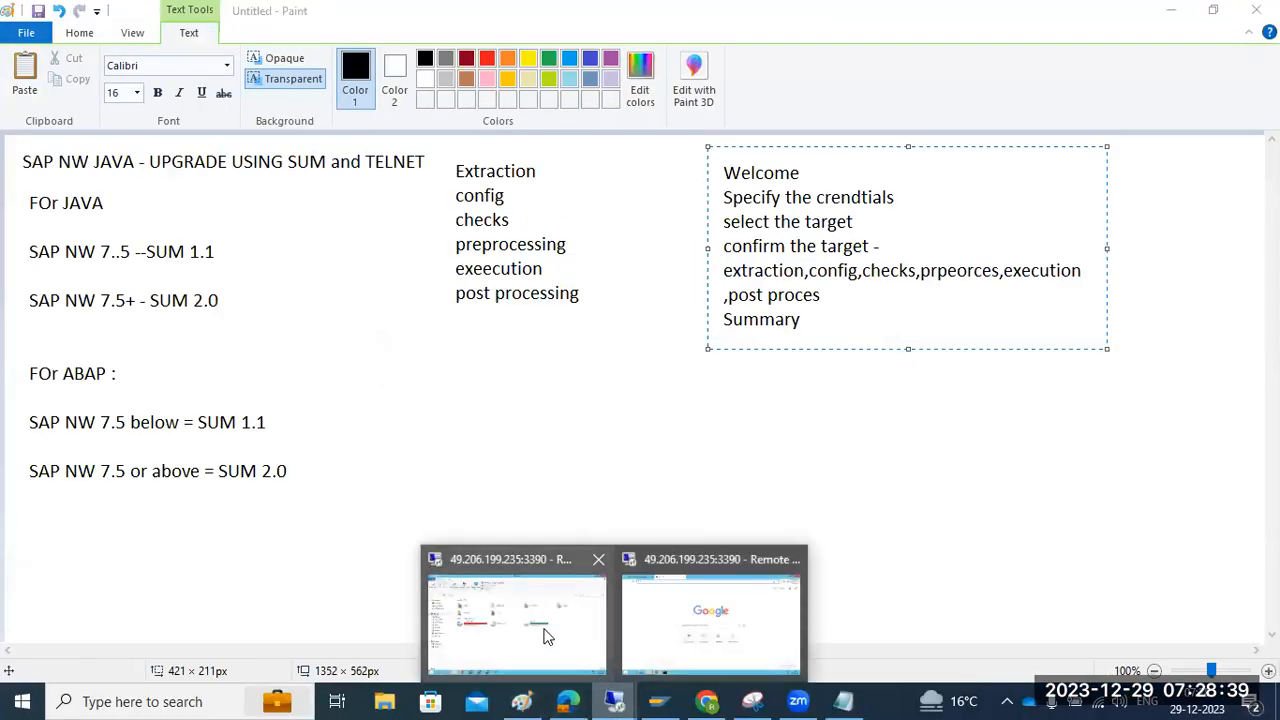
{"action": "left_click", "coordinate": [543, 634]}
{"action": "left_click", "coordinate": [249, 703]}
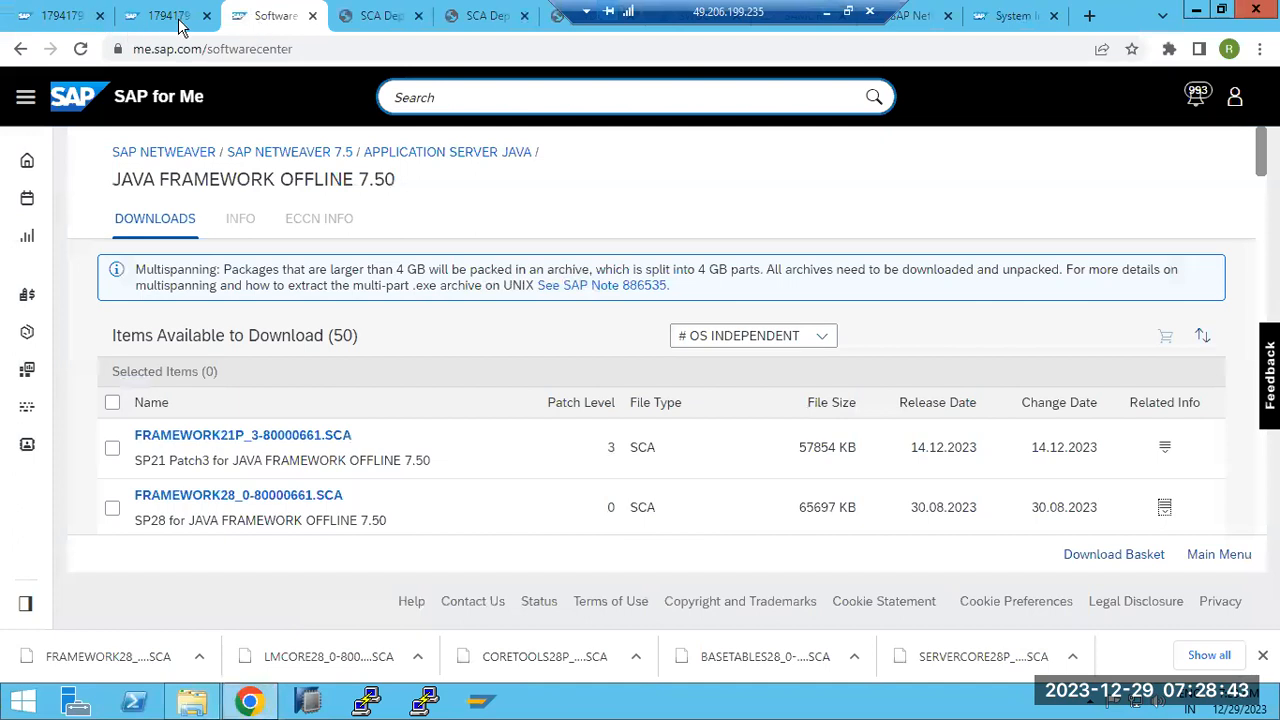
Close the surplus SCA dependency, SAML, SAP for Me and Software Center tabs
{"action": "left_click", "coordinate": [419, 16]}
{"action": "left_click", "coordinate": [419, 16]}
{"action": "left_click", "coordinate": [419, 16]}
{"action": "left_click", "coordinate": [419, 17]}
{"action": "left_click", "coordinate": [419, 16]}
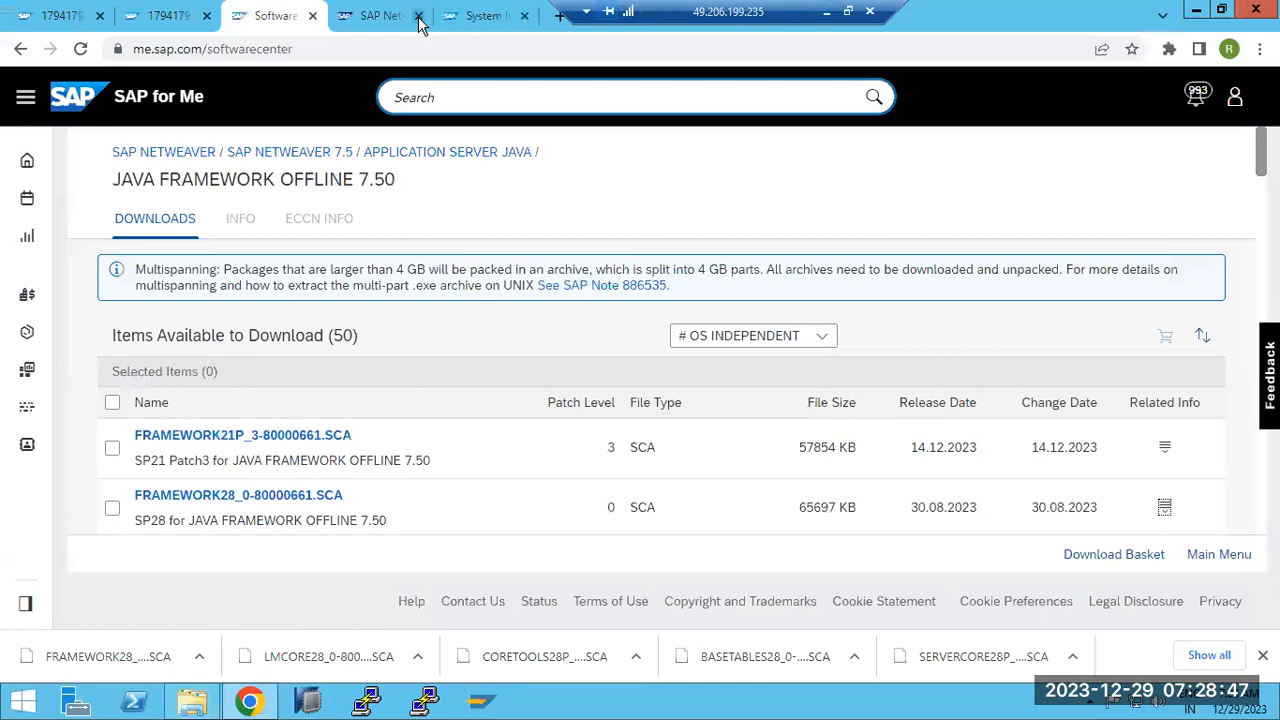
{"action": "left_click", "coordinate": [391, 15]}
{"action": "left_click", "coordinate": [484, 17]}
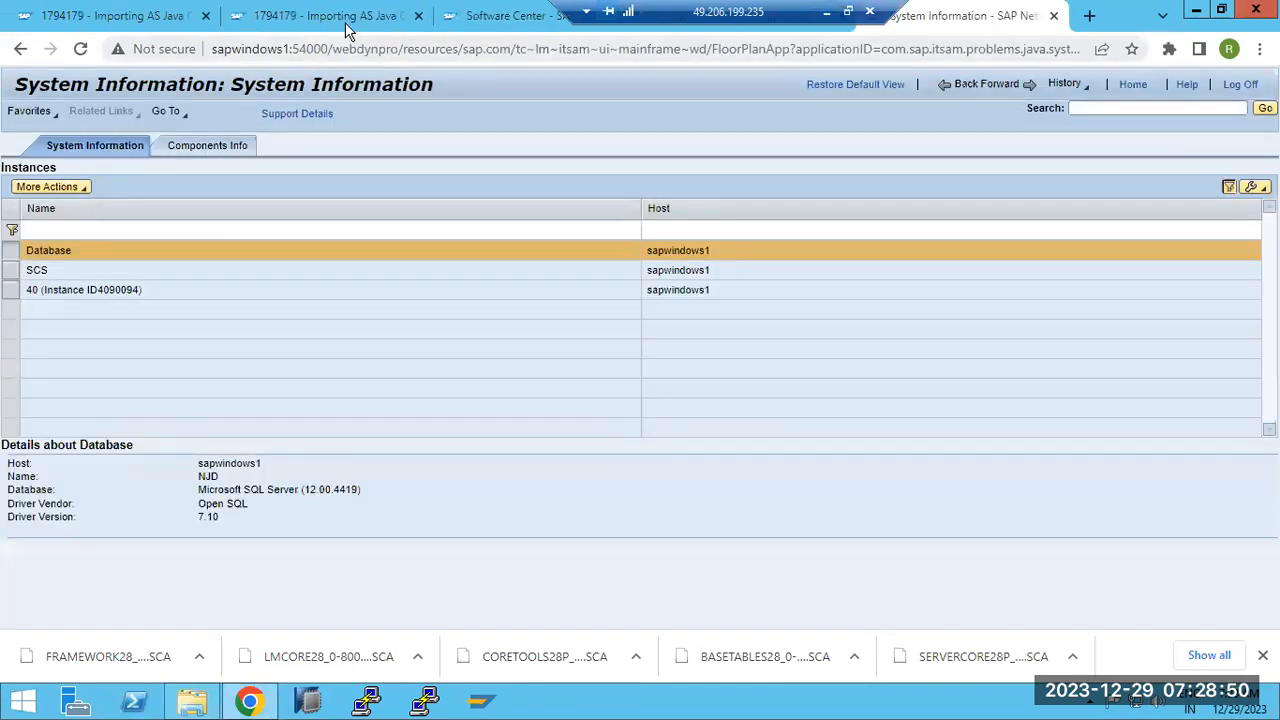
{"action": "left_click", "coordinate": [345, 22]}
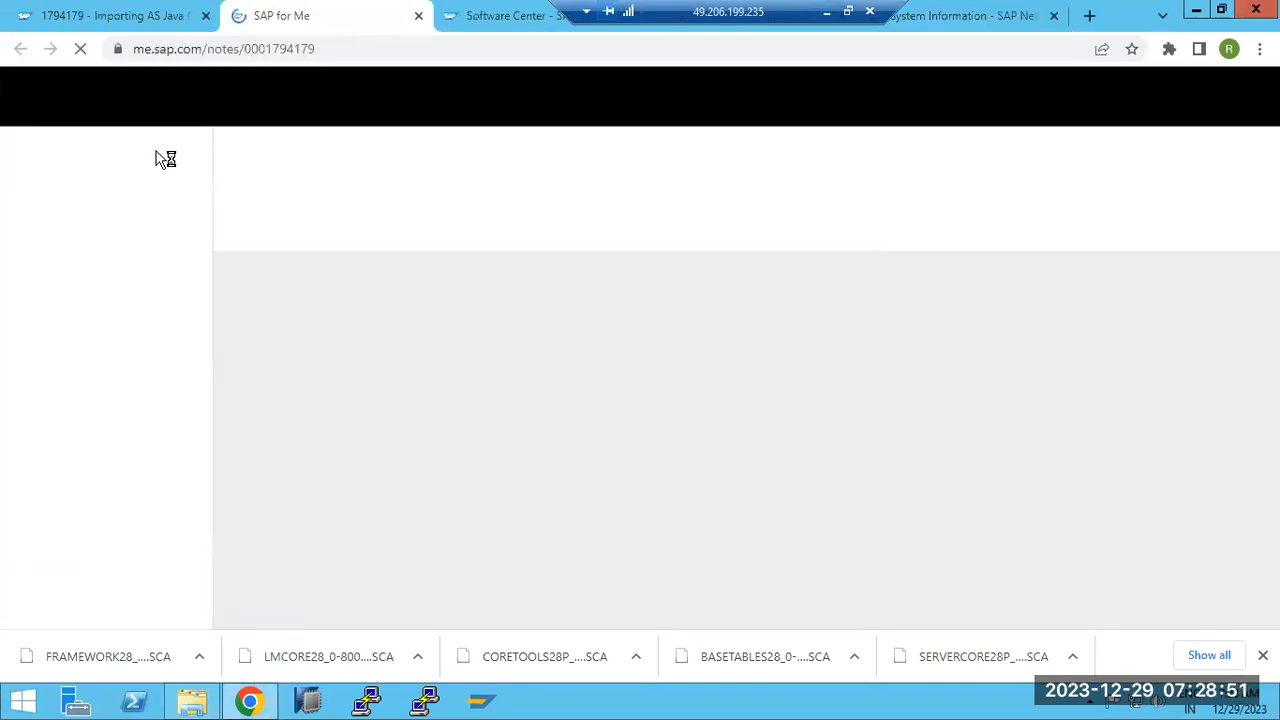
{"action": "left_click", "coordinate": [478, 16]}
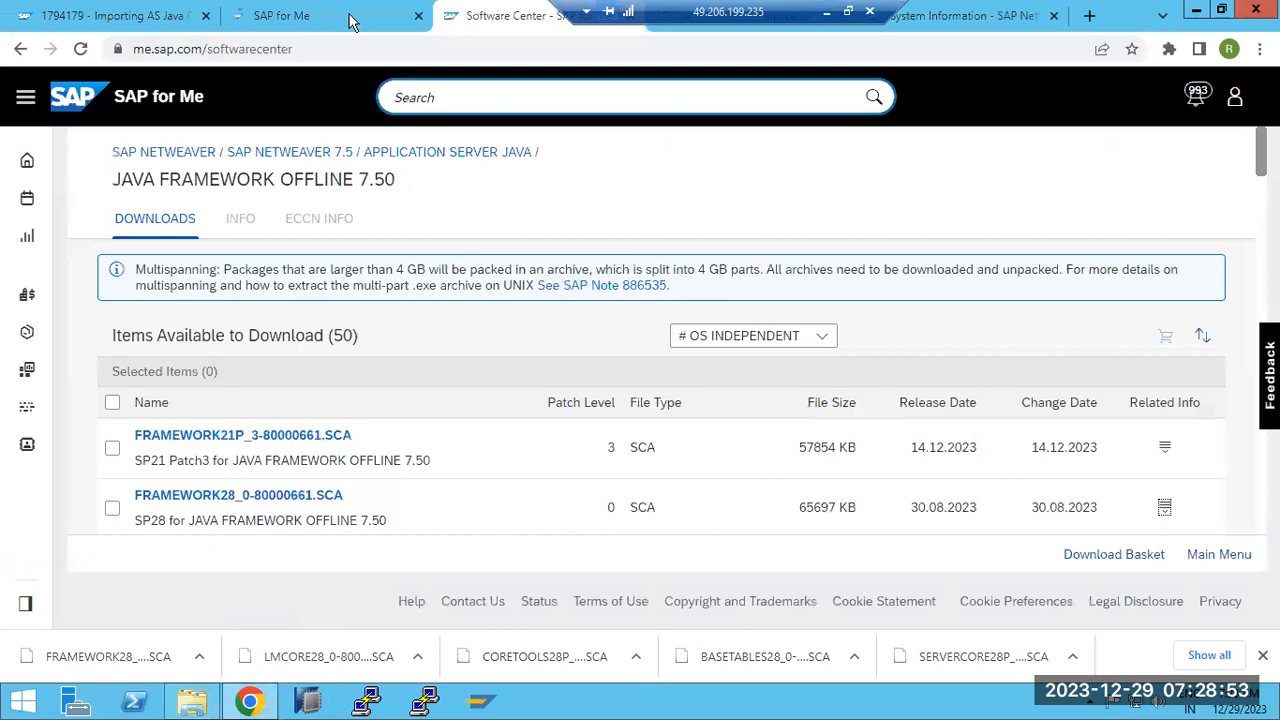
{"action": "left_click", "coordinate": [418, 16]}
{"action": "left_click", "coordinate": [418, 16]}
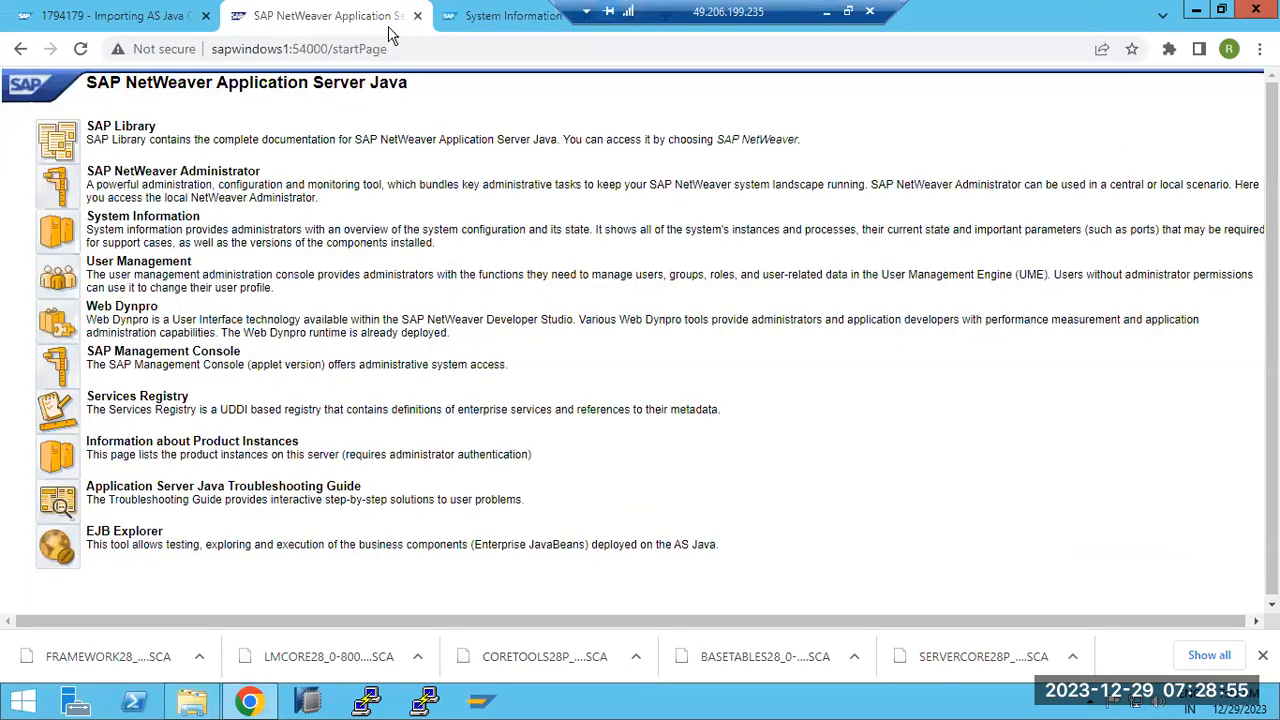
Browse NetWeaver Administrator through Operations and Configuration to Troubleshooting > Logs and Traces
{"action": "left_click", "coordinate": [70, 193]}
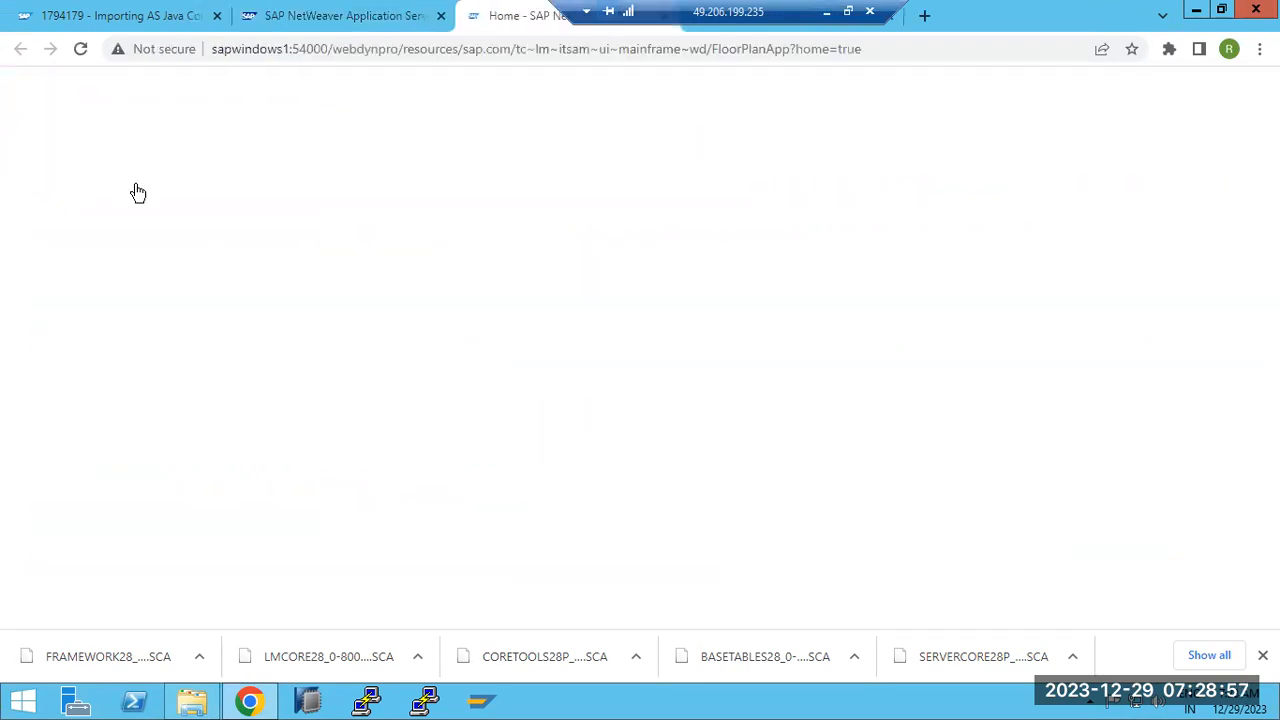
{"action": "left_click", "coordinate": [205, 162]}
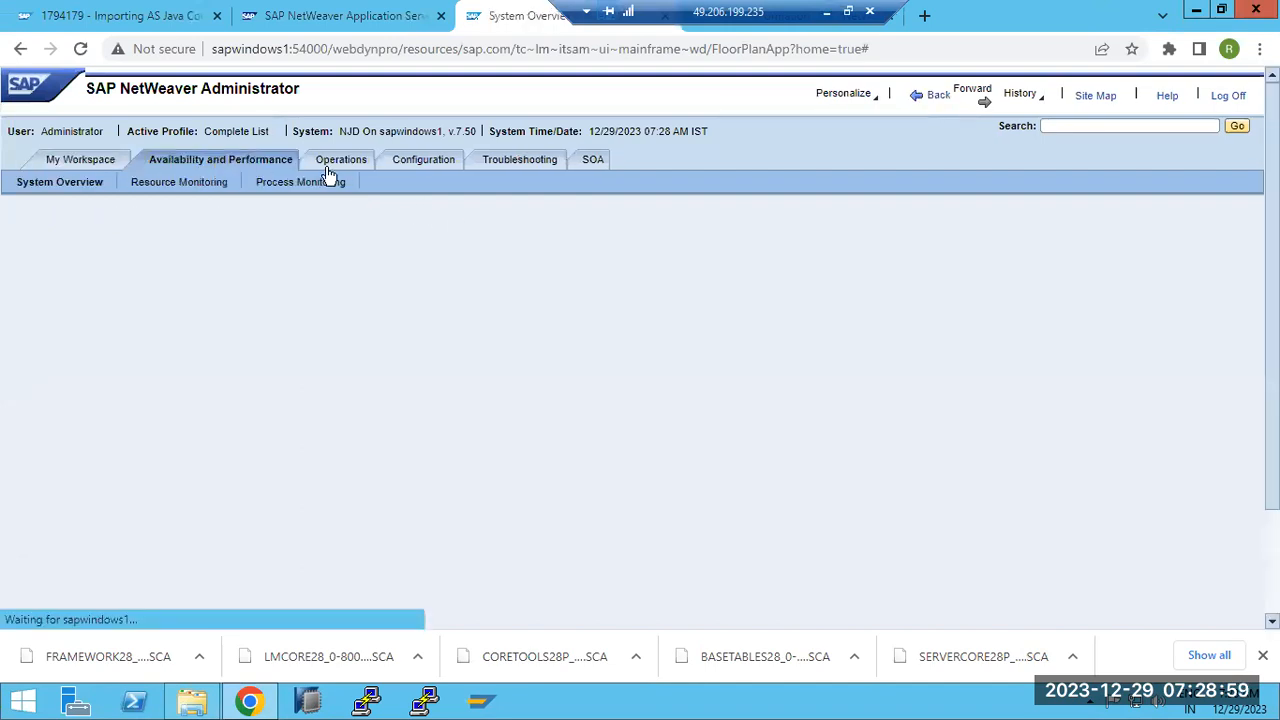
{"action": "left_click", "coordinate": [341, 161]}
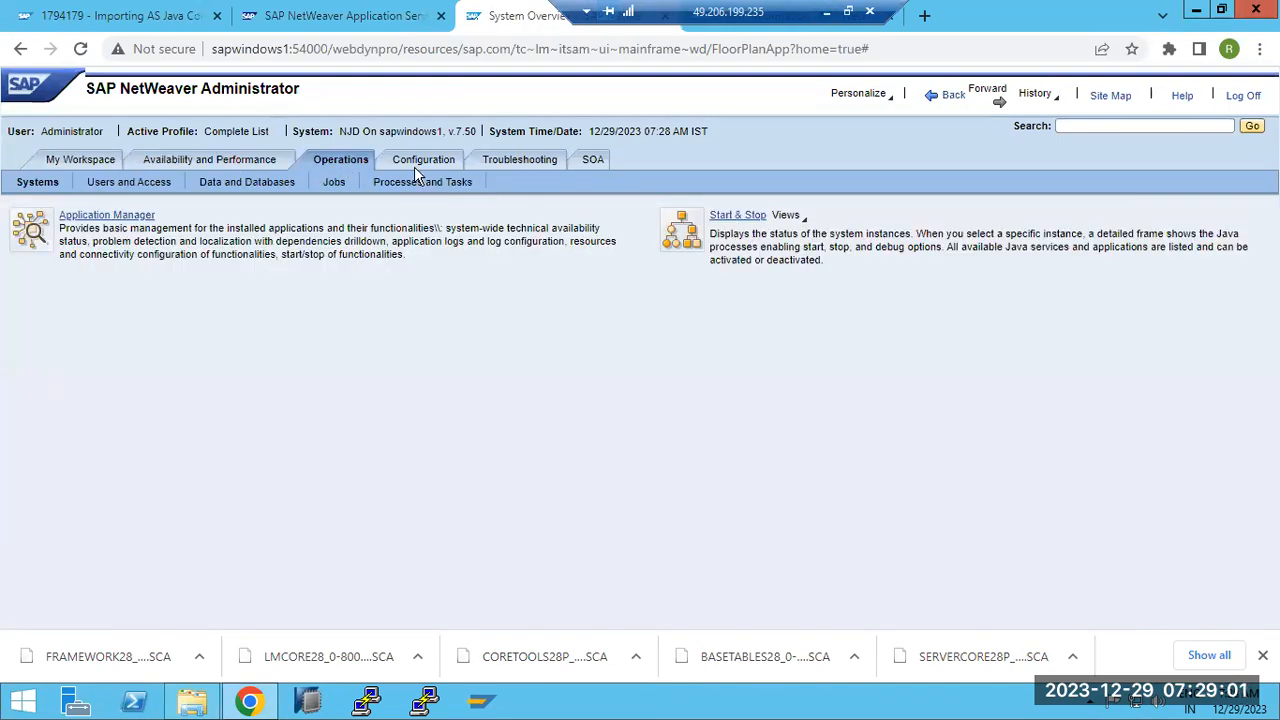
{"action": "left_click", "coordinate": [420, 163]}
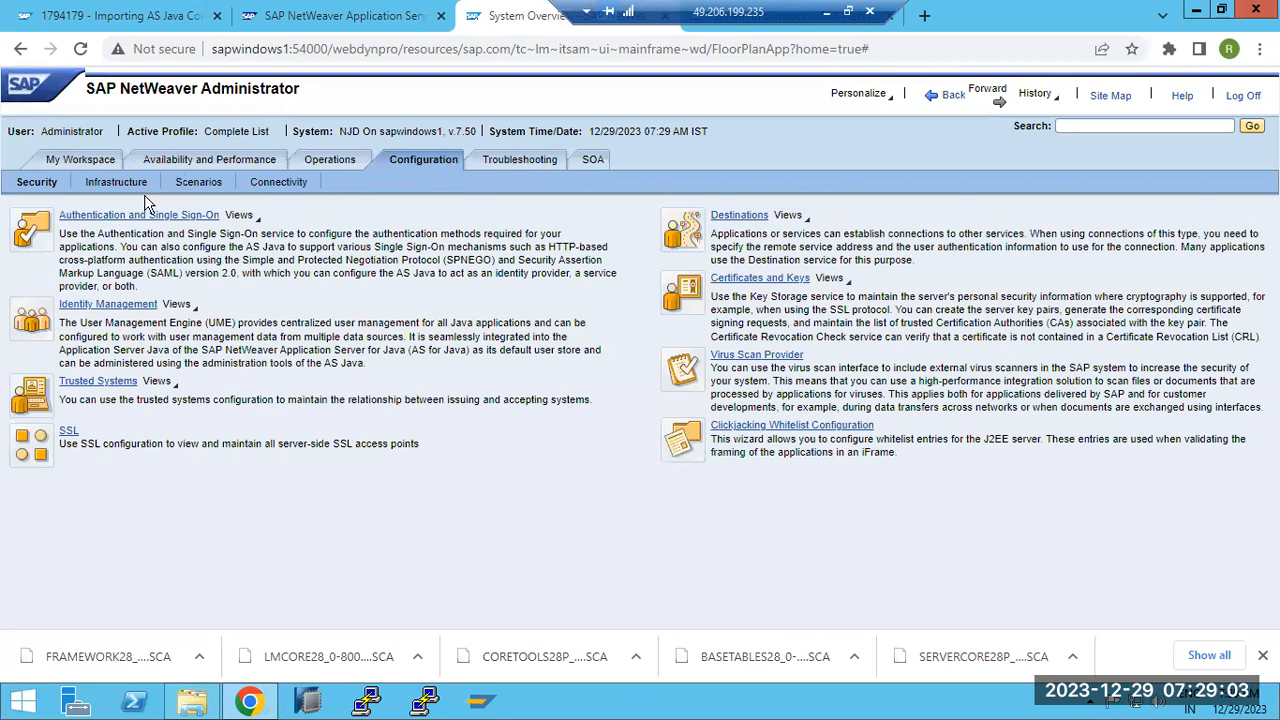
{"action": "left_click", "coordinate": [519, 160]}
{"action": "left_click", "coordinate": [90, 183]}
{"action": "left_click", "coordinate": [212, 184]}
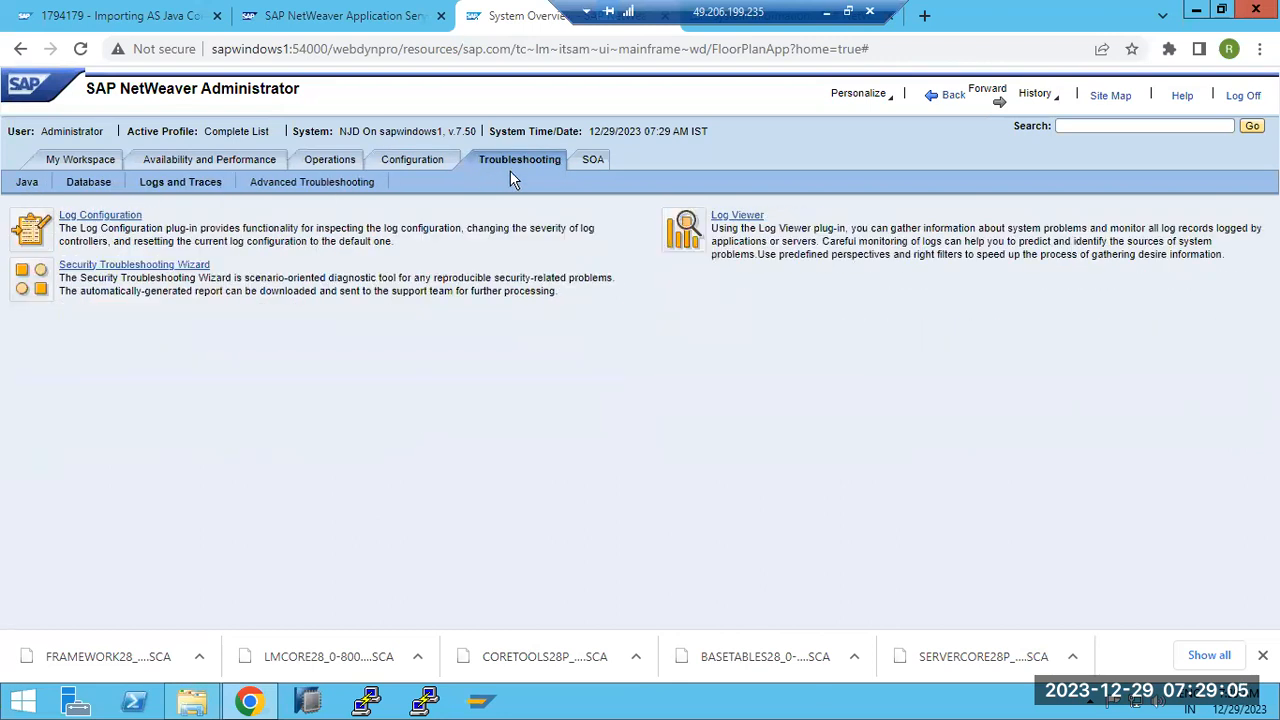
{"action": "left_click", "coordinate": [824, 14]}
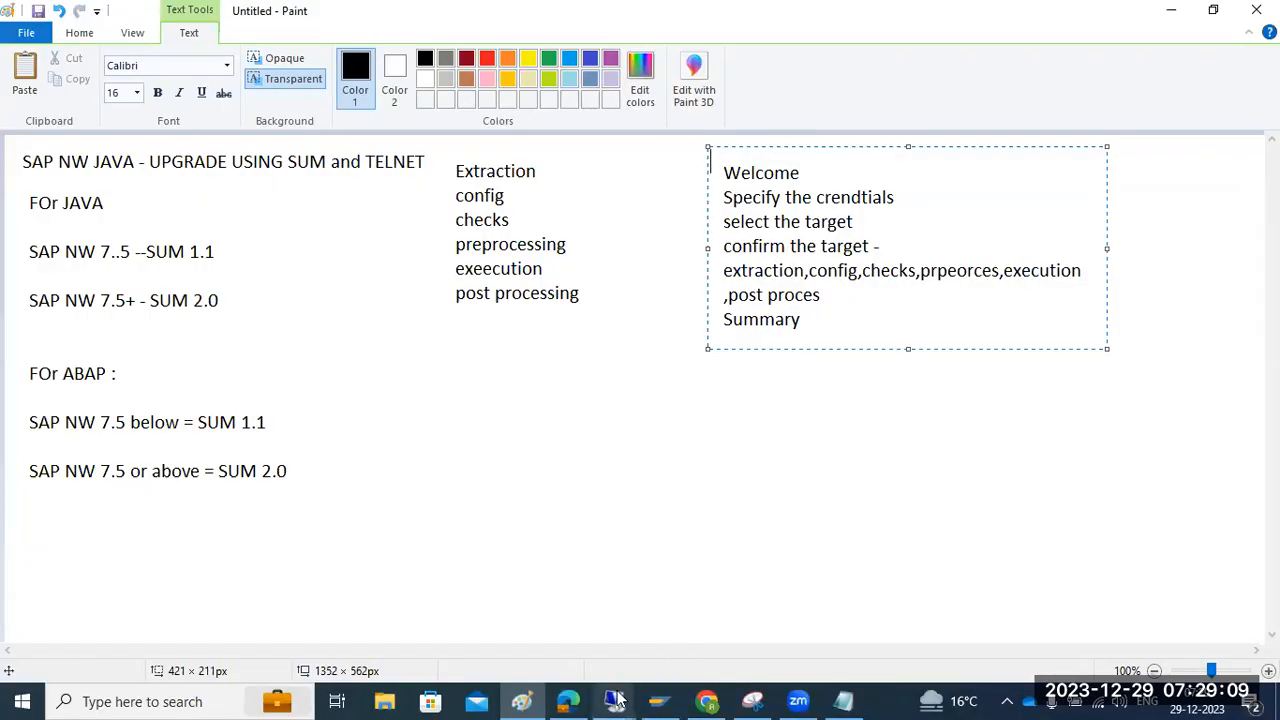
Back on the Software Update Manager page, review the Rejected Components list and minimize the remote session
{"action": "mouse_move", "coordinate": [617, 700]}
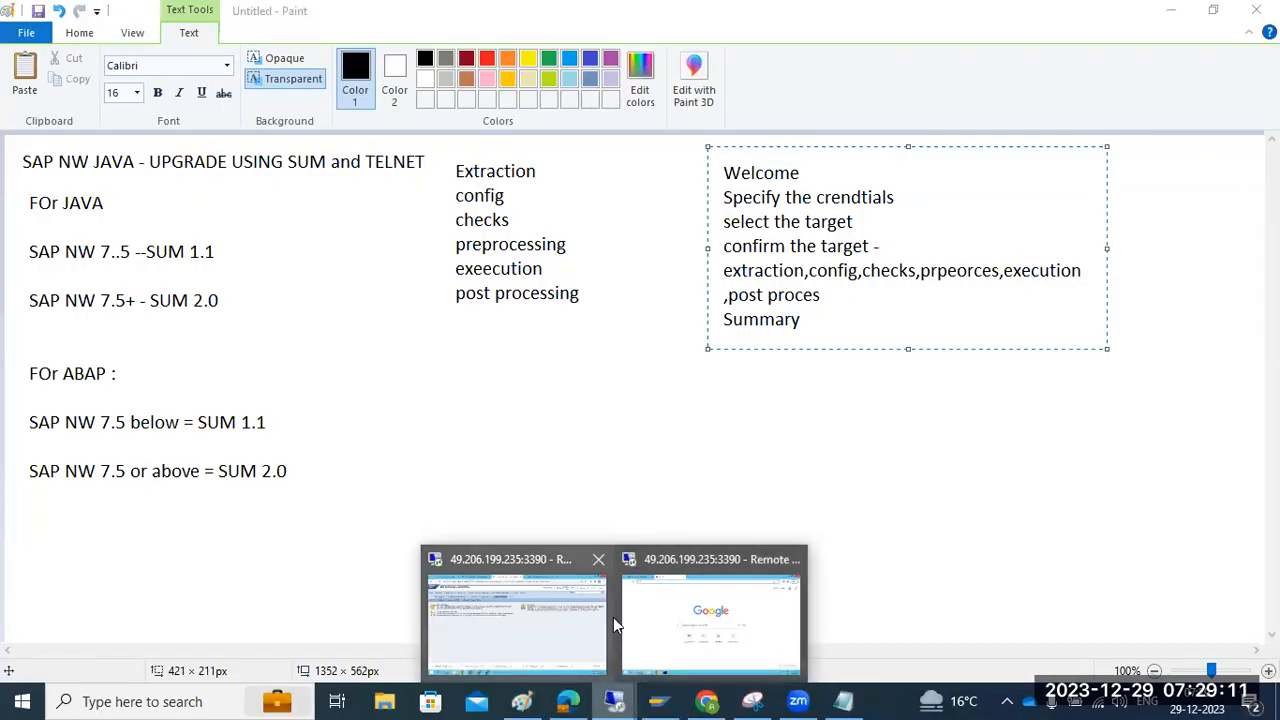
{"action": "left_click", "coordinate": [690, 607]}
{"action": "left_click", "coordinate": [160, 22]}
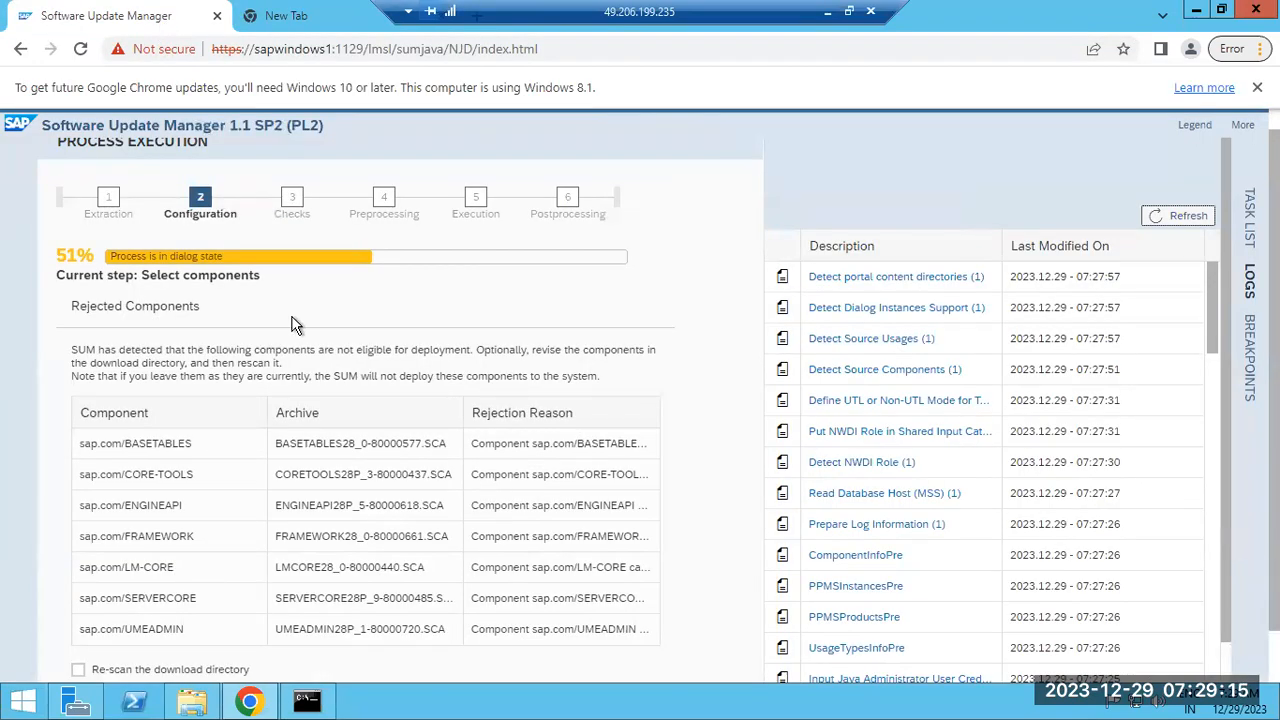
{"action": "scroll", "coordinate": [296, 322], "scroll_direction": "down", "scroll_amount": 1}
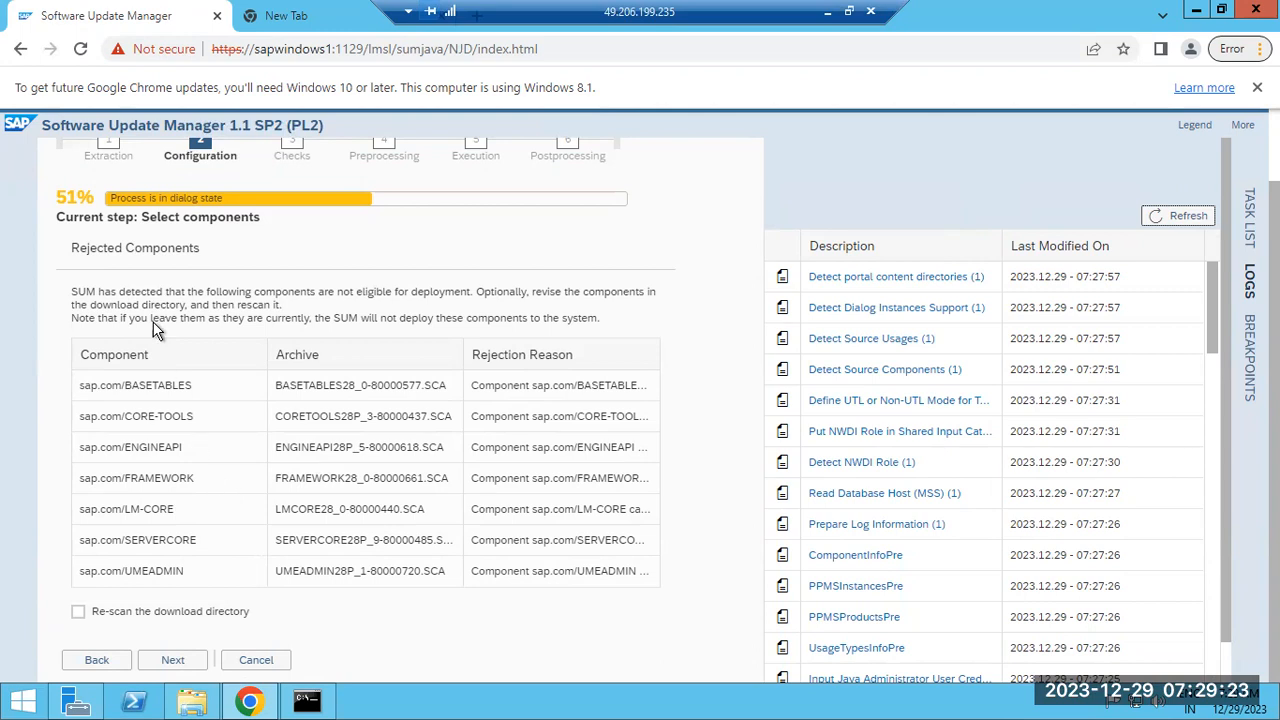
{"action": "left_click_drag", "start_coordinate": [123, 250], "coordinate": [177, 248]}
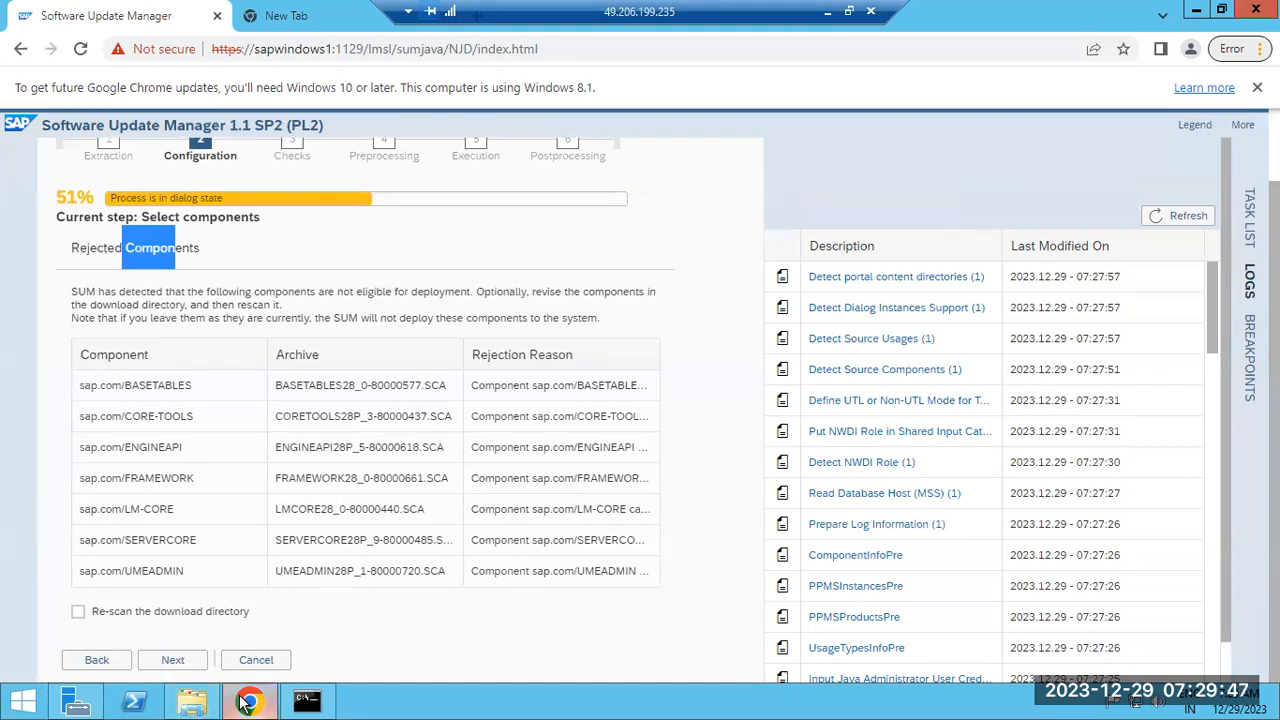
{"action": "left_click", "coordinate": [827, 11]}
Show the installed software component versions under Components Info on the System Information page
{"action": "mouse_move", "coordinate": [614, 701]}
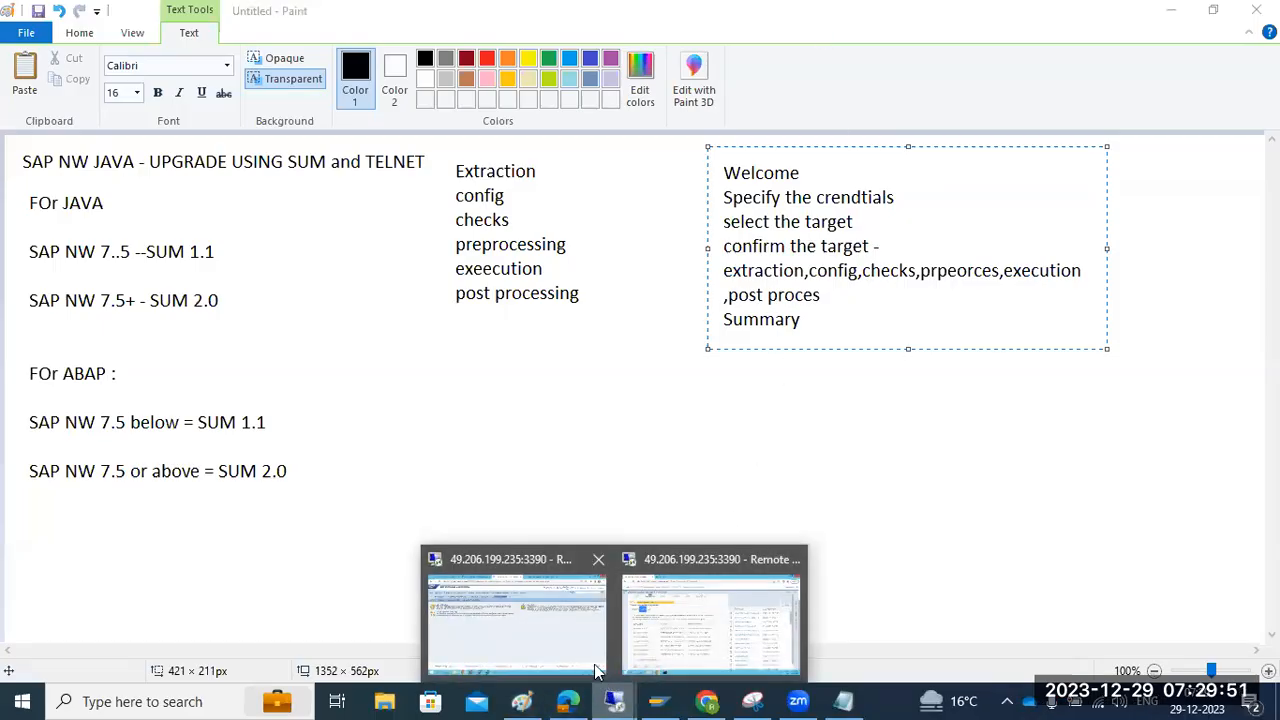
{"action": "left_click", "coordinate": [549, 624]}
{"action": "left_click", "coordinate": [352, 18]}
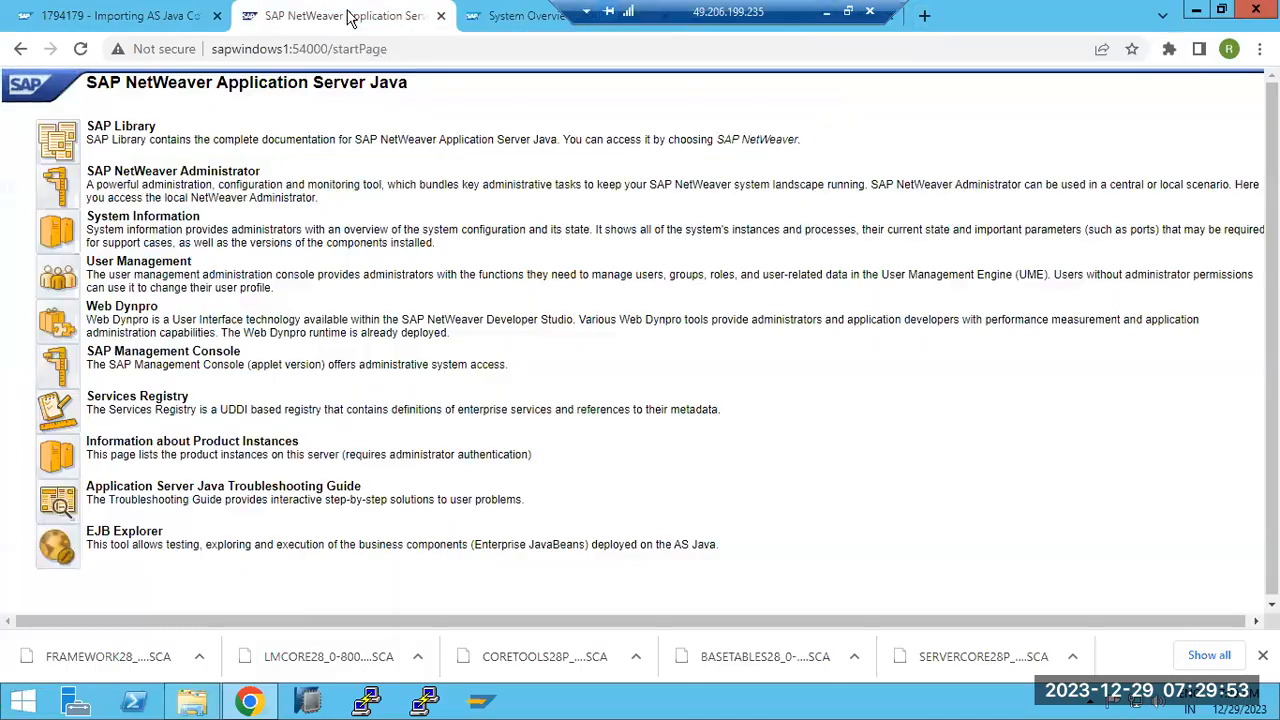
{"action": "left_click_drag", "start_coordinate": [700, 11], "coordinate": [435, 6]}
{"action": "left_click", "coordinate": [785, 16]}
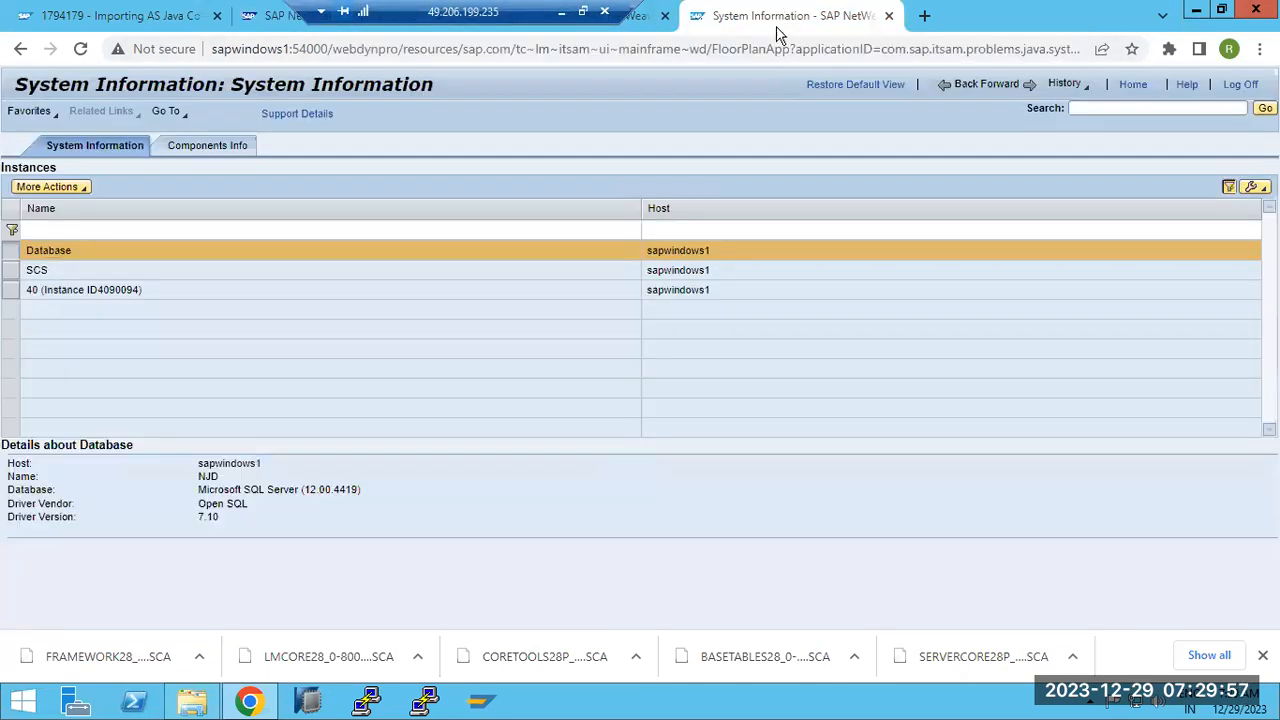
{"action": "left_click", "coordinate": [207, 146]}
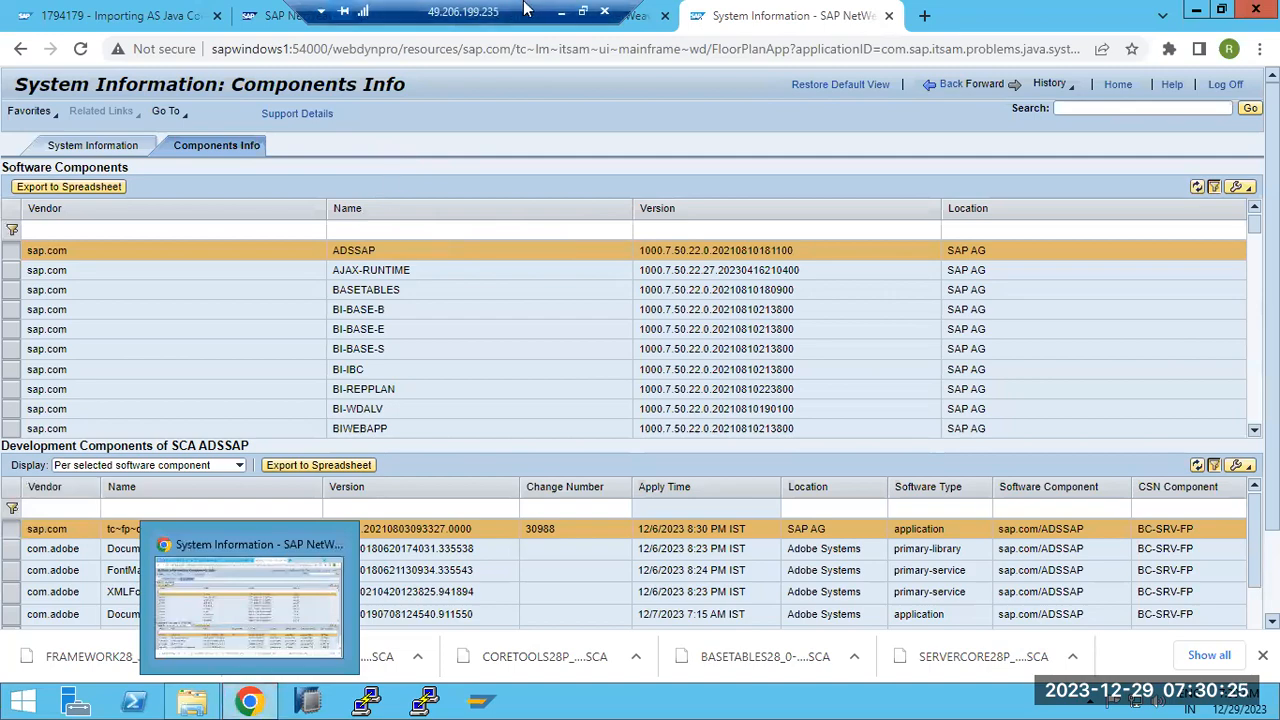
{"action": "left_click", "coordinate": [562, 12]}
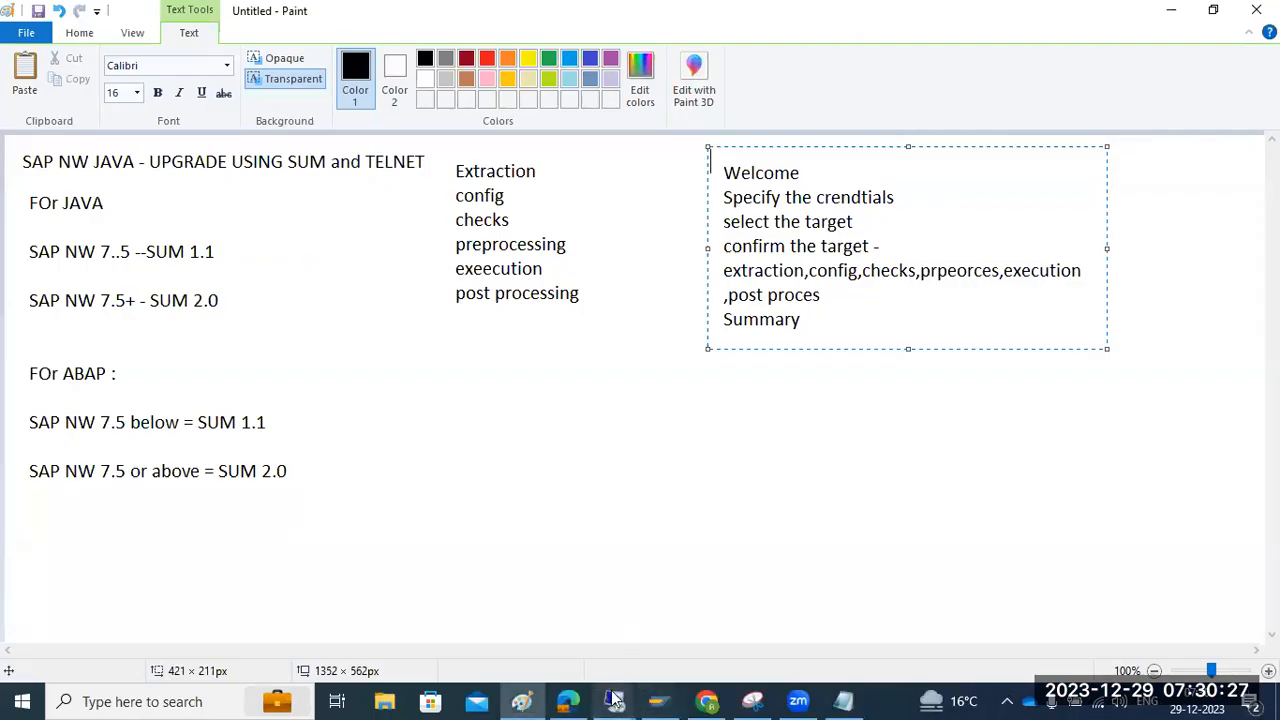
Continue past the rejected components, refresh the logs and move on from the empty Select Components list
{"action": "mouse_move", "coordinate": [614, 700]}
{"action": "left_click", "coordinate": [656, 630]}
{"action": "left_click", "coordinate": [170, 664]}
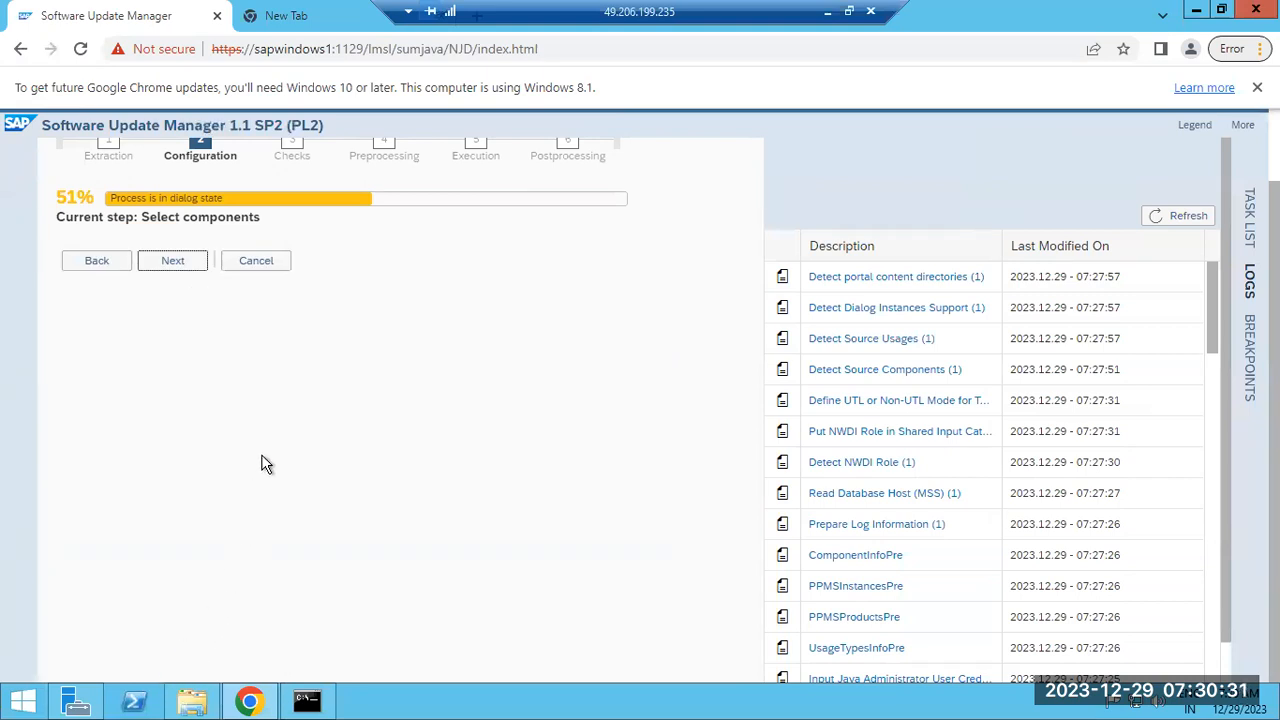
{"action": "left_click", "coordinate": [1186, 217]}
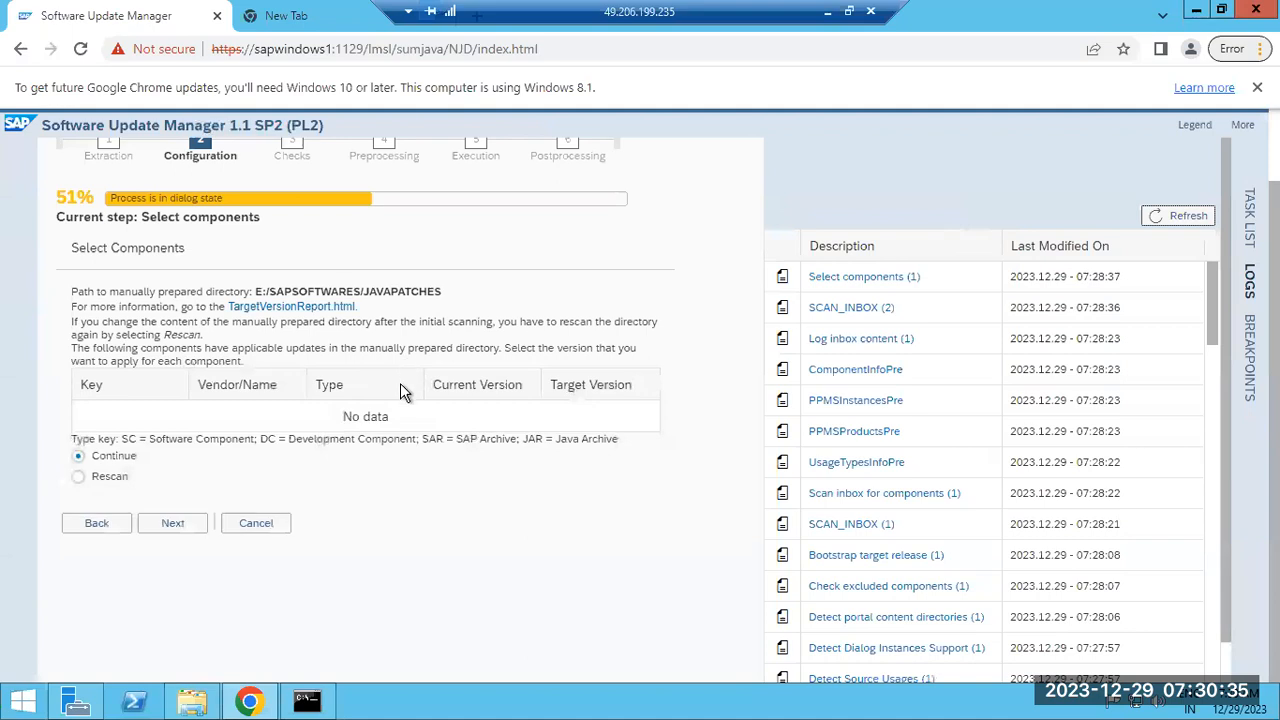
{"action": "left_click_drag", "start_coordinate": [350, 416], "coordinate": [402, 422]}
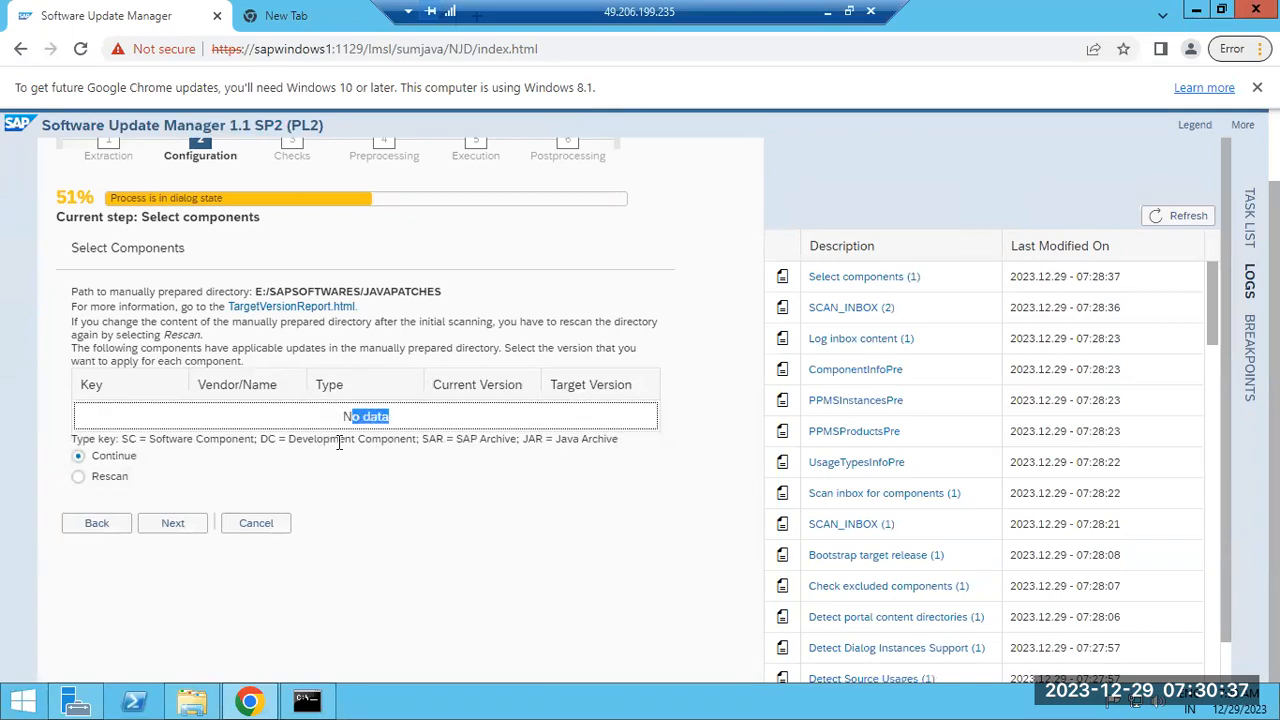
{"action": "left_click", "coordinate": [98, 523]}
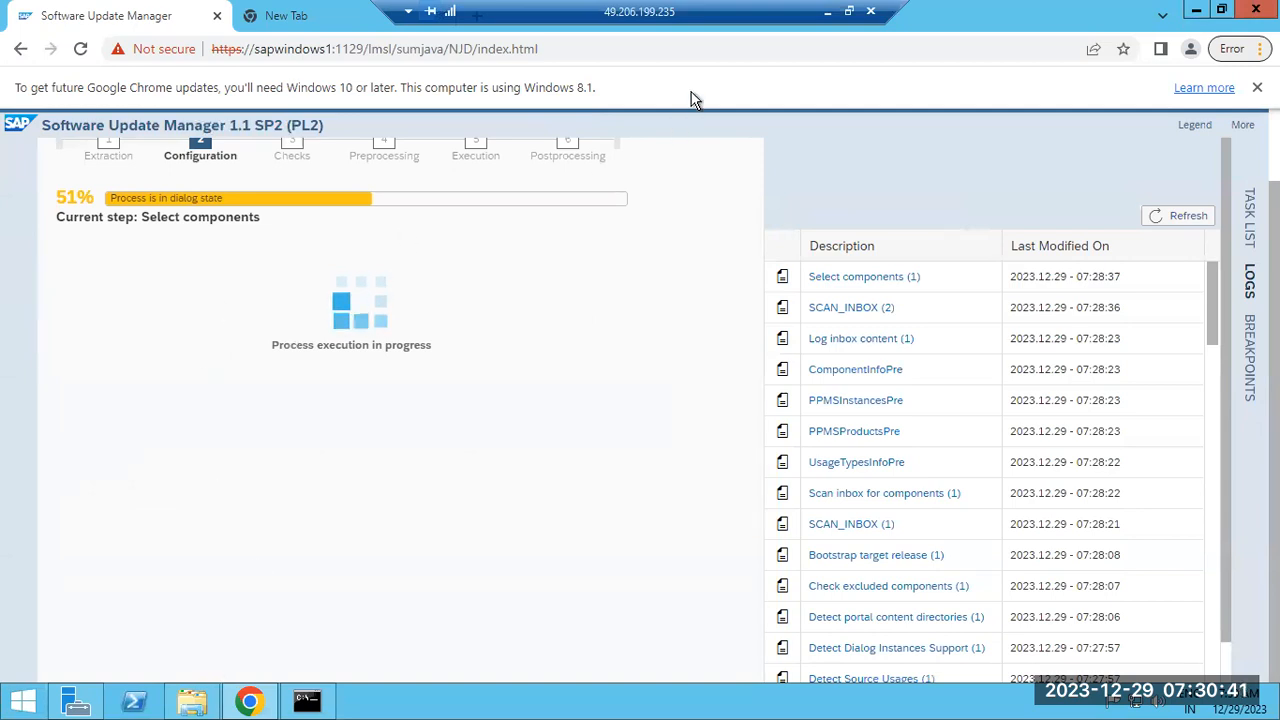
{"action": "left_click", "coordinate": [827, 11]}
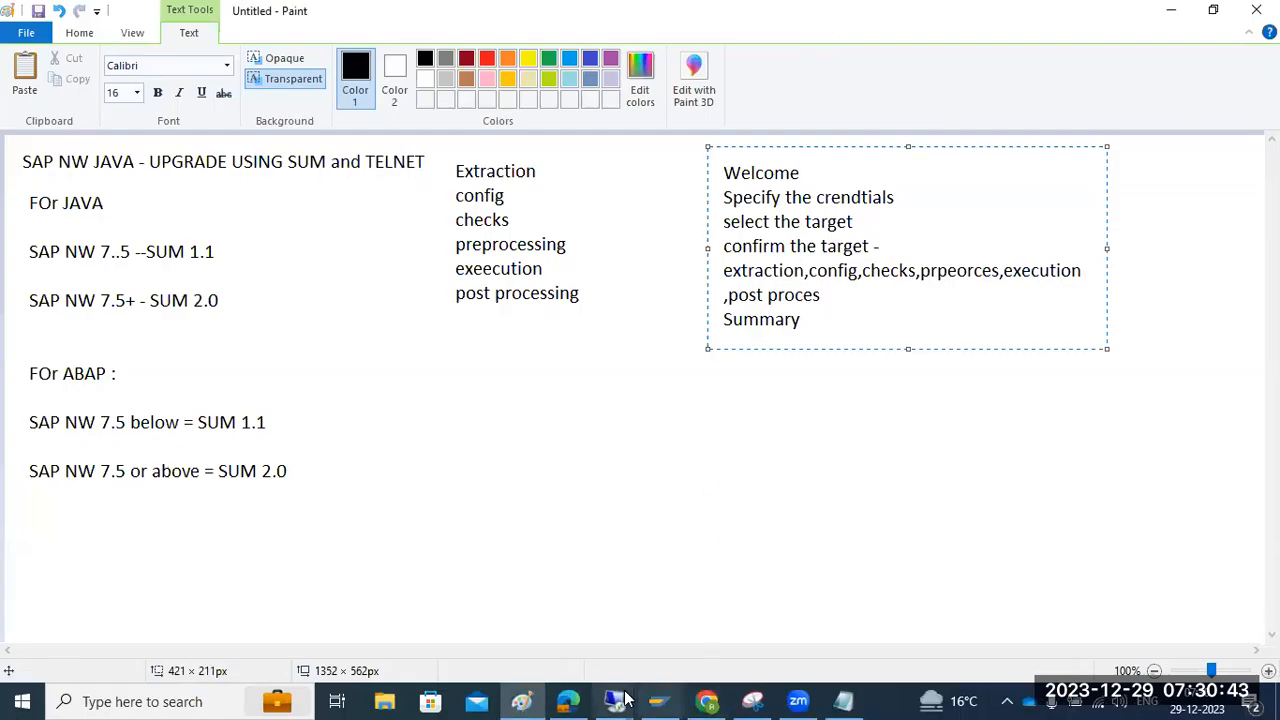
Bring back the remote Chrome session on the AS Java start page and select its web address
{"action": "mouse_move", "coordinate": [614, 701]}
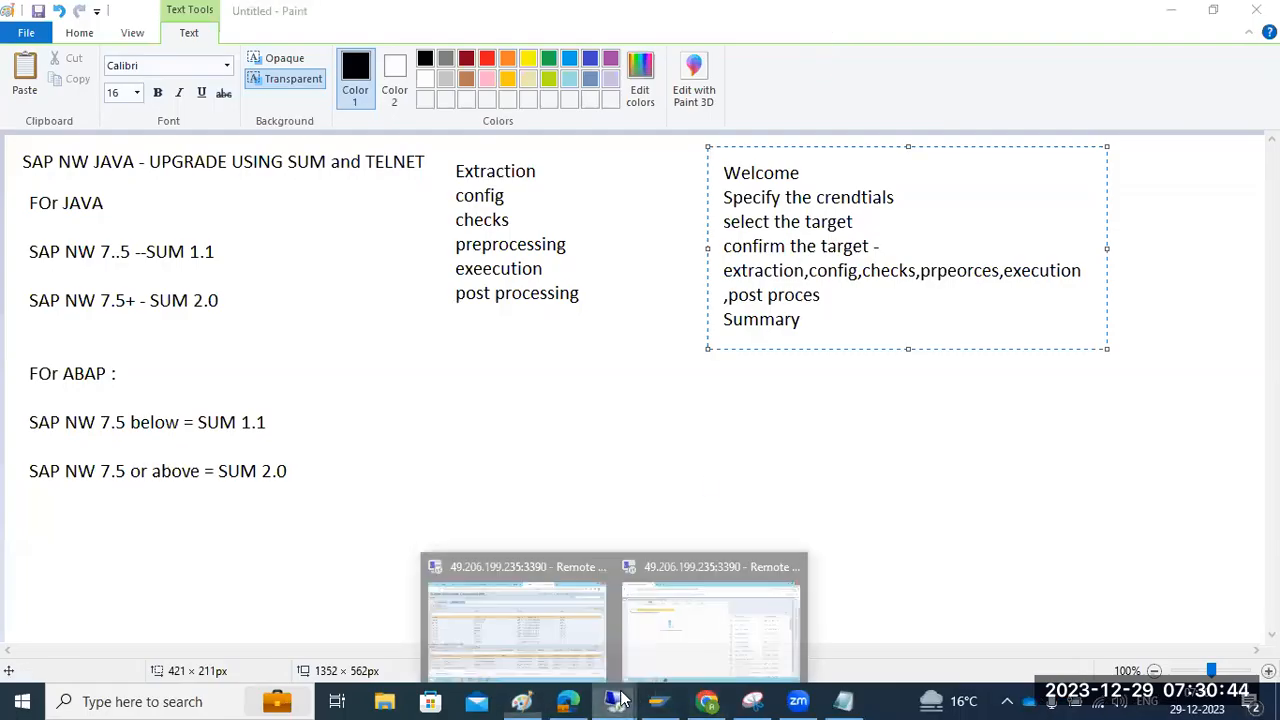
{"action": "left_click", "coordinate": [538, 595]}
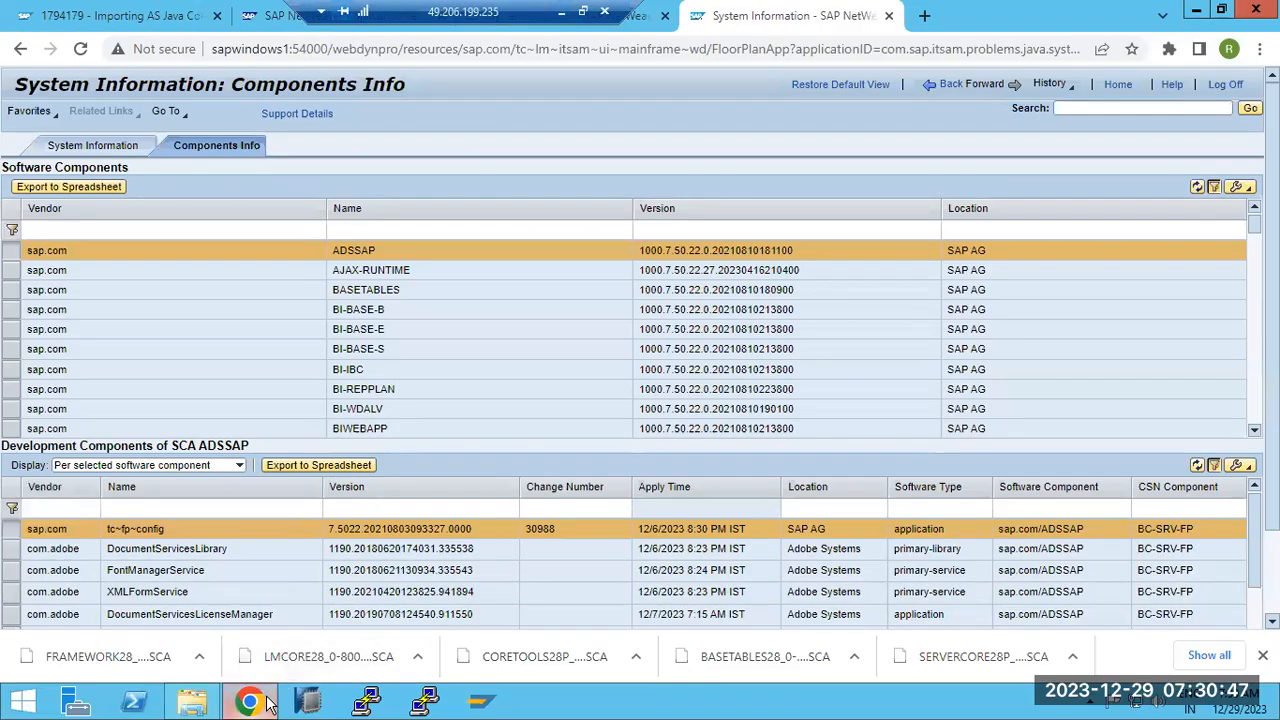
{"action": "left_click", "coordinate": [298, 16]}
{"action": "left_click_drag", "start_coordinate": [408, 10], "coordinate": [849, 10]}
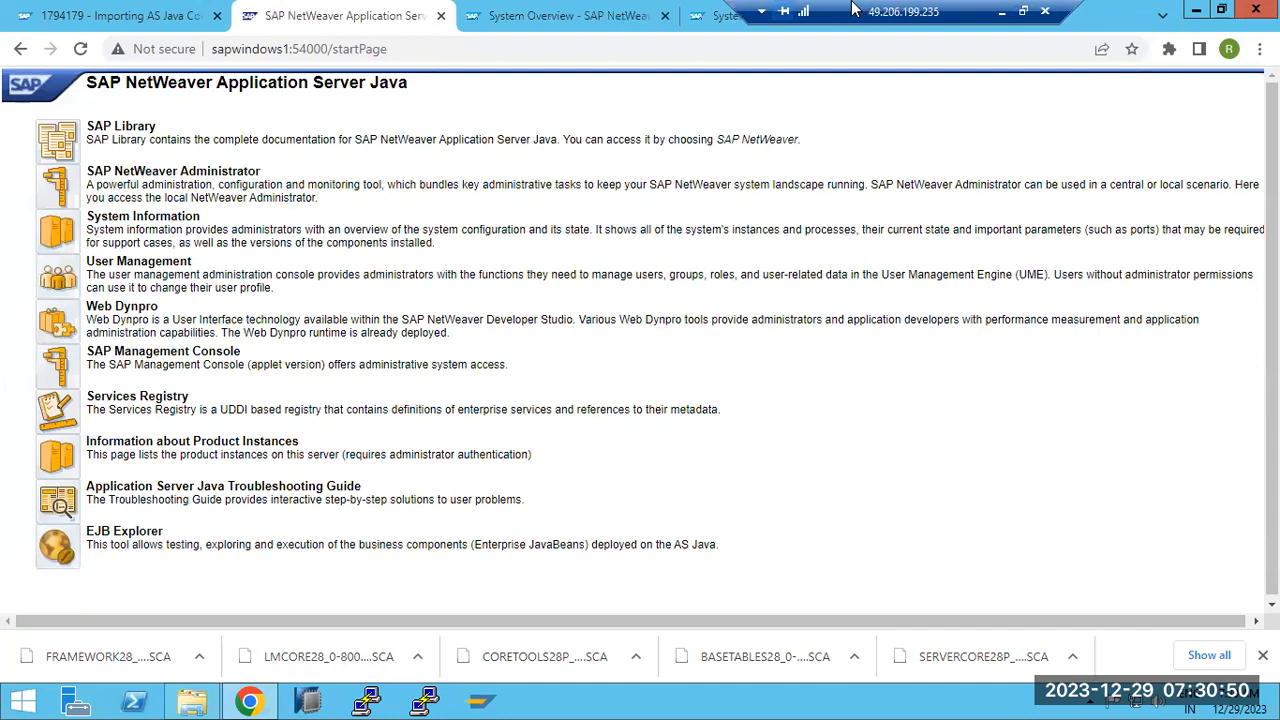
{"action": "left_click", "coordinate": [309, 50]}
Load service.sap.com, continue to the SAP Support Portal and open Software Downloads
{"action": "type", "text": "ser"}
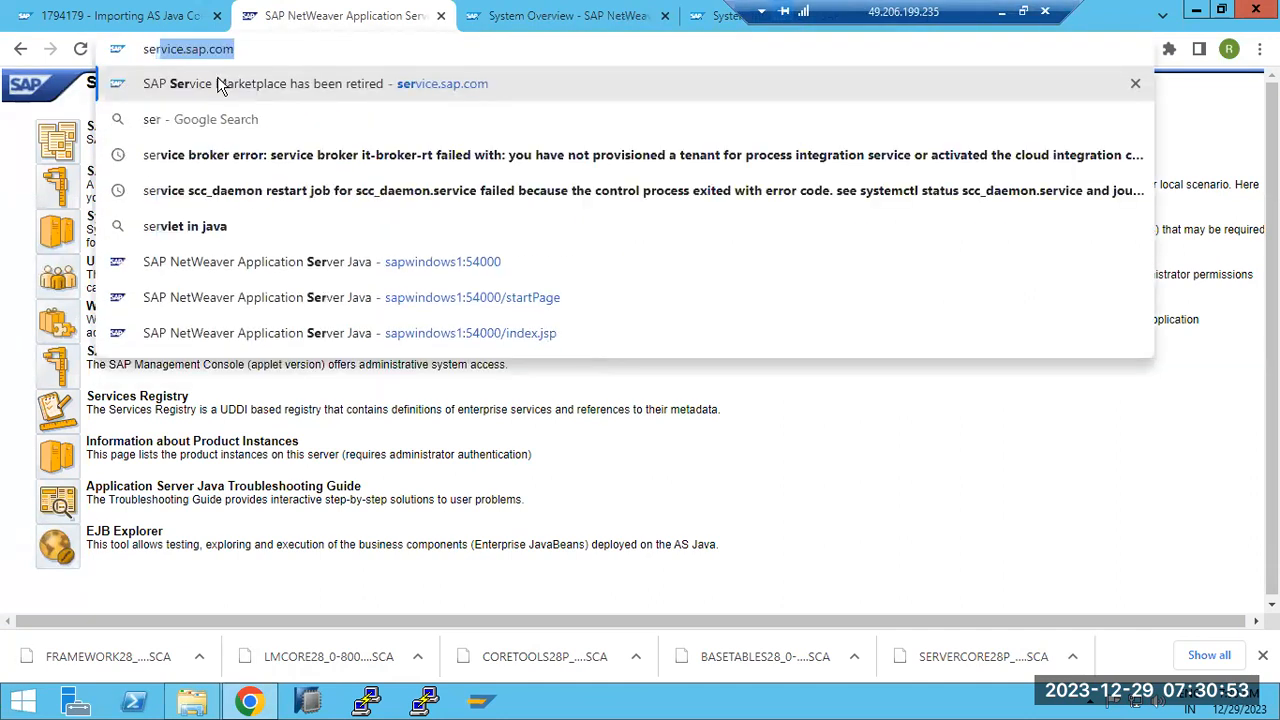
{"action": "key", "text": "Return"}
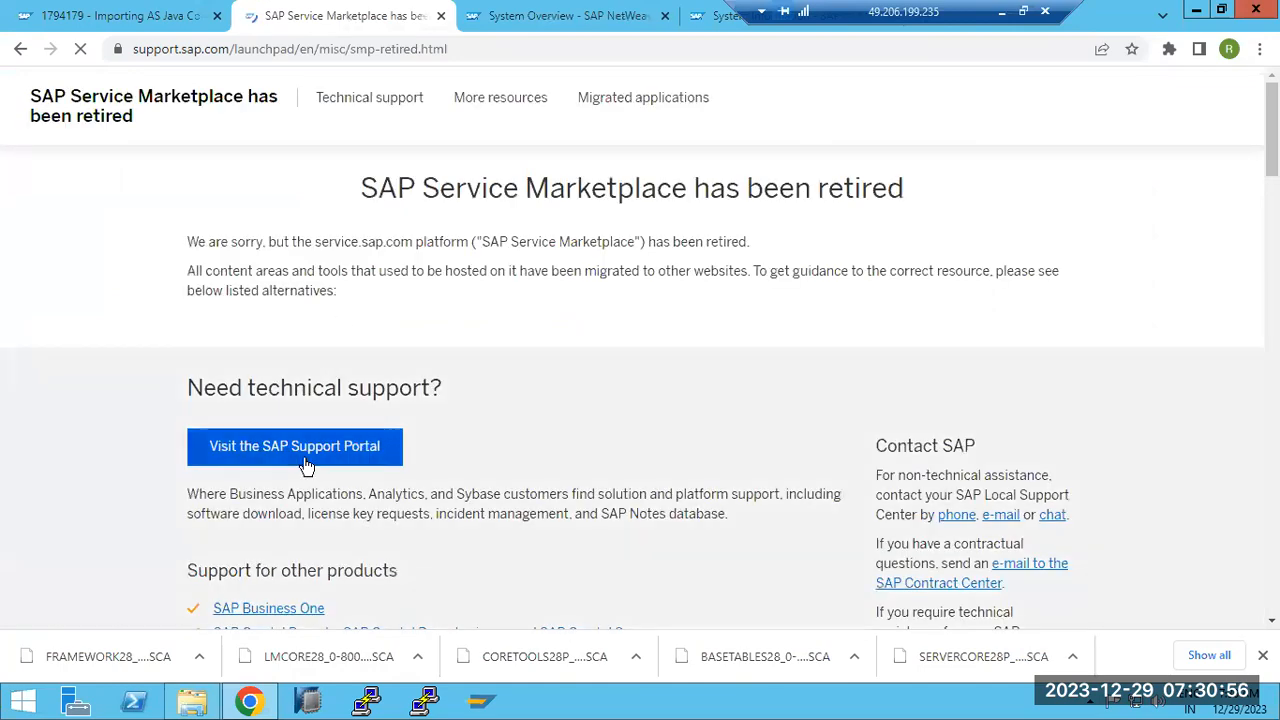
{"action": "left_click", "coordinate": [305, 455]}
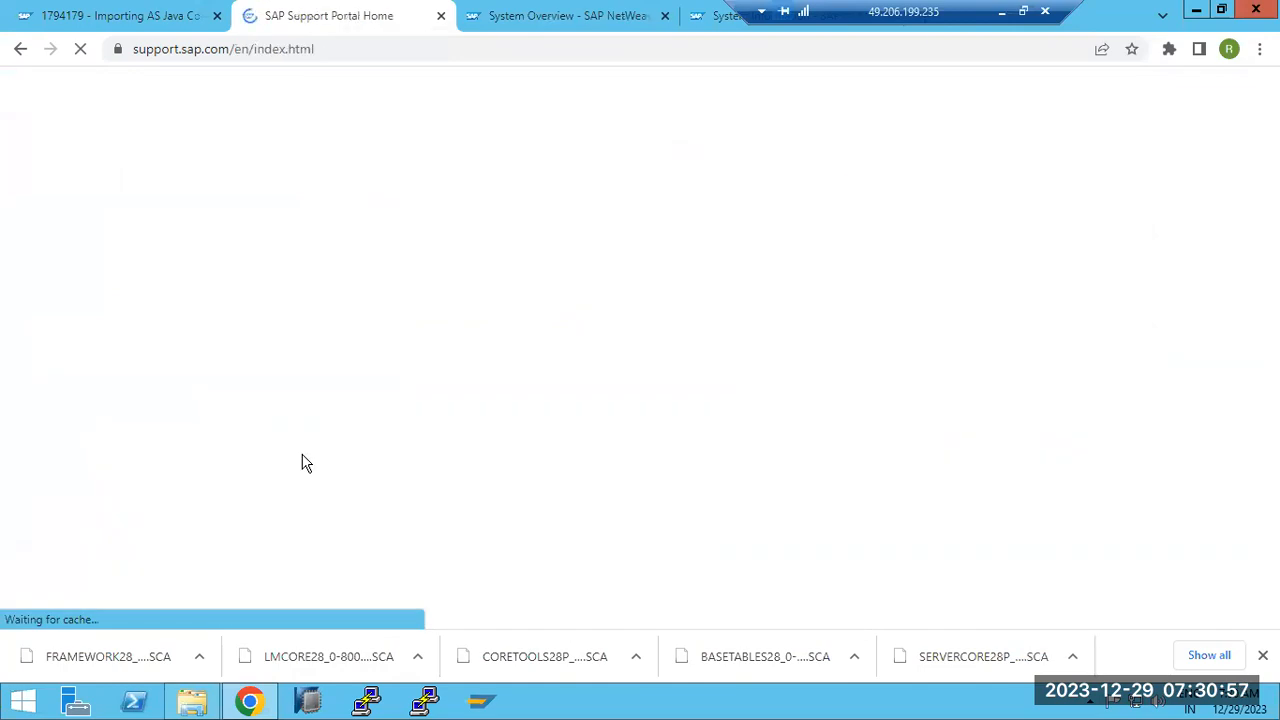
{"action": "scroll", "coordinate": [392, 503], "scroll_direction": "down", "scroll_amount": 4}
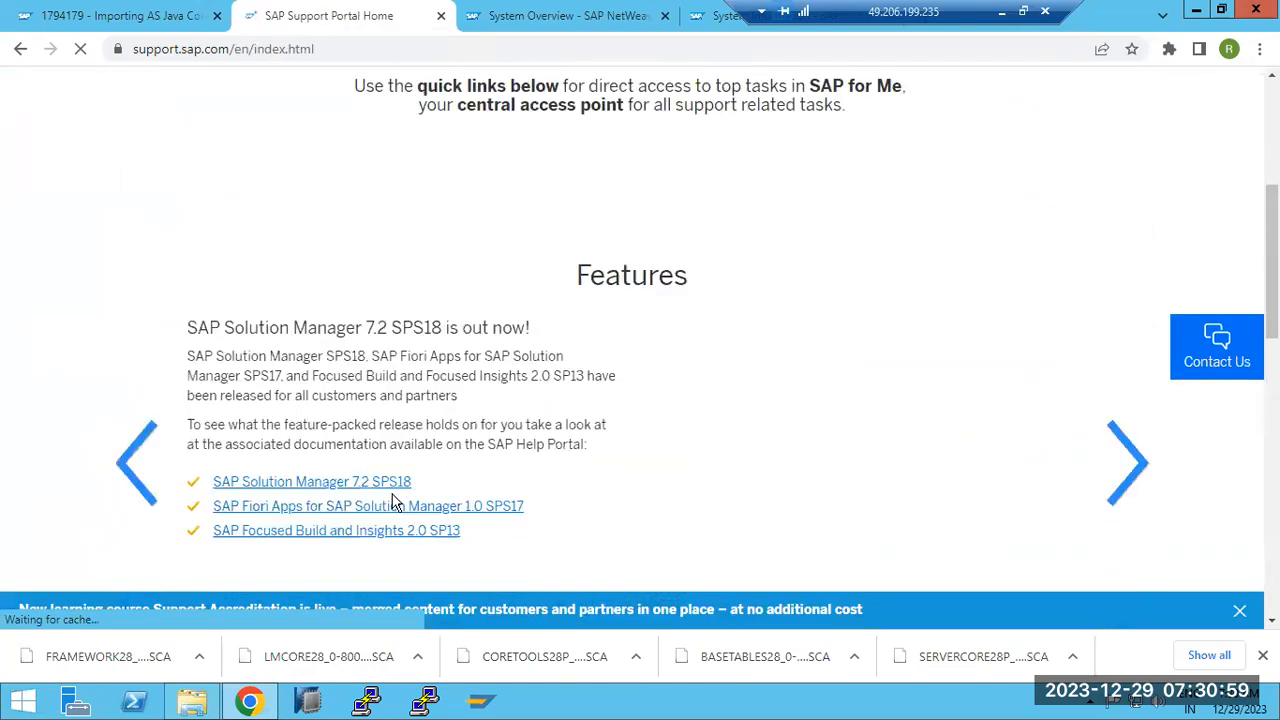
{"action": "scroll", "coordinate": [392, 503], "scroll_direction": "down", "scroll_amount": 2}
{"action": "scroll", "coordinate": [392, 503], "scroll_direction": "up", "scroll_amount": 4}
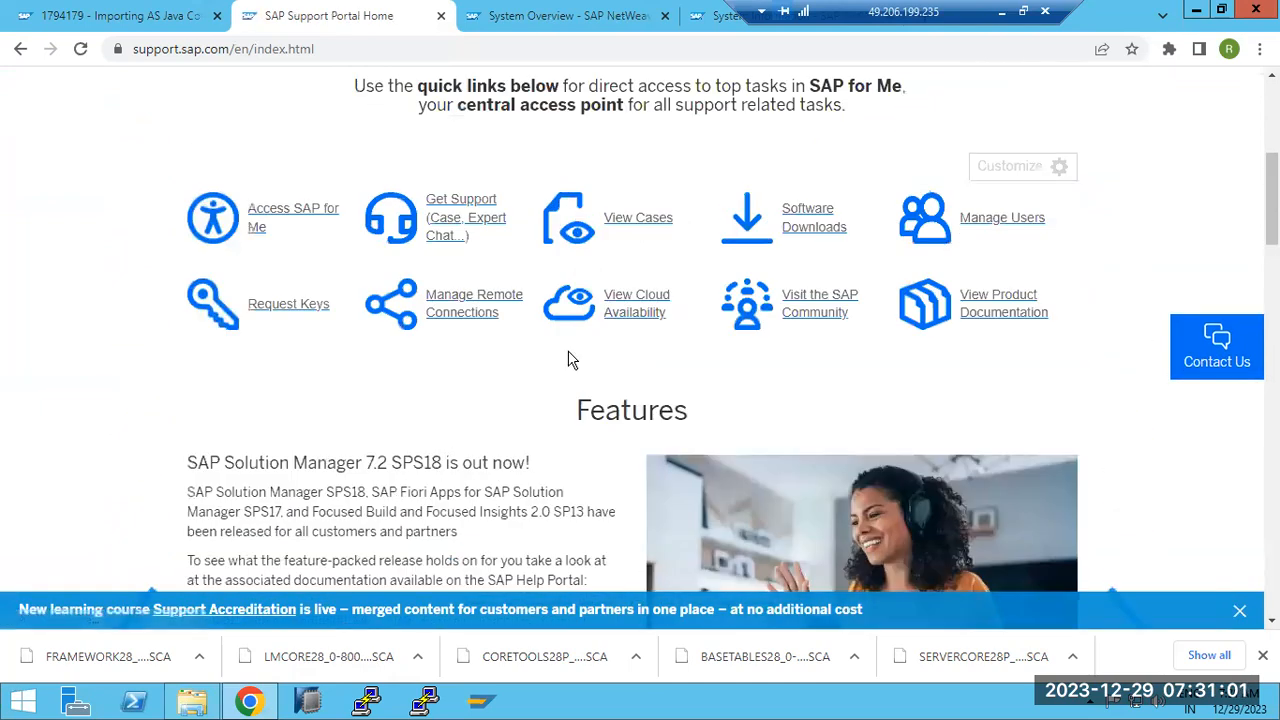
{"action": "left_click", "coordinate": [806, 213]}
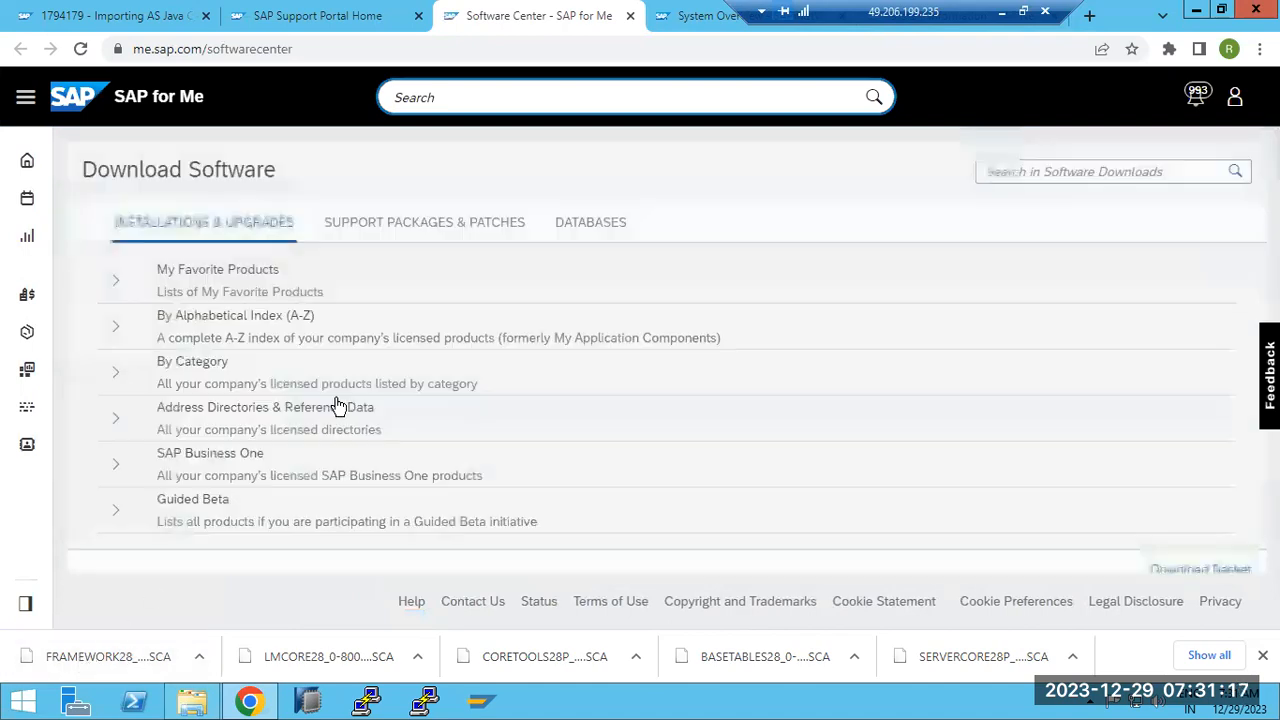
Open the support packages and patches catalogue with its alphabetical product index
{"action": "left_click", "coordinate": [447, 233]}
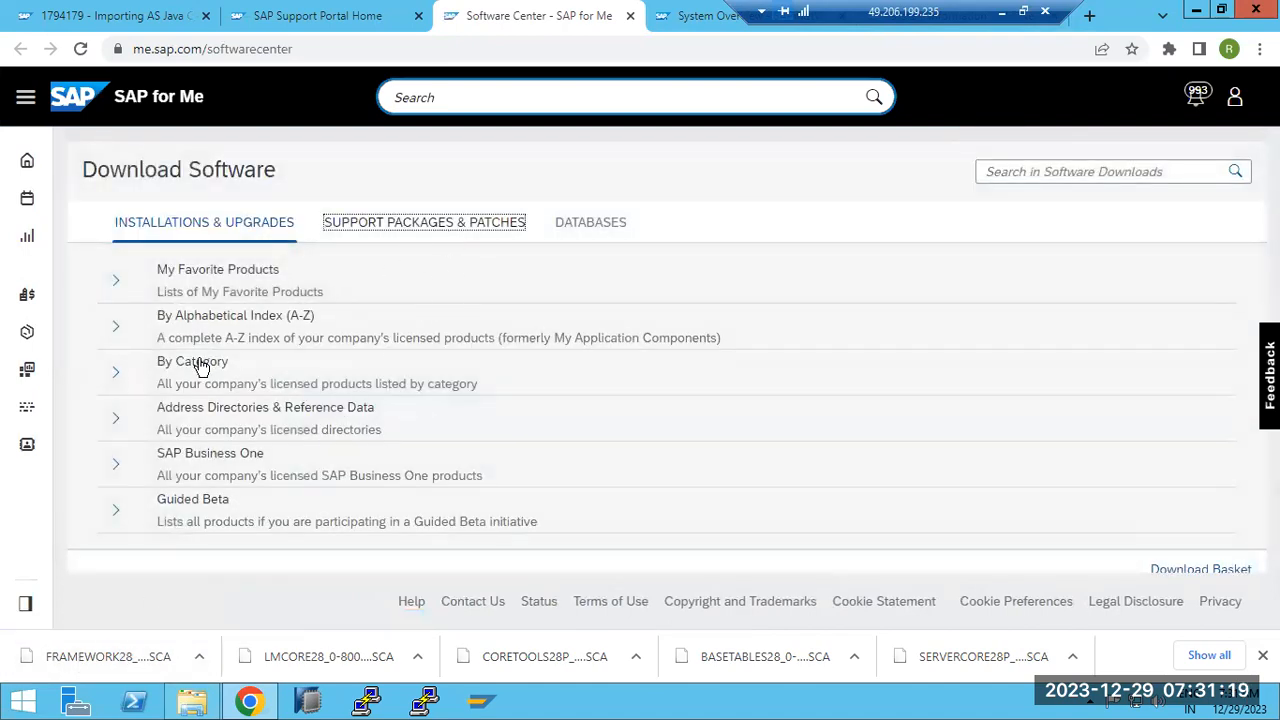
{"action": "left_click", "coordinate": [116, 327]}
{"action": "left_click", "coordinate": [710, 18]}
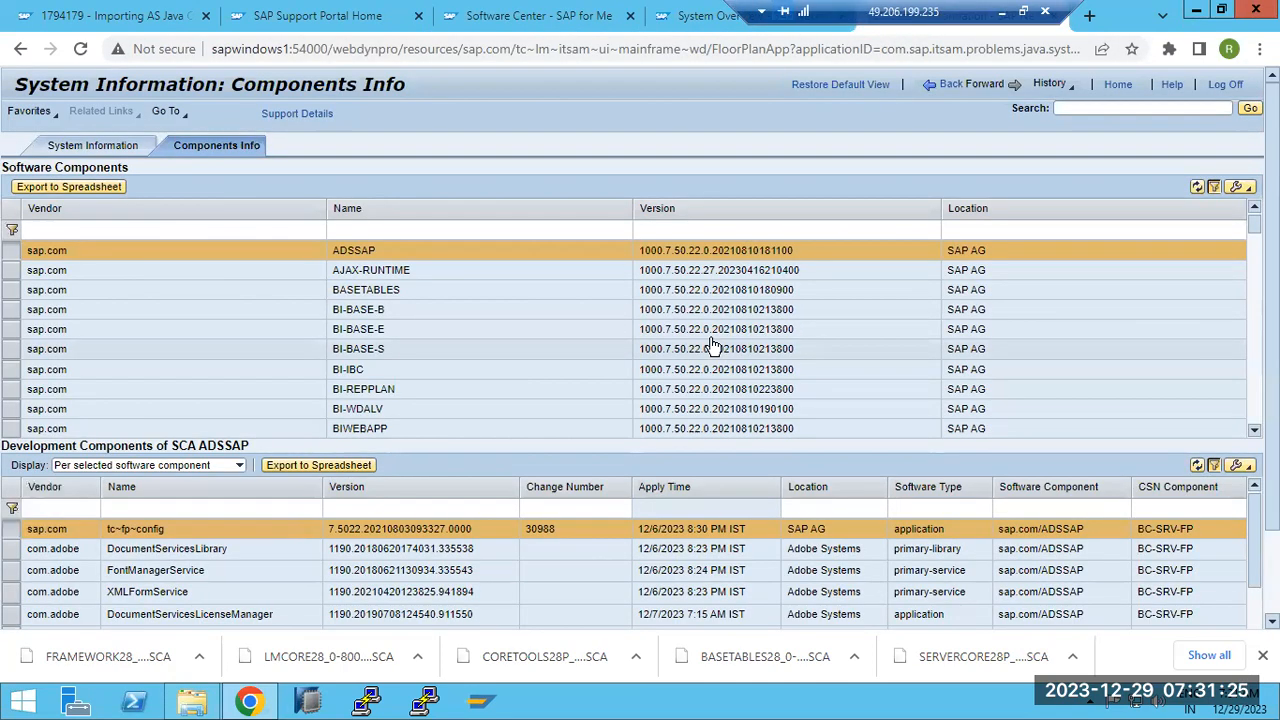
{"action": "left_click", "coordinate": [485, 18]}
{"action": "scroll", "coordinate": [243, 457], "scroll_direction": "down", "scroll_amount": 6}
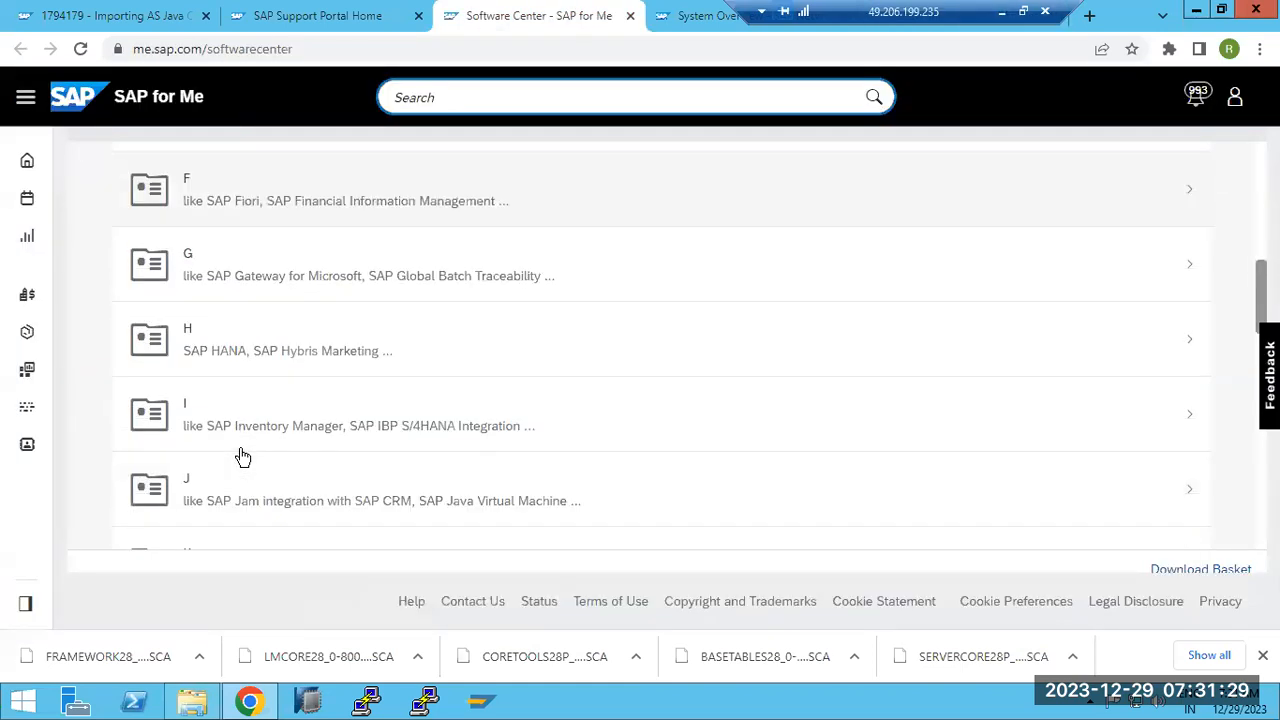
{"action": "scroll", "coordinate": [243, 457], "scroll_direction": "down", "scroll_amount": 5}
Browse the N products to the SAP NETWEAVER 7.5 release
{"action": "left_click", "coordinate": [240, 413]}
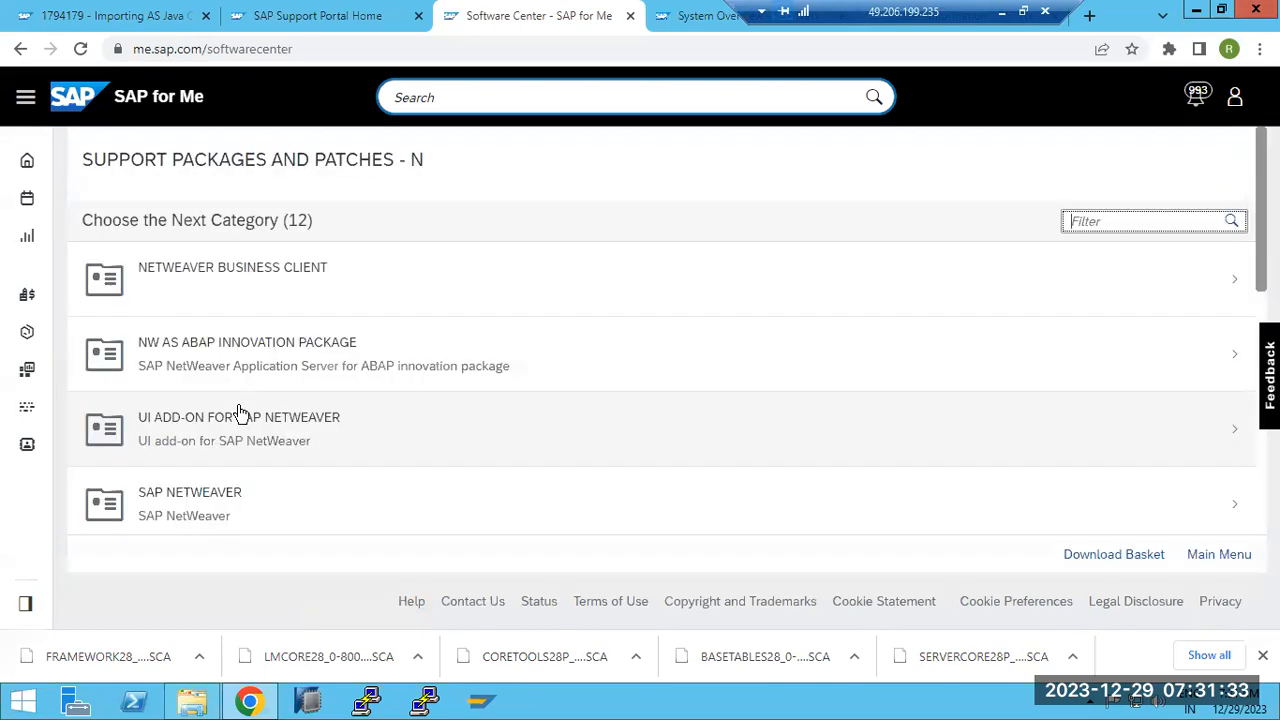
{"action": "scroll", "coordinate": [262, 460], "scroll_direction": "down", "scroll_amount": 1}
{"action": "left_click", "coordinate": [246, 411]}
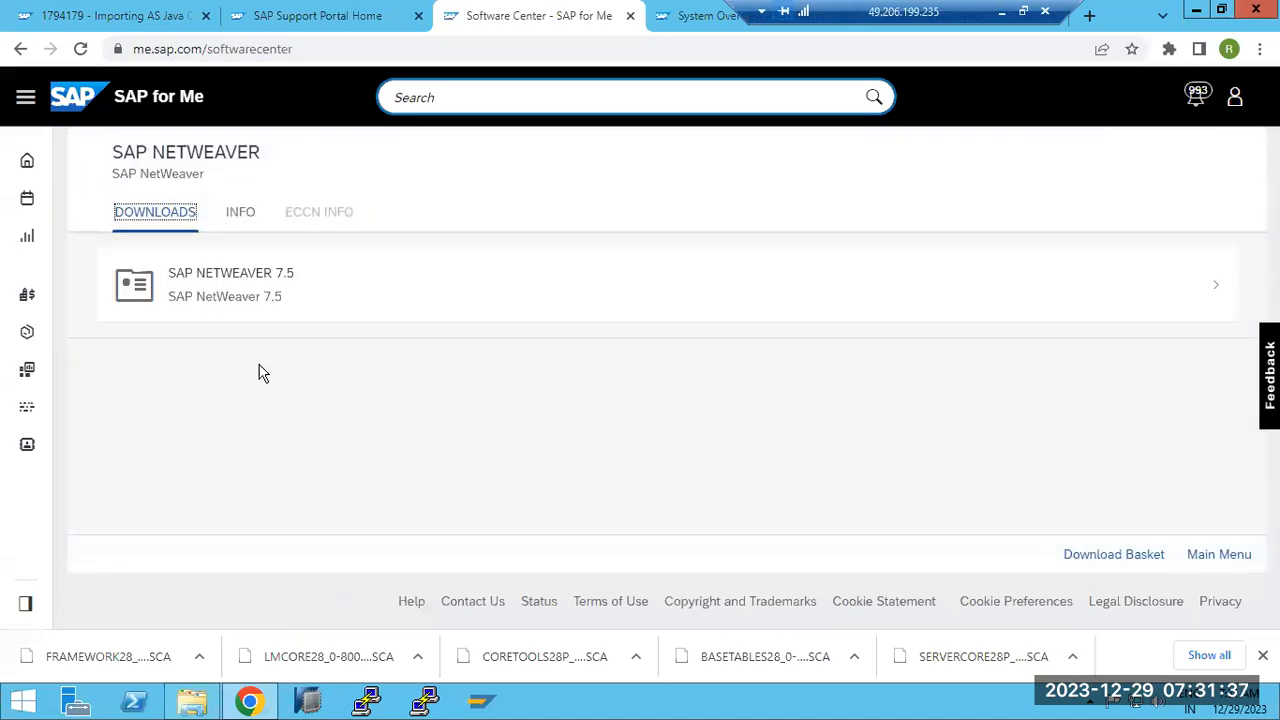
{"action": "left_click", "coordinate": [266, 298]}
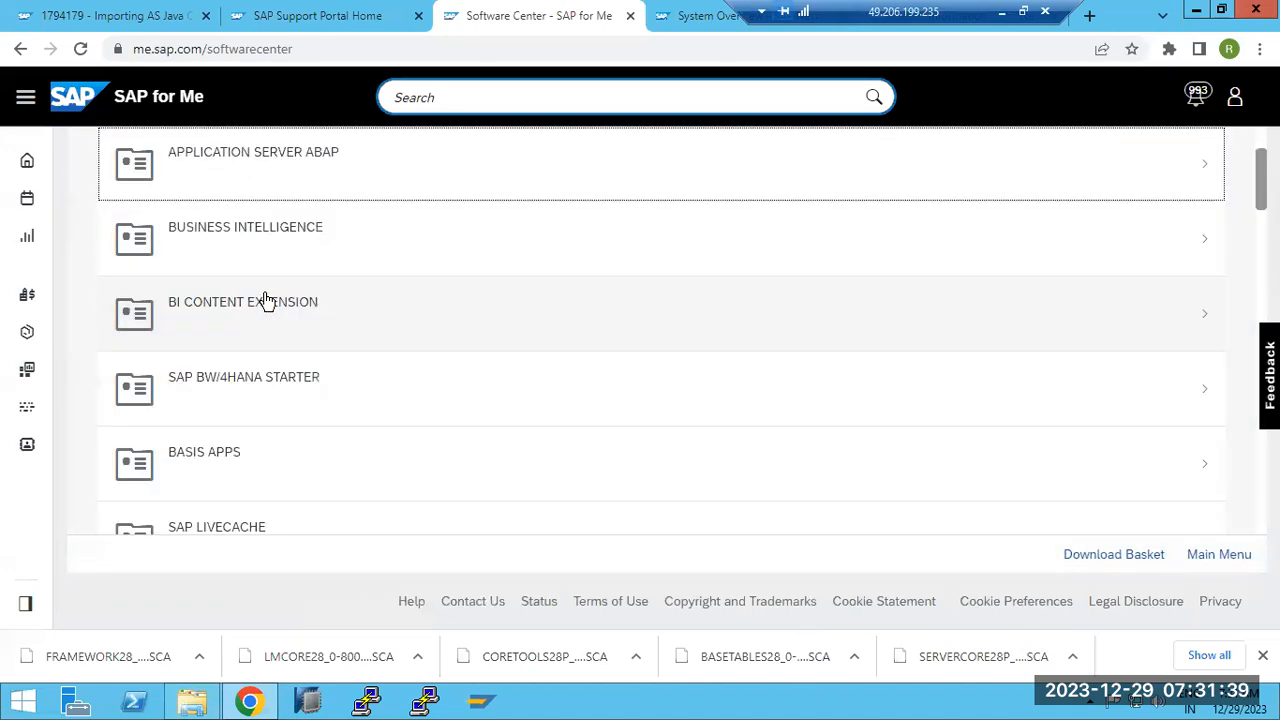
Open Application Server Java and its ENGINEAPI 7.50 download page
{"action": "scroll", "coordinate": [298, 357], "scroll_direction": "down", "scroll_amount": 4}
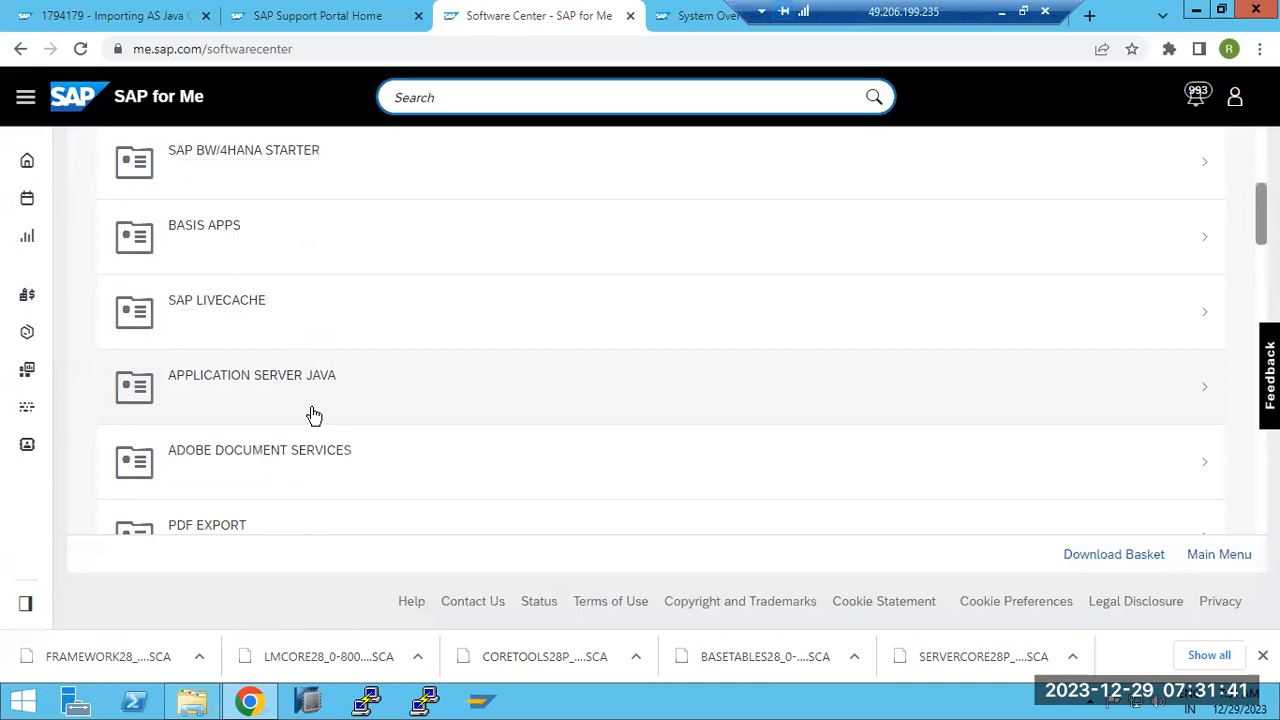
{"action": "left_click", "coordinate": [313, 398]}
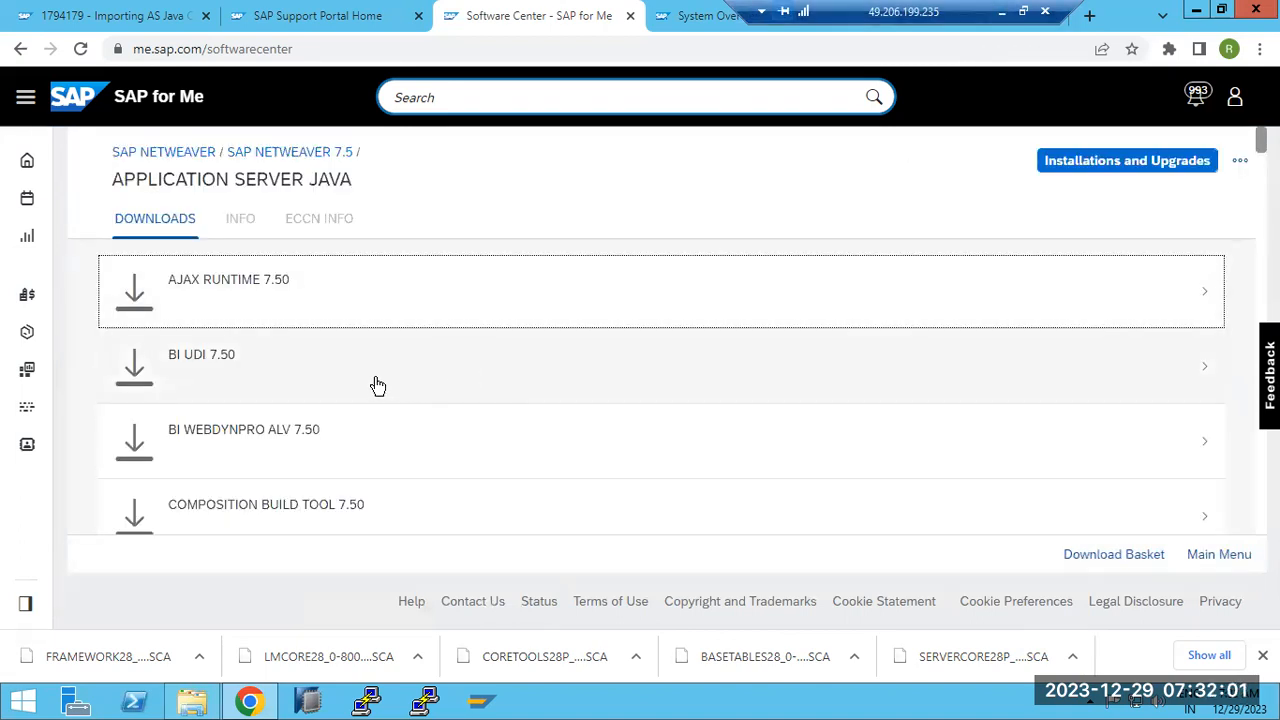
{"action": "scroll", "coordinate": [384, 405], "scroll_direction": "down", "scroll_amount": 2}
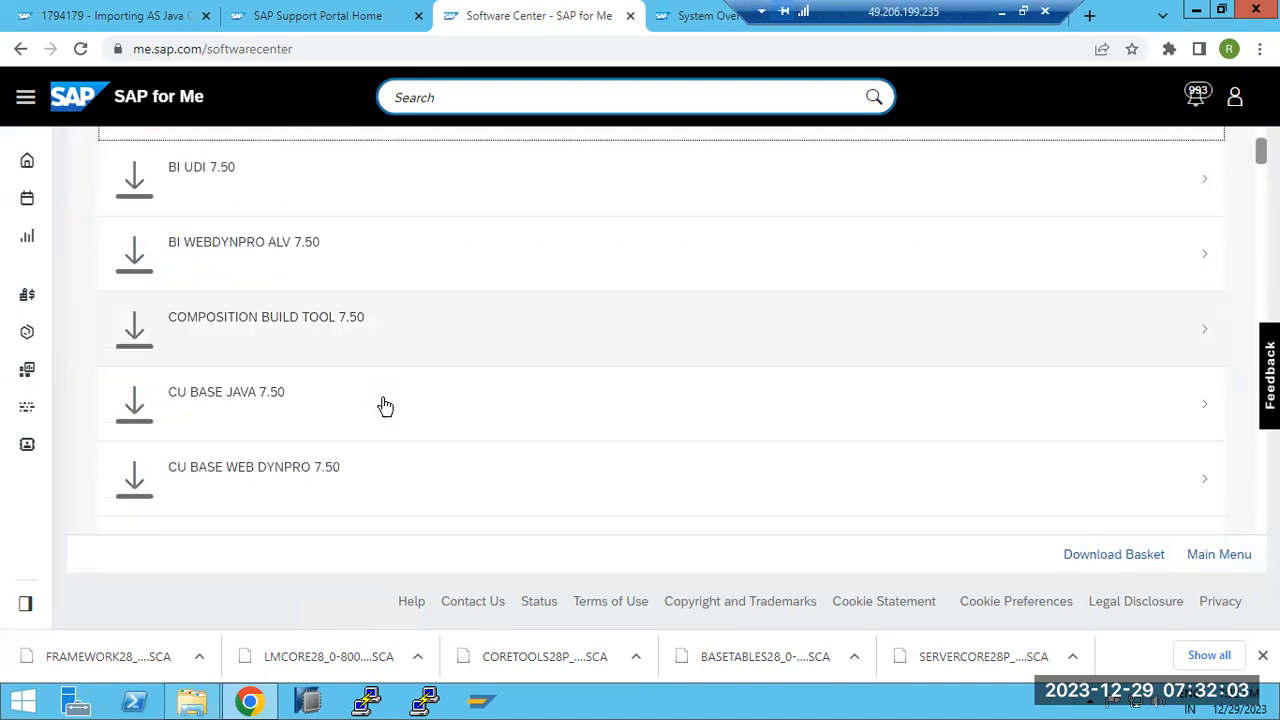
{"action": "scroll", "coordinate": [385, 405], "scroll_direction": "down", "scroll_amount": 4}
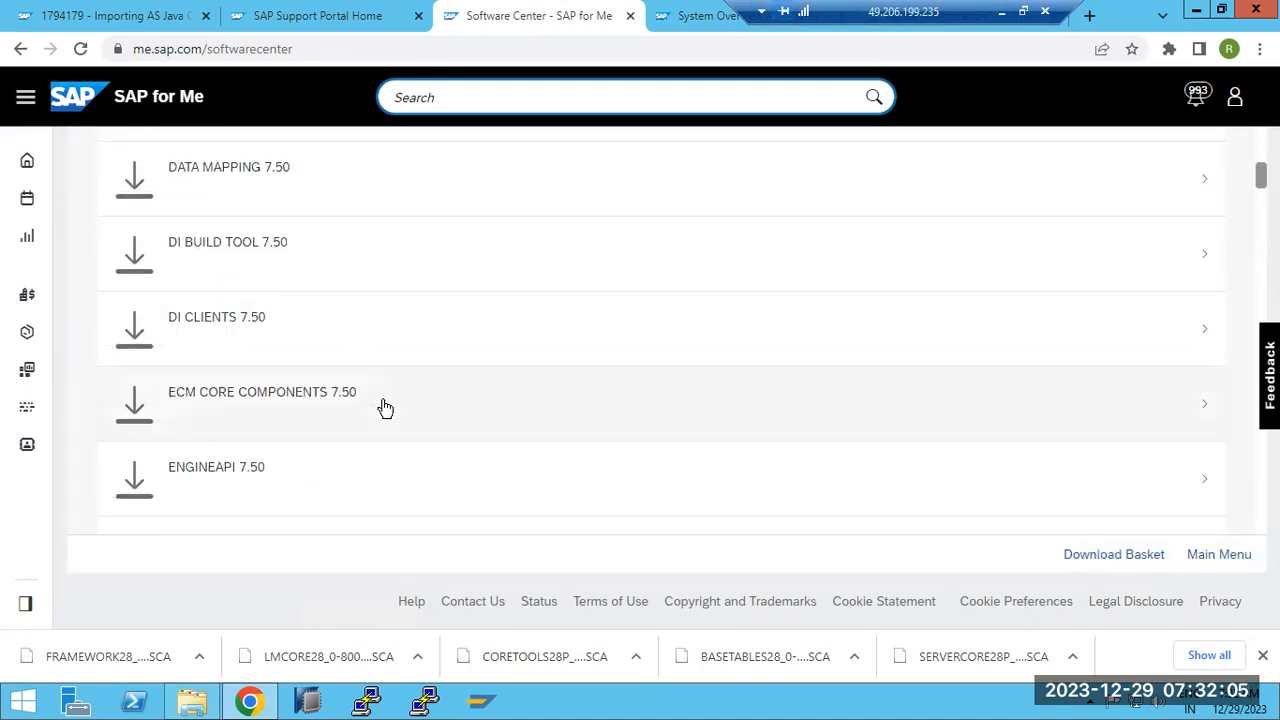
{"action": "scroll", "coordinate": [385, 407], "scroll_direction": "down", "scroll_amount": 1}
{"action": "left_click", "coordinate": [384, 405]}
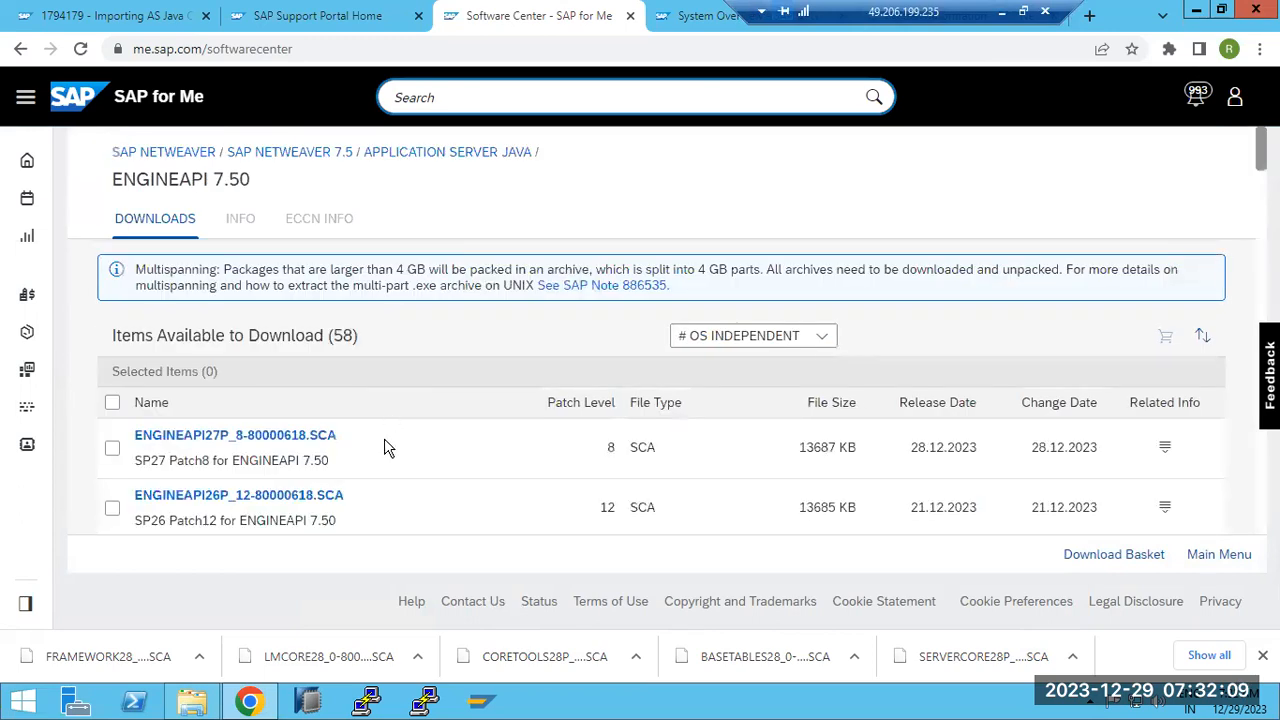
Download the SP22 Patch11 file ENGINEAPI22P_11-80000618.SCA
{"action": "scroll", "coordinate": [262, 495], "scroll_direction": "down", "scroll_amount": 3}
{"action": "scroll", "coordinate": [262, 495], "scroll_direction": "down", "scroll_amount": 2}
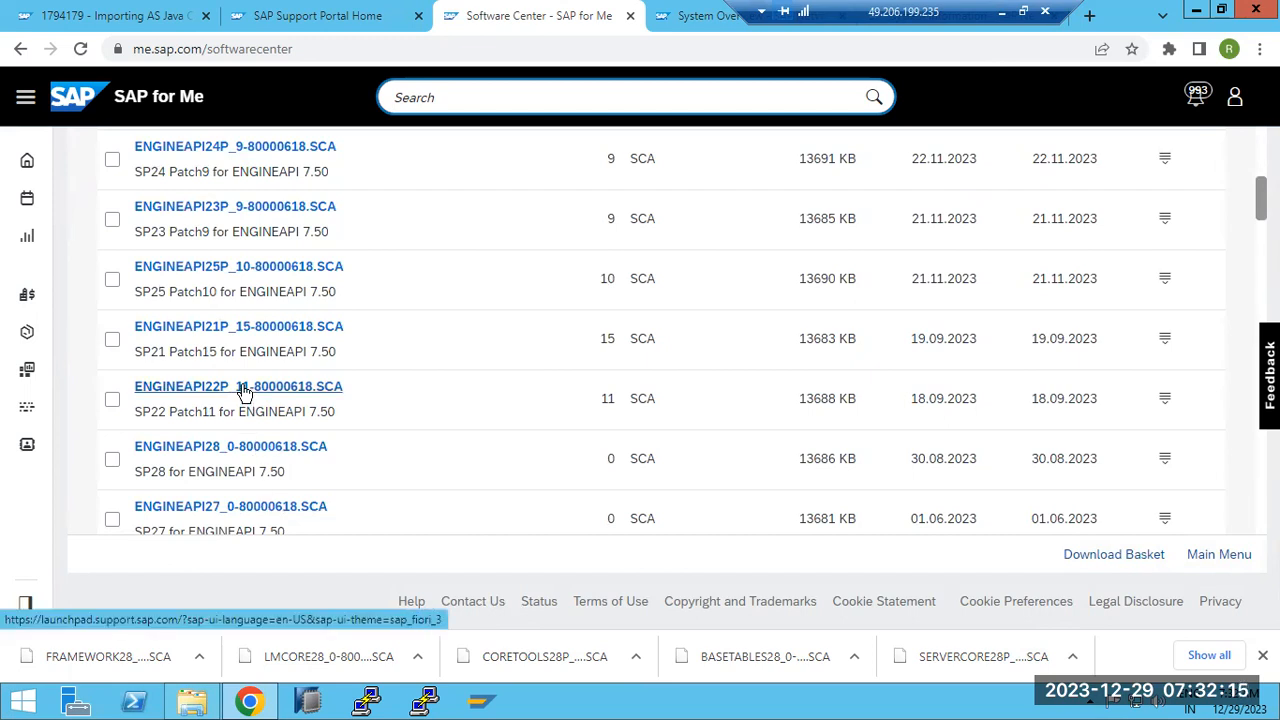
{"action": "left_click", "coordinate": [145, 411]}
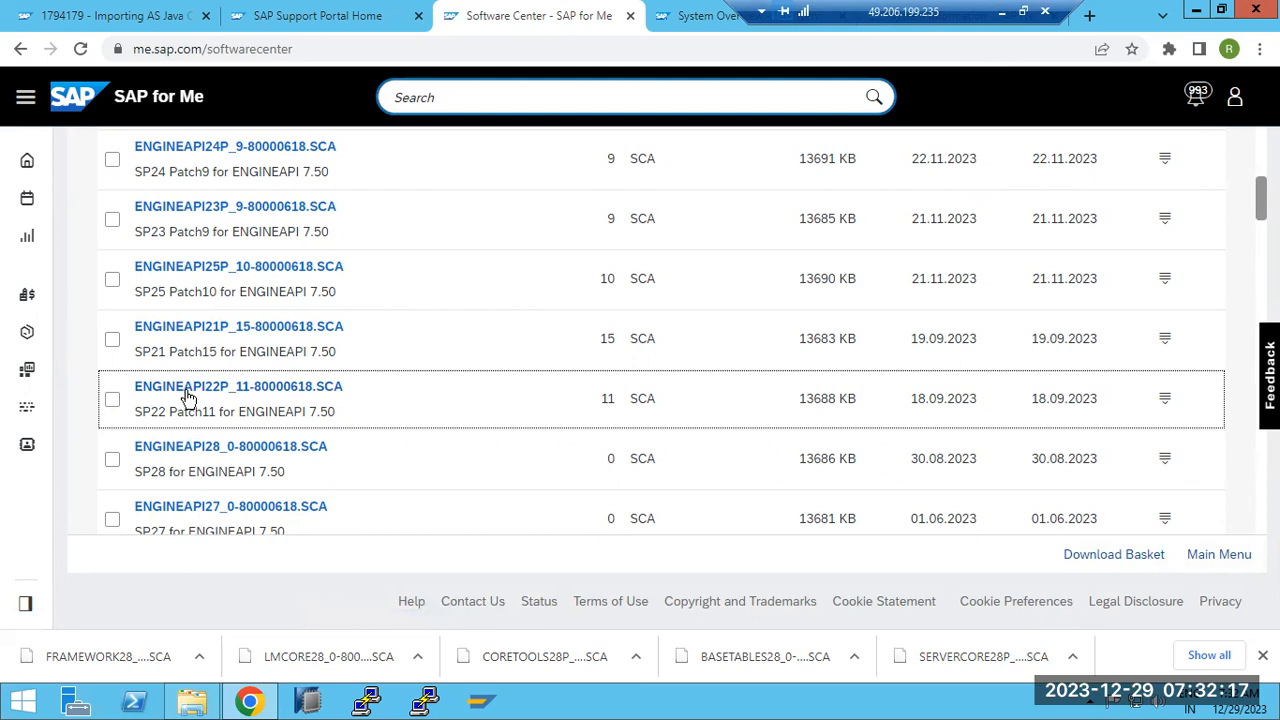
{"action": "left_click", "coordinate": [190, 394]}
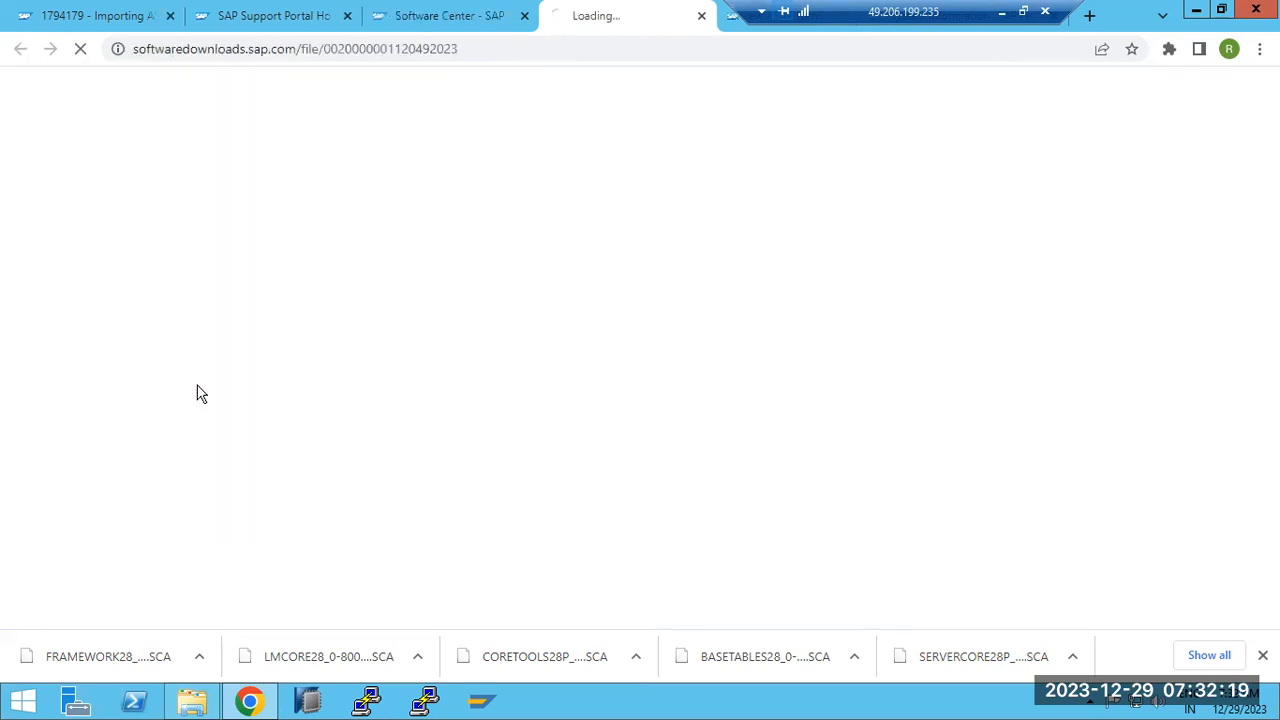
Run the SCA Dependency analysis for the ENGINEAPI22P_11 file
{"action": "left_click", "coordinate": [468, 18]}
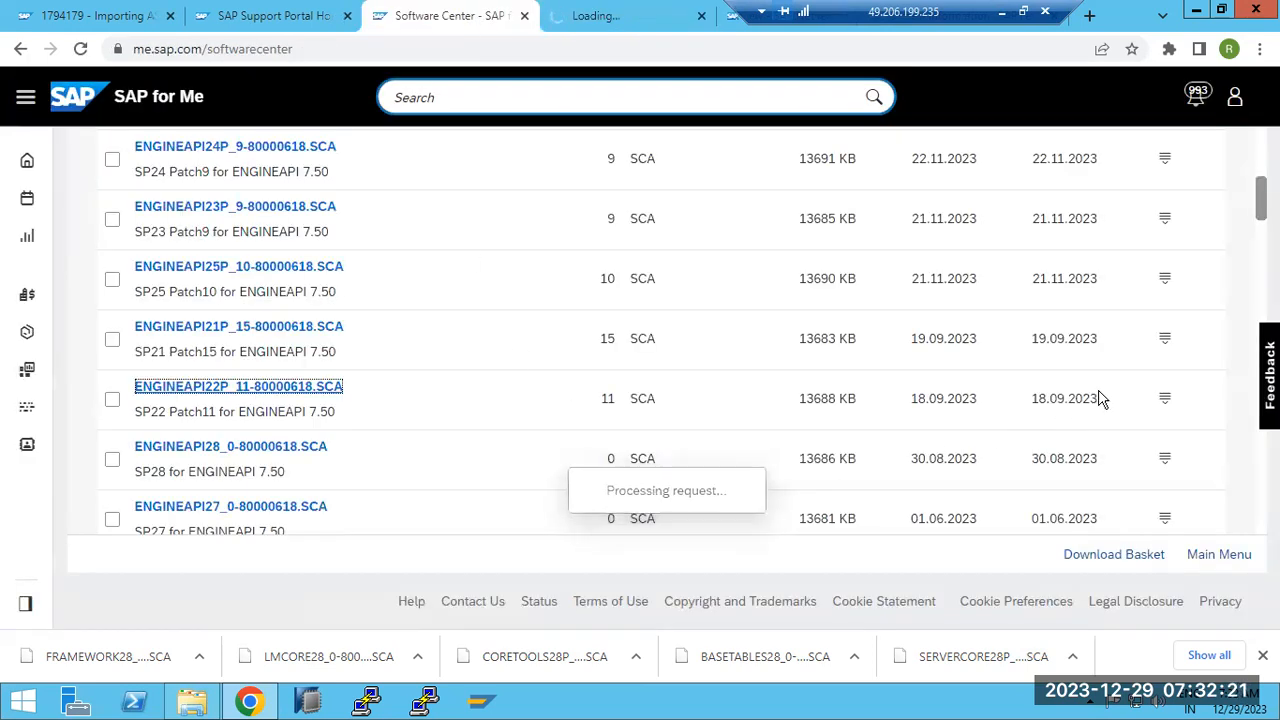
{"action": "left_click", "coordinate": [1165, 398]}
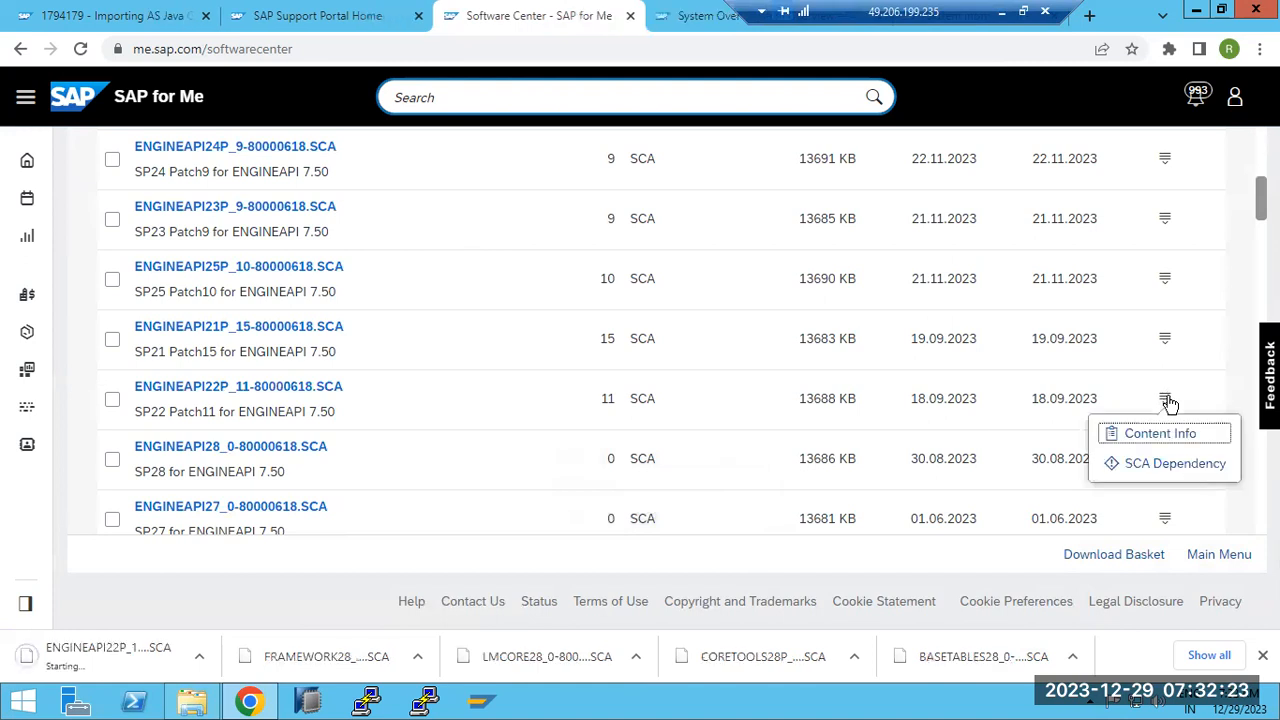
{"action": "left_click", "coordinate": [1160, 461]}
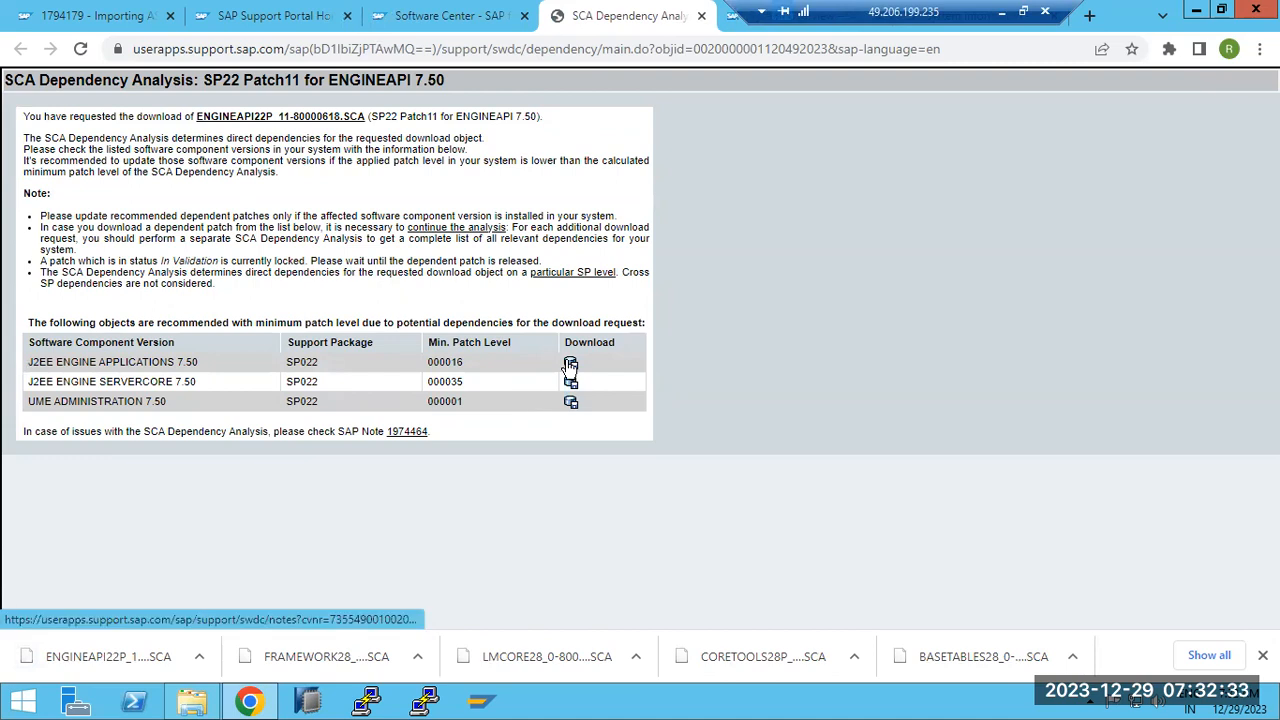
Download the three dependency patches J2EEAPPS22P_16, SERVERCORE22P_38 and UMEADMIN22P_2
{"action": "left_click", "coordinate": [570, 364]}
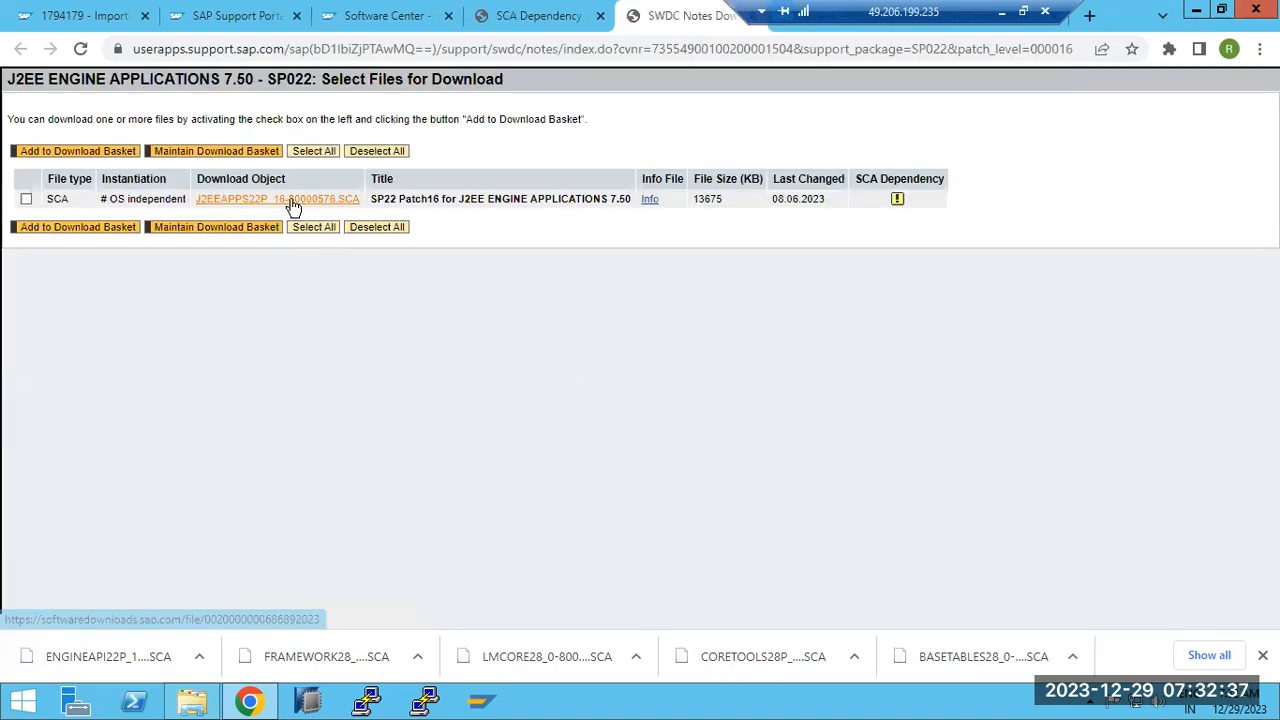
{"action": "left_click", "coordinate": [531, 18]}
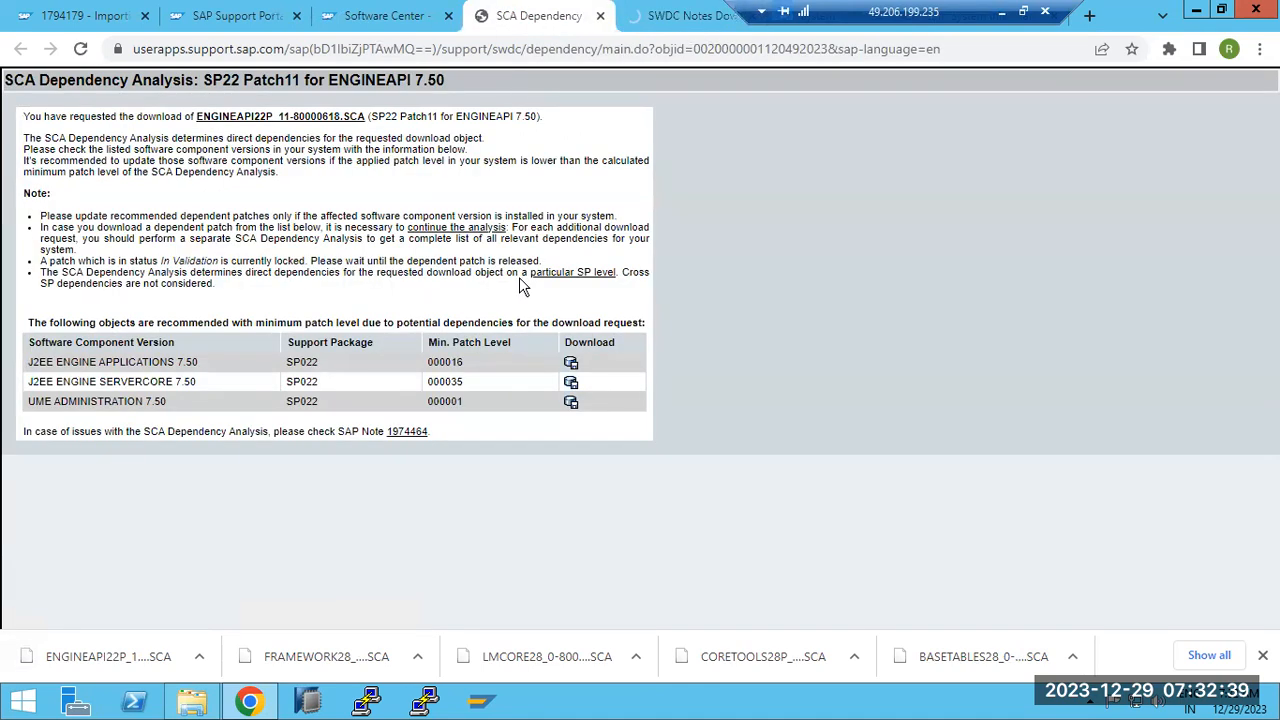
{"action": "left_click", "coordinate": [570, 383]}
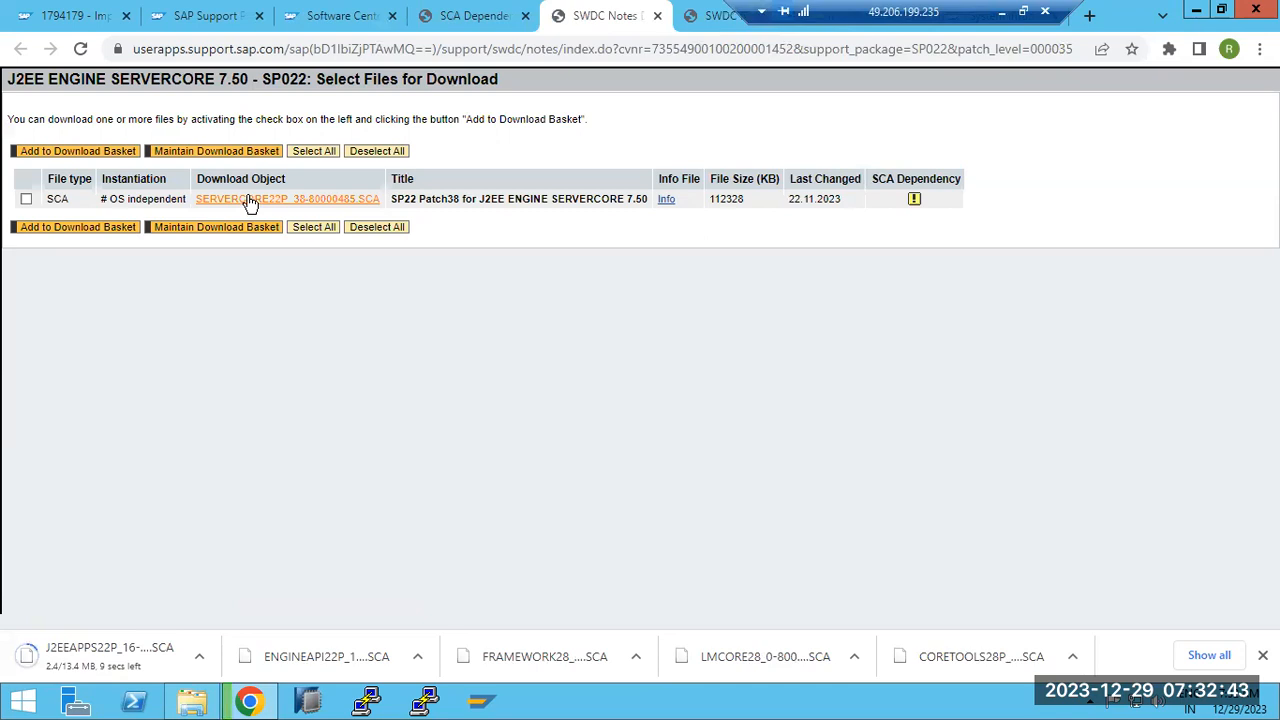
{"action": "left_click", "coordinate": [250, 200]}
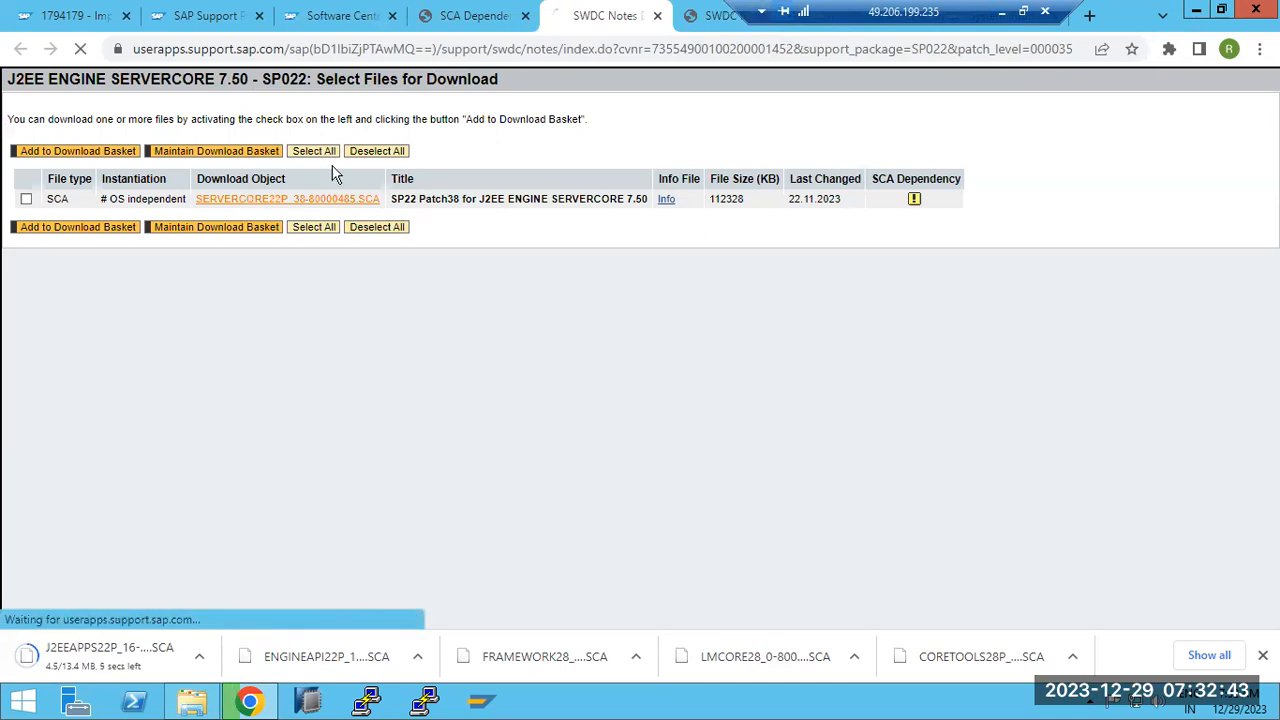
{"action": "left_click", "coordinate": [446, 16]}
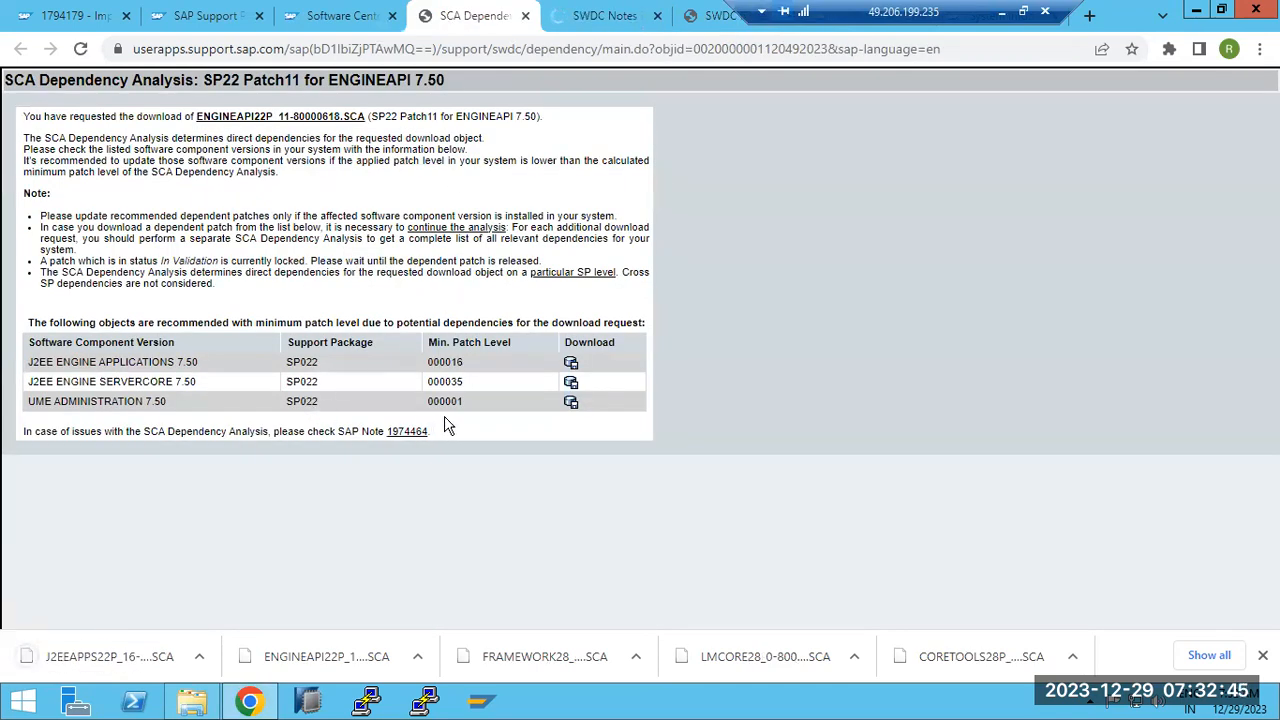
{"action": "left_click", "coordinate": [571, 403]}
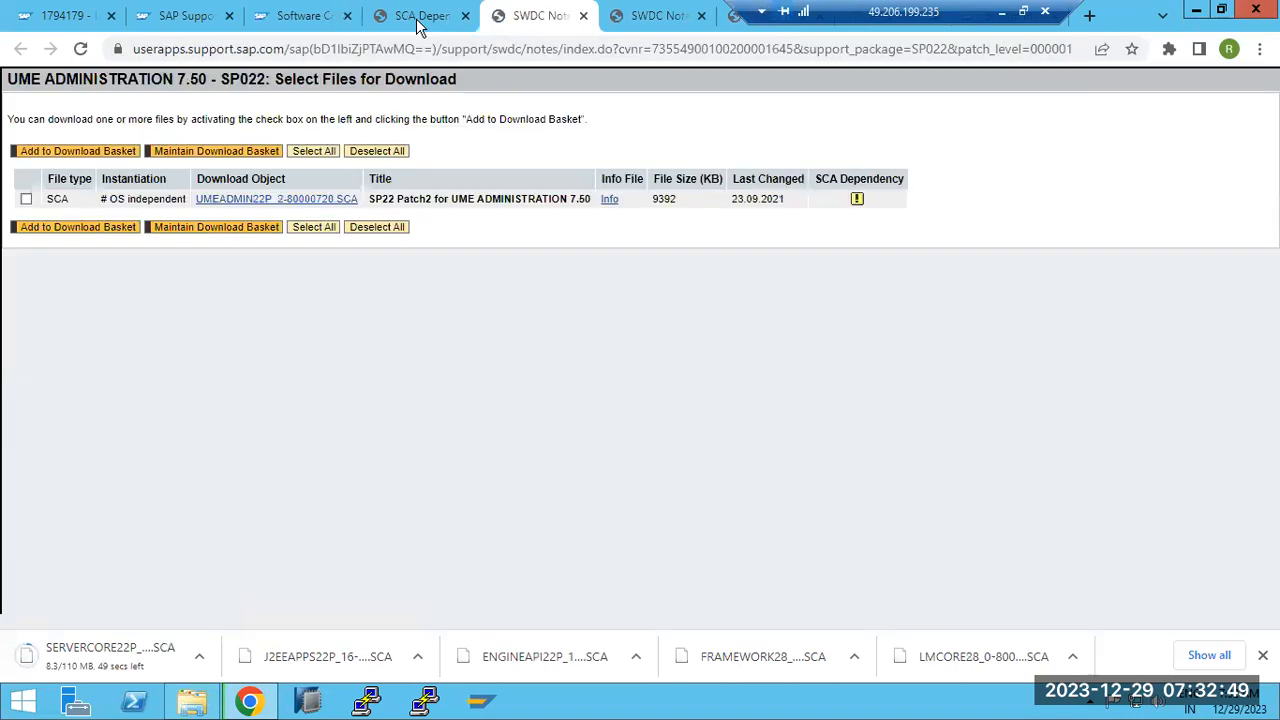
{"action": "left_click", "coordinate": [418, 17]}
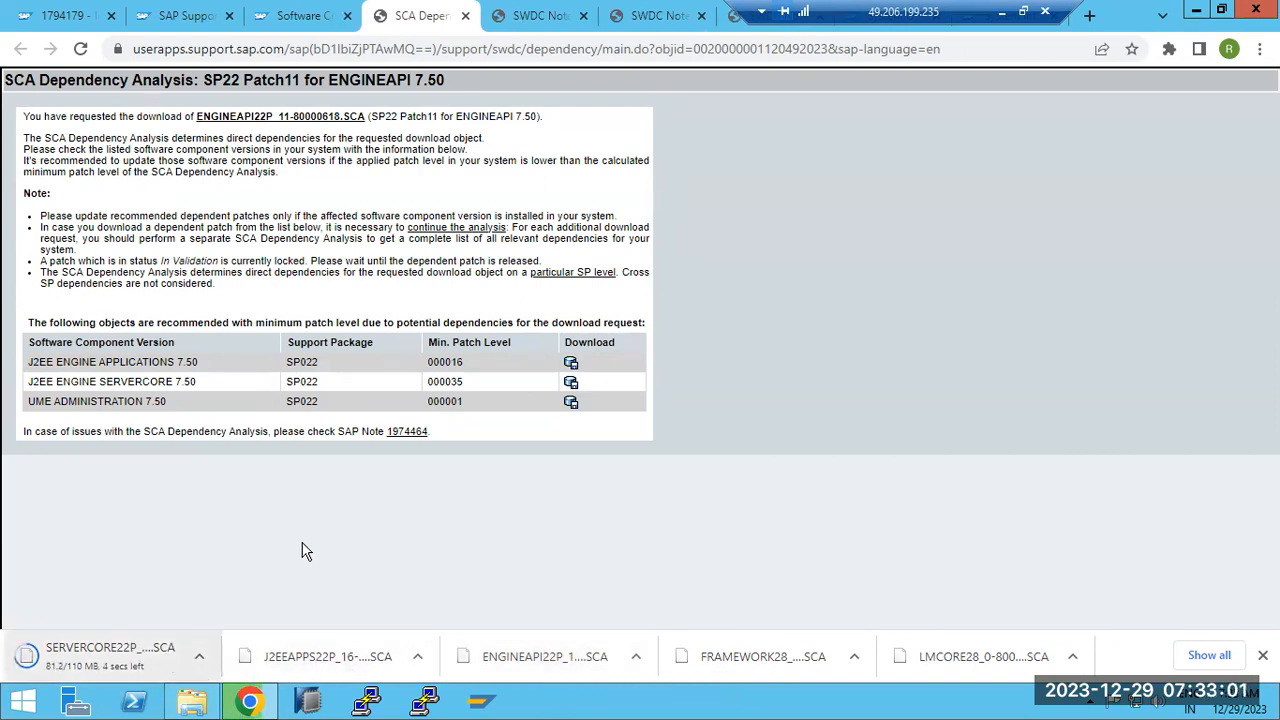
{"action": "left_click", "coordinate": [735, 18]}
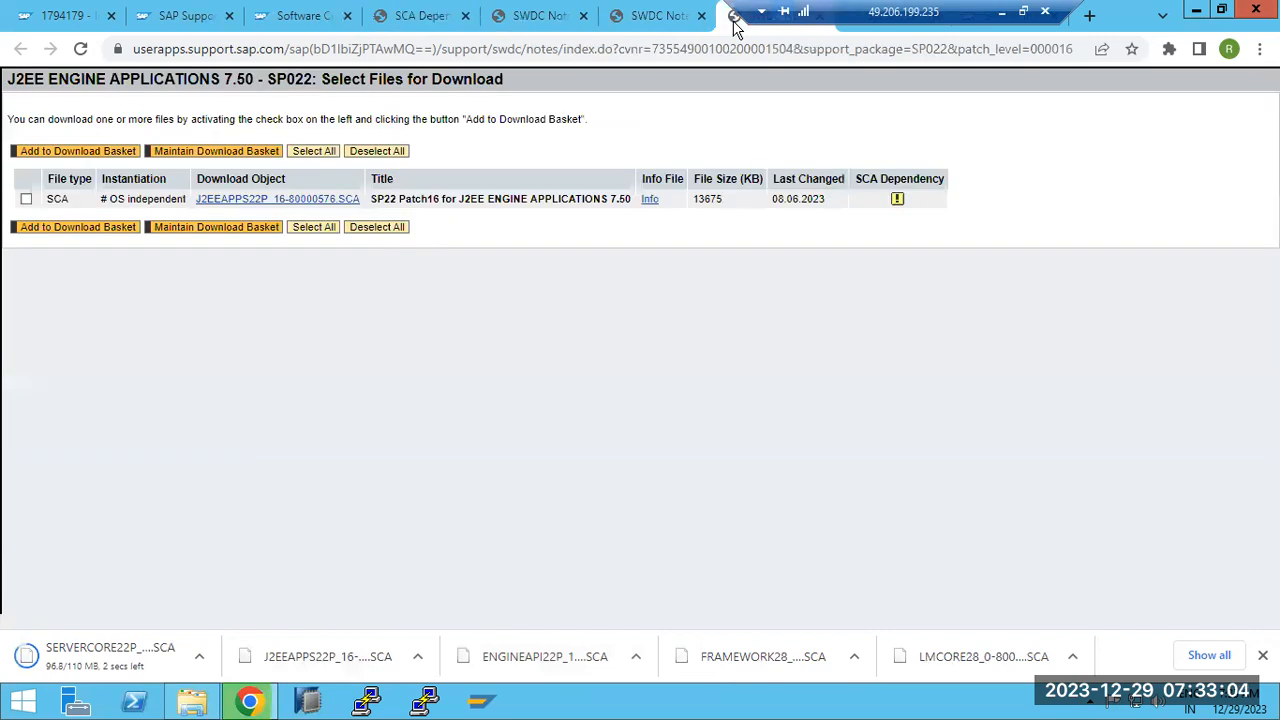
{"action": "left_click", "coordinate": [655, 16]}
{"action": "left_click", "coordinate": [540, 16]}
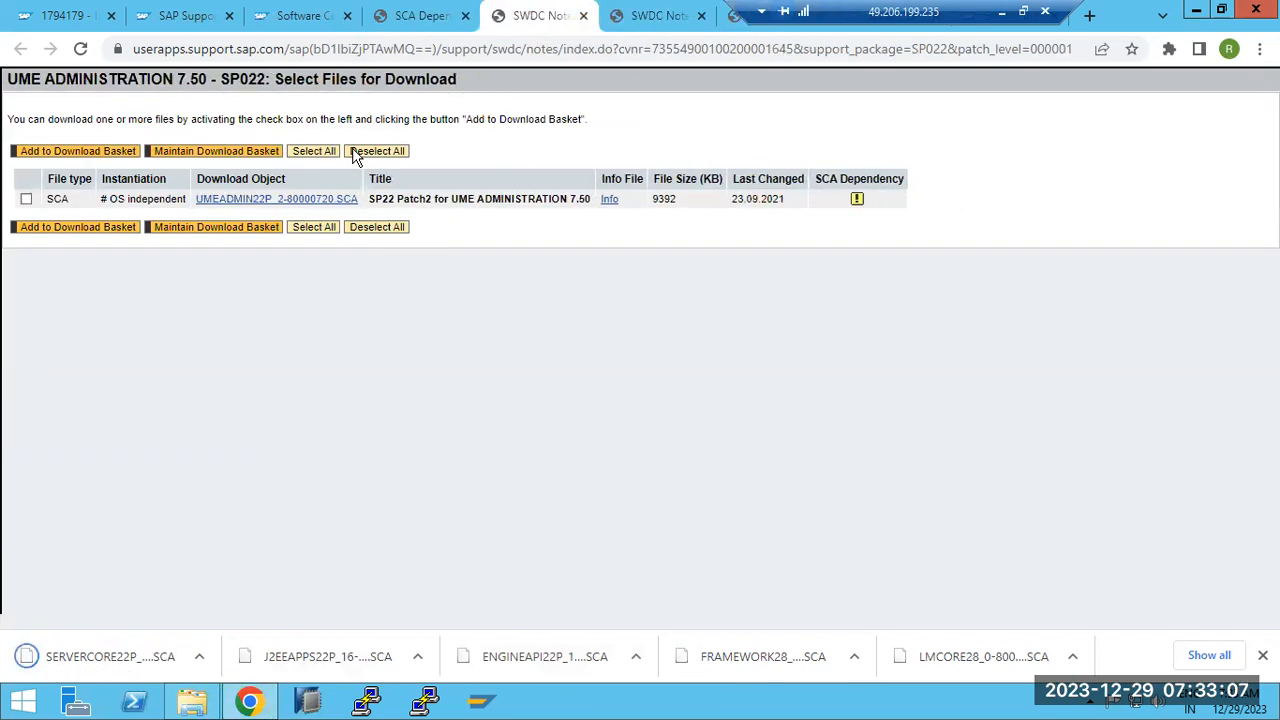
{"action": "left_click", "coordinate": [284, 200]}
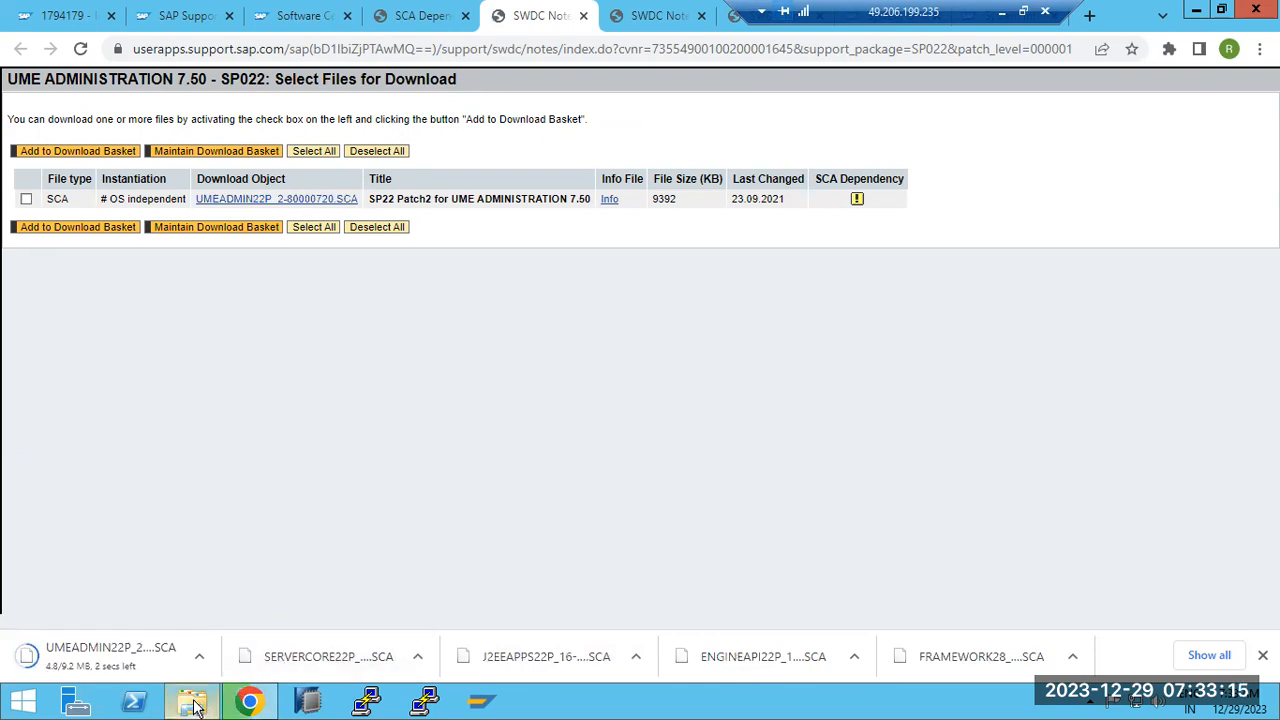
Copy the four new SP22 SCA files from the Downloads folder
{"action": "mouse_move", "coordinate": [200, 707]}
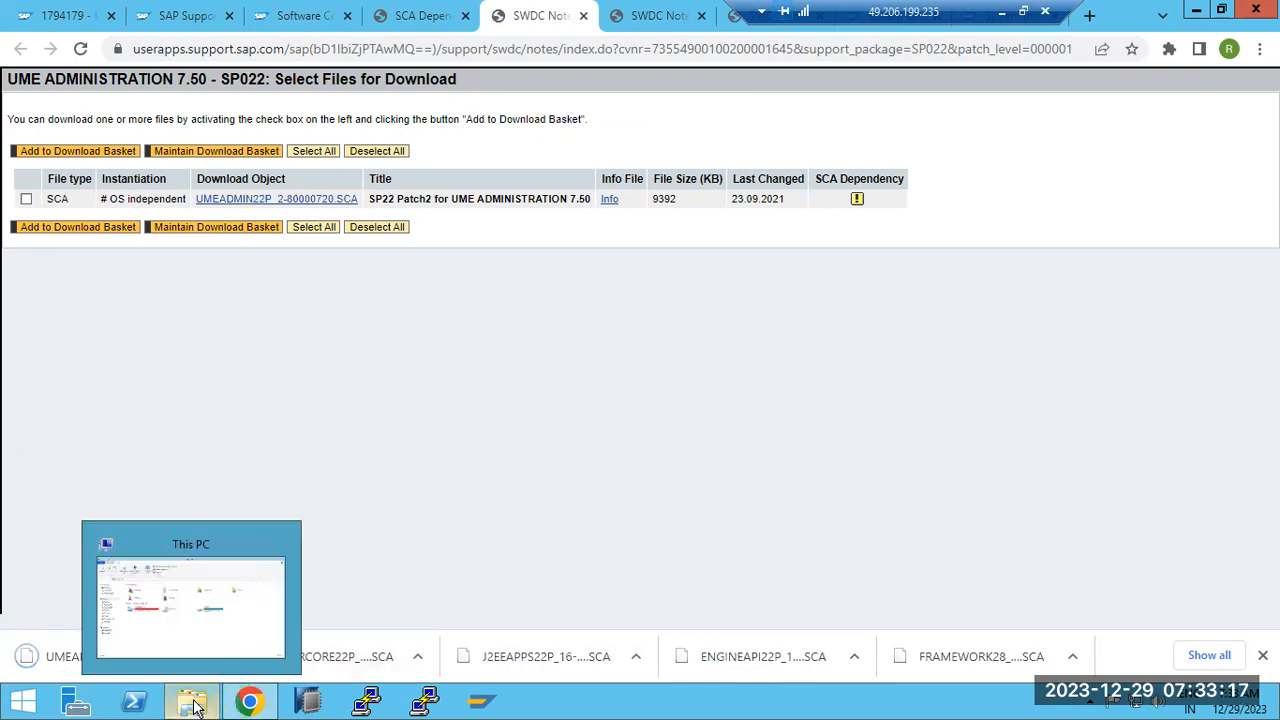
{"action": "left_click", "coordinate": [197, 707]}
{"action": "left_click", "coordinate": [88, 228]}
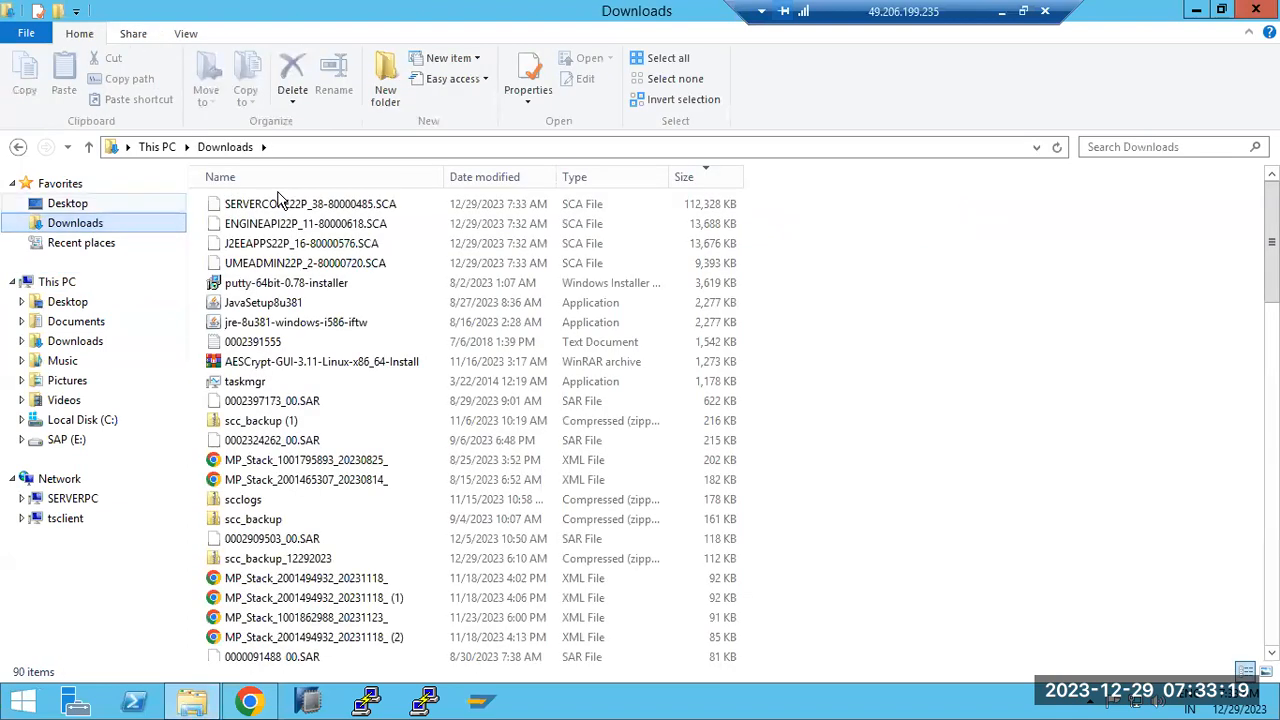
{"action": "left_click_drag", "start_coordinate": [800, 197], "coordinate": [447, 268]}
{"action": "key", "text": "ctrl+c"}
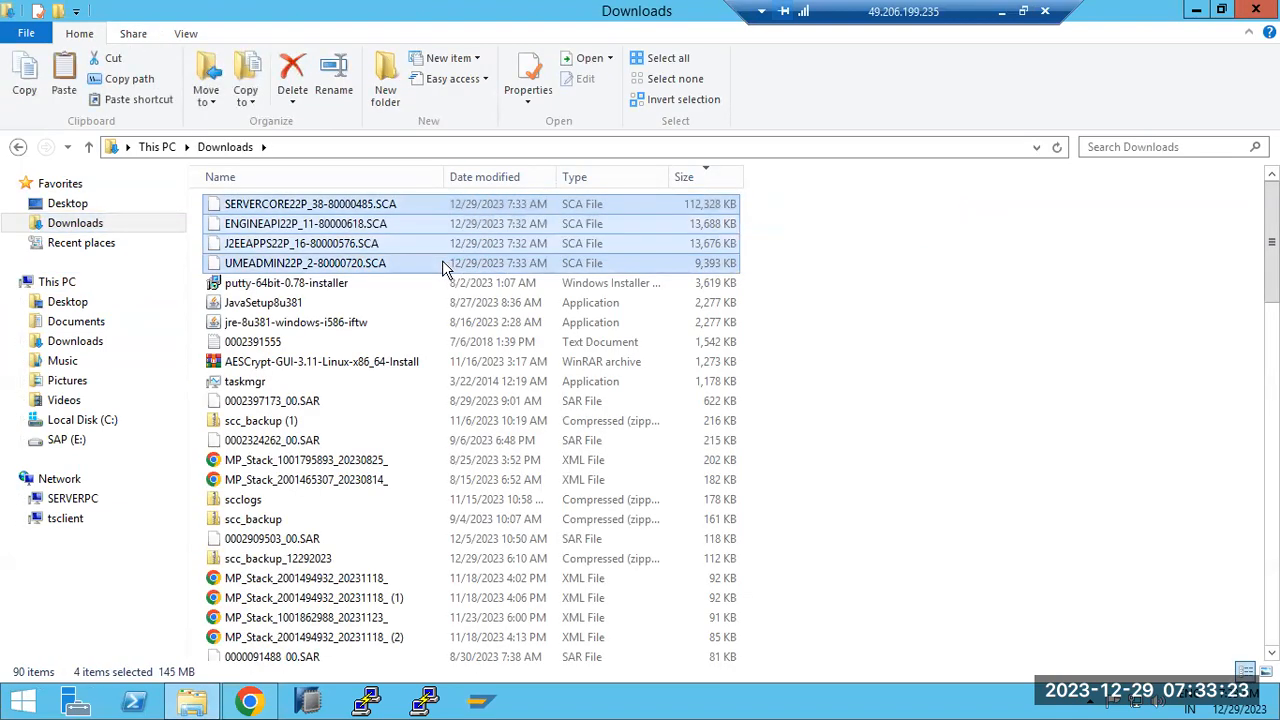
Paste the four SCA files into E:\SAPSOFTWARES\JAVAPATCHES
{"action": "left_click", "coordinate": [75, 440]}
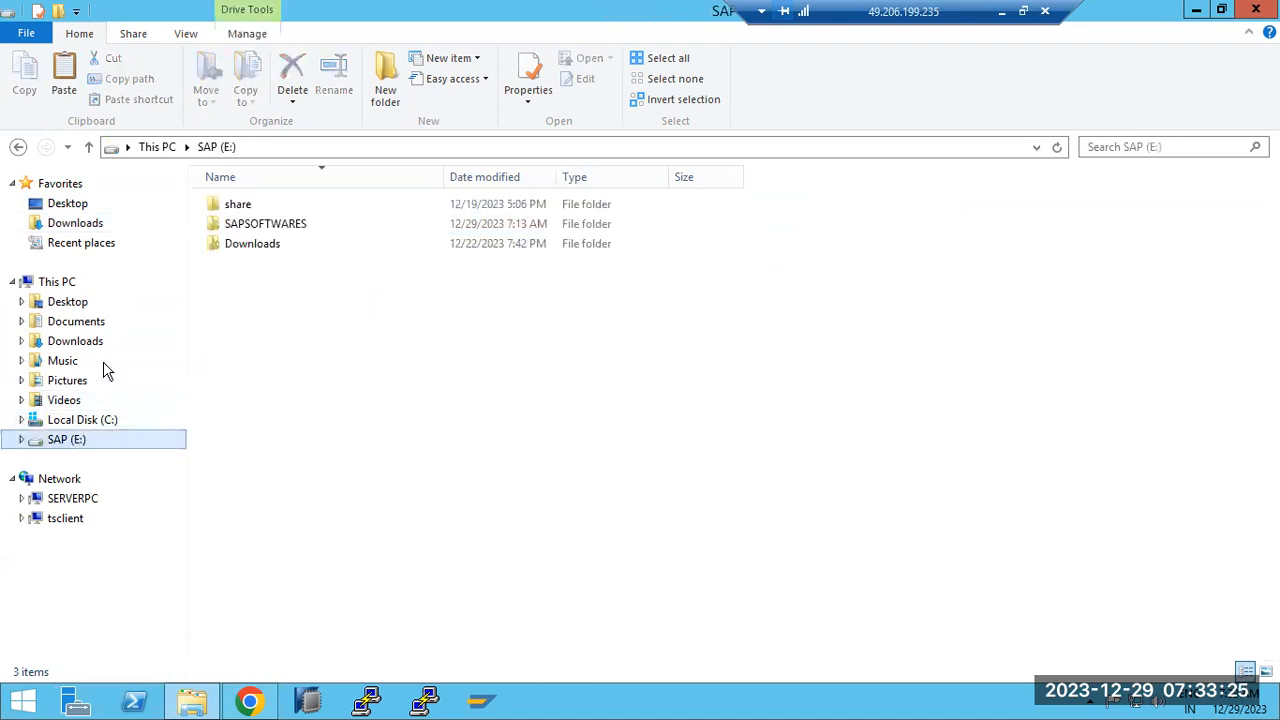
{"action": "double_click", "coordinate": [248, 250]}
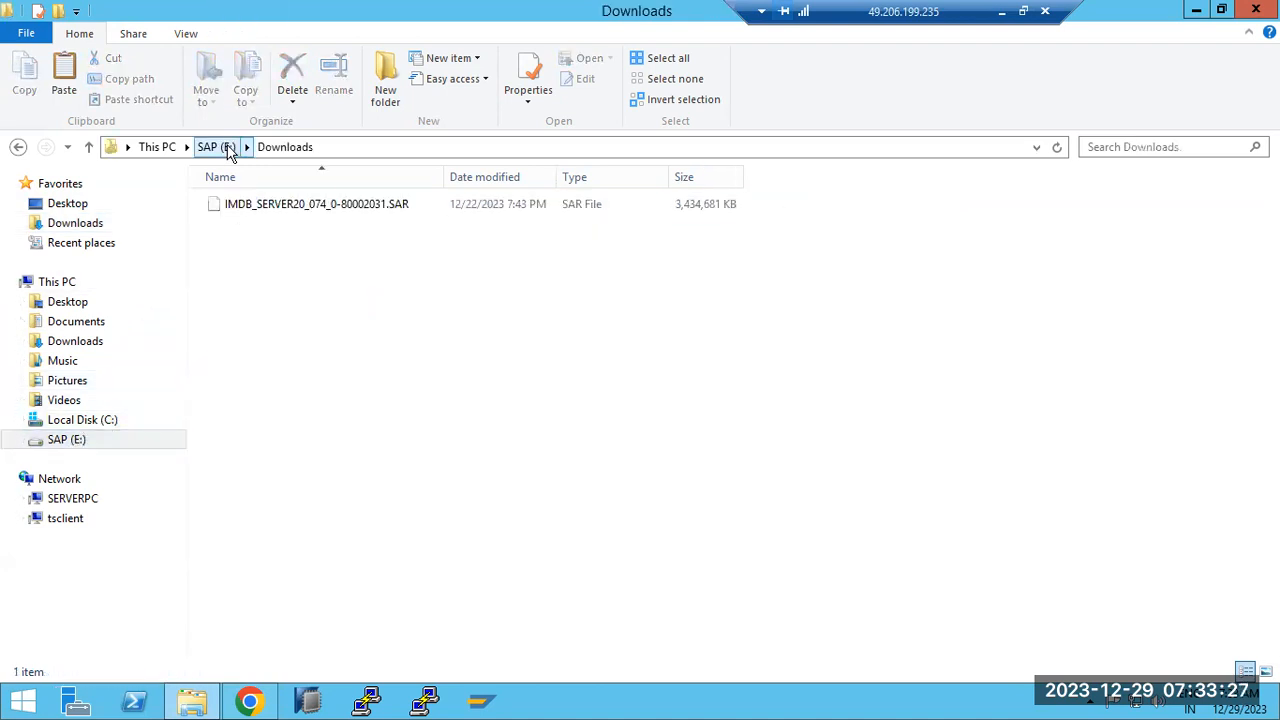
{"action": "left_click", "coordinate": [216, 147]}
{"action": "double_click", "coordinate": [260, 226]}
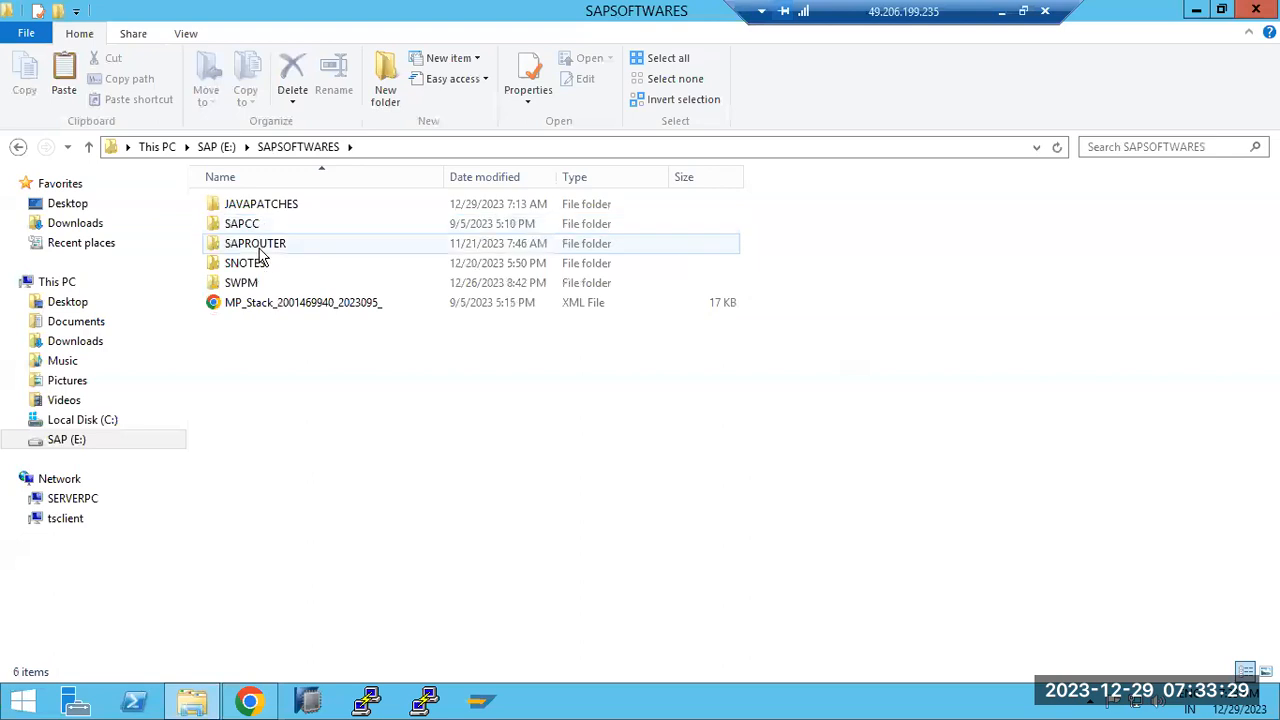
{"action": "double_click", "coordinate": [252, 206]}
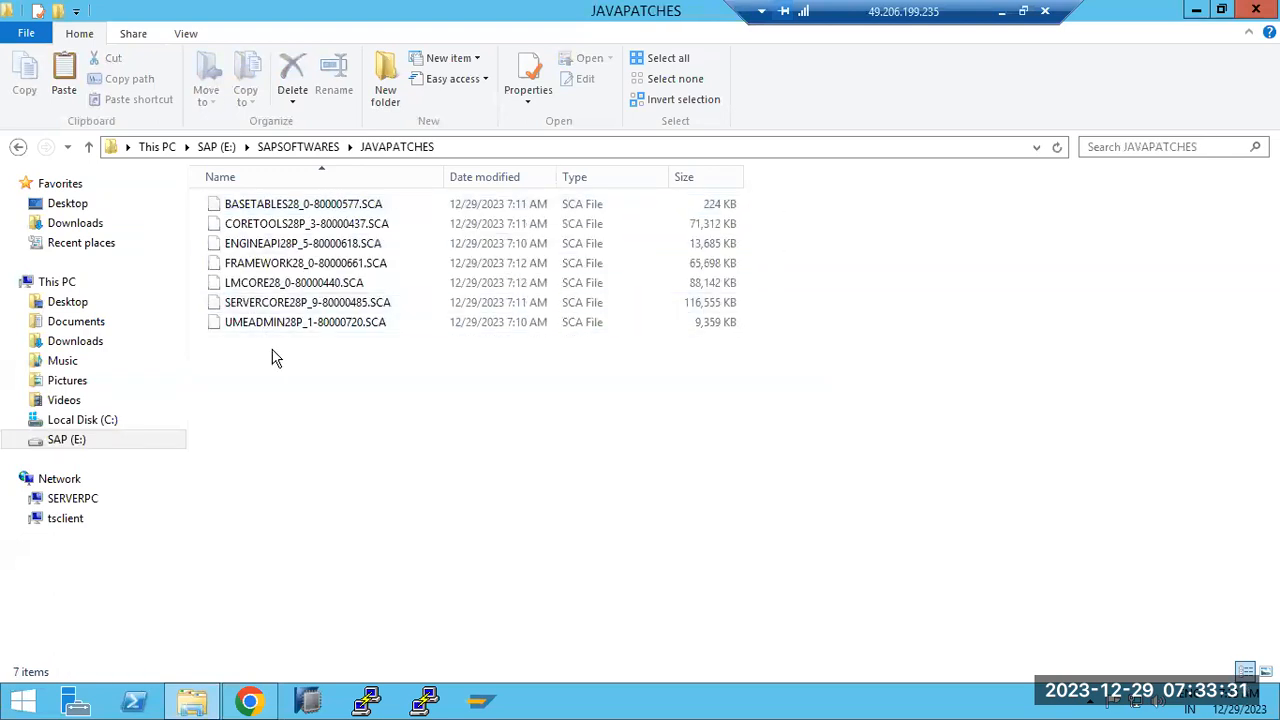
{"action": "key", "text": "ctrl+v"}
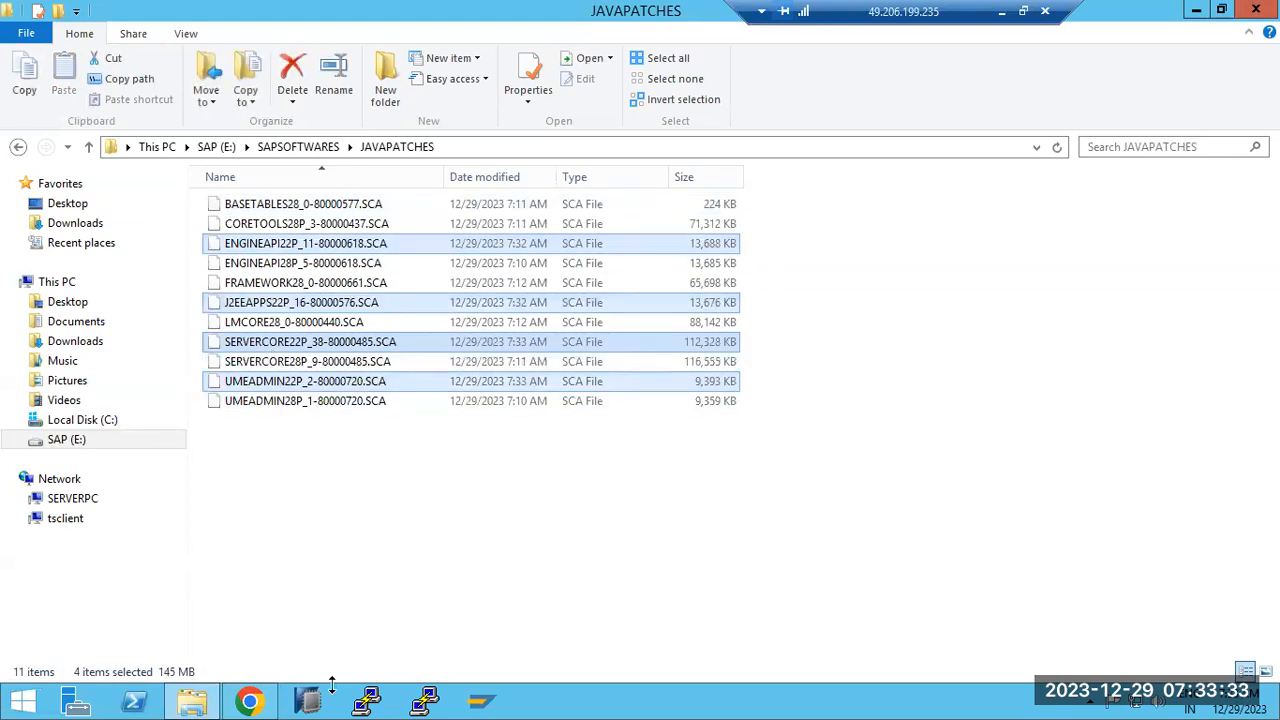
{"action": "left_click", "coordinate": [250, 702]}
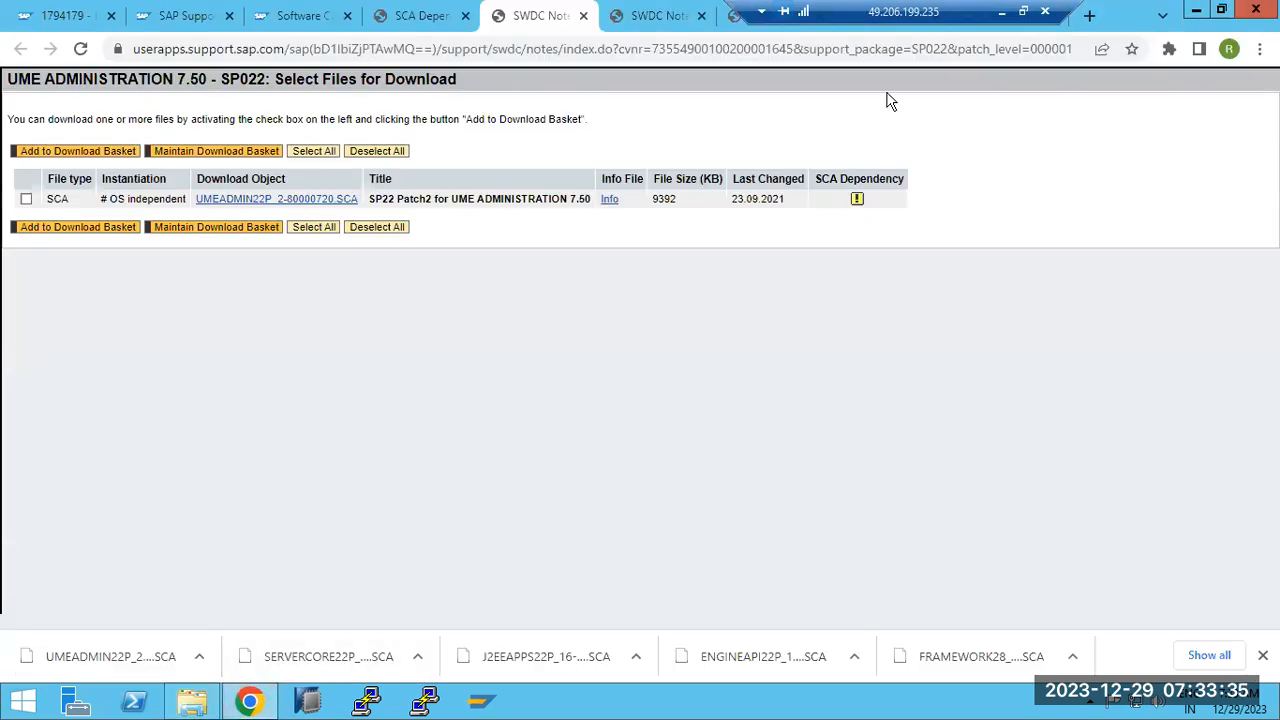
Return to the remote SUM session and confirm the administrator credentials
{"action": "left_click", "coordinate": [1001, 11]}
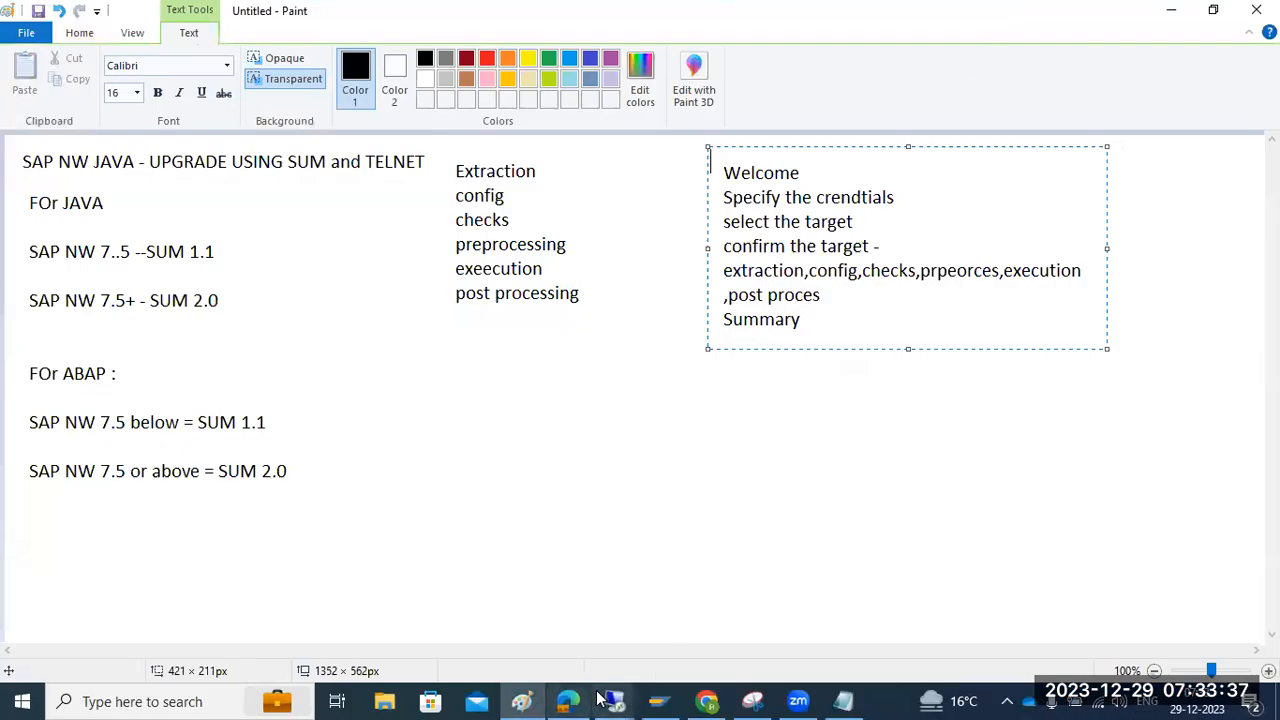
{"action": "mouse_move", "coordinate": [614, 700]}
{"action": "left_click", "coordinate": [675, 595]}
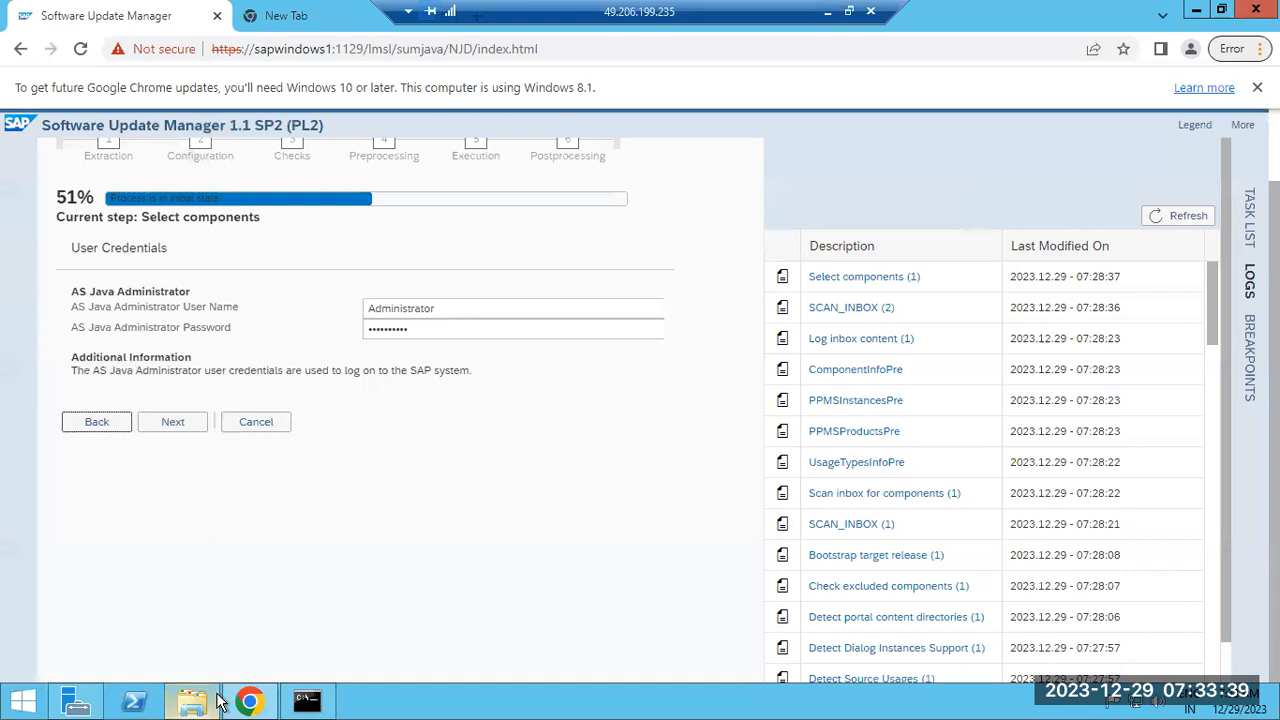
{"action": "left_click", "coordinate": [170, 423]}
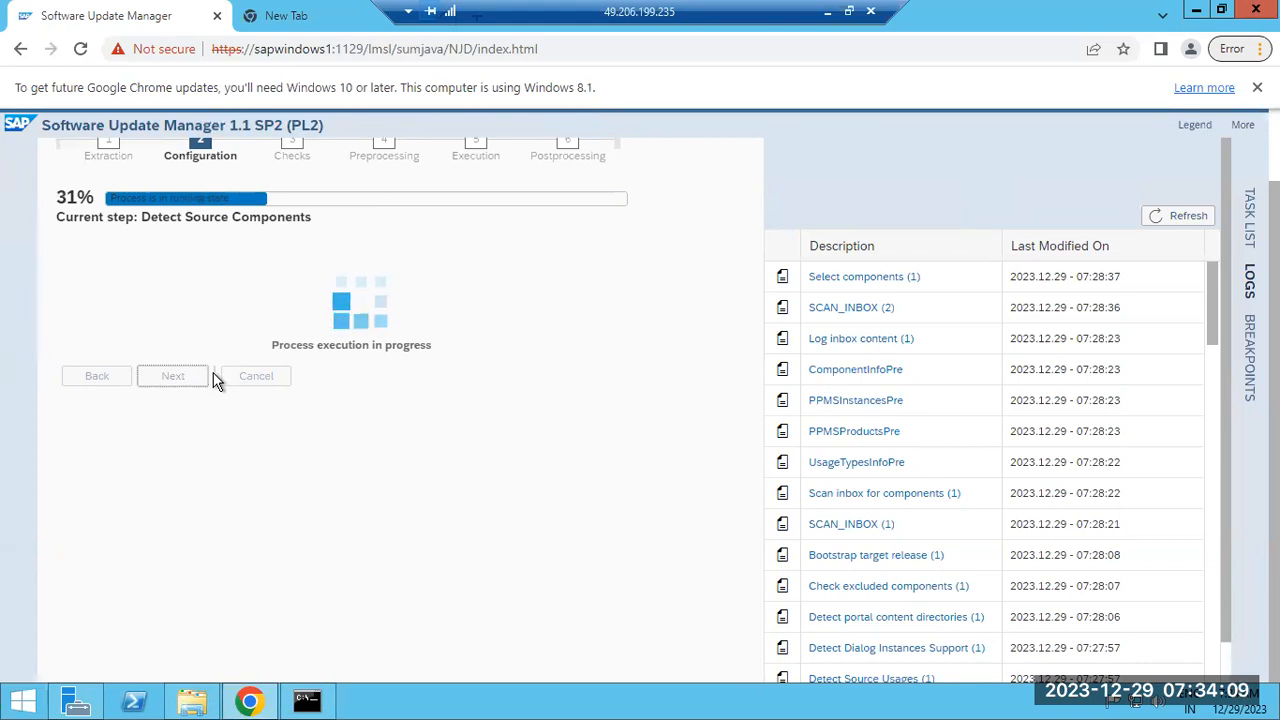
Refresh the SUM logs list and review the Detect Source Components log
{"action": "left_click", "coordinate": [1165, 215]}
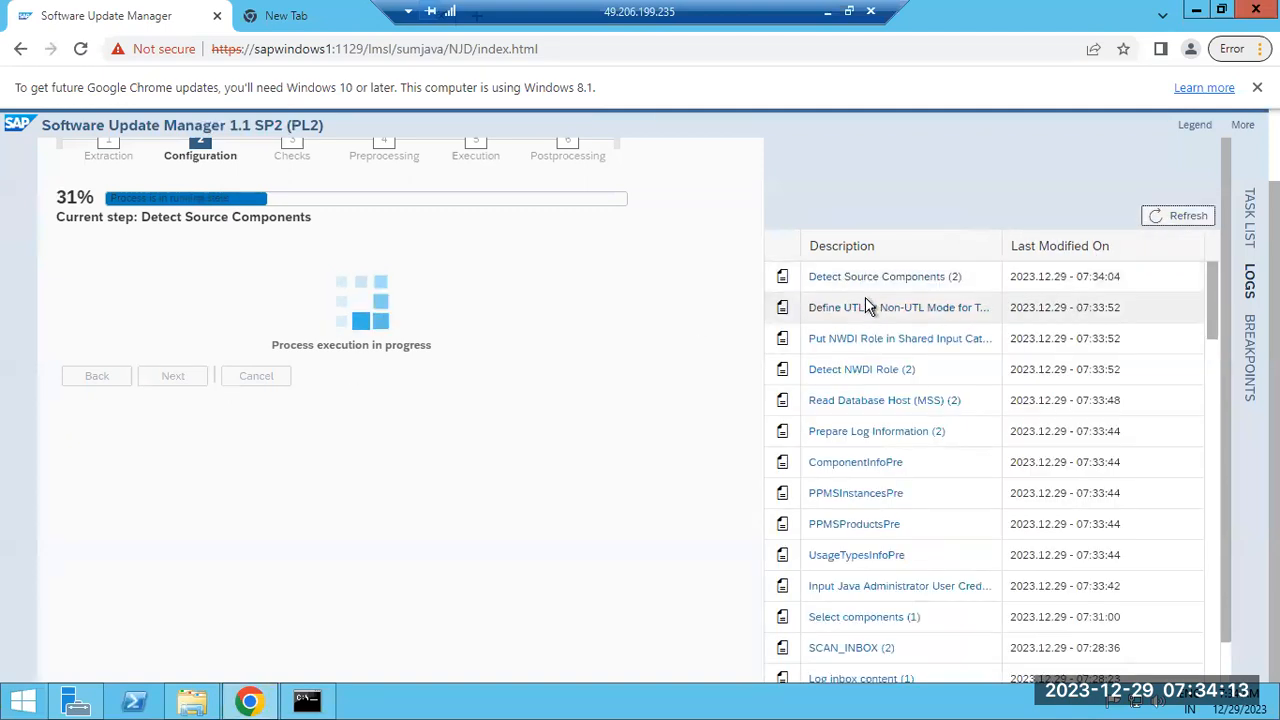
{"action": "left_click", "coordinate": [869, 281]}
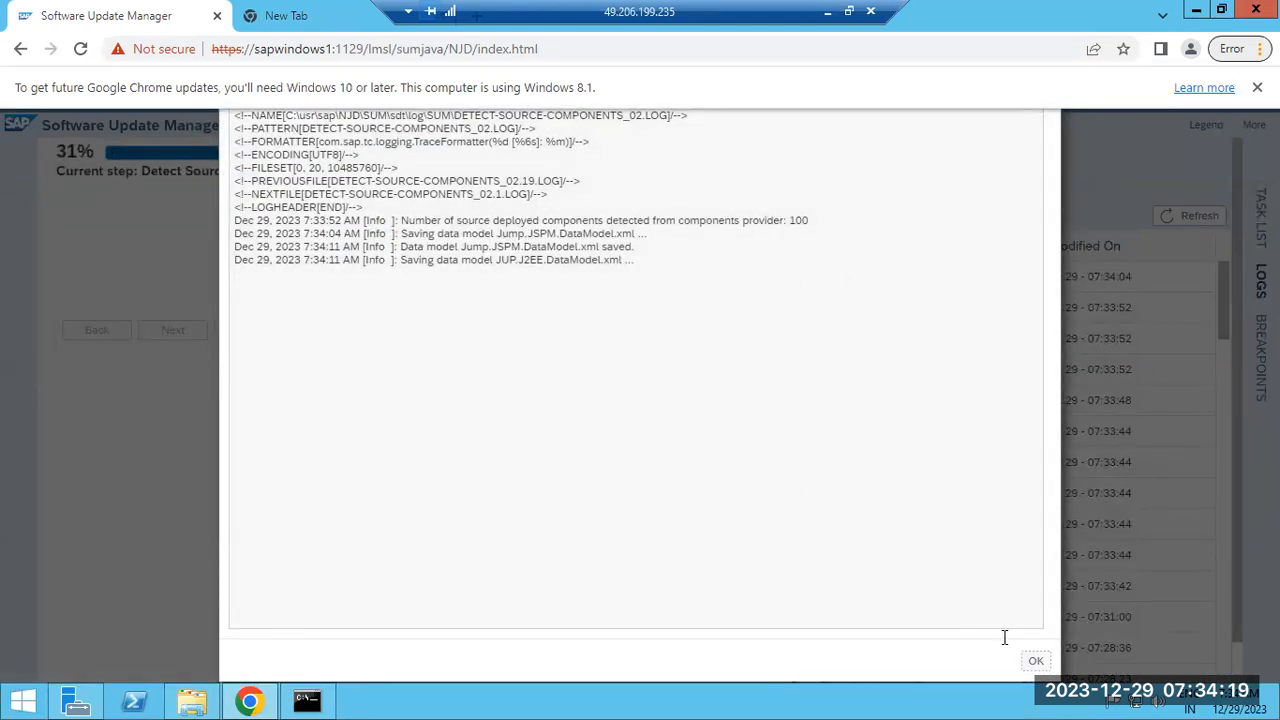
{"action": "left_click", "coordinate": [1036, 661]}
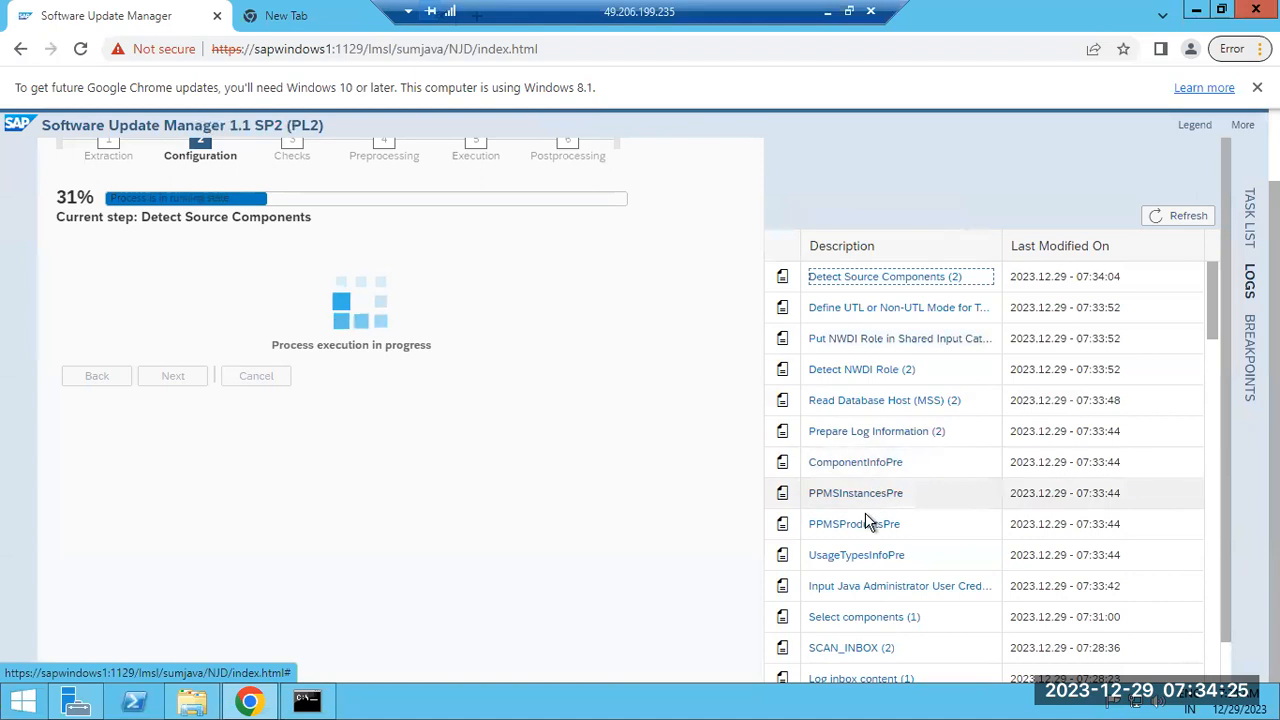
Review the Select components and SCAN_INBOX logs, then refresh the logs list
{"action": "left_click", "coordinate": [852, 628]}
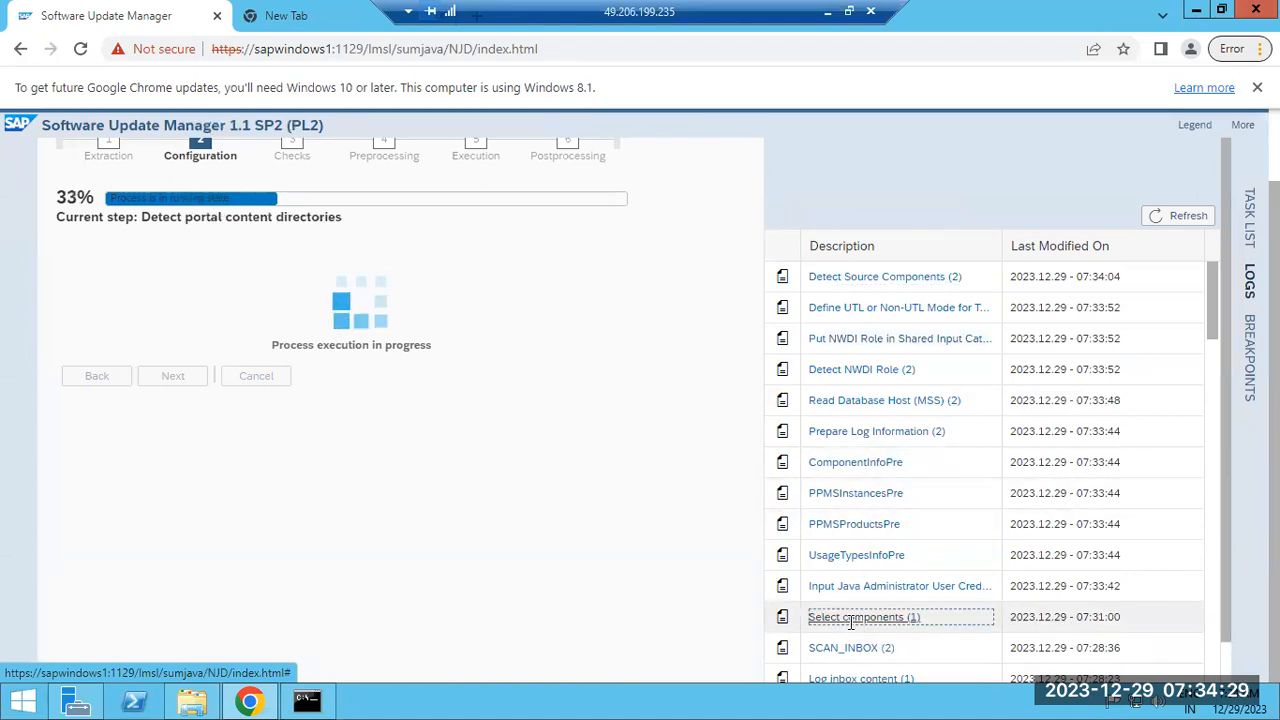
{"action": "scroll", "coordinate": [812, 570], "scroll_direction": "down", "scroll_amount": 1}
{"action": "scroll", "coordinate": [812, 570], "scroll_direction": "down", "scroll_amount": 15}
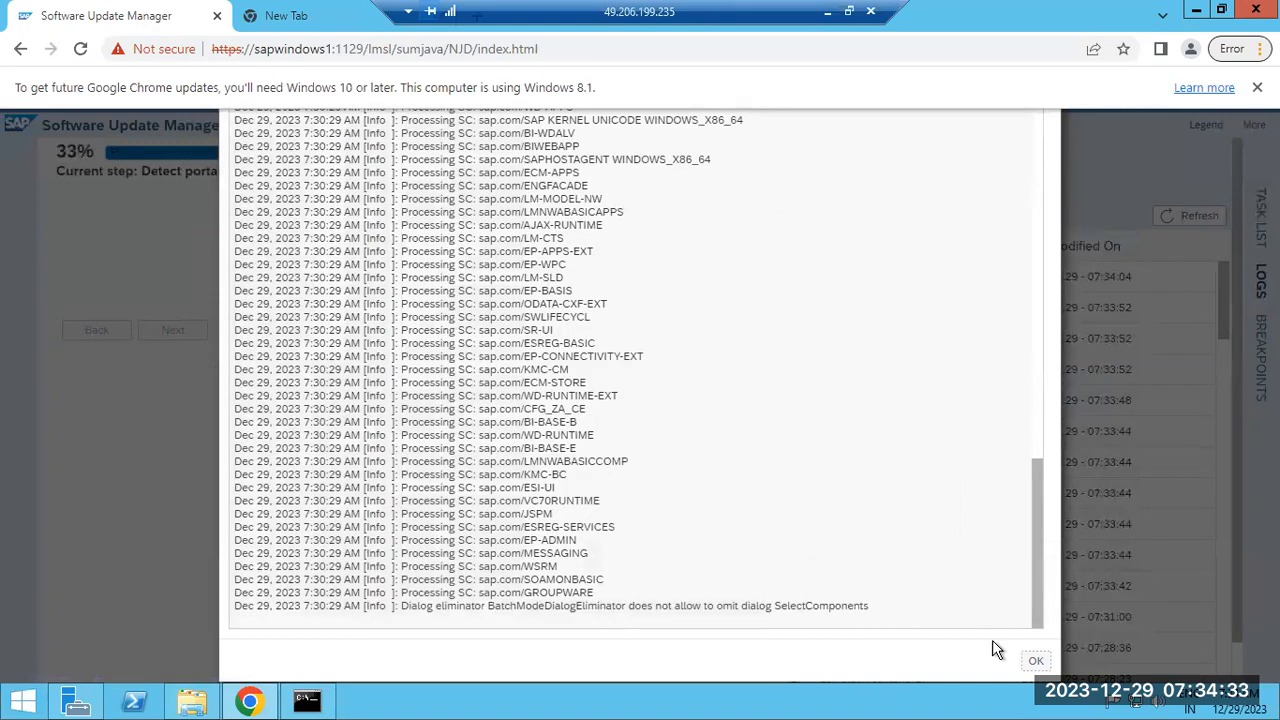
{"action": "left_click", "coordinate": [1034, 664]}
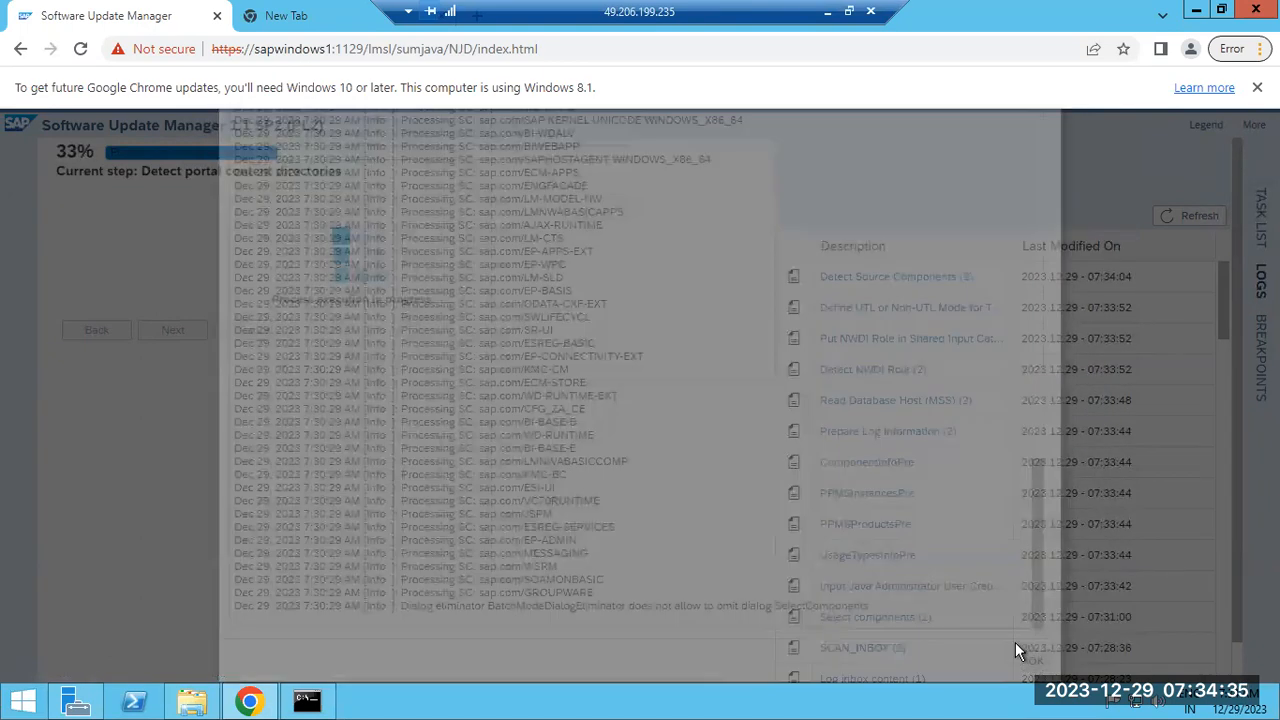
{"action": "left_click", "coordinate": [836, 648]}
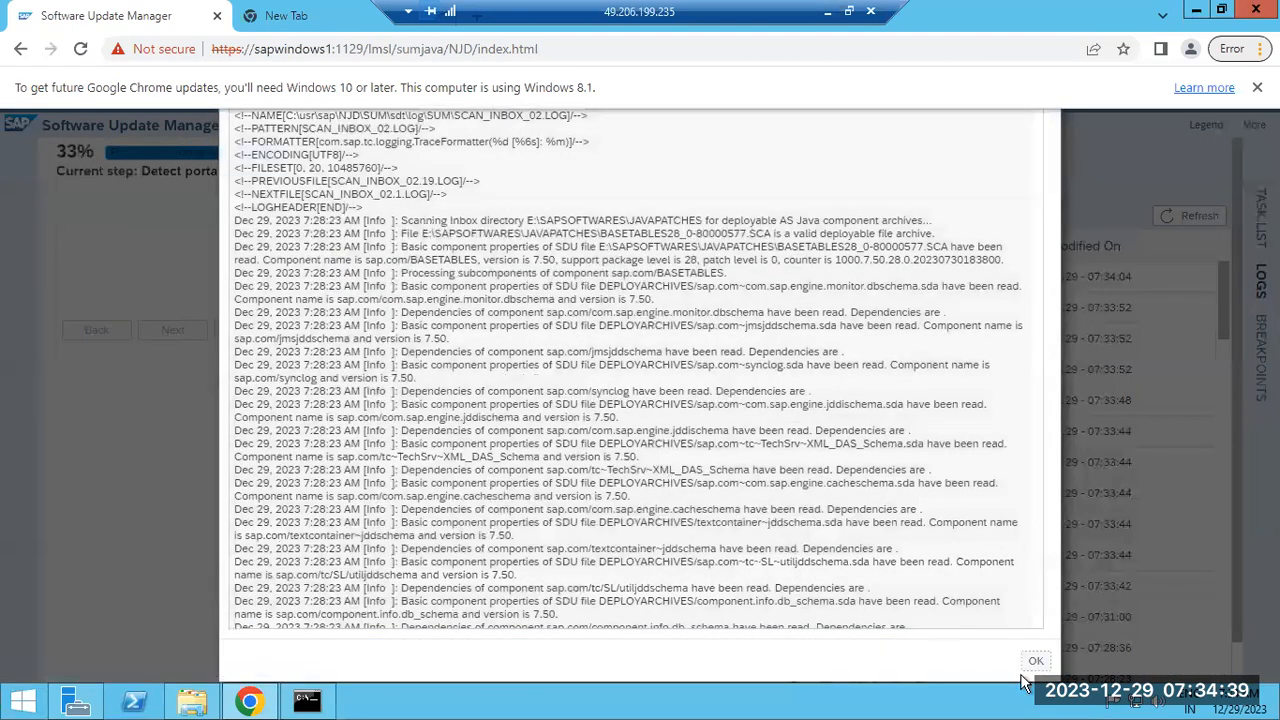
{"action": "left_click", "coordinate": [1036, 662]}
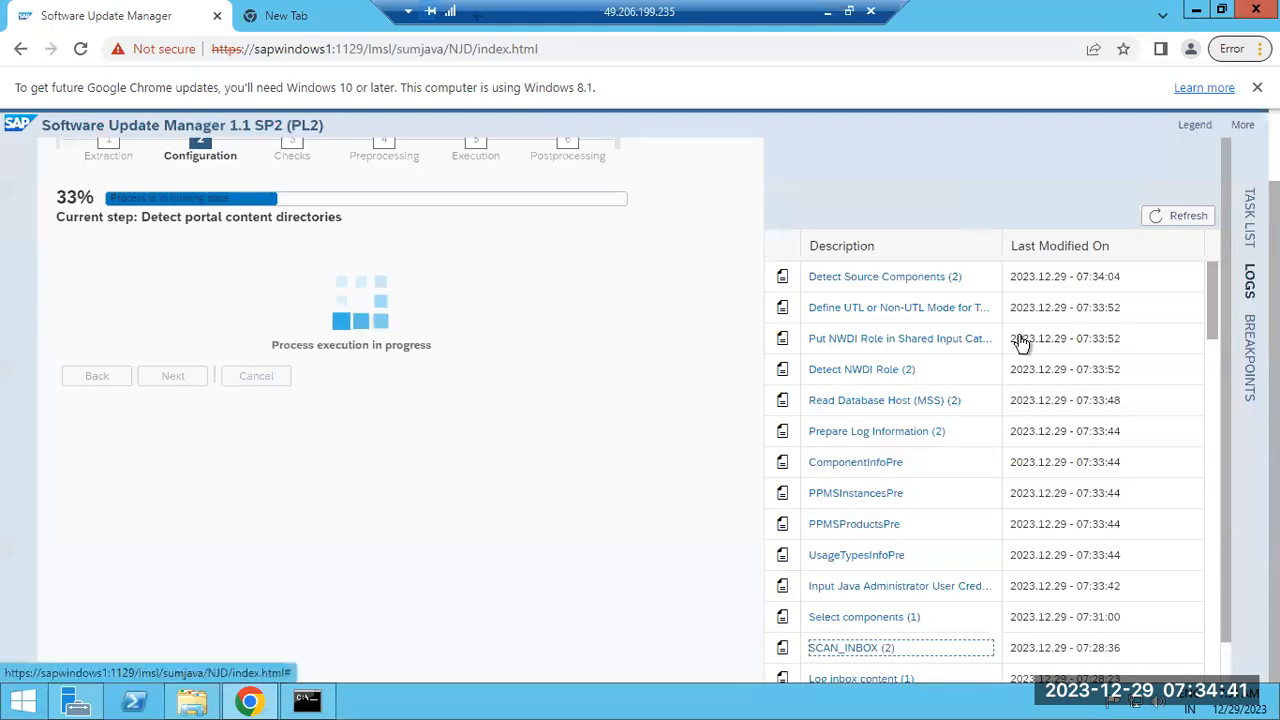
{"action": "left_click", "coordinate": [1168, 216]}
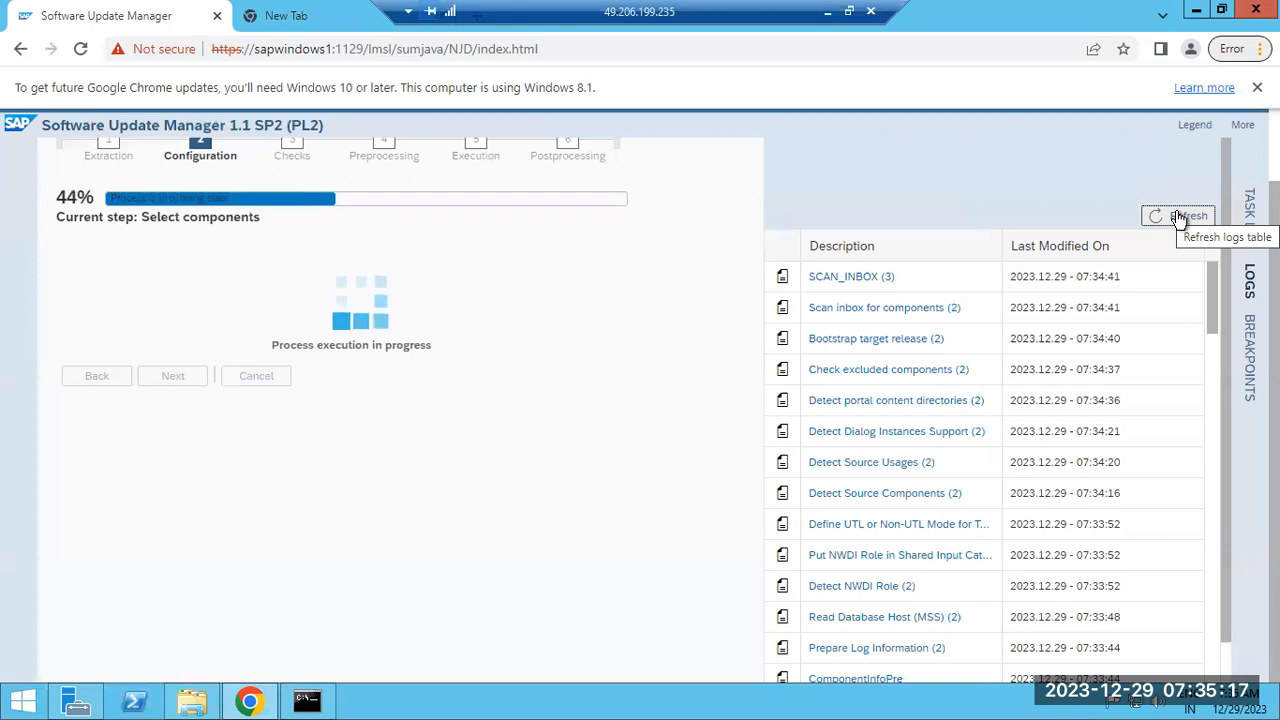
Refresh the SUM logs list again with the Command Prompt hidden
{"action": "left_click", "coordinate": [1180, 218]}
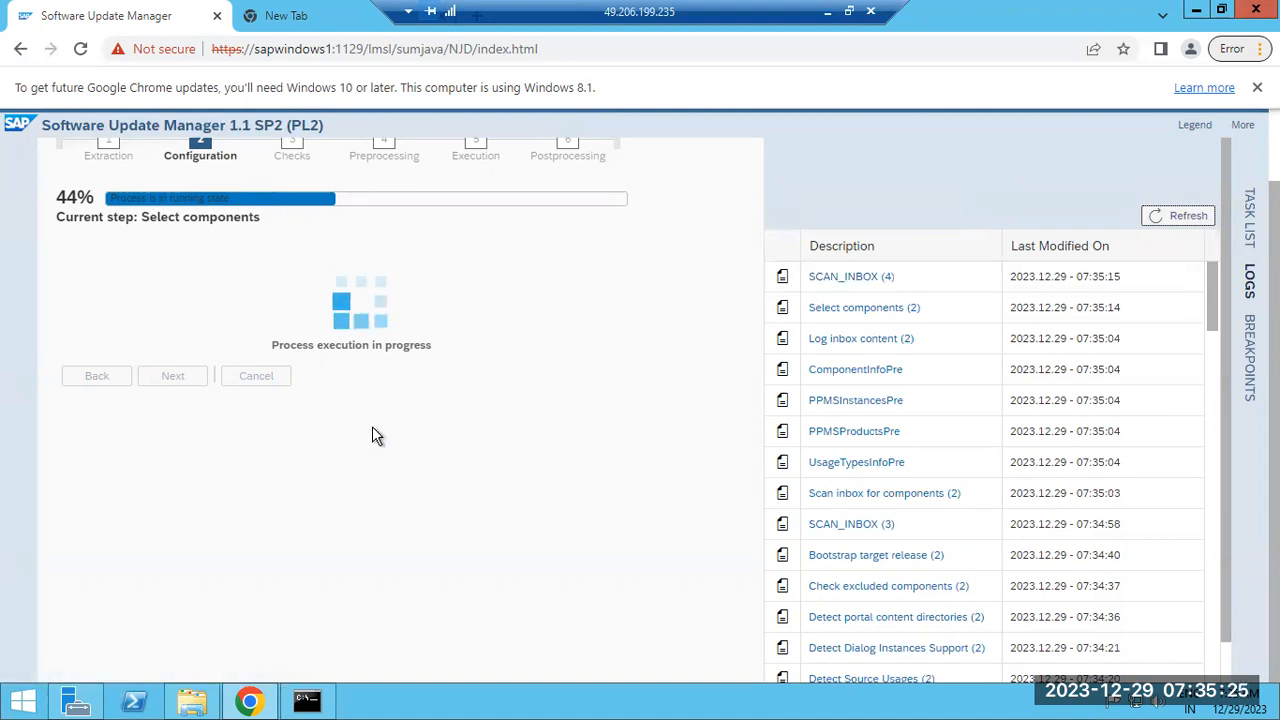
{"action": "left_click", "coordinate": [307, 701]}
{"action": "left_click", "coordinate": [307, 701]}
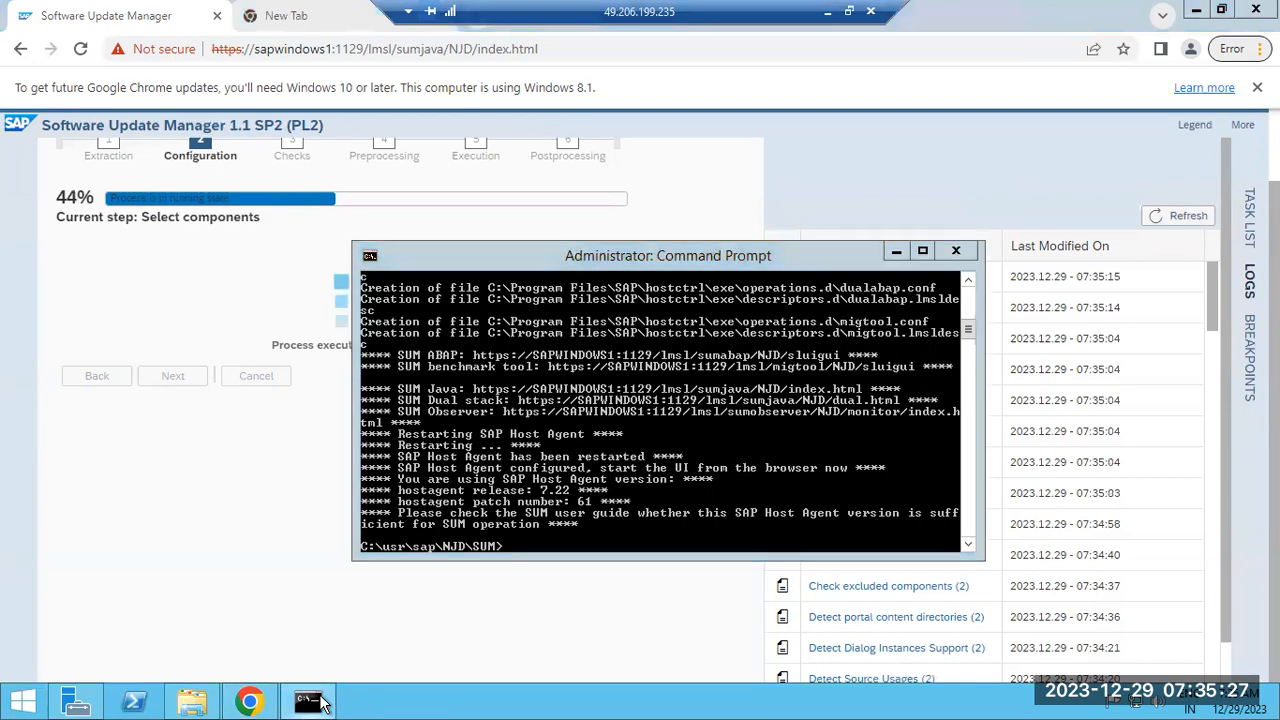
Launch a Command Prompt by searching for cmd and start typing a telnet command
{"action": "left_click", "coordinate": [22, 701]}
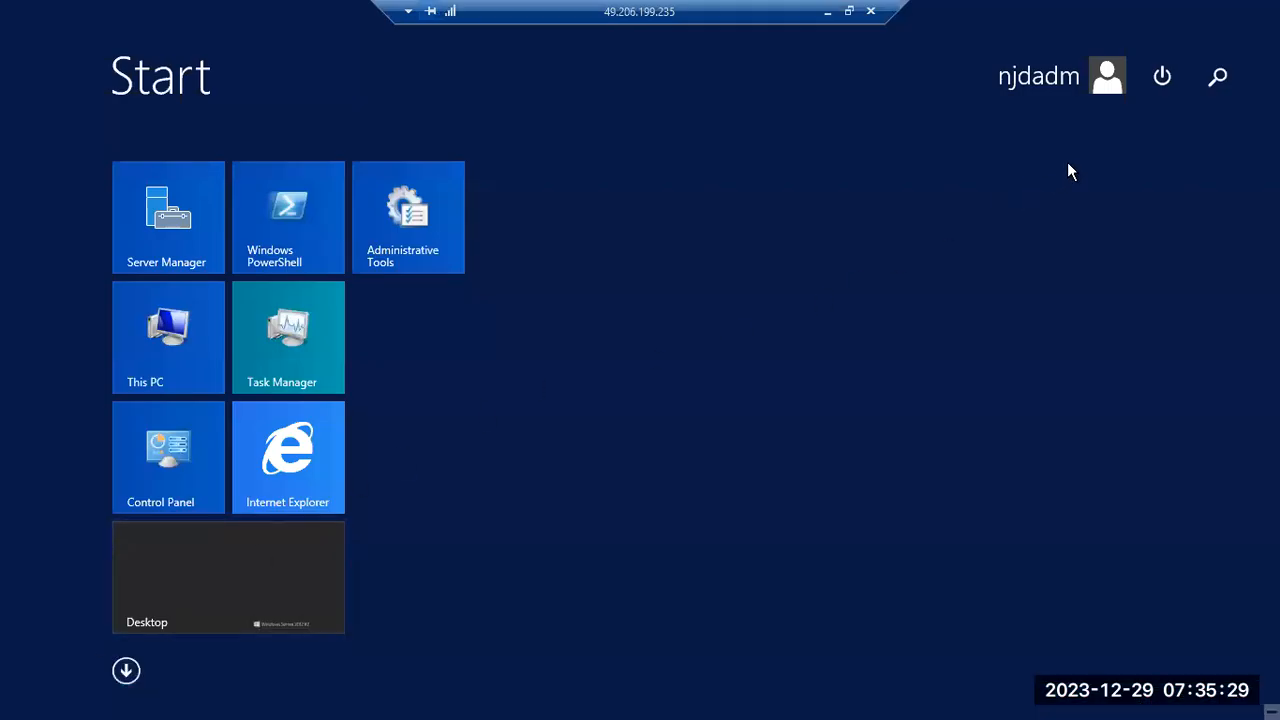
{"action": "left_click", "coordinate": [1218, 77]}
{"action": "type", "text": "cmd"}
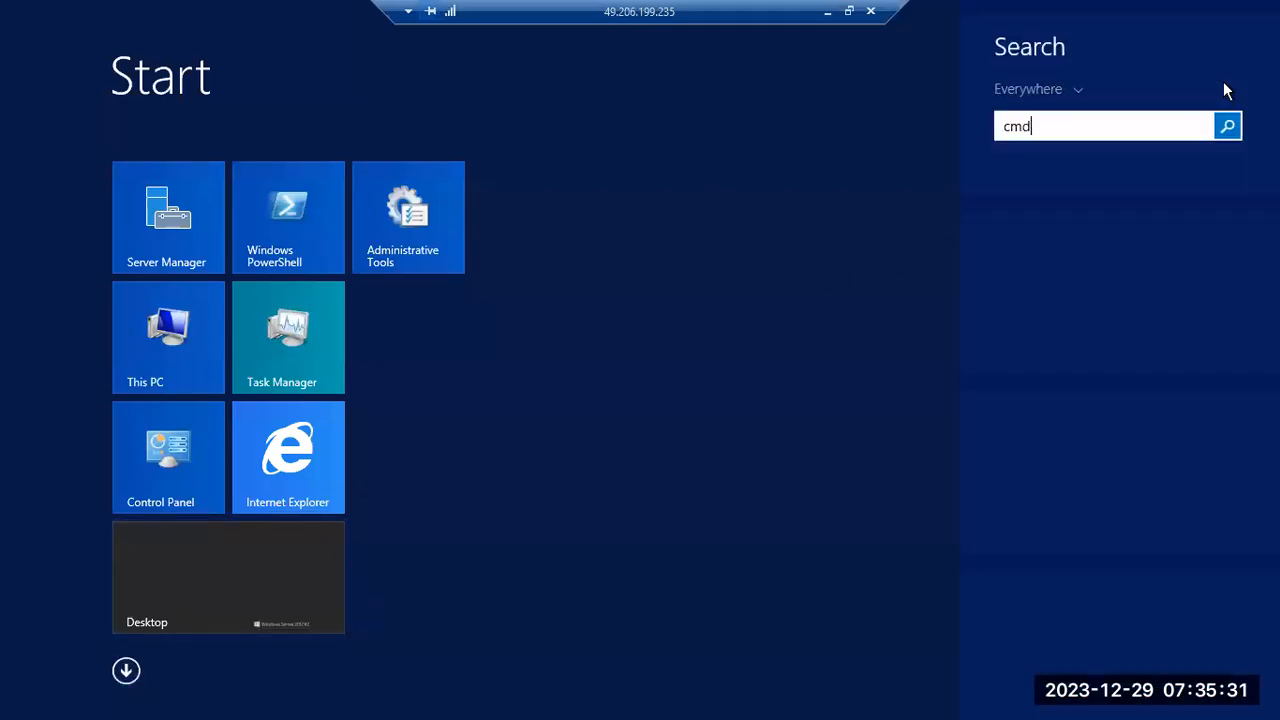
{"action": "key", "text": "Return"}
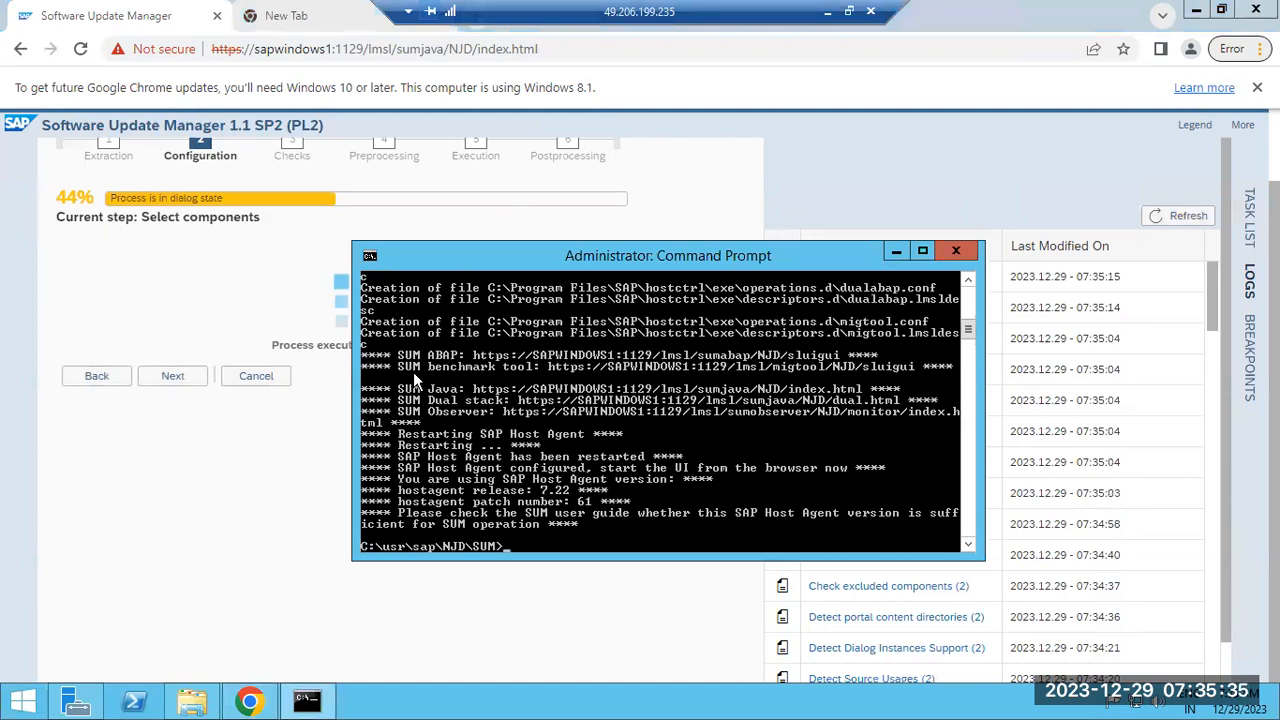
{"action": "left_click", "coordinate": [896, 251]}
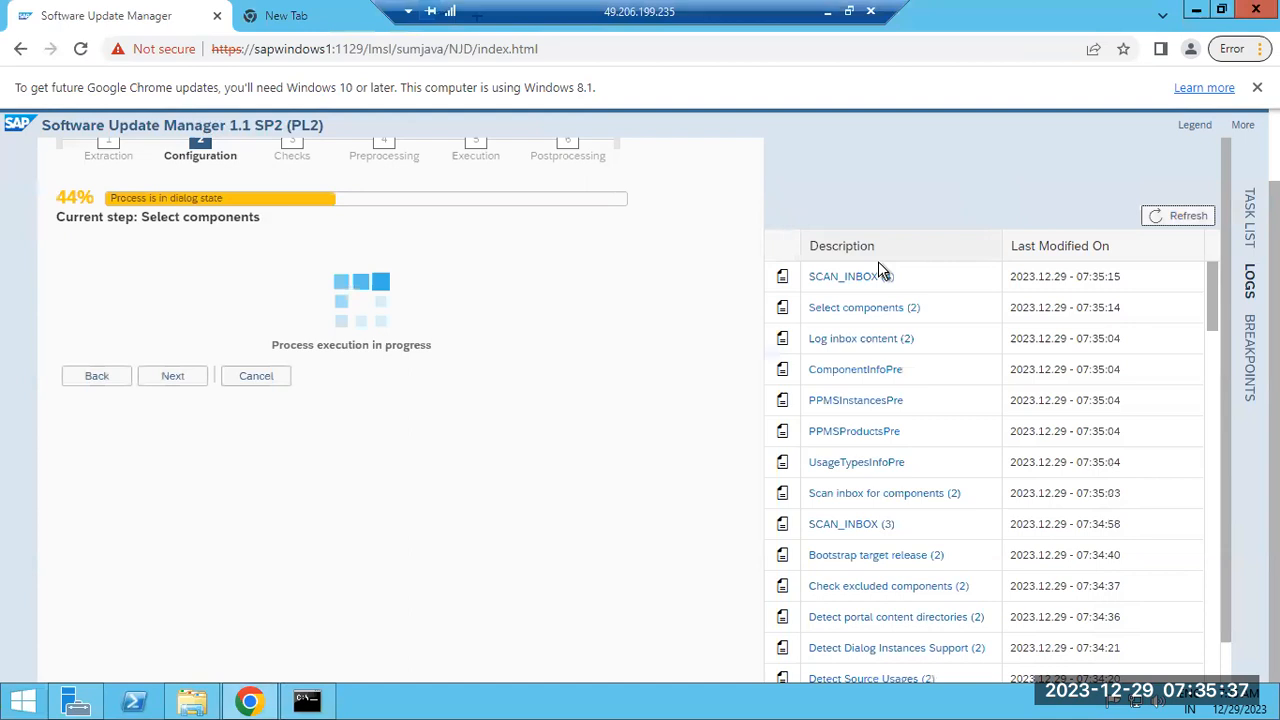
{"action": "left_click", "coordinate": [307, 701]}
{"action": "type", "text": "telnett"}
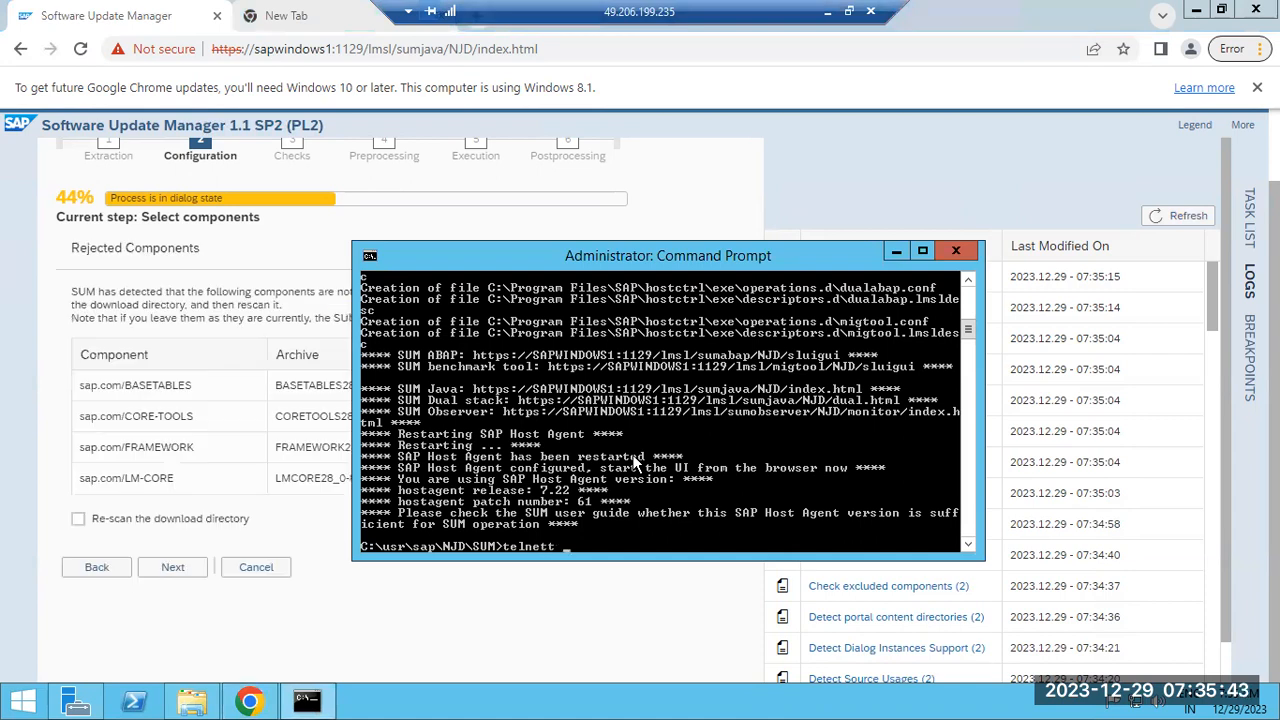
Review the Rejected Components list and continue to Select Components
{"action": "left_click", "coordinate": [450, 627]}
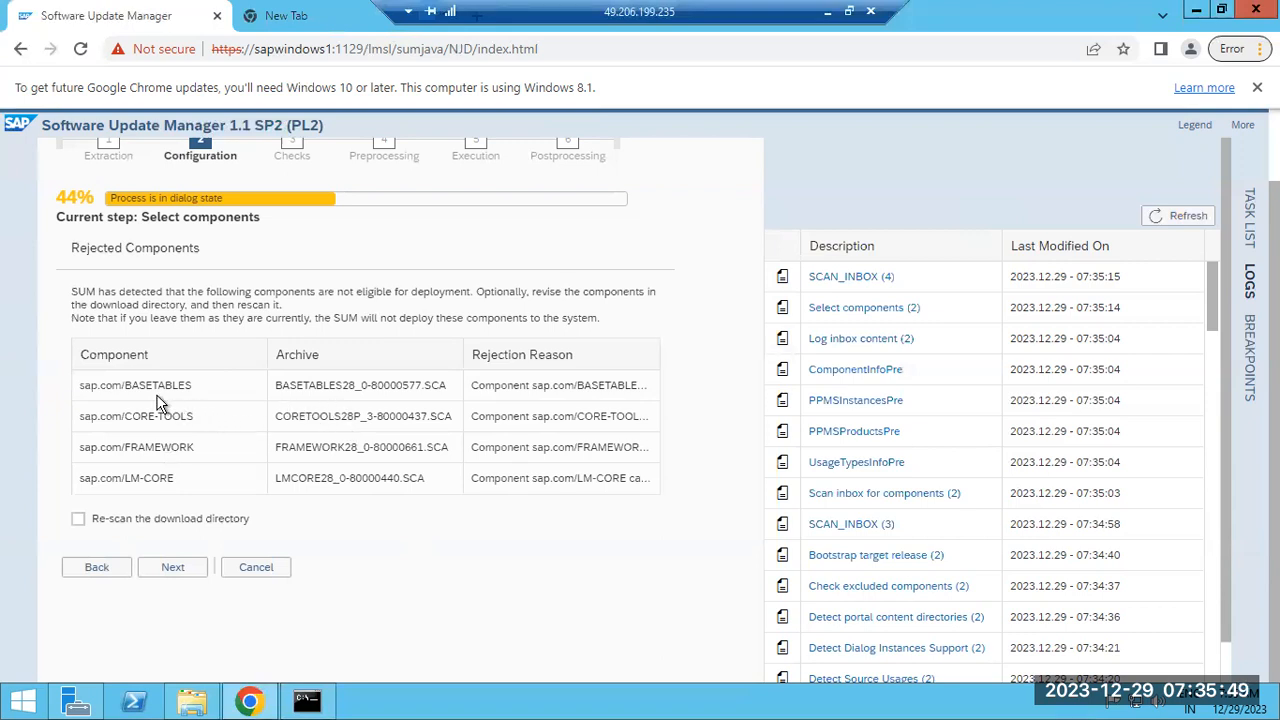
{"action": "left_click_drag", "start_coordinate": [140, 390], "coordinate": [162, 478]}
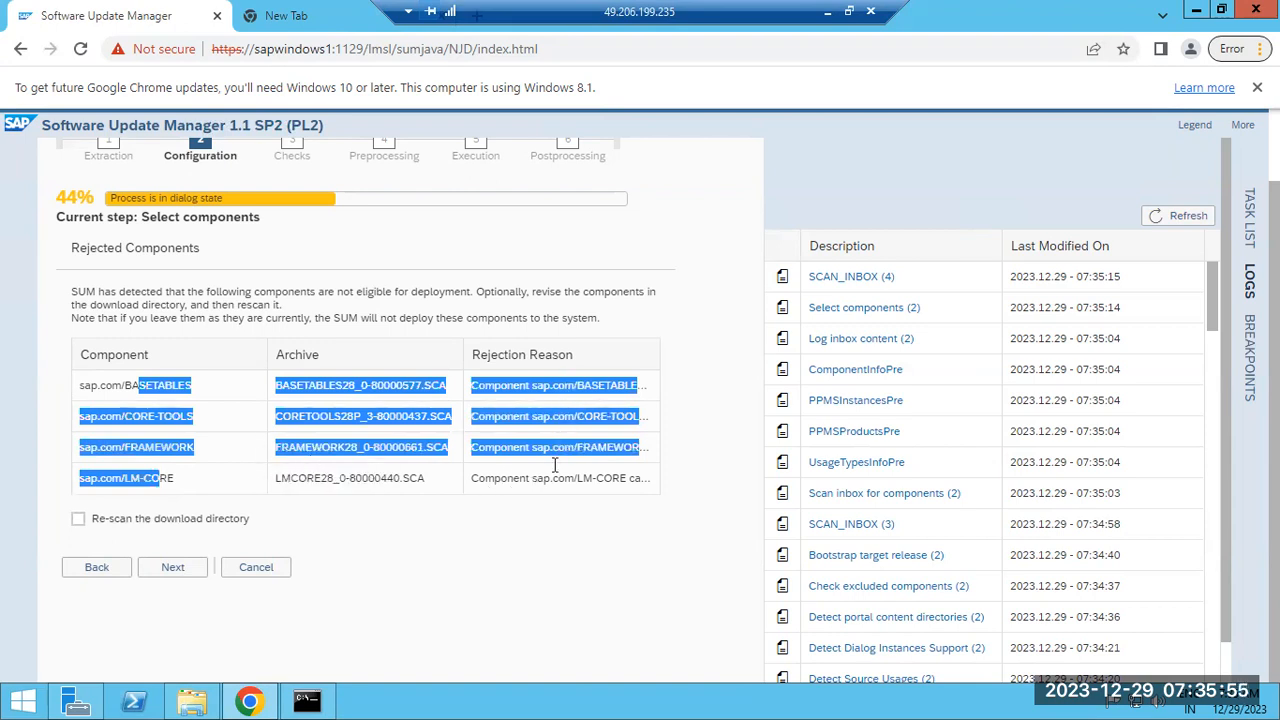
{"action": "left_click", "coordinate": [183, 568]}
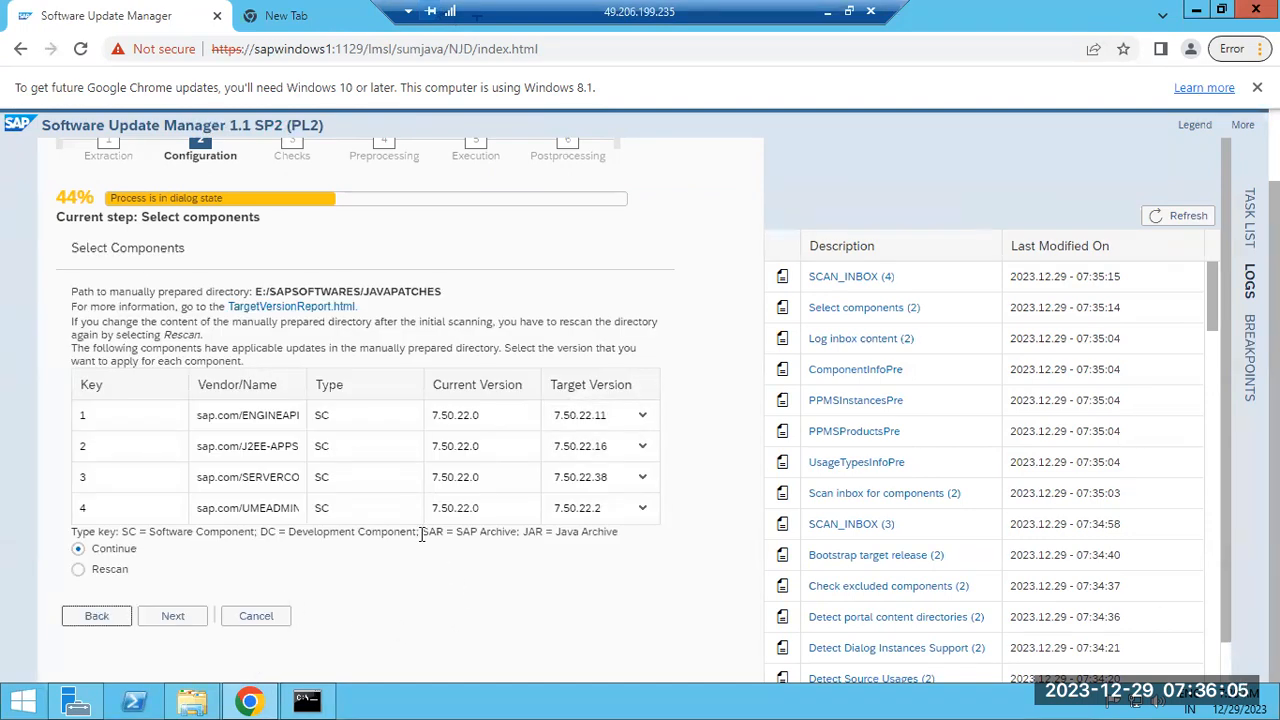
Keep 7.50.22.11 as the ENGINEAPI target version and confirm the four-component selection
{"action": "left_click_drag", "start_coordinate": [265, 415], "coordinate": [276, 415]}
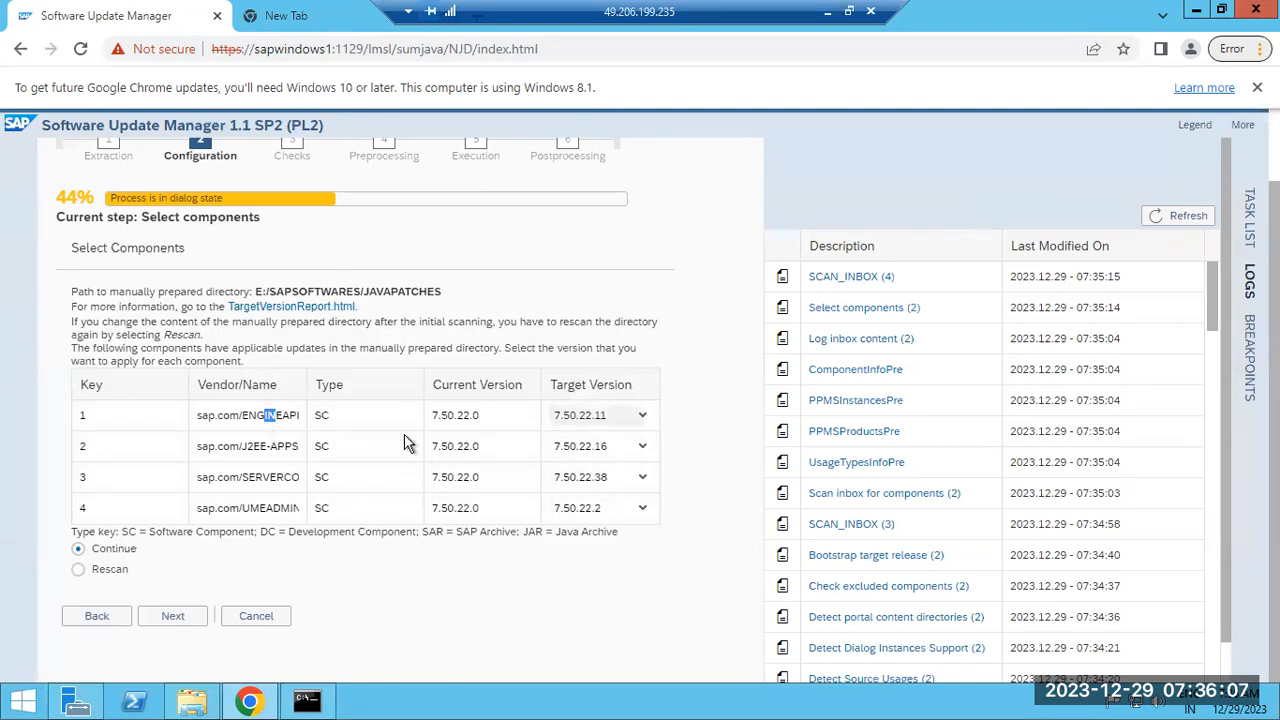
{"action": "left_click_drag", "start_coordinate": [457, 414], "coordinate": [466, 414]}
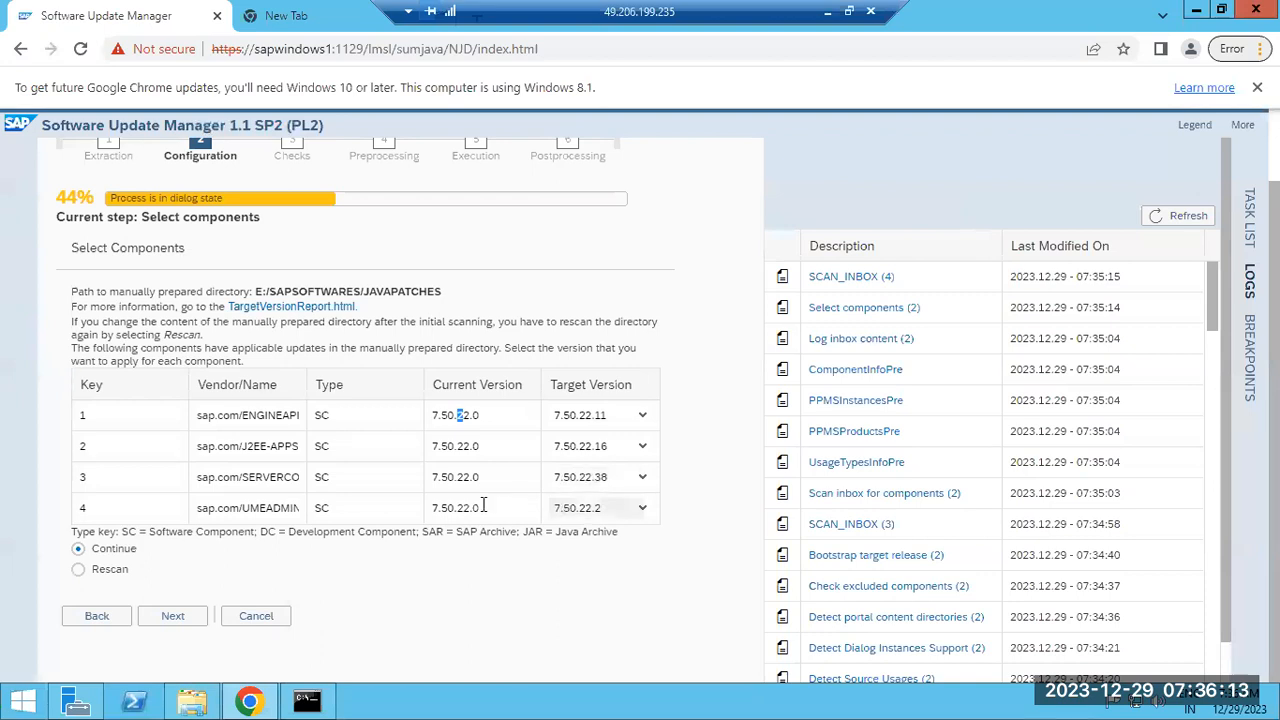
{"action": "left_click", "coordinate": [645, 418]}
{"action": "left_click", "coordinate": [645, 418]}
{"action": "left_click", "coordinate": [645, 418]}
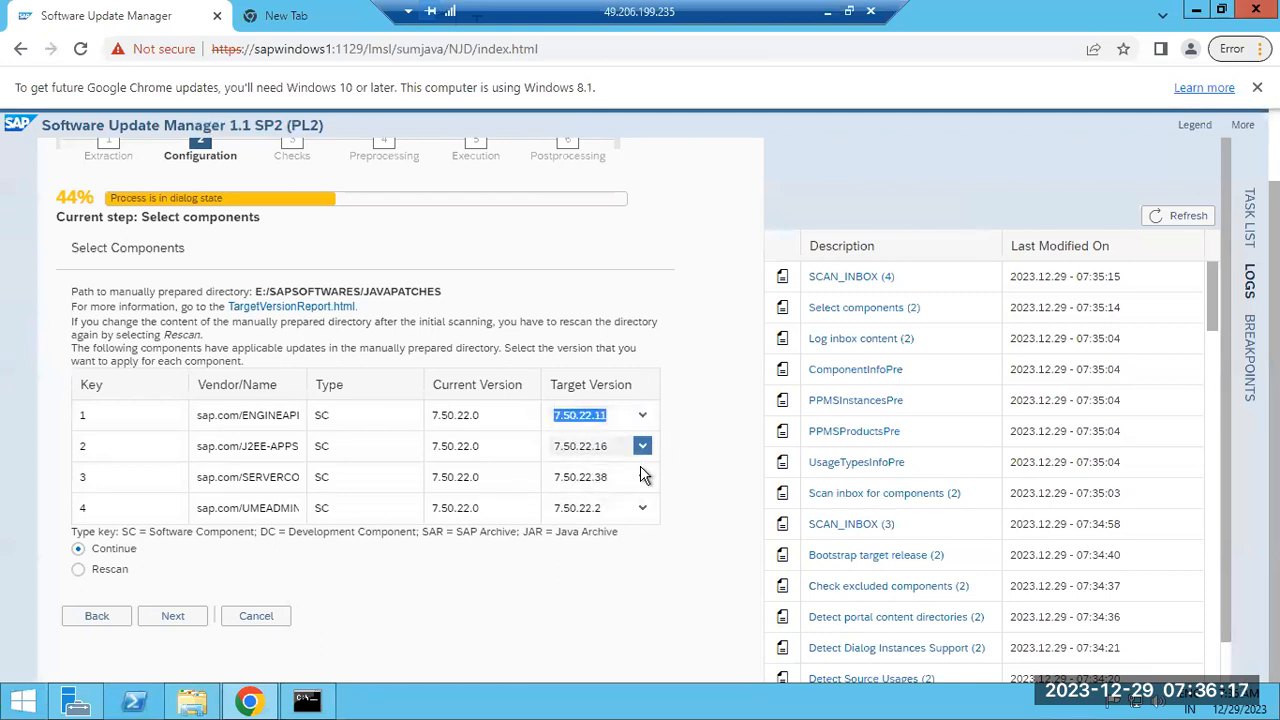
{"action": "left_click", "coordinate": [642, 415]}
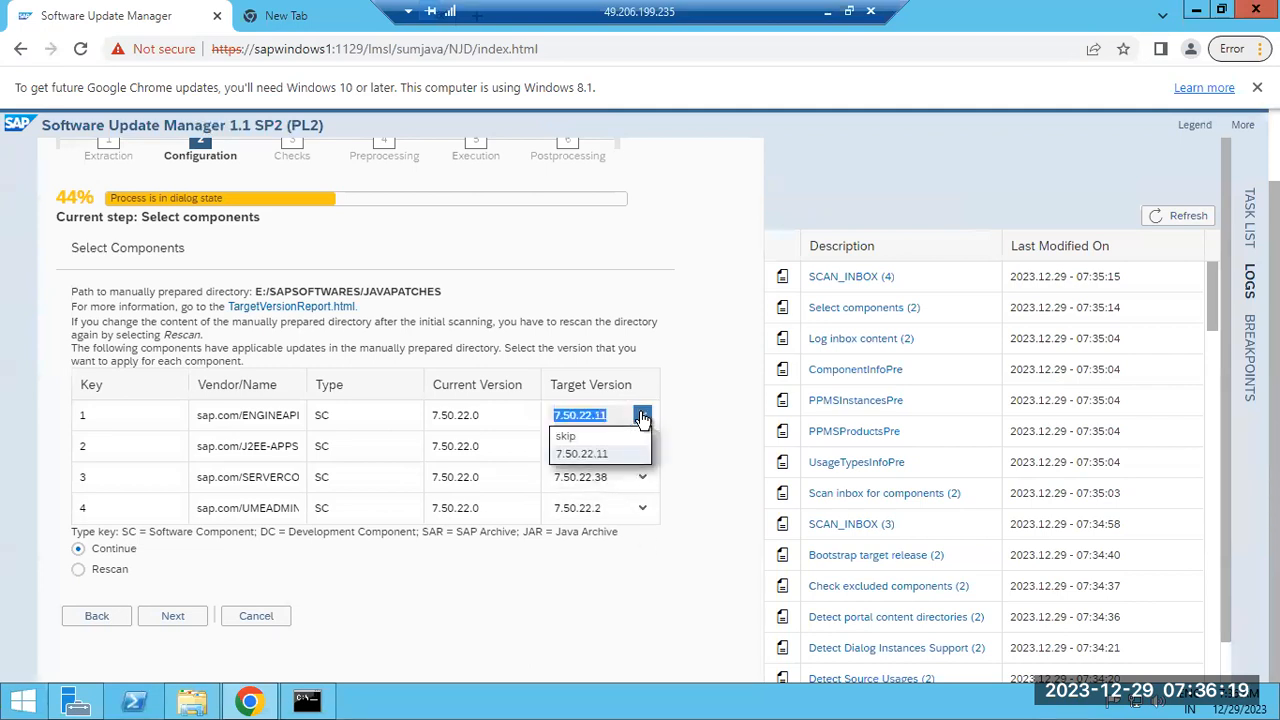
{"action": "left_click", "coordinate": [711, 426]}
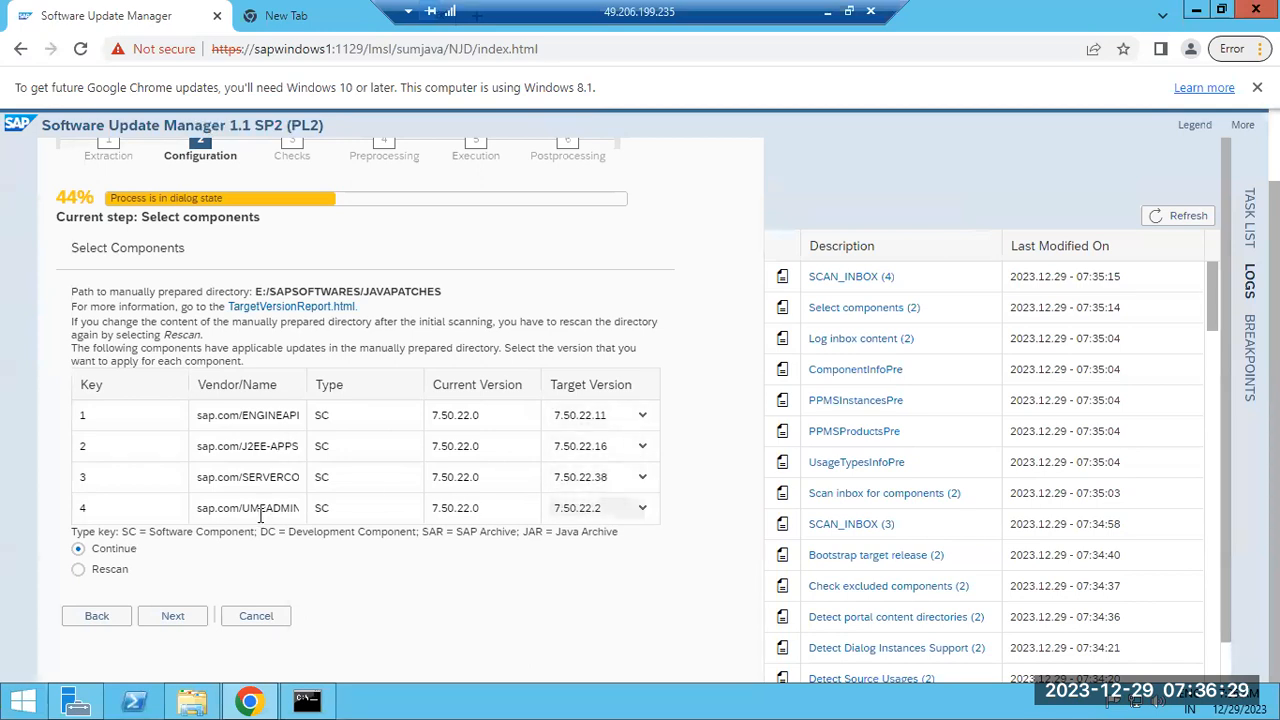
{"action": "left_click", "coordinate": [170, 617]}
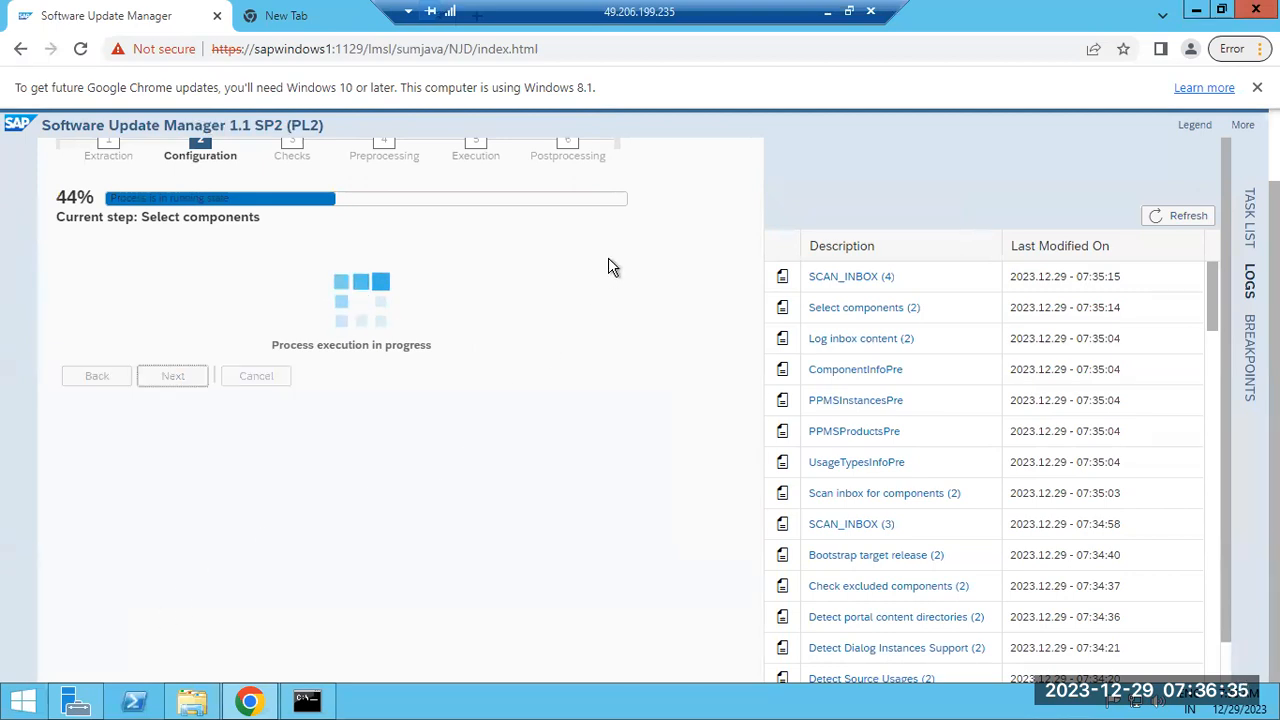
Correct the command to 'telnet localhost 54008' in the old prompt, then close that Command Prompt
{"action": "left_click", "coordinate": [307, 700]}
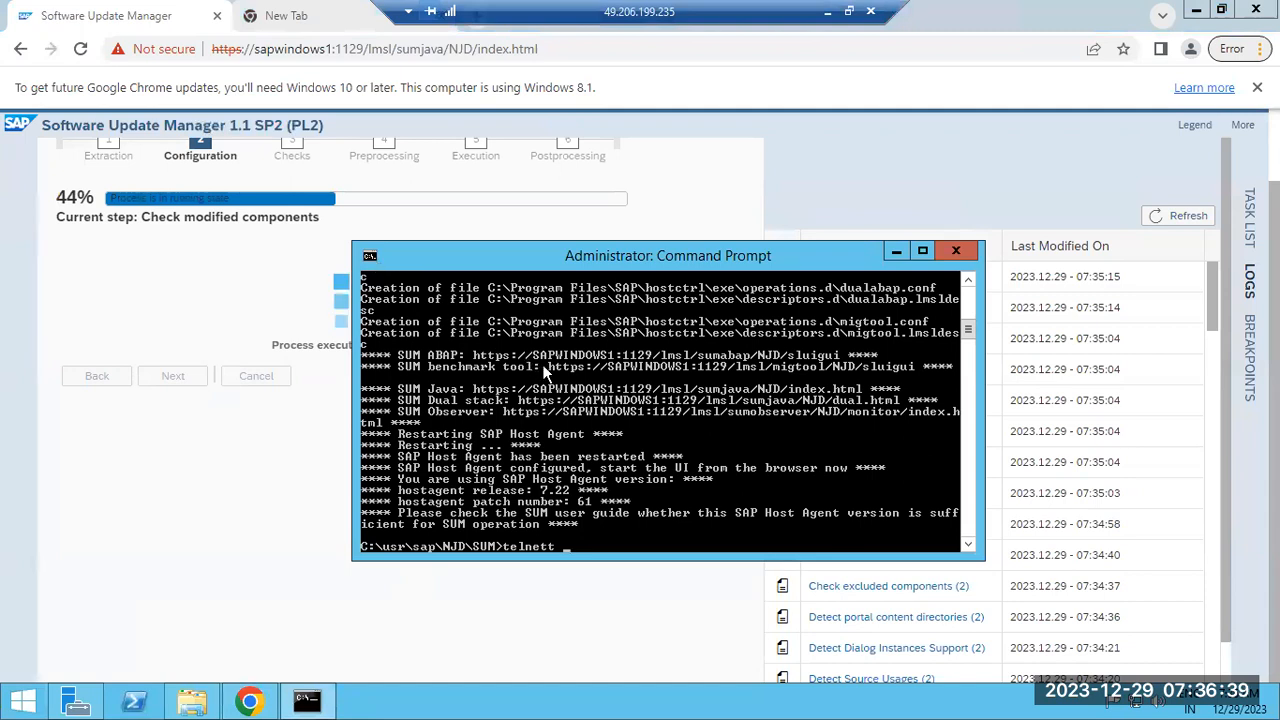
{"action": "key", "text": "BackSpace"}
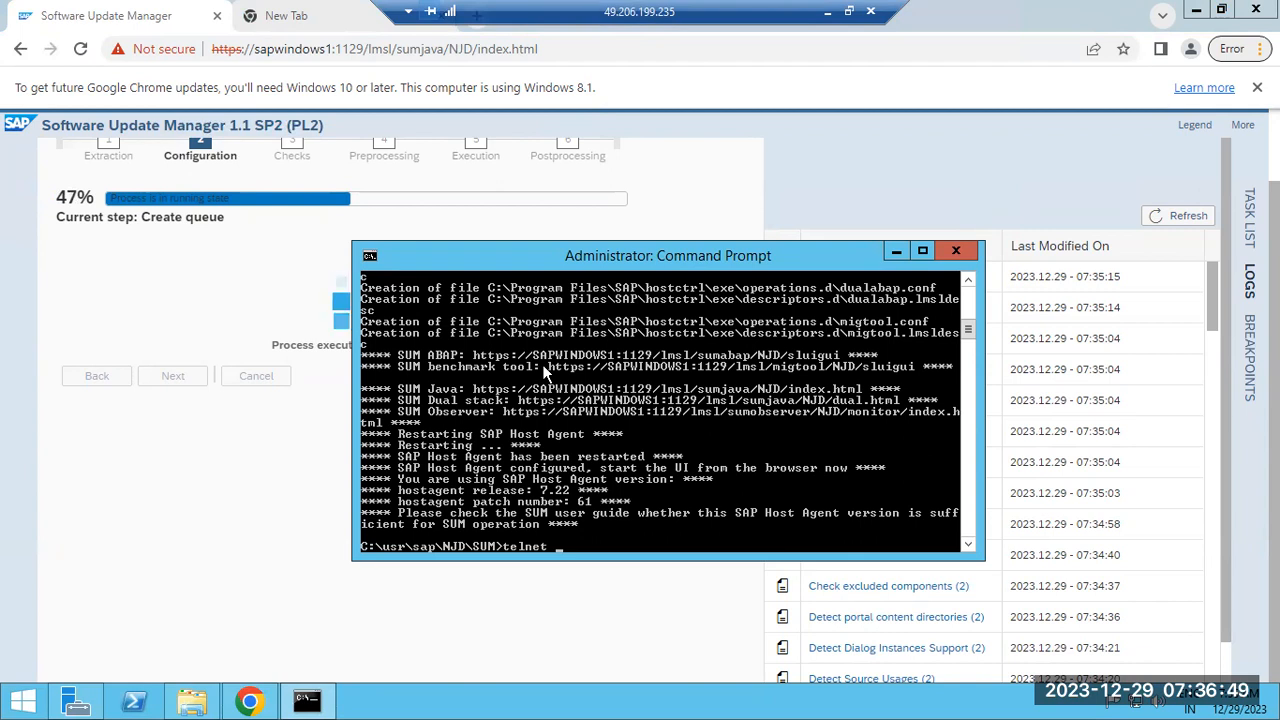
{"action": "type", "text": "localh"}
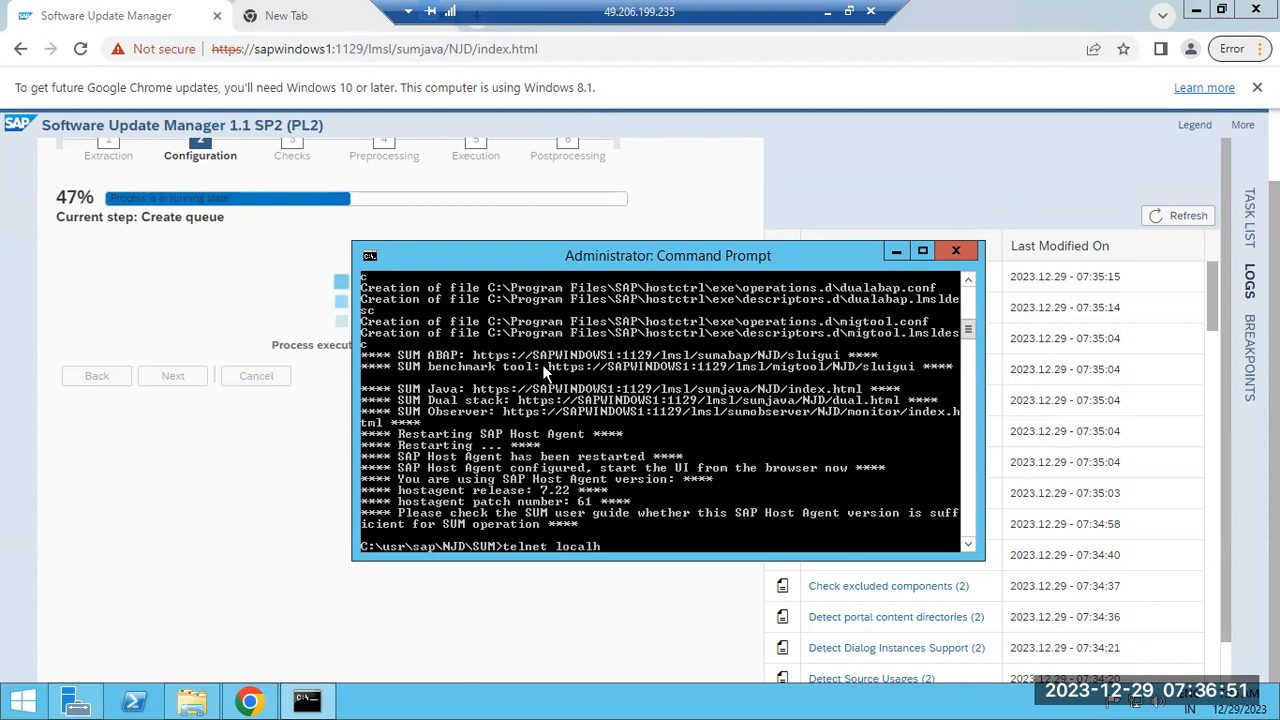
{"action": "type", "text": "ost 54008"}
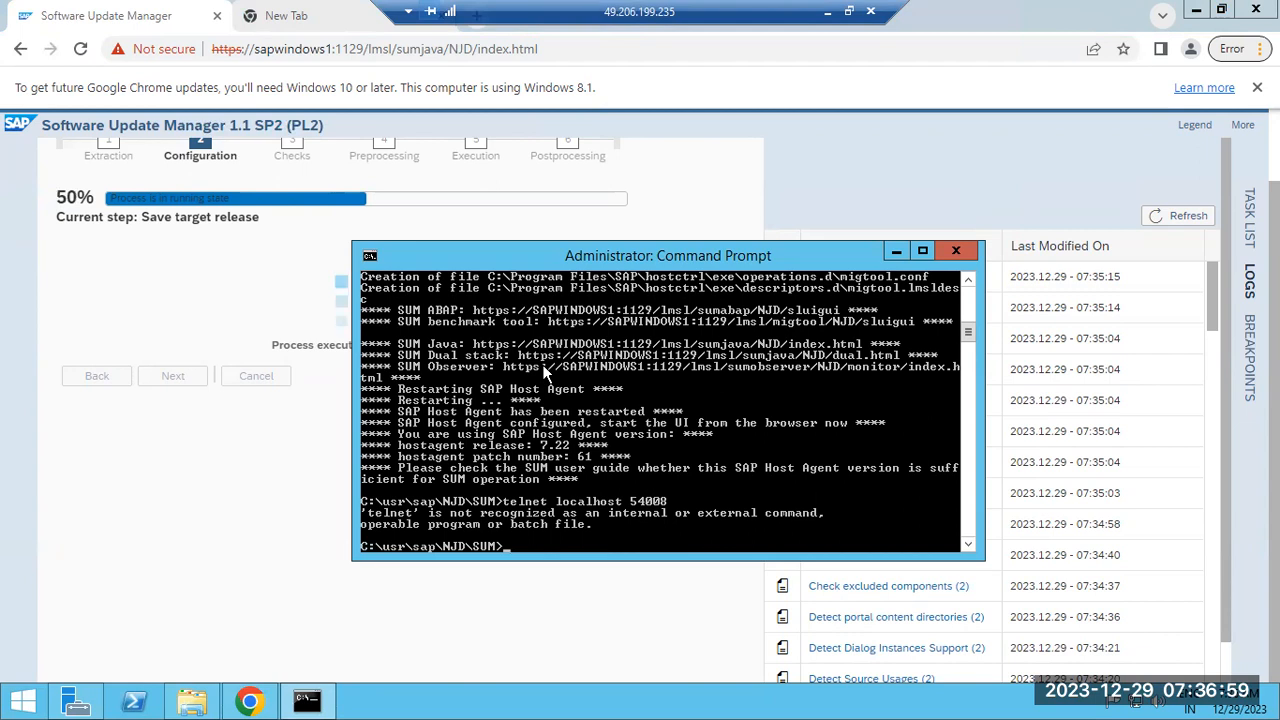
{"action": "left_click", "coordinate": [955, 250]}
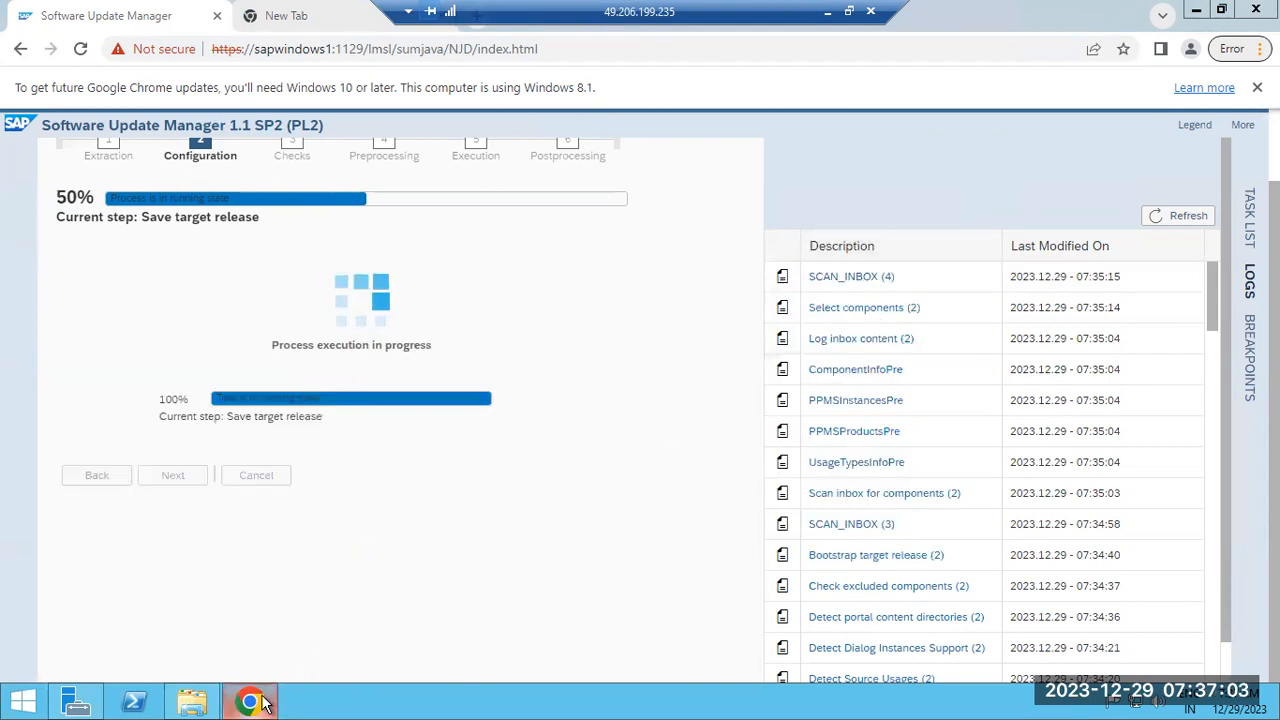
Launch Command Prompt as administrator from a Start search for cmd, approving the UAC prompt
{"action": "right_click", "coordinate": [341, 702]}
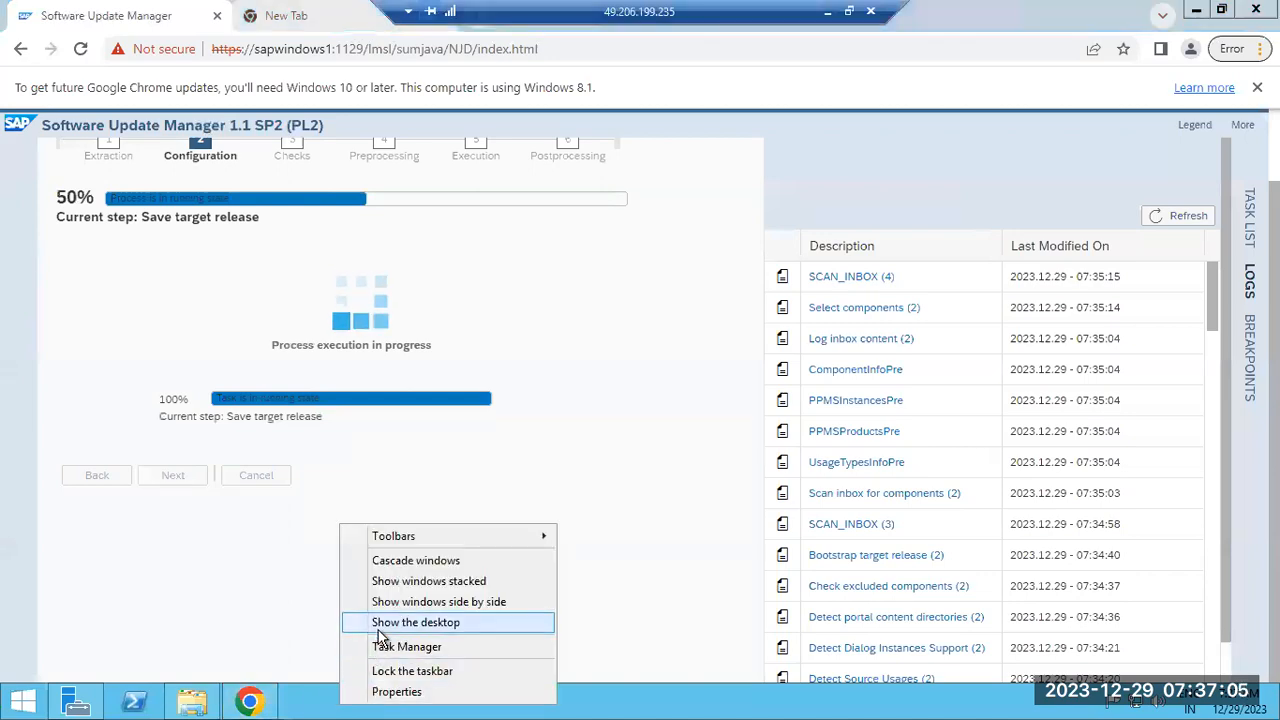
{"action": "left_click", "coordinate": [380, 630]}
{"action": "left_click", "coordinate": [22, 700]}
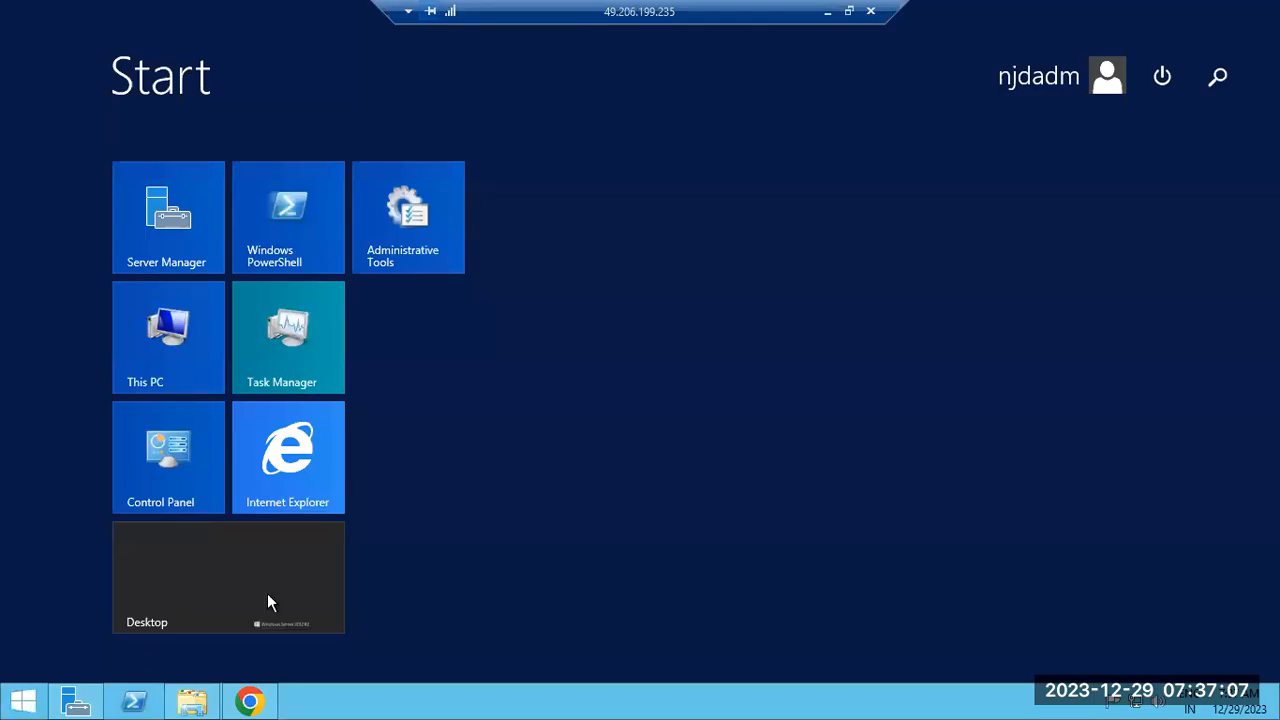
{"action": "left_click", "coordinate": [1215, 77]}
{"action": "type", "text": "cmd"}
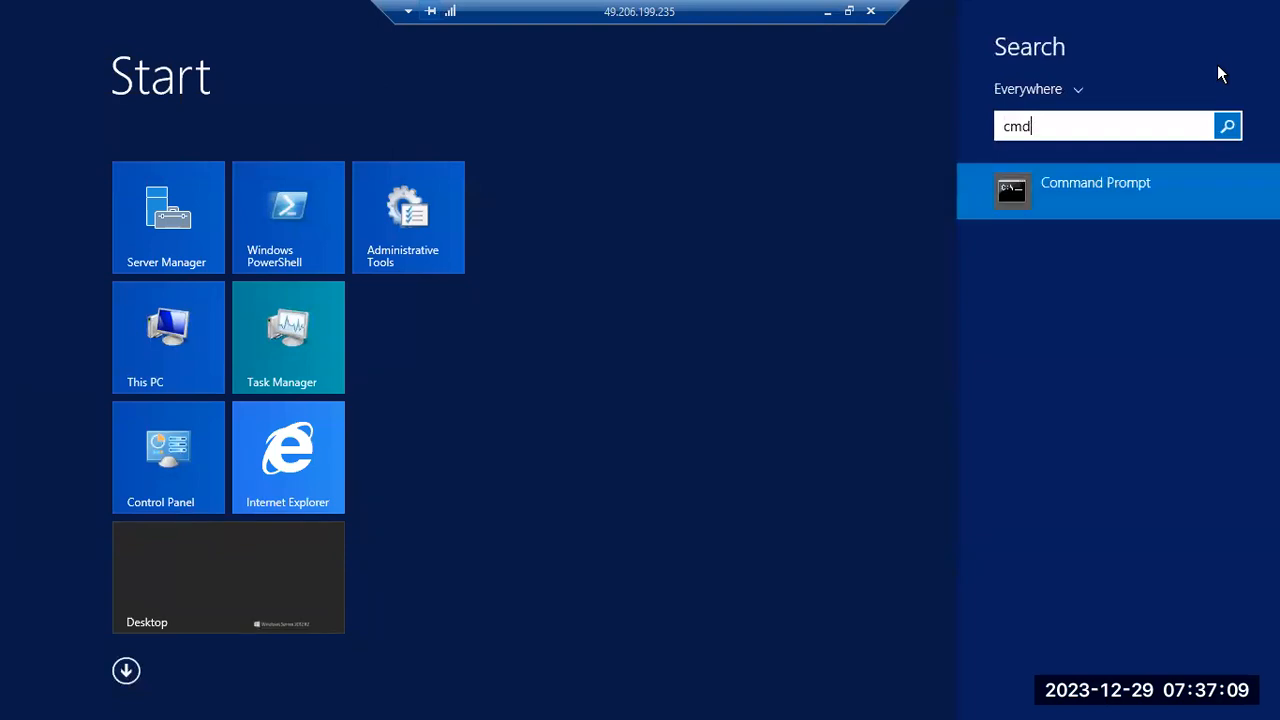
{"action": "right_click", "coordinate": [1077, 180]}
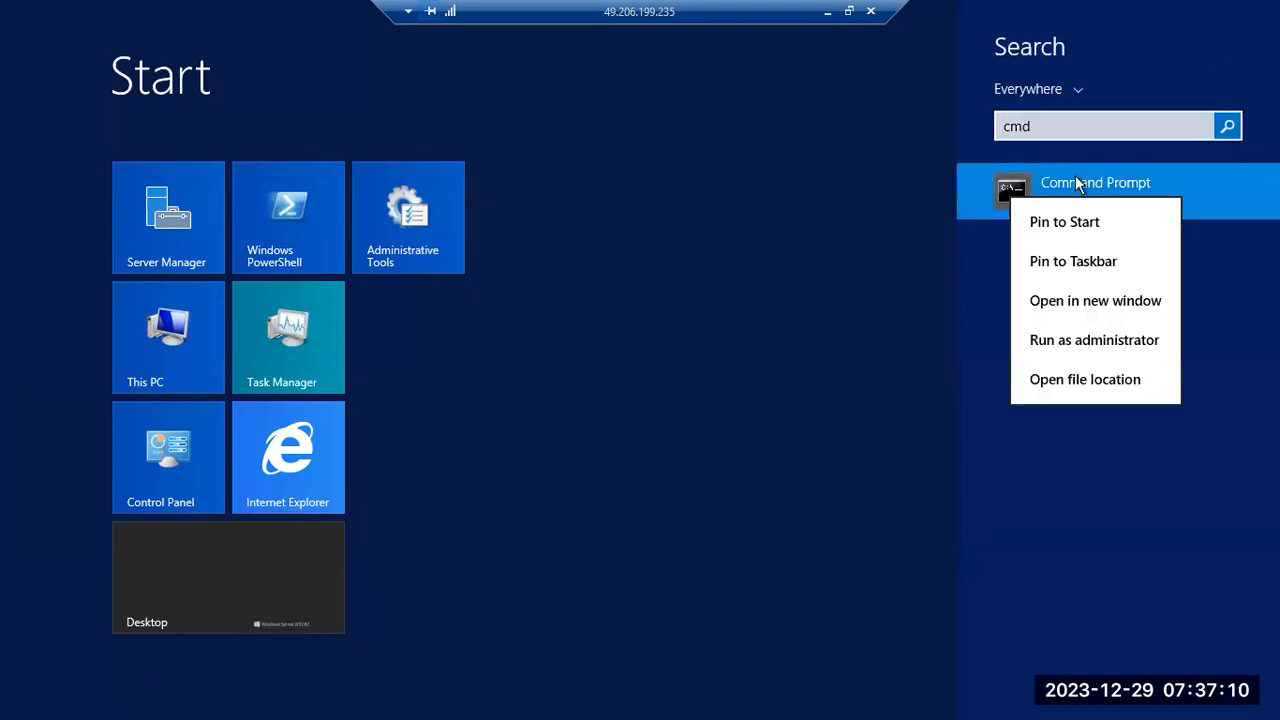
{"action": "left_click", "coordinate": [1103, 340]}
{"action": "left_click", "coordinate": [716, 384]}
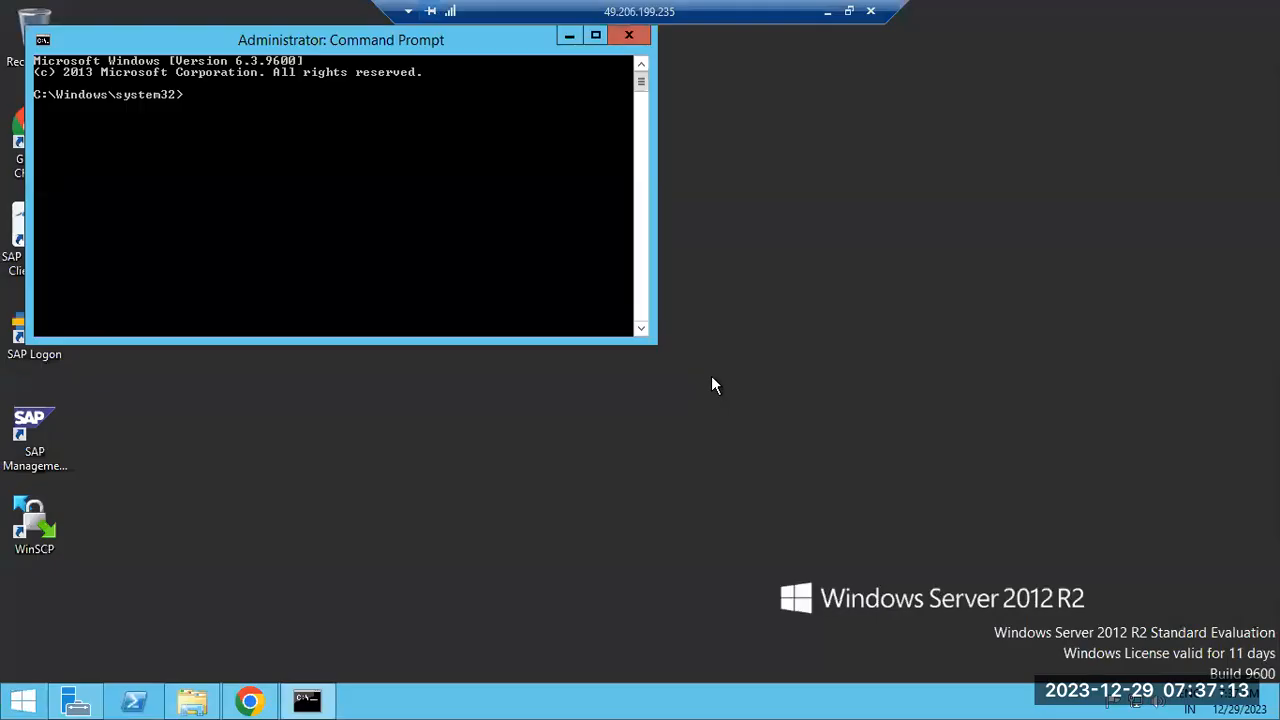
Run telnet in the administrator prompt, which reports that telnet is not recognized
{"action": "left_click_drag", "start_coordinate": [338, 38], "coordinate": [517, 148]}
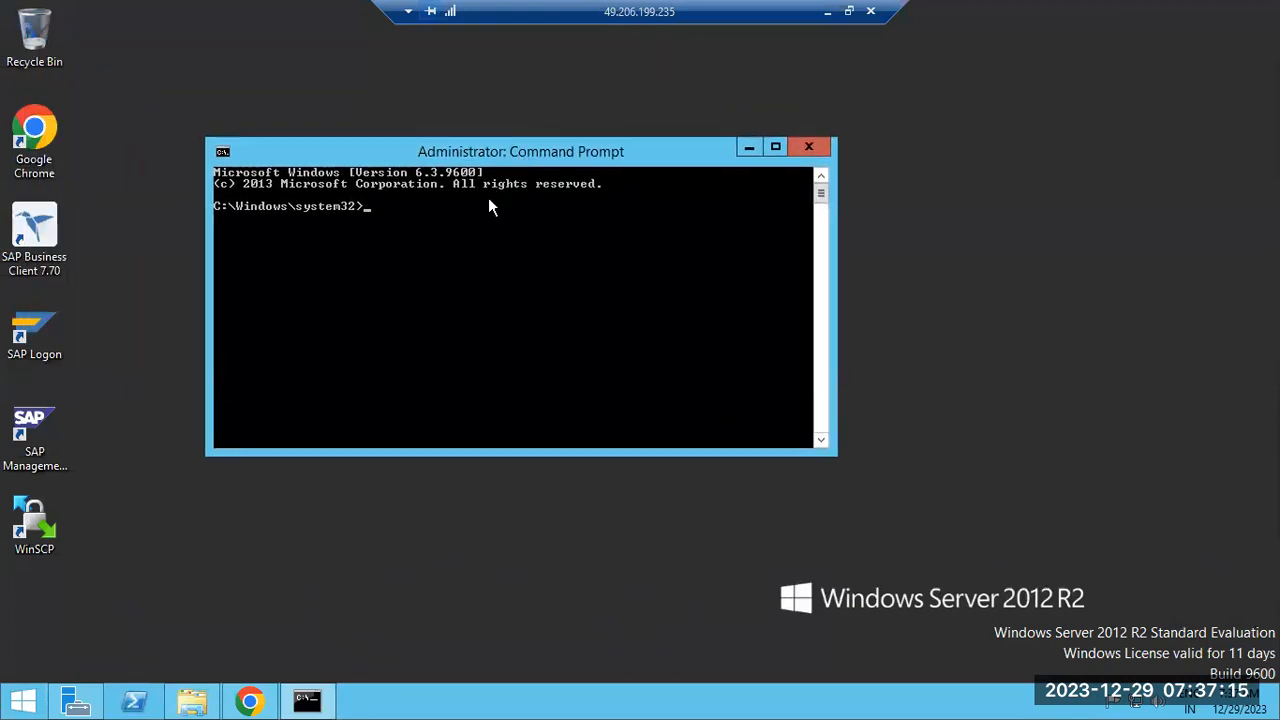
{"action": "type", "text": "telnet"}
{"action": "key", "text": "Return"}
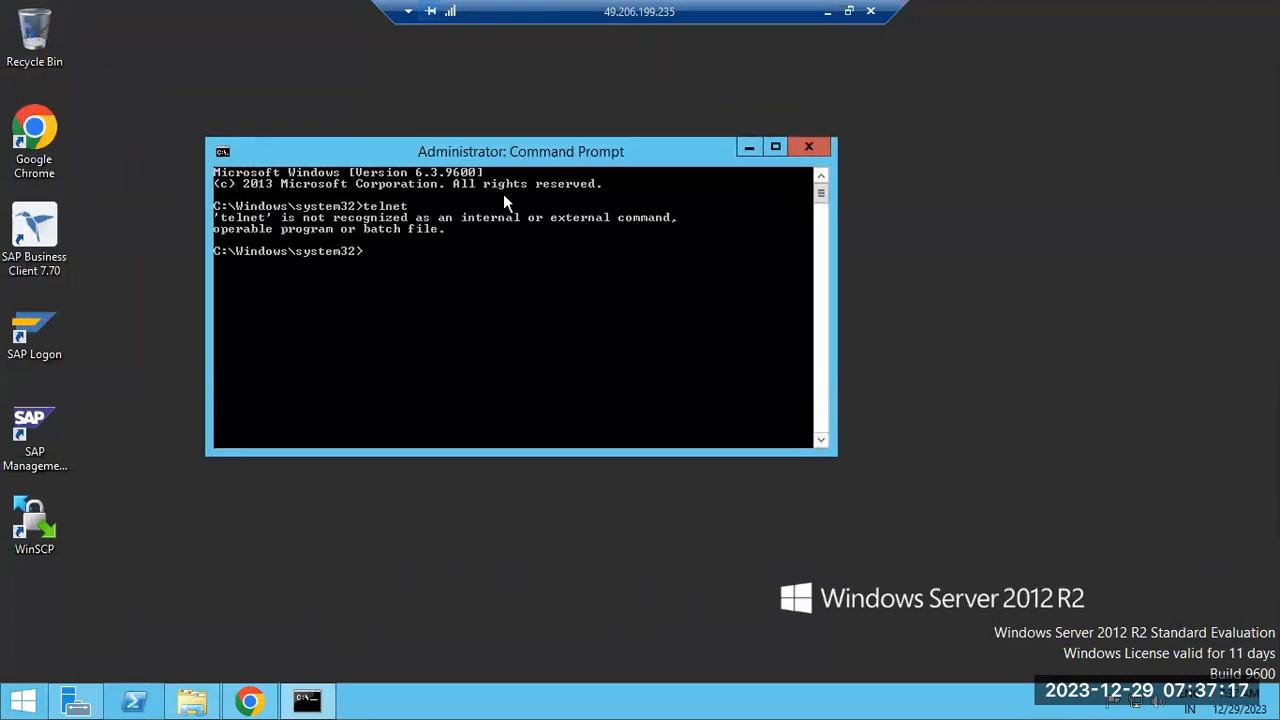
{"action": "left_click", "coordinate": [247, 701]}
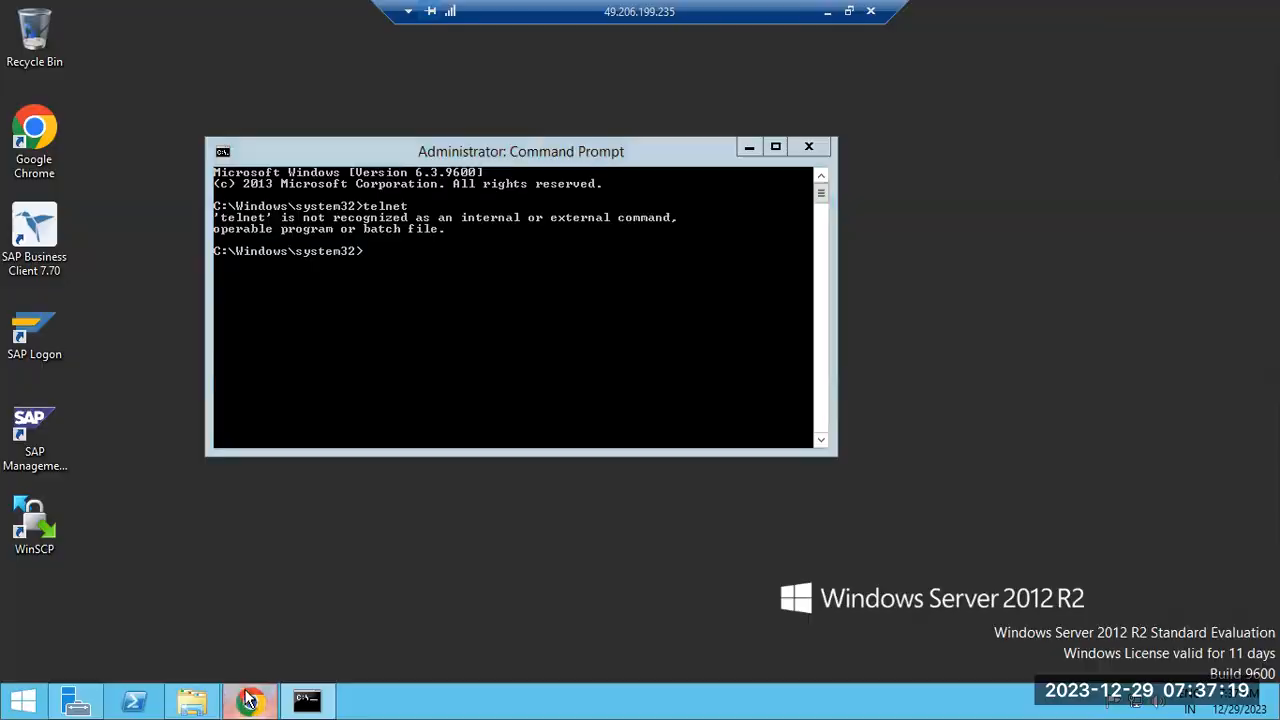
Google 'telnet package for windows' and expand the 'How to install Telnet package in Windows?' answer
{"action": "left_click", "coordinate": [314, 19]}
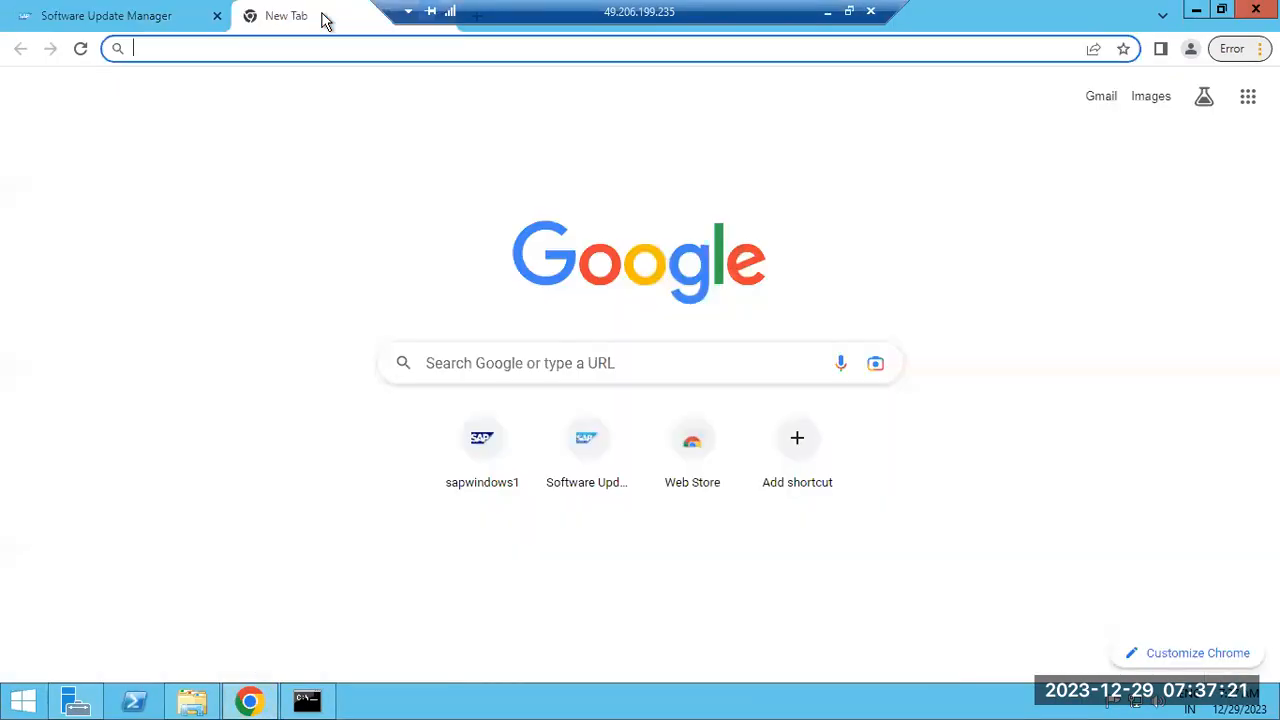
{"action": "left_click", "coordinate": [331, 52]}
{"action": "type", "text": "telnet "}
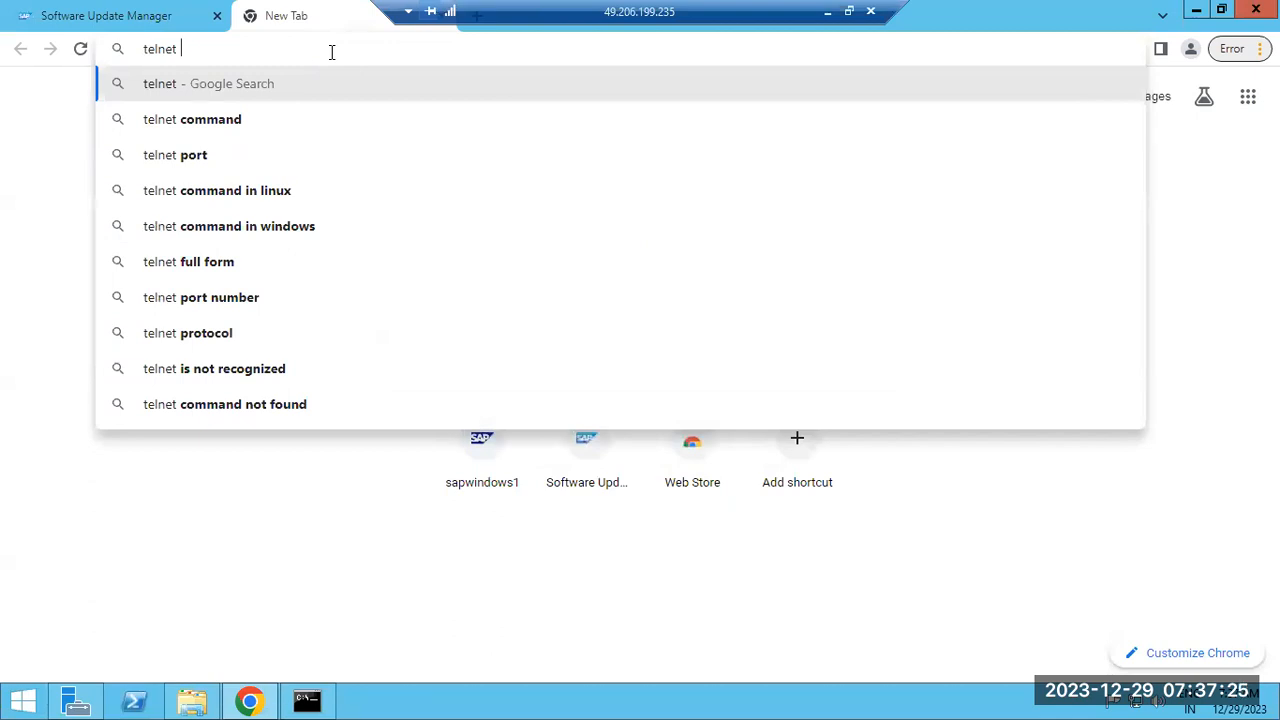
{"action": "type", "text": "packag"}
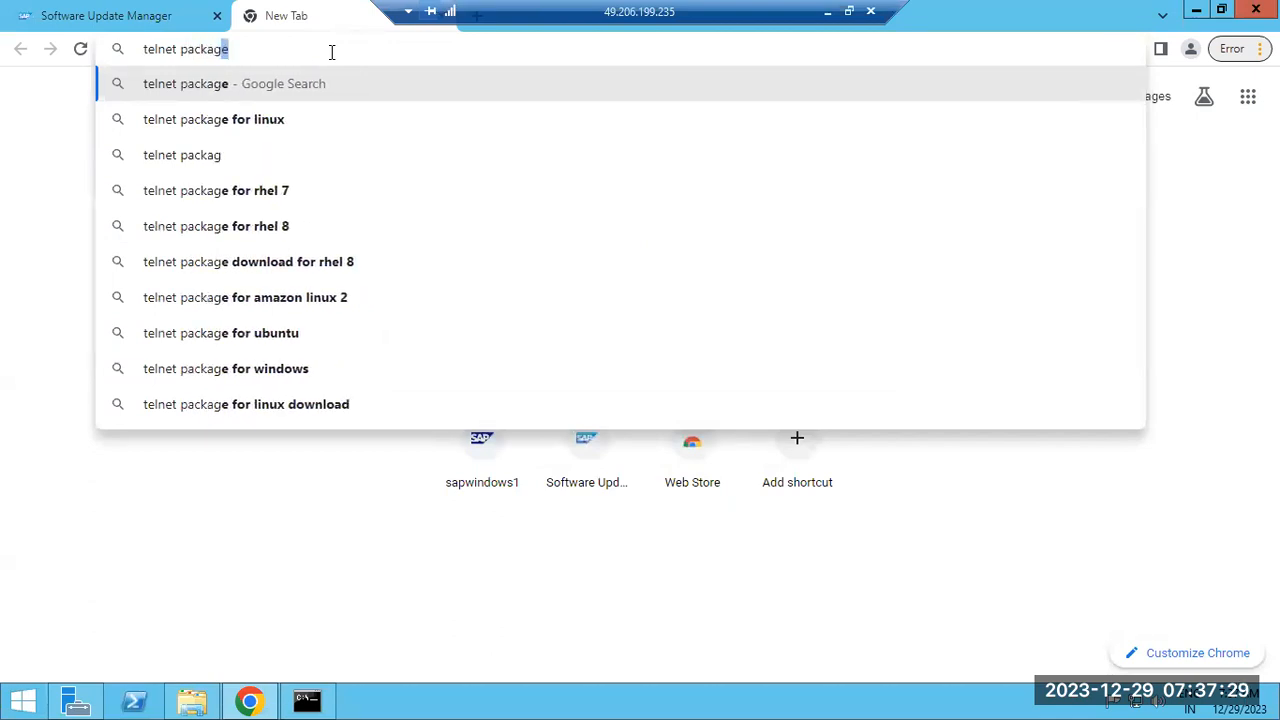
{"action": "type", "text": "e"}
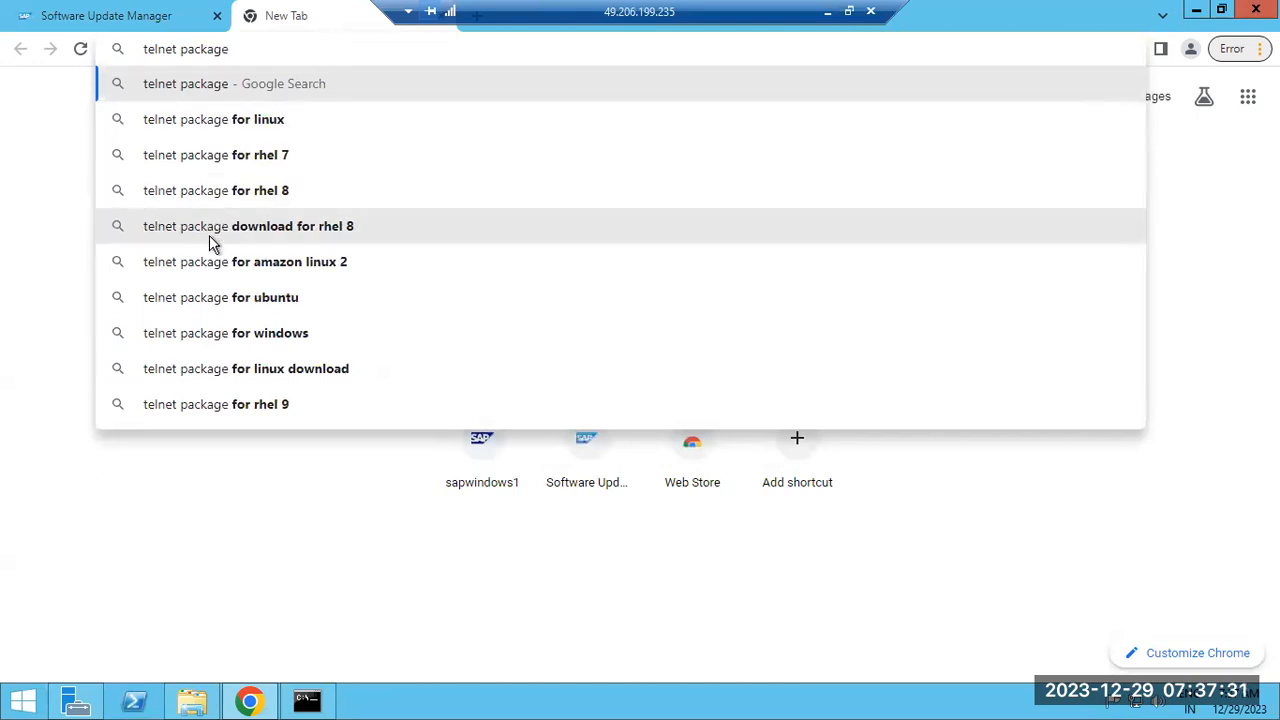
{"action": "left_click", "coordinate": [236, 337]}
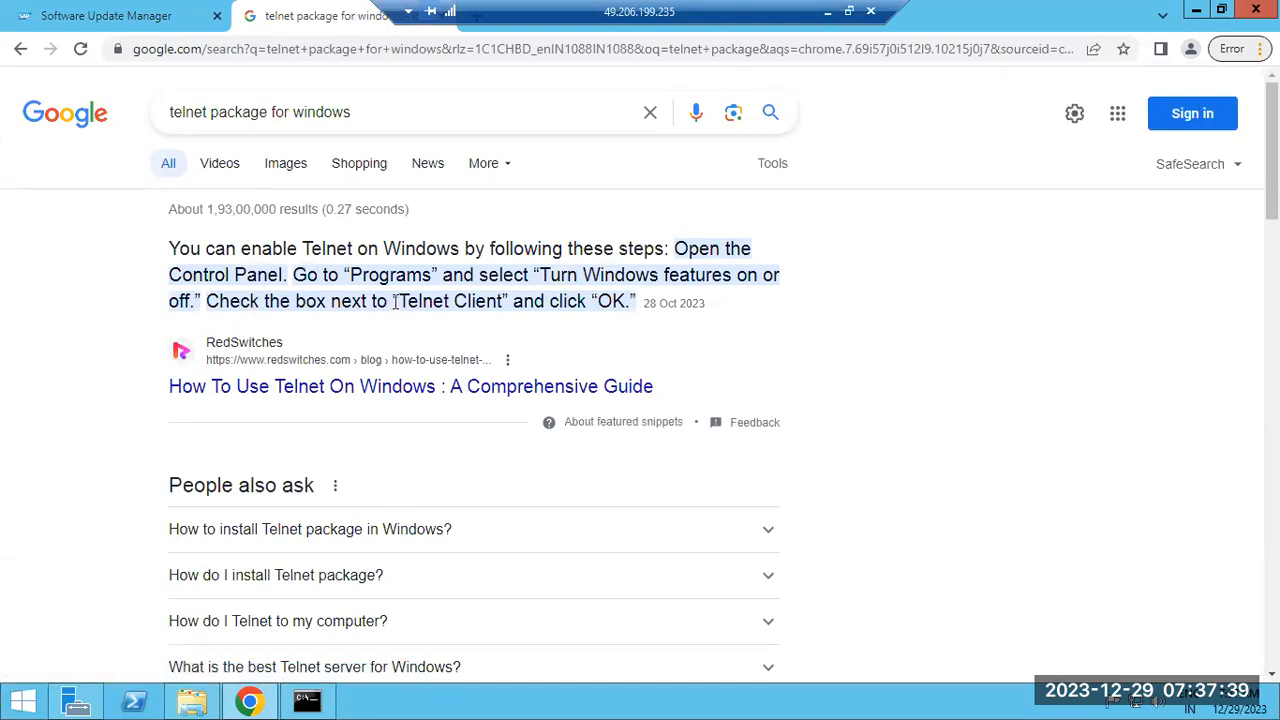
{"action": "scroll", "coordinate": [391, 400], "scroll_direction": "down", "scroll_amount": 2}
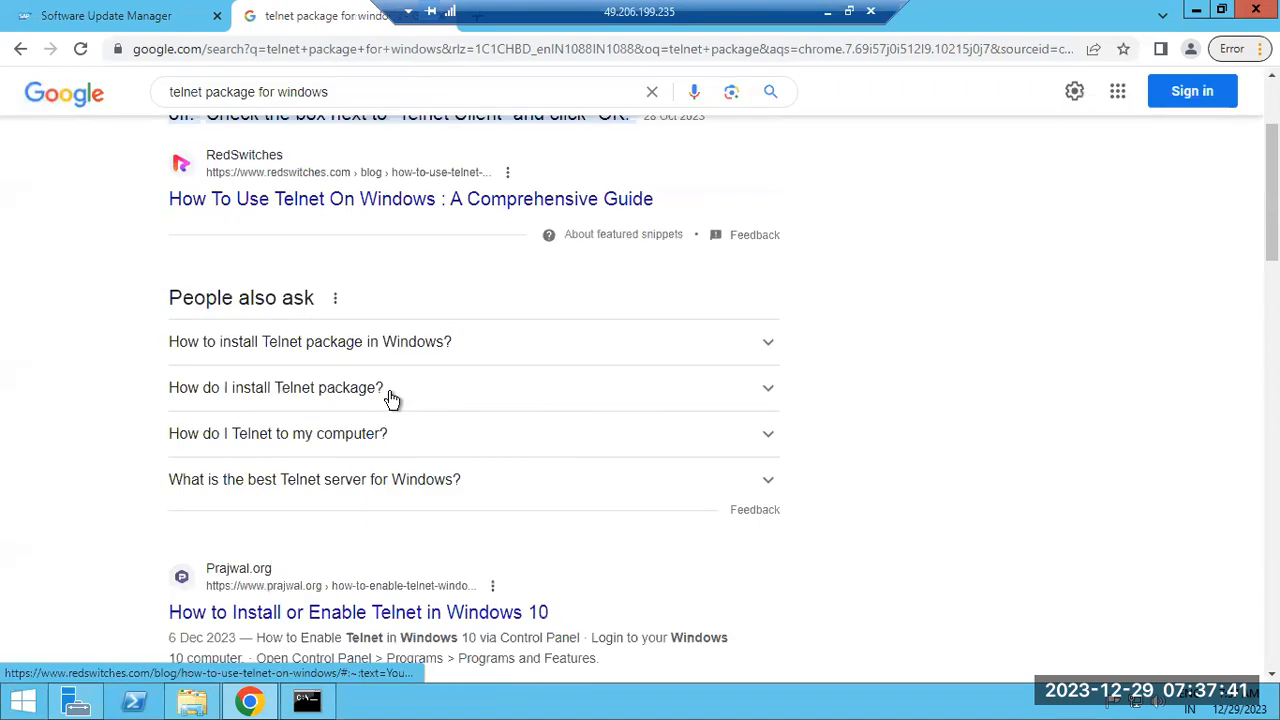
{"action": "left_click", "coordinate": [352, 355]}
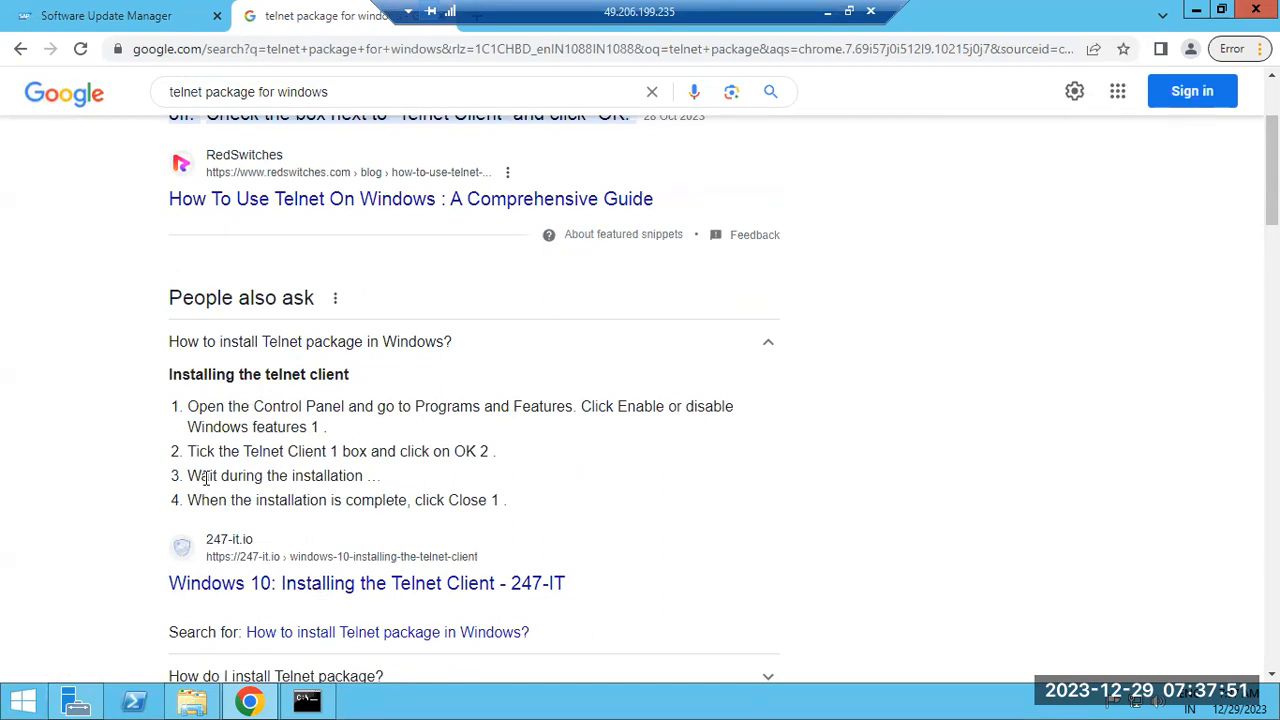
{"action": "left_click", "coordinate": [78, 702]}
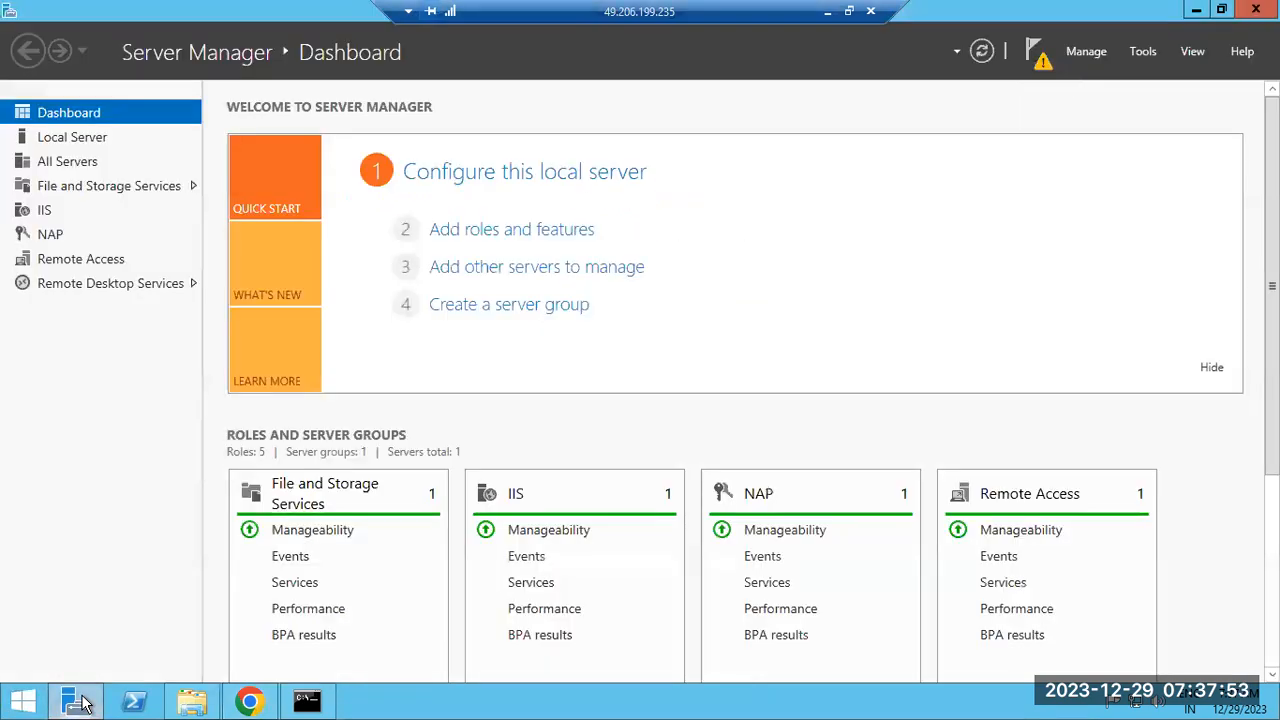
Start Add Roles and Features with role-based installation on the local server, reaching Server Roles
{"action": "left_click", "coordinate": [500, 232]}
{"action": "left_click", "coordinate": [582, 580]}
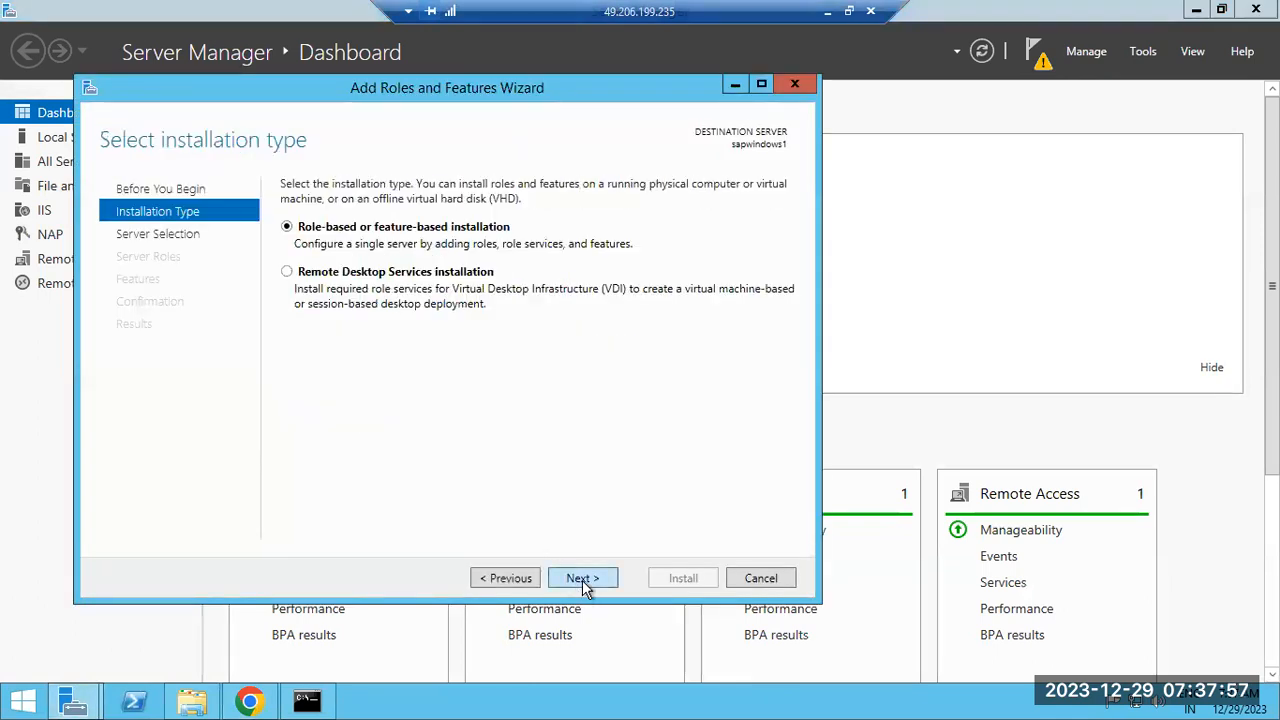
{"action": "left_click", "coordinate": [582, 580]}
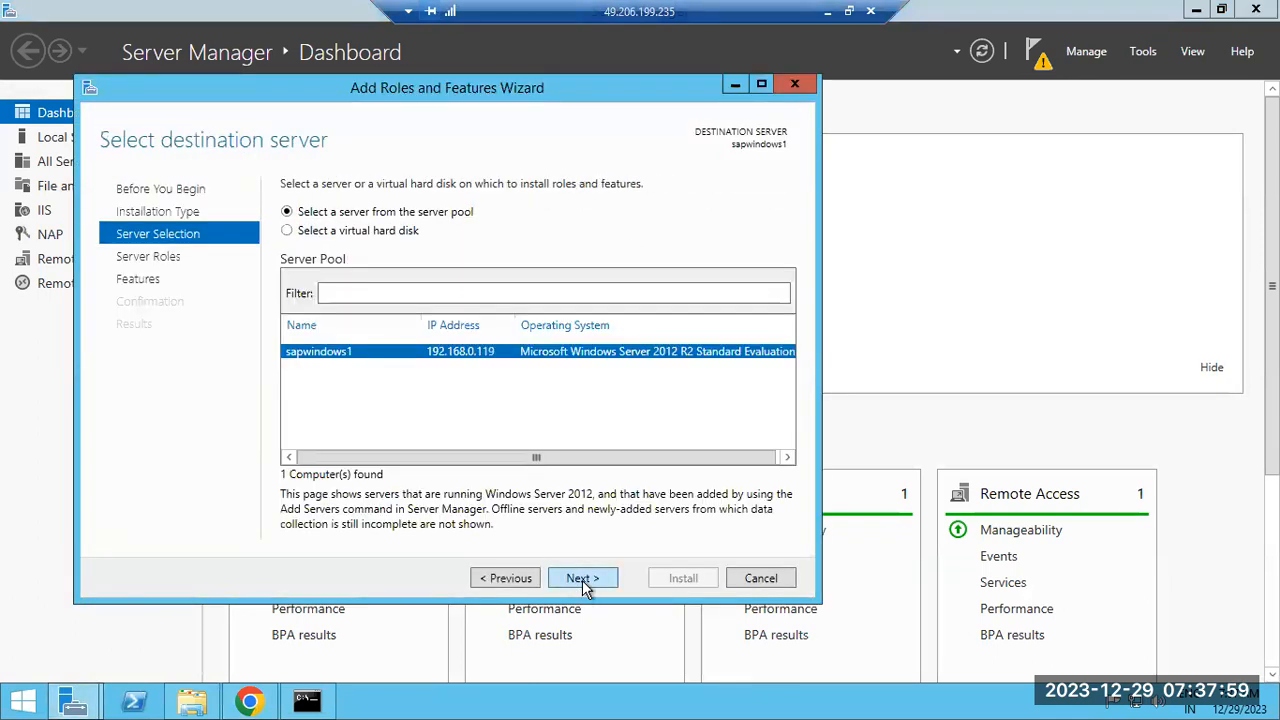
{"action": "left_click", "coordinate": [582, 580]}
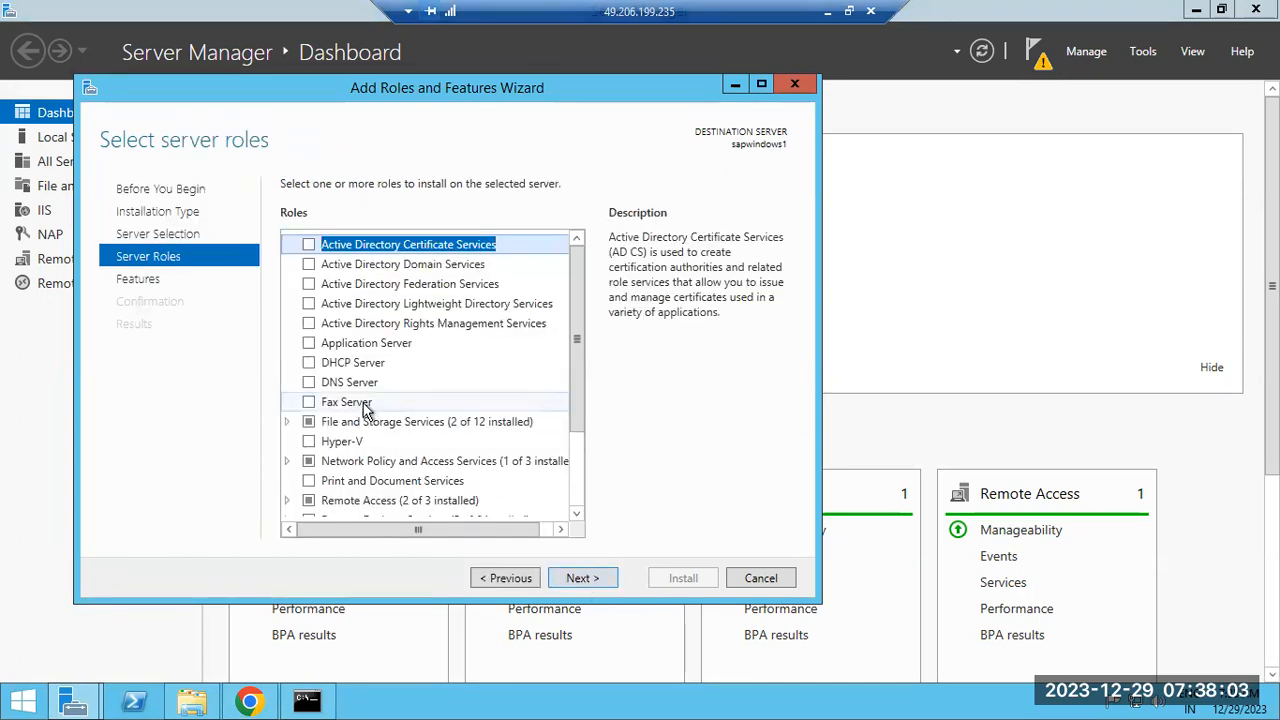
{"action": "mouse_move", "coordinate": [574, 325]}
{"action": "left_mouse_down"}
{"action": "mouse_move", "coordinate": [569, 413]}
{"action": "mouse_move", "coordinate": [574, 335]}
{"action": "left_mouse_up"}
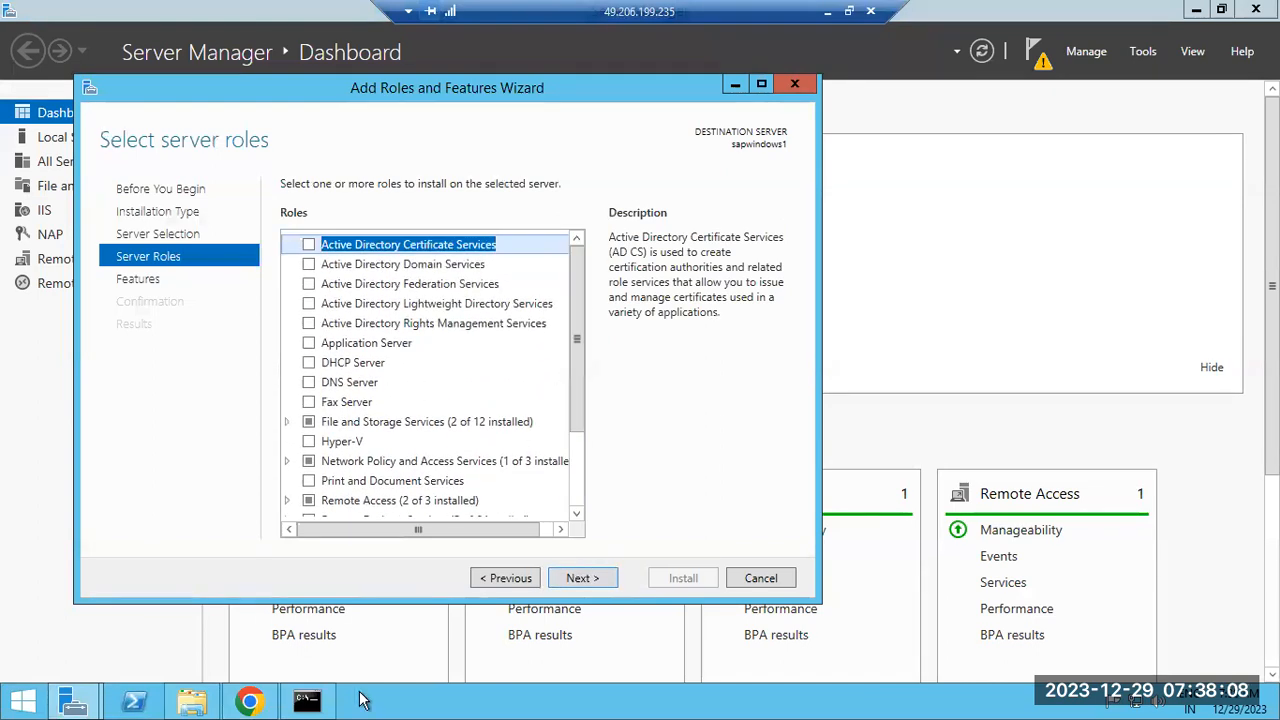
{"action": "left_click", "coordinate": [251, 701]}
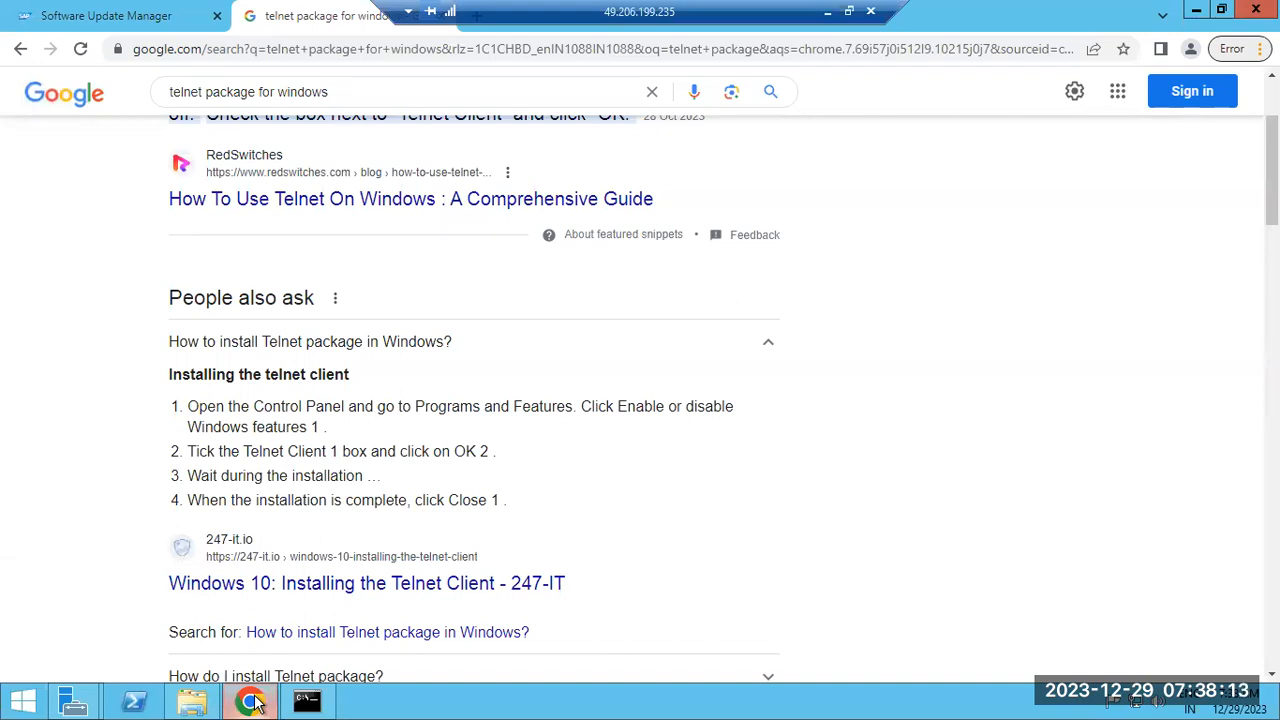
Scroll through the Telnet search results and check on the Software Update Manager progress
{"action": "scroll", "coordinate": [455, 280], "scroll_direction": "up", "scroll_amount": 3}
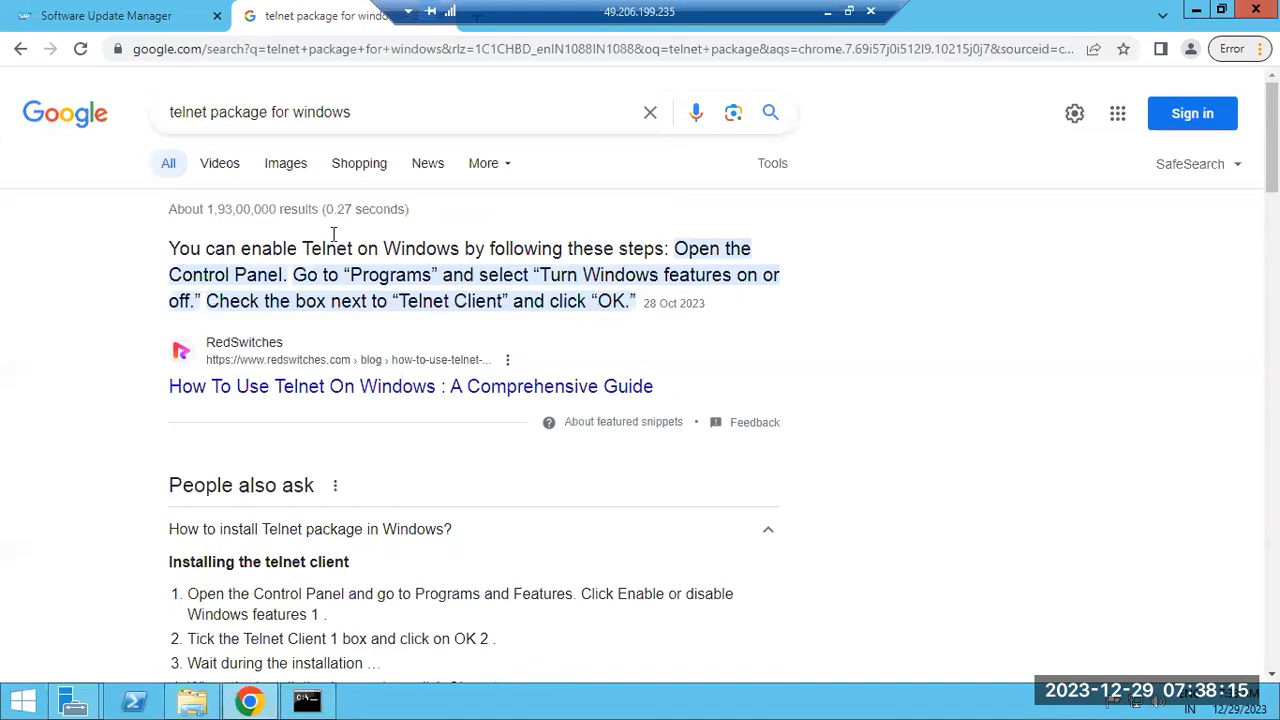
{"action": "scroll", "coordinate": [349, 390], "scroll_direction": "down", "scroll_amount": 8}
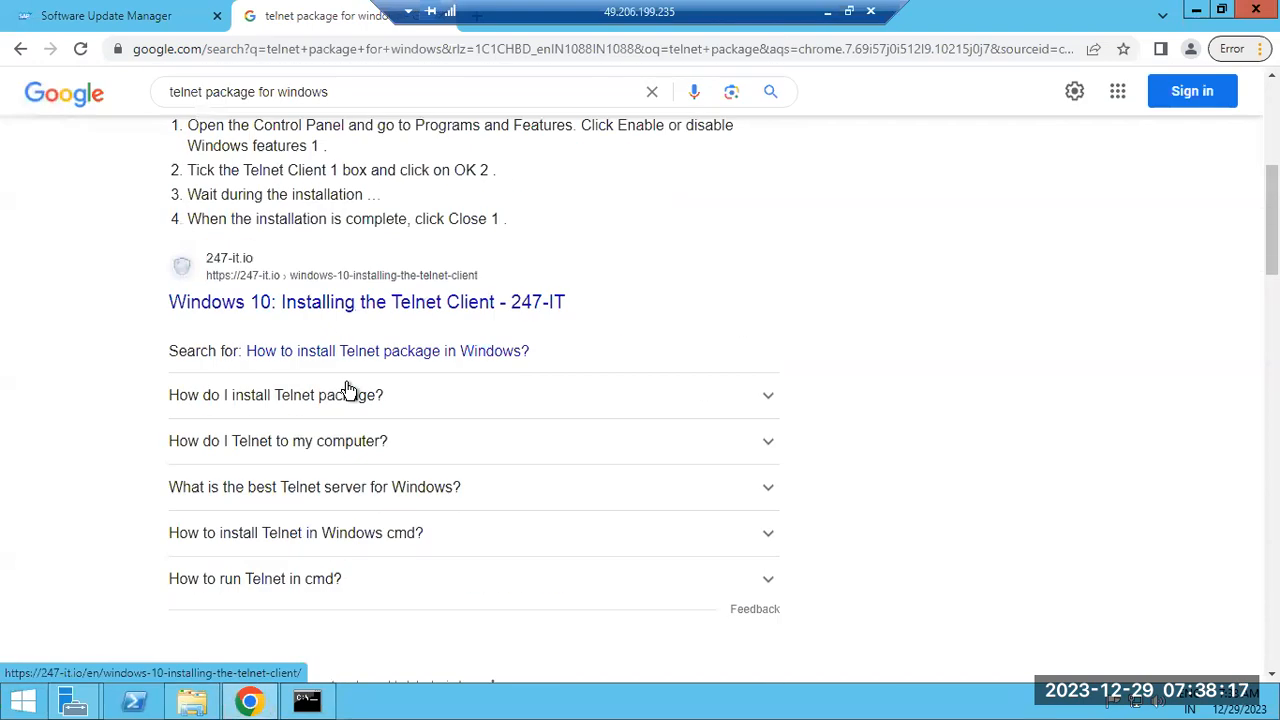
{"action": "scroll", "coordinate": [349, 388], "scroll_direction": "down", "scroll_amount": 1}
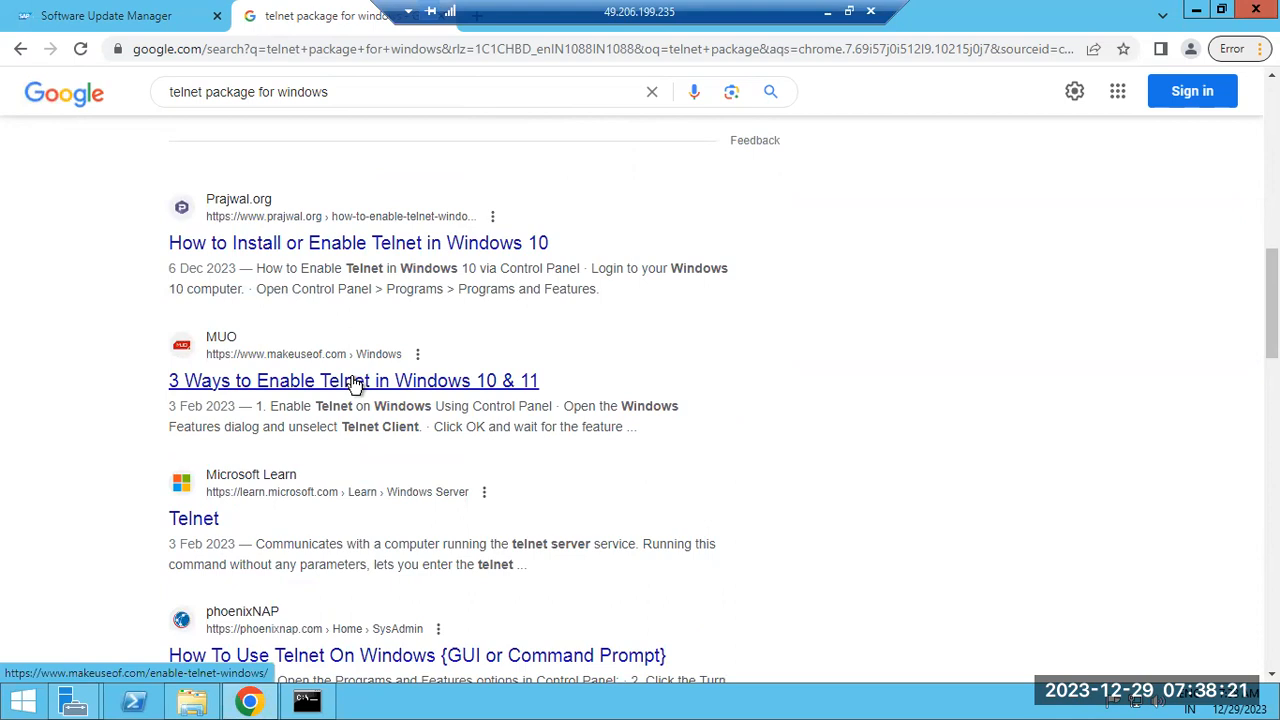
{"action": "scroll", "coordinate": [351, 451], "scroll_direction": "down", "scroll_amount": 2}
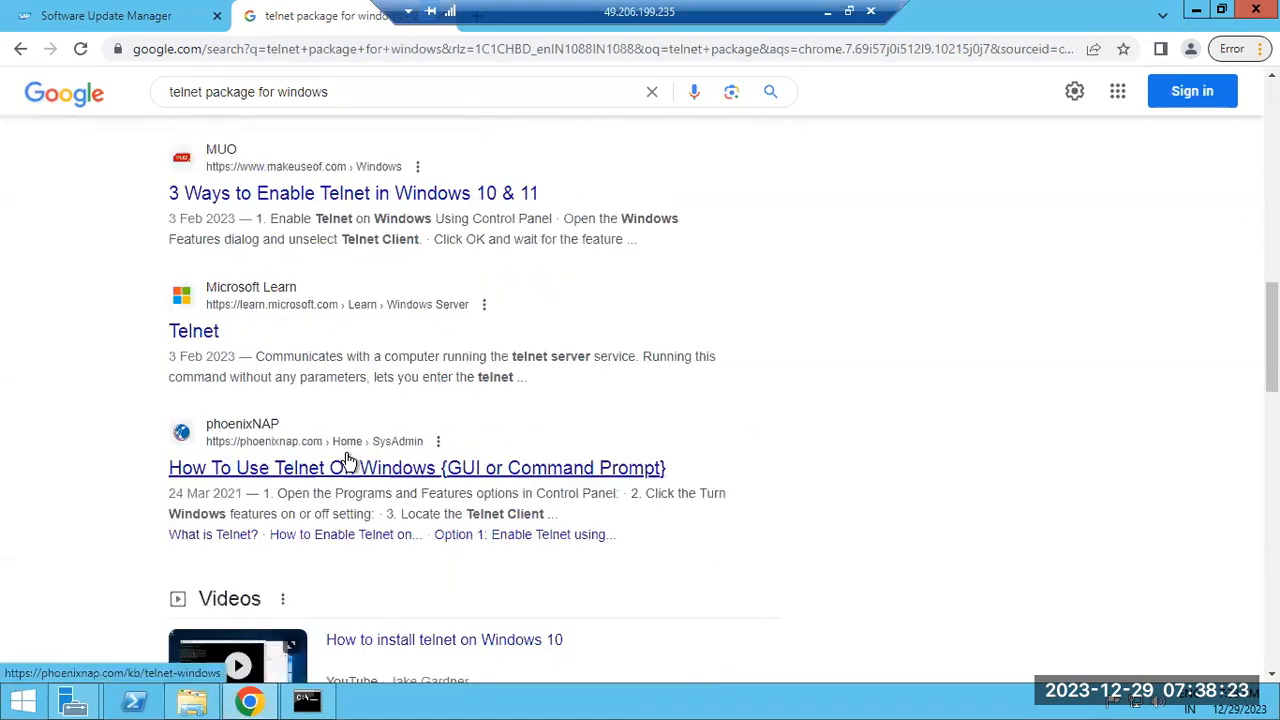
{"action": "scroll", "coordinate": [133, 530], "scroll_direction": "down", "scroll_amount": 2}
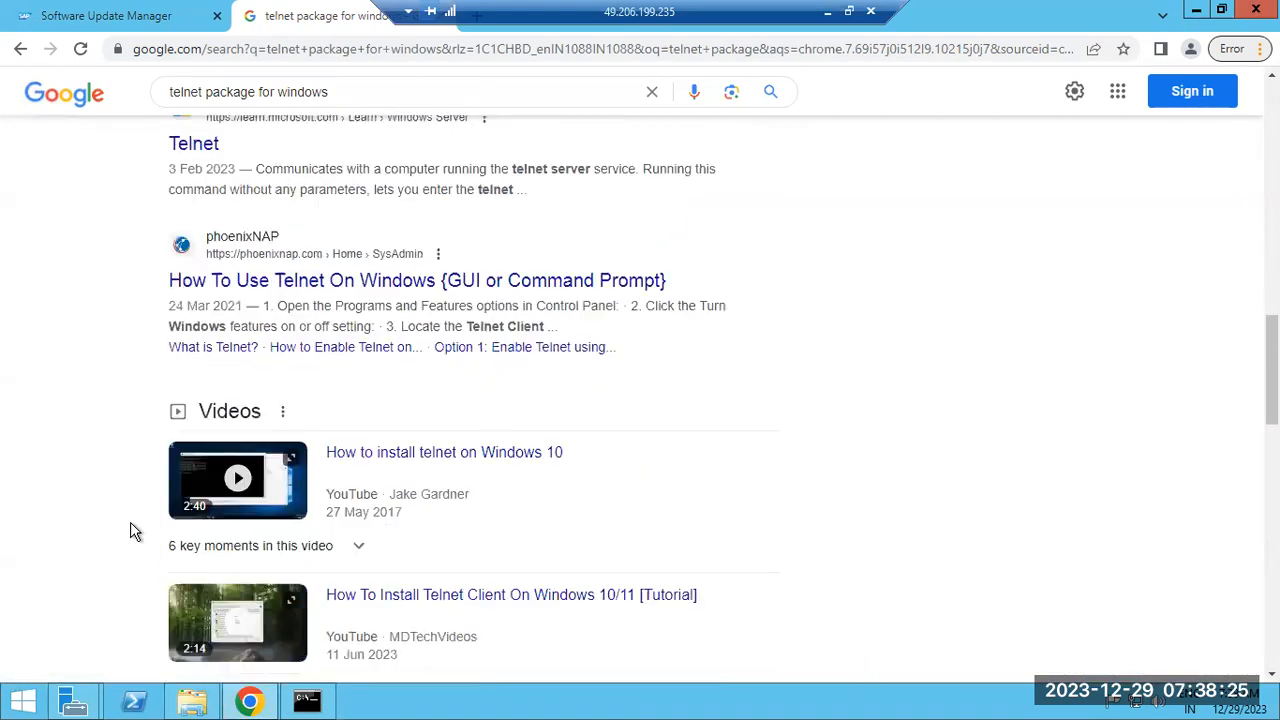
{"action": "scroll", "coordinate": [176, 263], "scroll_direction": "up", "scroll_amount": 2}
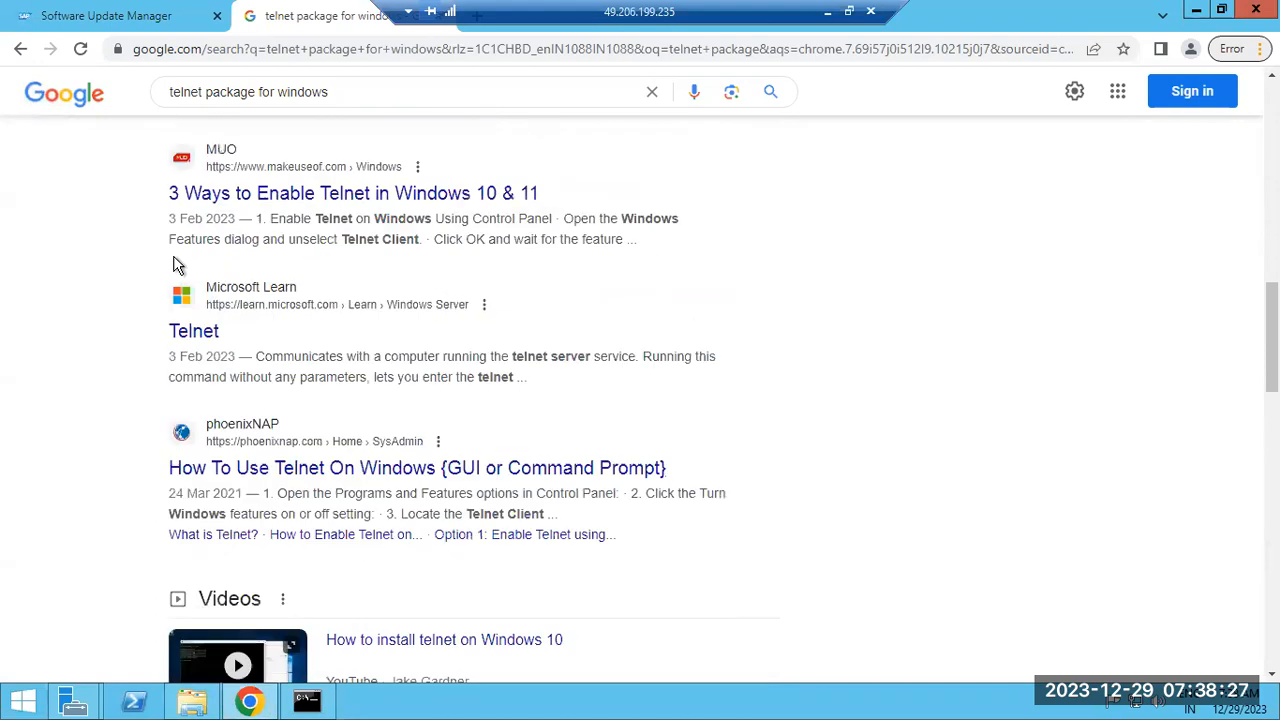
{"action": "left_click", "coordinate": [110, 18]}
{"action": "left_click", "coordinate": [172, 408]}
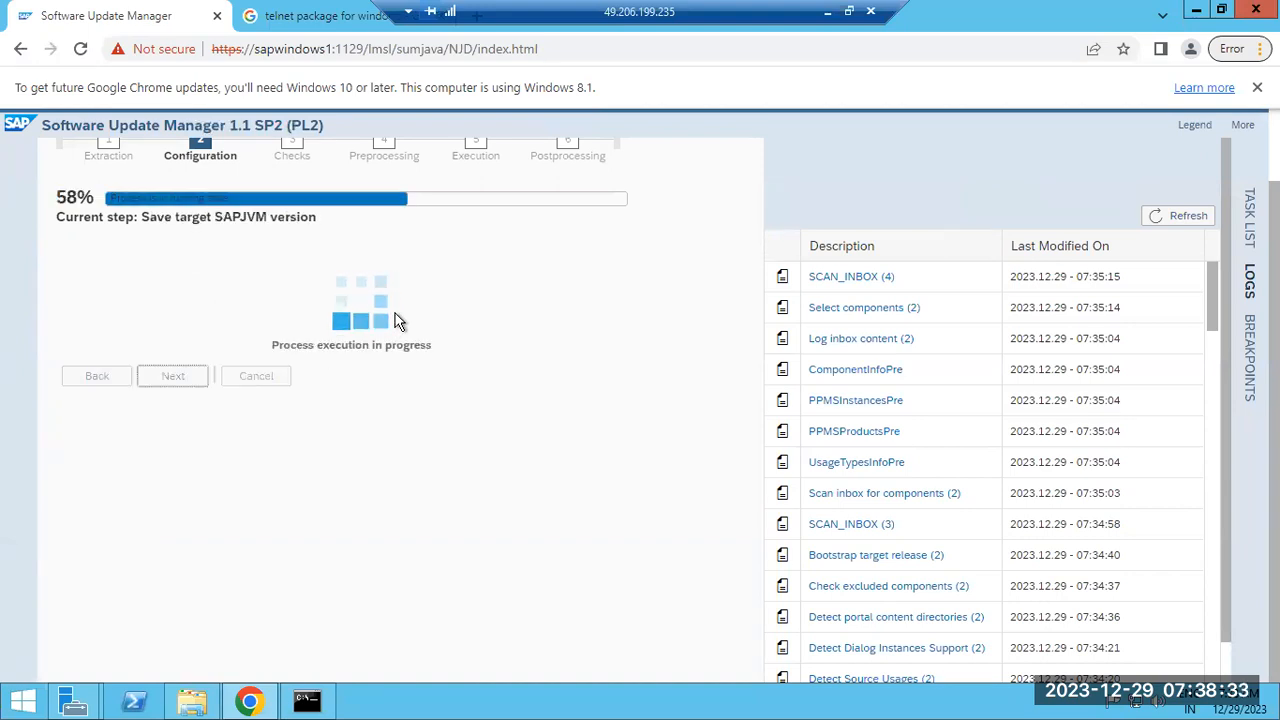
{"action": "left_click", "coordinate": [330, 18]}
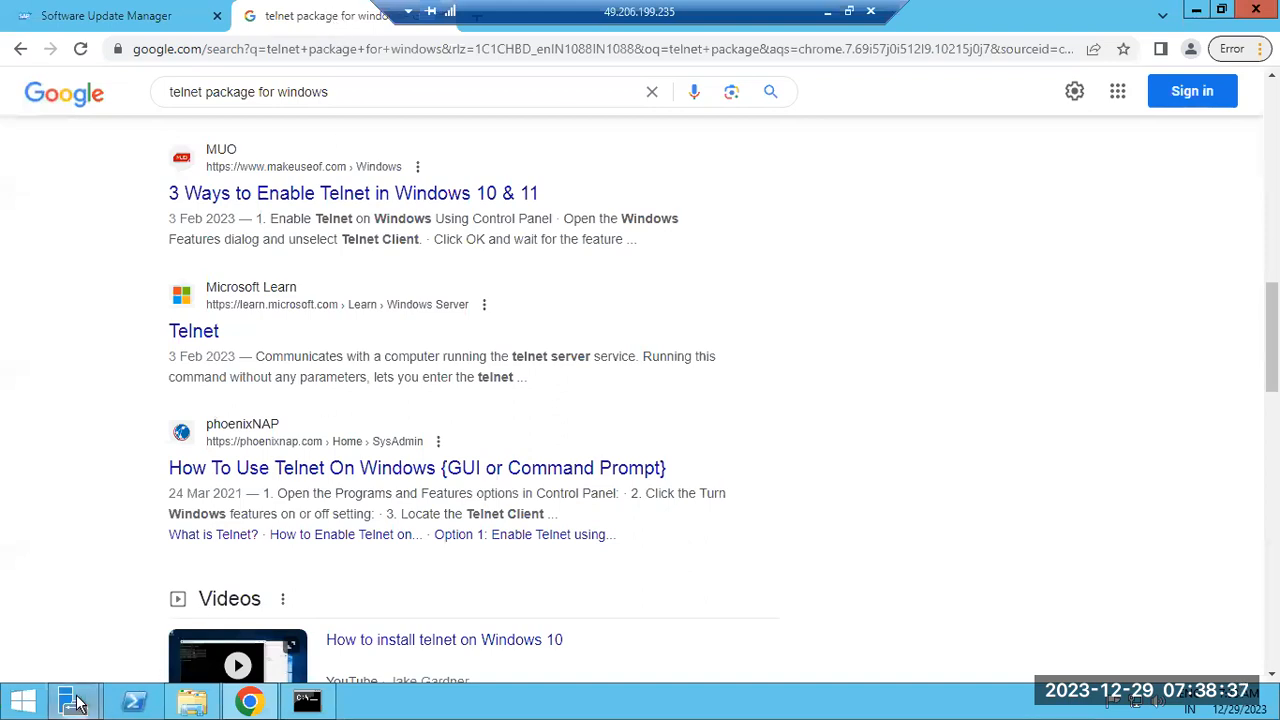
Cancel the Add Roles and Features wizard after expanding and collapsing File and Storage Services
{"action": "mouse_move", "coordinate": [74, 700]}
{"action": "left_click", "coordinate": [308, 566]}
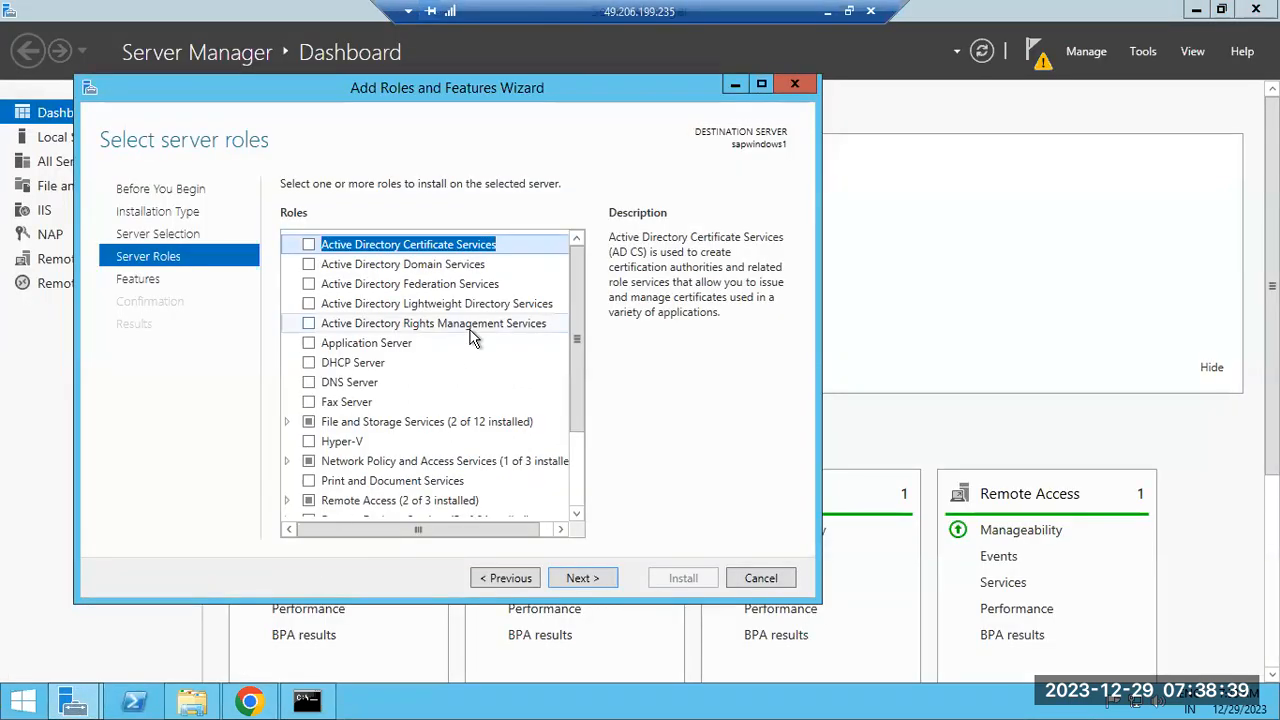
{"action": "left_click", "coordinate": [288, 422]}
{"action": "left_click", "coordinate": [288, 422]}
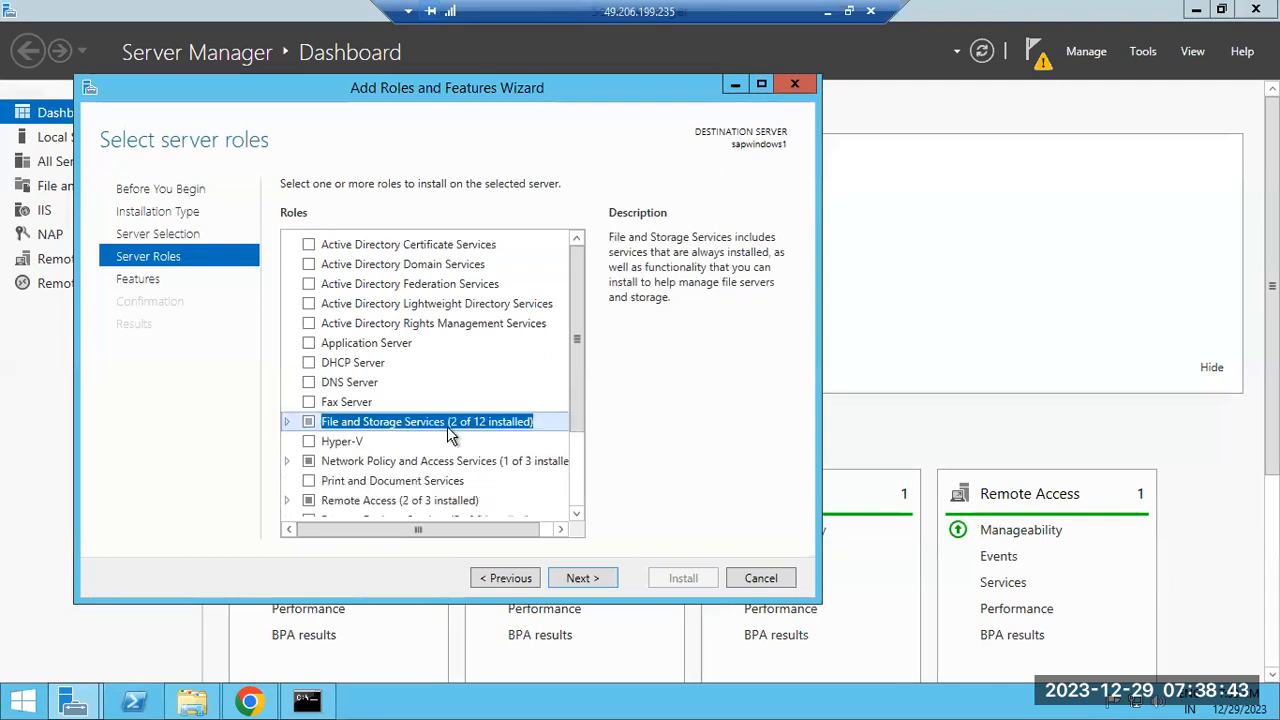
{"action": "left_click", "coordinate": [757, 573]}
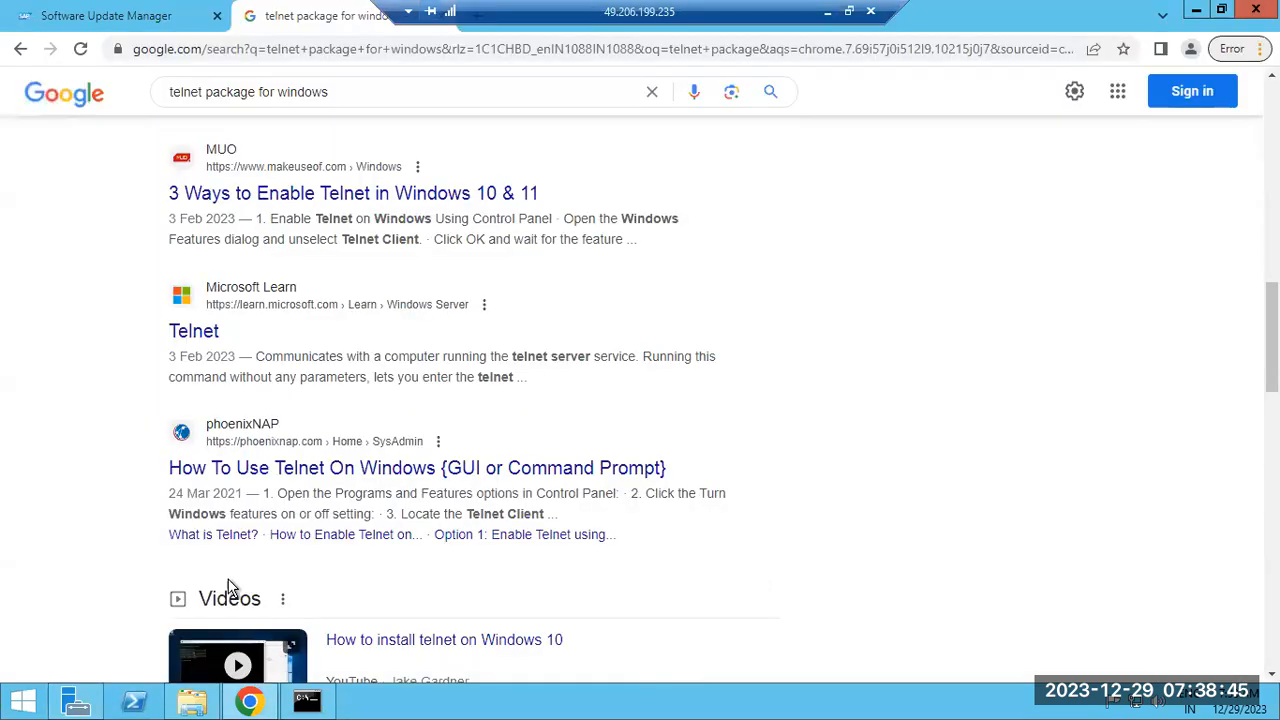
{"action": "left_click", "coordinate": [22, 701]}
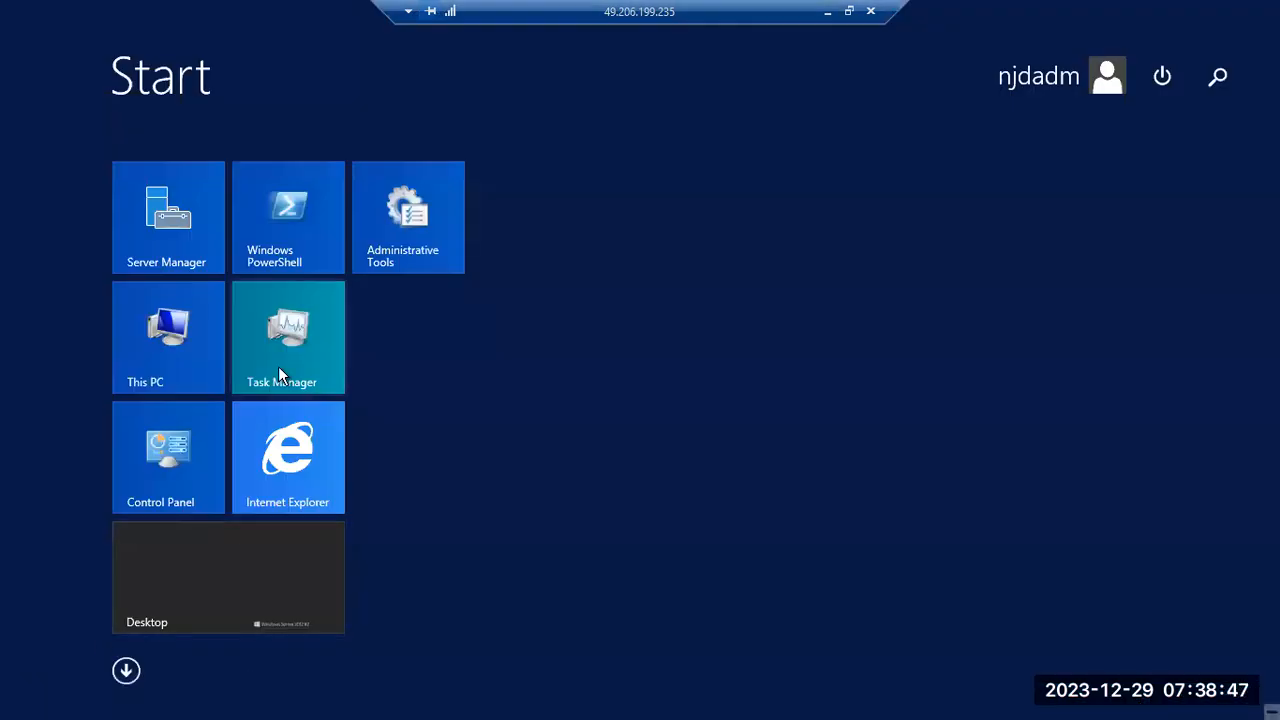
From Control Panel's 'Turn Windows features on or off', advance the wizard to Server Roles
{"action": "left_click", "coordinate": [170, 450]}
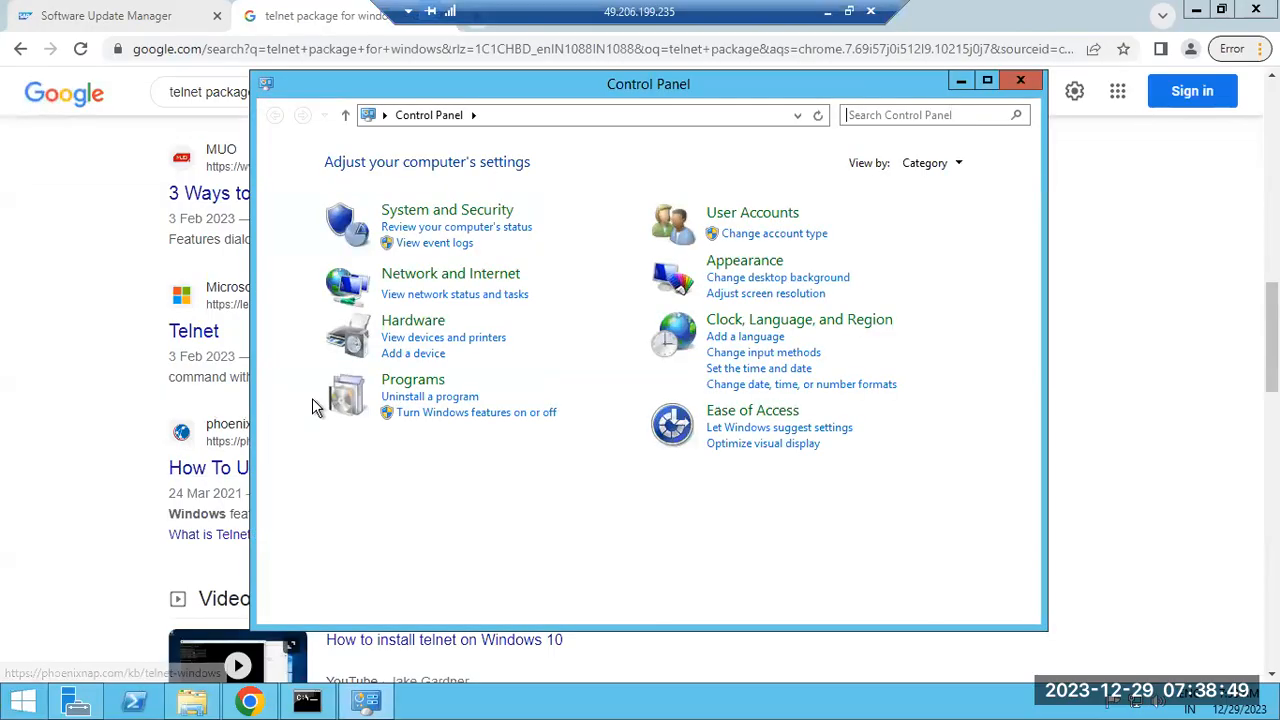
{"action": "left_click", "coordinate": [419, 413]}
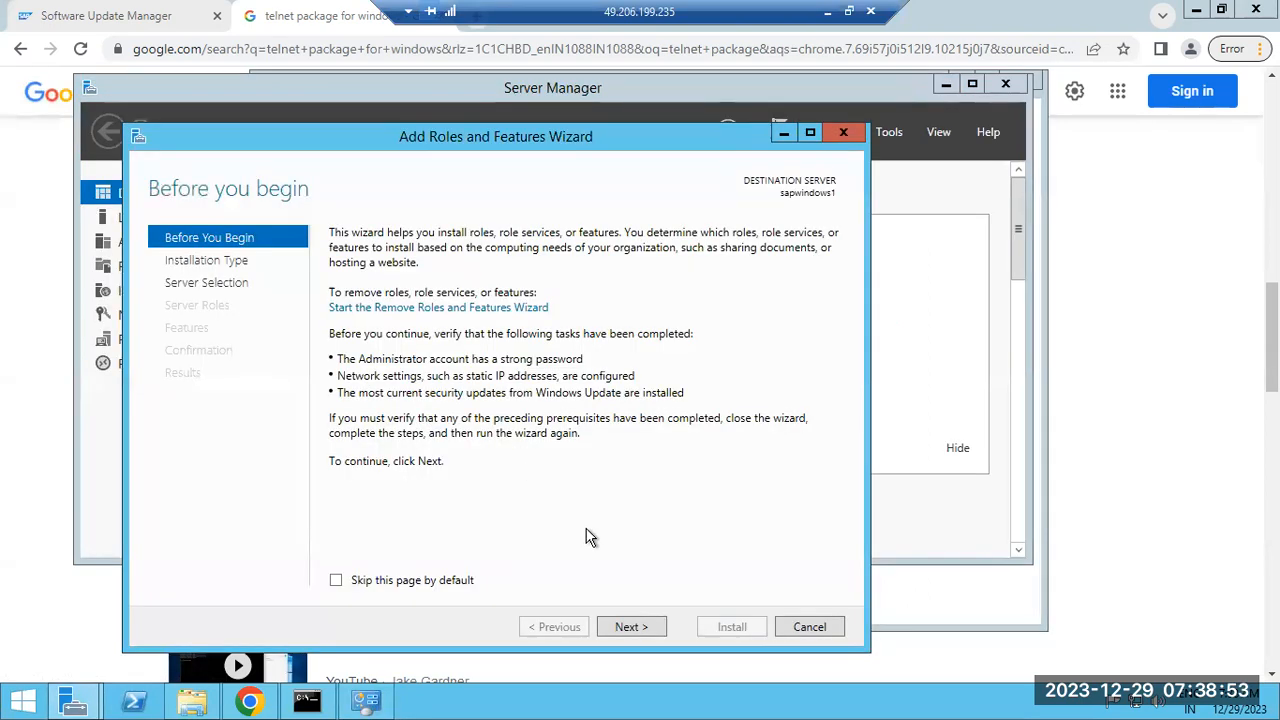
{"action": "left_click", "coordinate": [628, 627]}
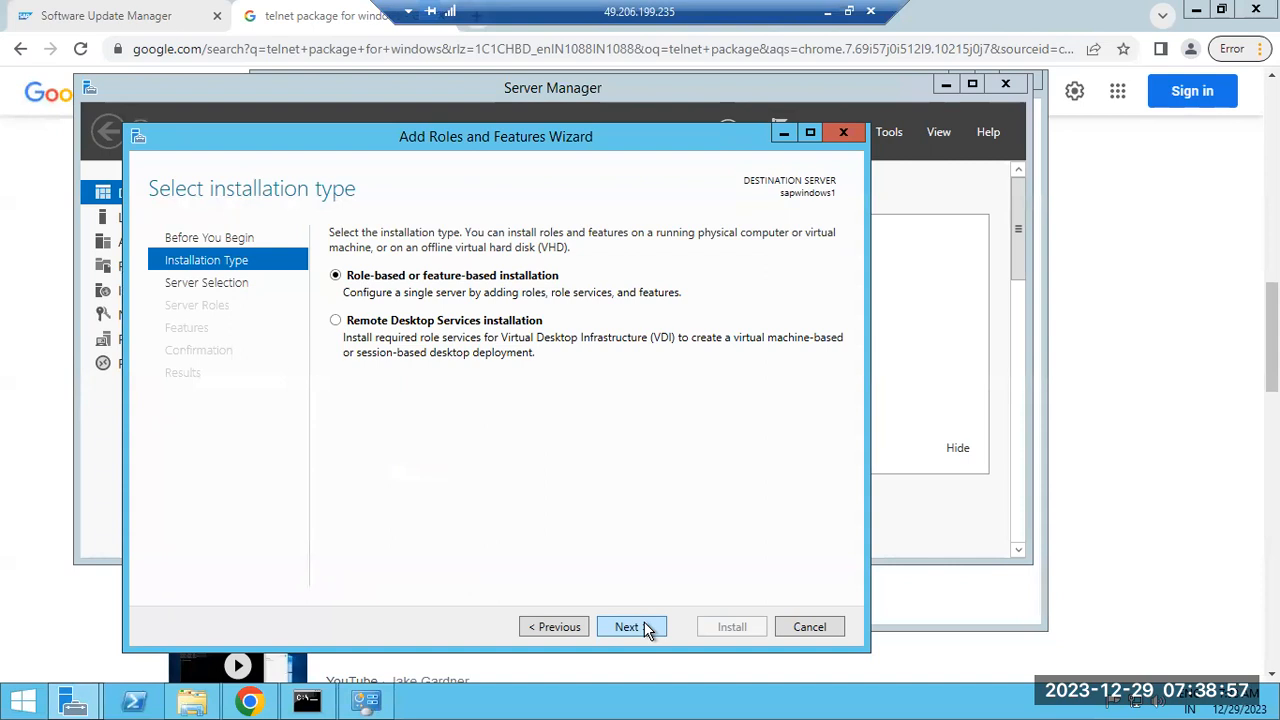
{"action": "left_click", "coordinate": [647, 629]}
{"action": "left_click", "coordinate": [647, 629]}
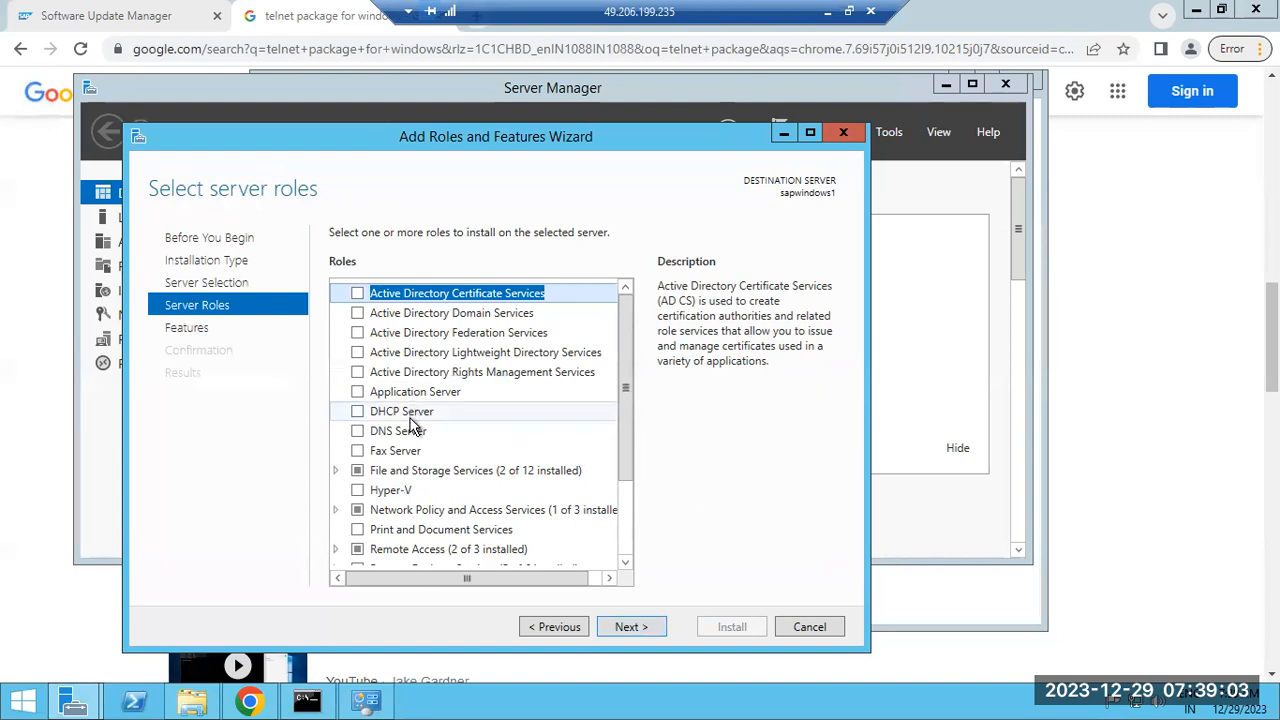
Browse the roles list, expanding and collapsing Remote Access and Remote Desktop Services
{"action": "scroll", "coordinate": [400, 470], "scroll_direction": "down", "scroll_amount": 1}
{"action": "scroll", "coordinate": [414, 514], "scroll_direction": "down", "scroll_amount": 1}
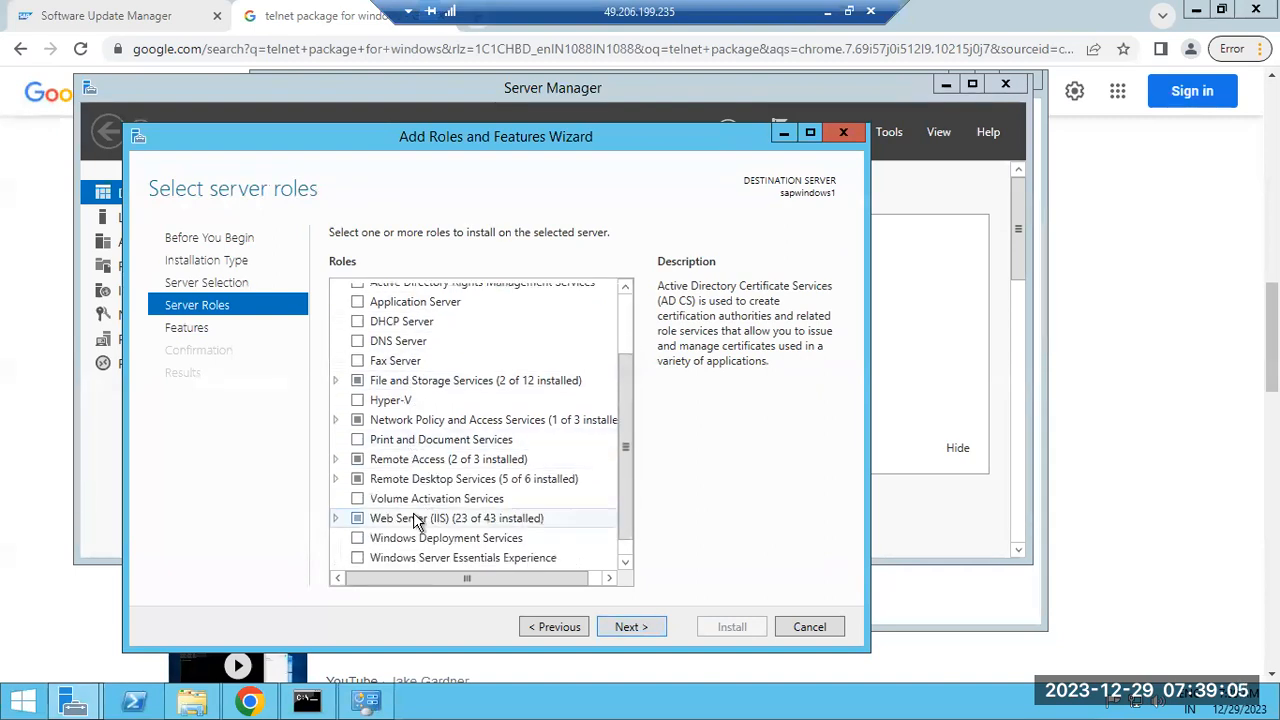
{"action": "left_click", "coordinate": [336, 459]}
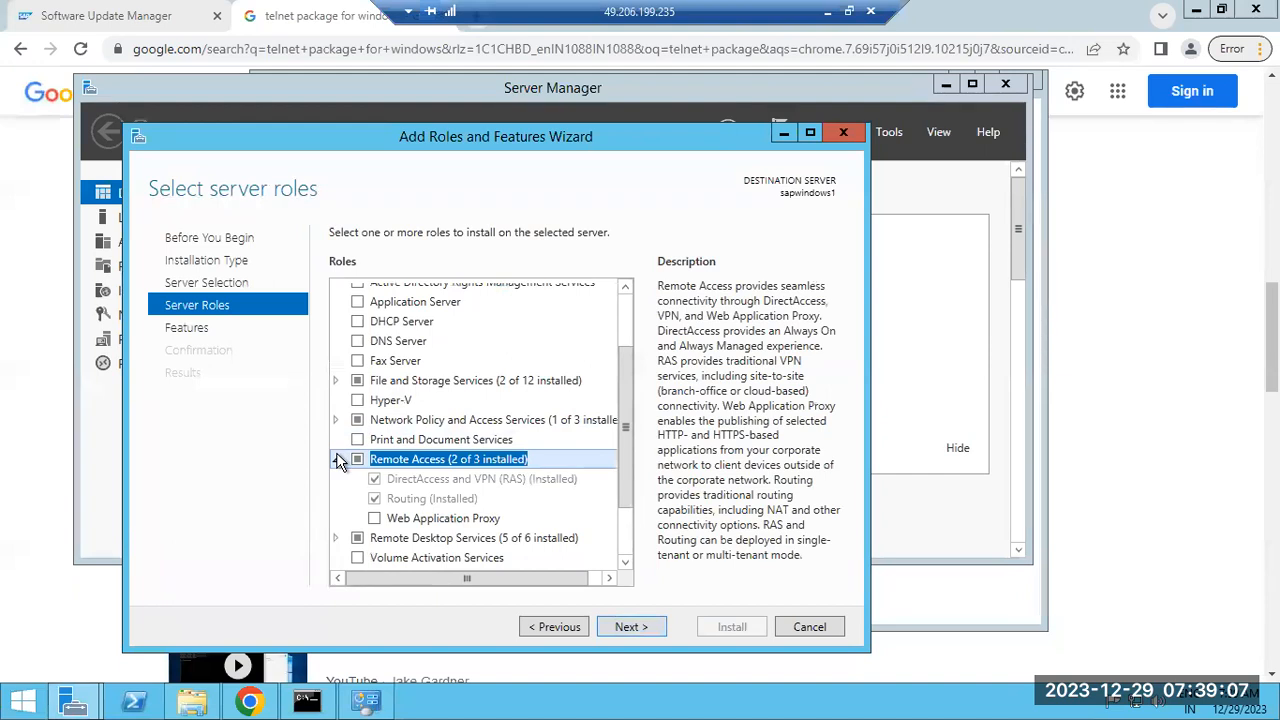
{"action": "left_click", "coordinate": [336, 459]}
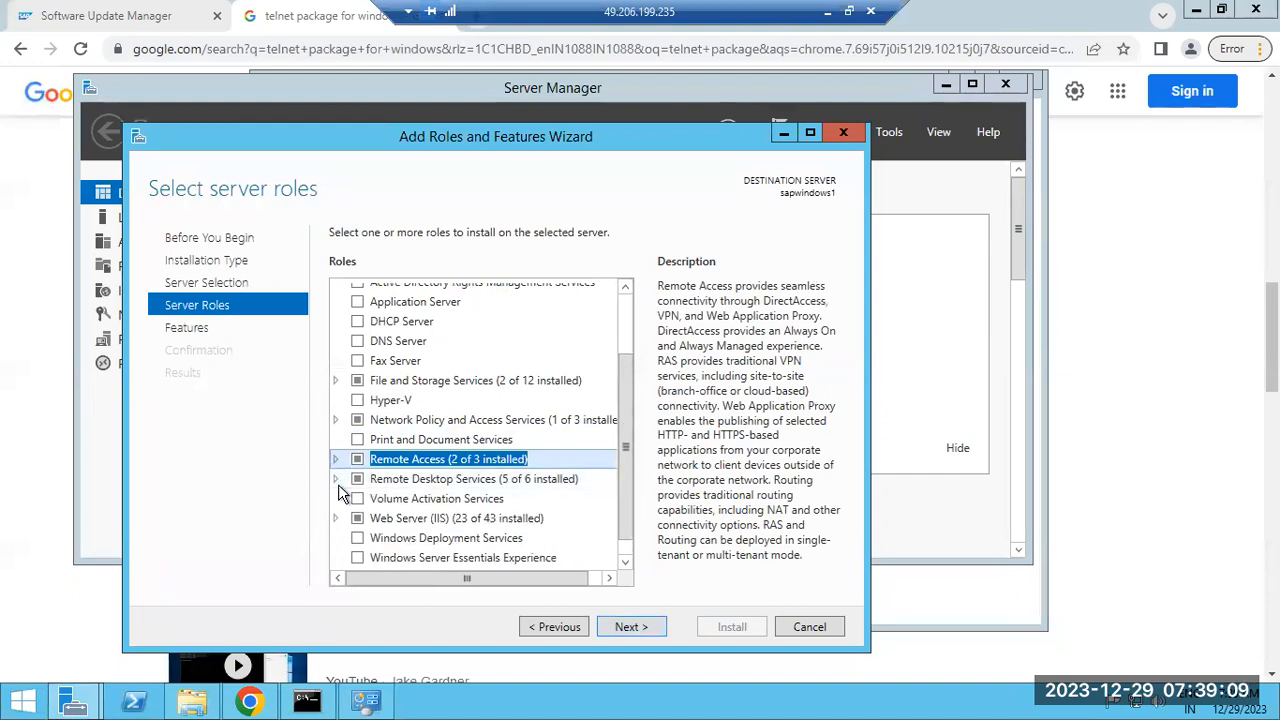
{"action": "left_click", "coordinate": [337, 480]}
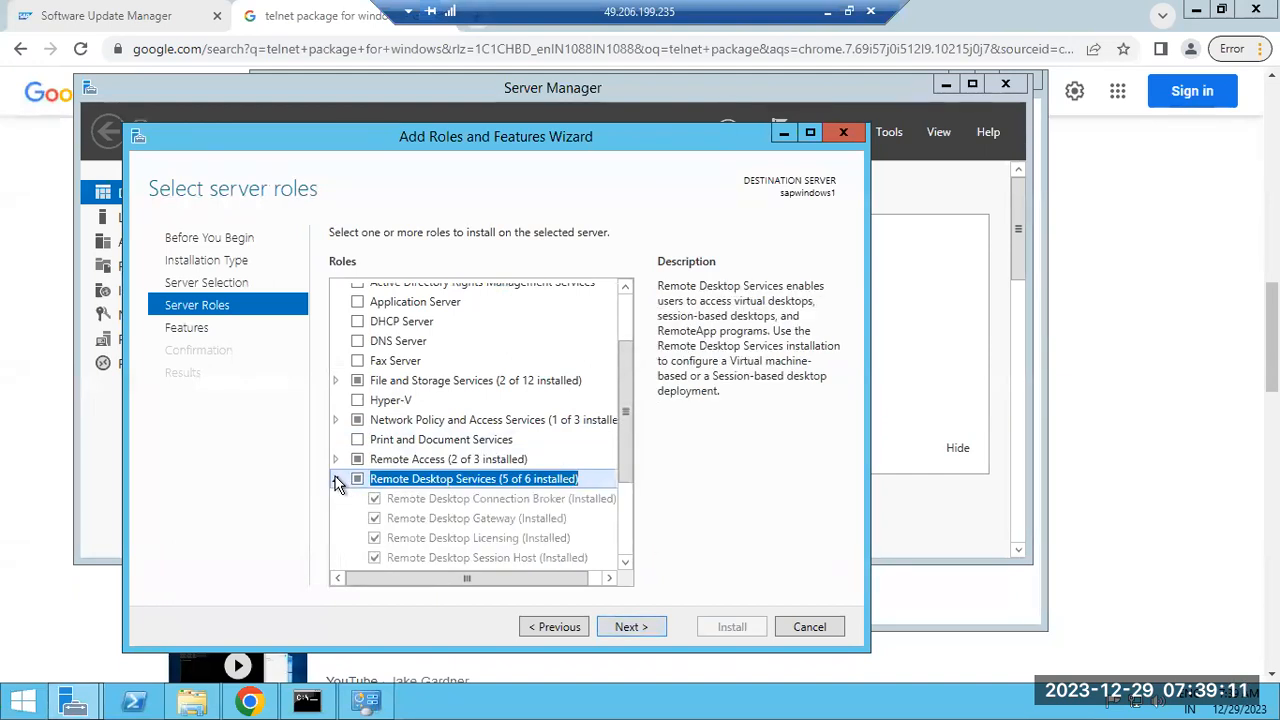
{"action": "left_click", "coordinate": [337, 480]}
{"action": "scroll", "coordinate": [361, 537], "scroll_direction": "down", "scroll_amount": 1}
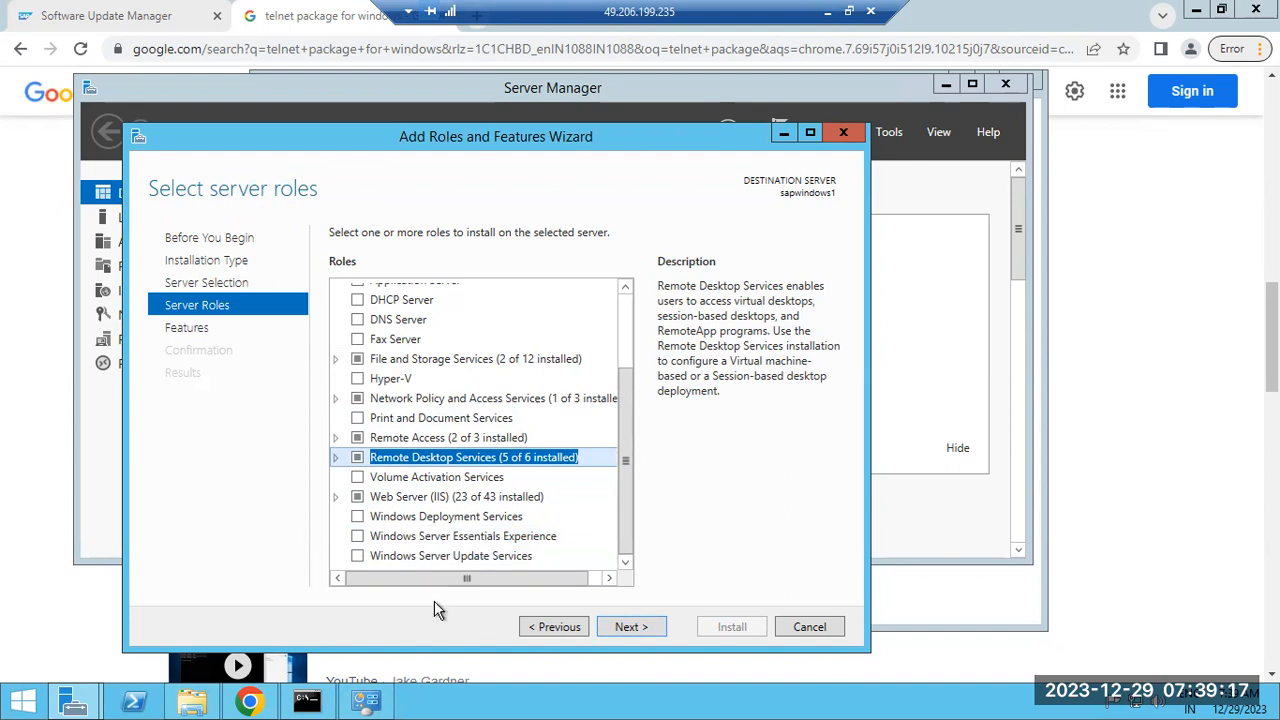
{"action": "left_click", "coordinate": [249, 700]}
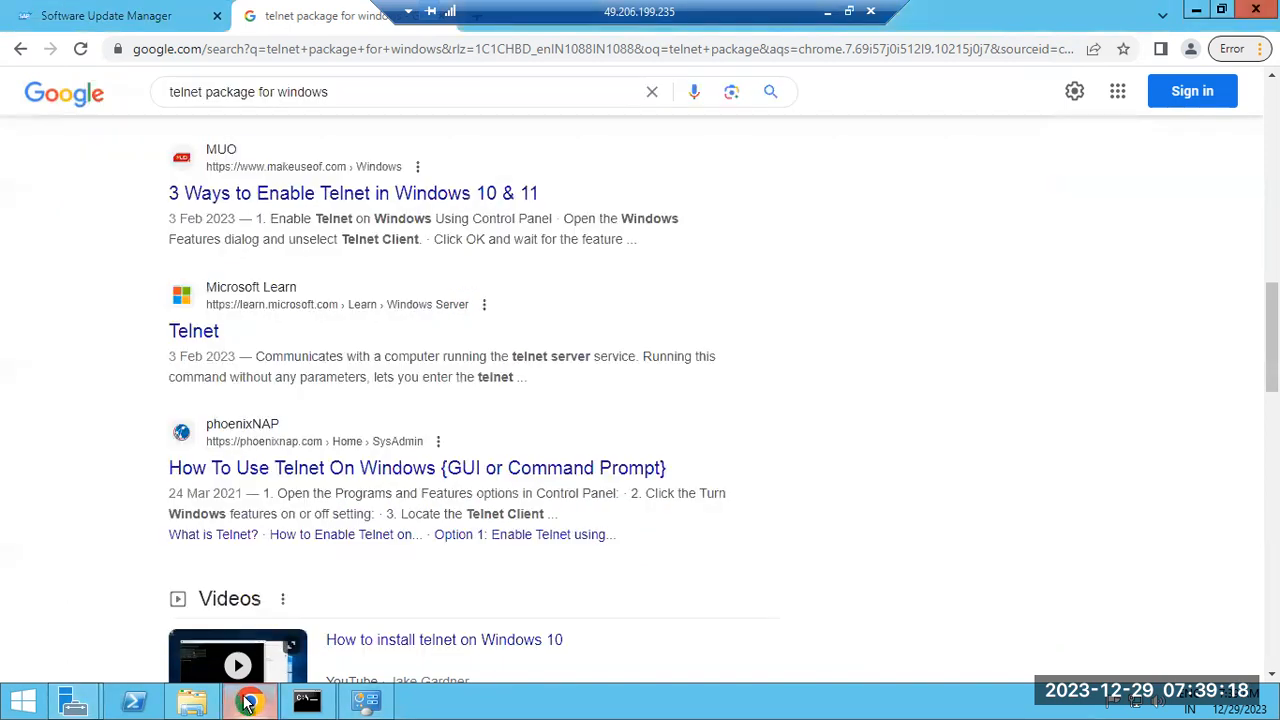
Open the phoenixNAP 'How To Use Telnet On Windows' article and scroll to its Windows Features instructions
{"action": "left_click", "coordinate": [270, 470]}
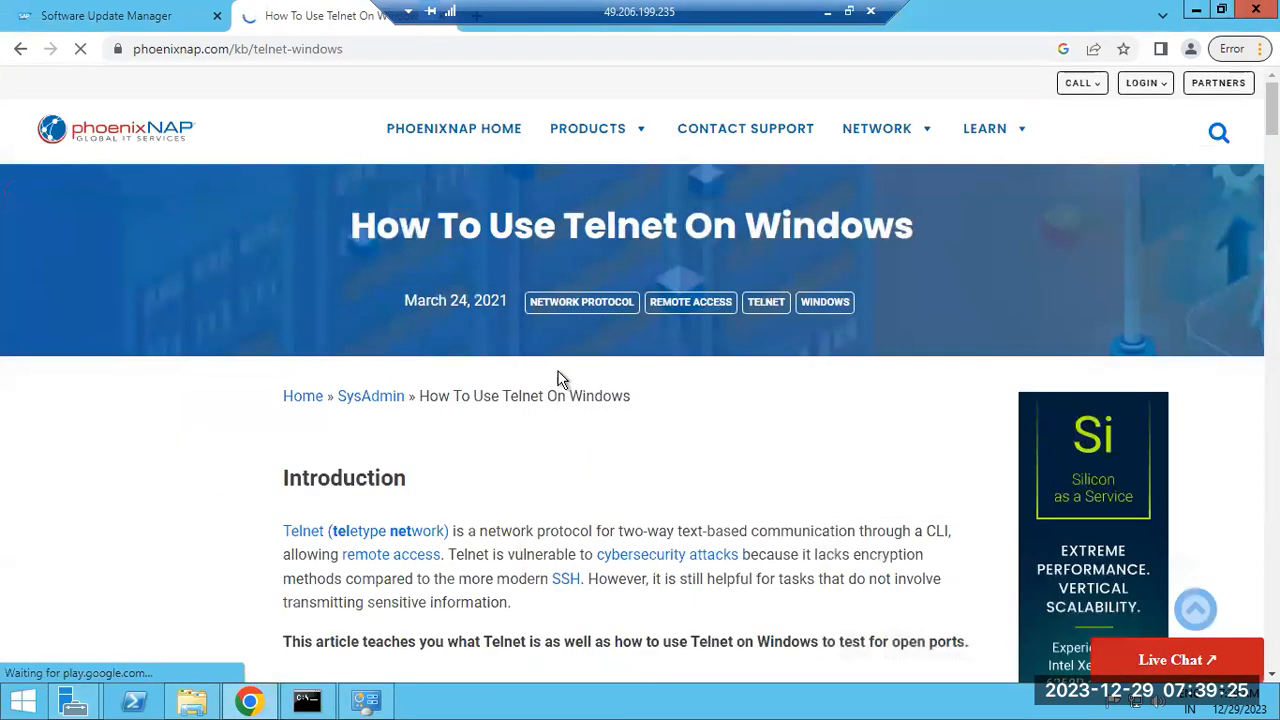
{"action": "scroll", "coordinate": [560, 380], "scroll_direction": "down", "scroll_amount": 12}
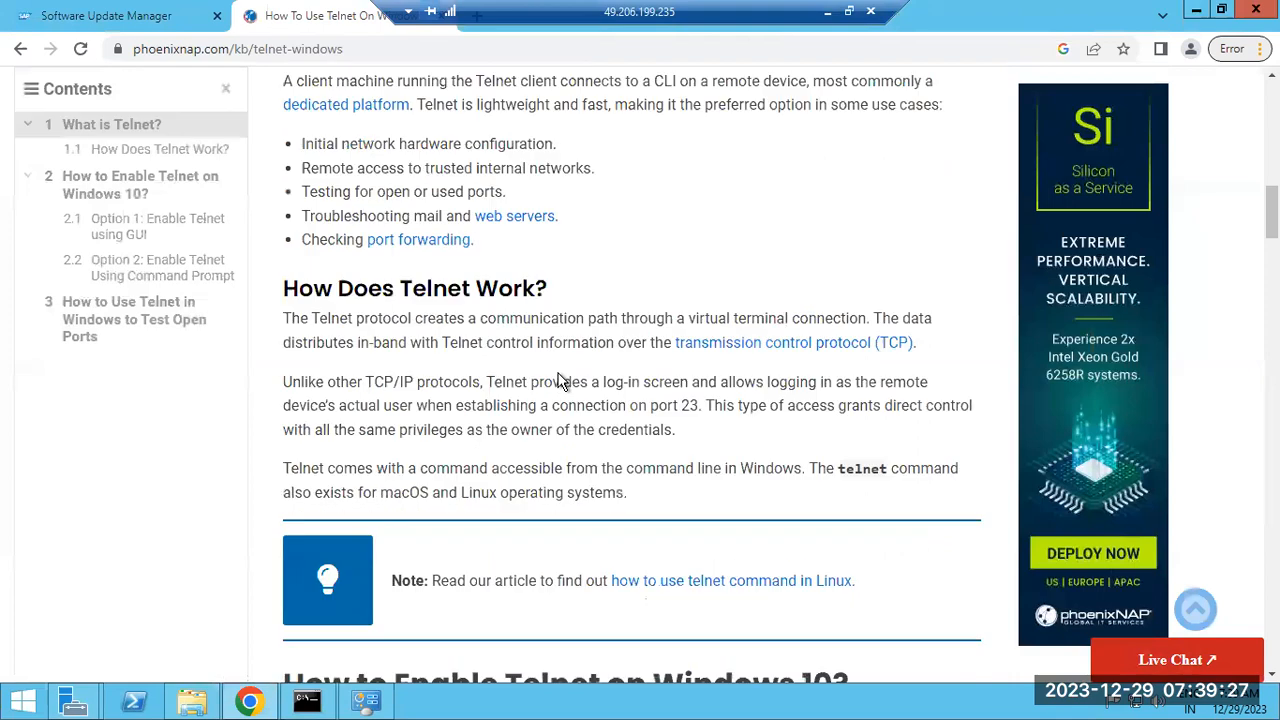
{"action": "scroll", "coordinate": [560, 380], "scroll_direction": "down", "scroll_amount": 5}
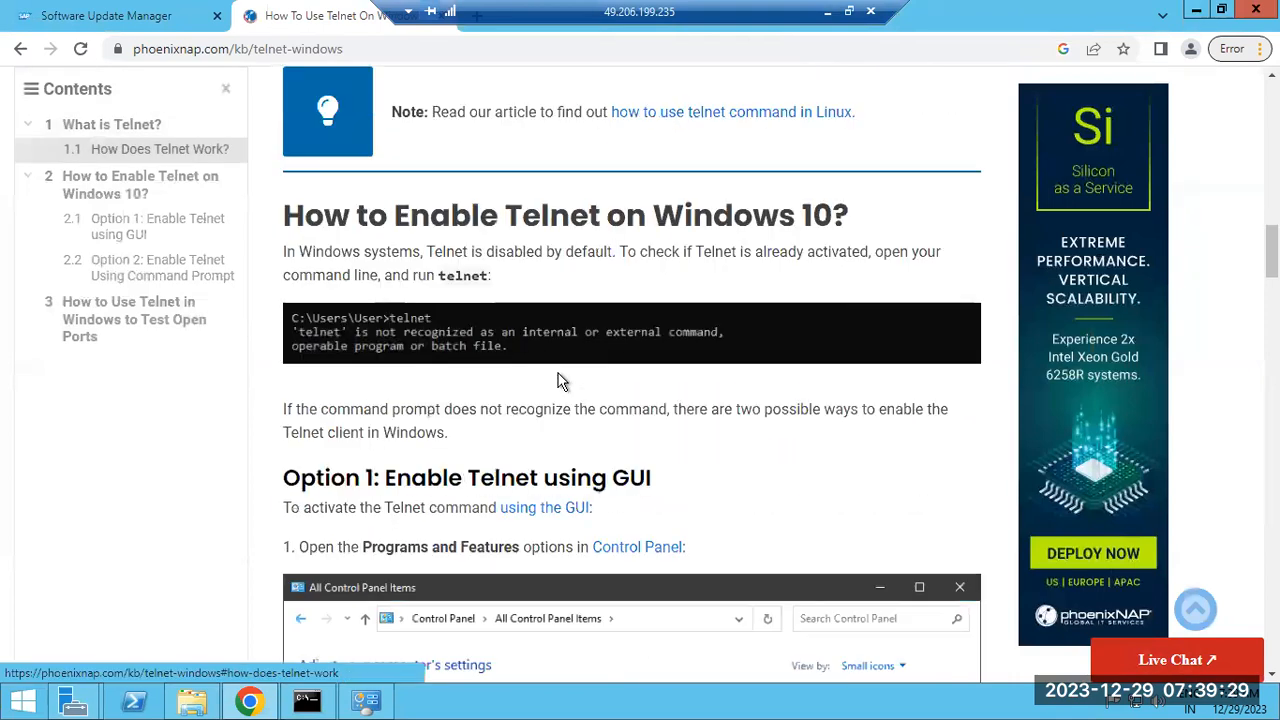
{"action": "scroll", "coordinate": [560, 380], "scroll_direction": "up", "scroll_amount": 2}
{"action": "scroll", "coordinate": [560, 380], "scroll_direction": "down", "scroll_amount": 3}
{"action": "scroll", "coordinate": [560, 380], "scroll_direction": "down", "scroll_amount": 8}
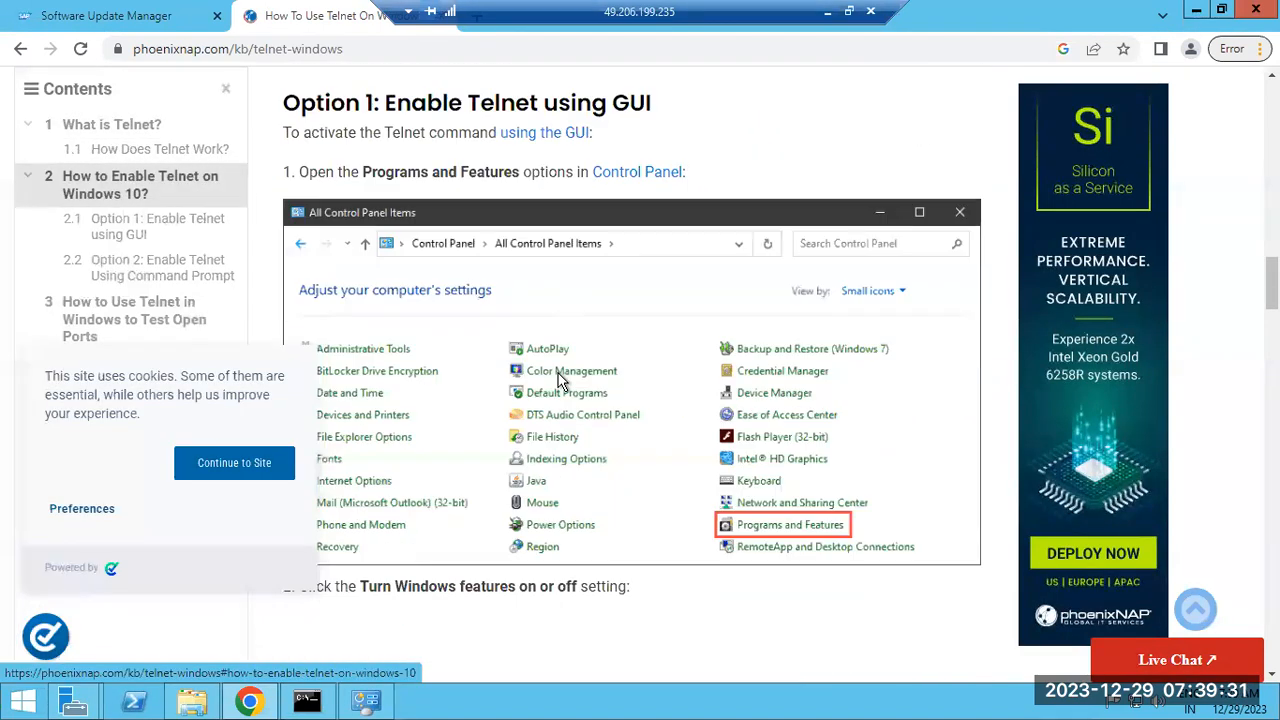
{"action": "scroll", "coordinate": [561, 381], "scroll_direction": "down", "scroll_amount": 2}
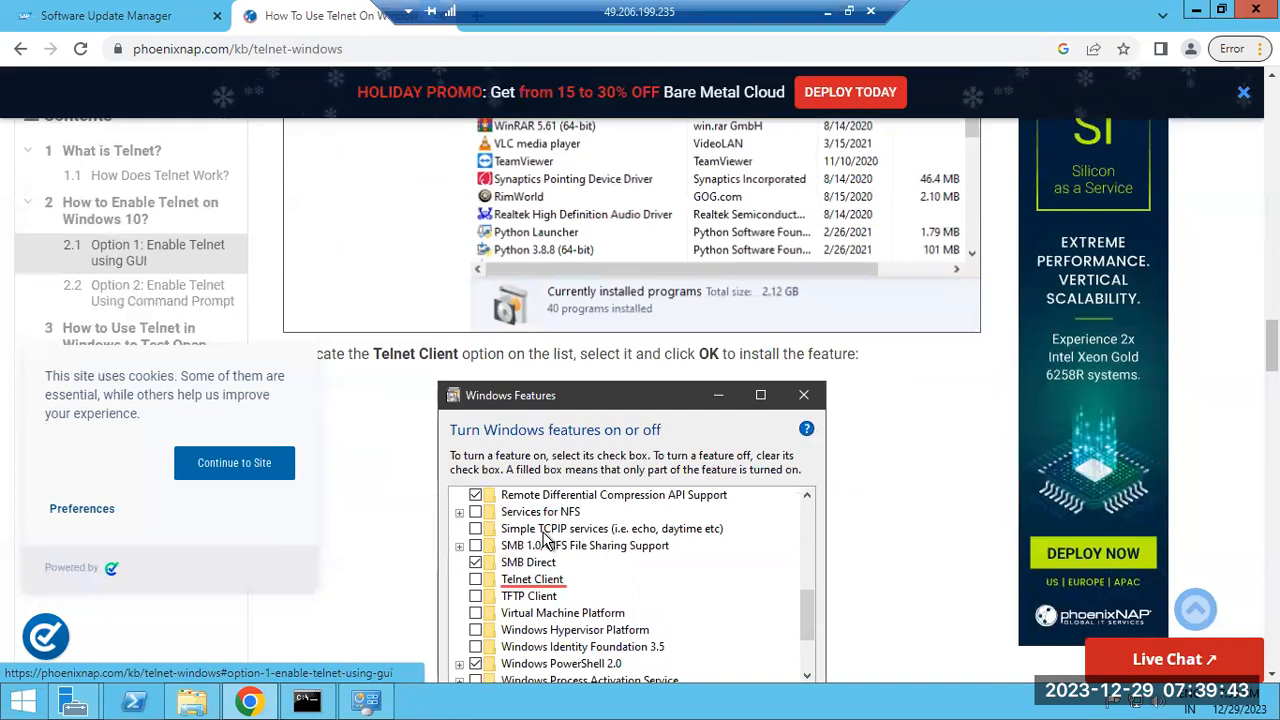
Bring the roles wizard back and advance, leaving roles unchanged, to the Features list
{"action": "left_click", "coordinate": [366, 702]}
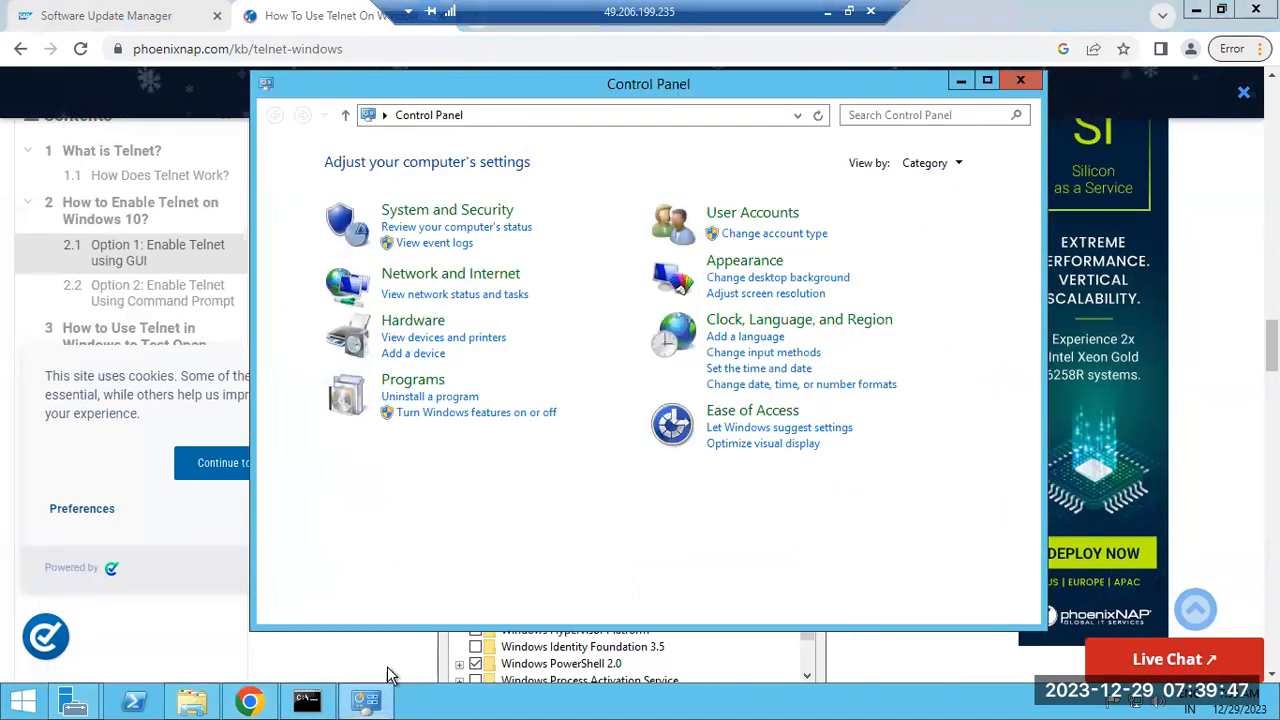
{"action": "mouse_move", "coordinate": [73, 702]}
{"action": "left_click", "coordinate": [290, 608]}
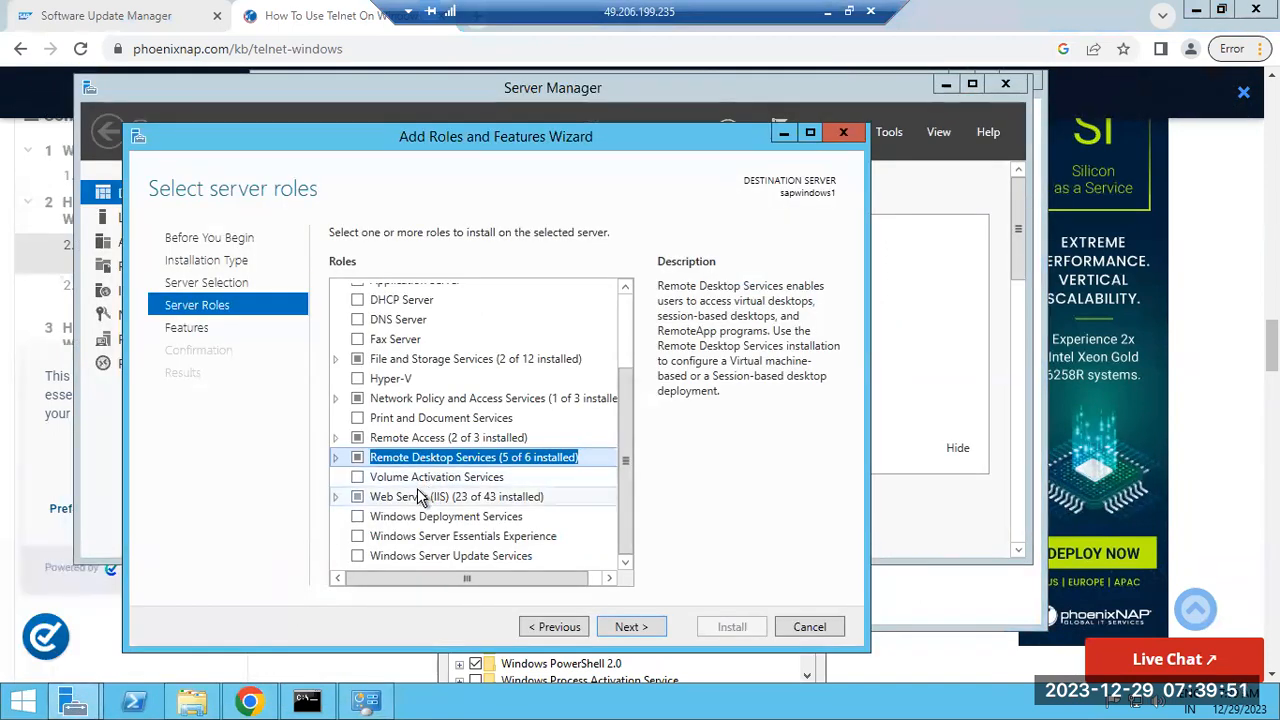
{"action": "scroll", "coordinate": [372, 478], "scroll_direction": "up", "scroll_amount": 3}
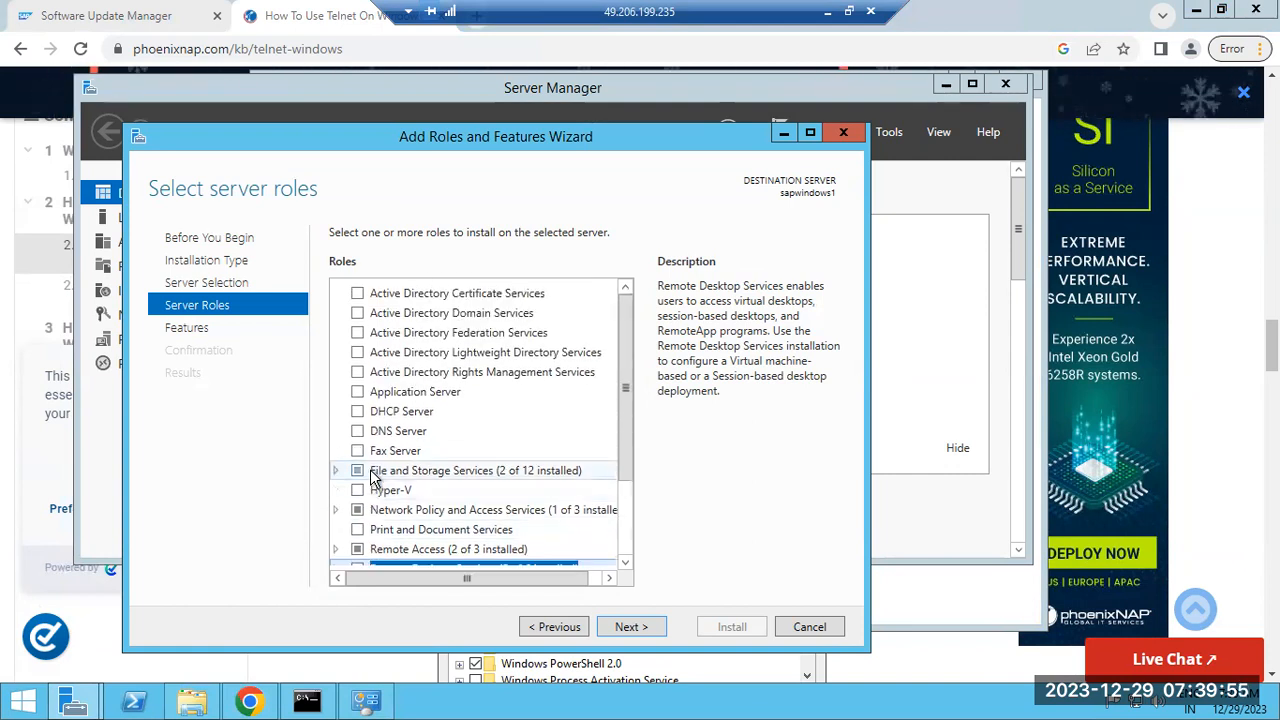
{"action": "scroll", "coordinate": [372, 478], "scroll_direction": "down", "scroll_amount": 3}
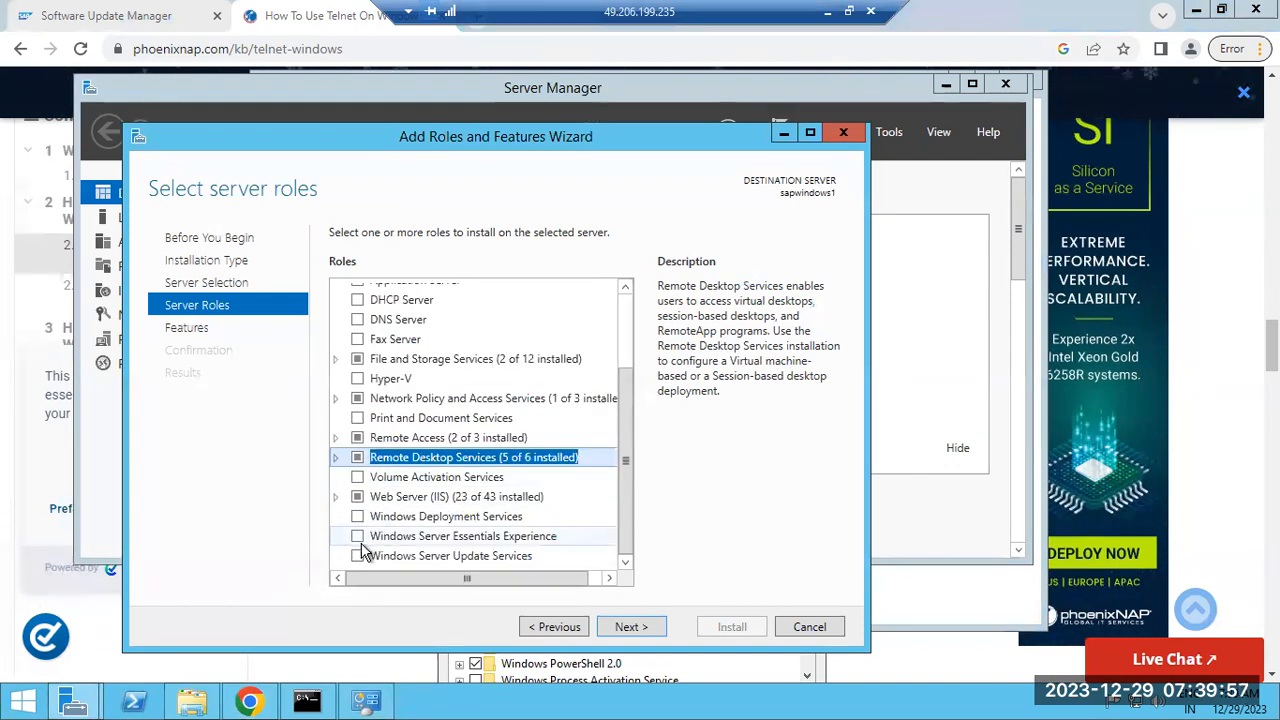
{"action": "left_click", "coordinate": [621, 628]}
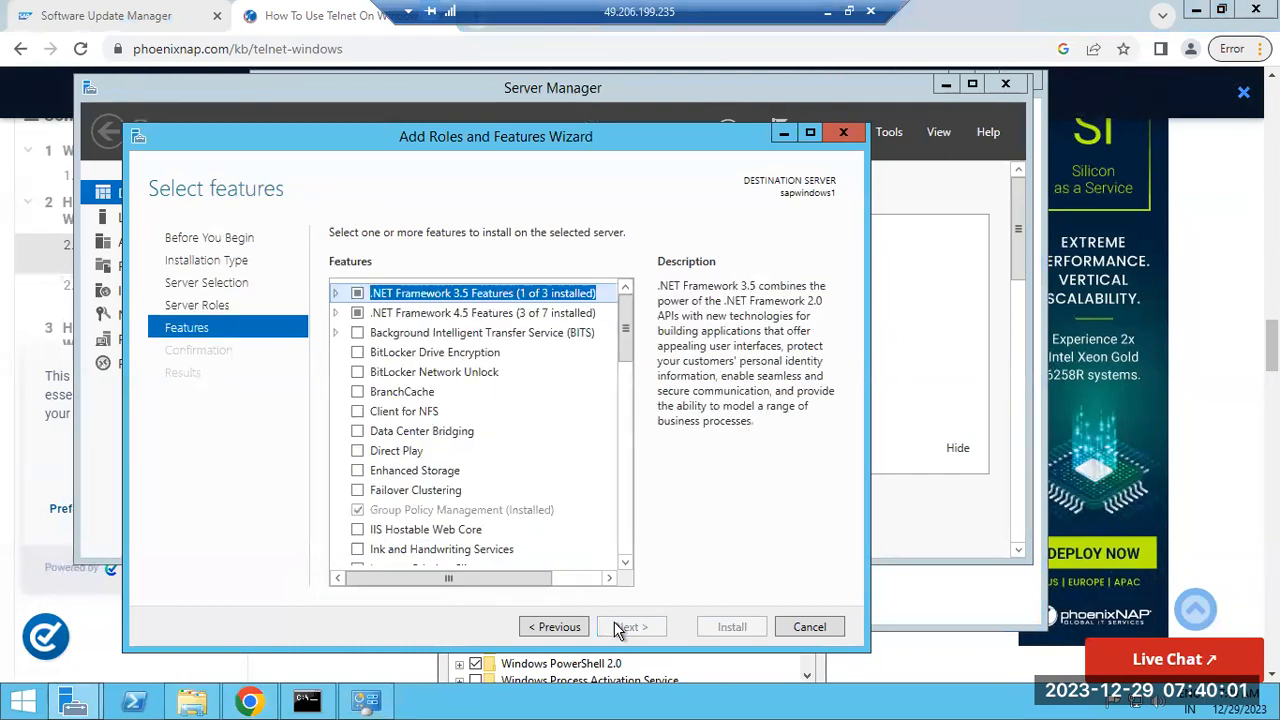
{"action": "scroll", "coordinate": [428, 492], "scroll_direction": "down", "scroll_amount": 1}
{"action": "scroll", "coordinate": [428, 492], "scroll_direction": "down", "scroll_amount": 5}
{"action": "scroll", "coordinate": [428, 492], "scroll_direction": "down", "scroll_amount": 3}
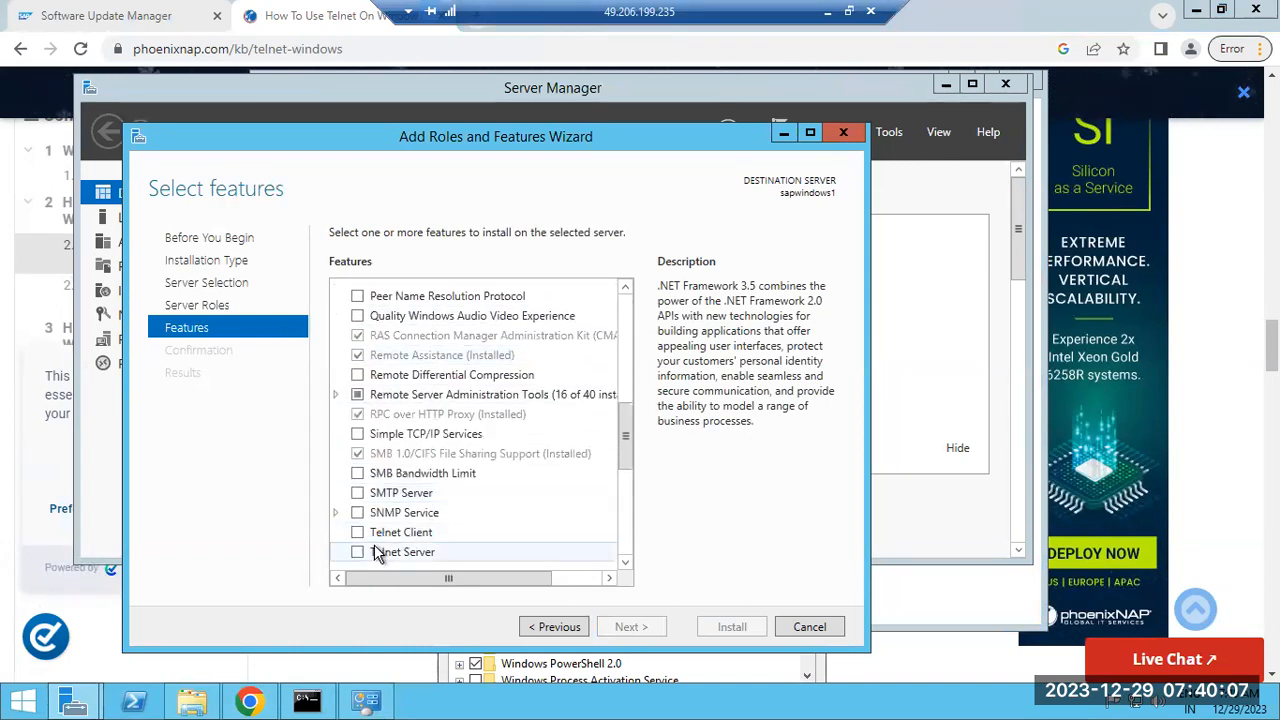
Tick Telnet Client and install it, then close the phoenixNAP tab in Chrome
{"action": "left_click", "coordinate": [358, 532]}
{"action": "scroll", "coordinate": [418, 535], "scroll_direction": "down", "scroll_amount": 1}
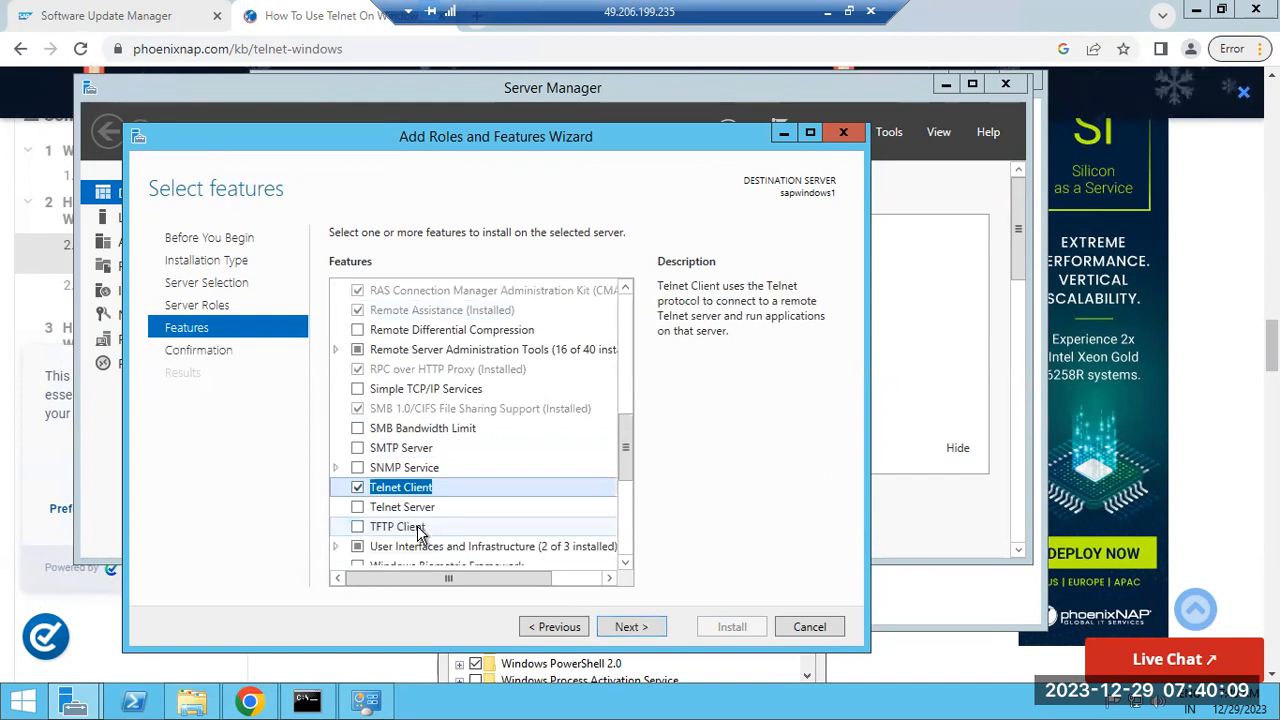
{"action": "scroll", "coordinate": [418, 535], "scroll_direction": "down", "scroll_amount": 1}
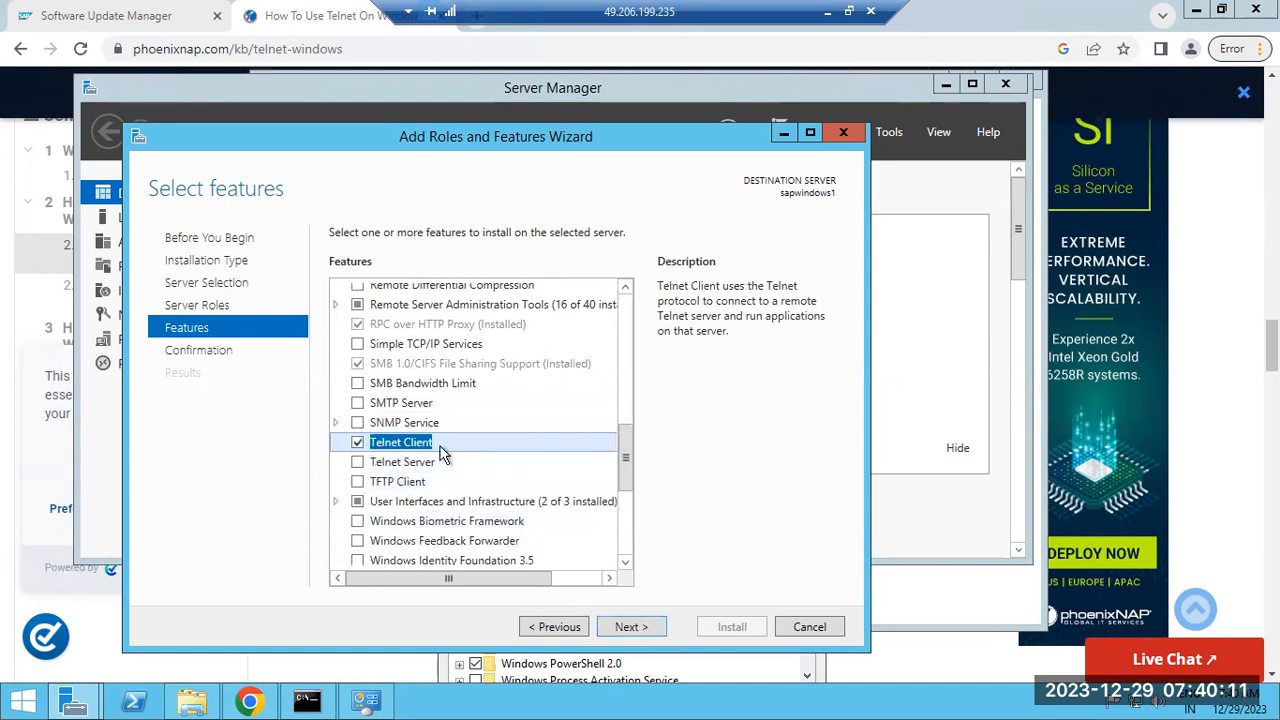
{"action": "left_click", "coordinate": [631, 627]}
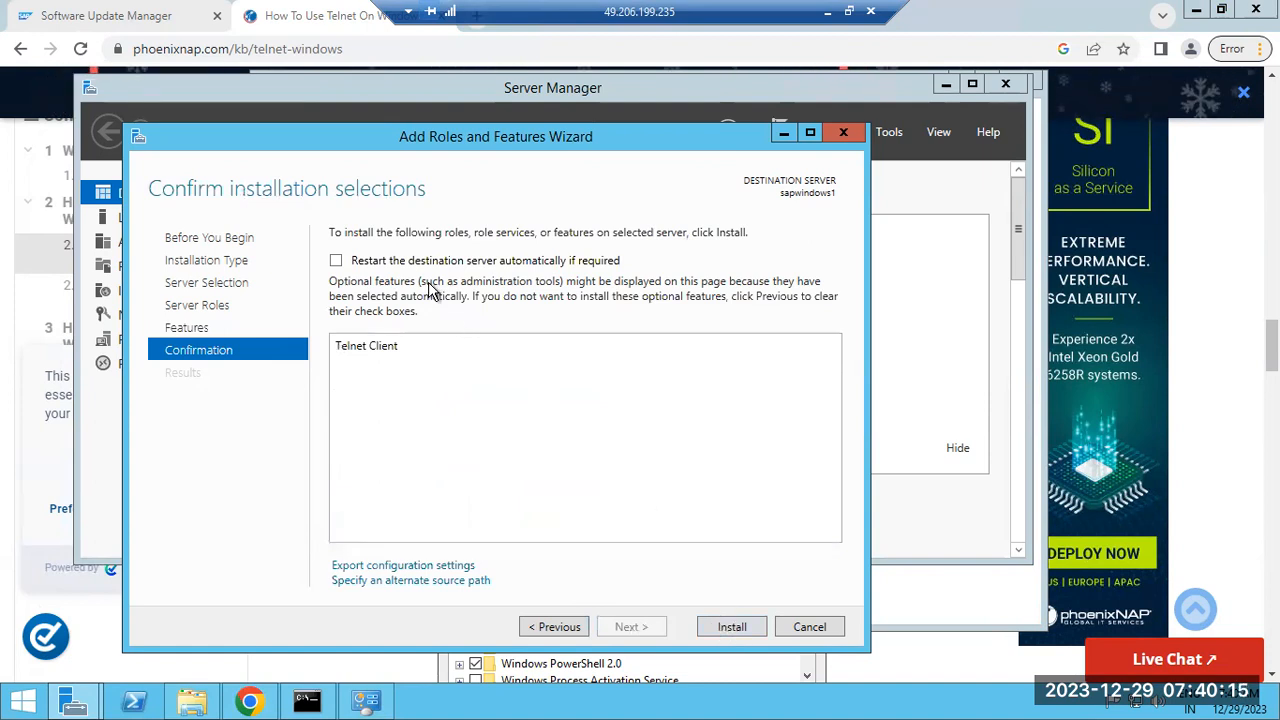
{"action": "left_click", "coordinate": [734, 630]}
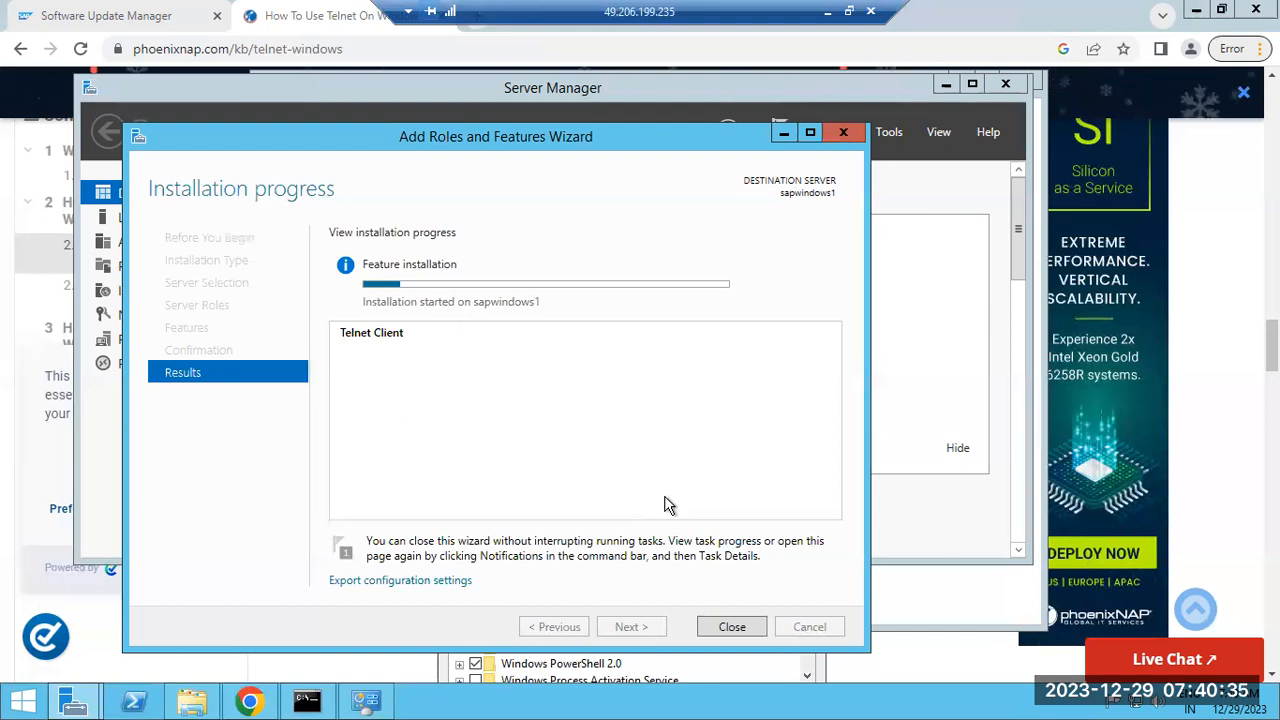
{"action": "left_click", "coordinate": [249, 700]}
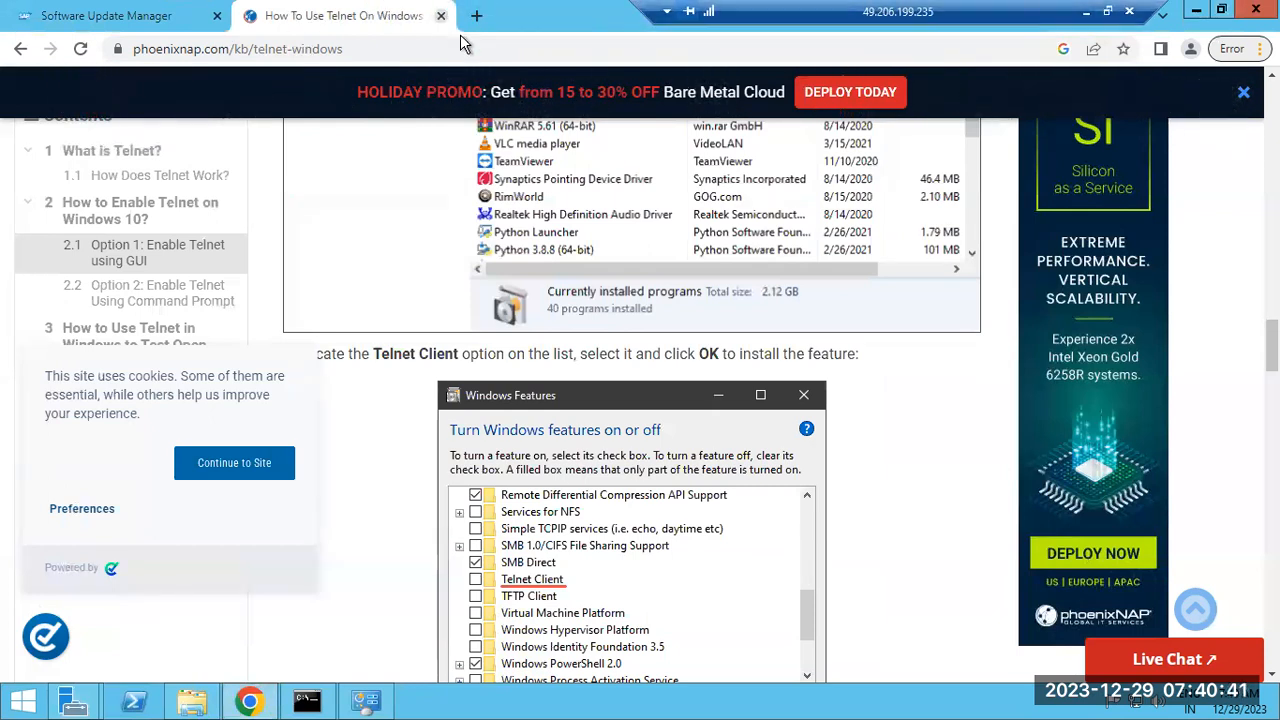
{"action": "left_click", "coordinate": [441, 16]}
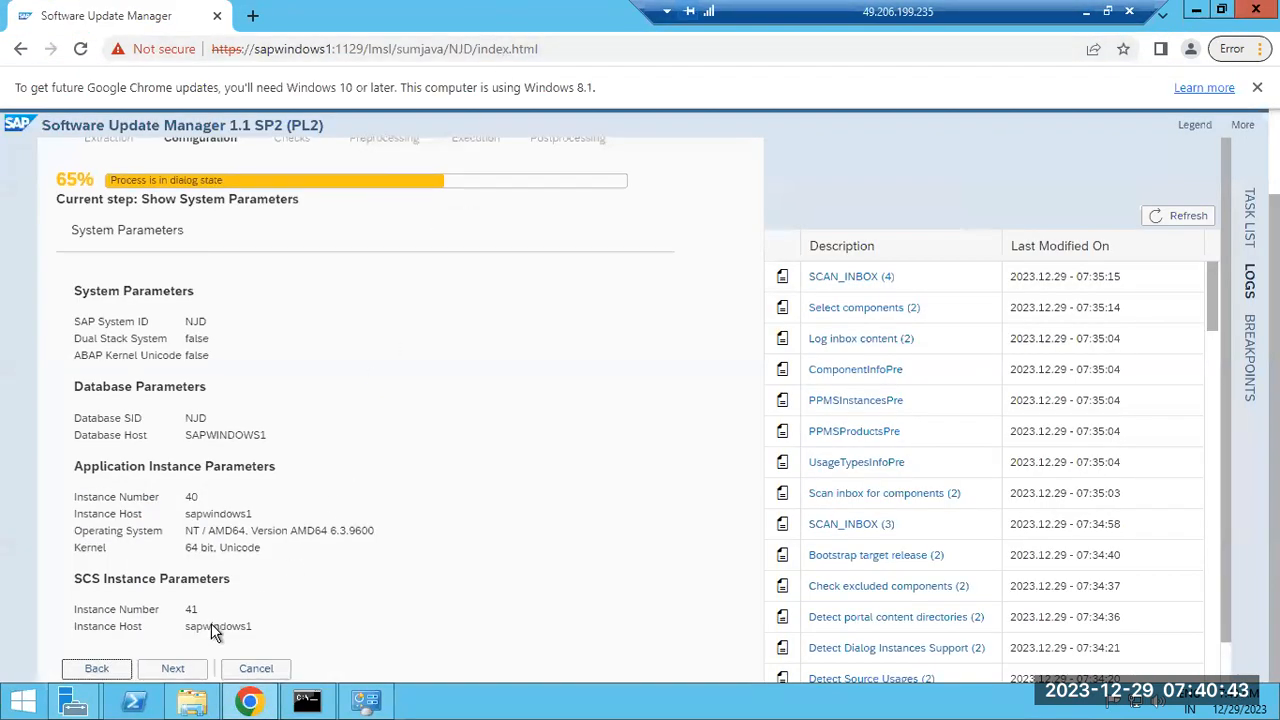
Advance SUM past System Parameters and the UME warning, closing Control Panel and the finished install wizard
{"action": "left_click", "coordinate": [173, 666]}
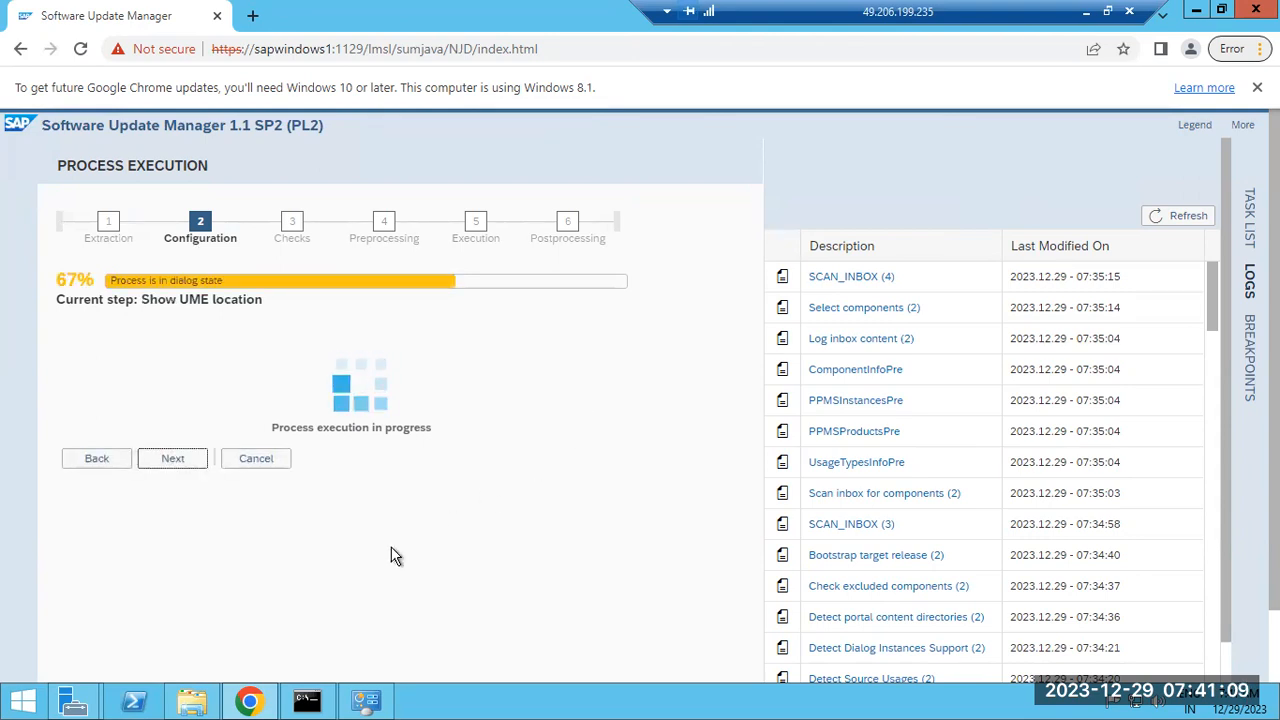
{"action": "left_click", "coordinate": [366, 700]}
{"action": "left_click", "coordinate": [1018, 80]}
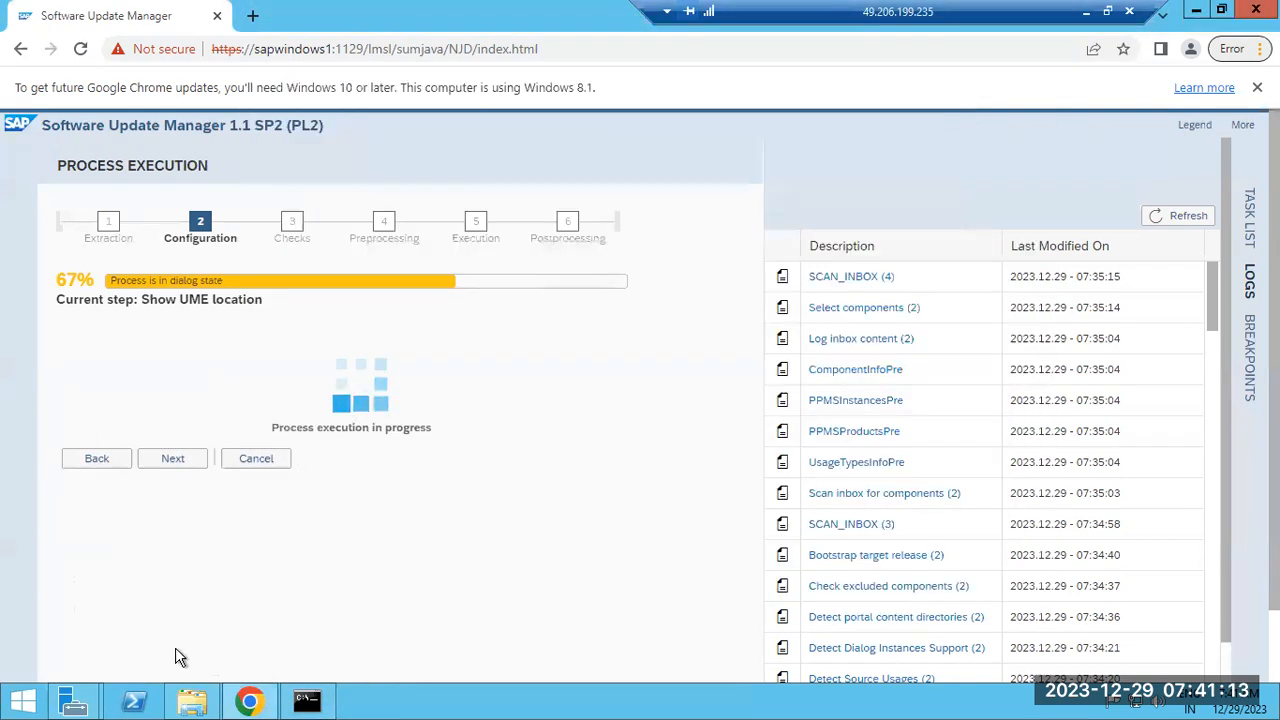
{"action": "left_click", "coordinate": [76, 700]}
{"action": "left_click", "coordinate": [262, 598]}
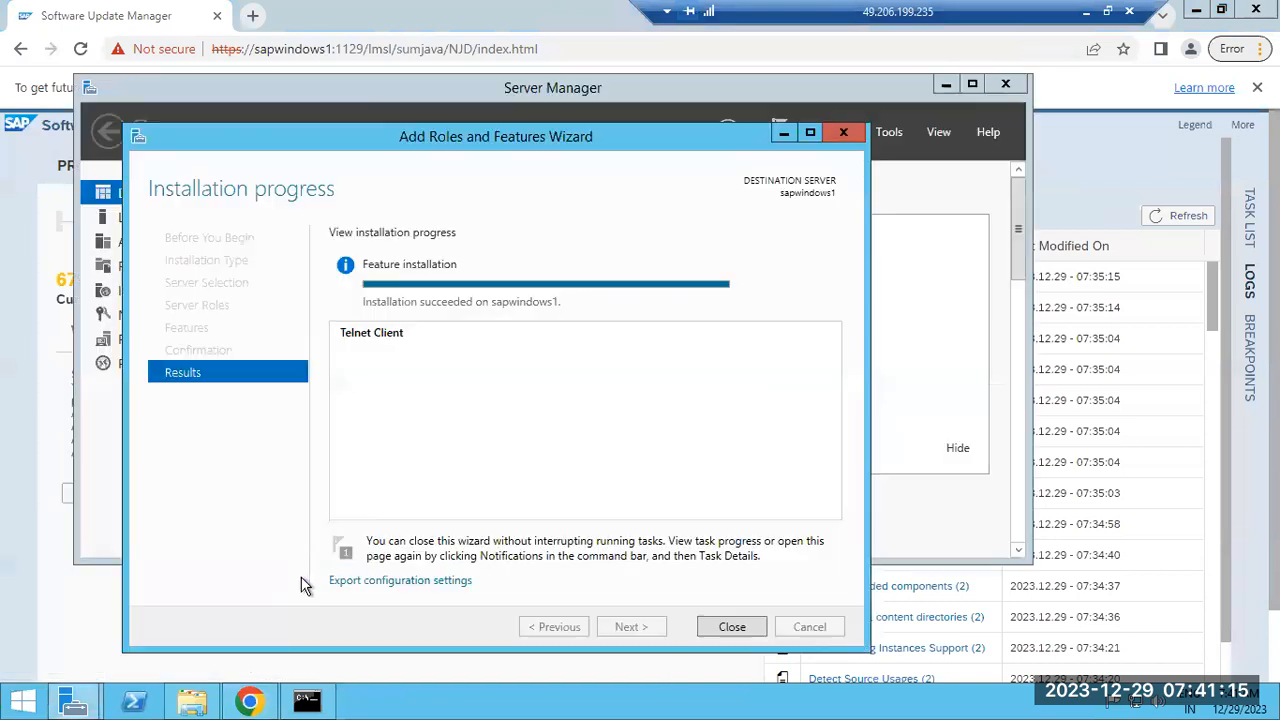
{"action": "left_click", "coordinate": [730, 627]}
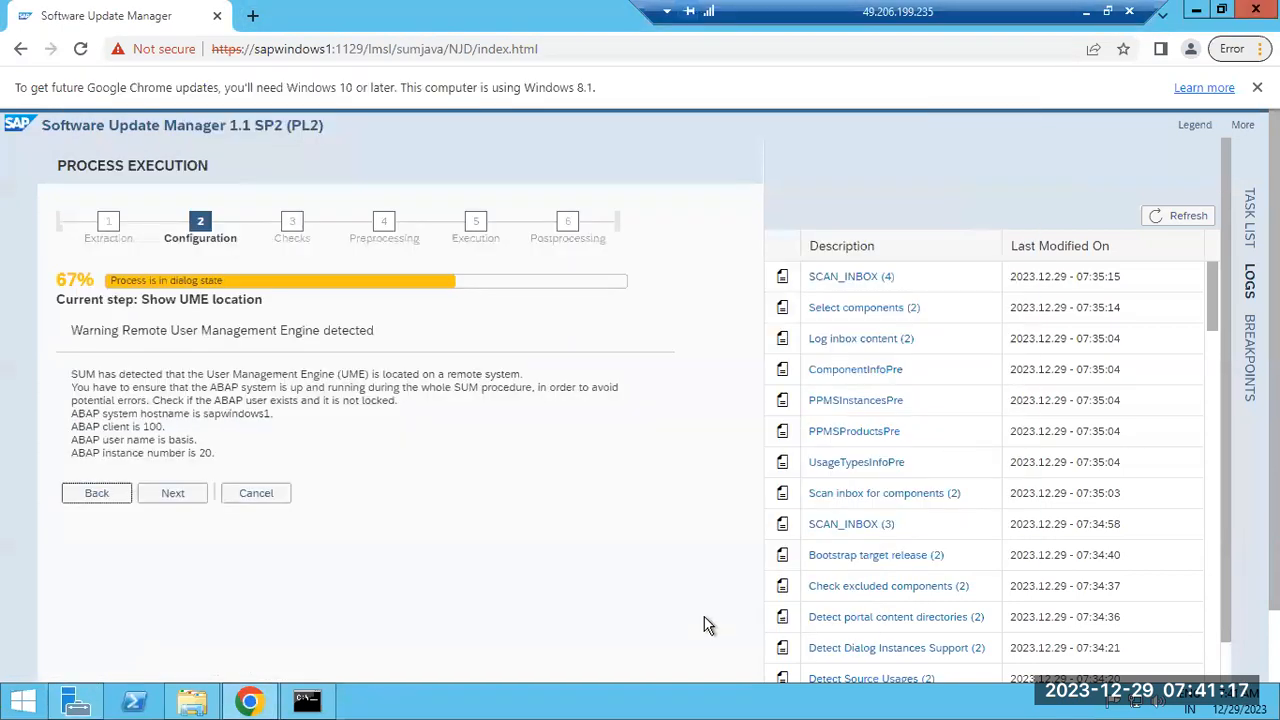
{"action": "left_click", "coordinate": [173, 495]}
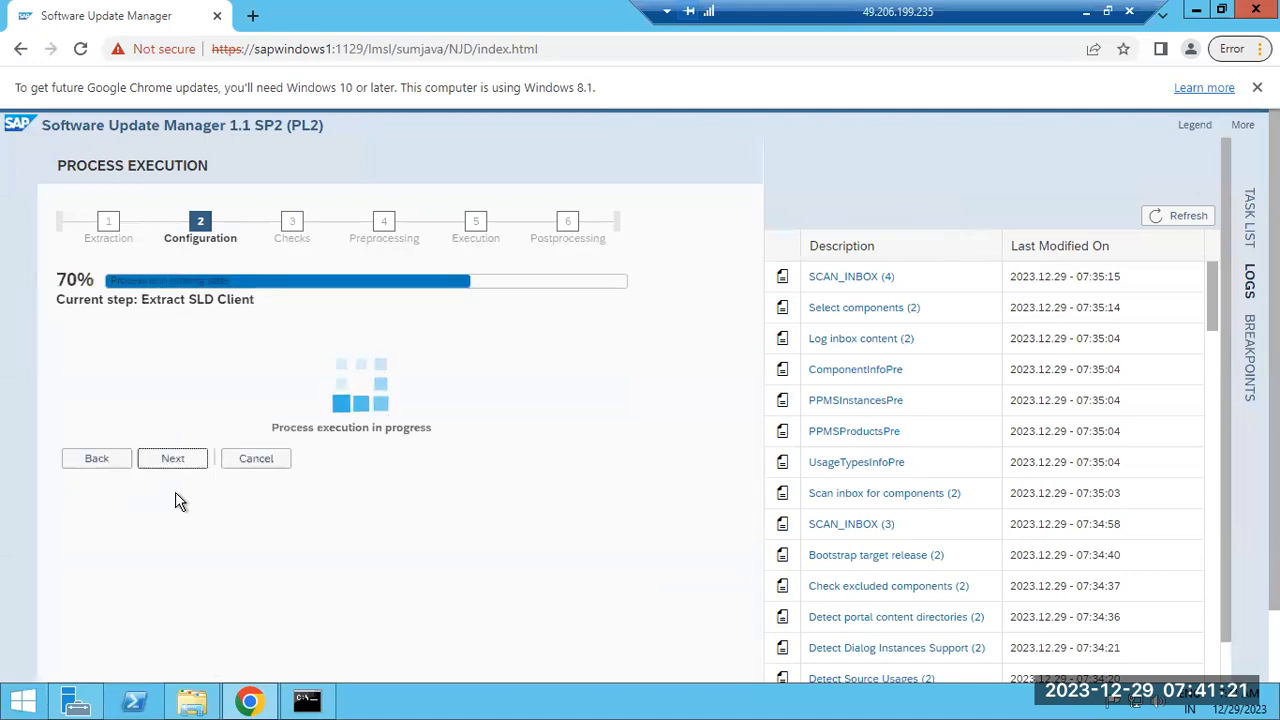
{"action": "left_click", "coordinate": [333, 702]}
Replace the non-elevated telnet window with an administrator Command Prompt found via a cmd search
{"action": "type", "text": "telnet"}
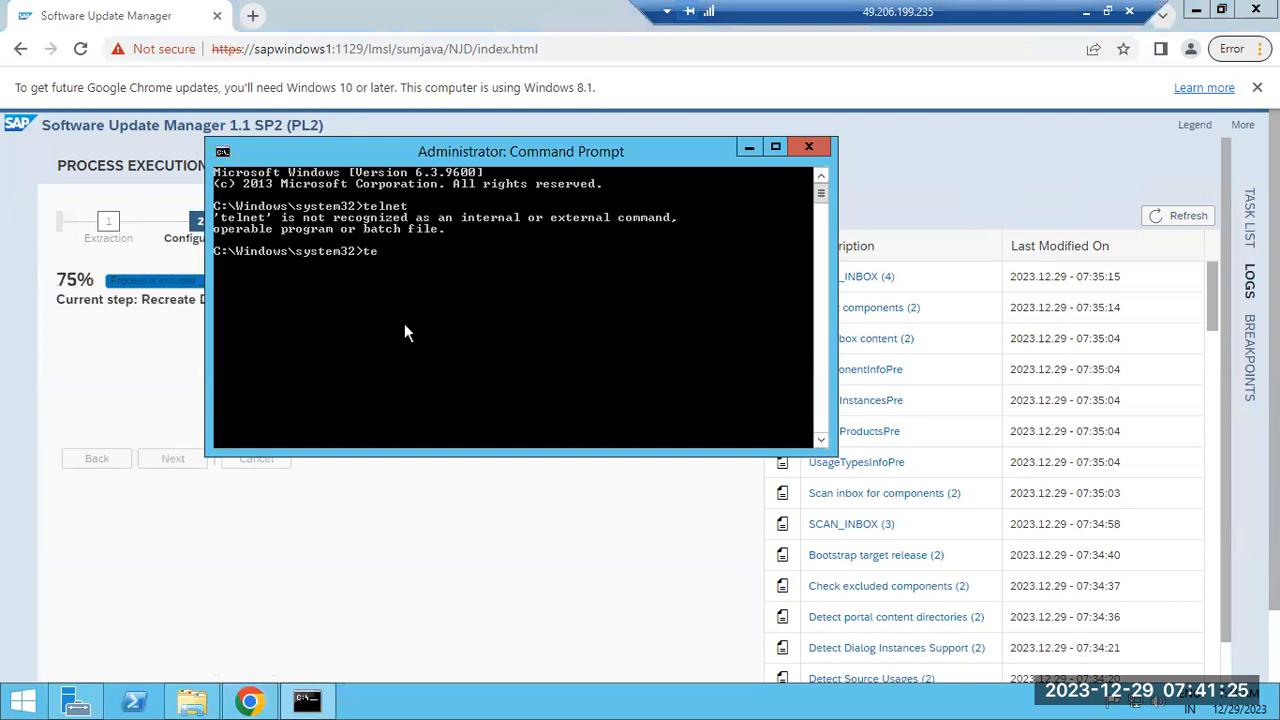
{"action": "key", "text": "Return"}
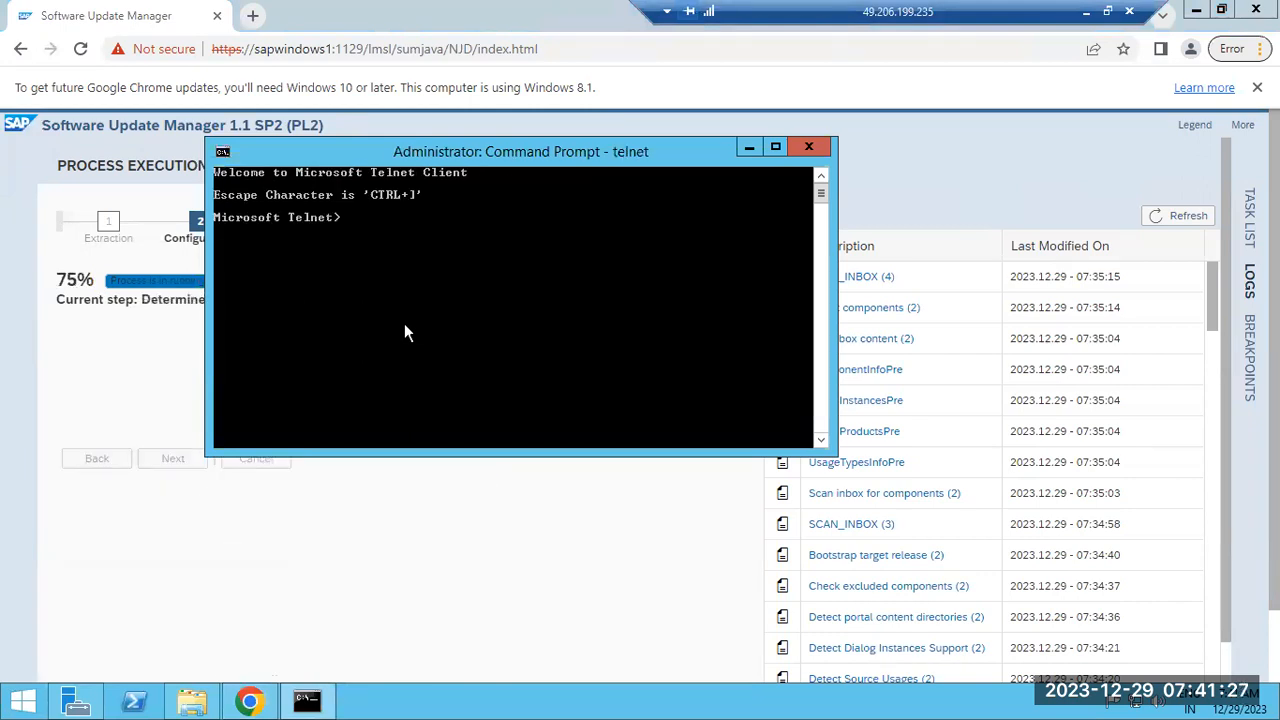
{"action": "left_click", "coordinate": [806, 149]}
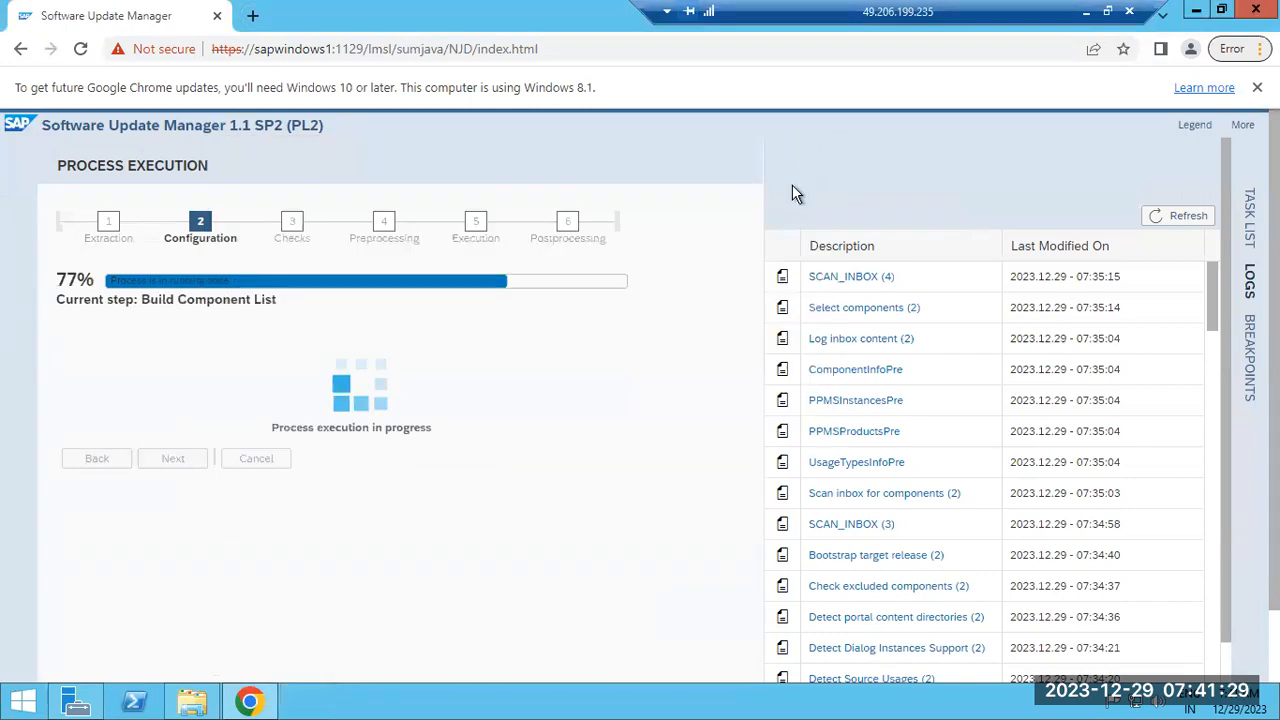
{"action": "left_click", "coordinate": [38, 704]}
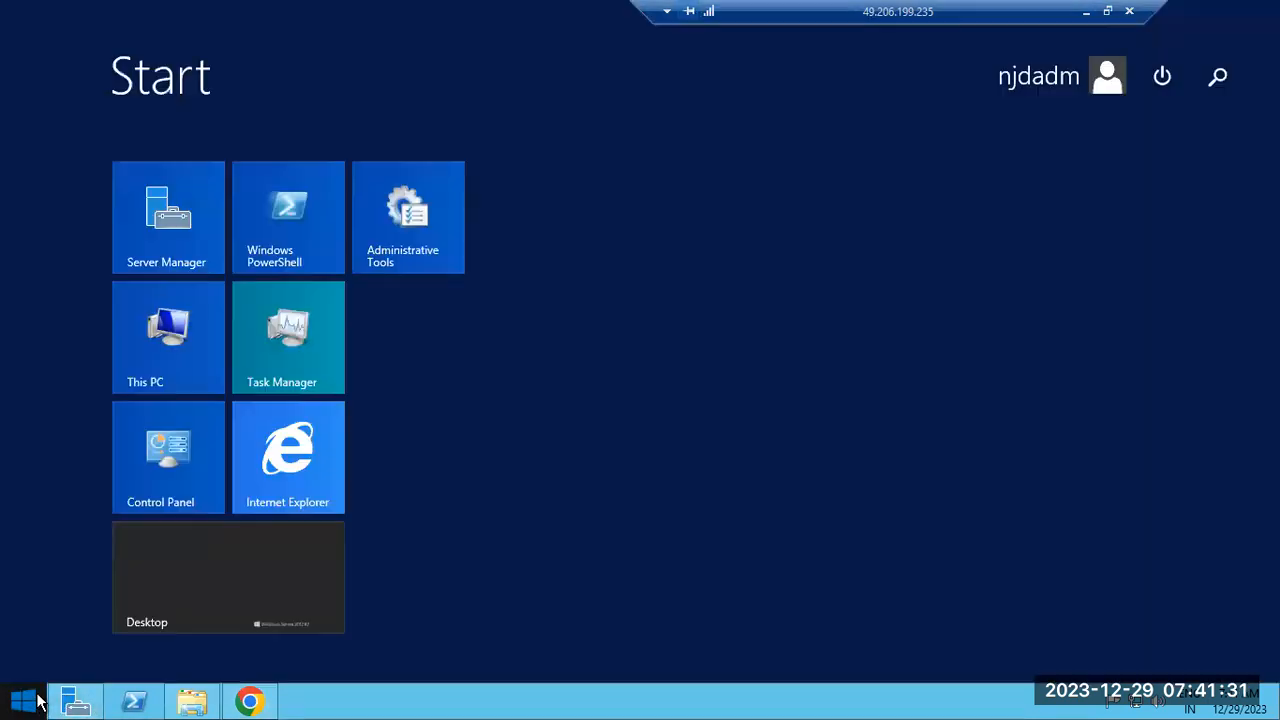
{"action": "left_click", "coordinate": [1232, 64]}
{"action": "type", "text": "cmd"}
{"action": "right_click", "coordinate": [1012, 196]}
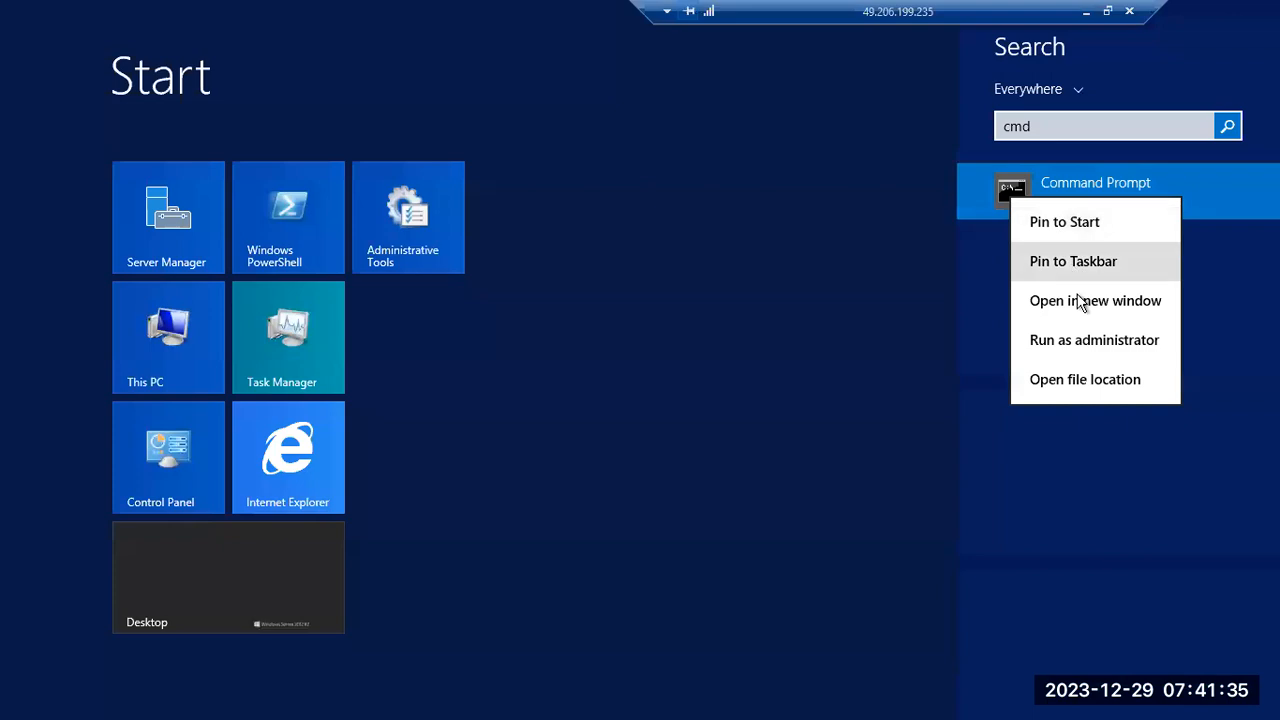
{"action": "left_click", "coordinate": [1090, 343]}
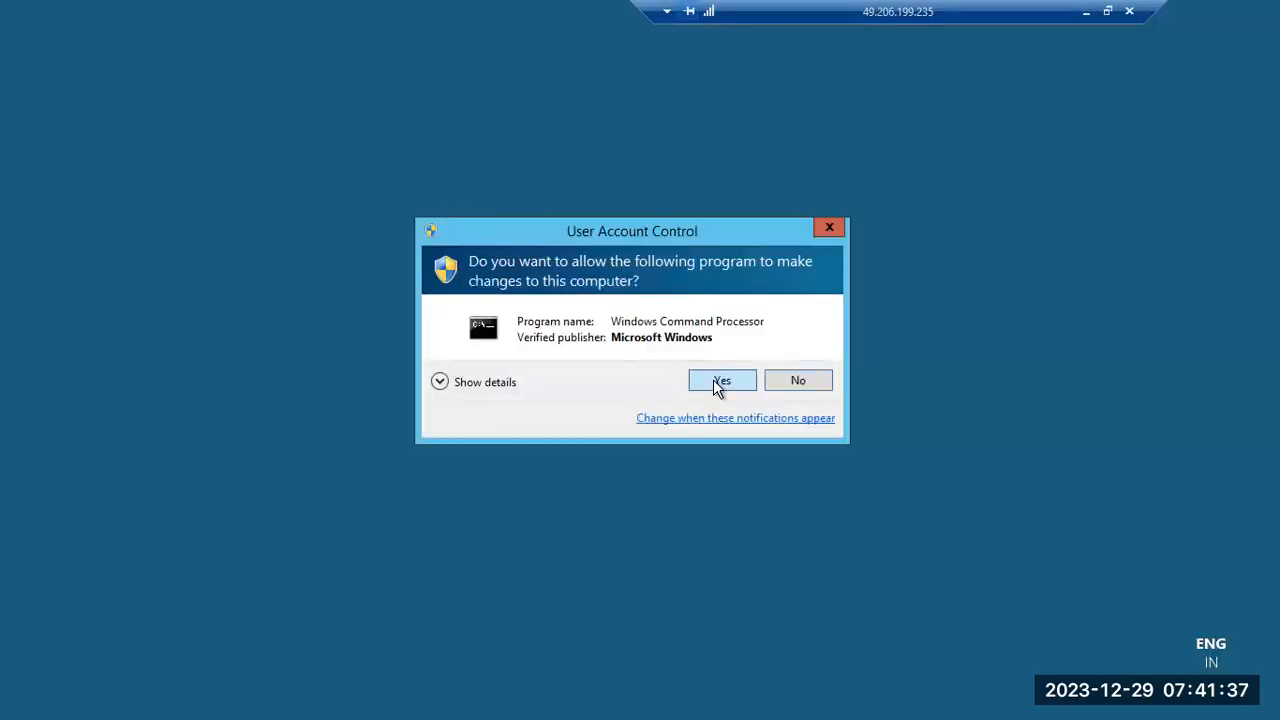
{"action": "left_click", "coordinate": [720, 382]}
{"action": "left_click_drag", "start_coordinate": [379, 109], "coordinate": [530, 259]}
Connect with 'telnet localhost 54008' and log in to Java Telnet Administration as Administrator
{"action": "type", "text": "telnett"}
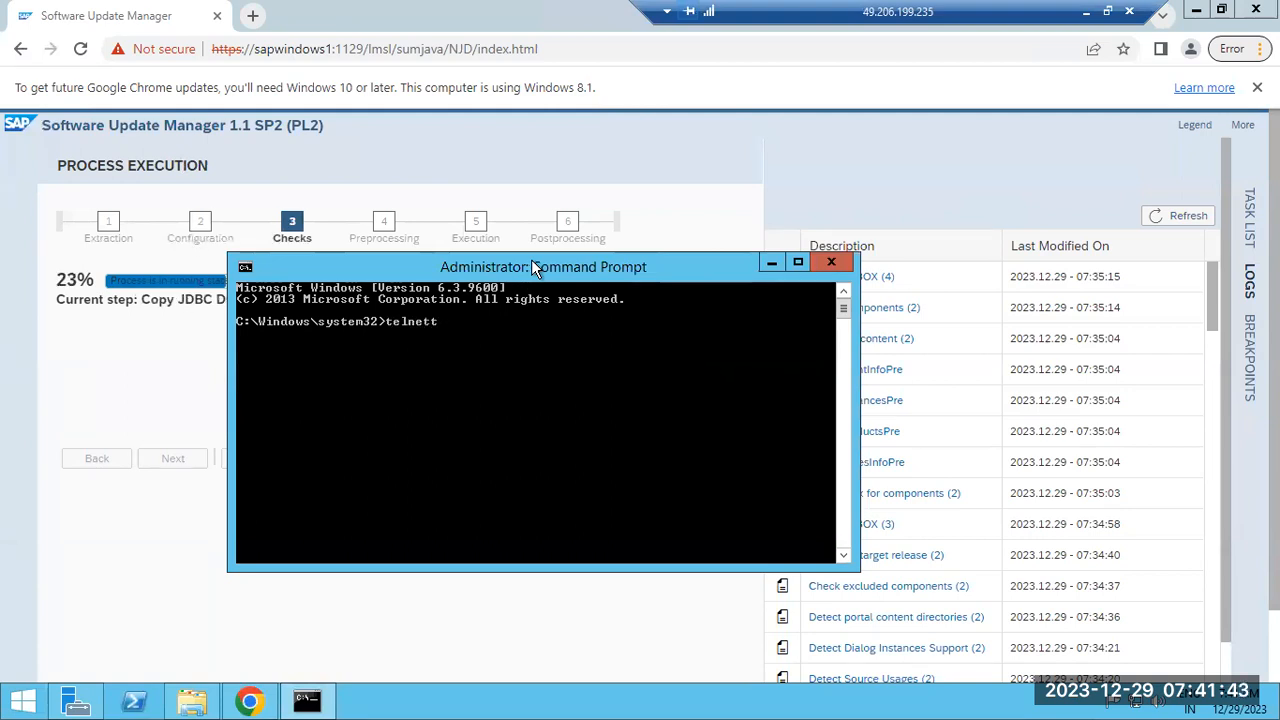
{"action": "key", "text": "BackSpace"}
{"action": "type", "text": "localhost"}
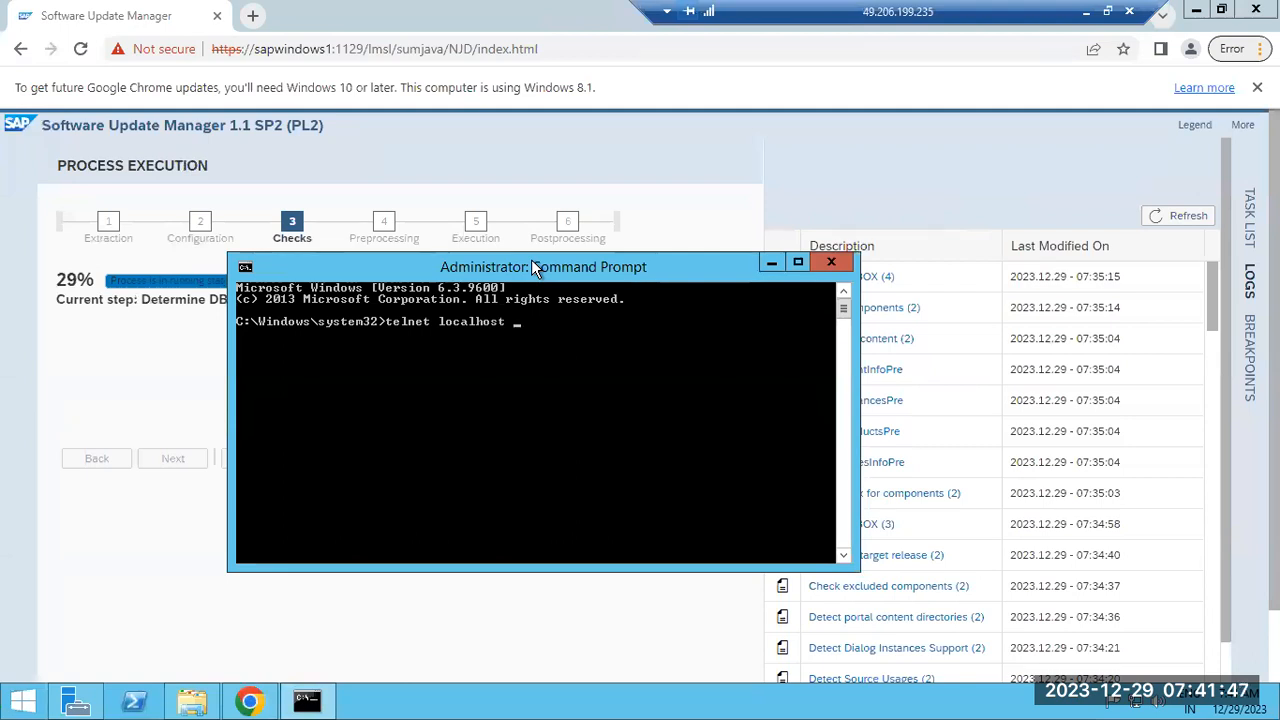
{"action": "type", "text": " 54008"}
{"action": "key", "text": "Return"}
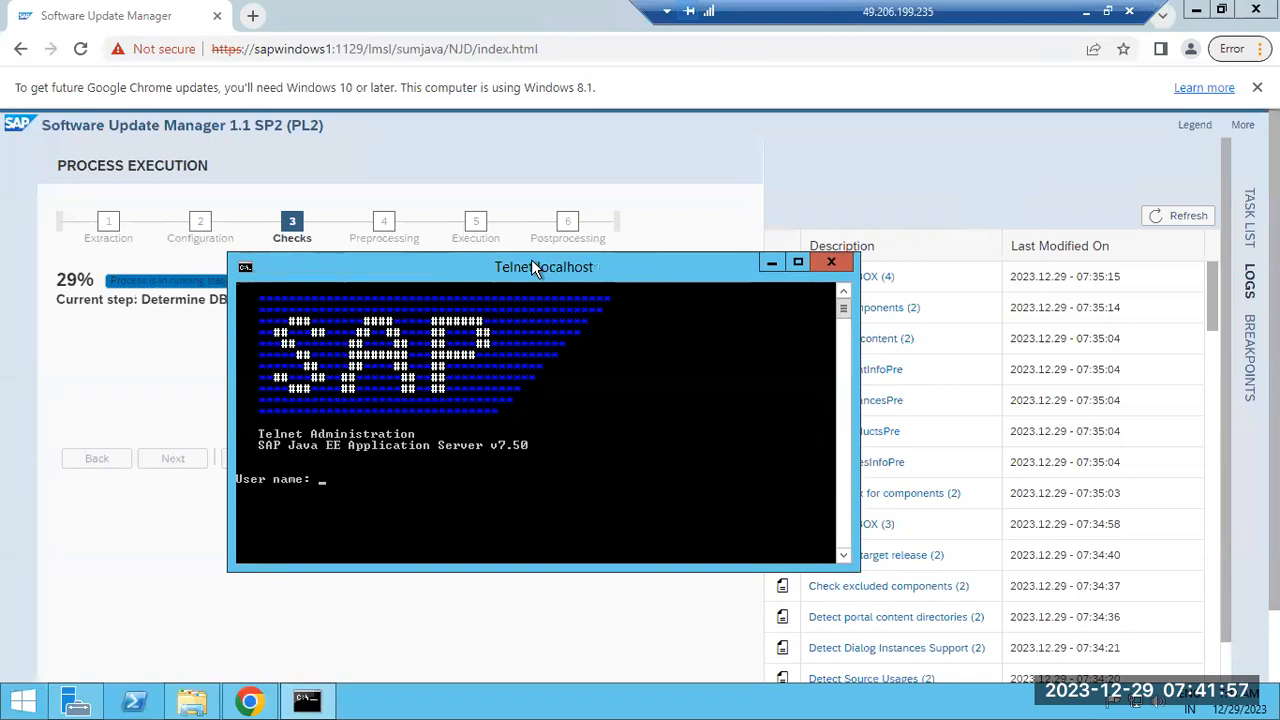
{"action": "type", "text": "Administrator"}
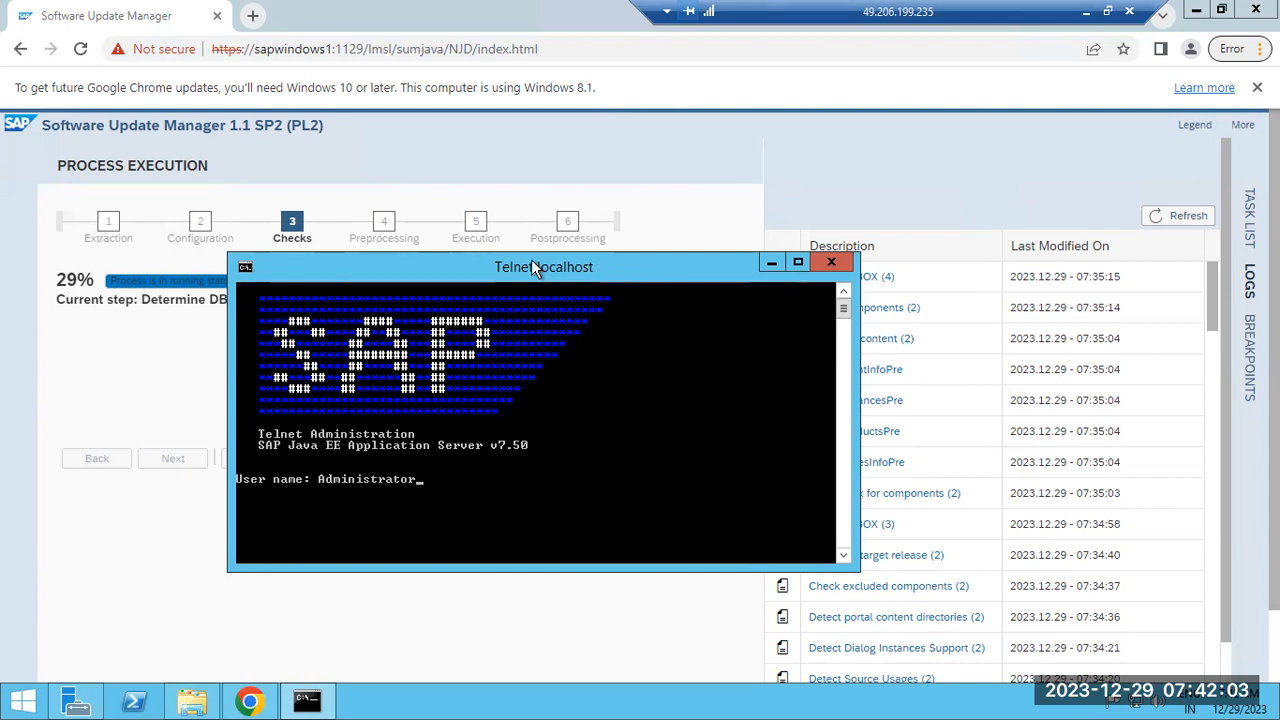
{"action": "key", "text": "Return"}
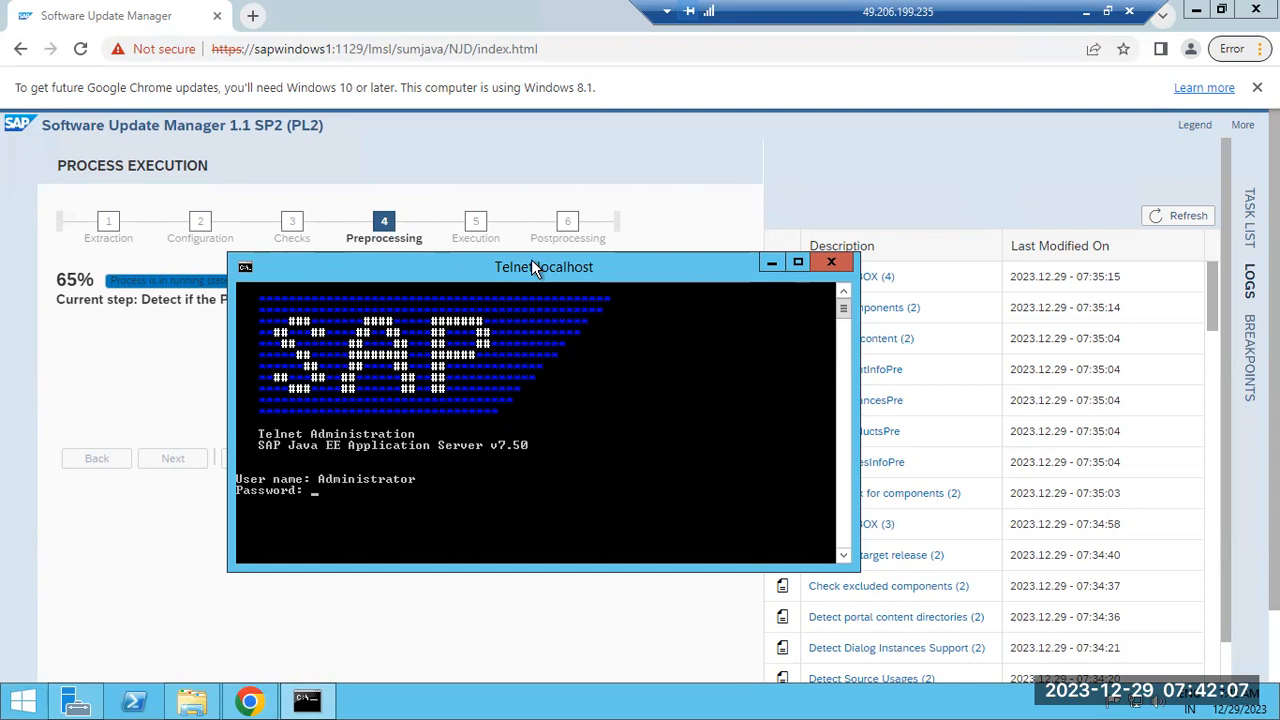
{"action": "key", "text": "Return"}
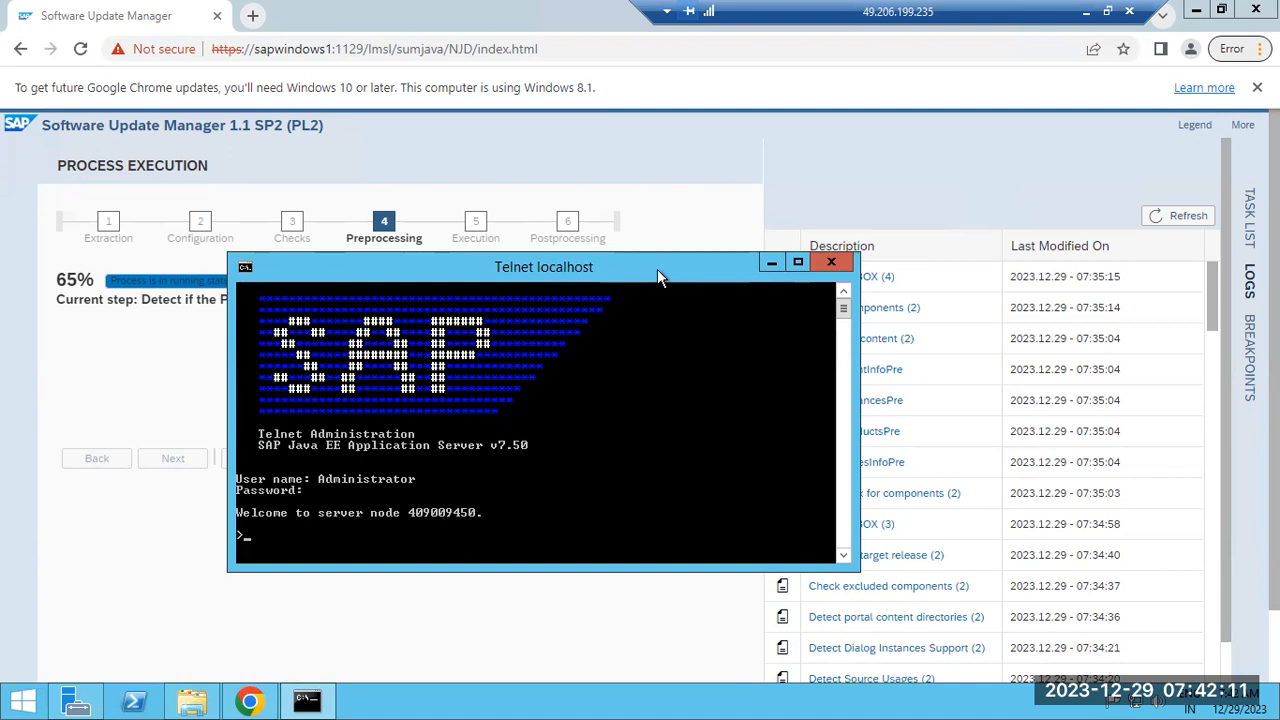
{"action": "left_click", "coordinate": [893, 164]}
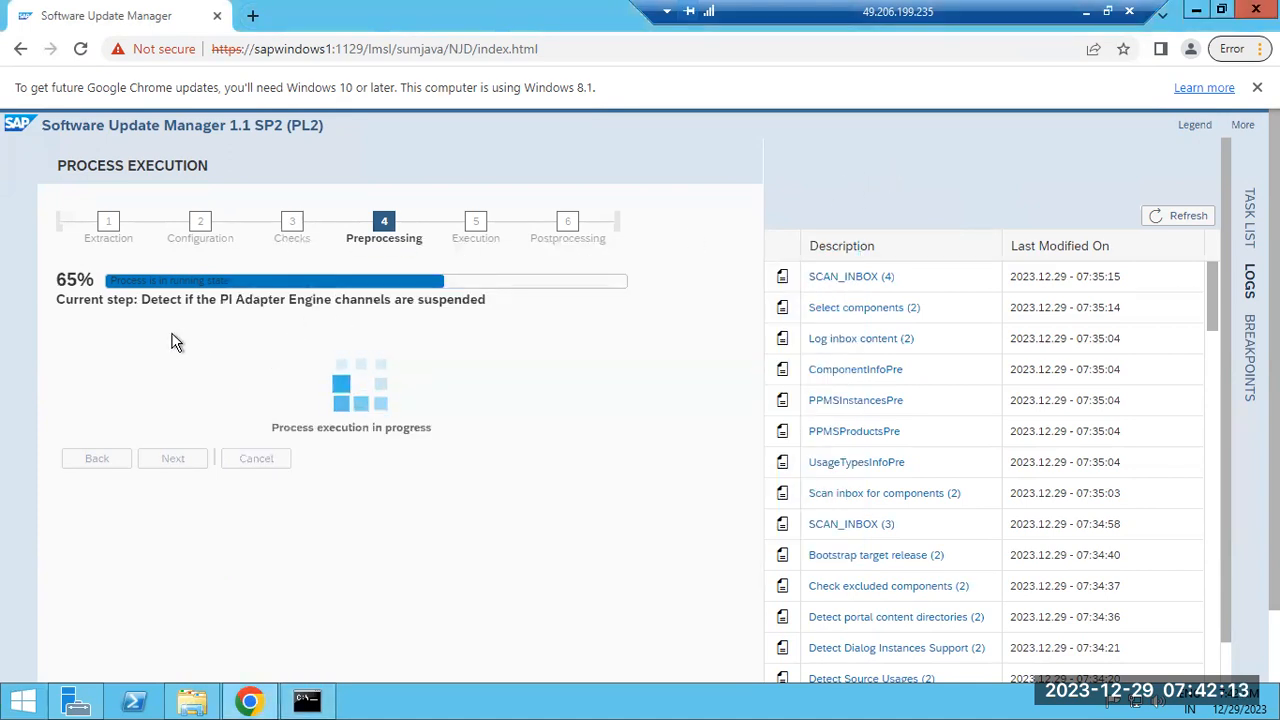
{"action": "left_click", "coordinate": [307, 700]}
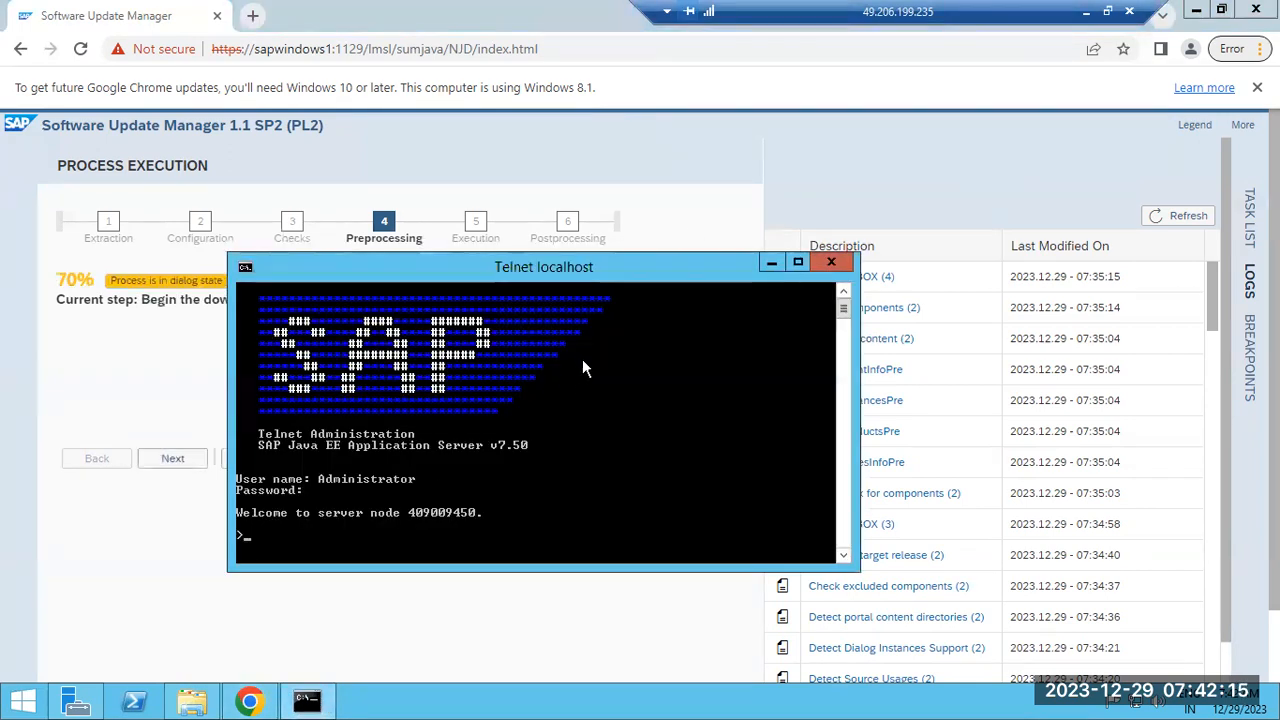
Confirm in SUM that all required backups were created, then minimize the Remote Desktop session
{"action": "left_click", "coordinate": [157, 571]}
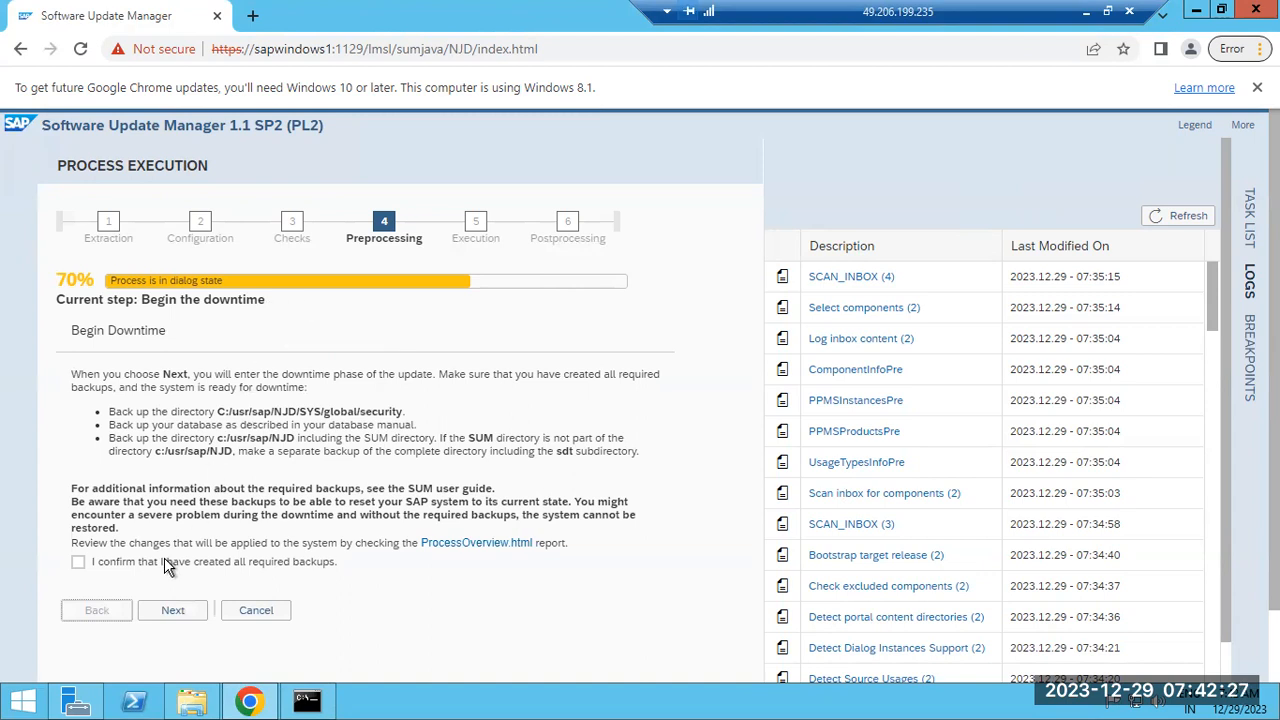
{"action": "left_click", "coordinate": [79, 564]}
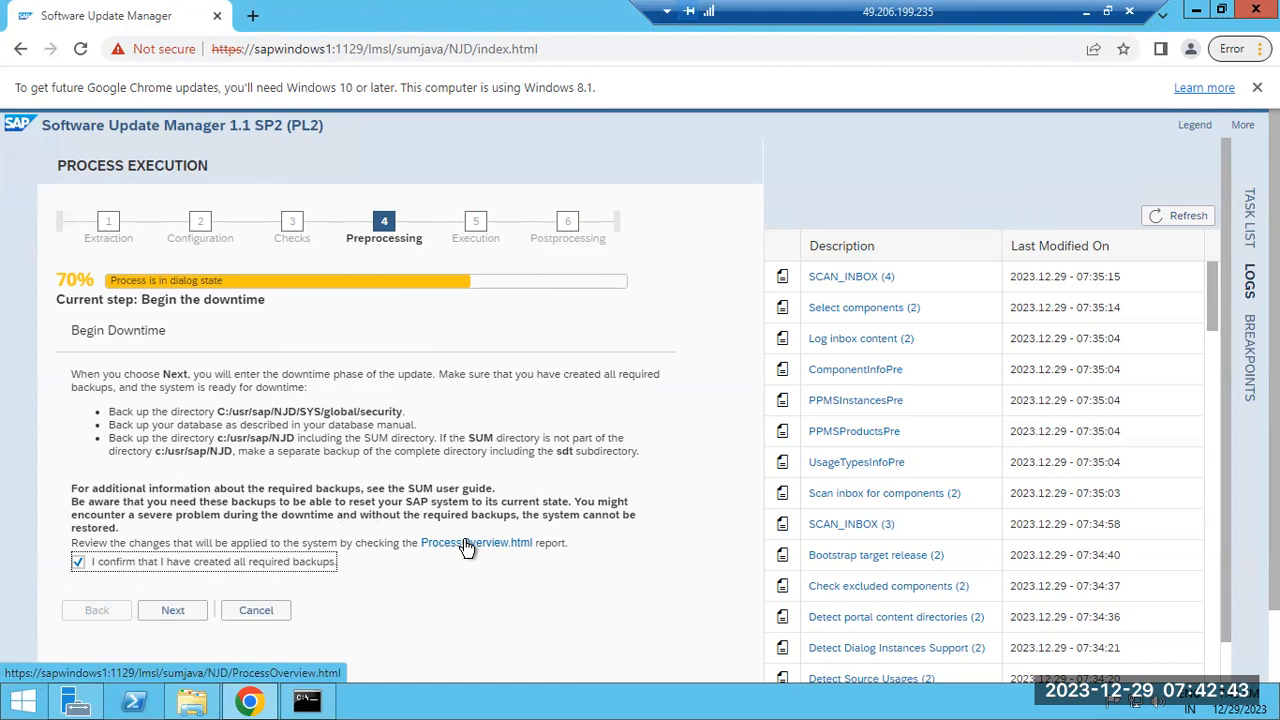
{"action": "left_click", "coordinate": [1082, 13]}
Bring back the remote SUM session and confirm the Begin Downtime page with Next
{"action": "mouse_move", "coordinate": [615, 690]}
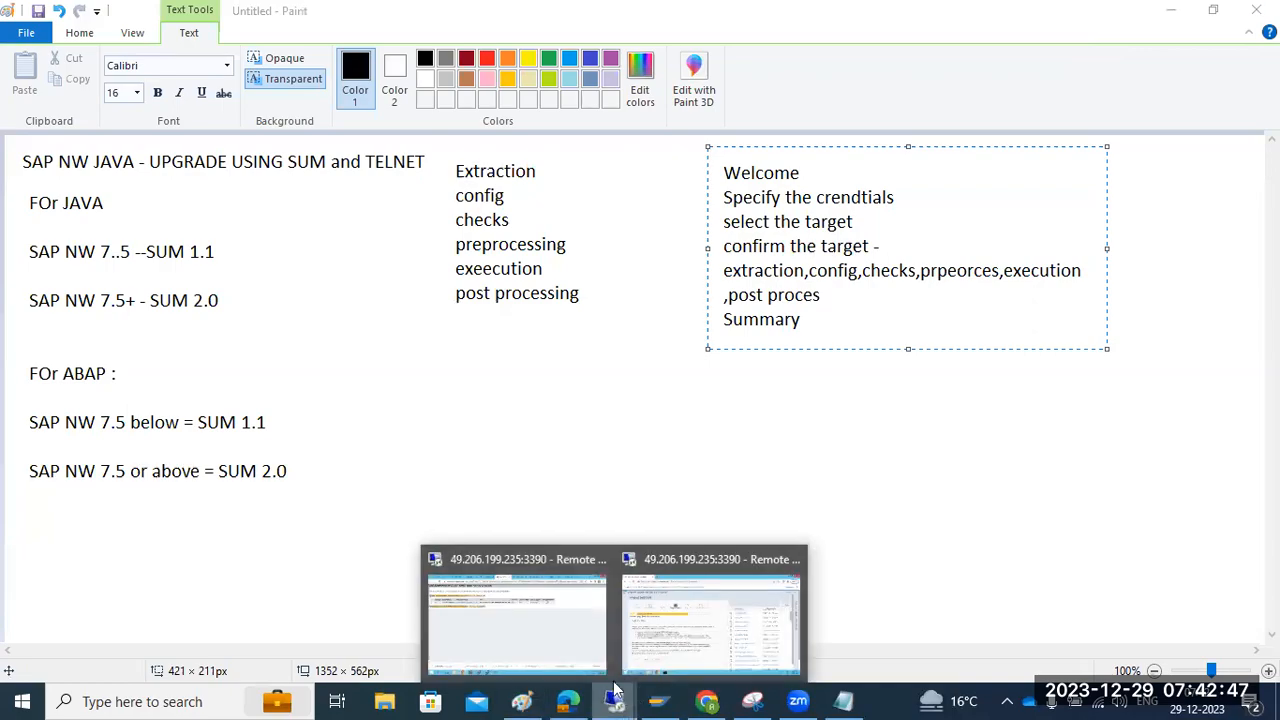
{"action": "left_click", "coordinate": [551, 621]}
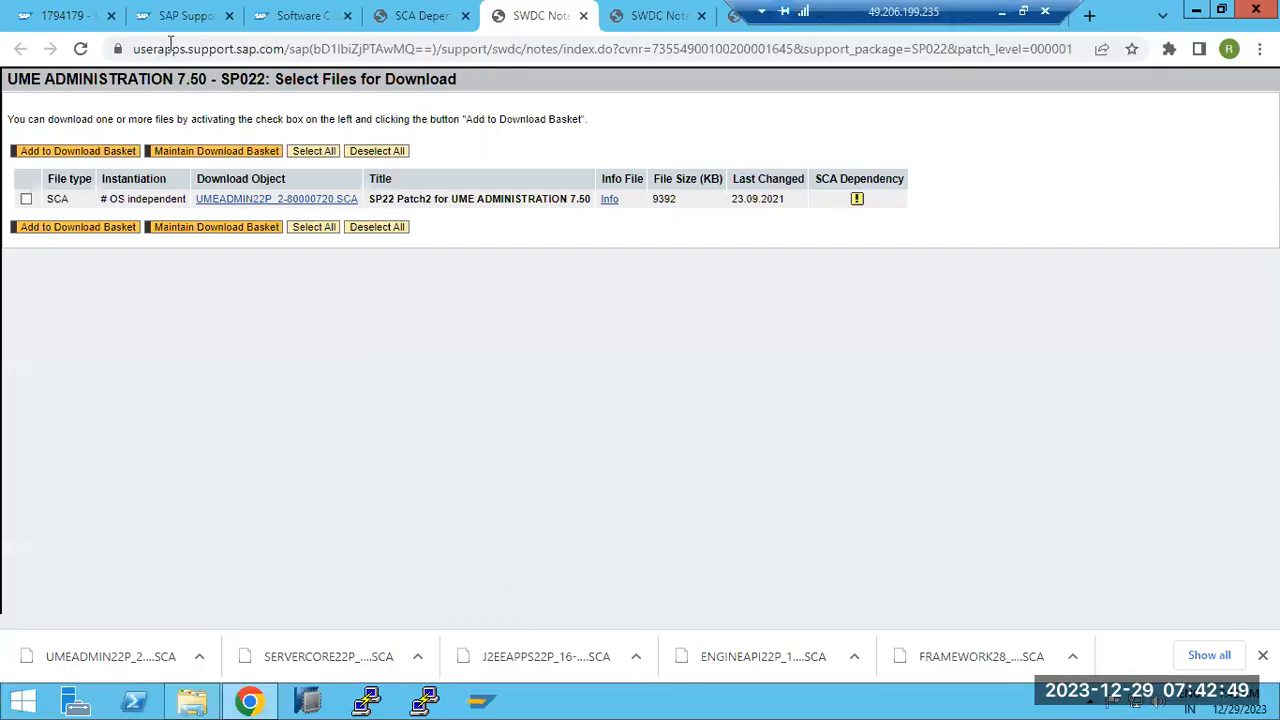
{"action": "left_click", "coordinate": [288, 17]}
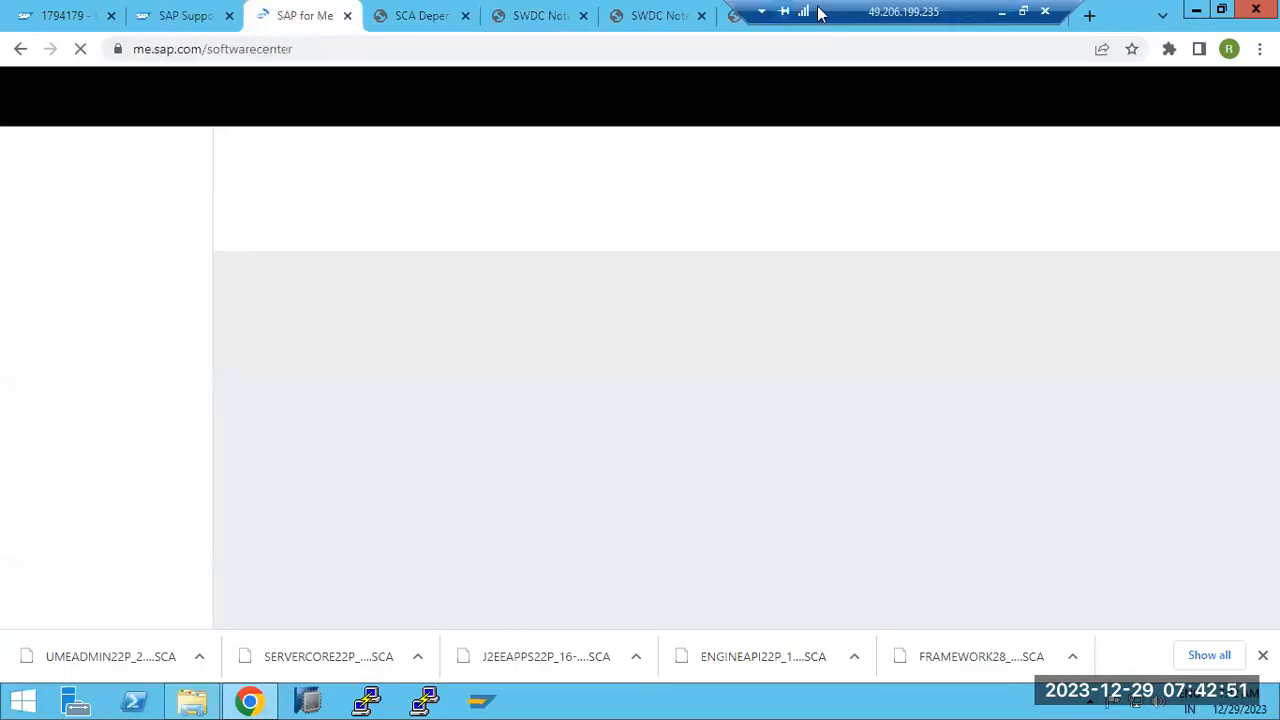
{"action": "left_click", "coordinate": [1001, 12]}
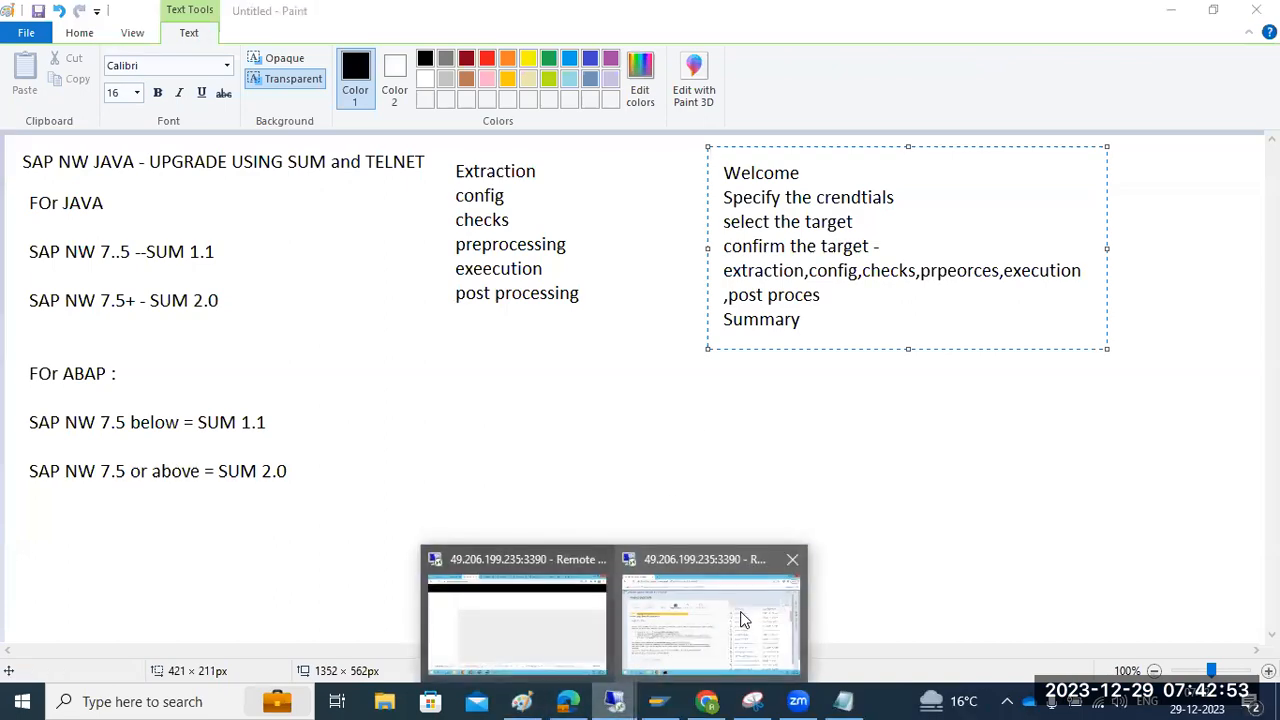
{"action": "left_click", "coordinate": [740, 615]}
{"action": "left_click", "coordinate": [171, 612]}
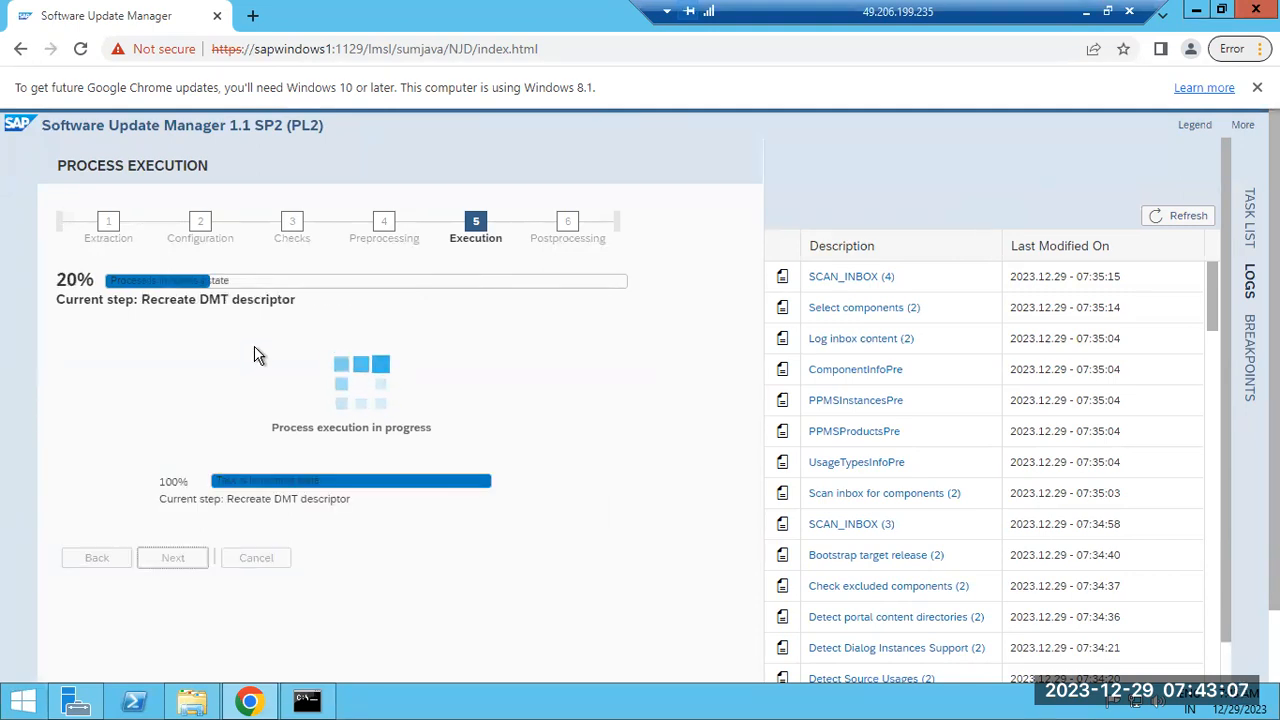
Refresh the SUM update logs and bring the telnet console to the front
{"action": "left_click_drag", "start_coordinate": [200, 301], "coordinate": [214, 300]}
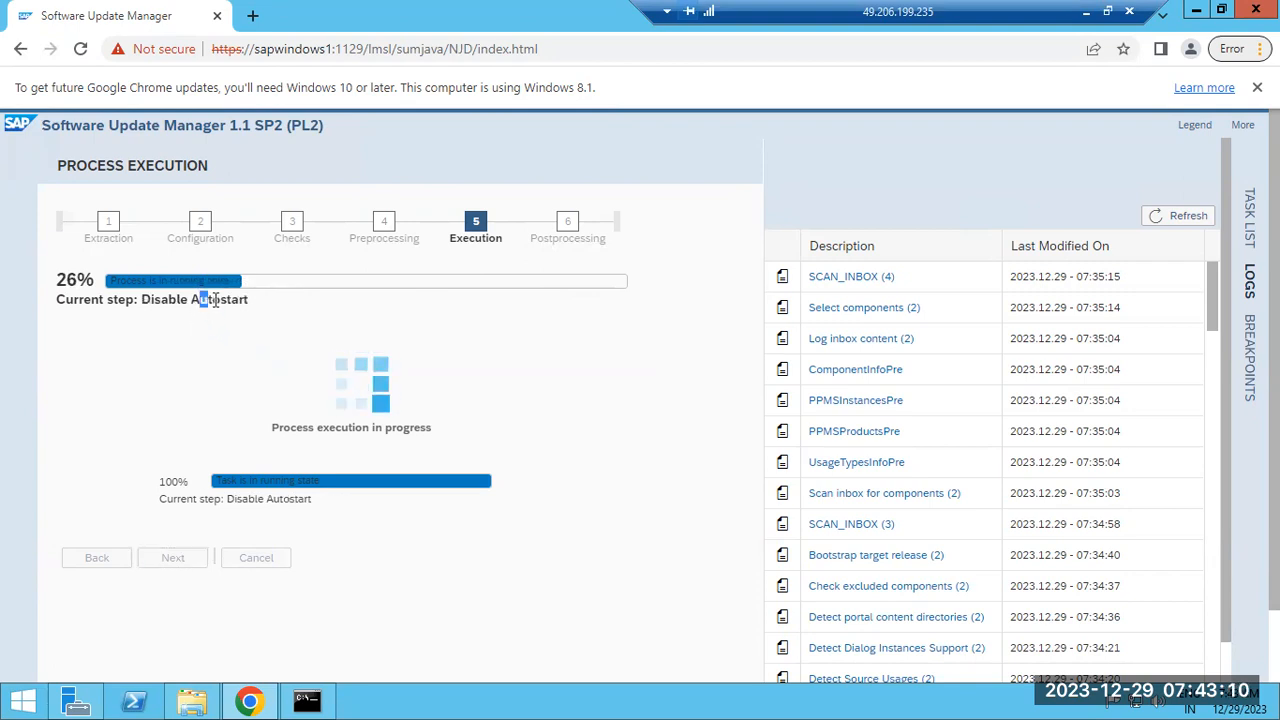
{"action": "left_click", "coordinate": [1157, 224]}
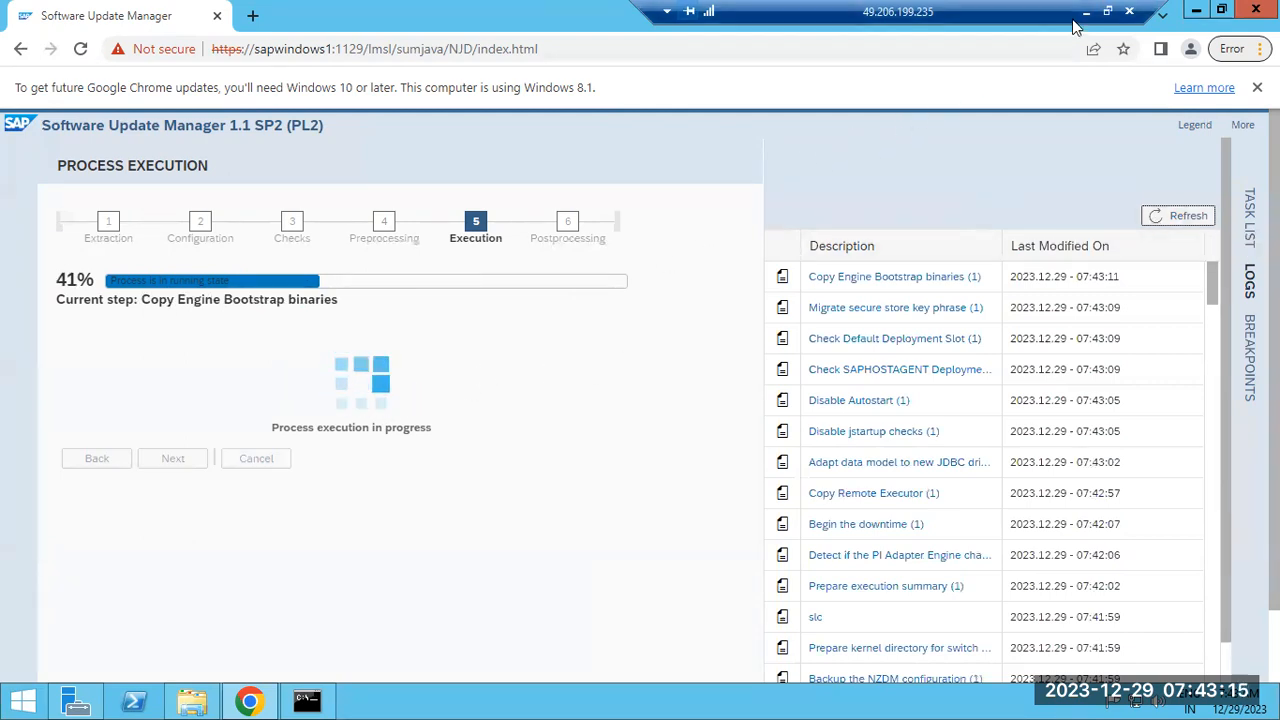
{"action": "left_click", "coordinate": [315, 700]}
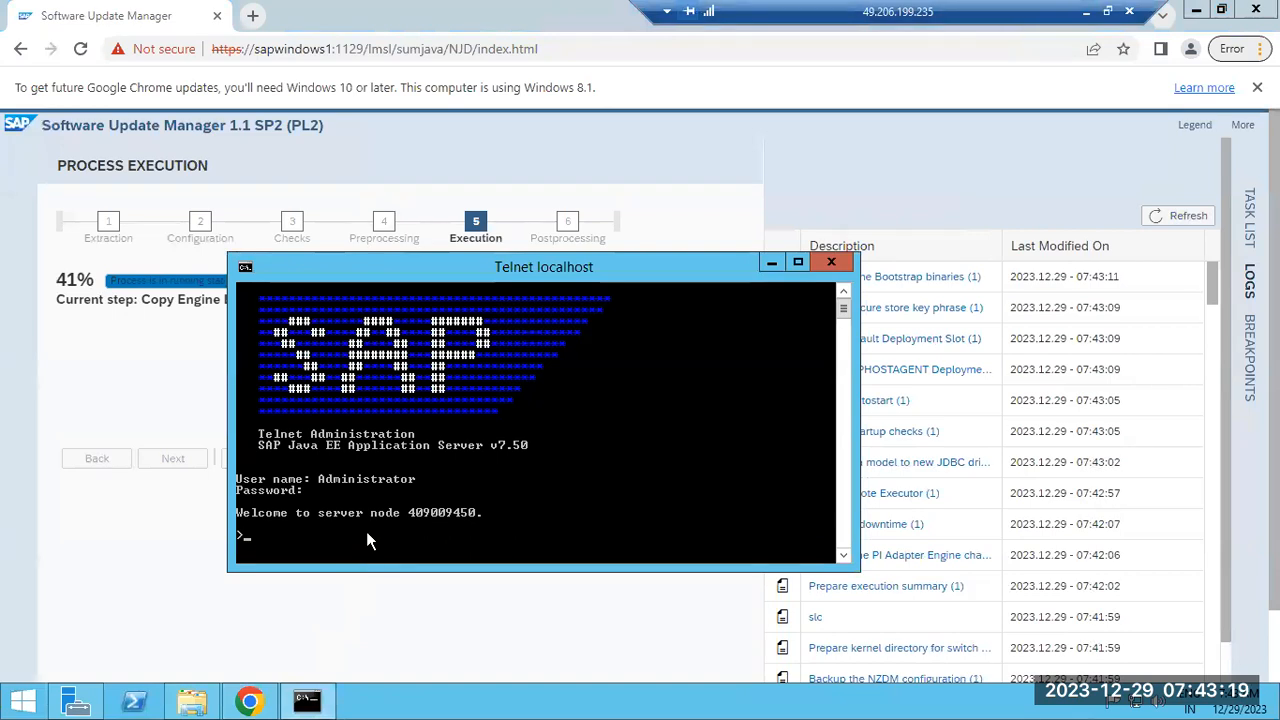
{"action": "left_click_drag", "start_coordinate": [490, 264], "coordinate": [643, 90]}
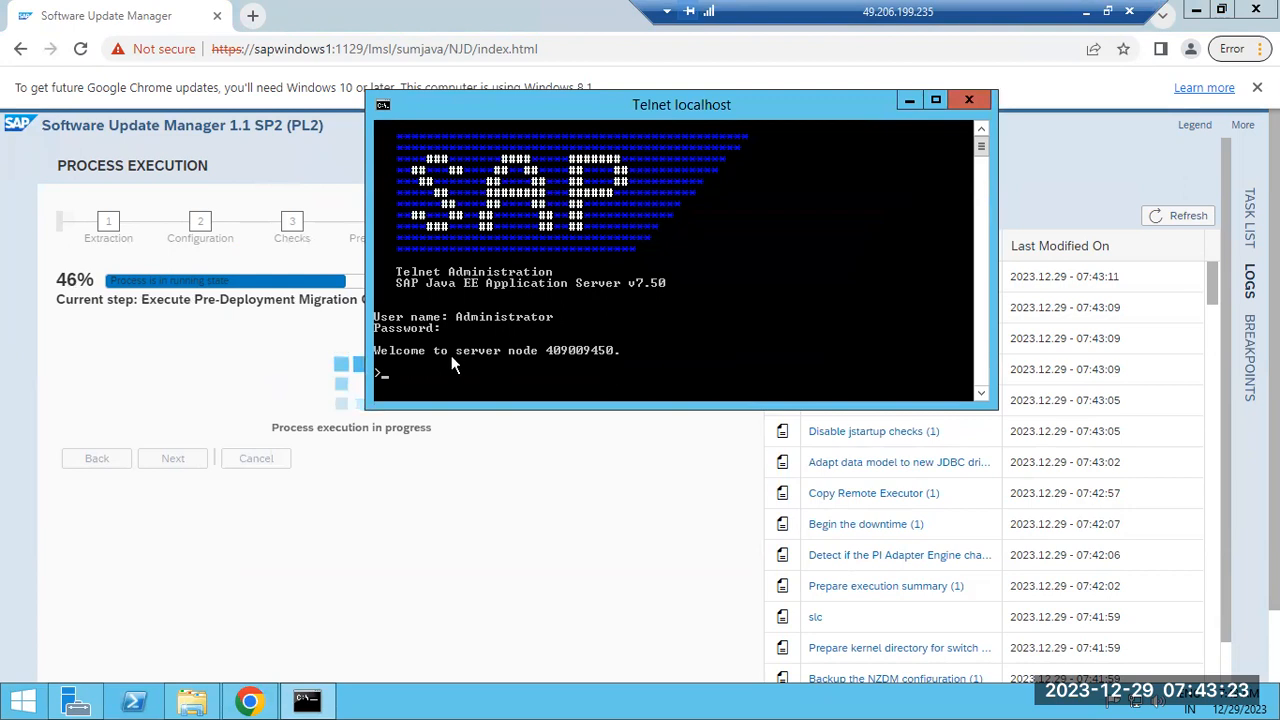
Submit 'add deploy' in the telnet console and type 'deploy all'
{"action": "type", "text": "add deploy"}
{"action": "key", "text": "Return"}
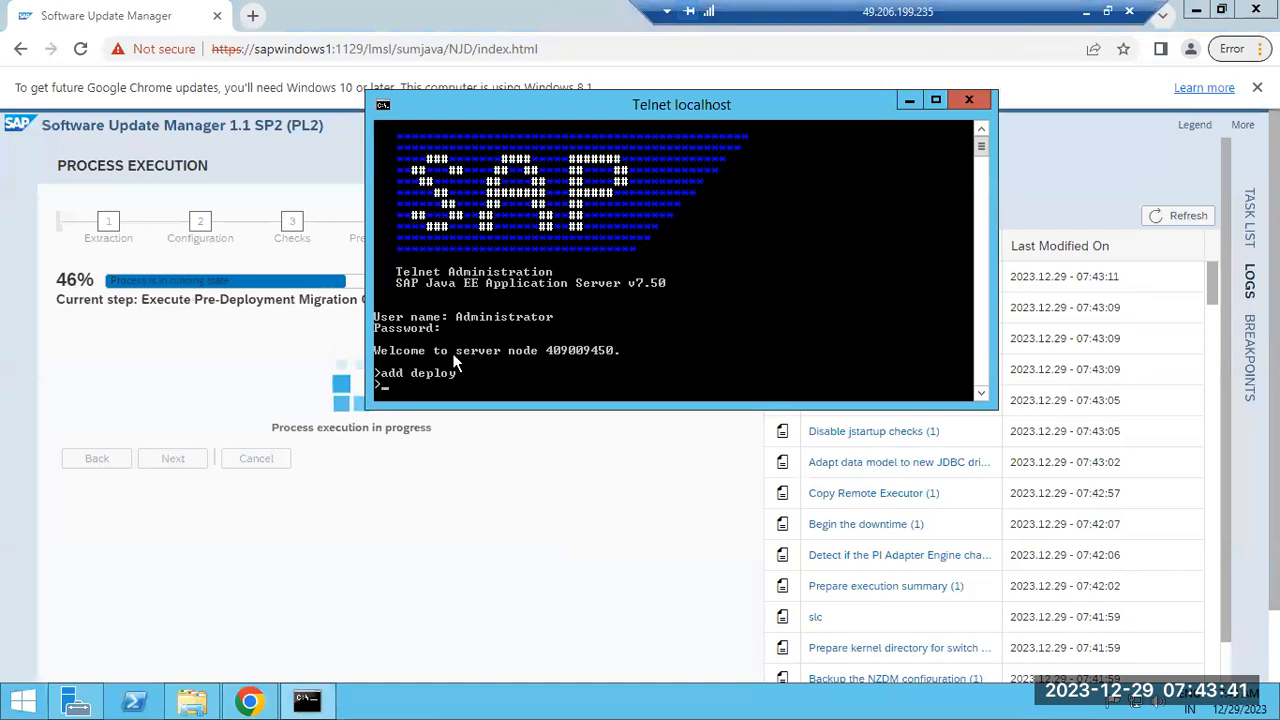
{"action": "type", "text": "de"}
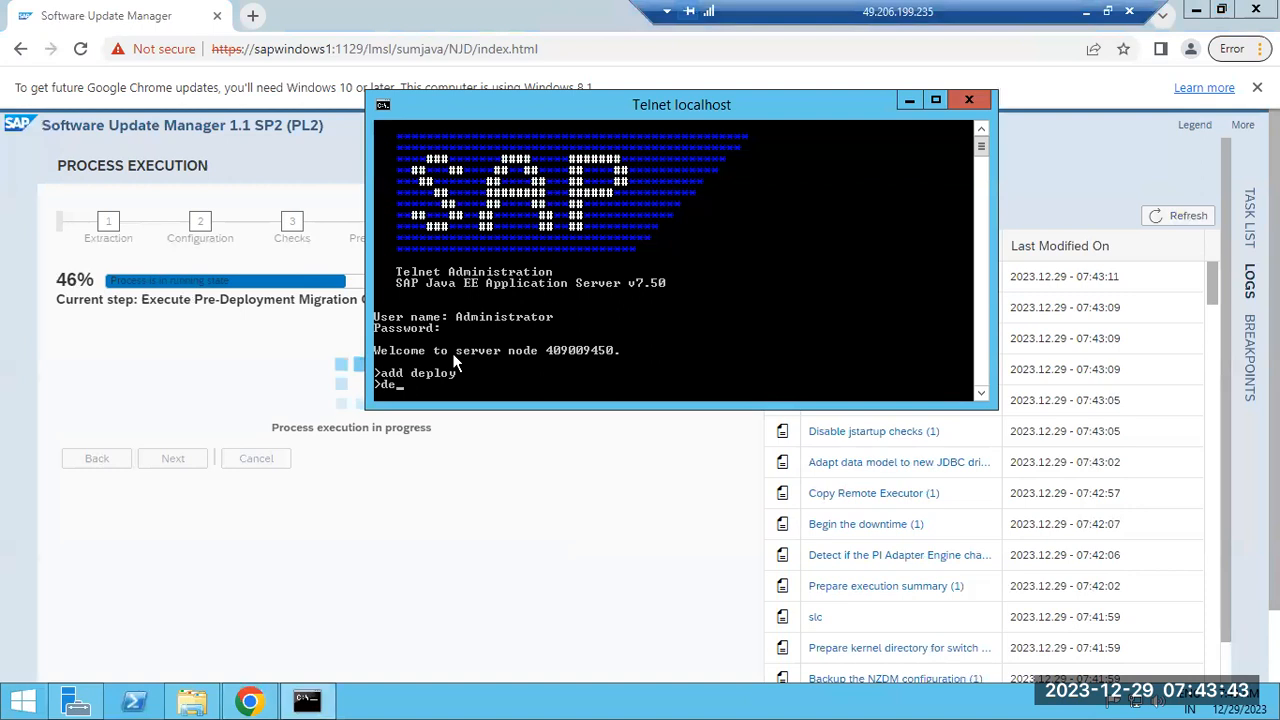
{"action": "type", "text": "ploy all"}
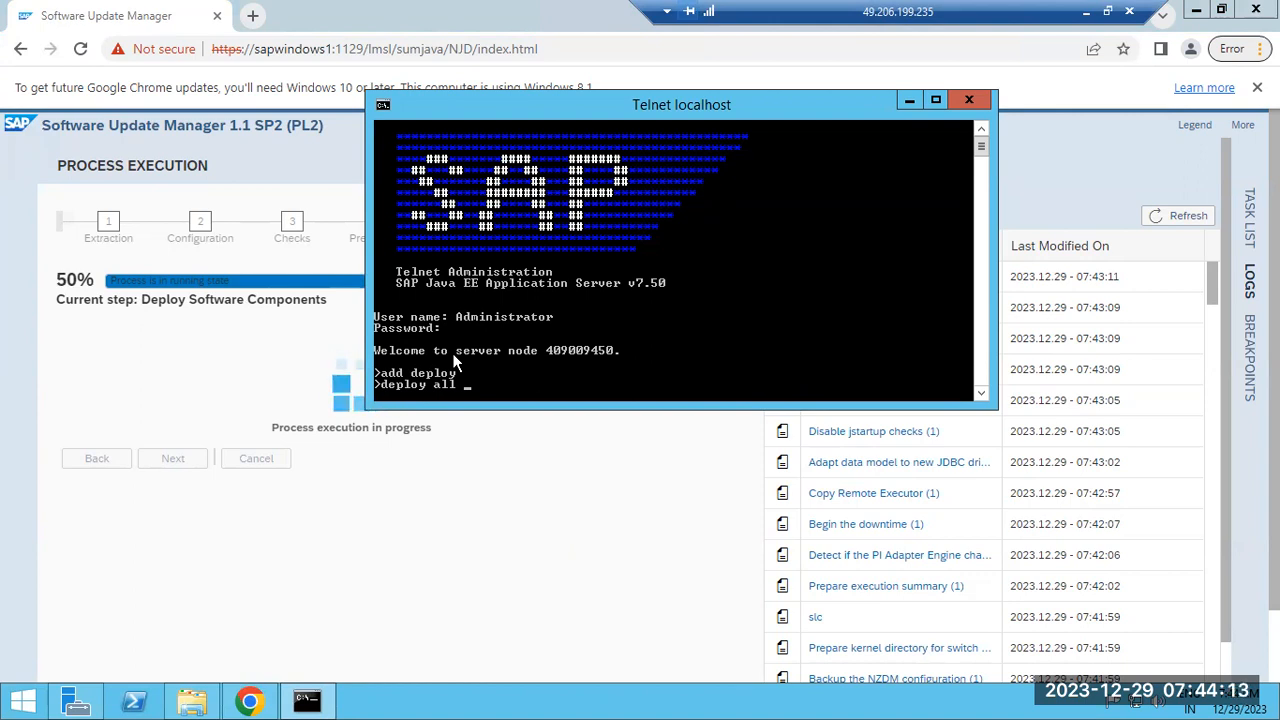
{"action": "left_click", "coordinate": [500, 536]}
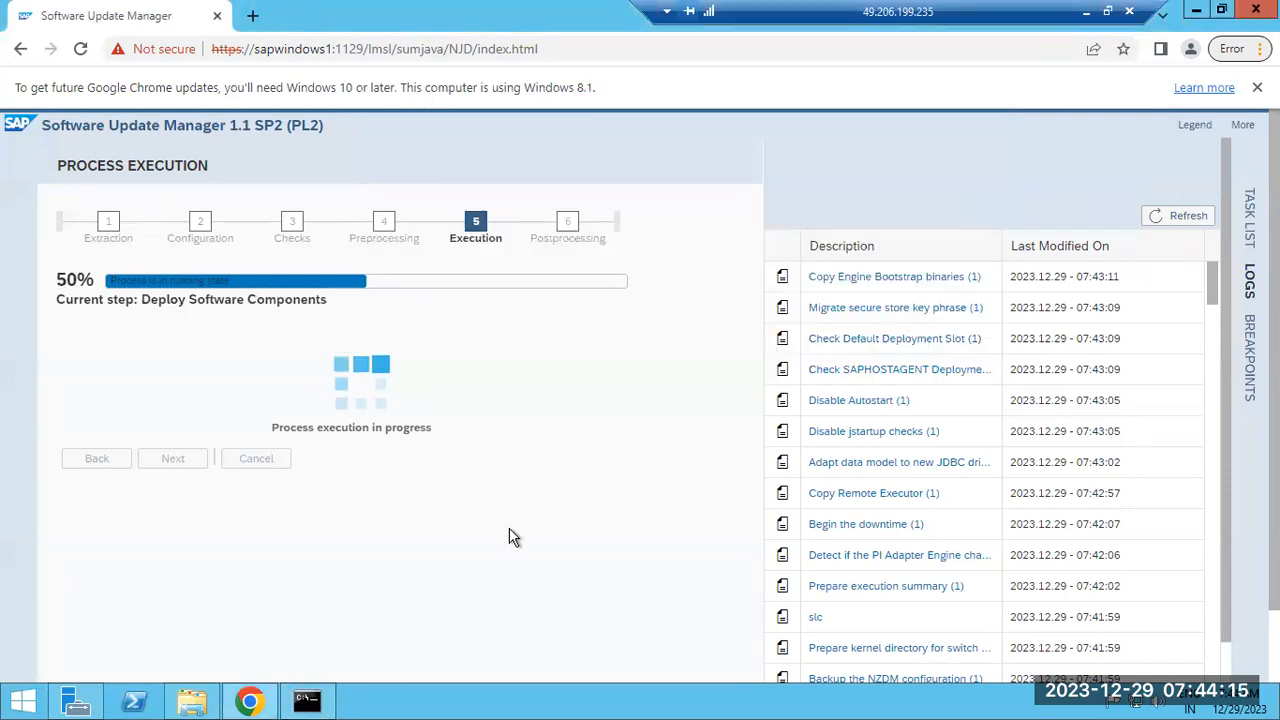
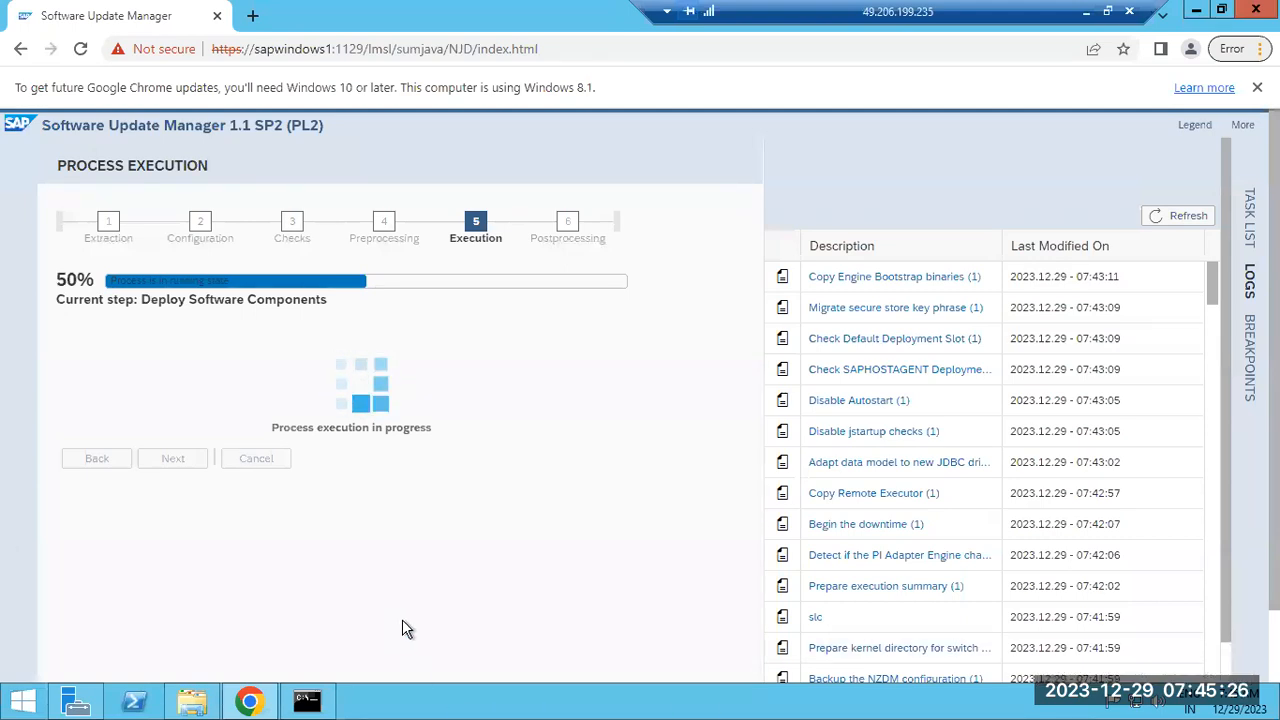
Browse to the C:\usr\sap\NJD system folder in File Explorer
{"action": "right_click", "coordinate": [415, 703]}
{"action": "left_click", "coordinate": [490, 630]}
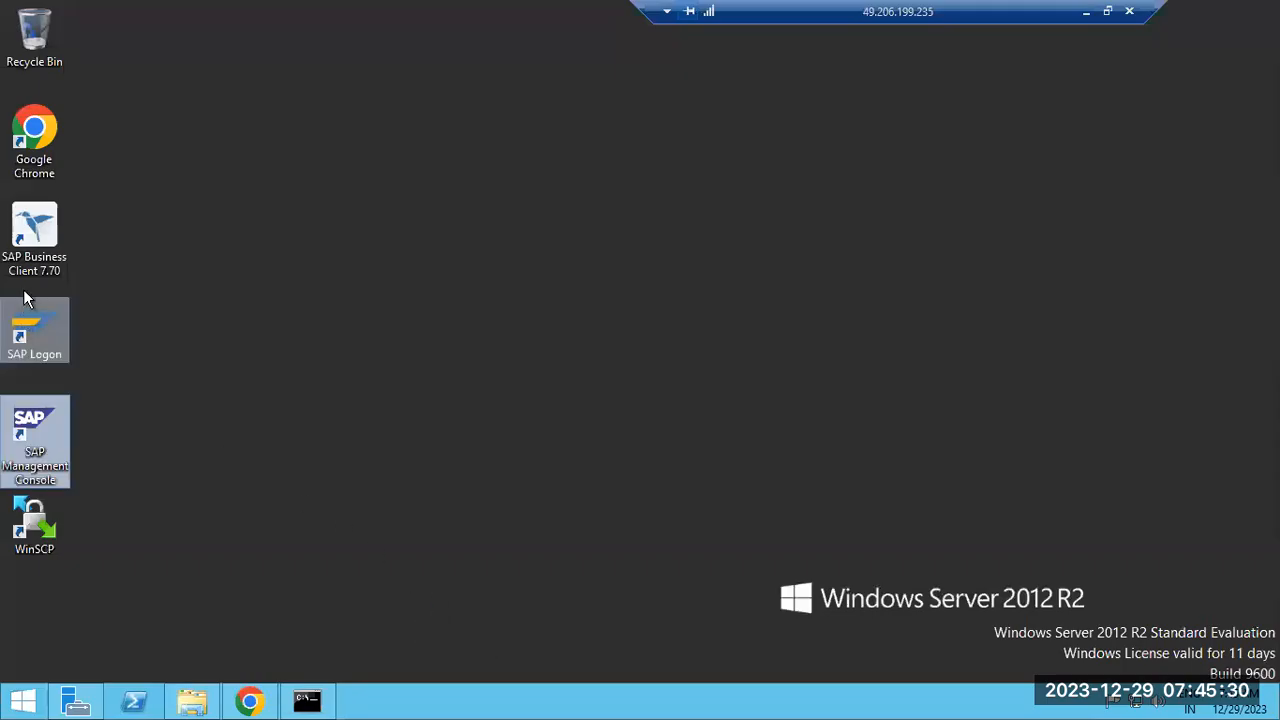
{"action": "left_click", "coordinate": [192, 701]}
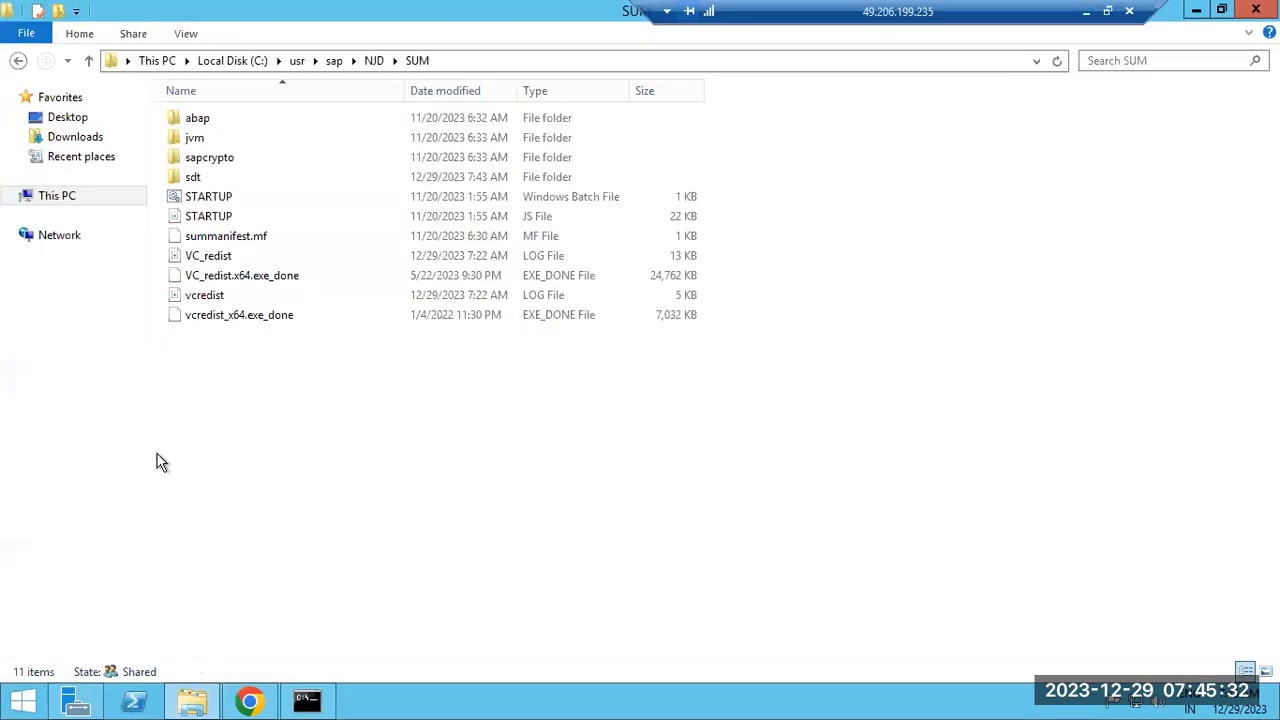
{"action": "left_click", "coordinate": [373, 61]}
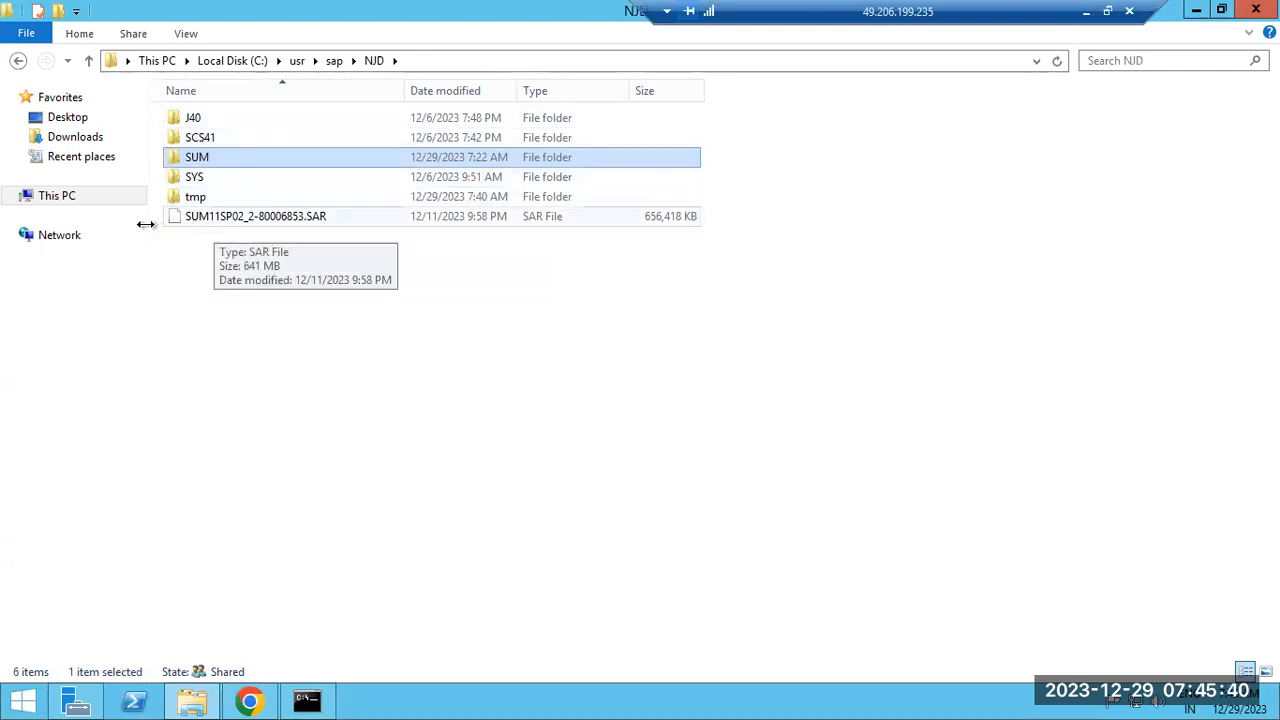
Refresh the SUM logs and read the newest deploy log from 07:45:41, with deployment at 50%
{"action": "left_click", "coordinate": [249, 703]}
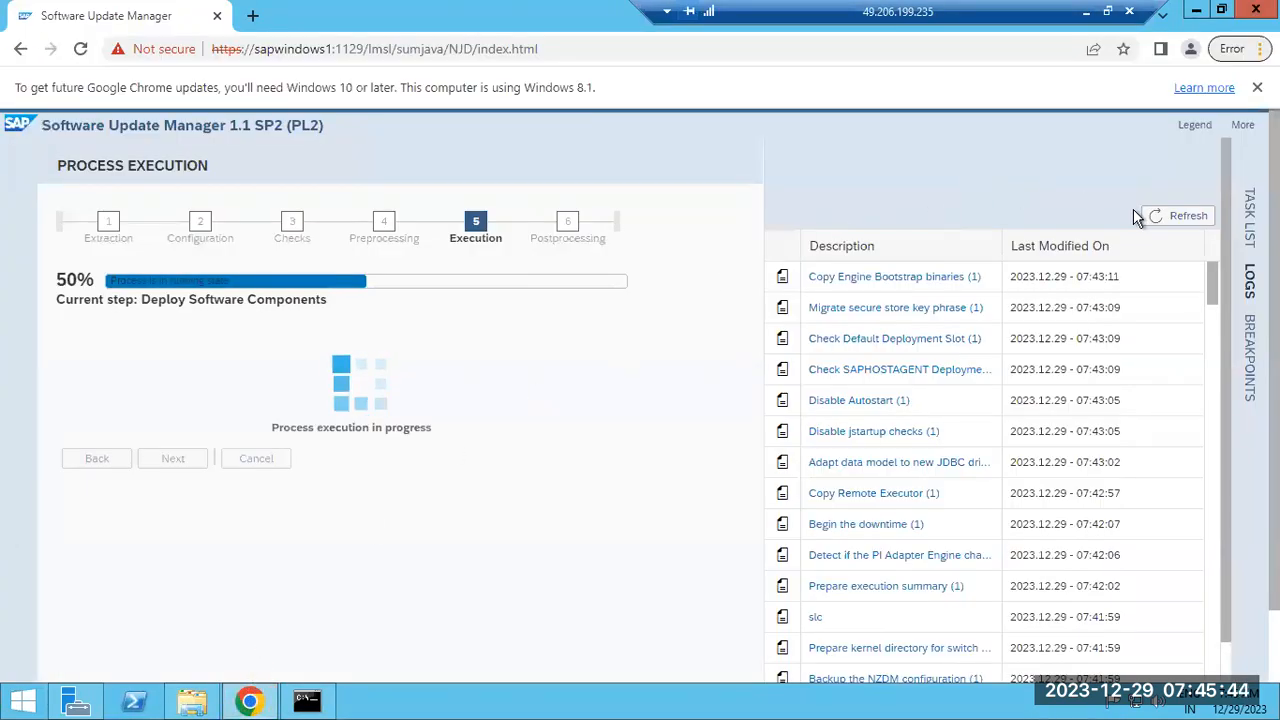
{"action": "left_click", "coordinate": [1174, 216]}
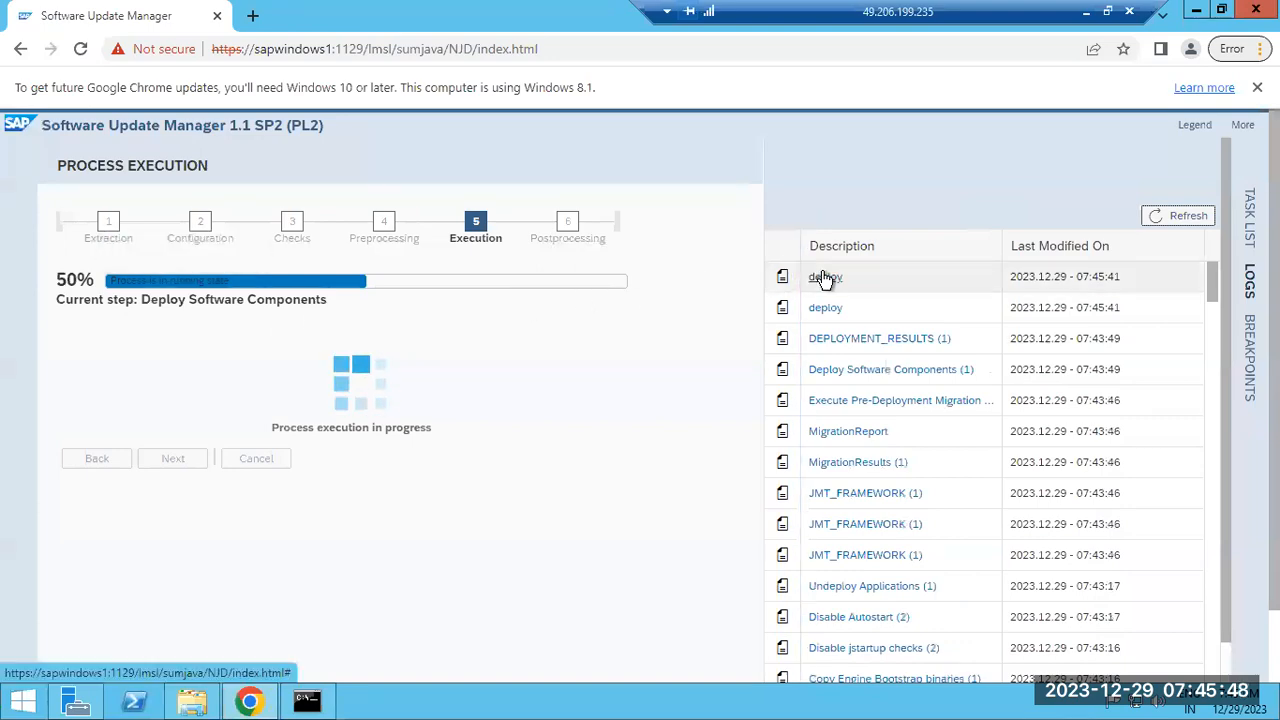
{"action": "left_click", "coordinate": [824, 276]}
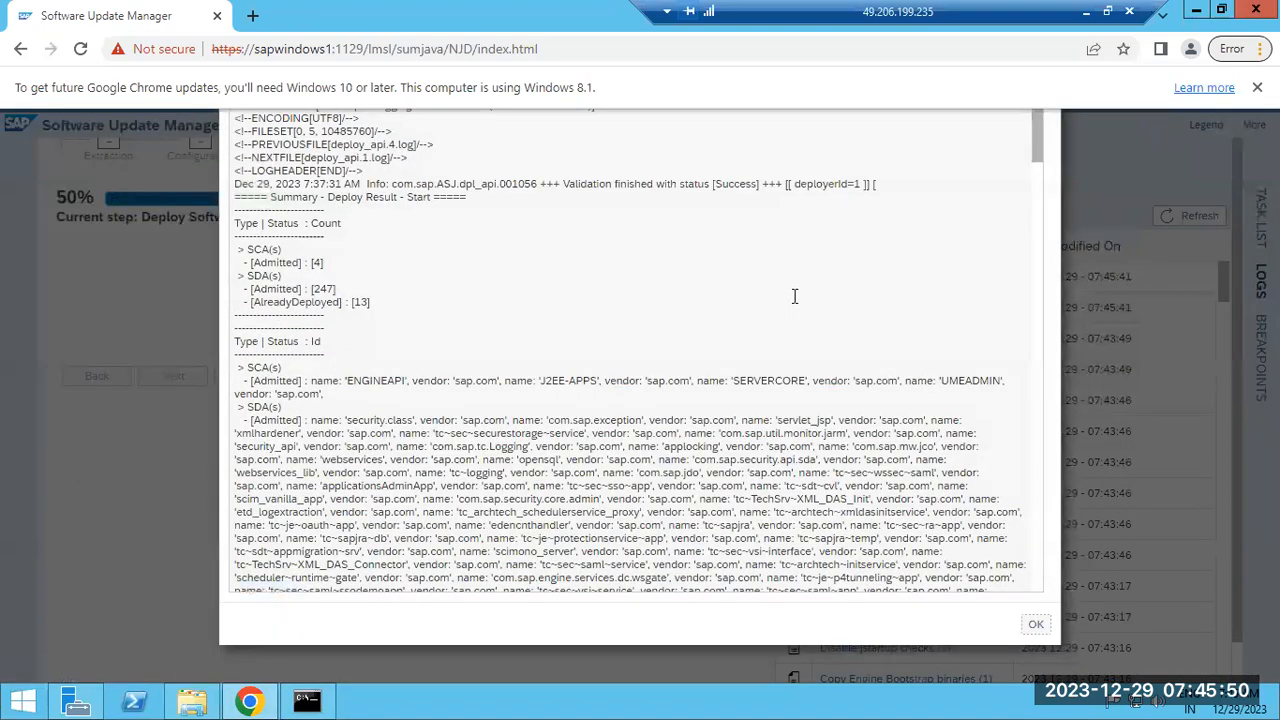
{"action": "scroll", "coordinate": [762, 318], "scroll_direction": "down", "scroll_amount": 20}
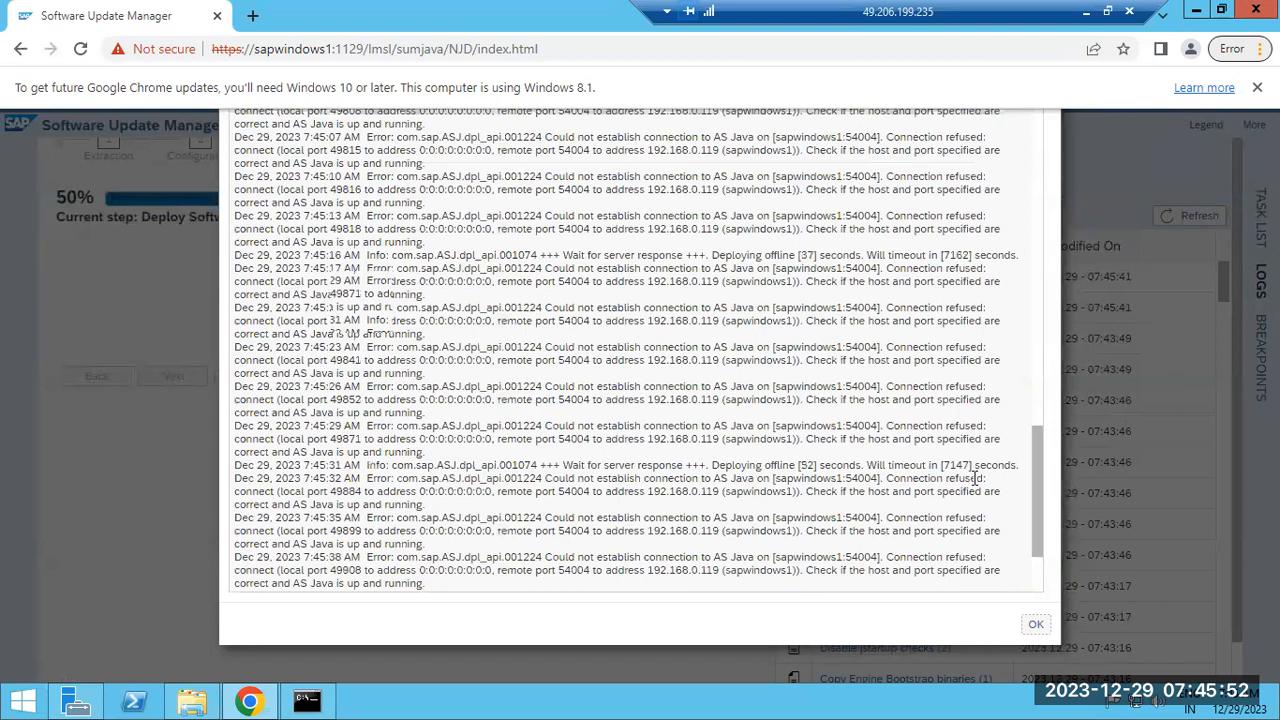
{"action": "left_click", "coordinate": [1038, 626]}
{"action": "right_click", "coordinate": [410, 704]}
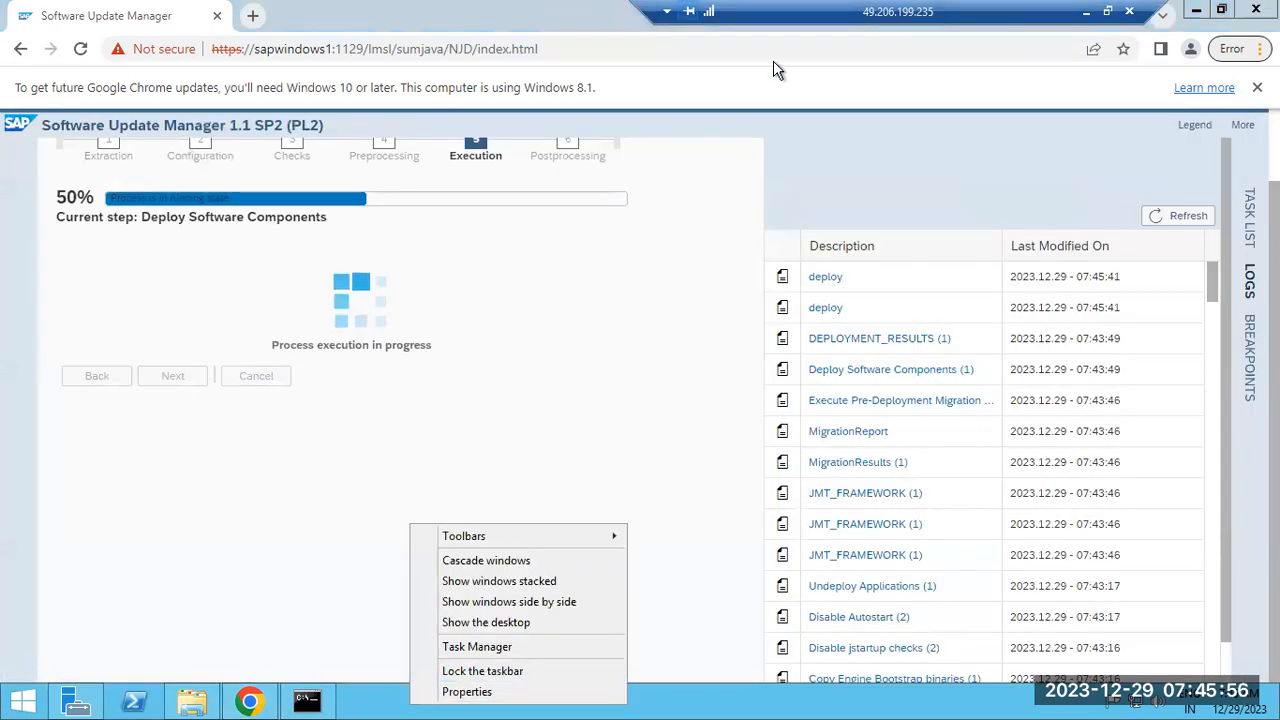
Switch to the first remote session and launch SAP Management Console from its desktop
{"action": "left_click", "coordinate": [1087, 12]}
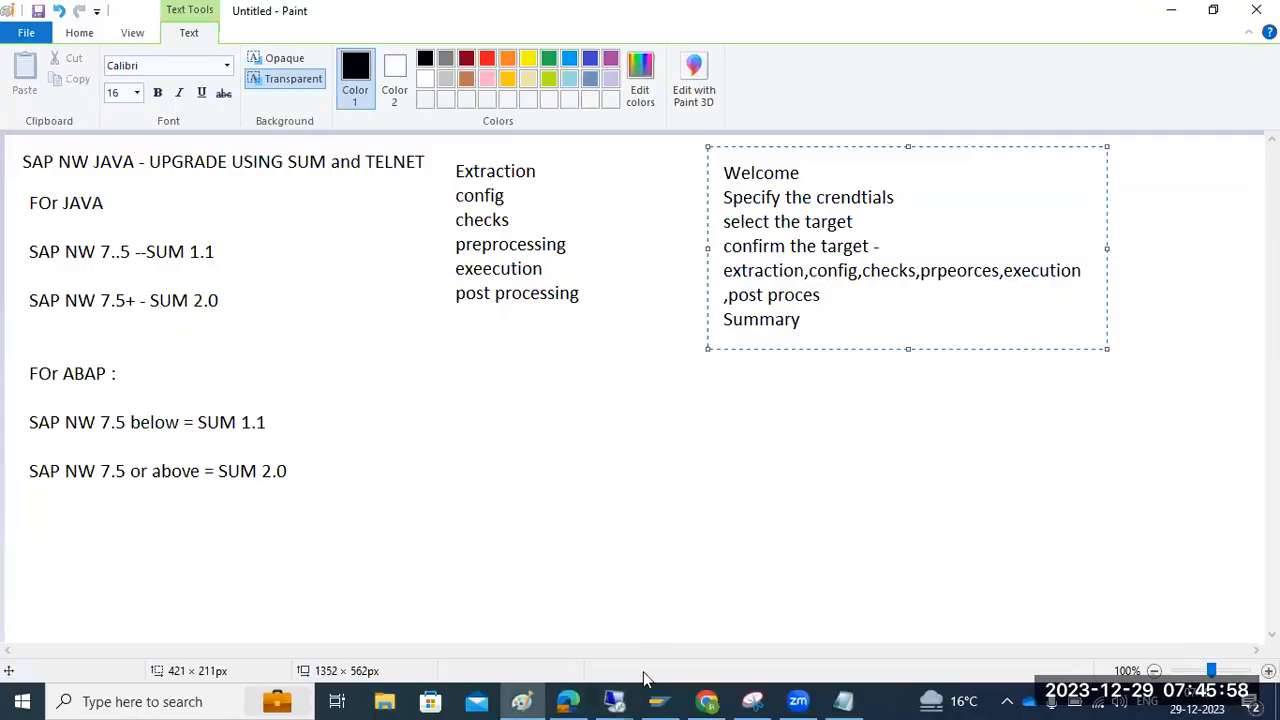
{"action": "mouse_move", "coordinate": [628, 698]}
{"action": "left_click", "coordinate": [538, 602]}
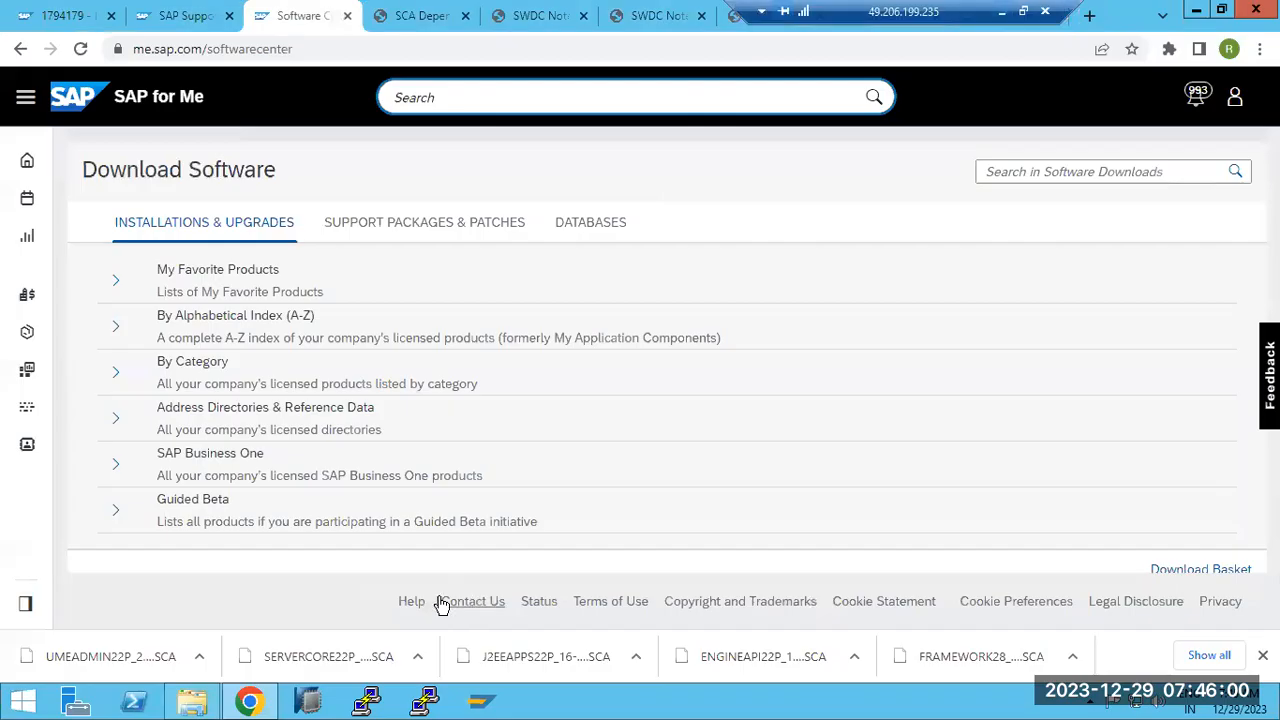
{"action": "right_click", "coordinate": [662, 706]}
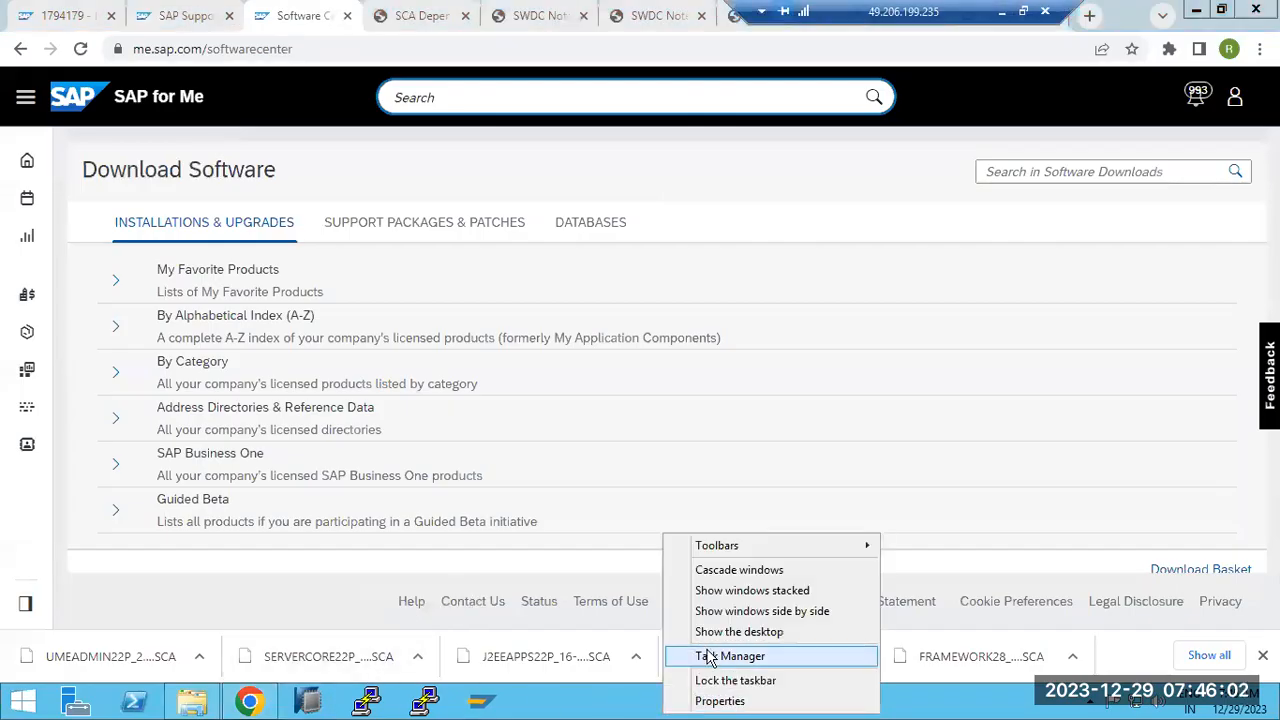
{"action": "left_click", "coordinate": [716, 632]}
{"action": "double_click", "coordinate": [133, 245]}
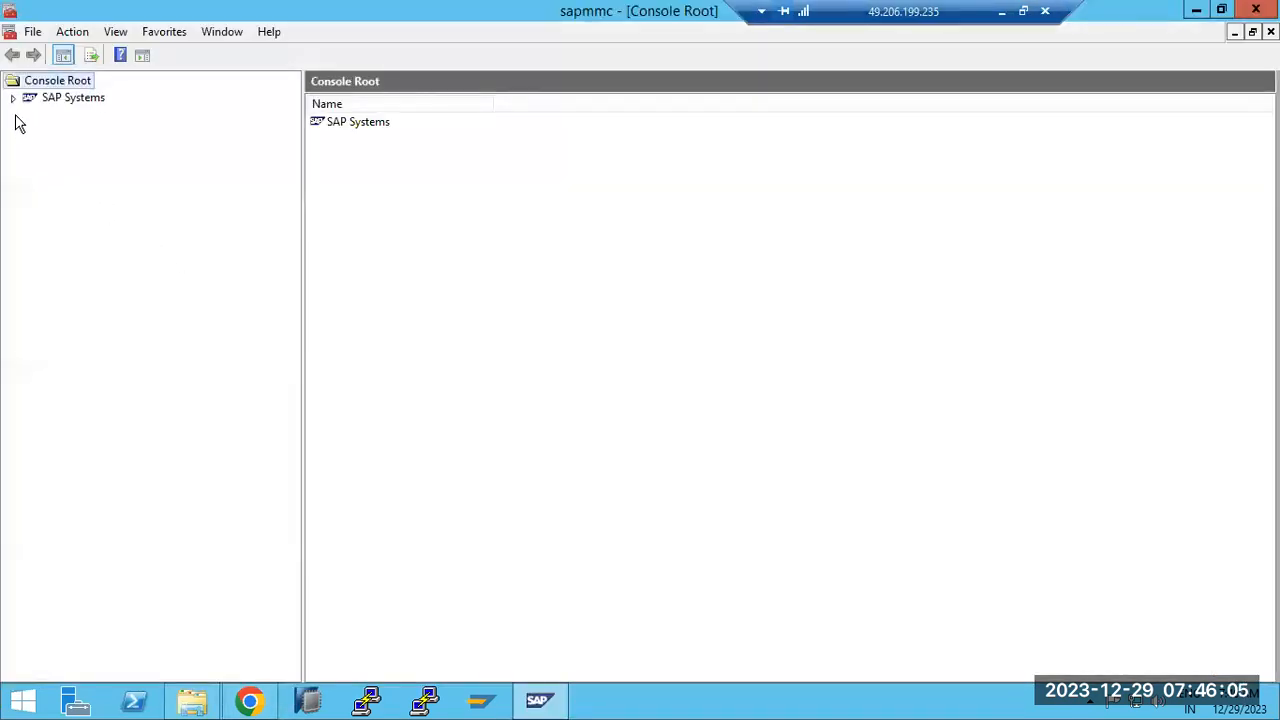
Expand NJD > sapwindows1 40 and check the jstart AS Java entry in its Process List
{"action": "left_click", "coordinate": [11, 97]}
{"action": "left_click", "coordinate": [31, 148]}
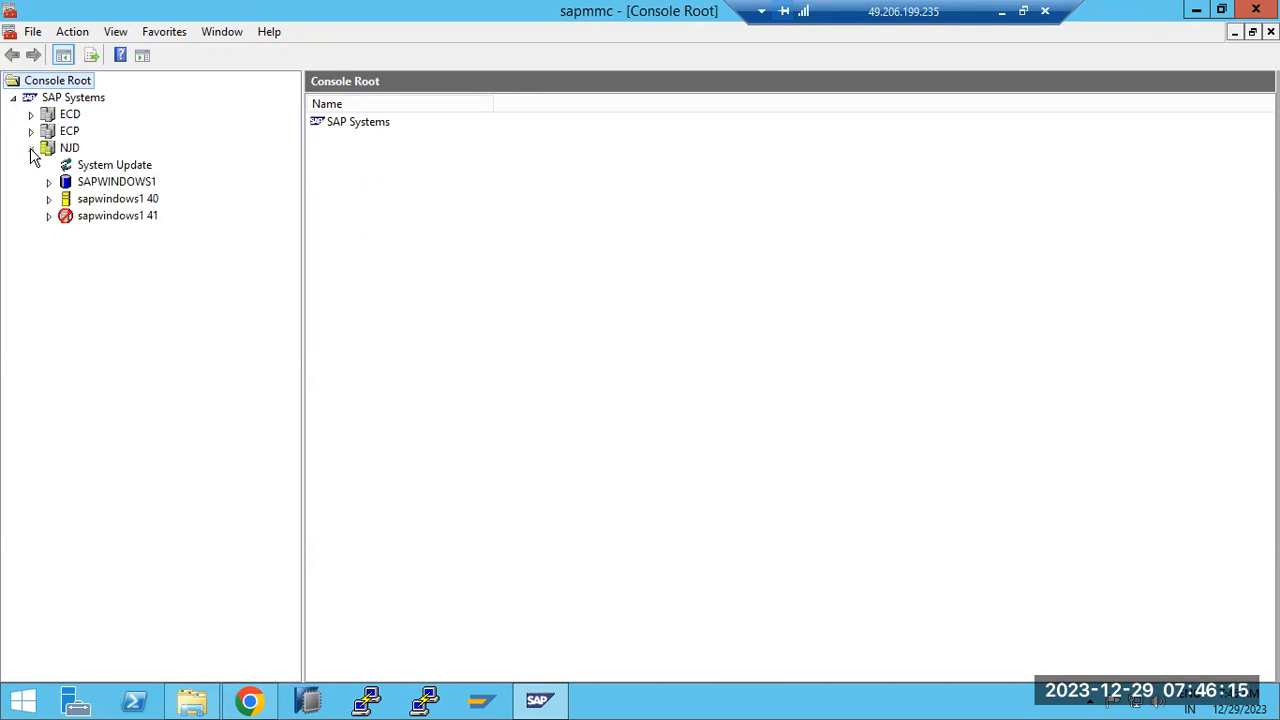
{"action": "left_click", "coordinate": [48, 216]}
{"action": "left_click", "coordinate": [49, 199]}
{"action": "left_click", "coordinate": [86, 215]}
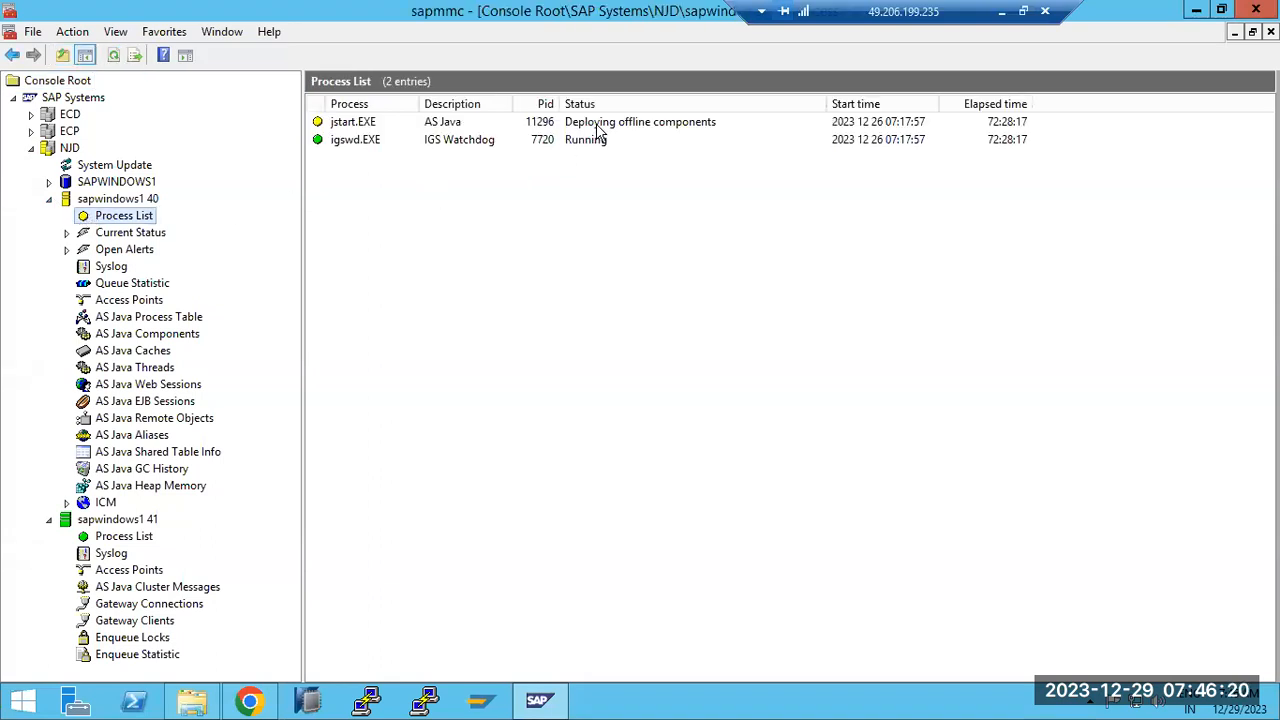
{"action": "left_click", "coordinate": [596, 124]}
View the AS Java Process Table after authenticating with the OS password, showing offline deployment
{"action": "left_click", "coordinate": [155, 319]}
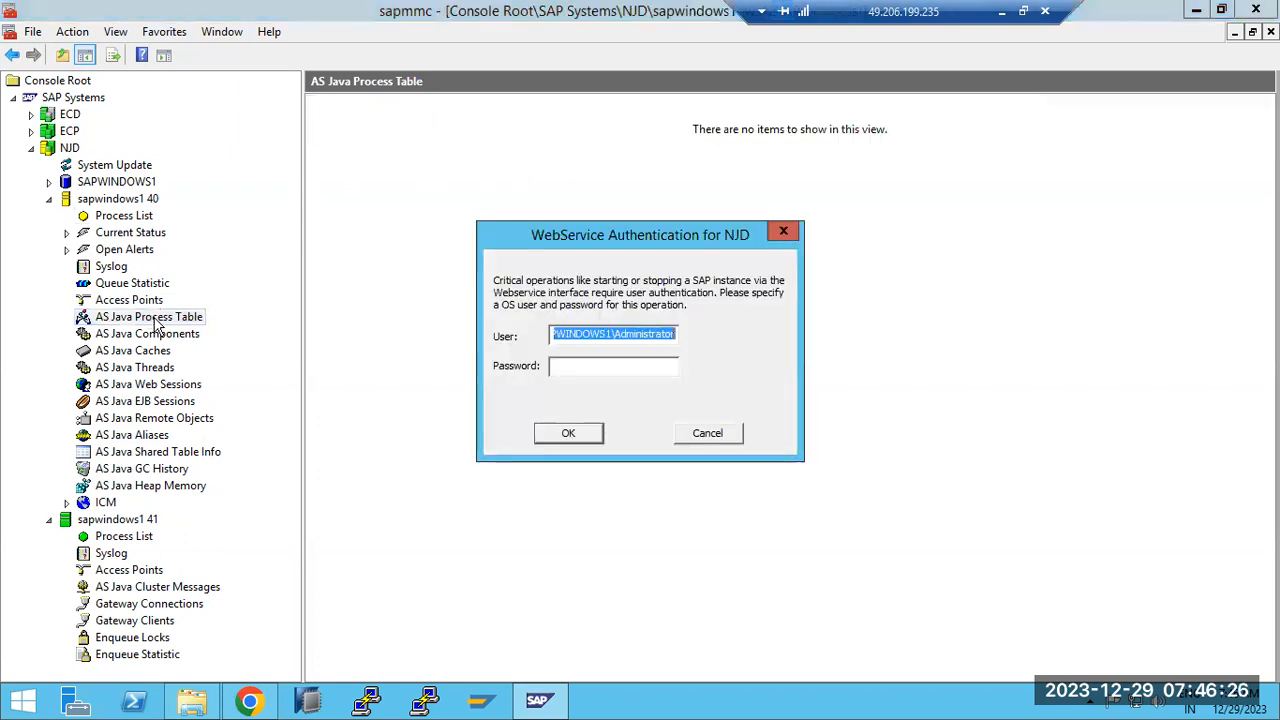
{"action": "left_click", "coordinate": [606, 367]}
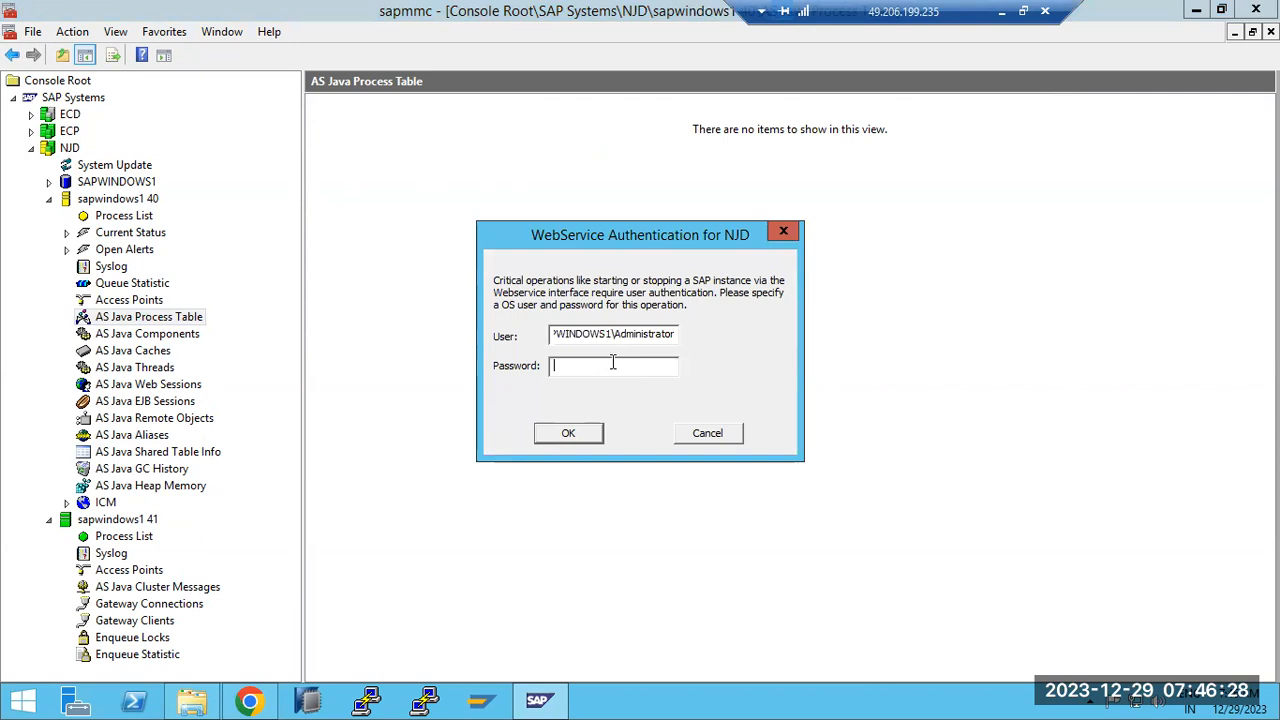
{"action": "type", "text": "*********"}
{"action": "key", "text": "Return"}
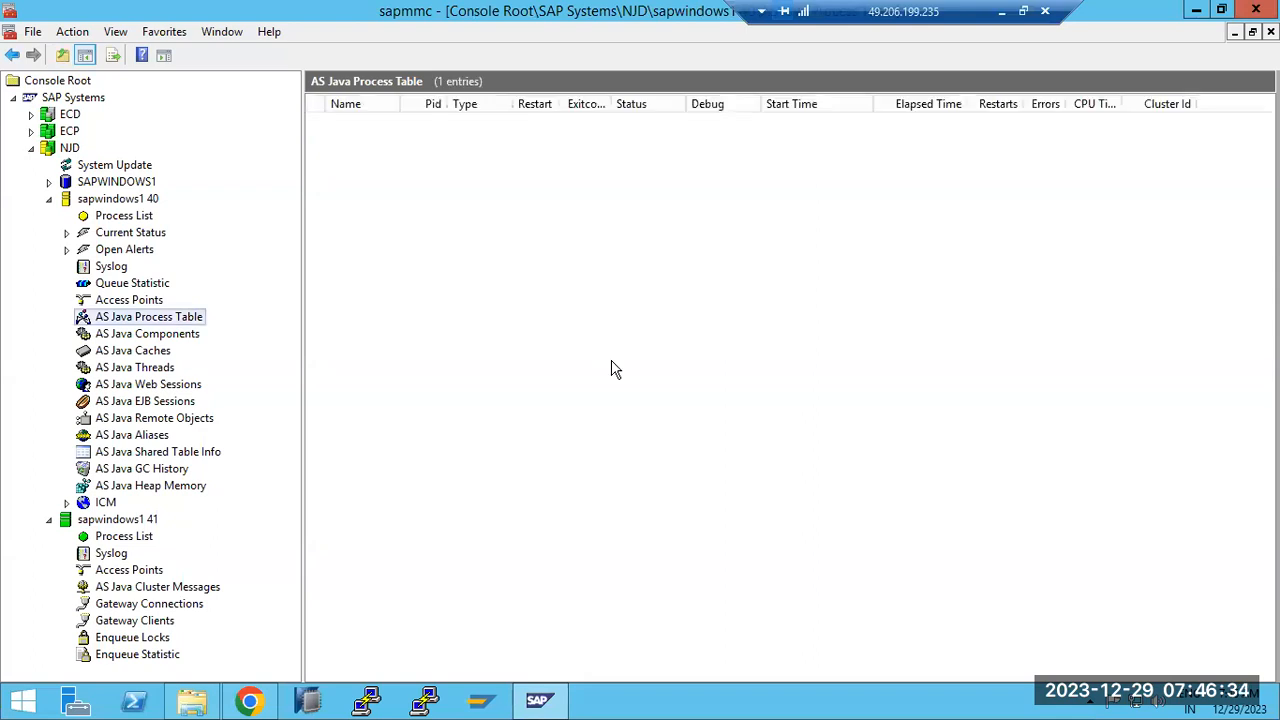
{"action": "left_click", "coordinate": [124, 218]}
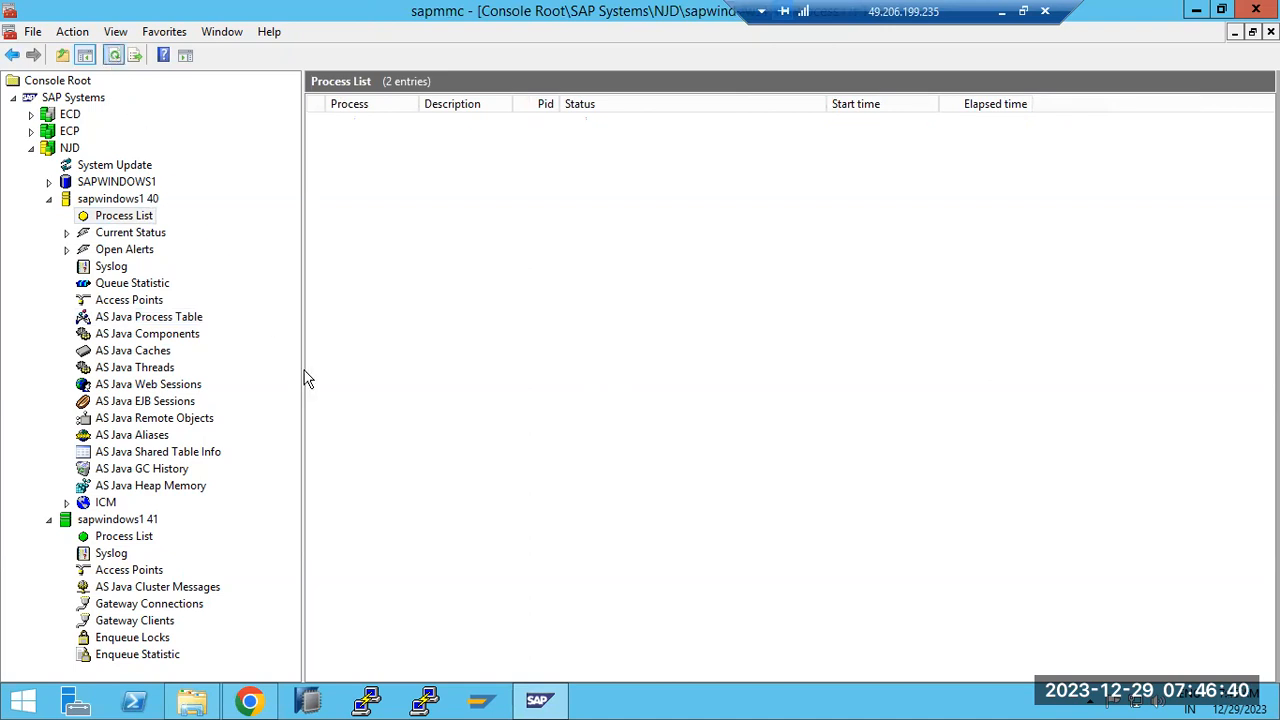
Close the seven SAP support-portal tabs in Chrome, from Software Center to System Information
{"action": "left_click", "coordinate": [250, 702]}
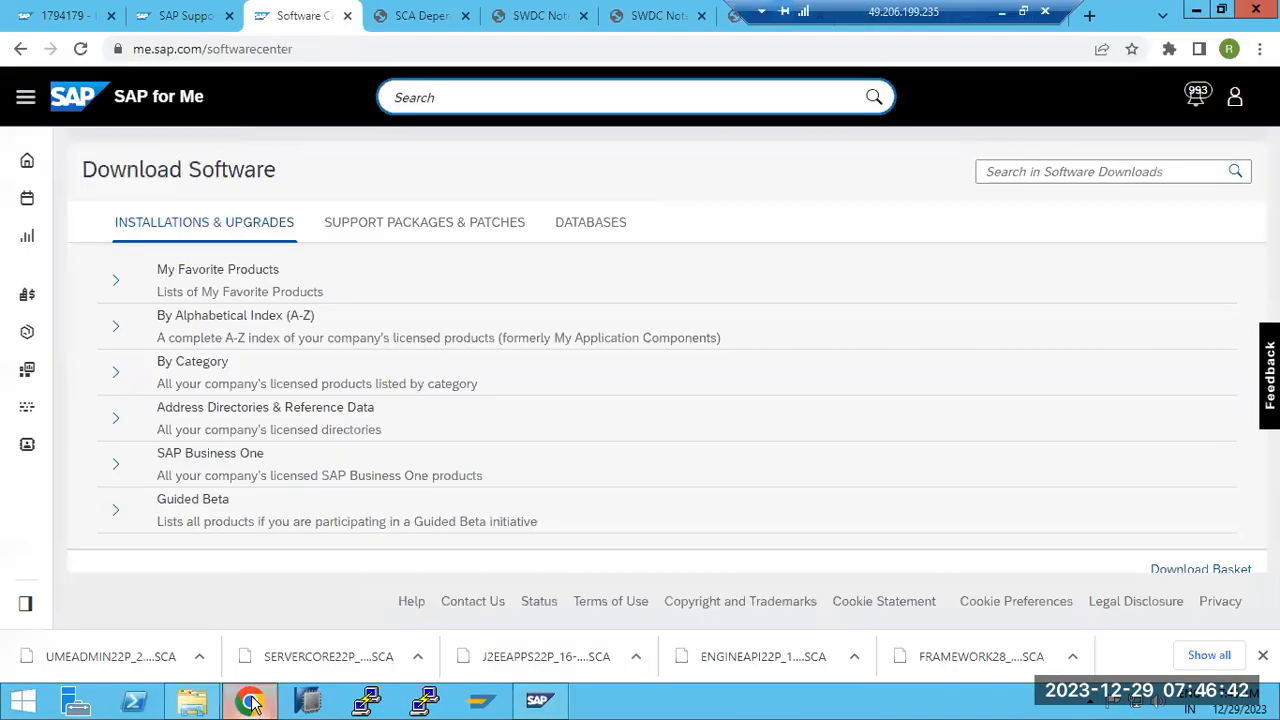
{"action": "left_click", "coordinate": [347, 16]}
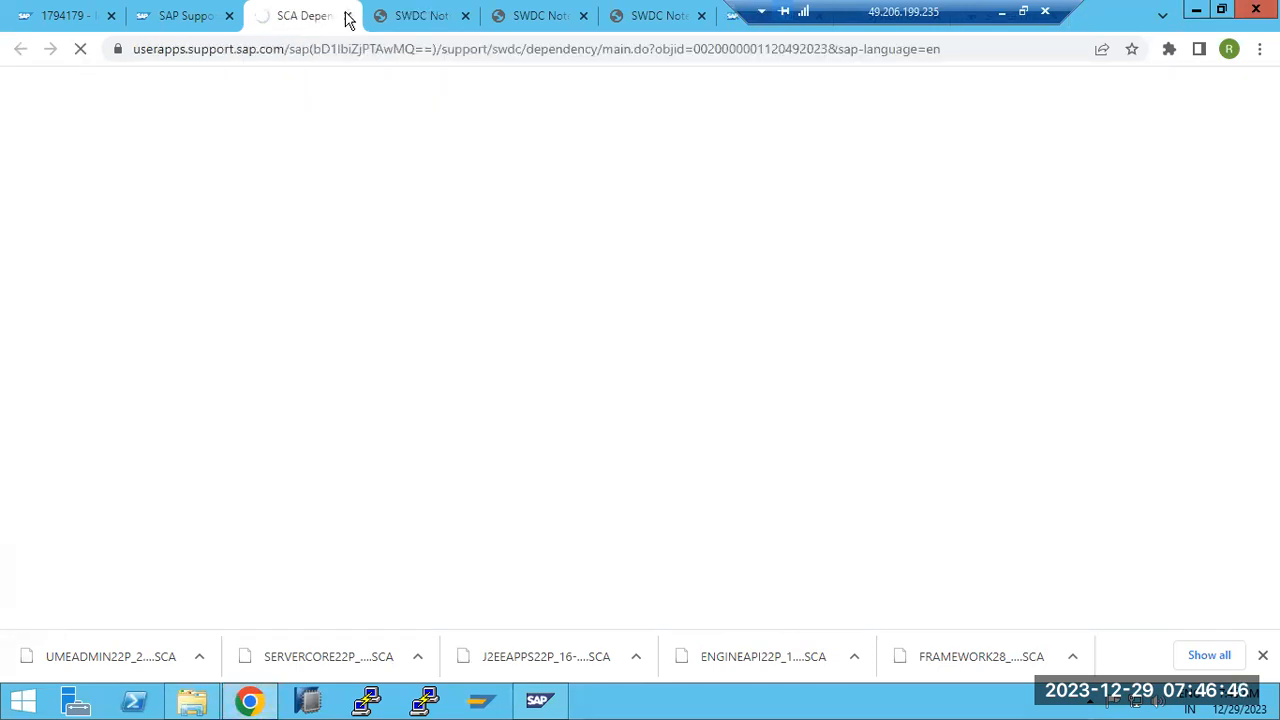
{"action": "left_click", "coordinate": [347, 16]}
{"action": "left_click", "coordinate": [347, 16]}
{"action": "left_click", "coordinate": [347, 16]}
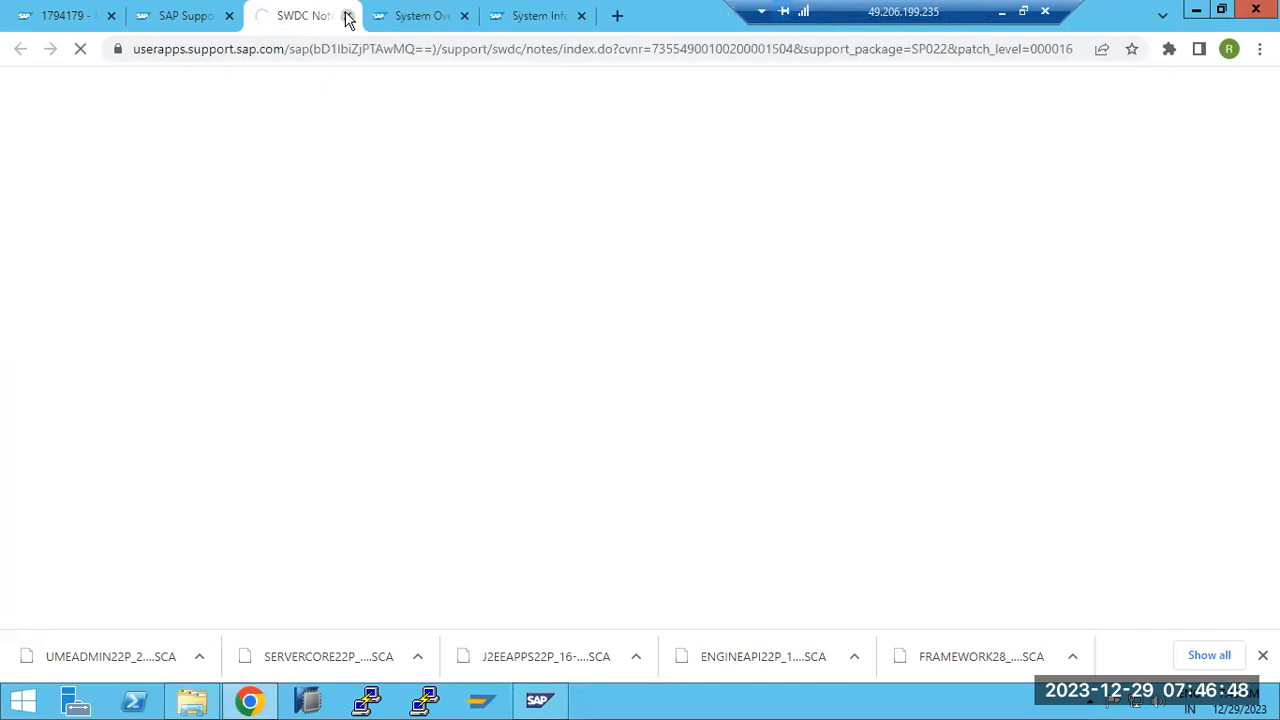
{"action": "left_click", "coordinate": [347, 16]}
{"action": "left_click", "coordinate": [347, 16]}
{"action": "left_click", "coordinate": [347, 16]}
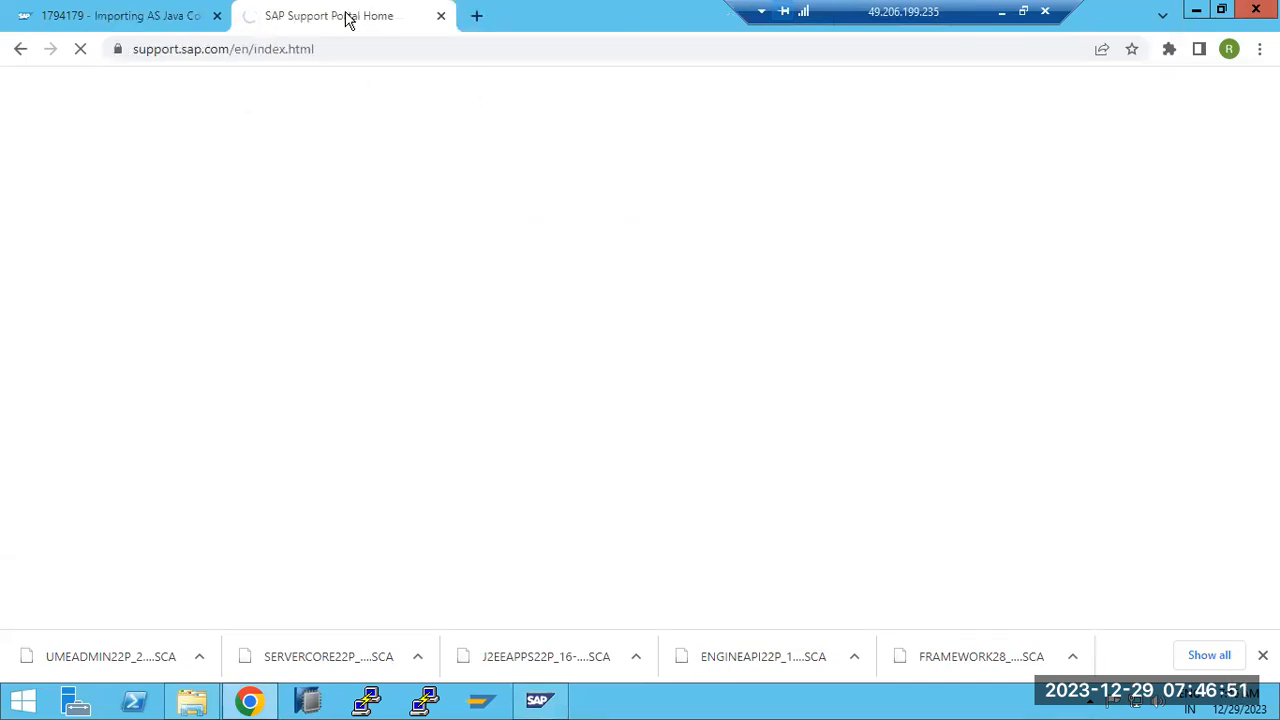
Return to the second remote session running Software Update Manager
{"action": "left_click", "coordinate": [1001, 12]}
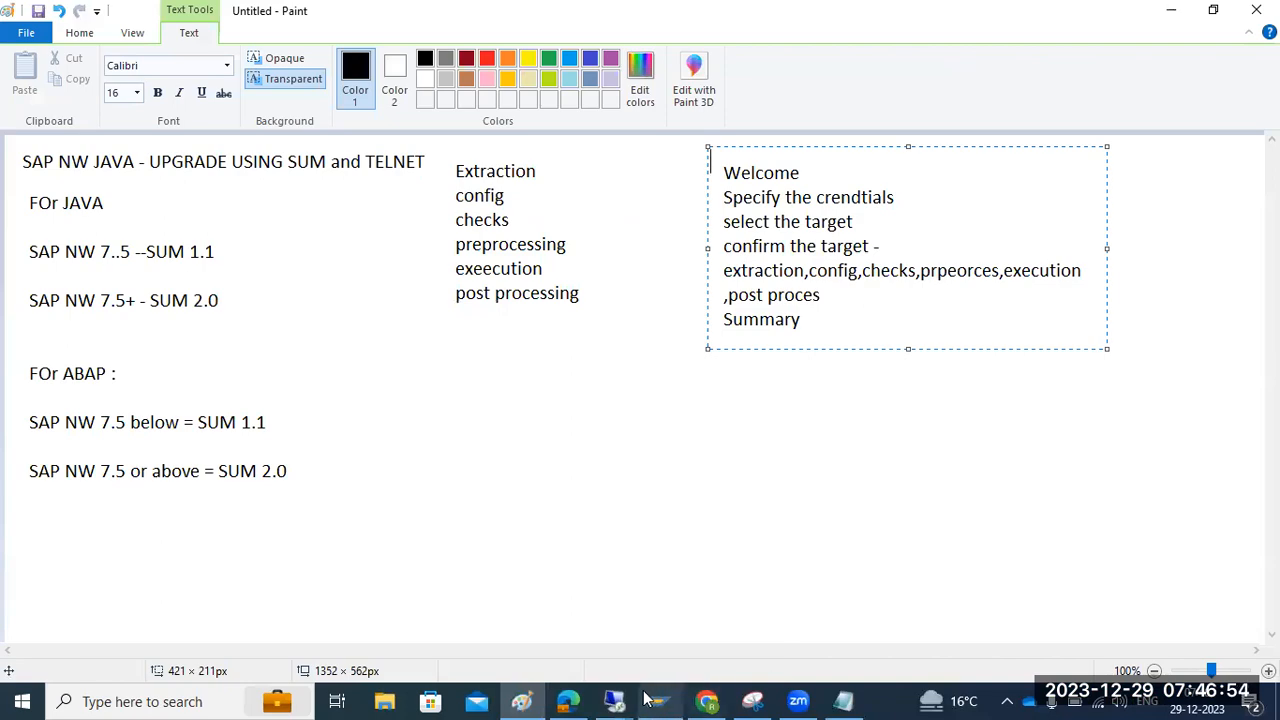
{"action": "mouse_move", "coordinate": [614, 701]}
{"action": "left_click", "coordinate": [654, 640]}
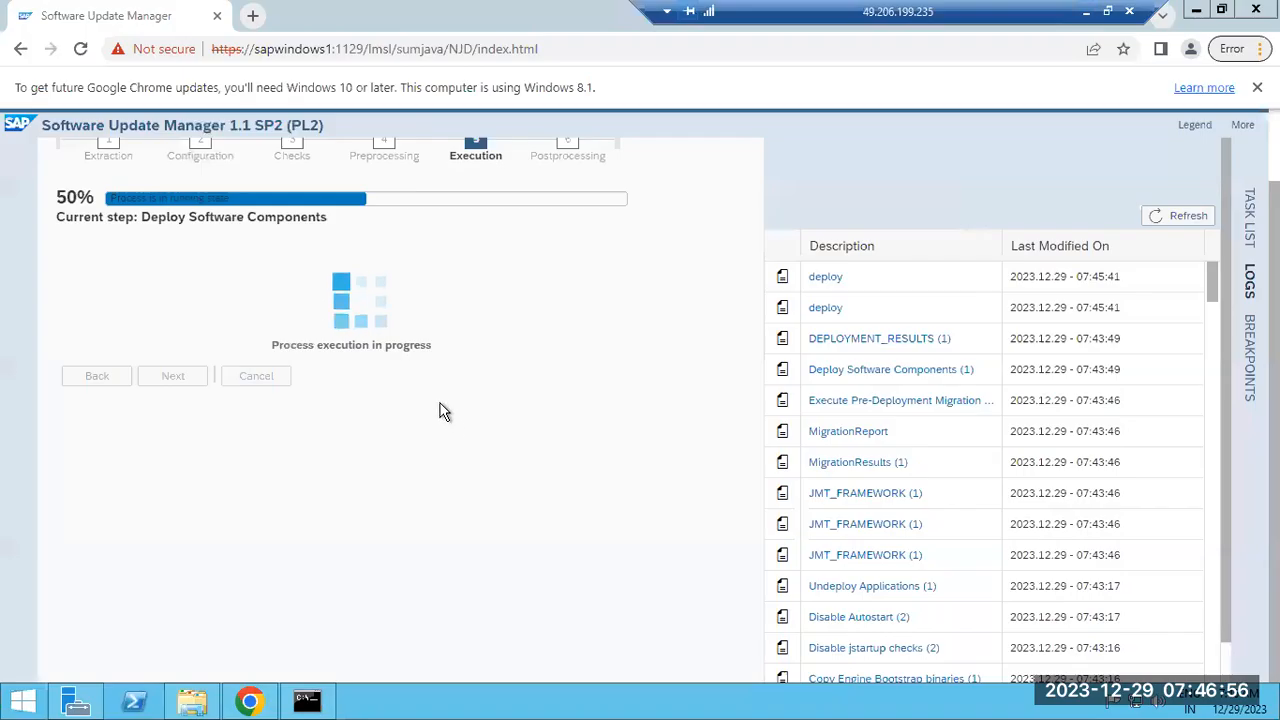
Refresh the SUM logs and close the Telnet command prompt window
{"action": "left_click", "coordinate": [1184, 218]}
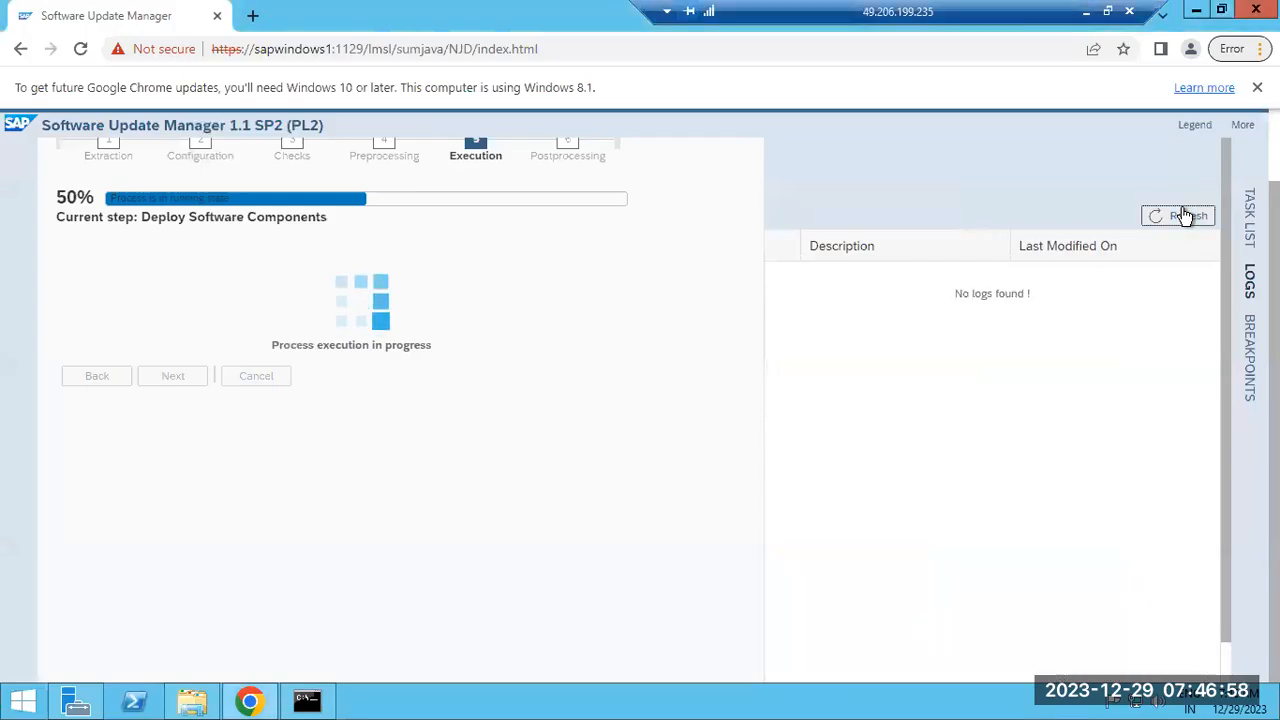
{"action": "left_click", "coordinate": [305, 703]}
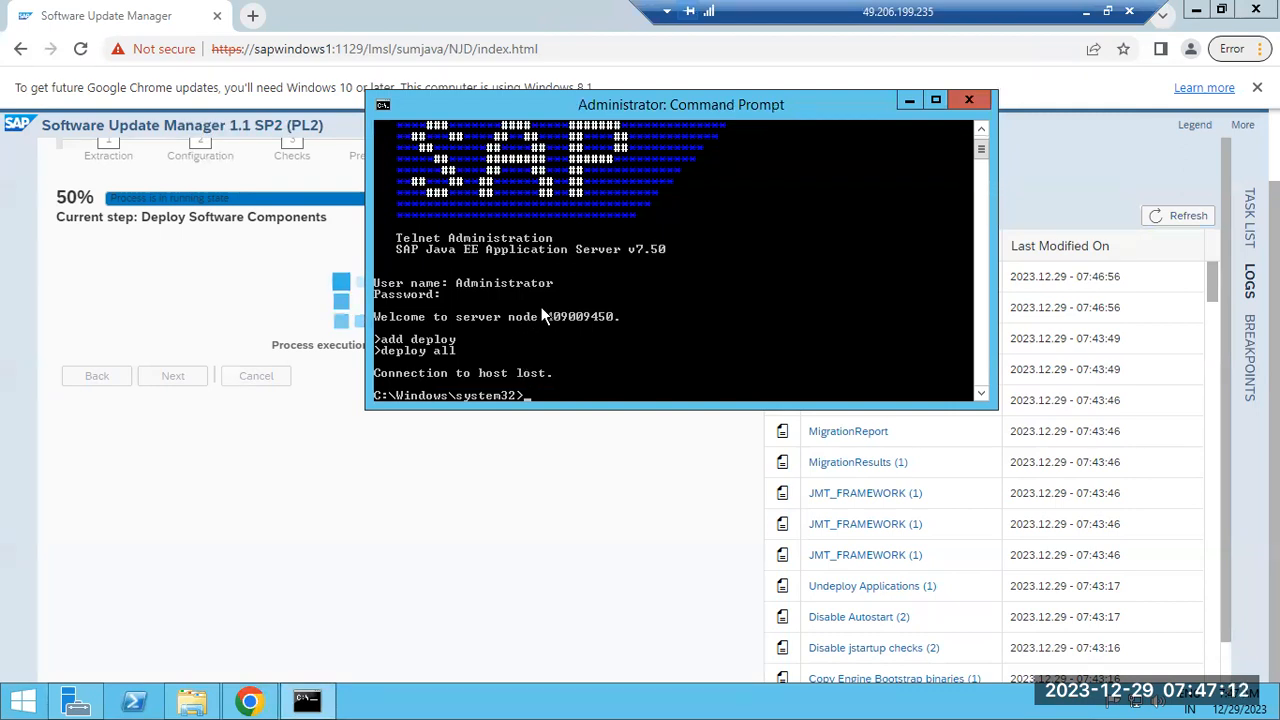
{"action": "left_click", "coordinate": [968, 101]}
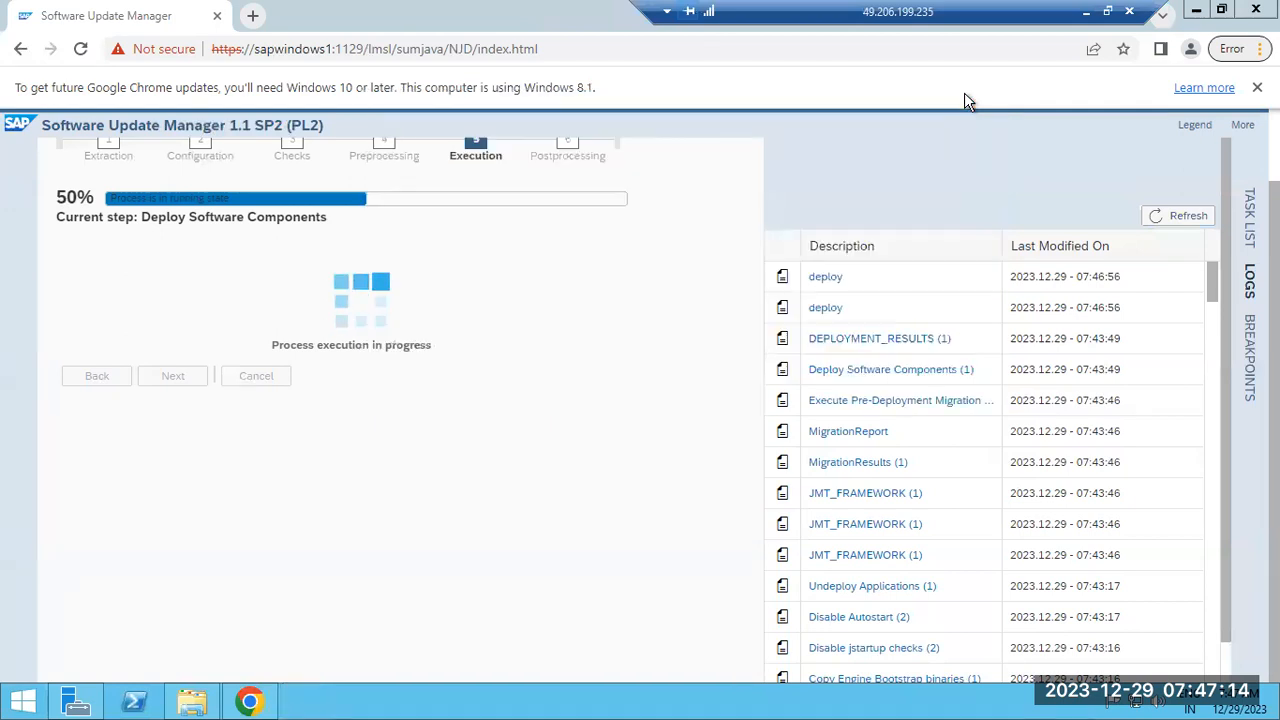
Read the DEPLOYMENT_RESULTS log, highlighting its deploy strategy line, then close it
{"action": "left_click", "coordinate": [1163, 214]}
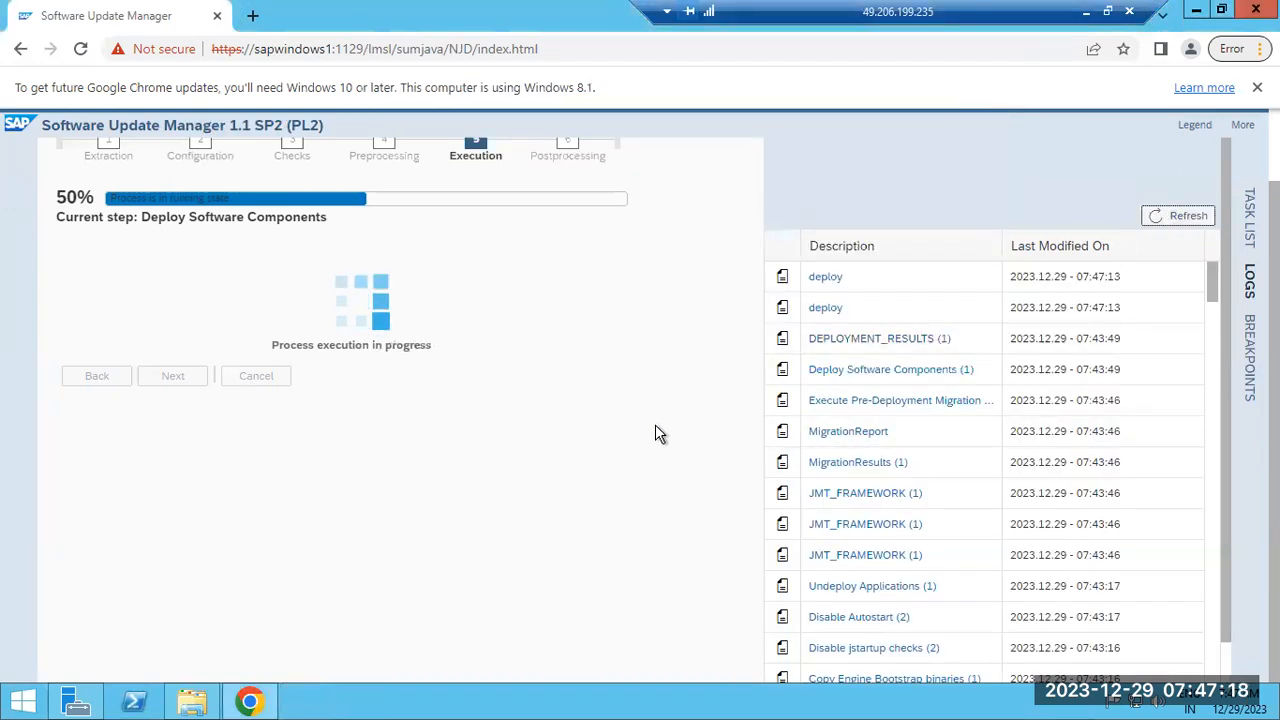
{"action": "left_click", "coordinate": [872, 343]}
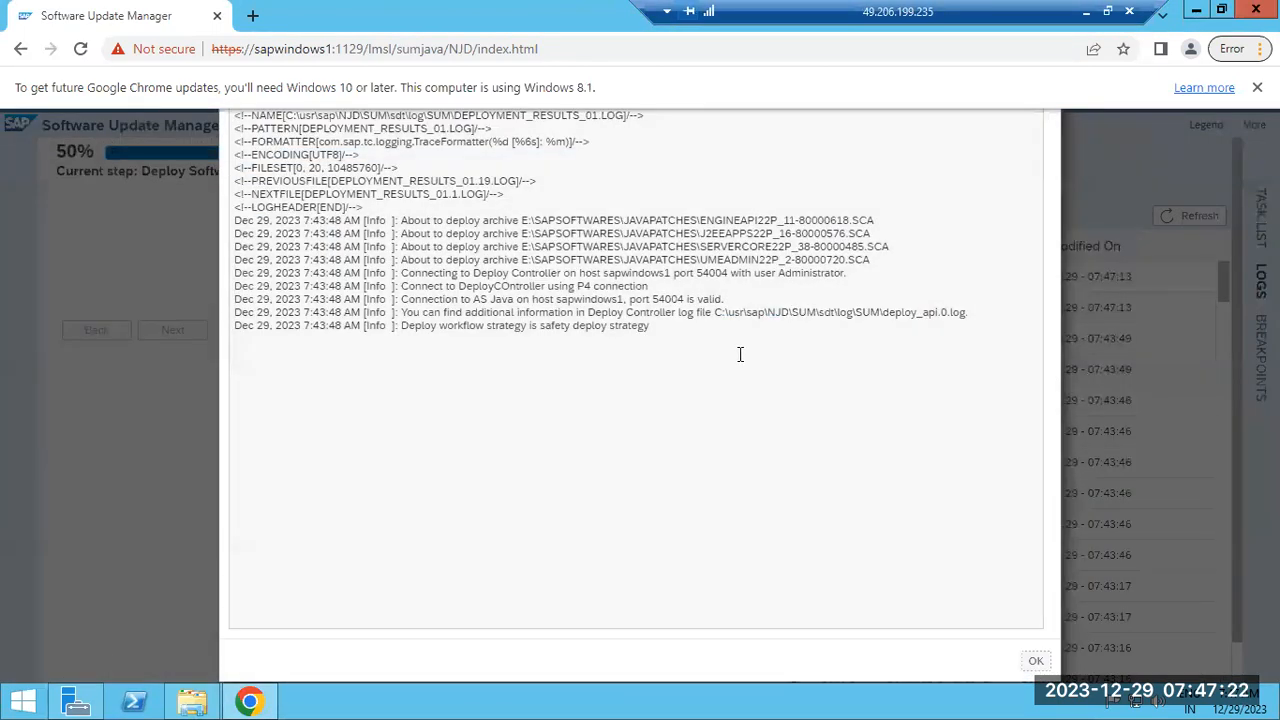
{"action": "left_click_drag", "start_coordinate": [485, 326], "coordinate": [698, 303]}
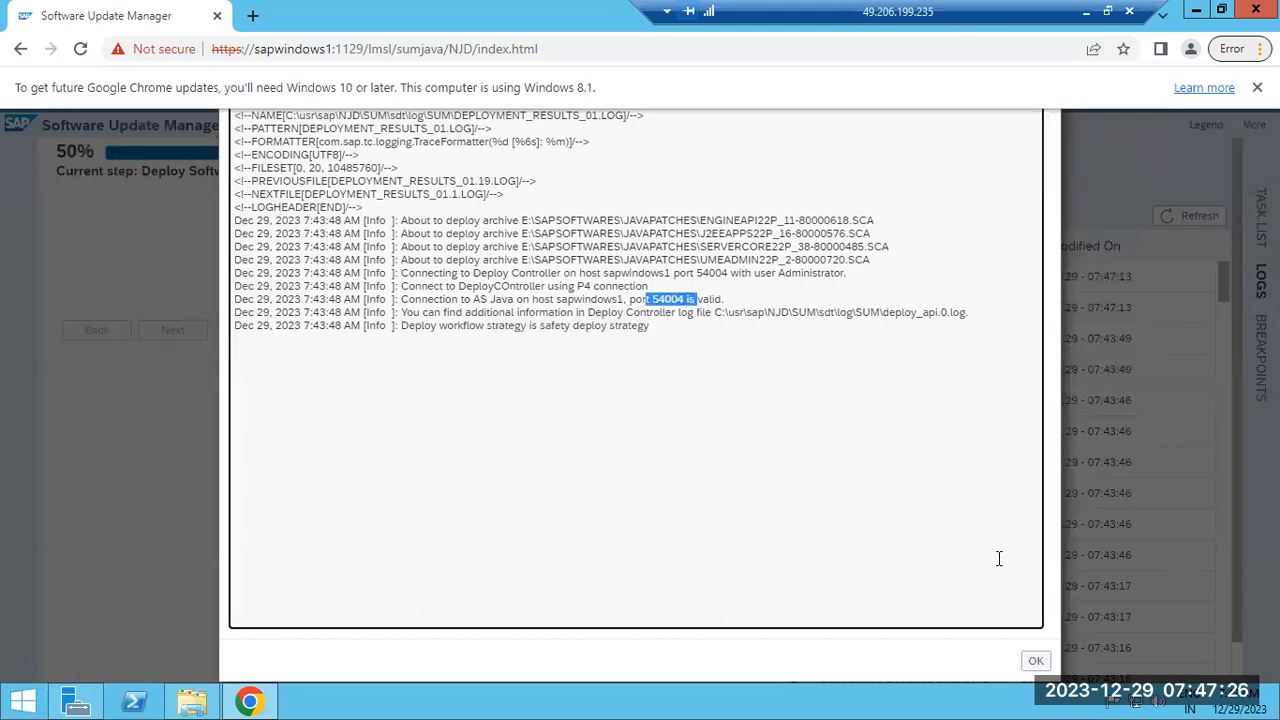
{"action": "left_click", "coordinate": [1029, 669]}
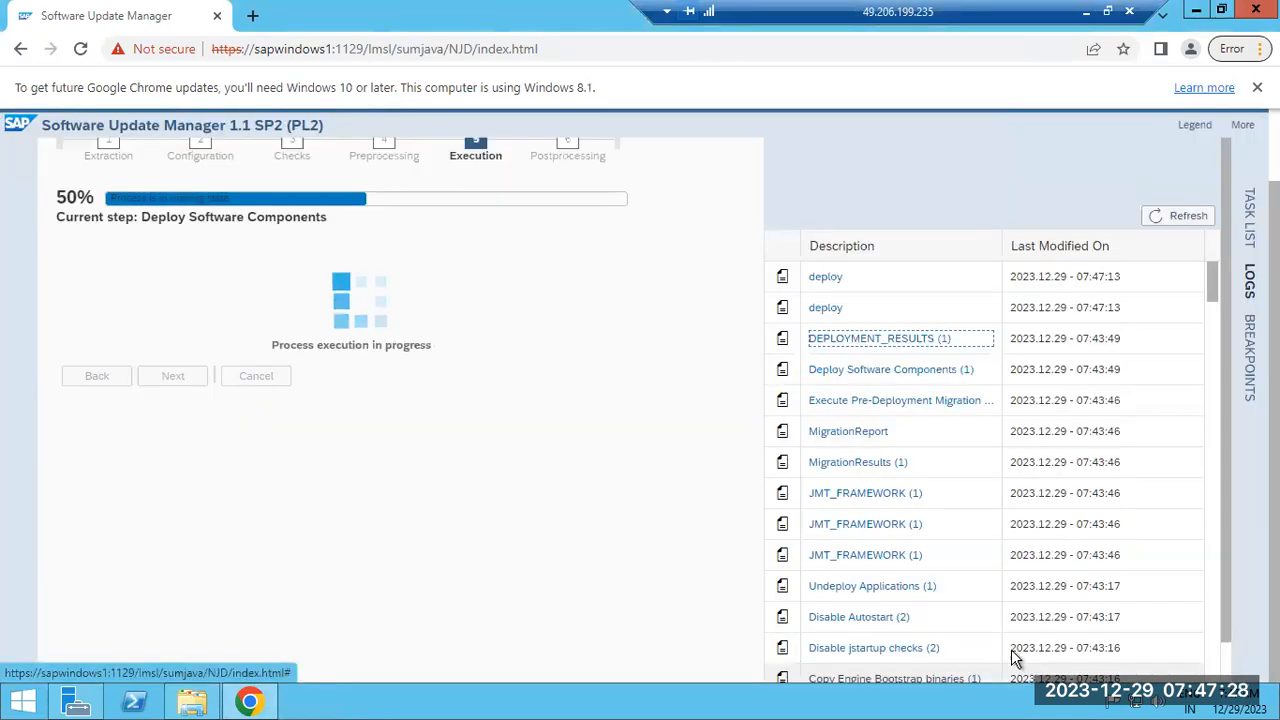
Minimize this remote session and restore the first remote session
{"action": "left_click", "coordinate": [1086, 12]}
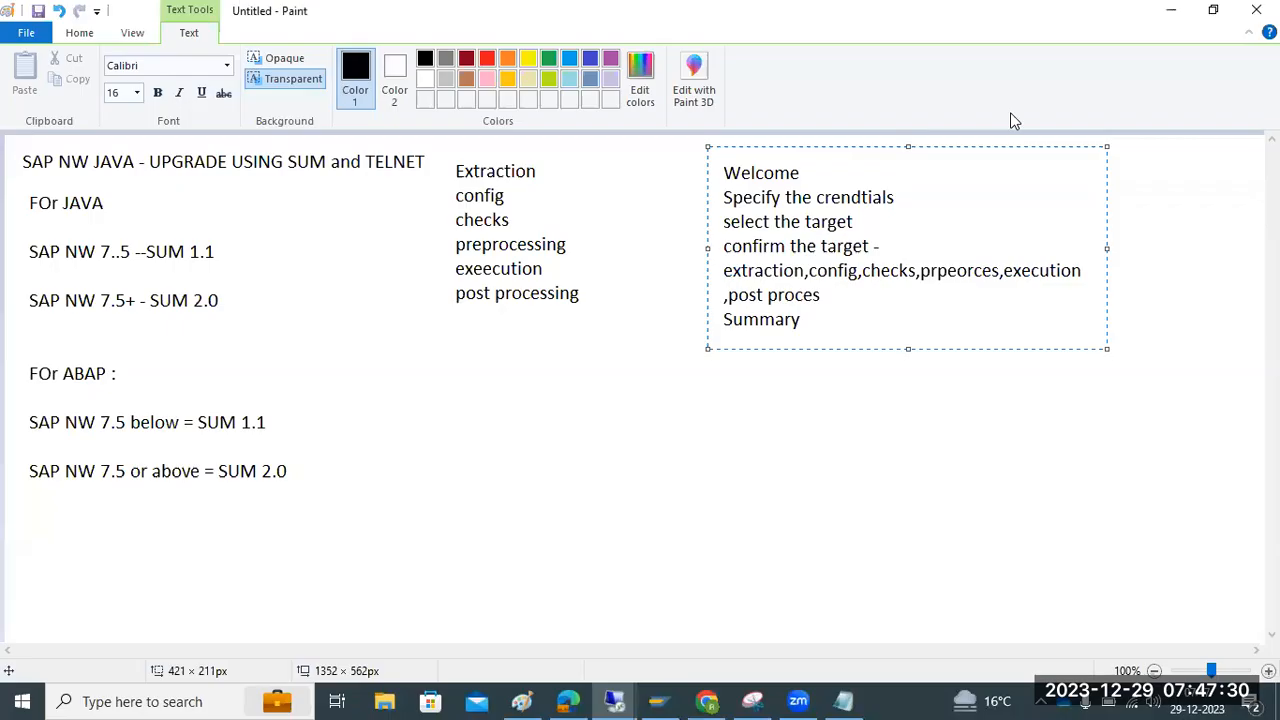
{"action": "mouse_move", "coordinate": [614, 699]}
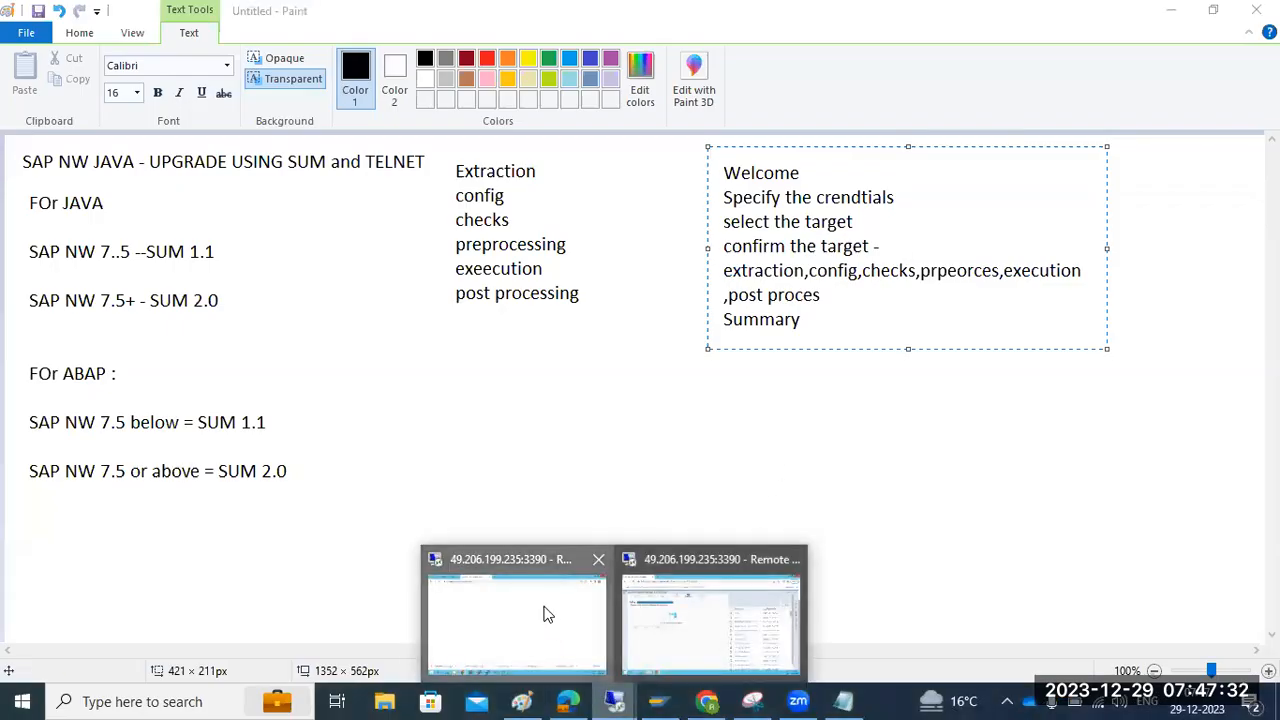
{"action": "left_click", "coordinate": [551, 615]}
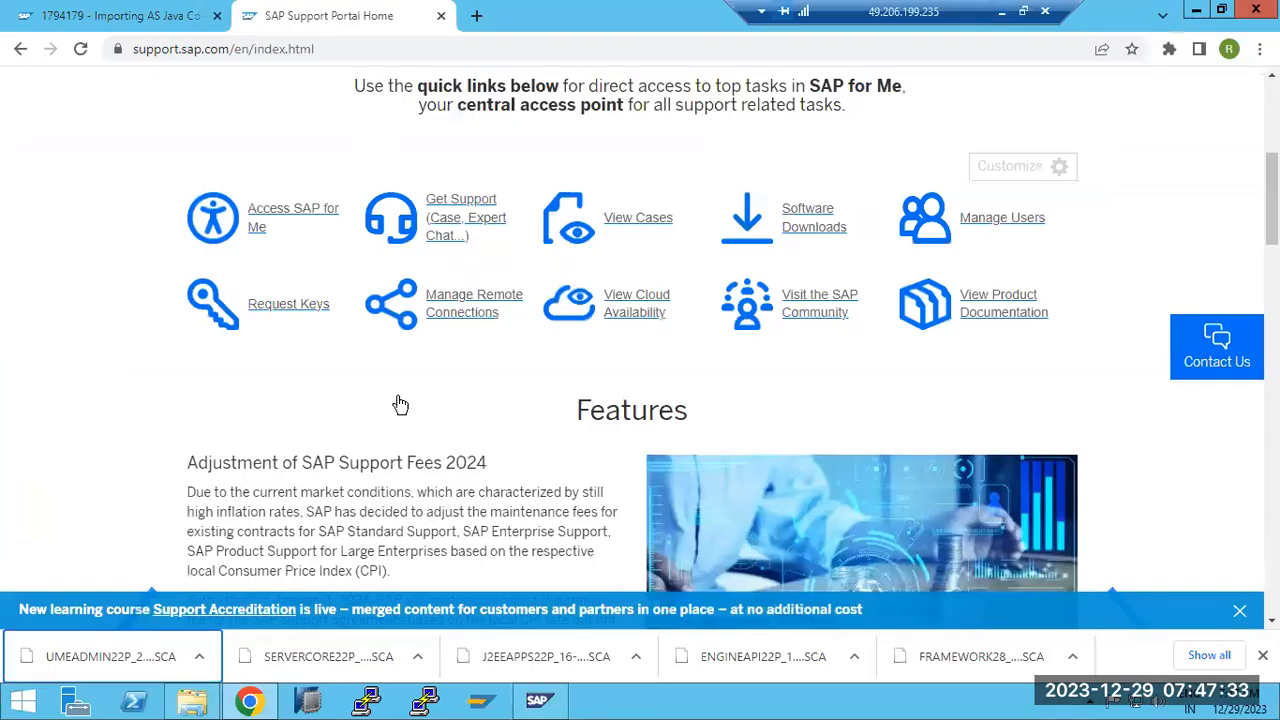
Refresh instance 40's processes in SAP Management Console, showing AS Java synchronizing binaries
{"action": "left_click", "coordinate": [539, 699]}
{"action": "left_click", "coordinate": [113, 56]}
{"action": "left_click", "coordinate": [113, 56]}
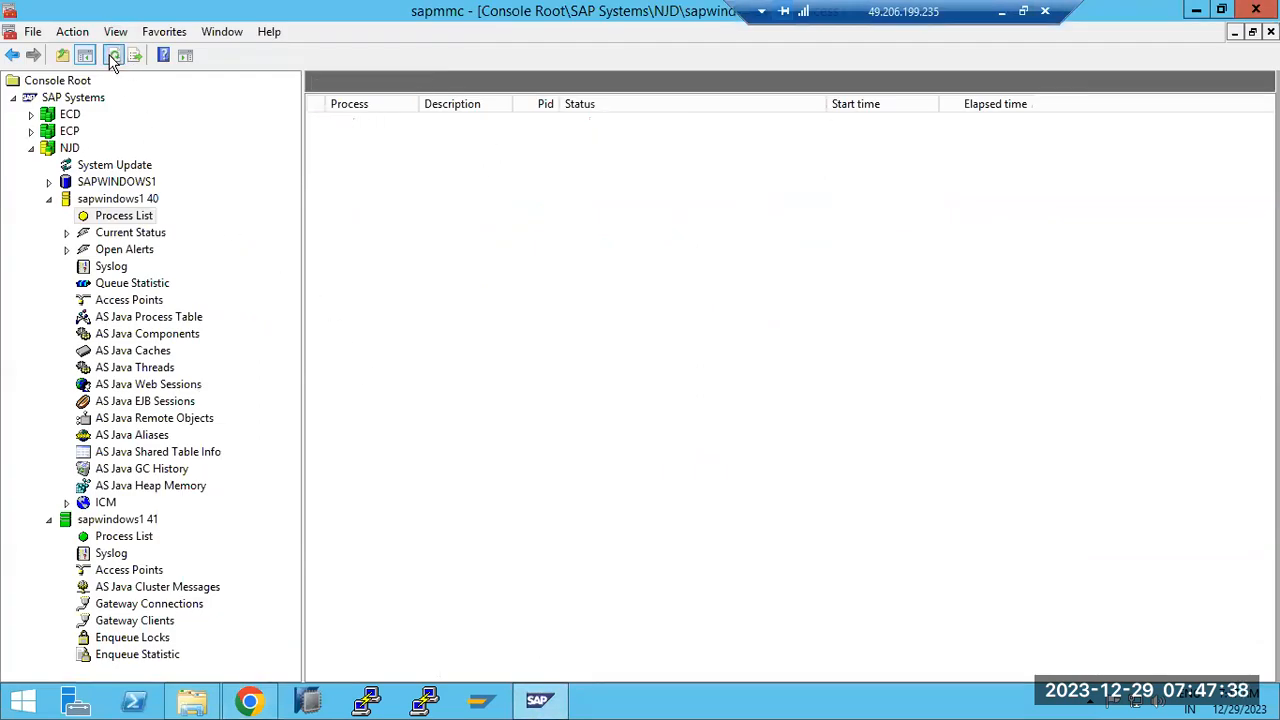
{"action": "left_click", "coordinate": [113, 56]}
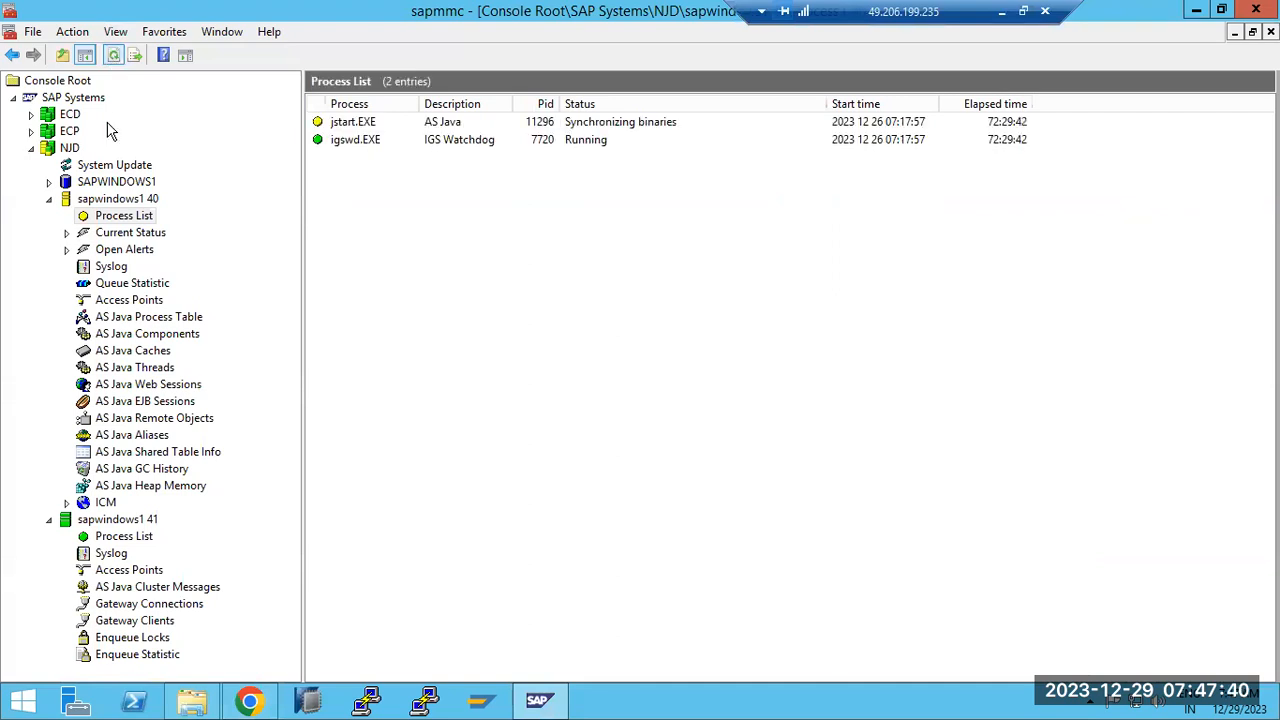
{"action": "left_click", "coordinate": [113, 322]}
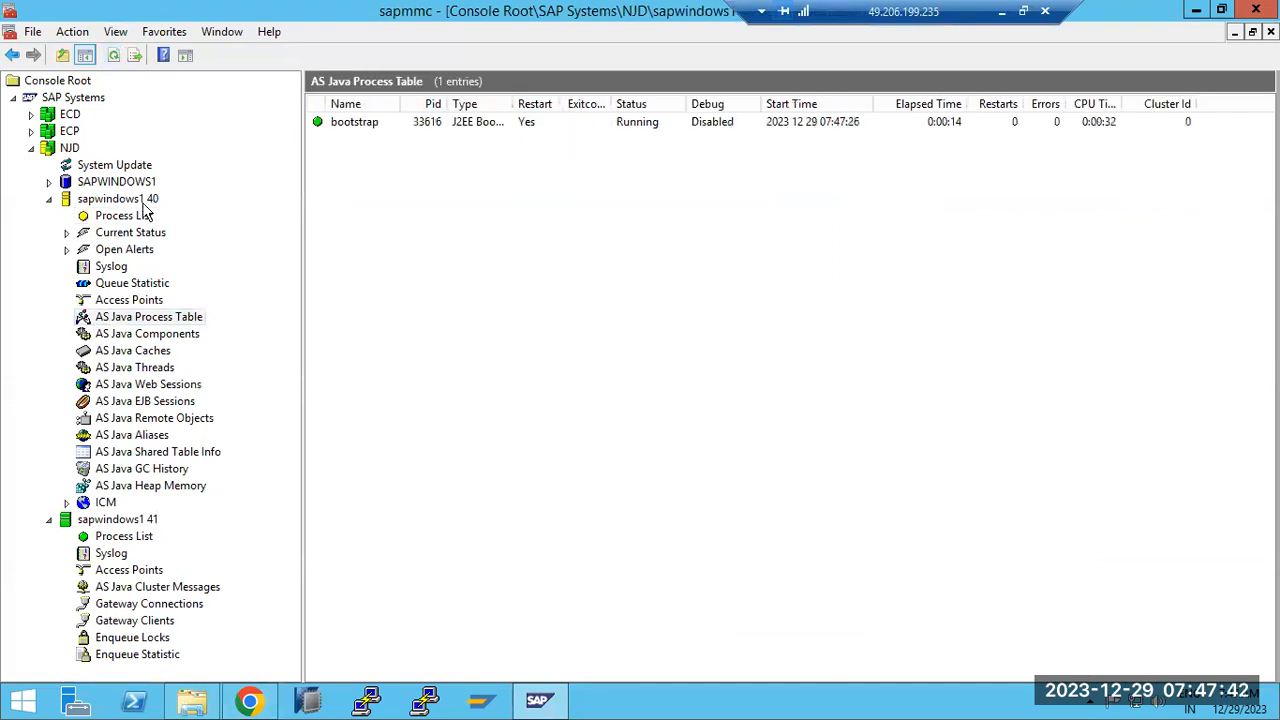
{"action": "left_click", "coordinate": [116, 56]}
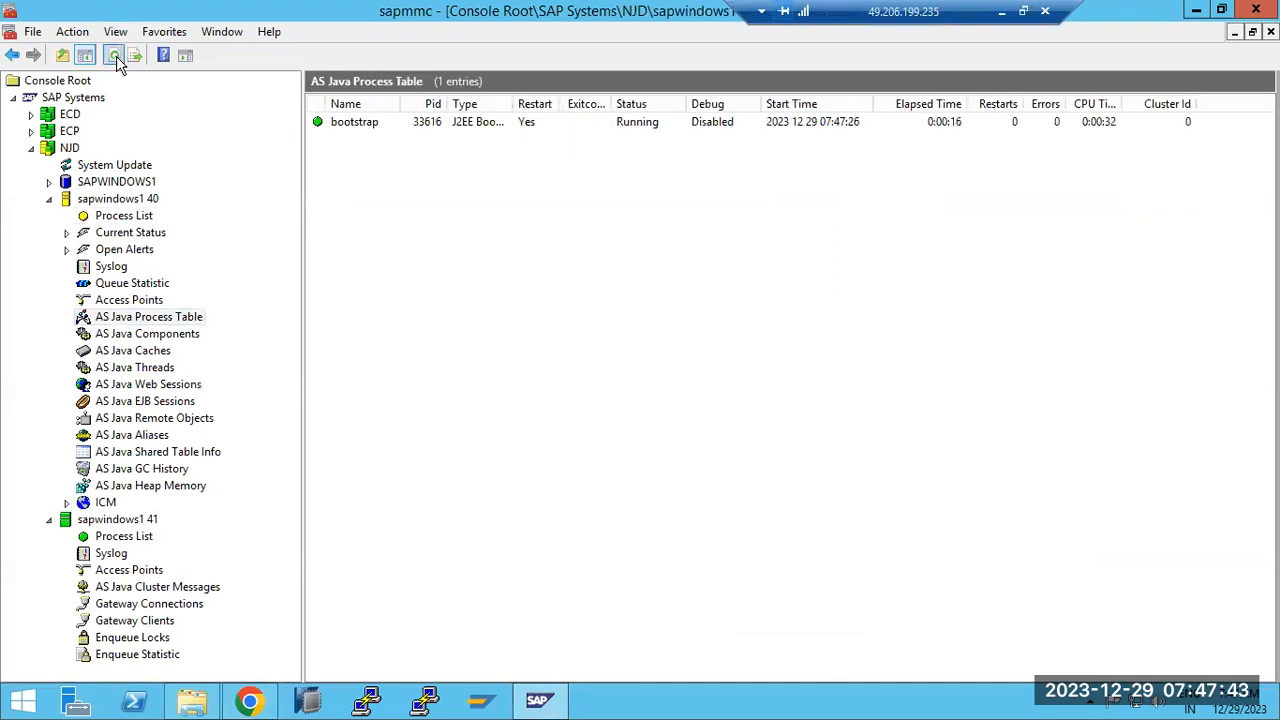
{"action": "left_click", "coordinate": [110, 215]}
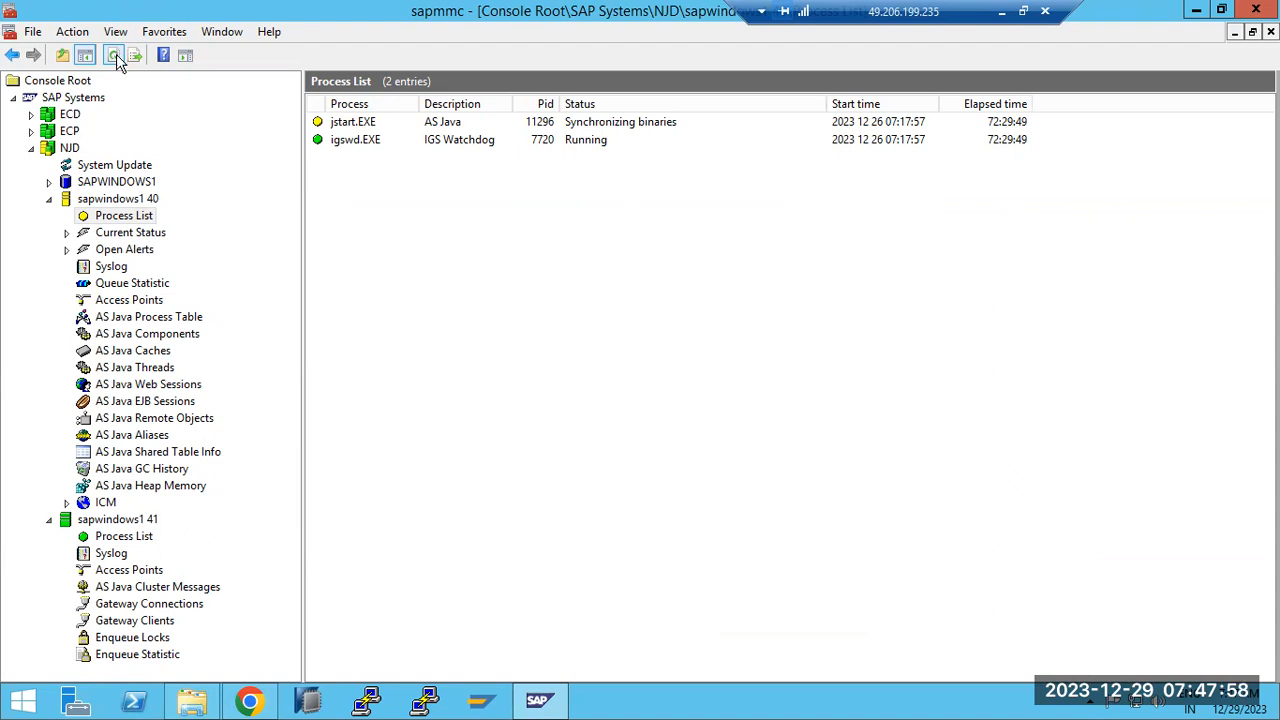
{"action": "left_click", "coordinate": [116, 54]}
{"action": "left_click", "coordinate": [116, 54]}
Bring the Software Update Manager remote session back to the front
{"action": "left_click", "coordinate": [1001, 11]}
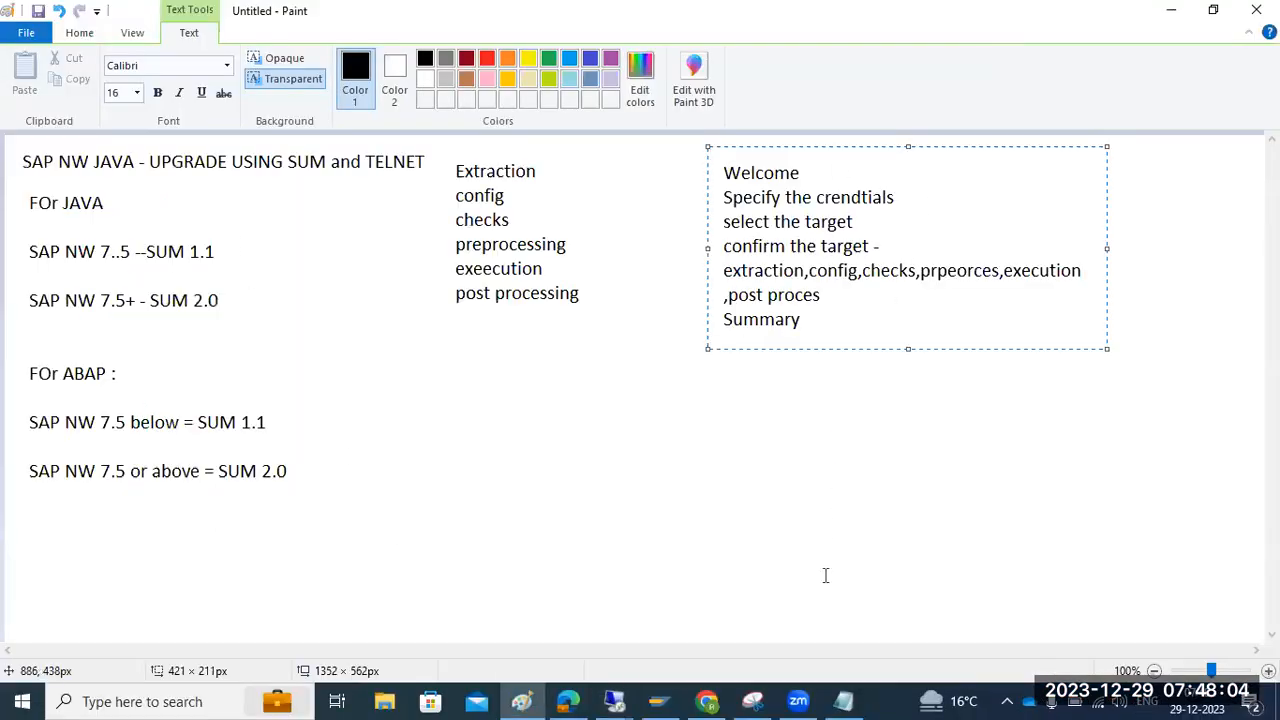
{"action": "left_click", "coordinate": [614, 701]}
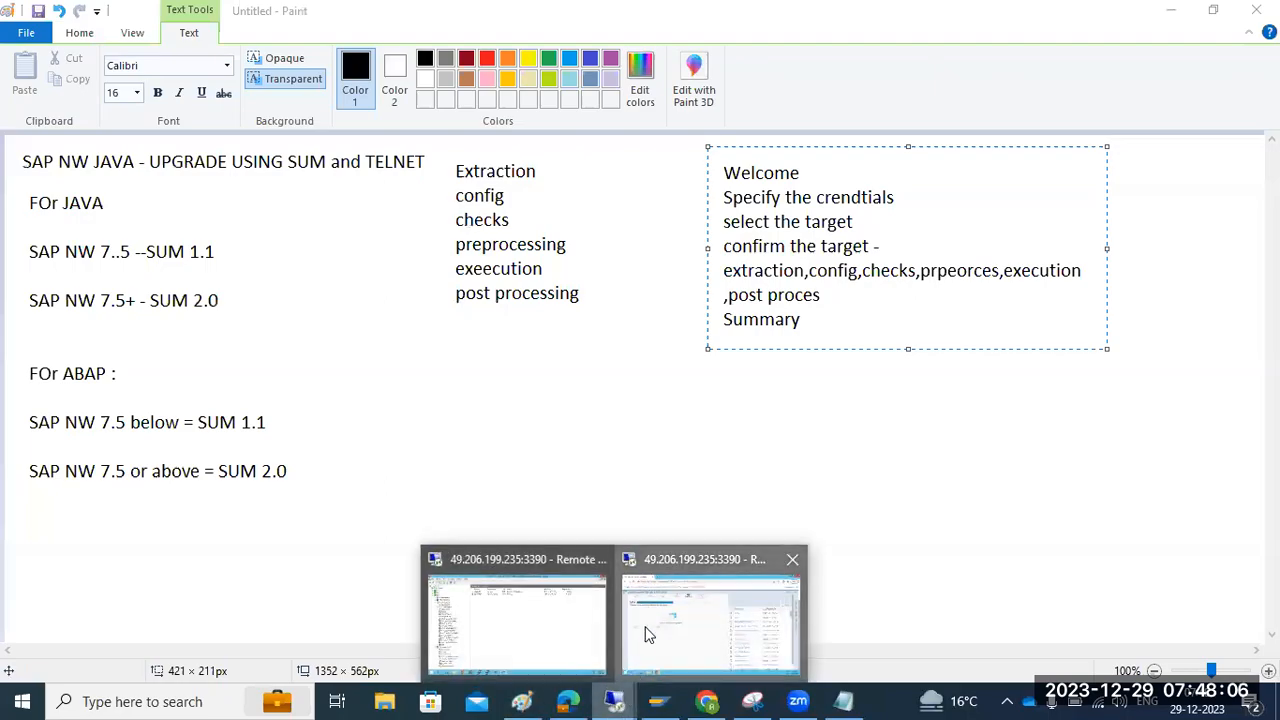
{"action": "left_click", "coordinate": [645, 635]}
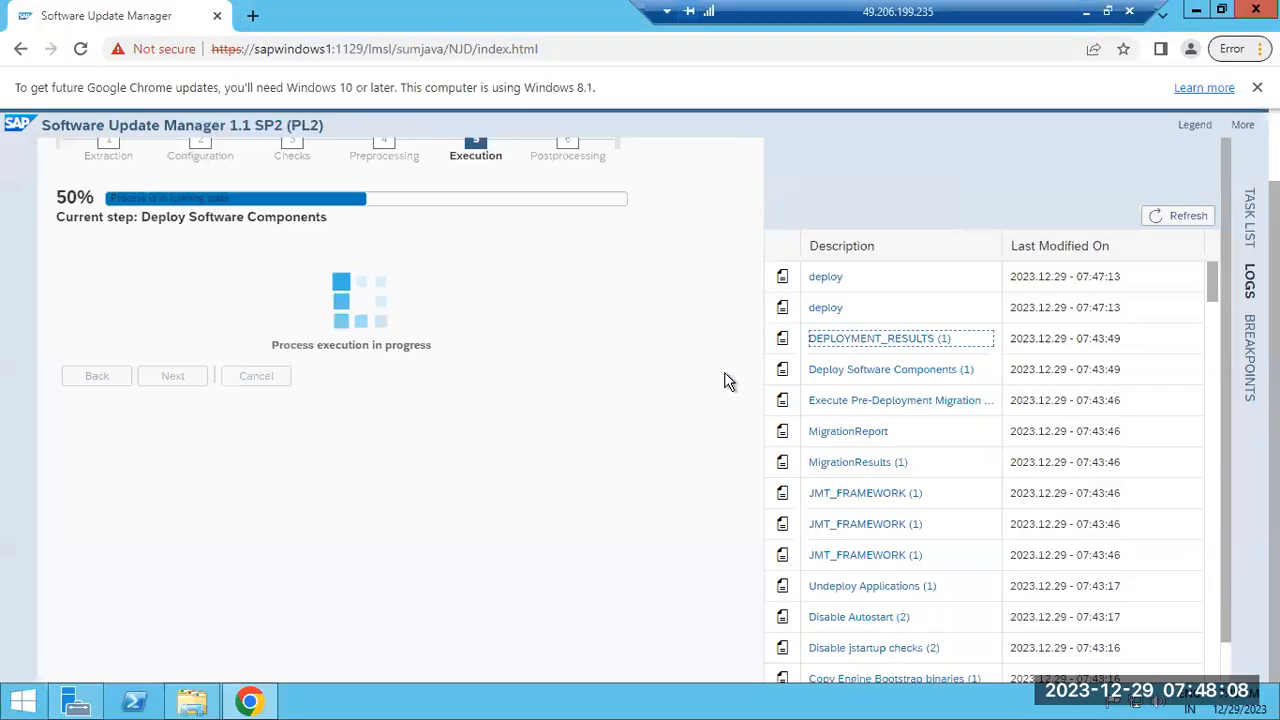
Read the newest deploy log: offline deployment waiting 212 seconds, AS Java refusing connections
{"action": "left_click", "coordinate": [1178, 217]}
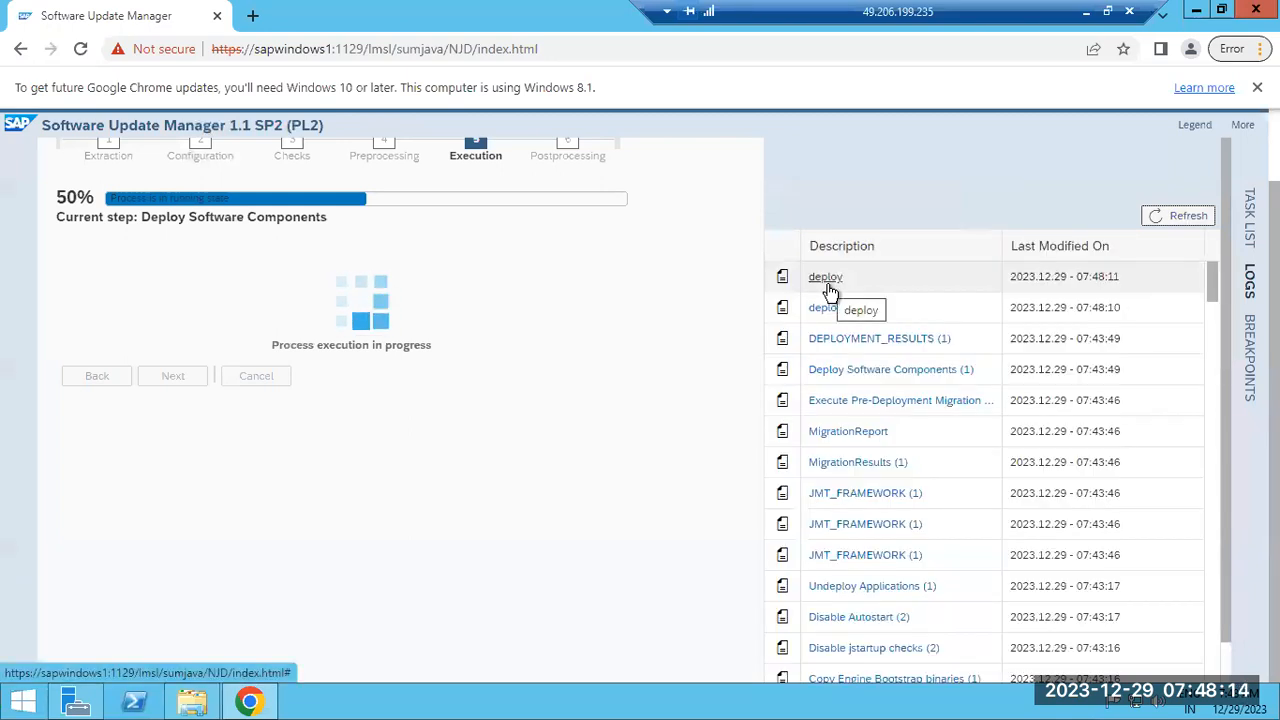
{"action": "left_click", "coordinate": [828, 284]}
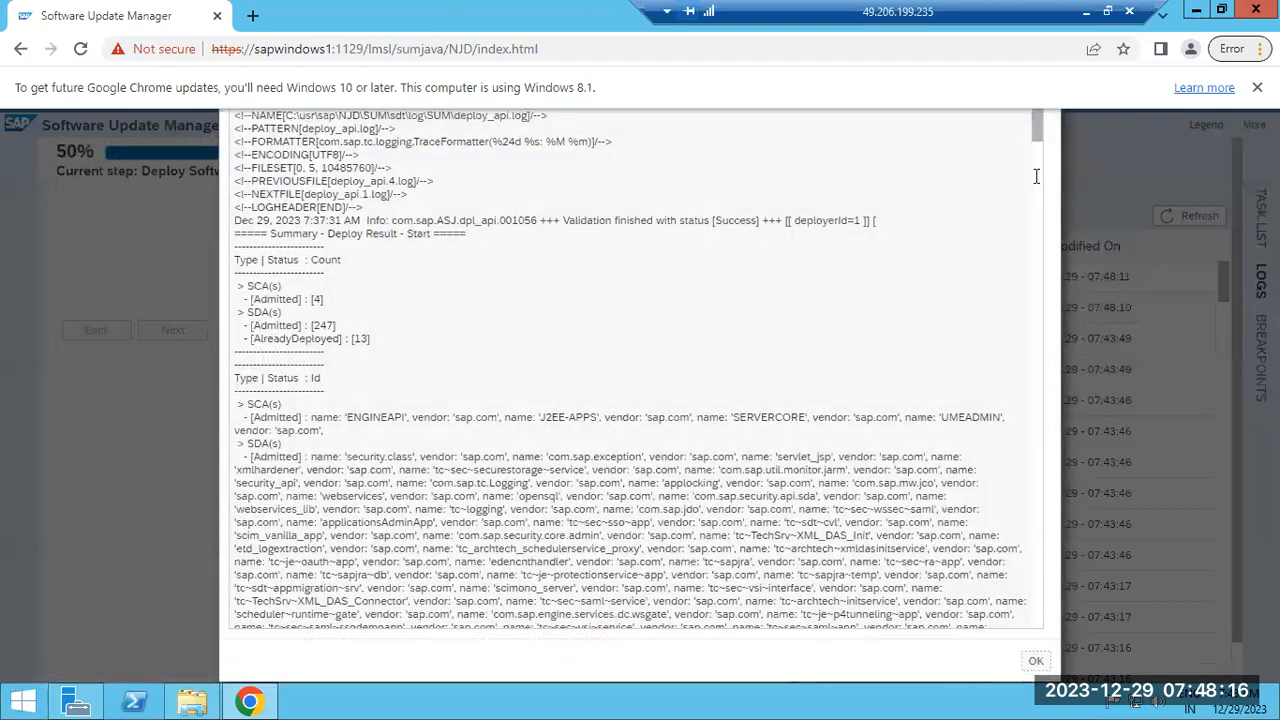
{"action": "left_click_drag", "start_coordinate": [1036, 128], "coordinate": [1036, 637]}
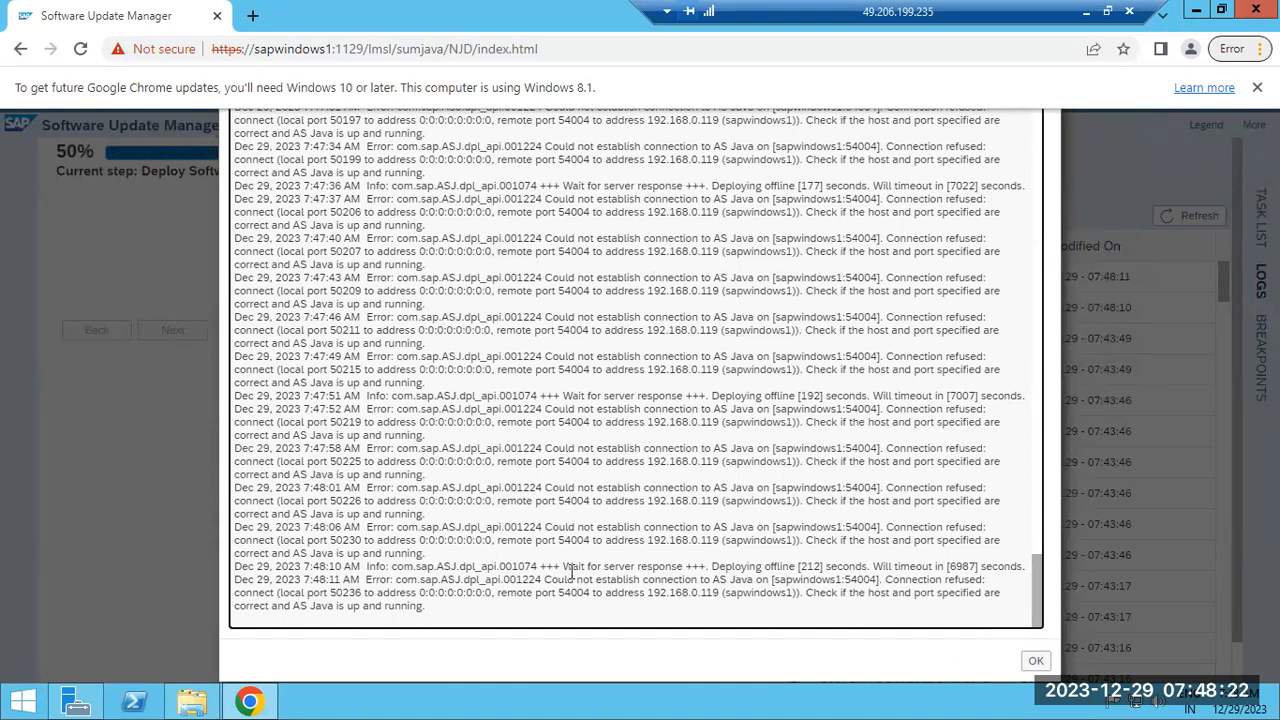
{"action": "left_click_drag", "start_coordinate": [572, 566], "coordinate": [945, 648]}
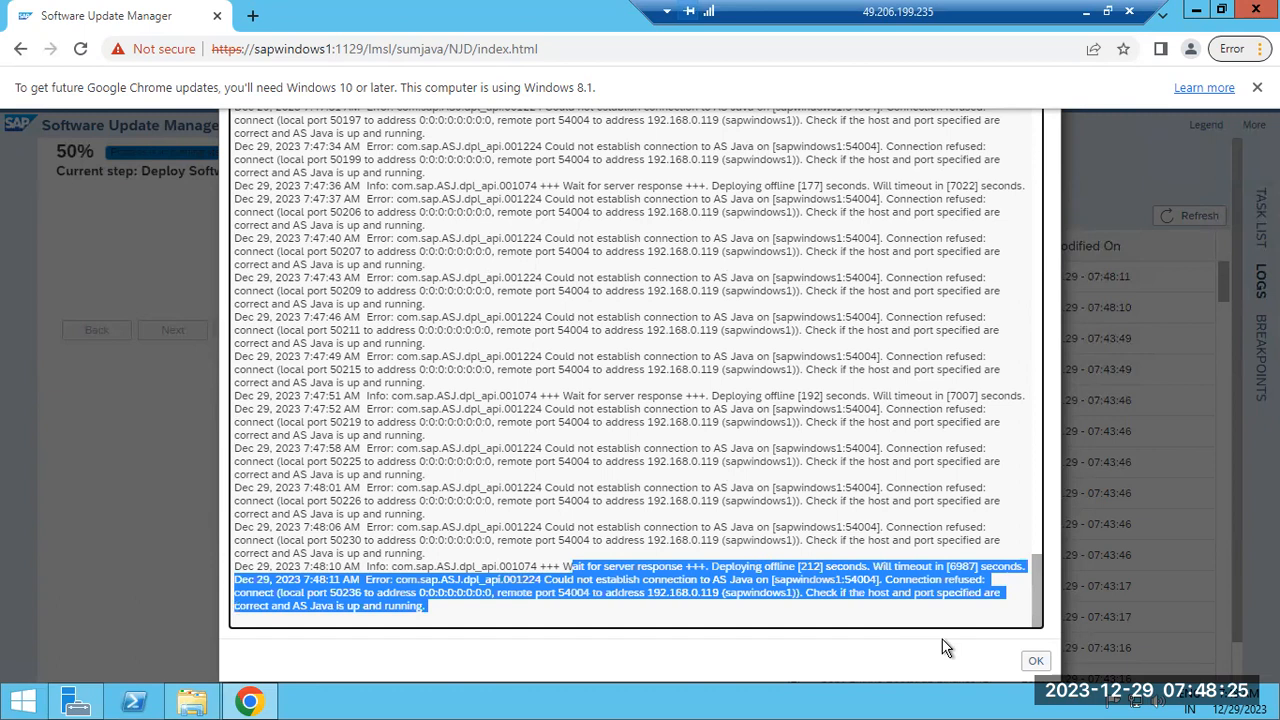
{"action": "left_click", "coordinate": [1036, 660]}
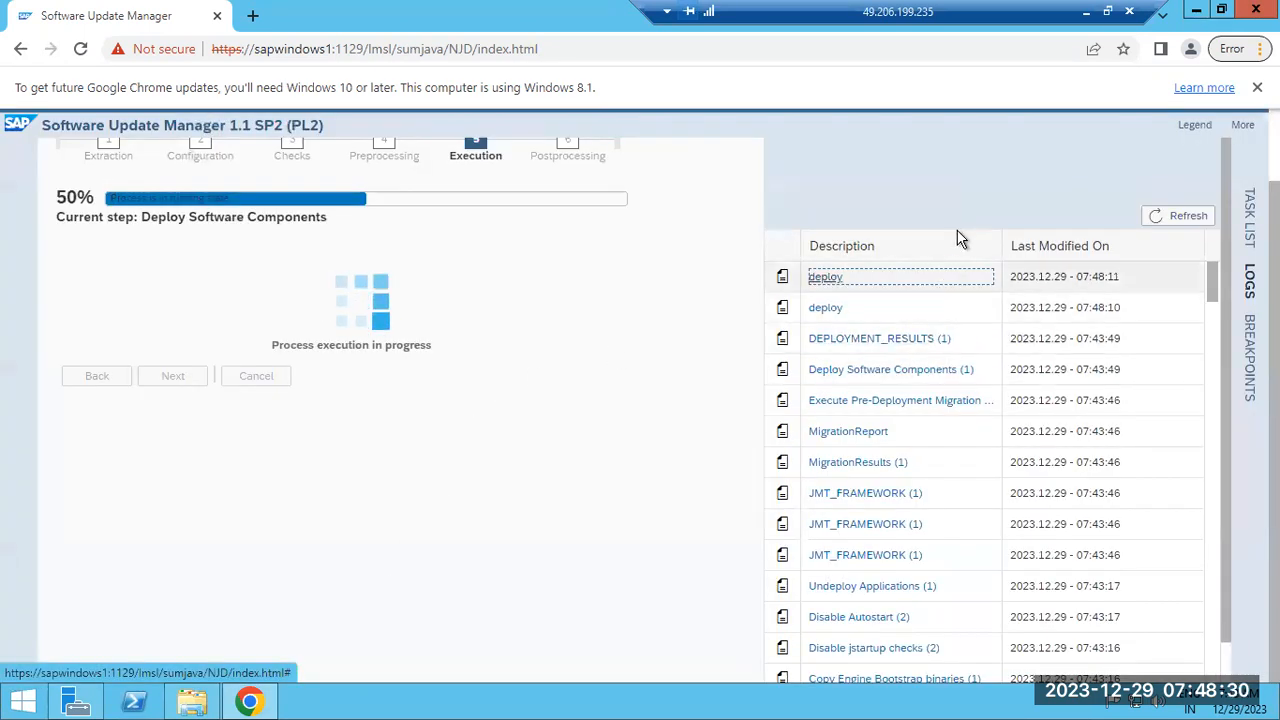
{"action": "left_click", "coordinate": [1086, 12]}
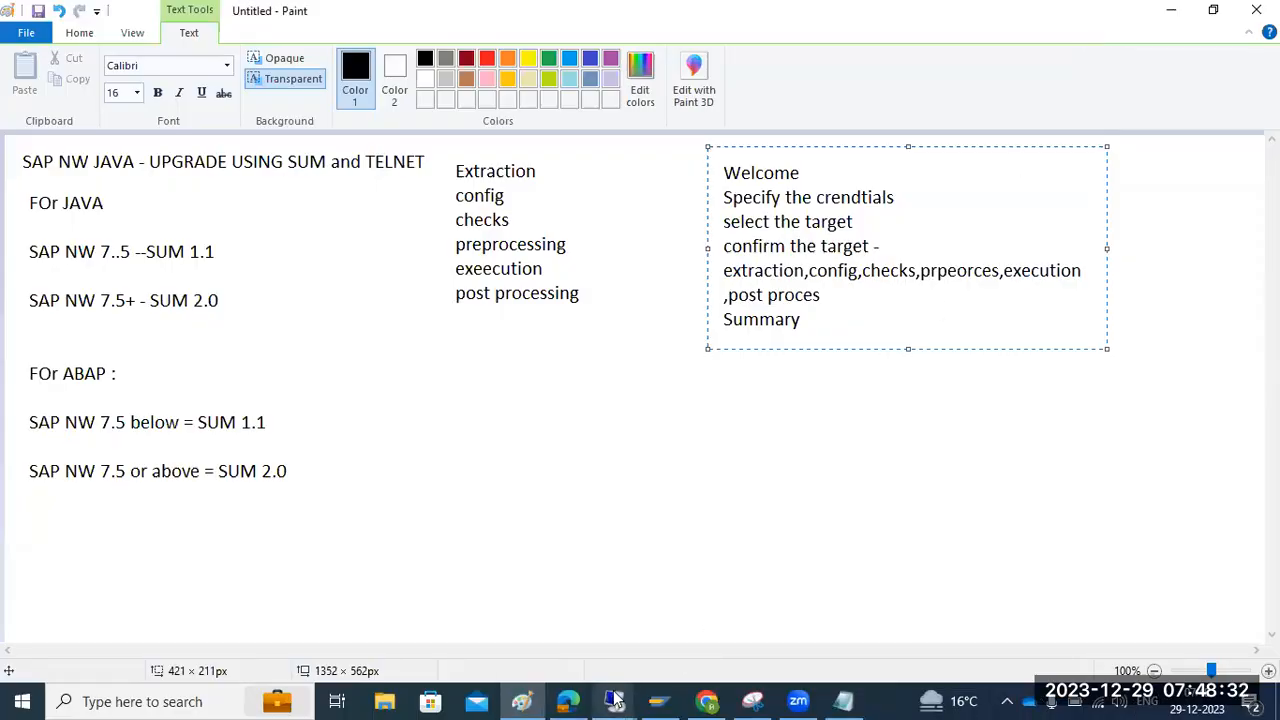
Restore the management console session and refresh the process status several times
{"action": "mouse_move", "coordinate": [614, 700]}
{"action": "left_click", "coordinate": [526, 626]}
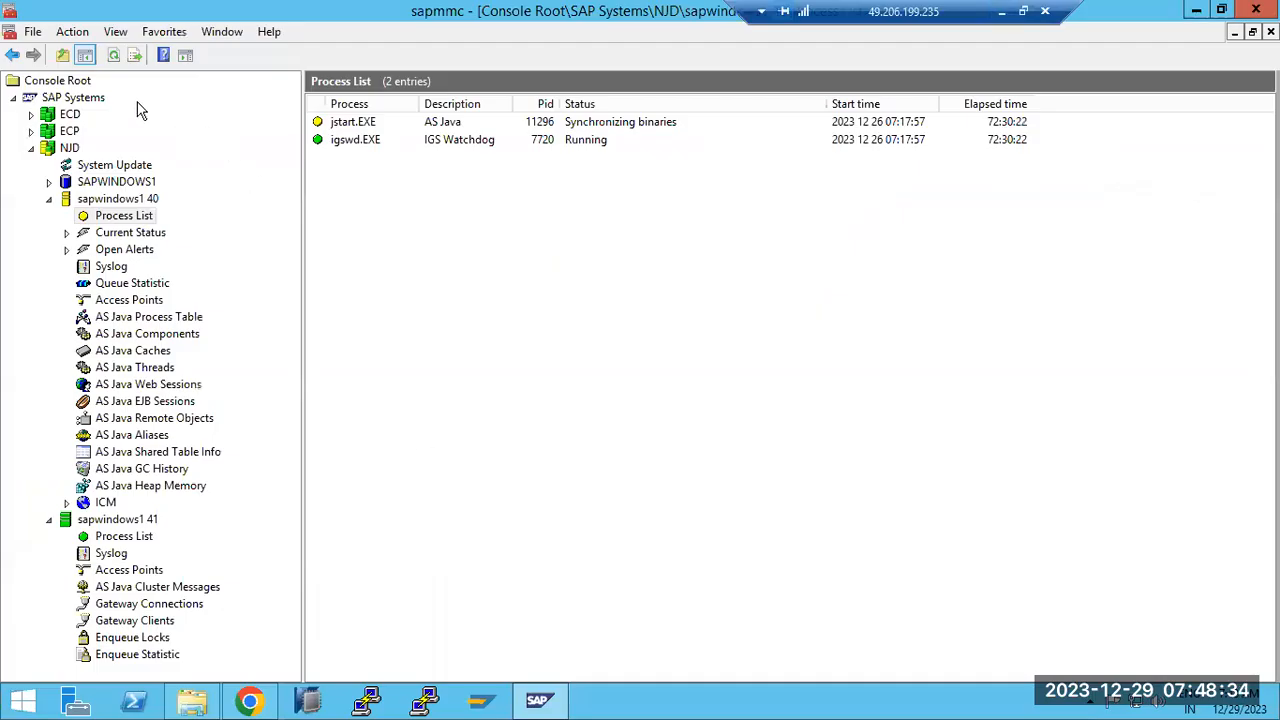
{"action": "left_click", "coordinate": [114, 56]}
{"action": "left_click", "coordinate": [114, 58]}
{"action": "left_click", "coordinate": [114, 58]}
{"action": "left_click", "coordinate": [114, 58]}
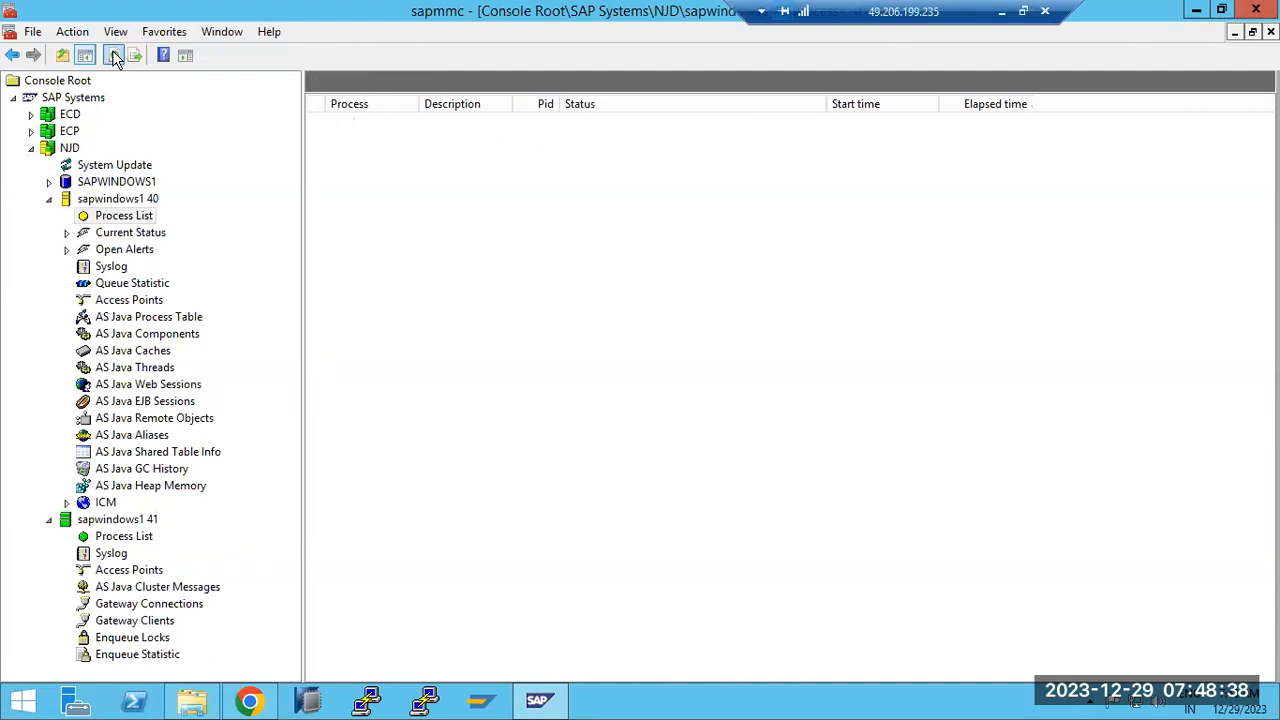
Check the sapwindows1 41 instance's processes, then return to instance 40's Process List
{"action": "left_click", "coordinate": [118, 539]}
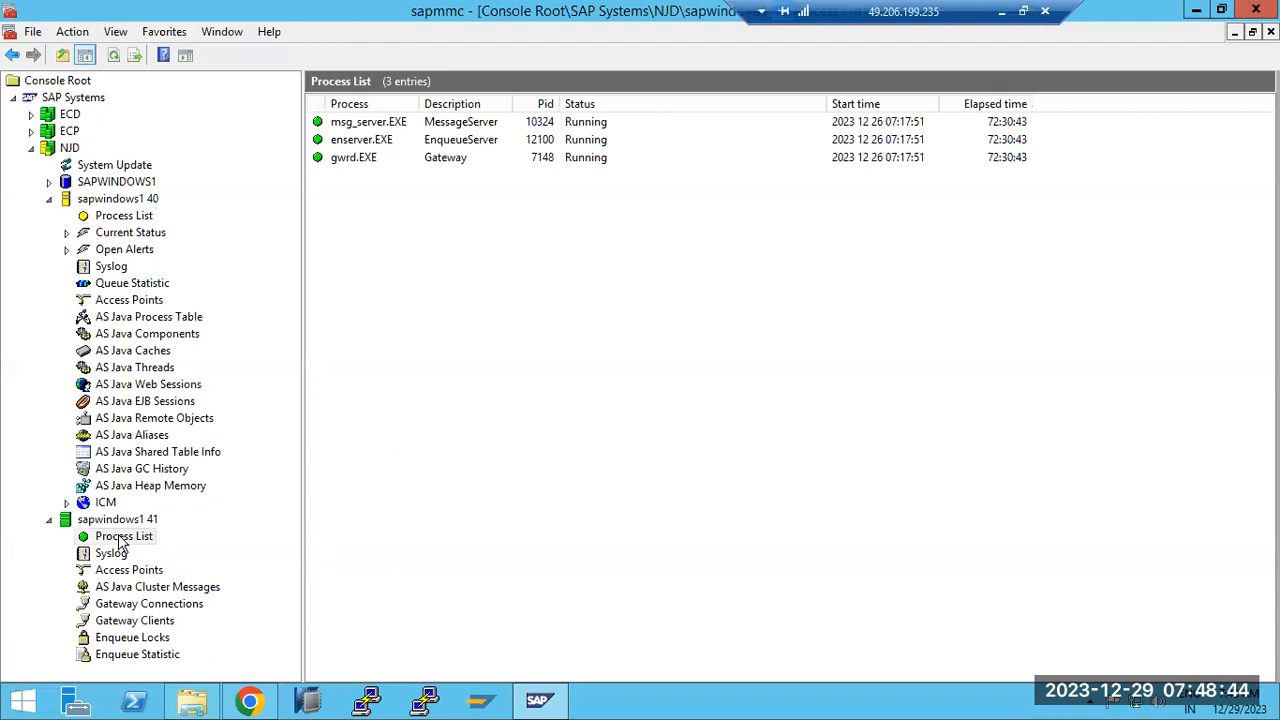
{"action": "left_click", "coordinate": [100, 520]}
{"action": "left_click", "coordinate": [113, 538]}
{"action": "left_click", "coordinate": [130, 220]}
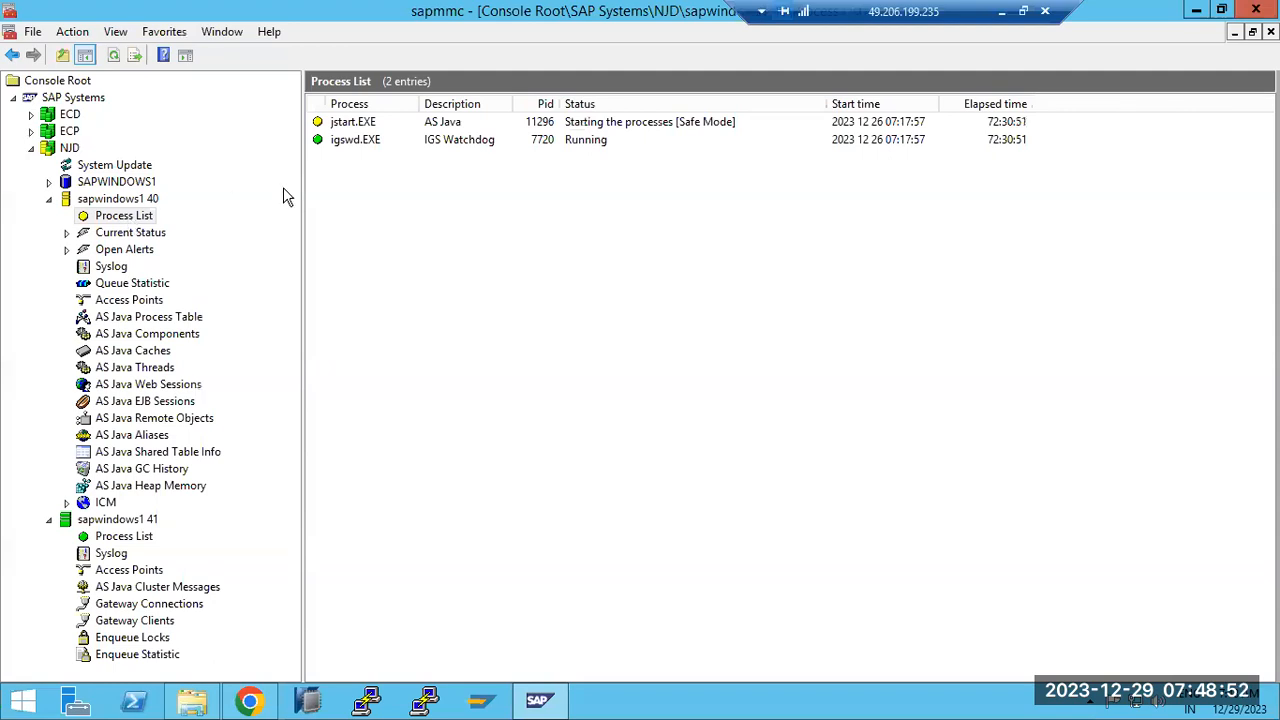
Refresh the AS Java Process Table: Safe Mode startup, icm running, server0 starting framework
{"action": "left_click", "coordinate": [590, 126]}
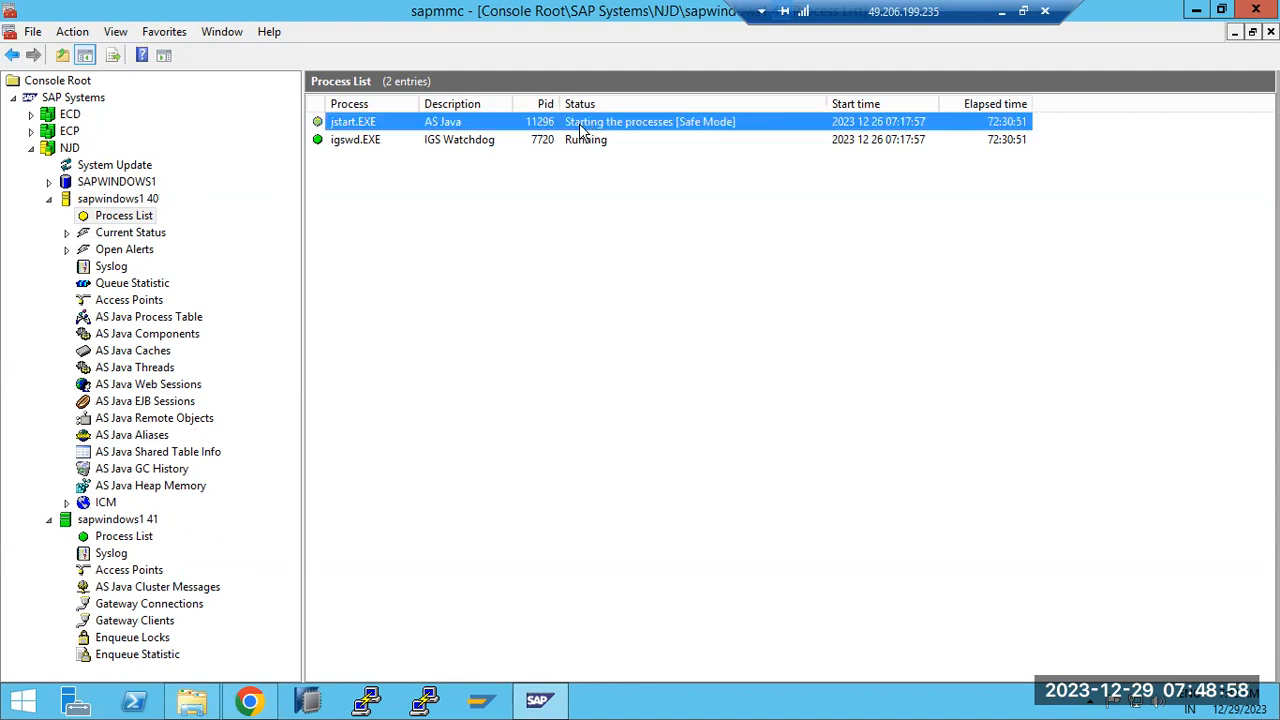
{"action": "left_click", "coordinate": [131, 320]}
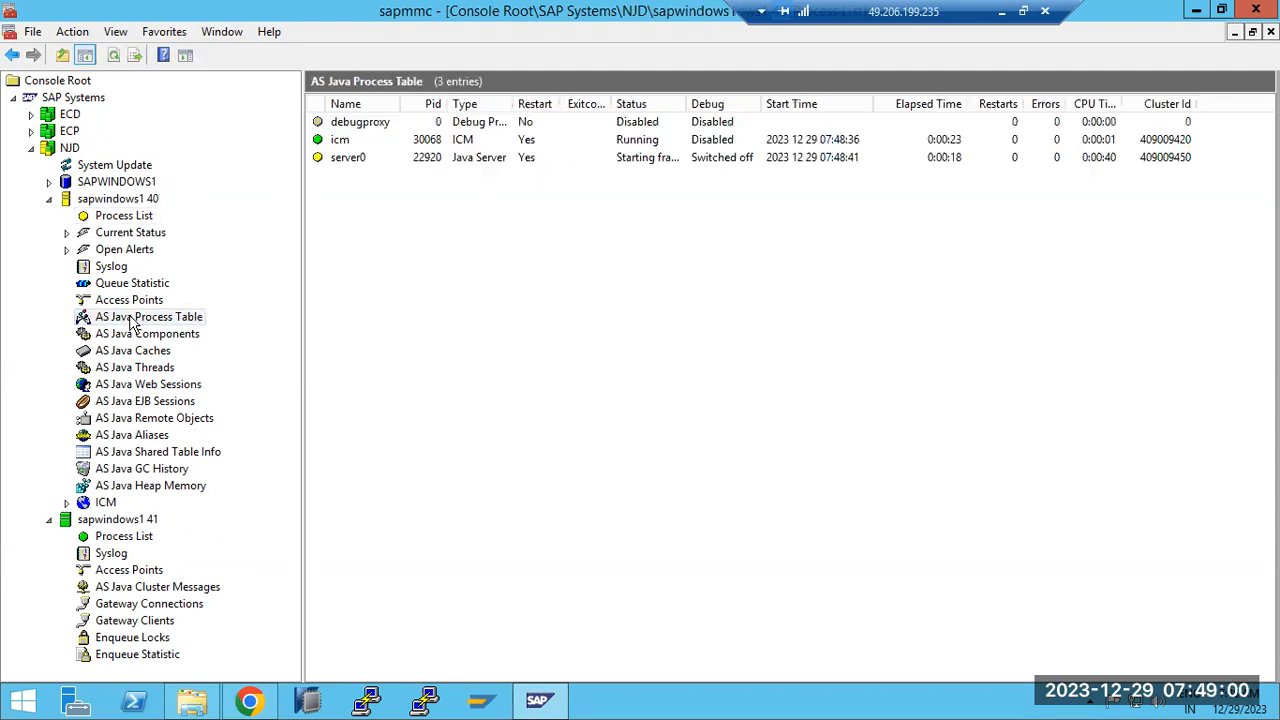
{"action": "left_click", "coordinate": [116, 58]}
{"action": "left_click", "coordinate": [116, 58]}
{"action": "left_click", "coordinate": [112, 220]}
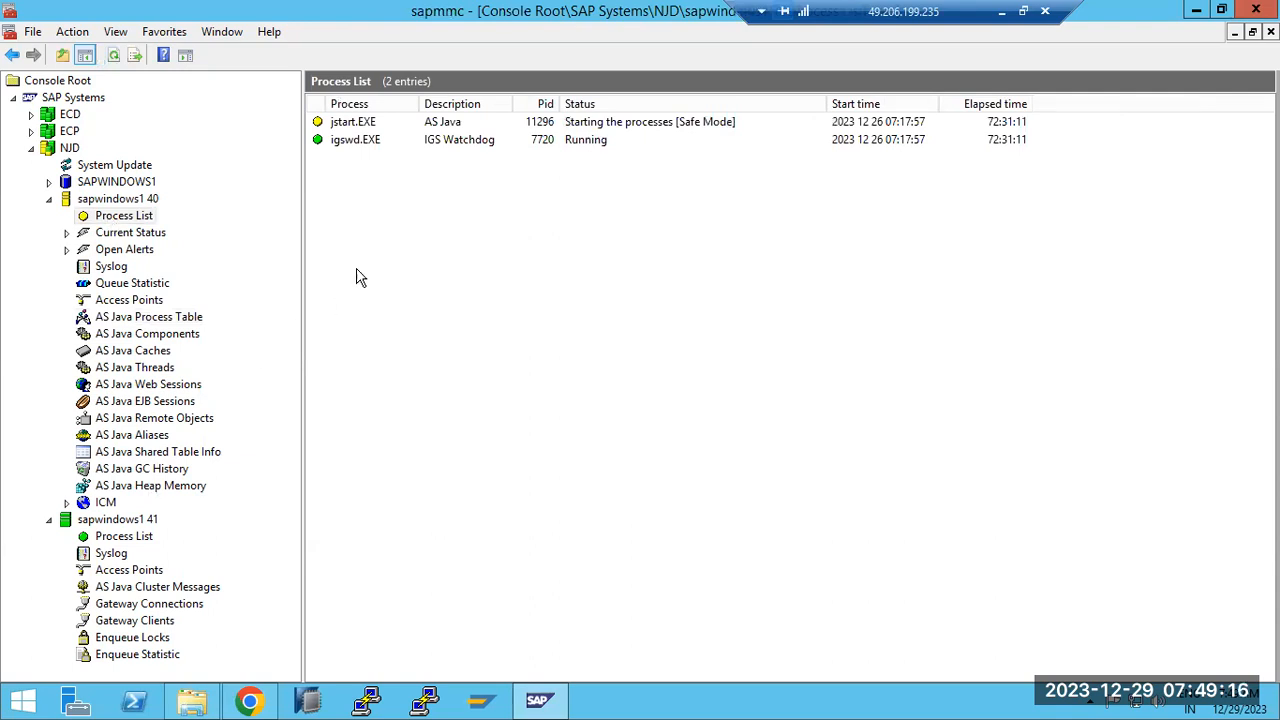
{"action": "left_click", "coordinate": [728, 126]}
{"action": "left_click", "coordinate": [121, 318]}
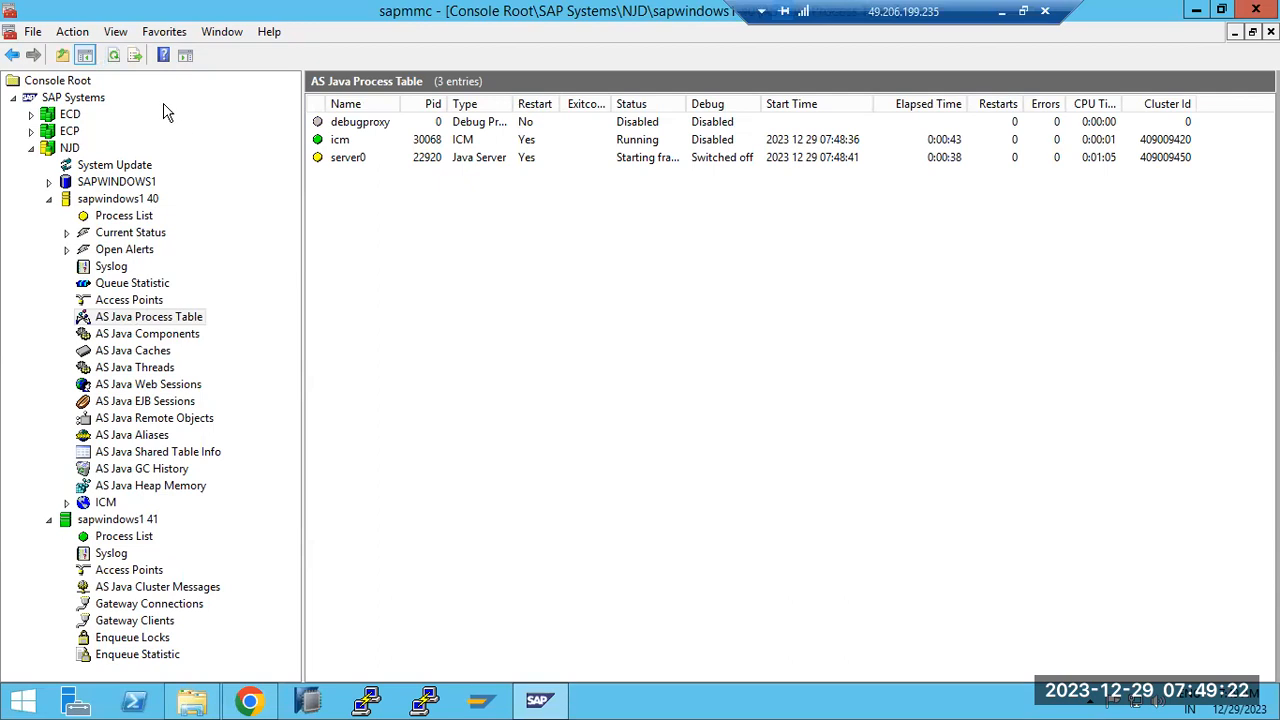
{"action": "left_click", "coordinate": [112, 57]}
{"action": "left_click", "coordinate": [112, 60]}
{"action": "left_click", "coordinate": [1003, 18]}
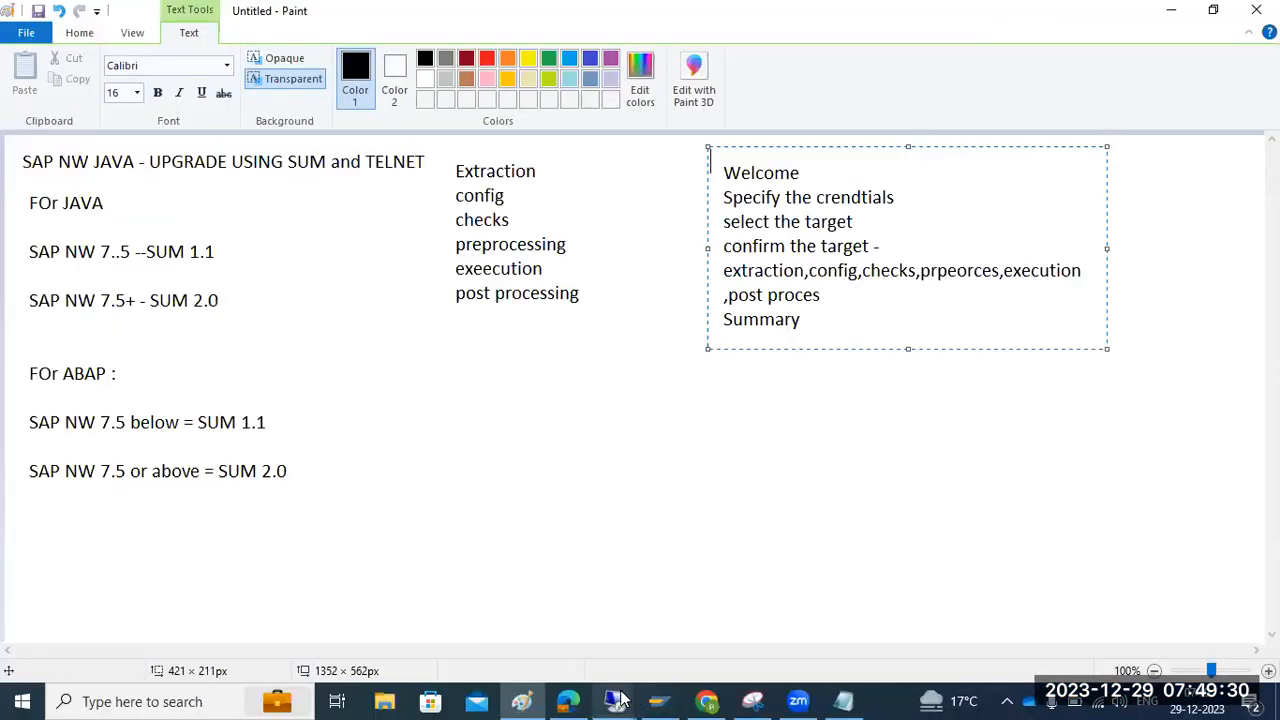
{"action": "mouse_move", "coordinate": [622, 698]}
{"action": "left_click", "coordinate": [654, 638]}
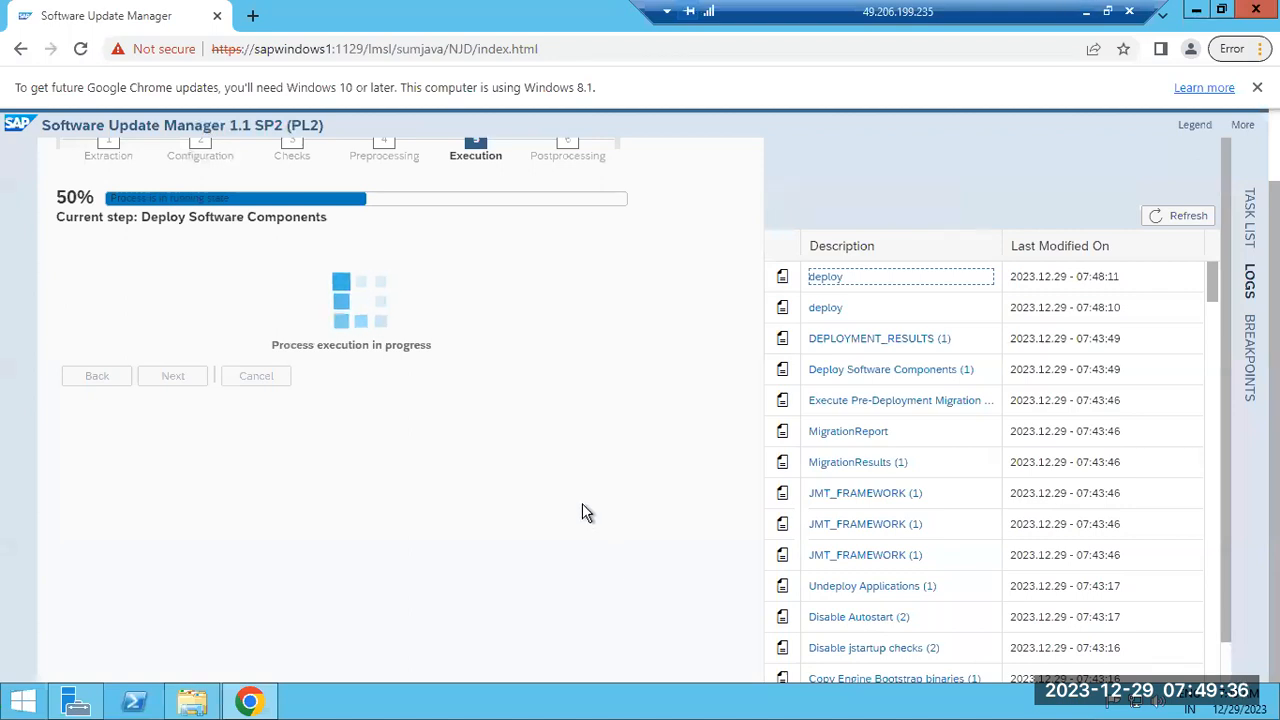
{"action": "left_click", "coordinate": [1157, 218]}
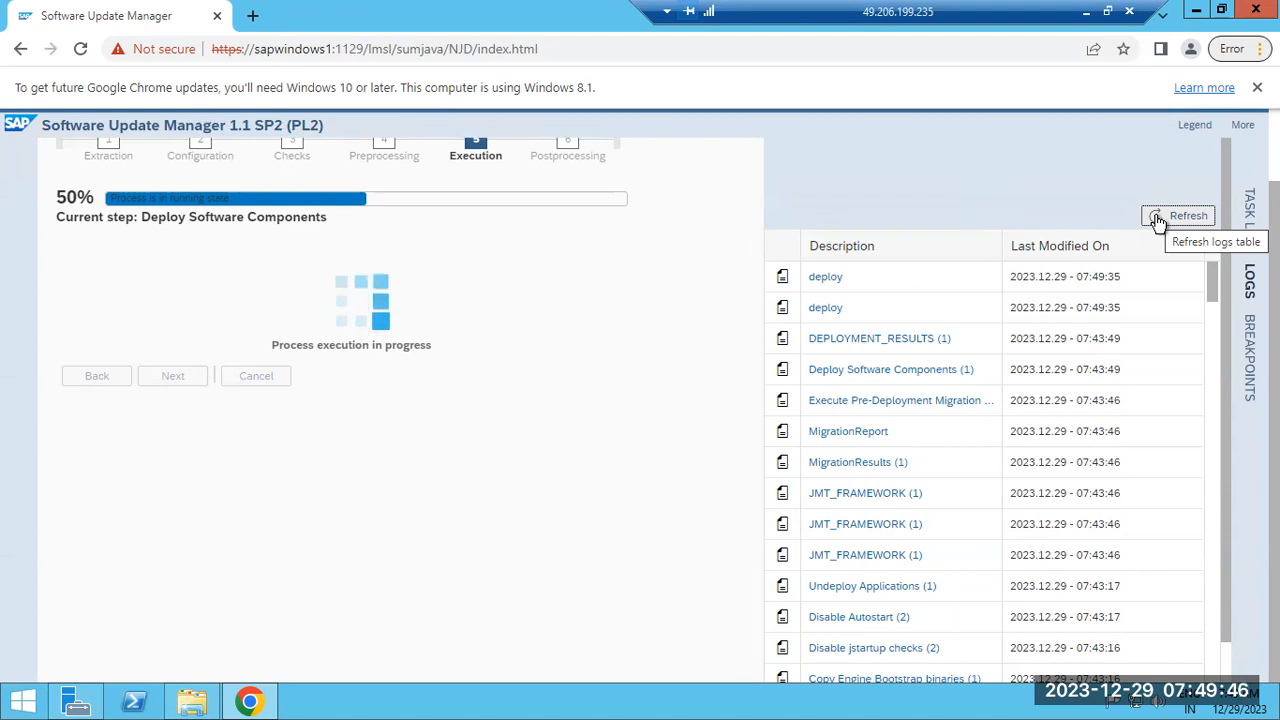
{"action": "left_click", "coordinate": [1165, 217]}
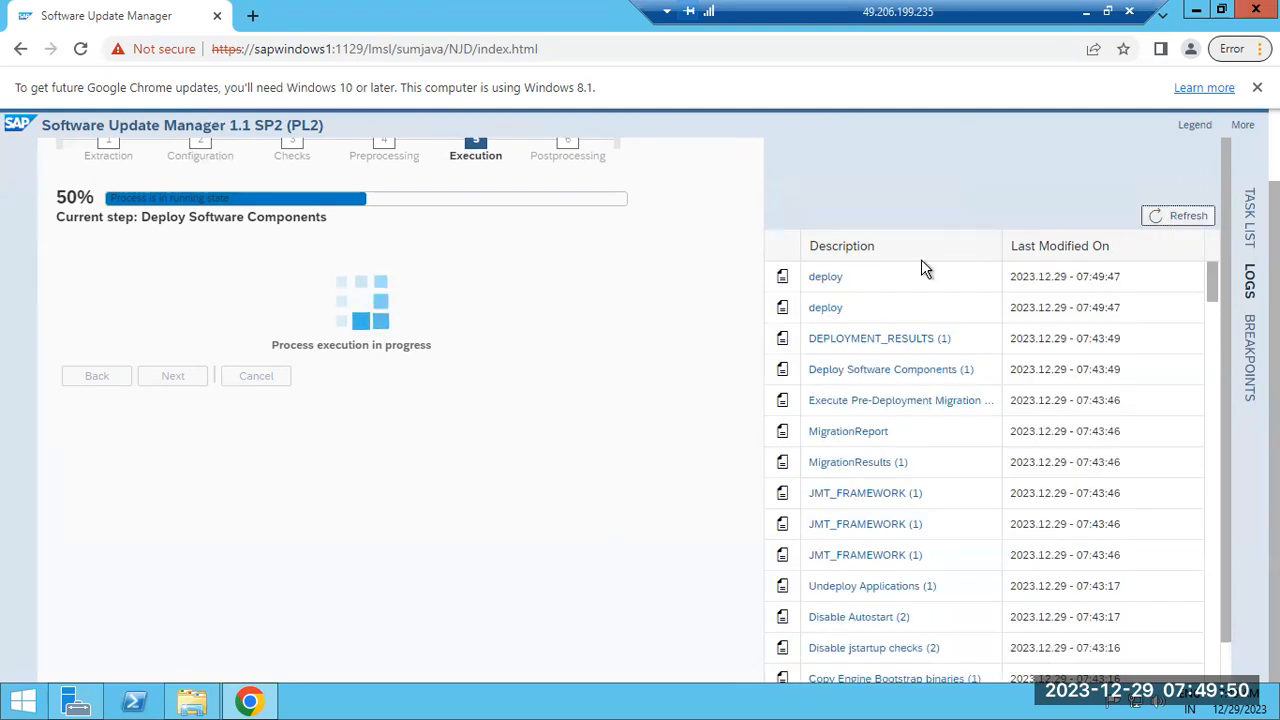
{"action": "left_click", "coordinate": [822, 285]}
{"action": "left_click_drag", "start_coordinate": [1036, 119], "coordinate": [1035, 688]}
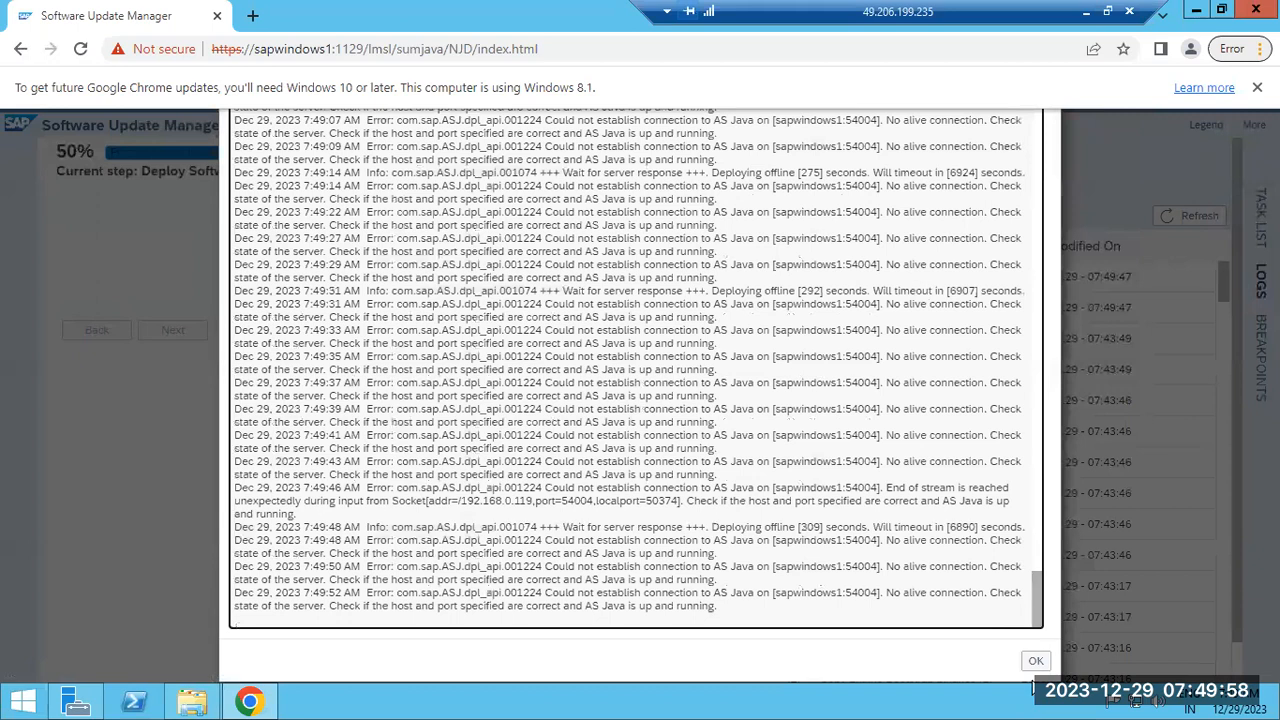
{"action": "left_click", "coordinate": [1033, 664]}
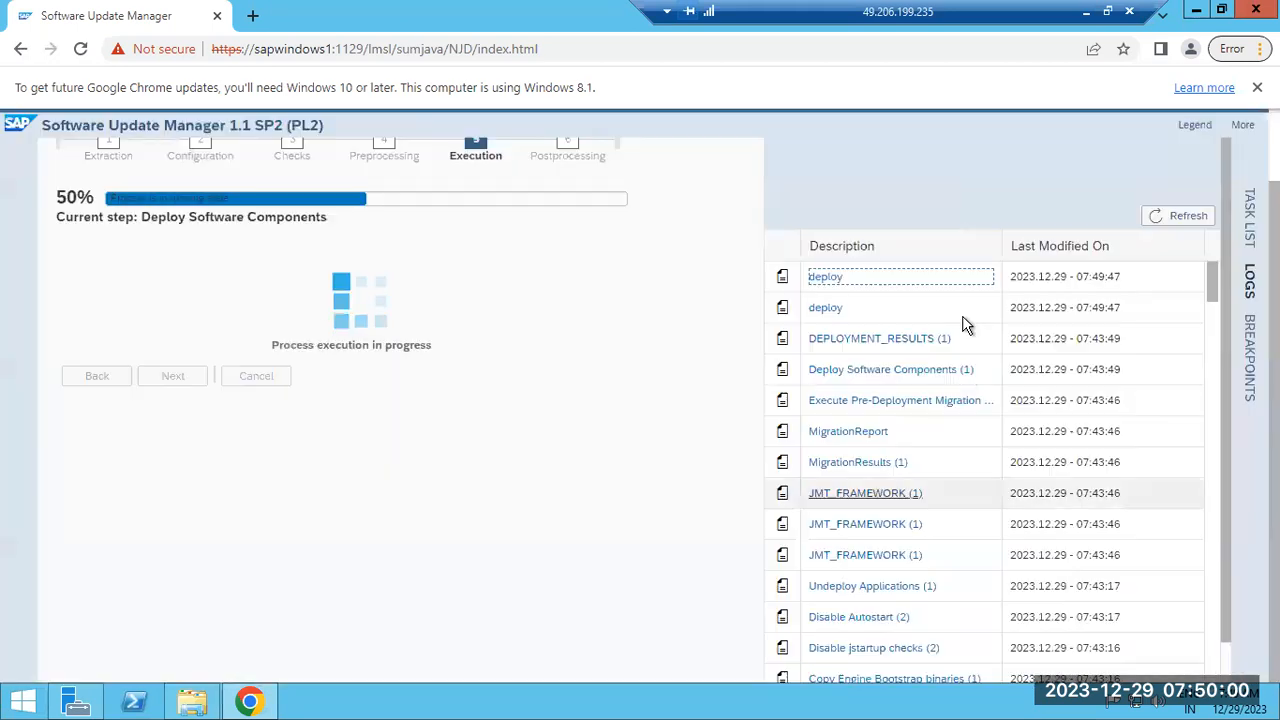
{"action": "left_click", "coordinate": [1086, 12]}
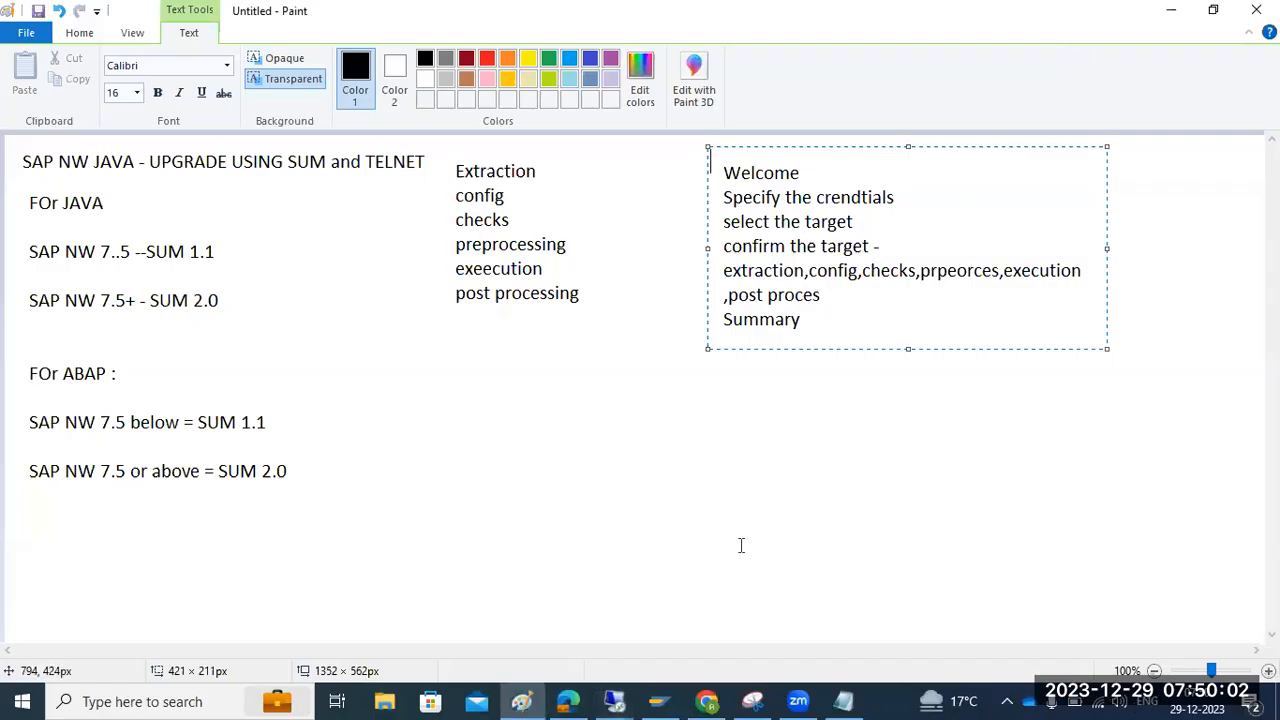
Refresh the console and show sapwindows1 40's Process List, AS Java still in Safe Mode
{"action": "mouse_move", "coordinate": [614, 700]}
{"action": "left_click", "coordinate": [514, 634]}
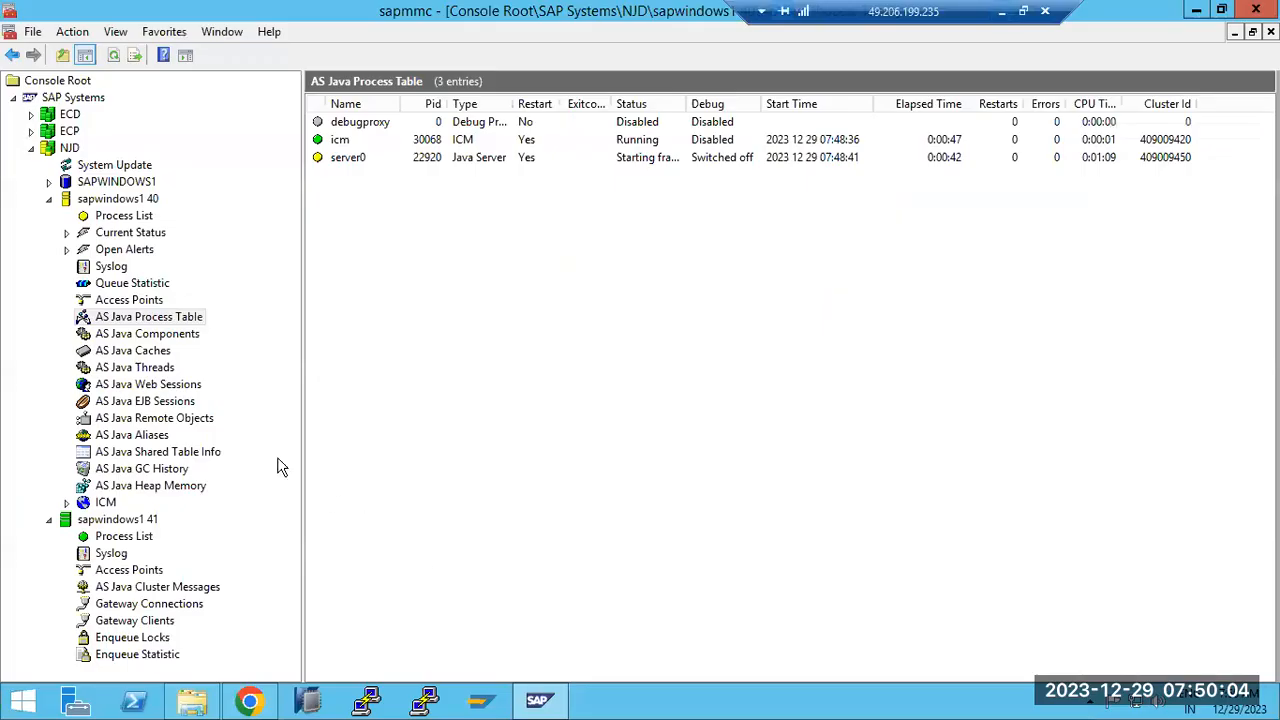
{"action": "left_click", "coordinate": [112, 55]}
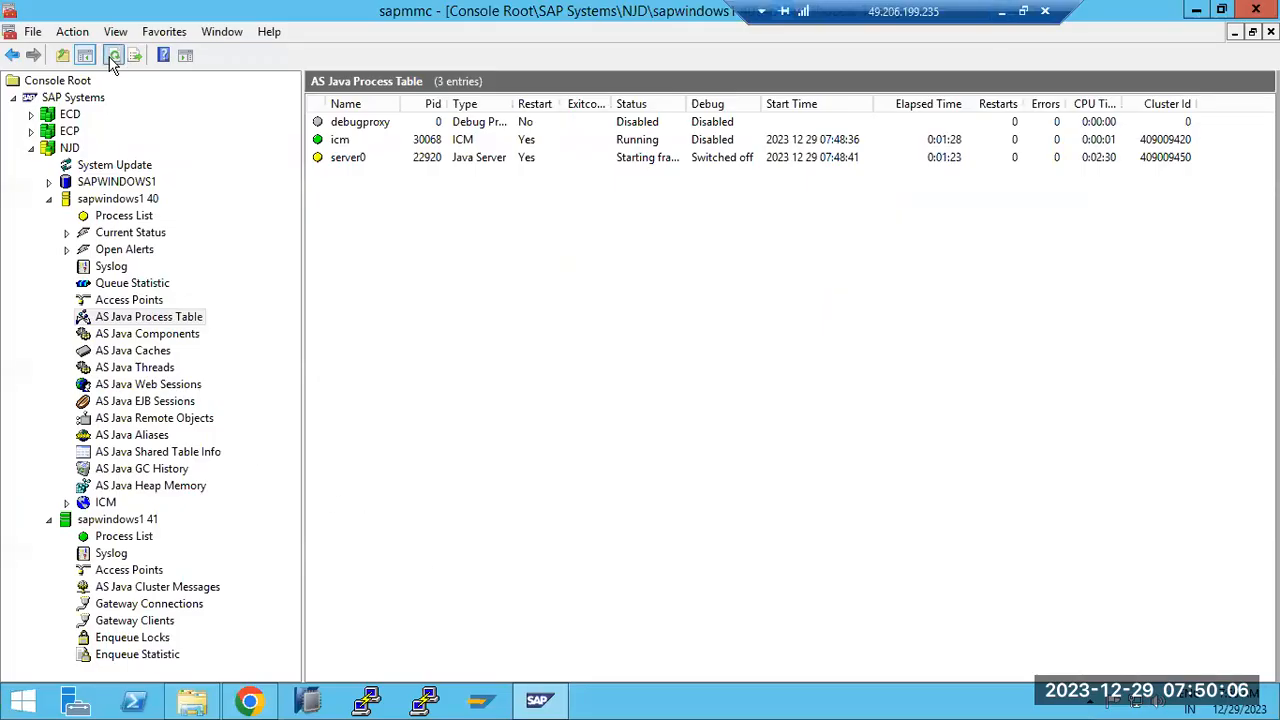
{"action": "left_click", "coordinate": [114, 217]}
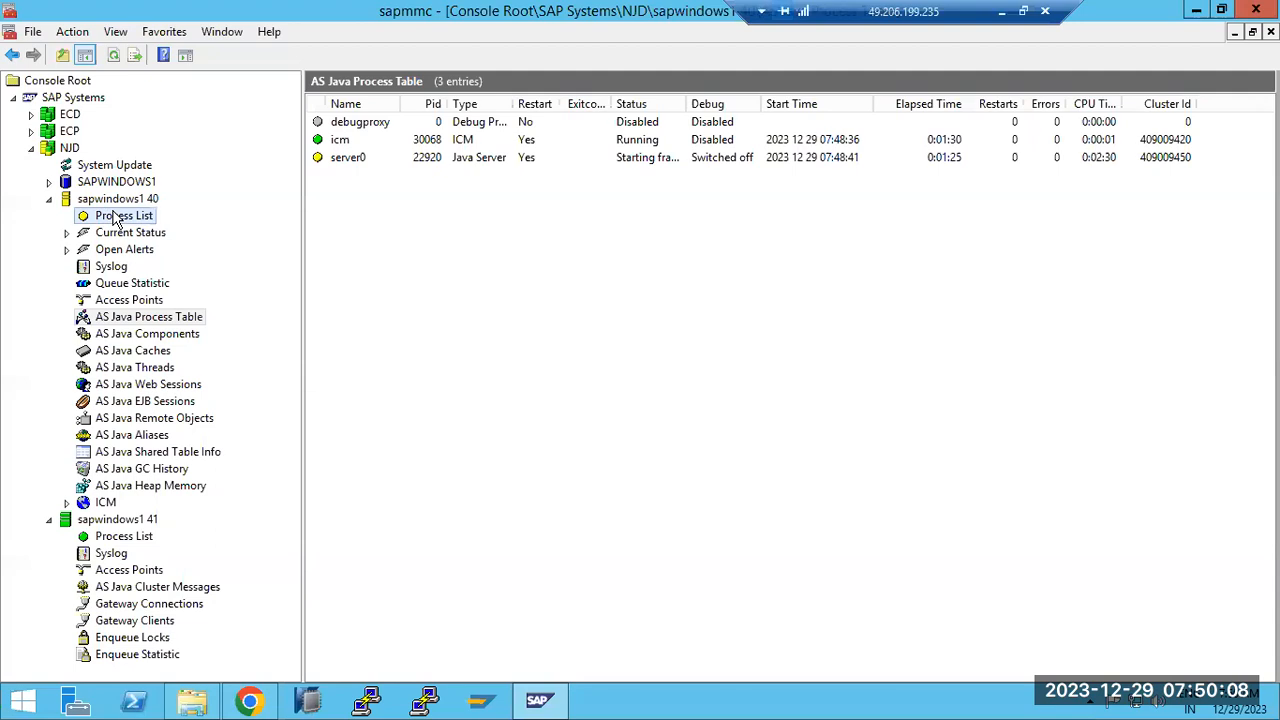
Bring up the JAVAPATCHES folder containing the 11 SCA patch files
{"action": "left_click", "coordinate": [250, 702]}
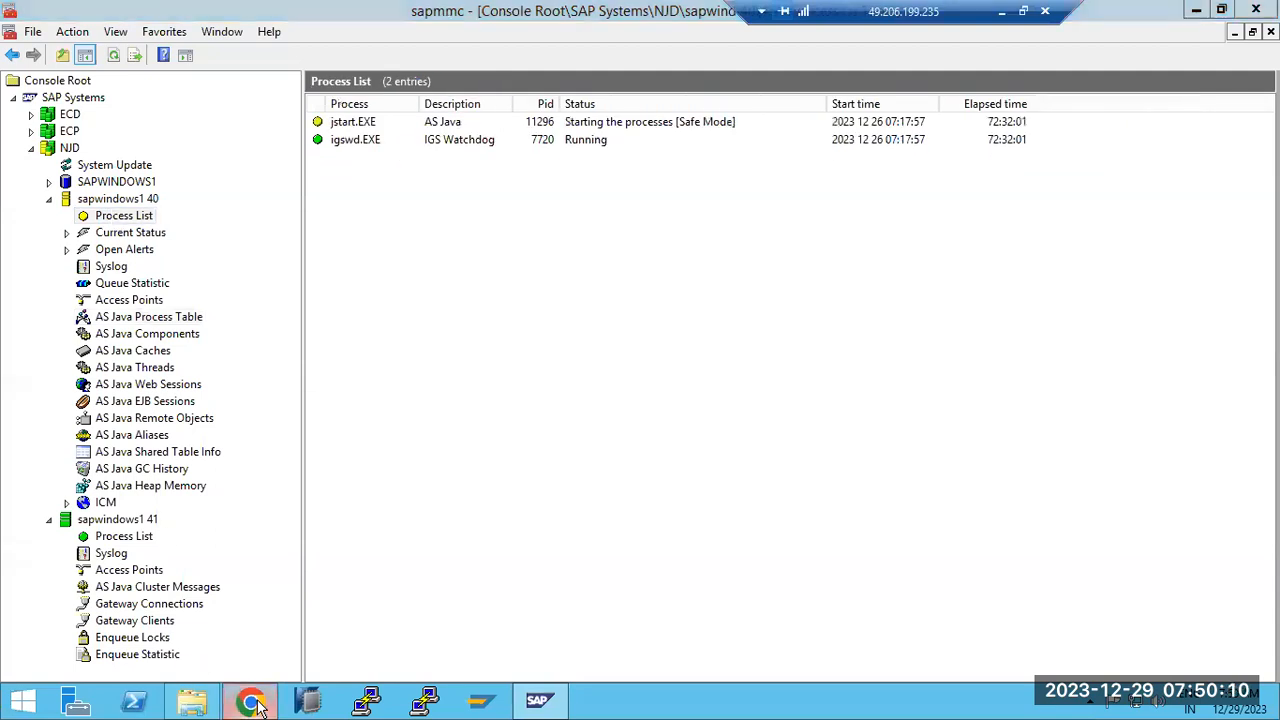
{"action": "left_click", "coordinate": [252, 703]}
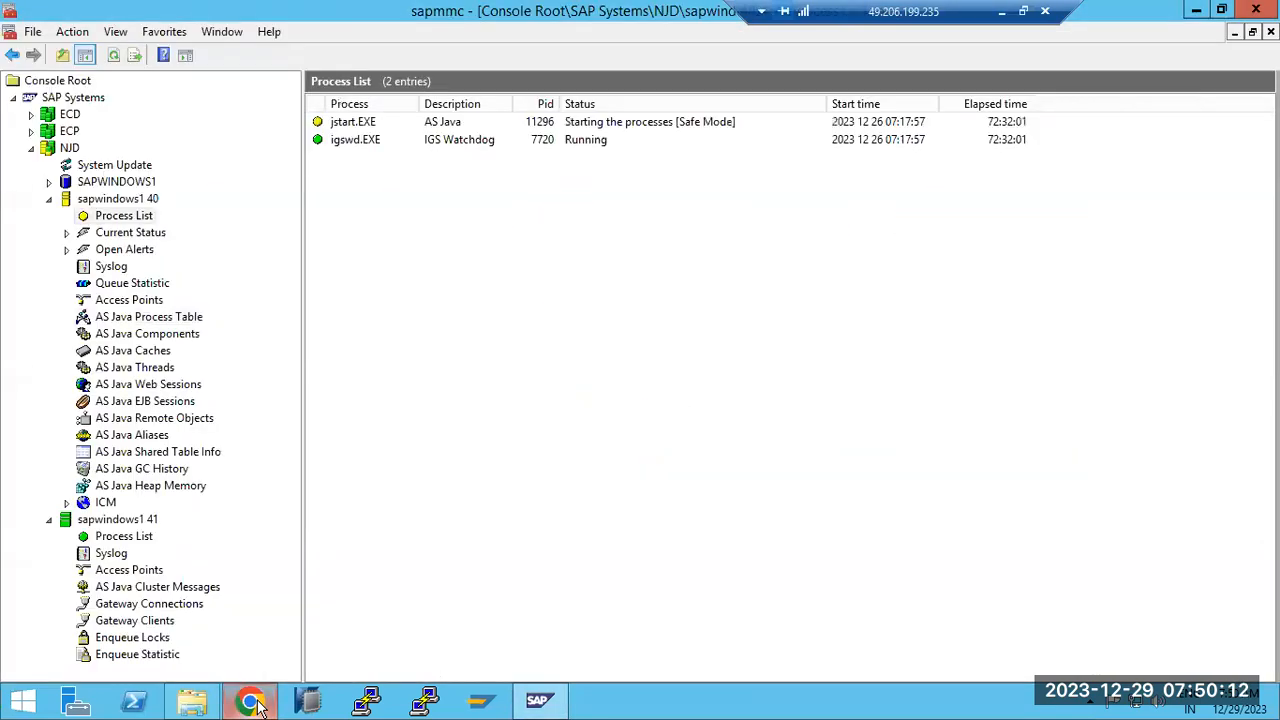
{"action": "left_click", "coordinate": [195, 703]}
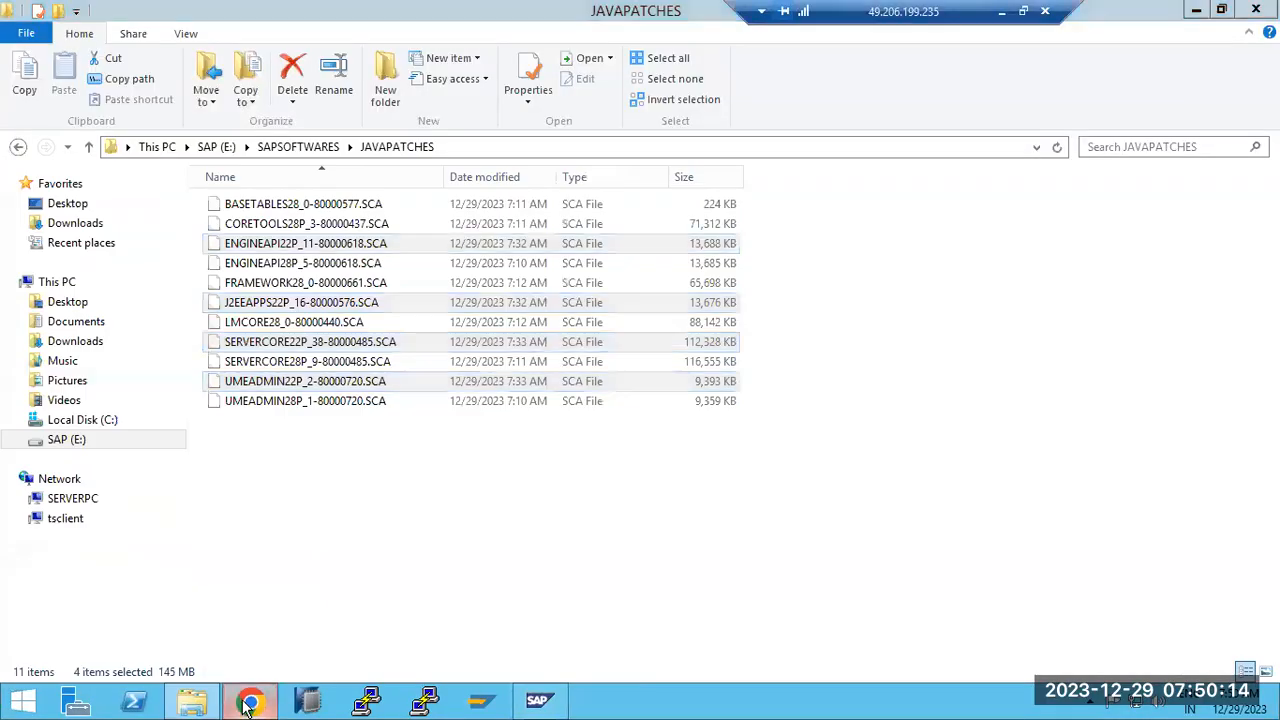
Load sapwindows1:54000 in a new Chrome tab, which returns 503 Service Not Available
{"action": "left_click", "coordinate": [250, 702]}
{"action": "left_click", "coordinate": [474, 16]}
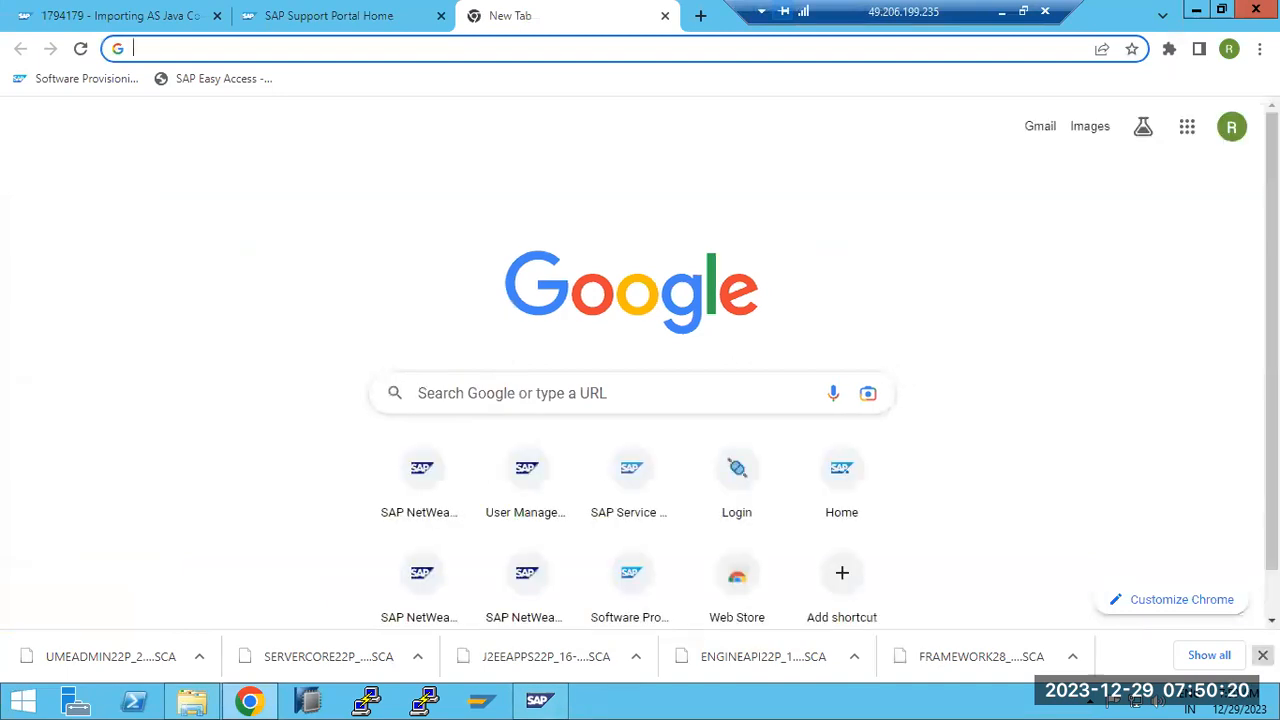
{"action": "left_click", "coordinate": [429, 495]}
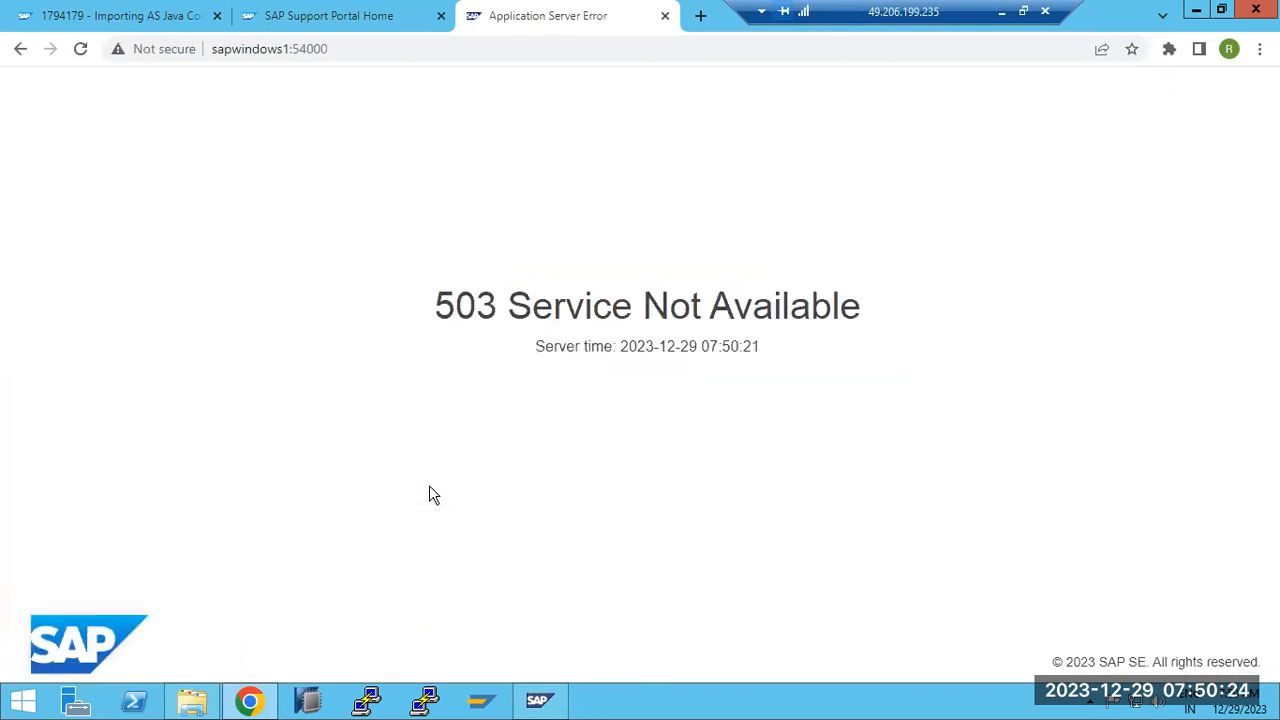
{"action": "left_click", "coordinate": [539, 700]}
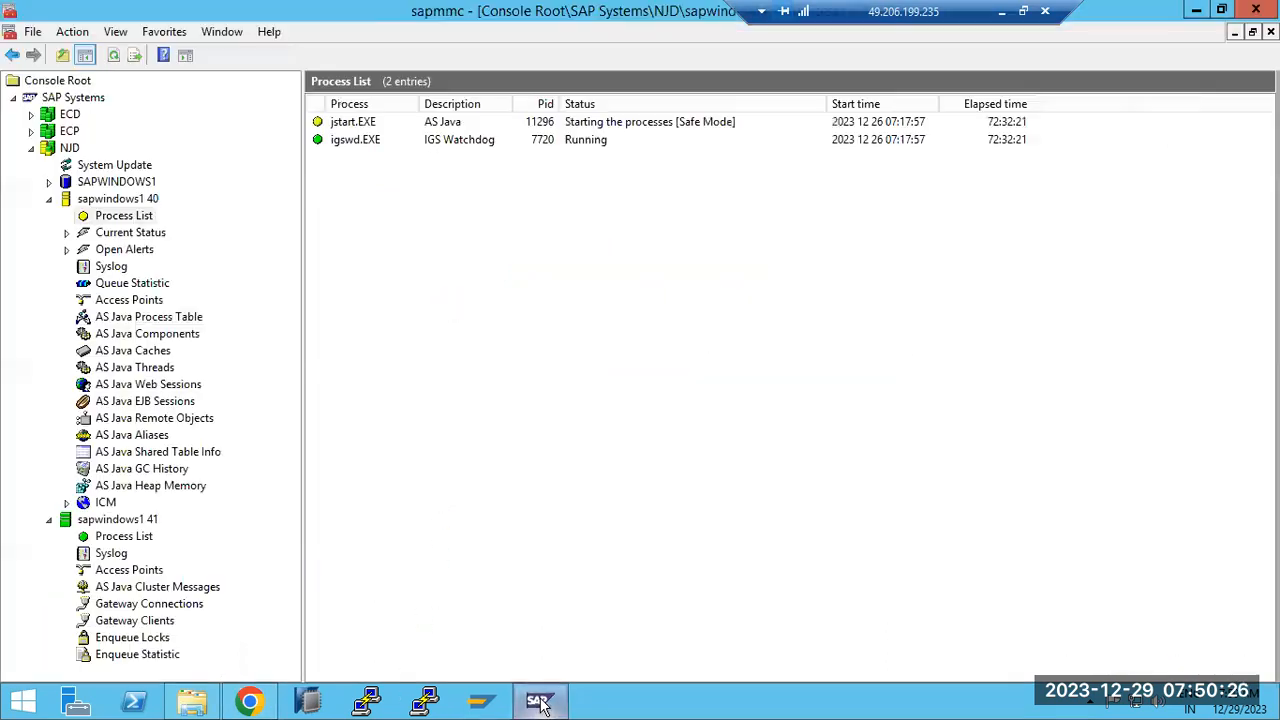
{"action": "left_click", "coordinate": [137, 322]}
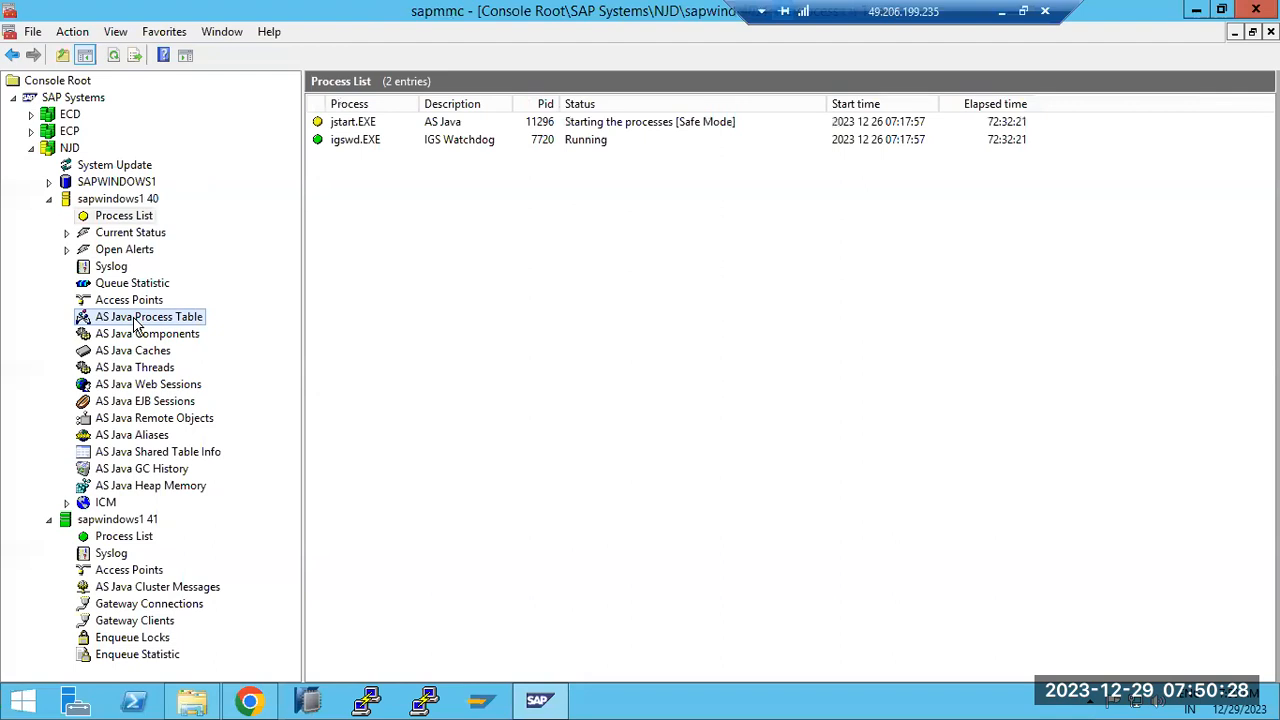
Refresh the AS Java Process Table and read server0's developer trace, Java VM started 07:48:44
{"action": "left_click", "coordinate": [114, 58]}
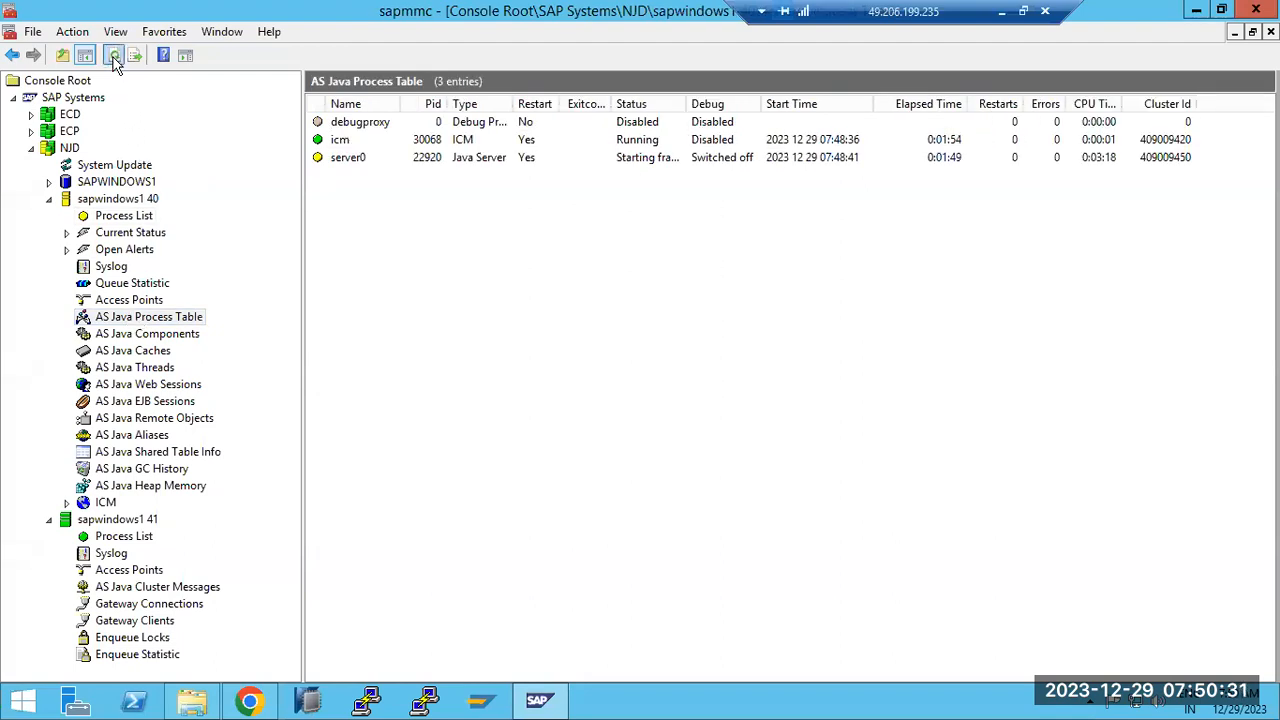
{"action": "left_click", "coordinate": [633, 157]}
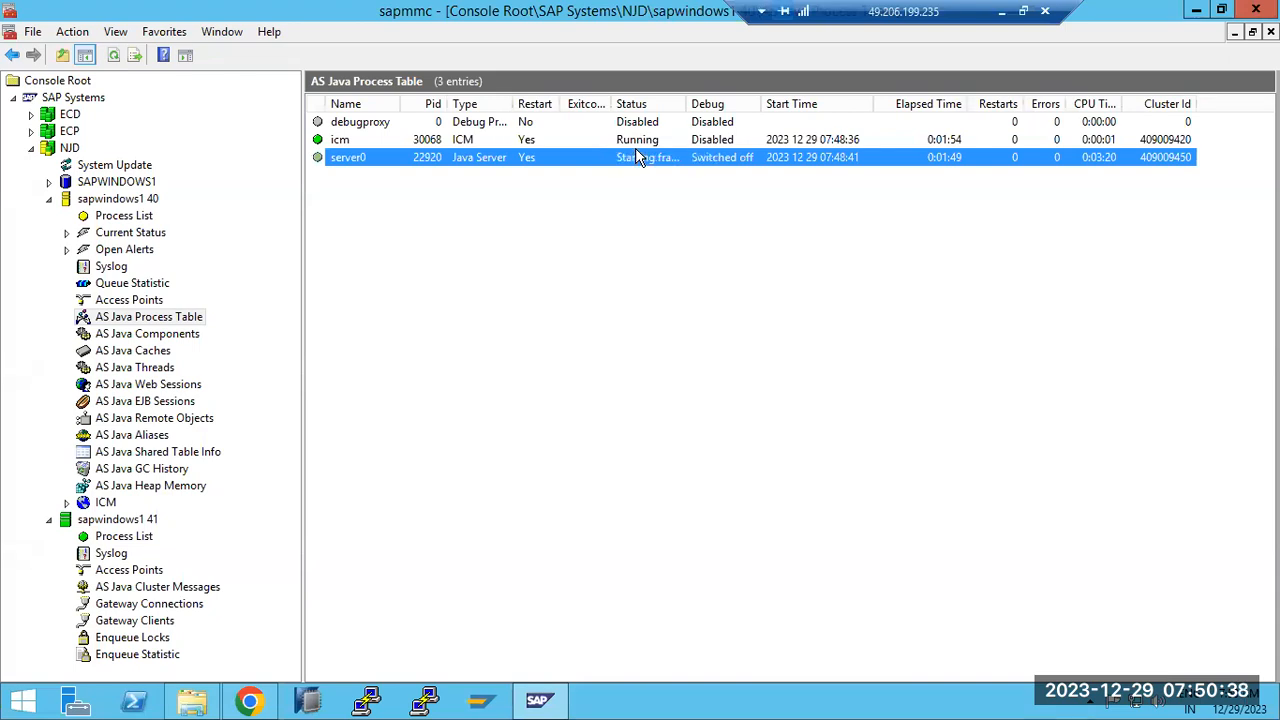
{"action": "left_click", "coordinate": [112, 55]}
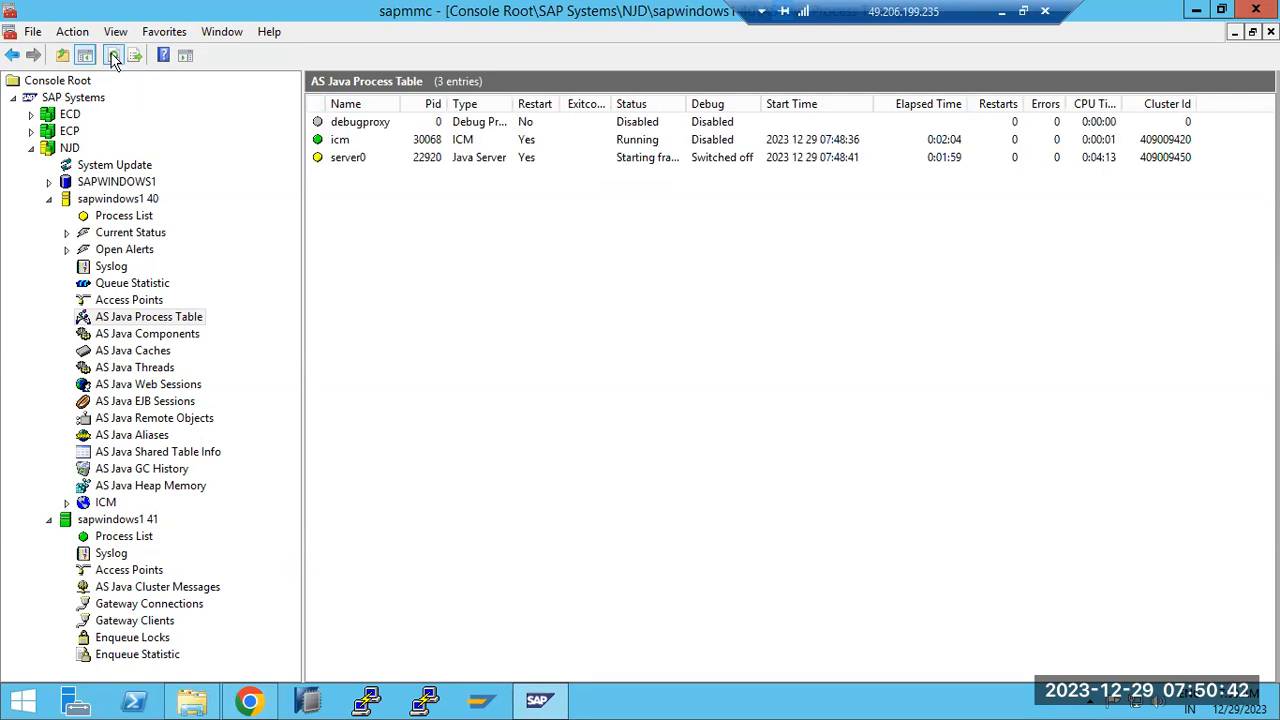
{"action": "right_click", "coordinate": [352, 163]}
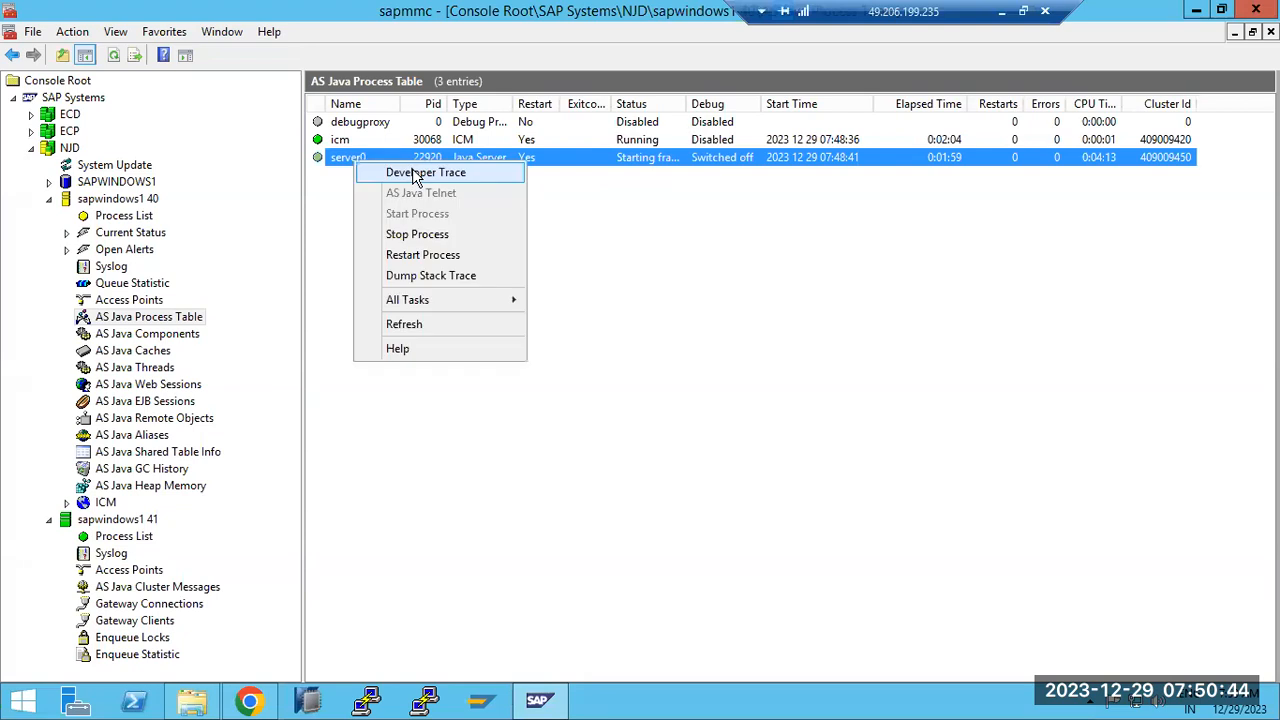
{"action": "left_click", "coordinate": [457, 172]}
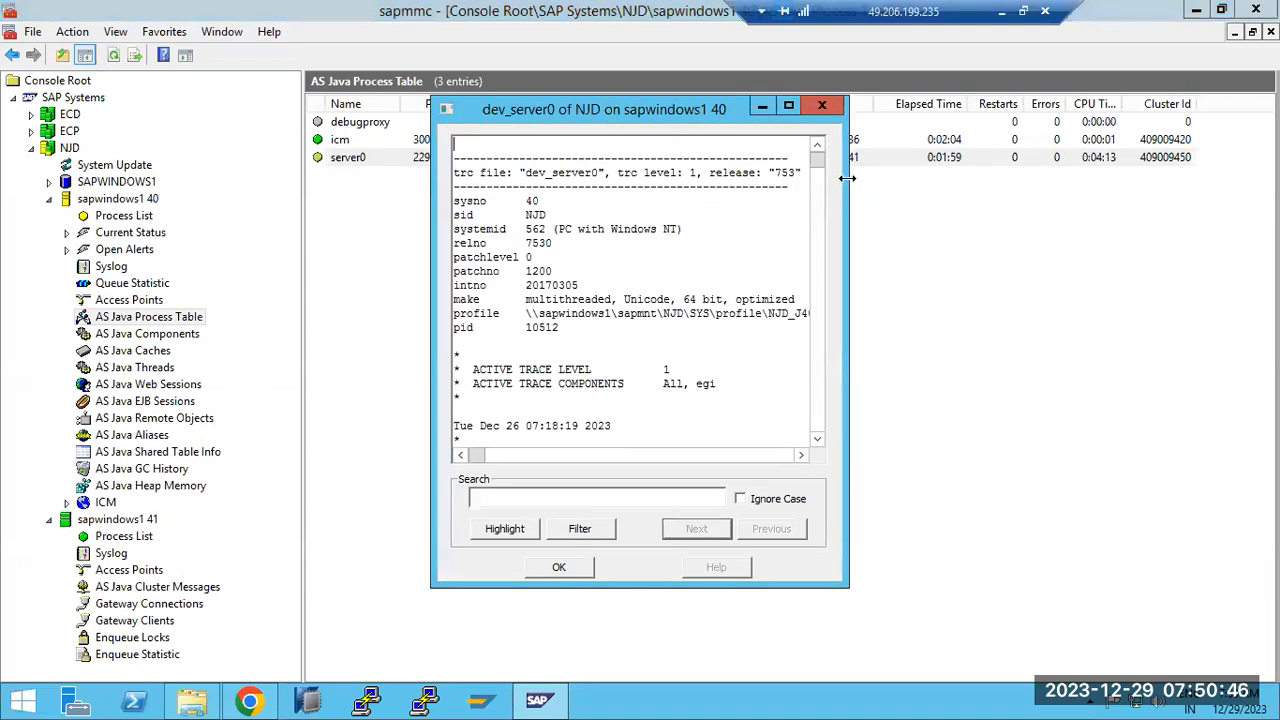
{"action": "mouse_move", "coordinate": [817, 159]}
{"action": "left_mouse_down"}
{"action": "mouse_move", "coordinate": [838, 410]}
{"action": "mouse_move", "coordinate": [821, 442]}
{"action": "mouse_move", "coordinate": [808, 398]}
{"action": "left_mouse_up"}
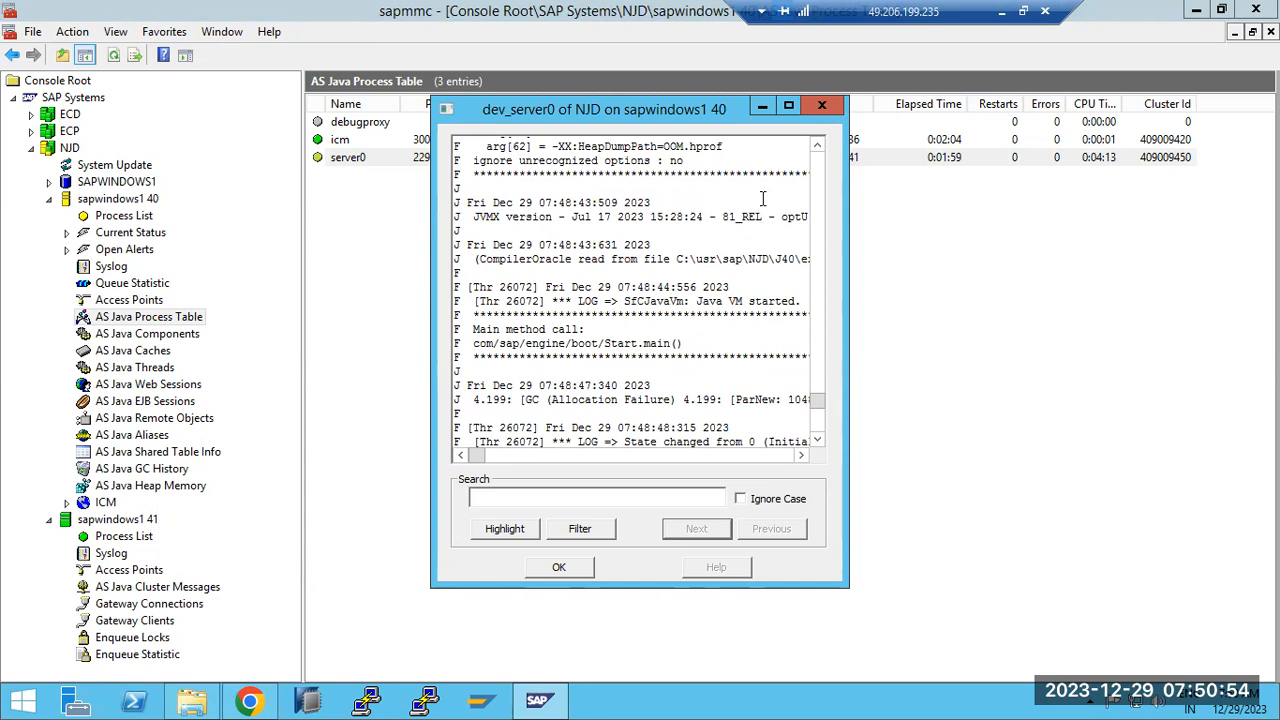
{"action": "left_click", "coordinate": [822, 105]}
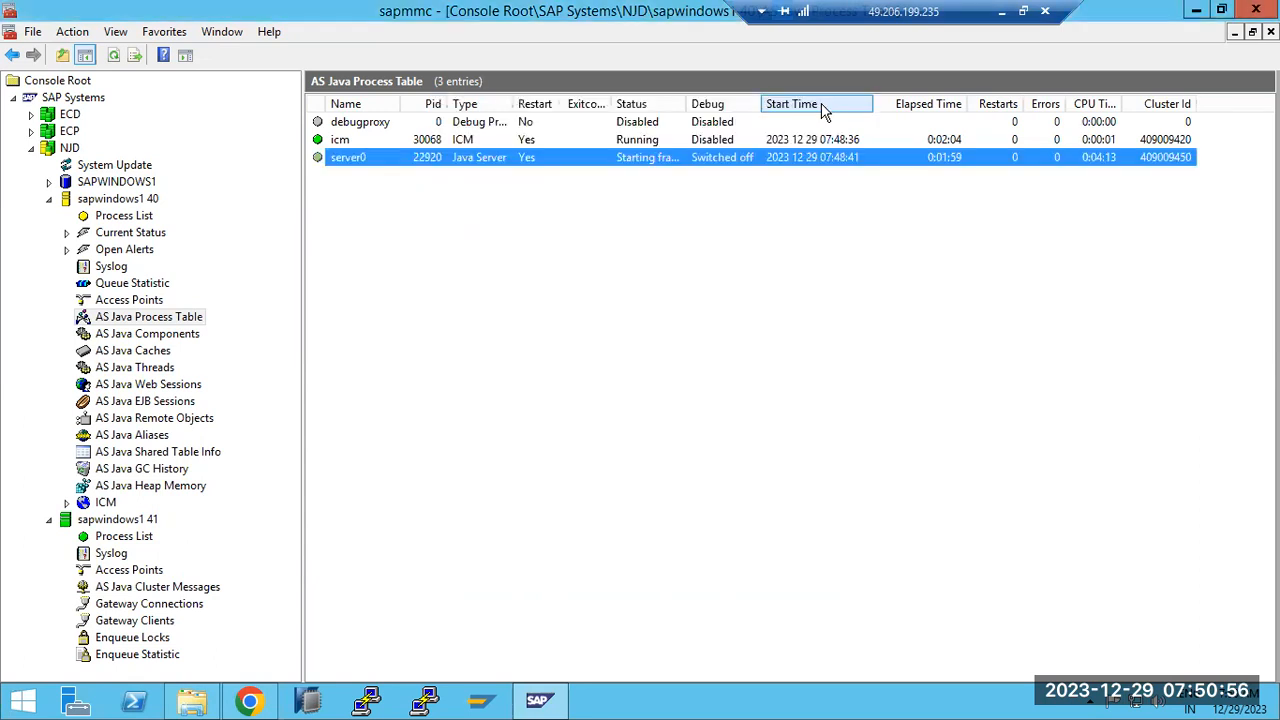
Refresh the AS Java Process Table repeatedly to follow server0's startup progress
{"action": "left_click", "coordinate": [113, 55]}
{"action": "left_click", "coordinate": [113, 55]}
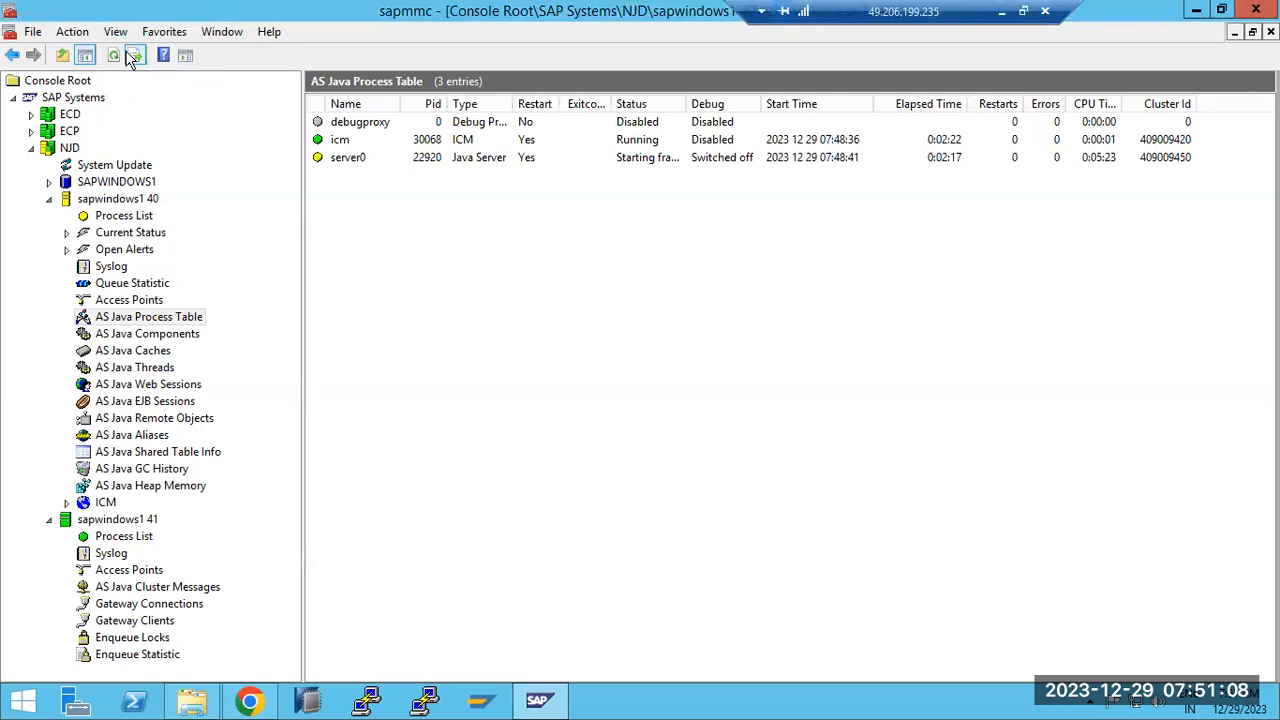
{"action": "left_click", "coordinate": [115, 58]}
{"action": "left_click", "coordinate": [116, 60]}
{"action": "left_click", "coordinate": [116, 56]}
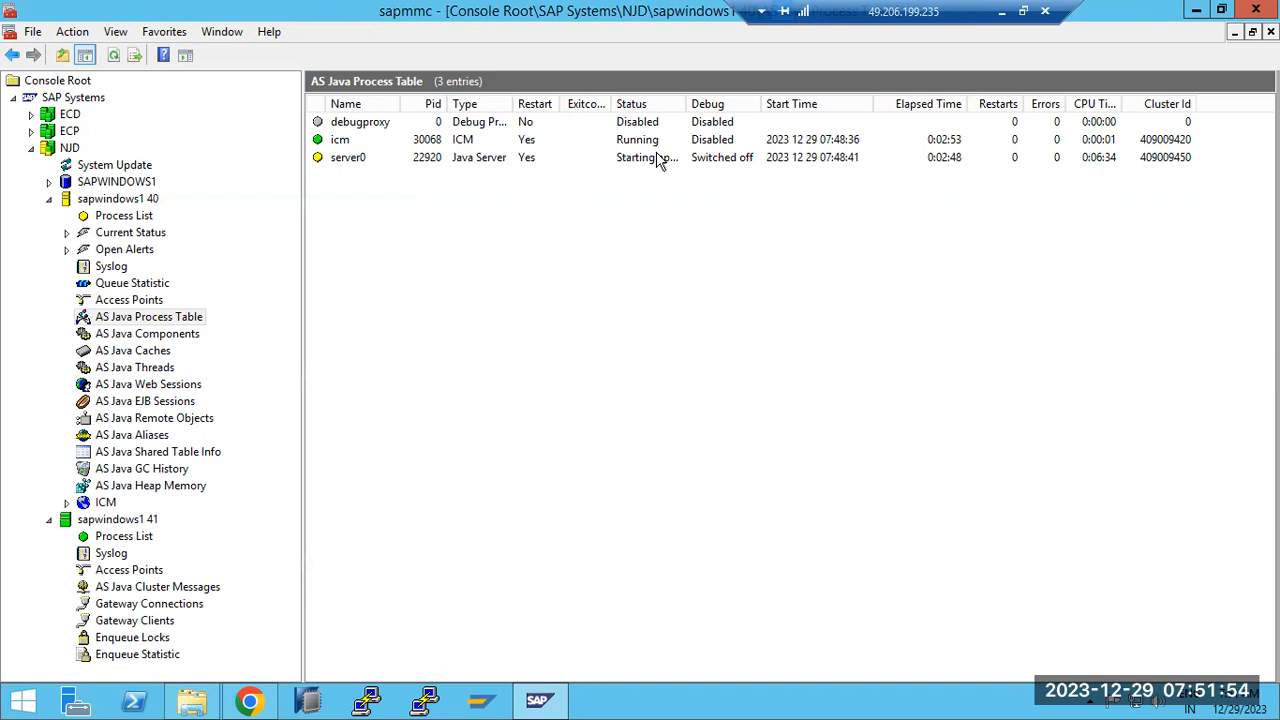
{"action": "left_click", "coordinate": [112, 57]}
Reread server0's developer trace, now starting applications, and return to instance 40's Process List
{"action": "left_click", "coordinate": [461, 161]}
{"action": "right_click", "coordinate": [461, 167]}
{"action": "left_click", "coordinate": [494, 175]}
{"action": "left_click_drag", "start_coordinate": [818, 161], "coordinate": [822, 416]}
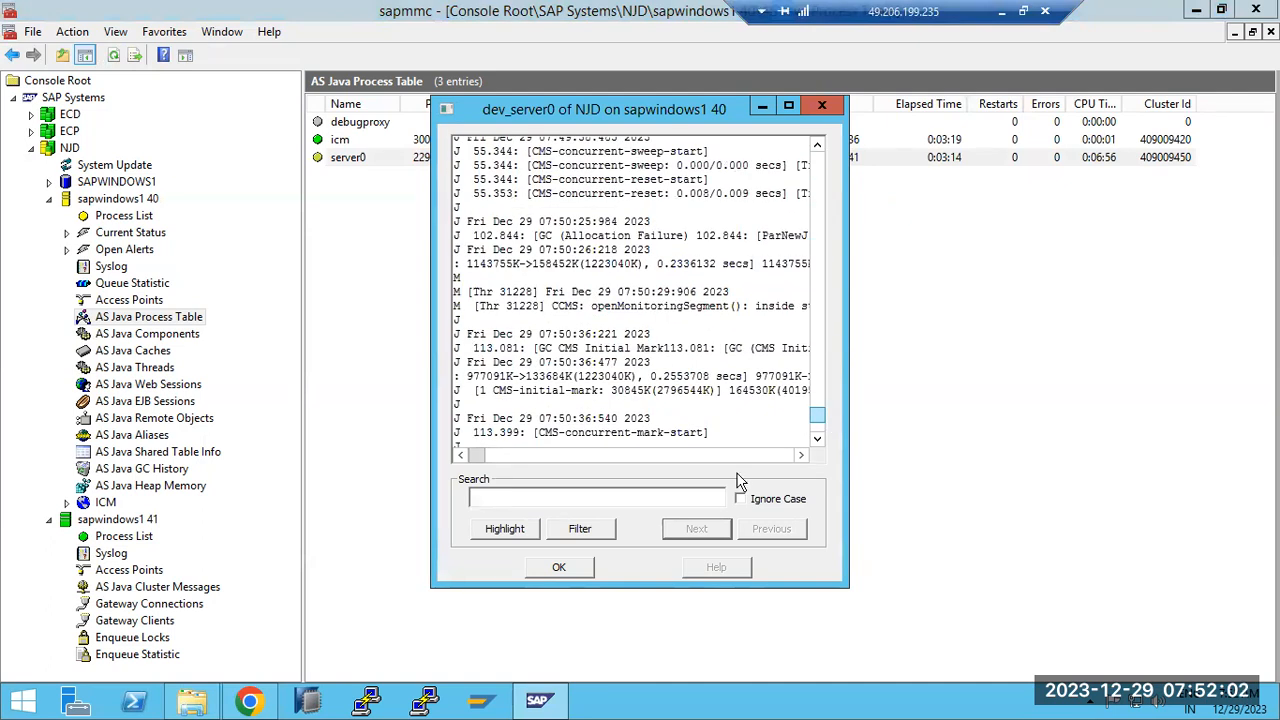
{"action": "left_click", "coordinate": [558, 568]}
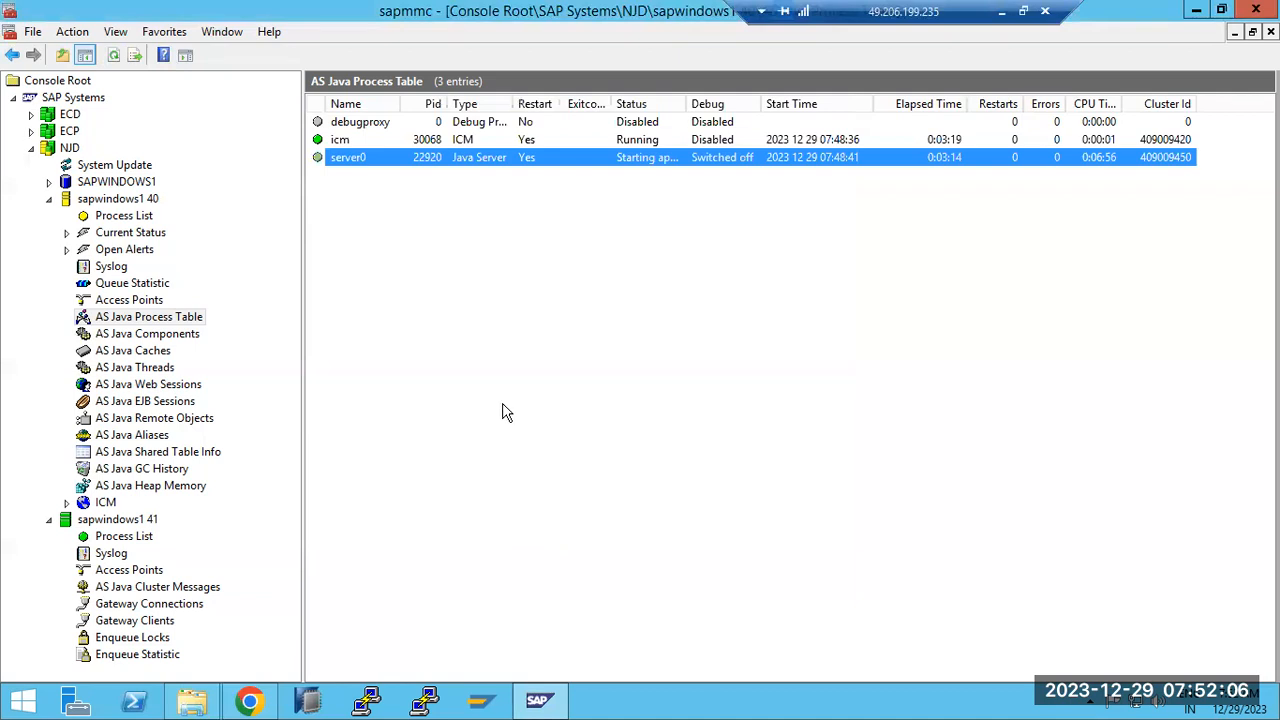
{"action": "left_click", "coordinate": [110, 218]}
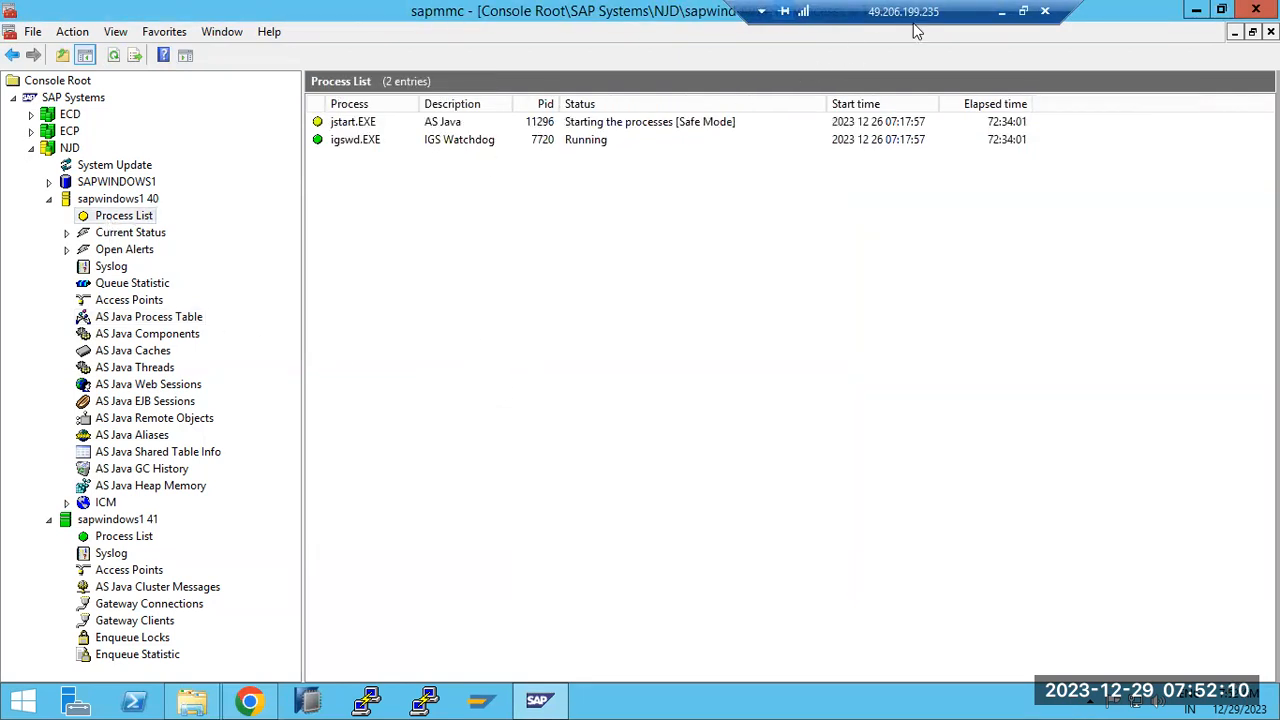
{"action": "left_click", "coordinate": [1000, 12]}
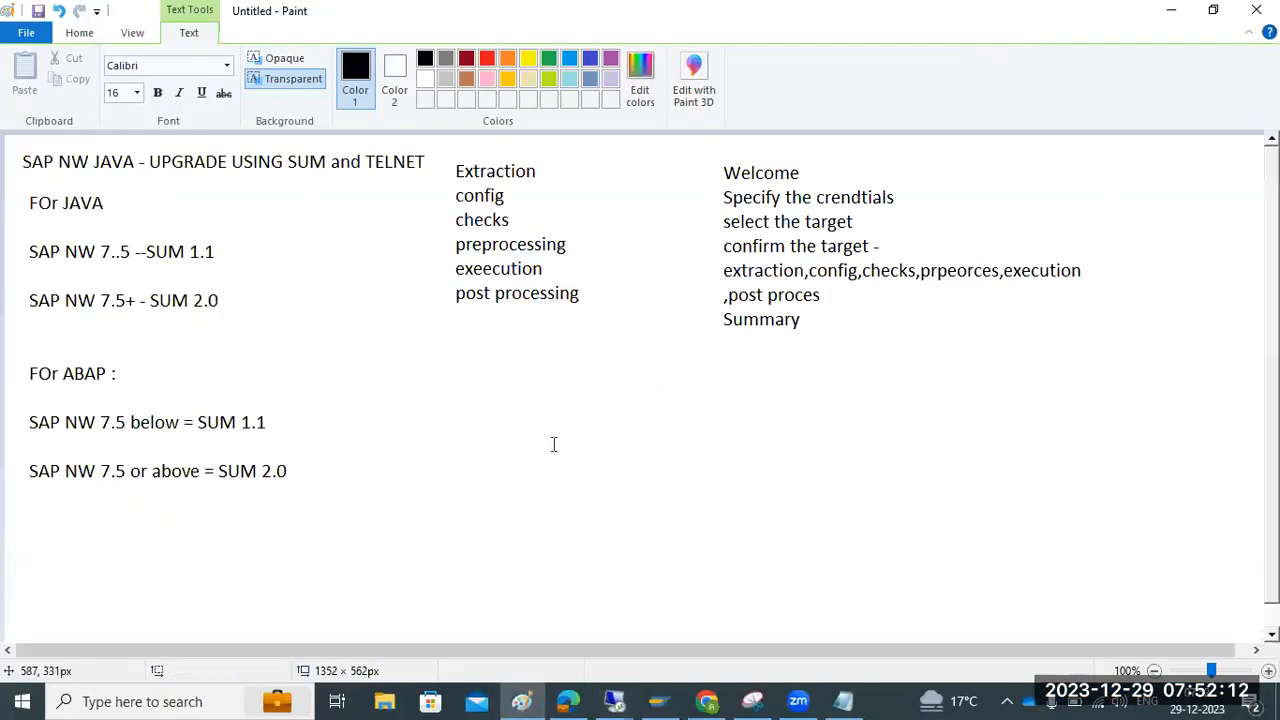
Annotate the local notes with text boxes over the Extraction and Welcome lists
{"action": "left_click", "coordinate": [551, 443]}
{"action": "left_click", "coordinate": [622, 695]}
{"action": "left_click_drag", "start_coordinate": [446, 152], "coordinate": [657, 290]}
{"action": "left_click_drag", "start_coordinate": [720, 160], "coordinate": [1062, 385]}
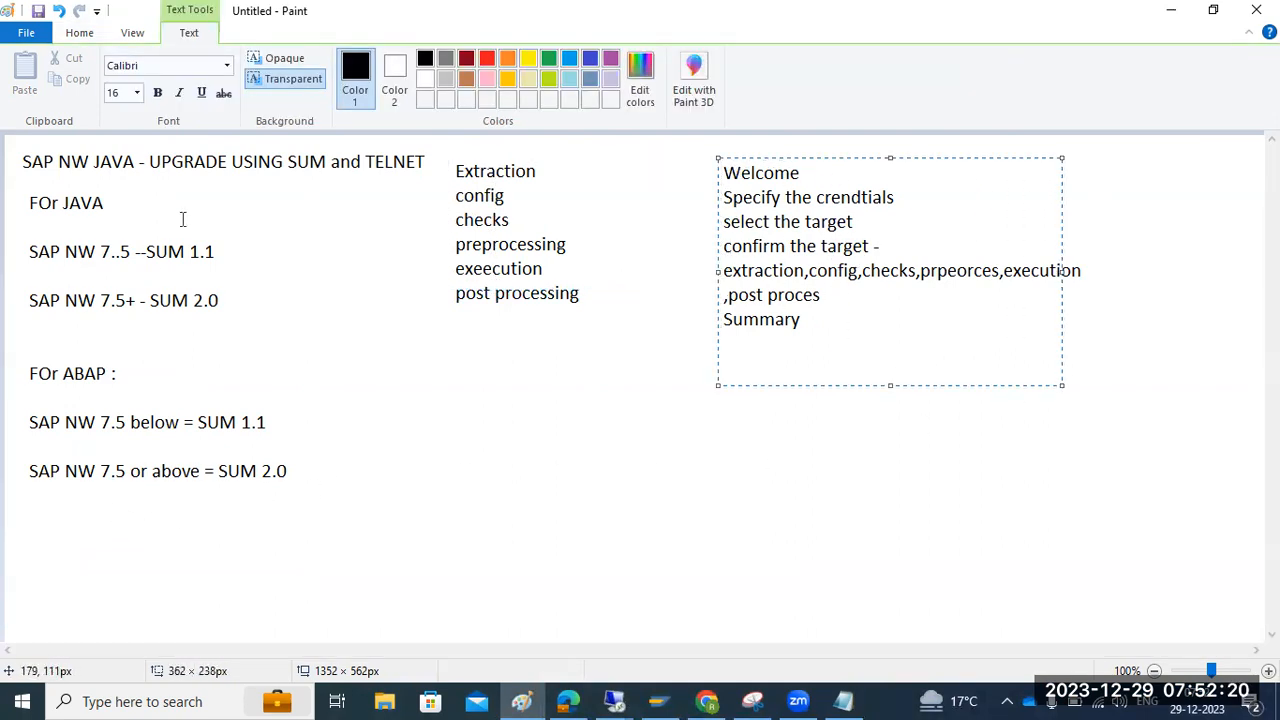
Return to the update session and refresh the logs twice, showing deployment at 73%
{"action": "left_click", "coordinate": [614, 701]}
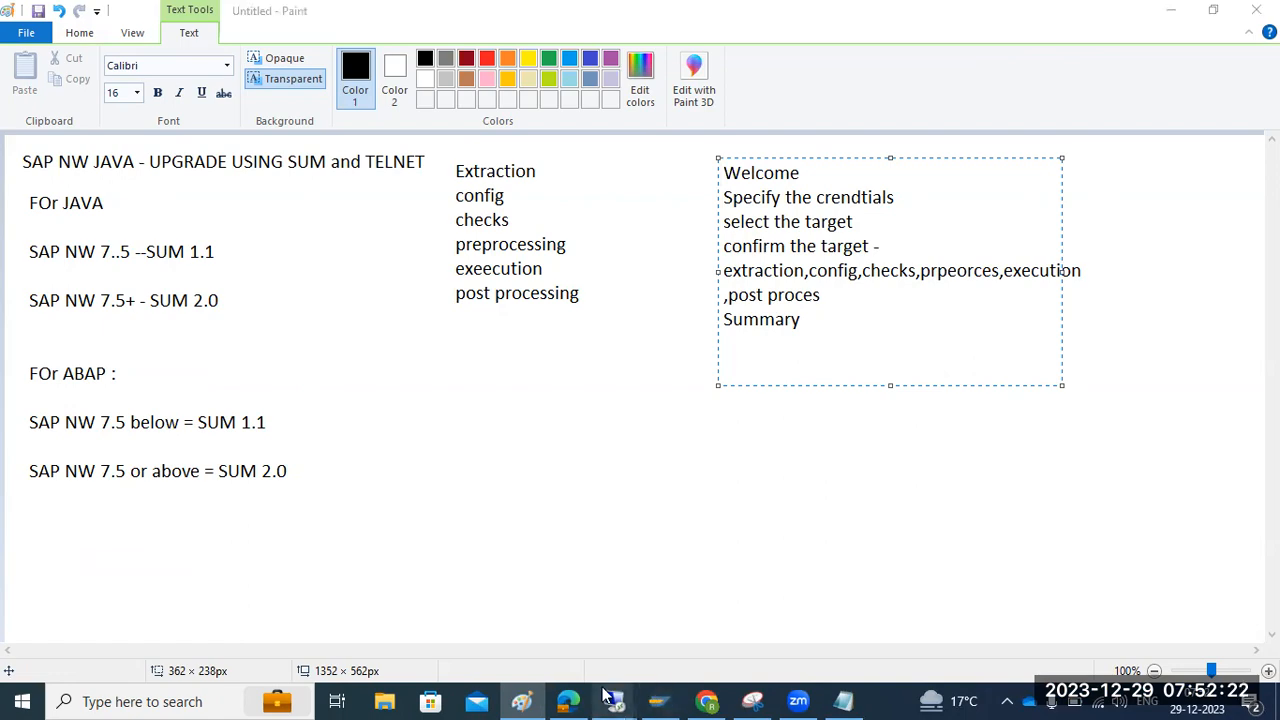
{"action": "left_click", "coordinate": [675, 617]}
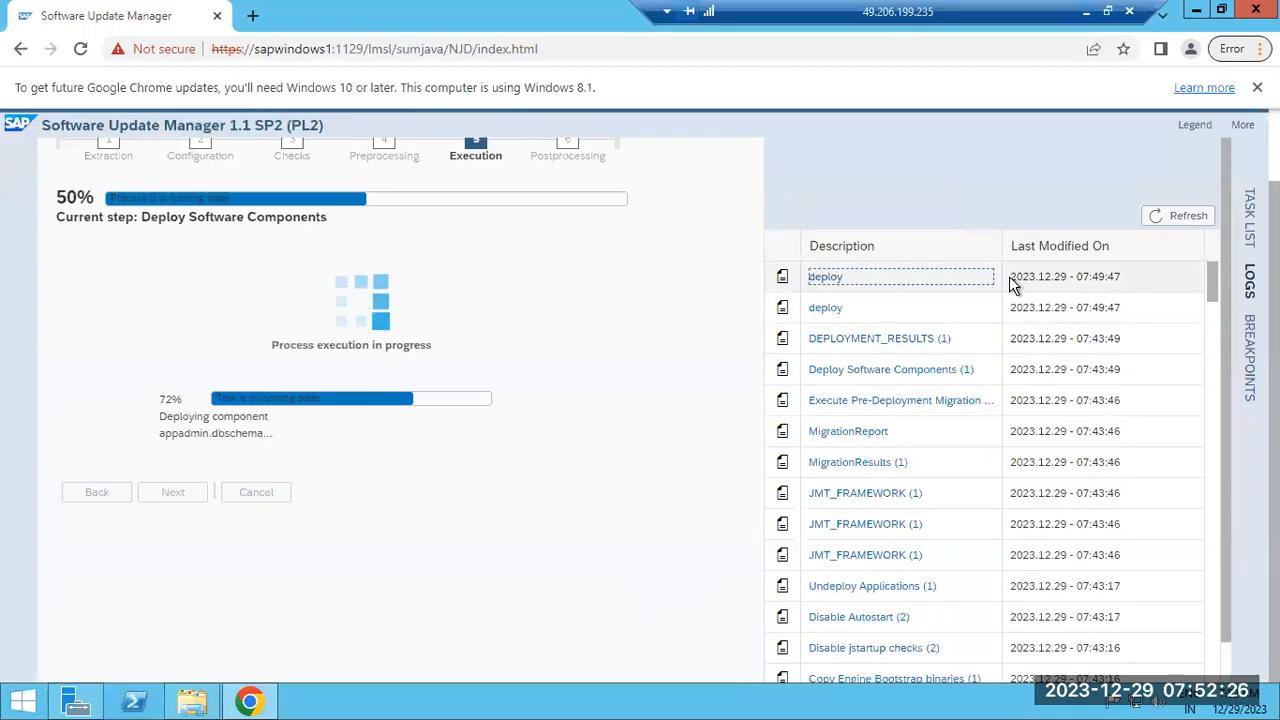
{"action": "left_click", "coordinate": [1180, 222]}
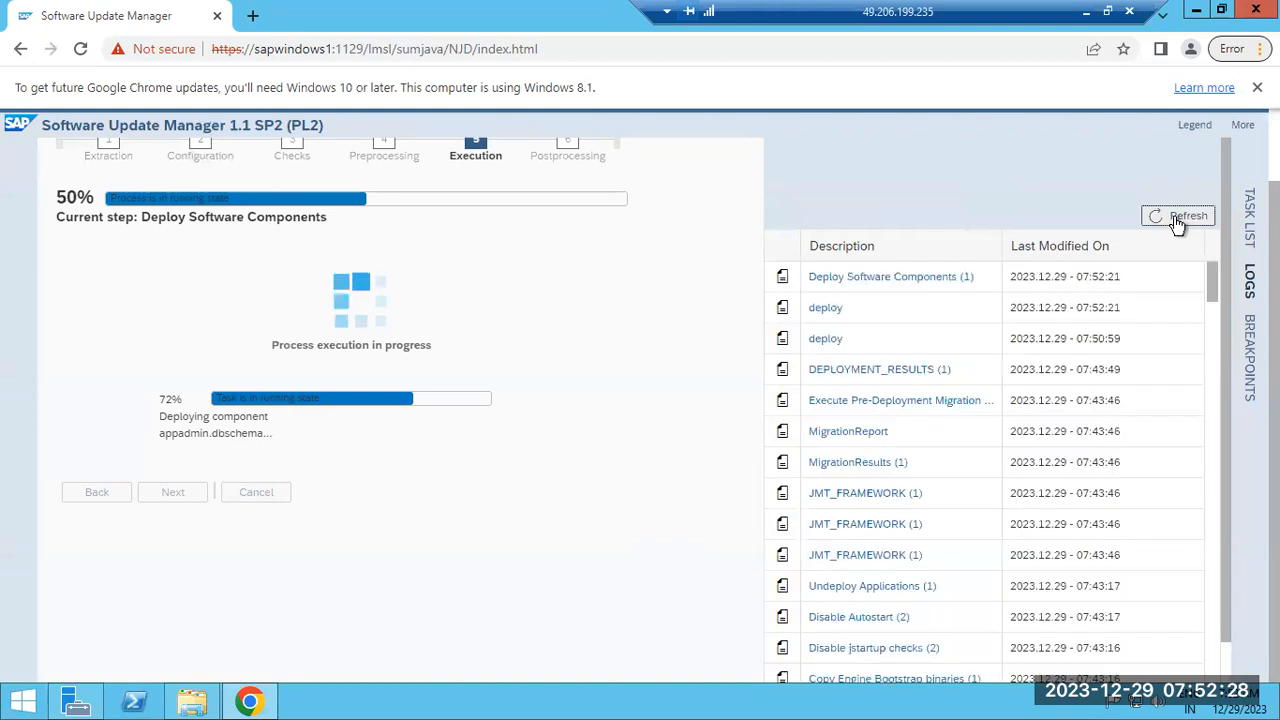
{"action": "left_click_drag", "start_coordinate": [180, 433], "coordinate": [513, 337]}
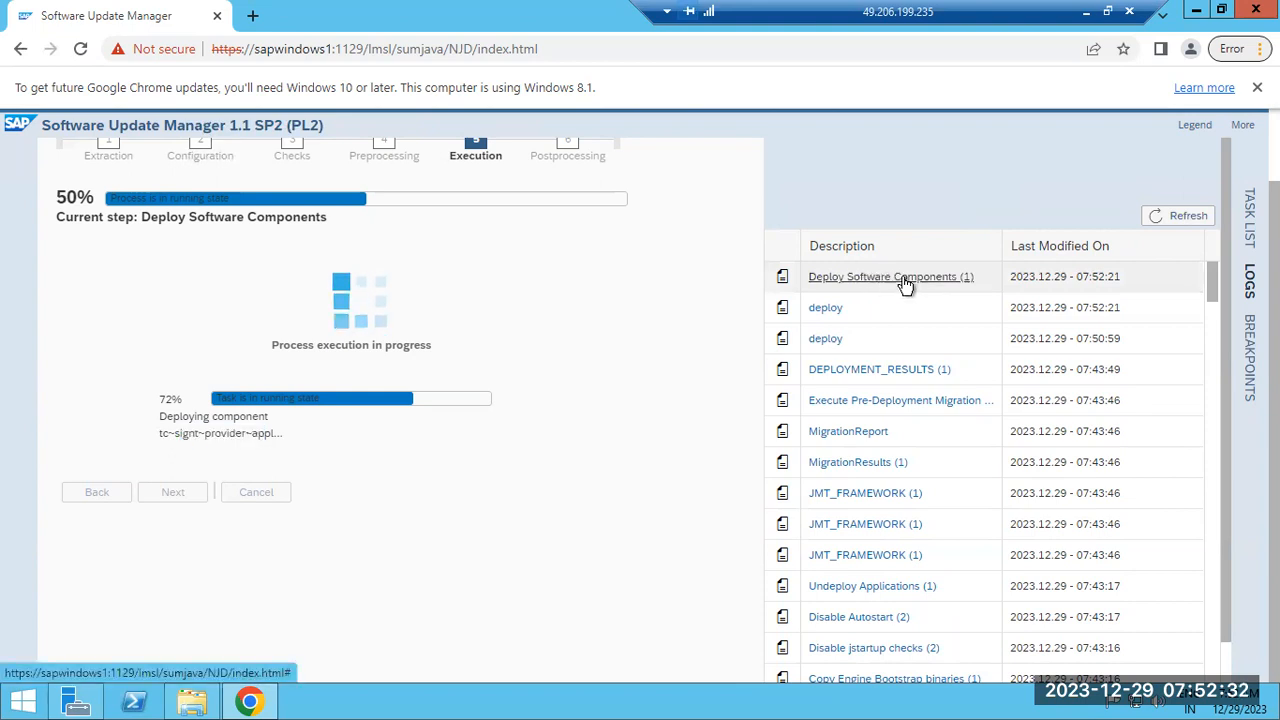
{"action": "left_click", "coordinate": [1190, 222]}
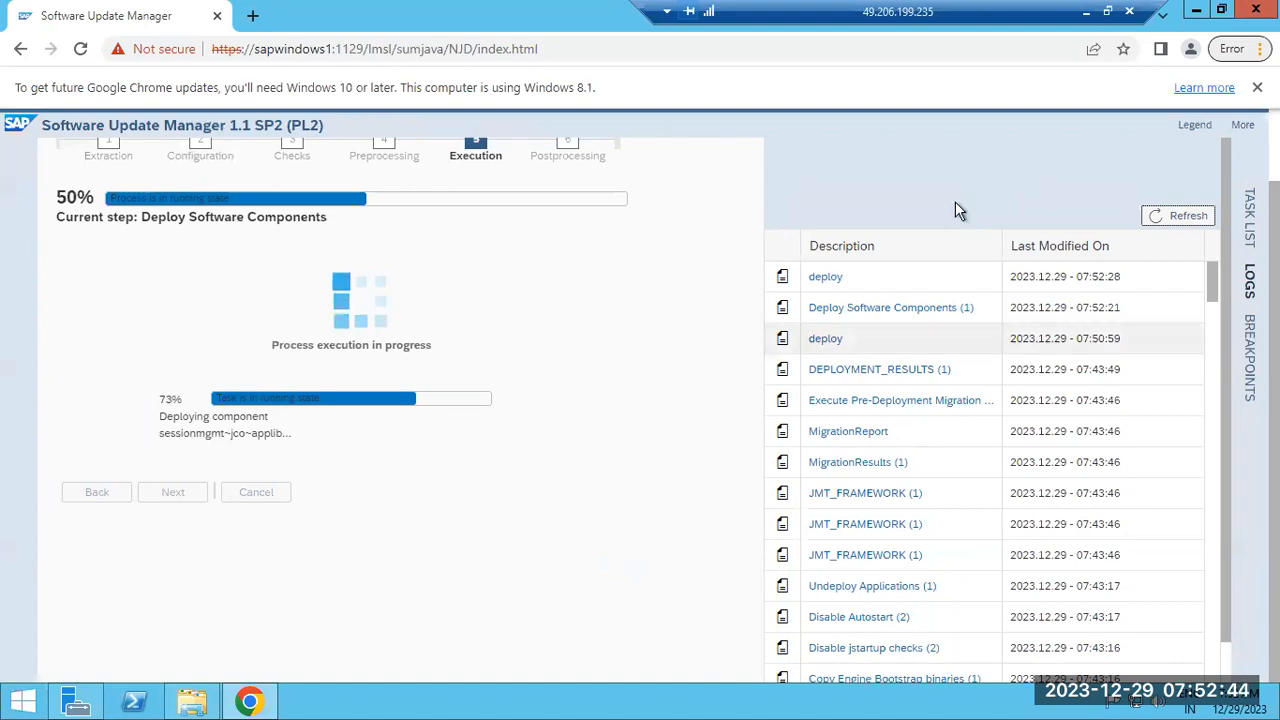
Swap to the other remote session showing the Management Console process list
{"action": "left_click", "coordinate": [1086, 11]}
{"action": "left_click", "coordinate": [614, 701]}
{"action": "left_click", "coordinate": [532, 638]}
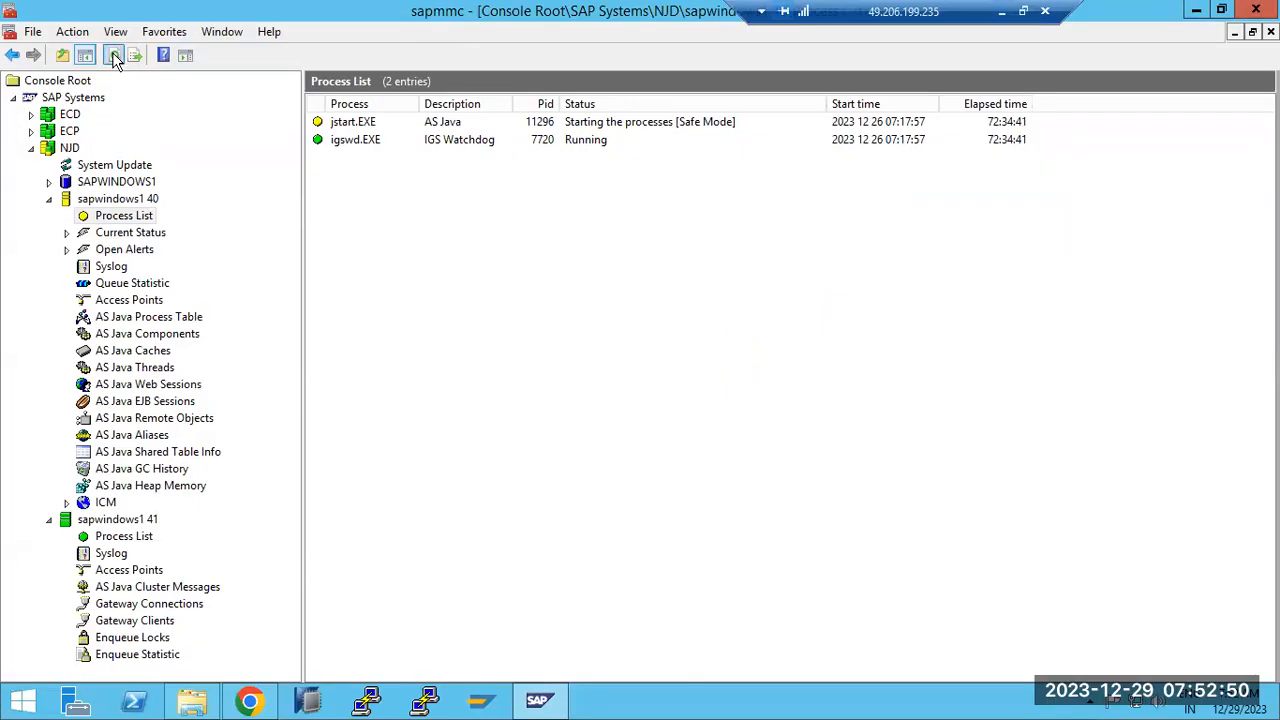
Refresh the AS Java Process Table three times, with server0 still starting, then bring up Chrome
{"action": "left_click", "coordinate": [137, 318]}
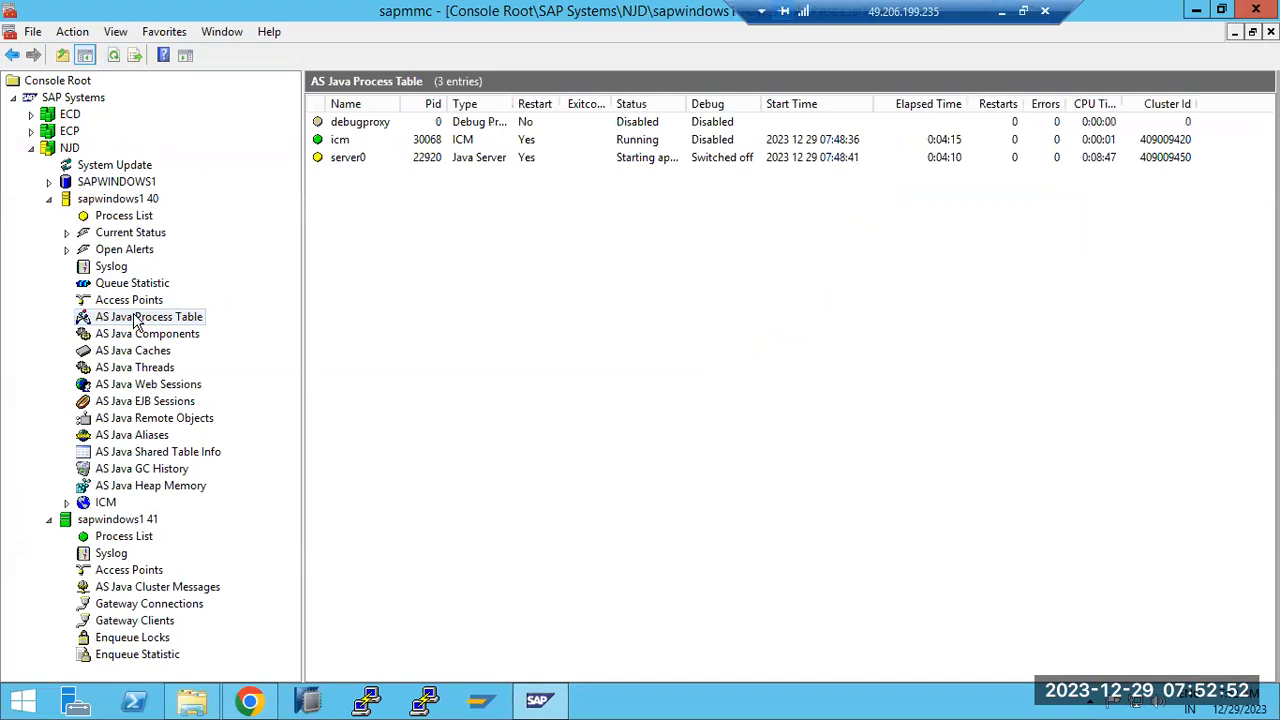
{"action": "left_click", "coordinate": [112, 57]}
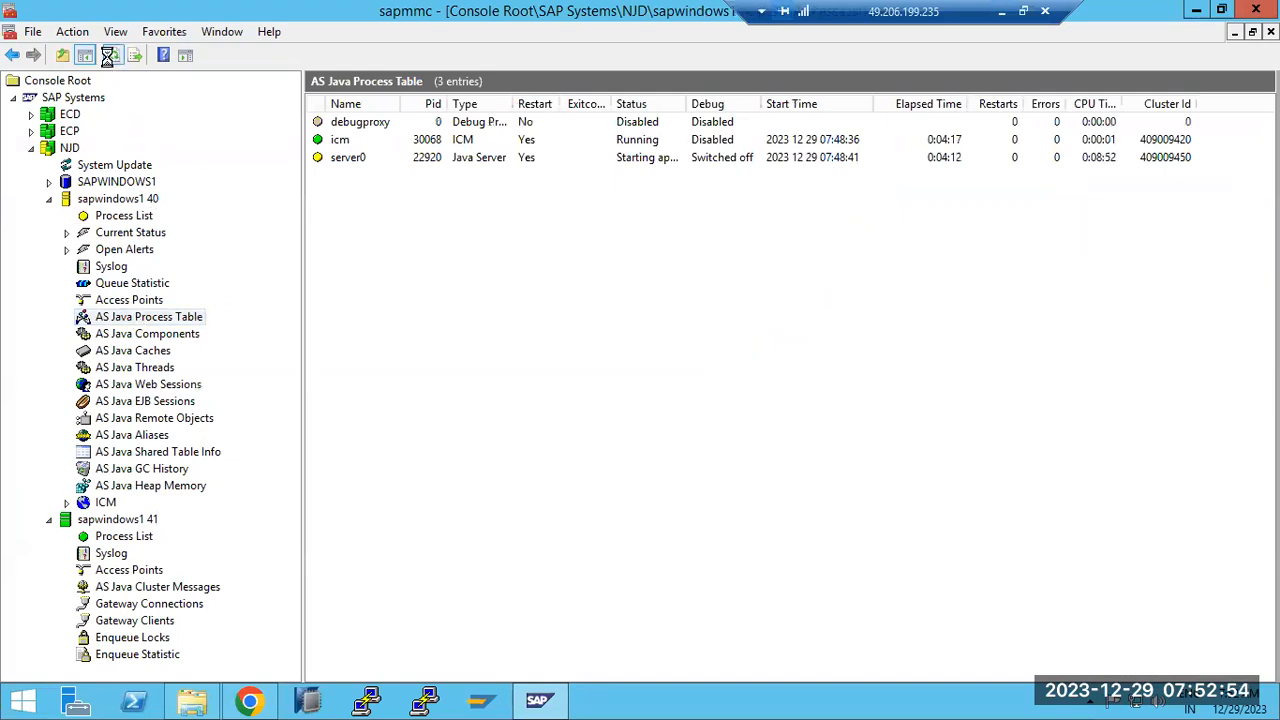
{"action": "left_click", "coordinate": [112, 57]}
{"action": "left_click", "coordinate": [112, 57]}
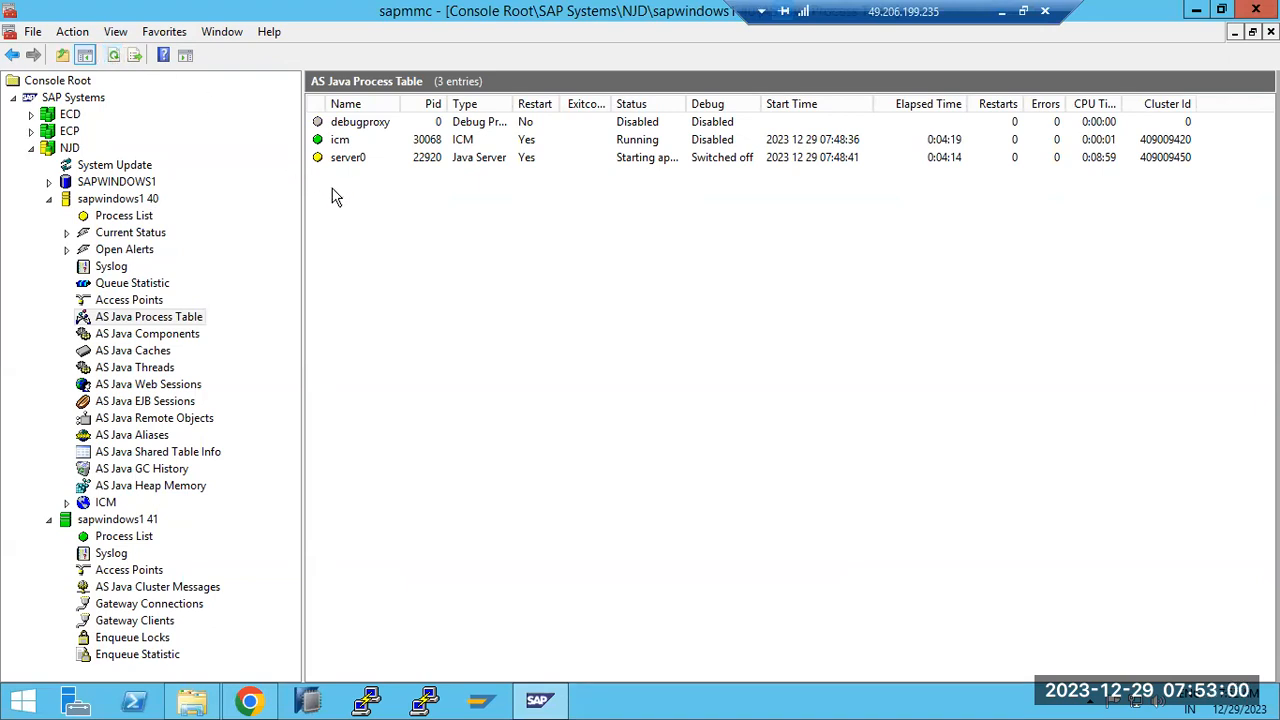
{"action": "left_click", "coordinate": [249, 700]}
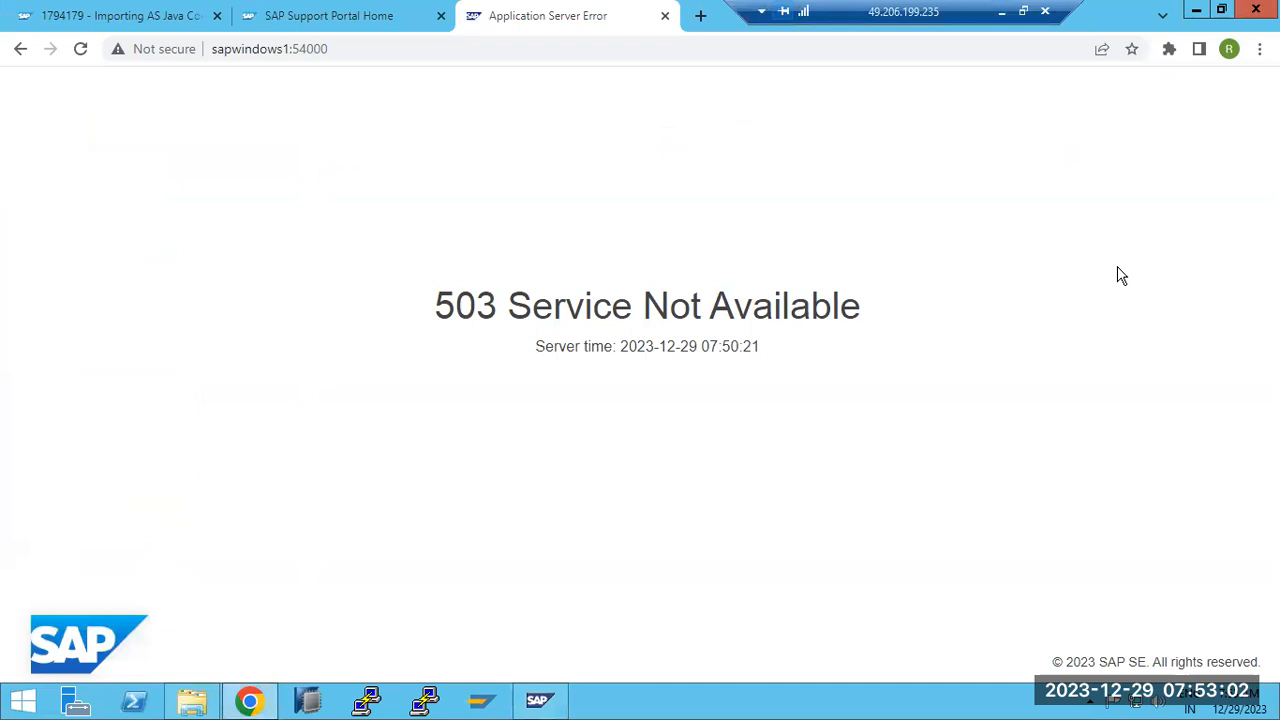
Reload sapwindows1:54000, still 503 at 07:53:03, and minimize the remote session
{"action": "left_click", "coordinate": [80, 50]}
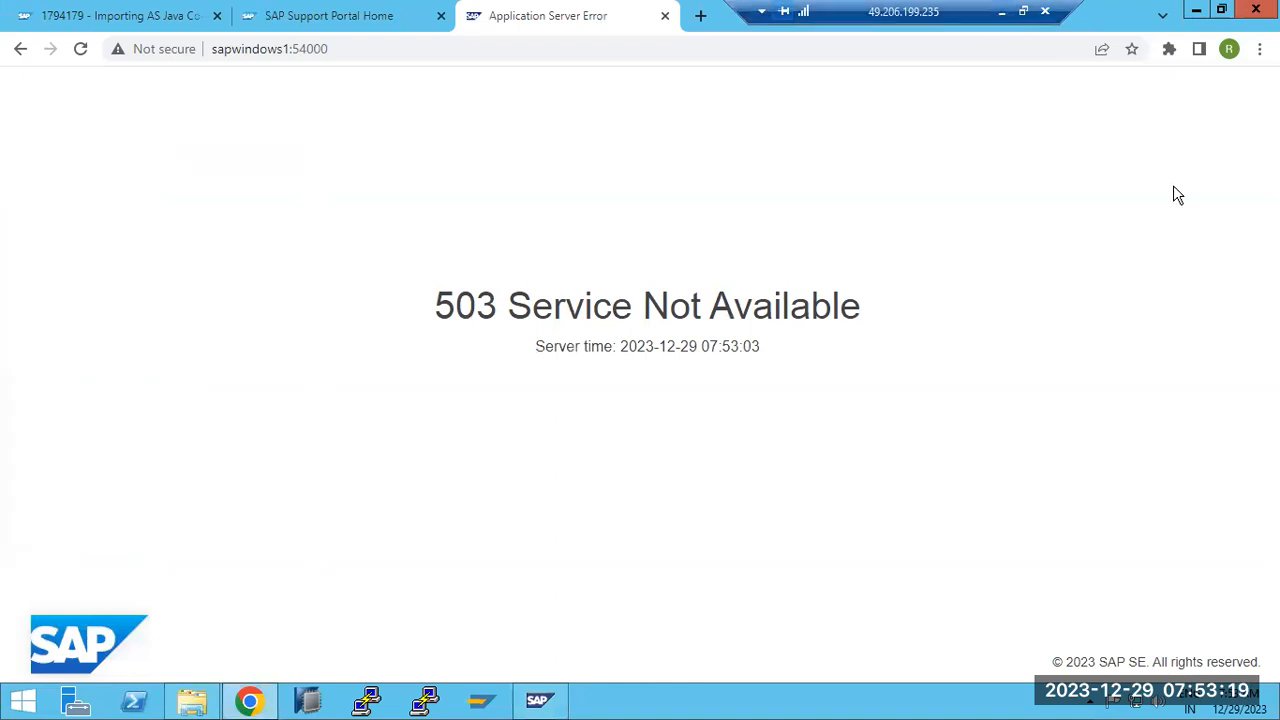
{"action": "left_click", "coordinate": [1001, 11]}
Read the latest deploy log, with components finishing through 07:52:56, then close it
{"action": "mouse_move", "coordinate": [625, 699]}
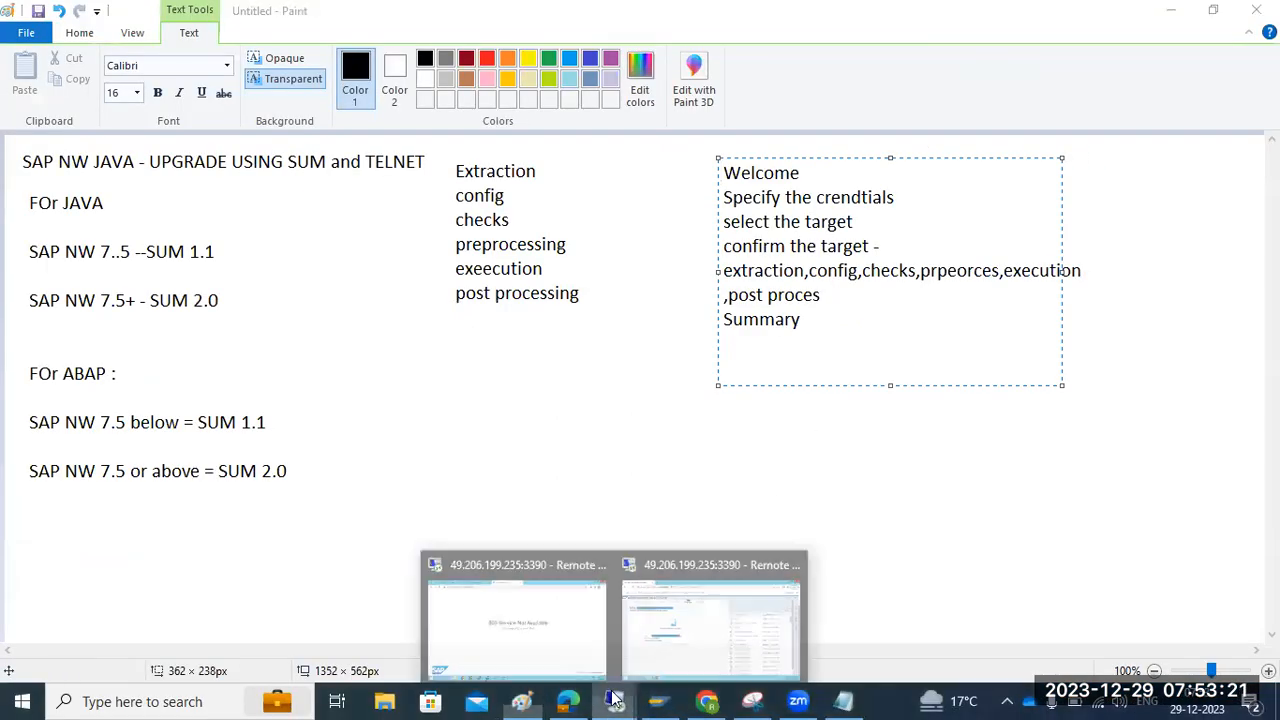
{"action": "left_click", "coordinate": [696, 627]}
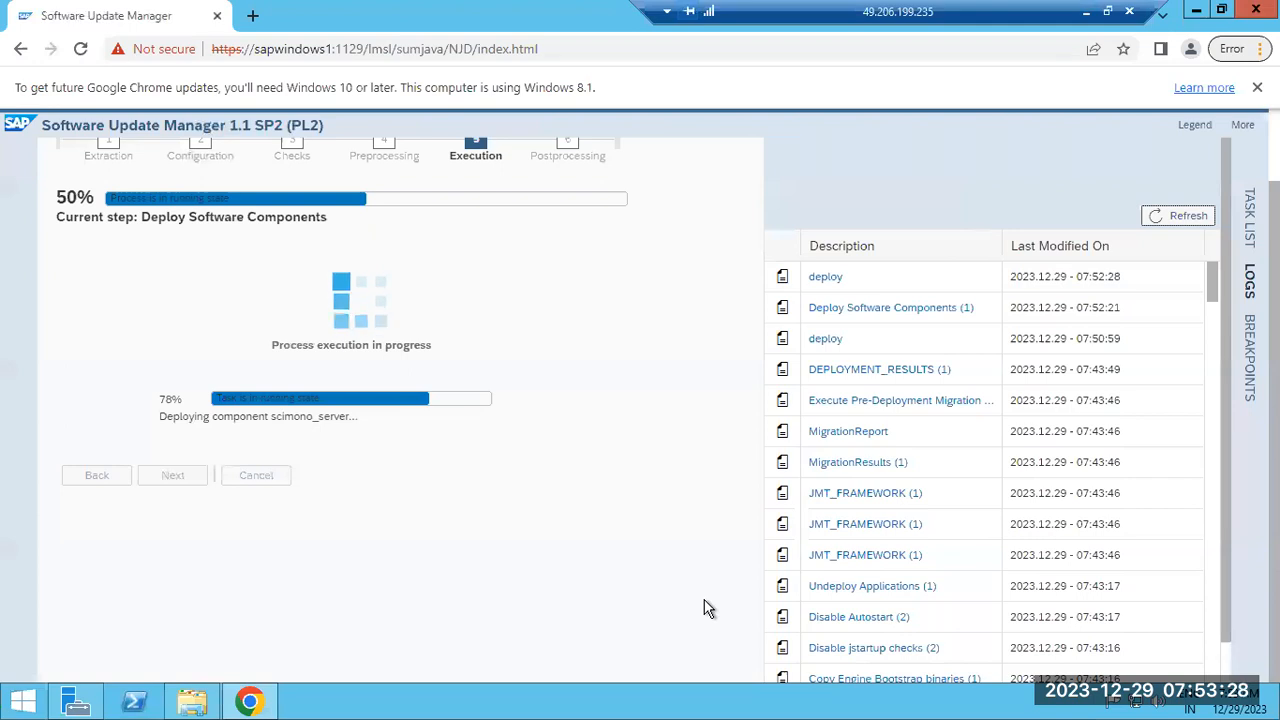
{"action": "left_click", "coordinate": [831, 278]}
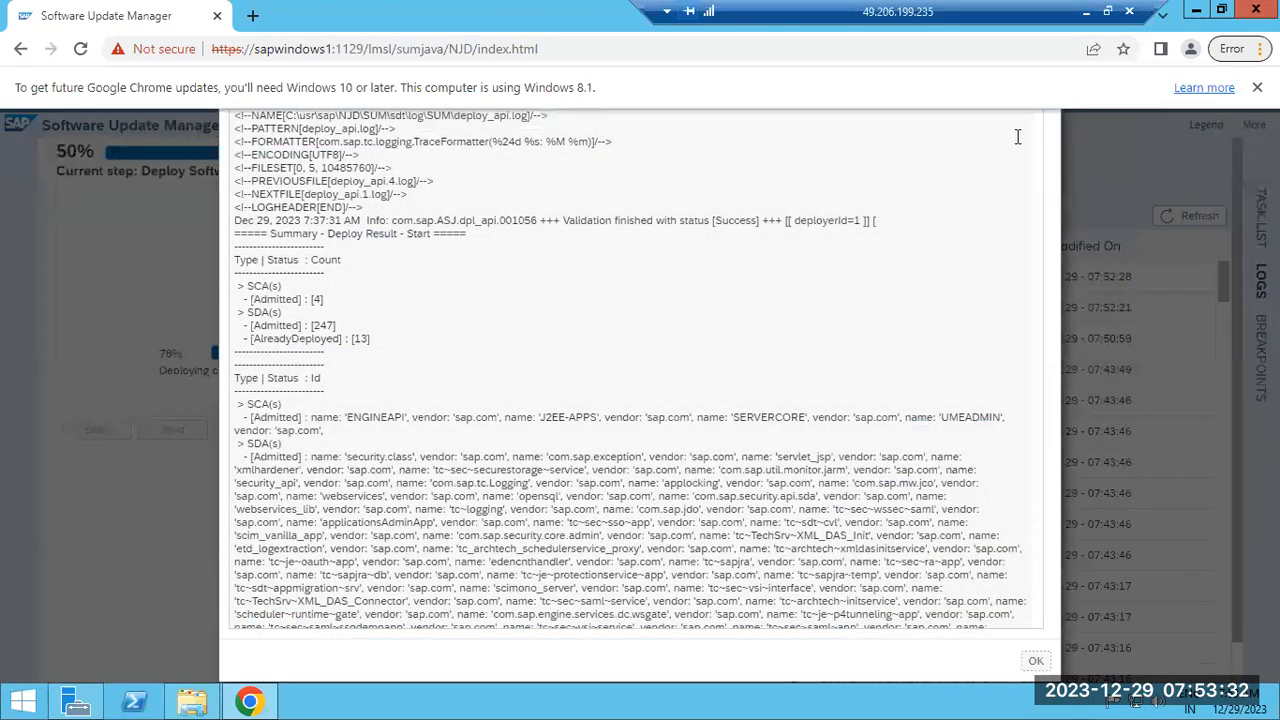
{"action": "scroll", "coordinate": [1040, 170], "scroll_direction": "down", "scroll_amount": 5}
{"action": "left_click_drag", "start_coordinate": [1040, 170], "coordinate": [1038, 620]}
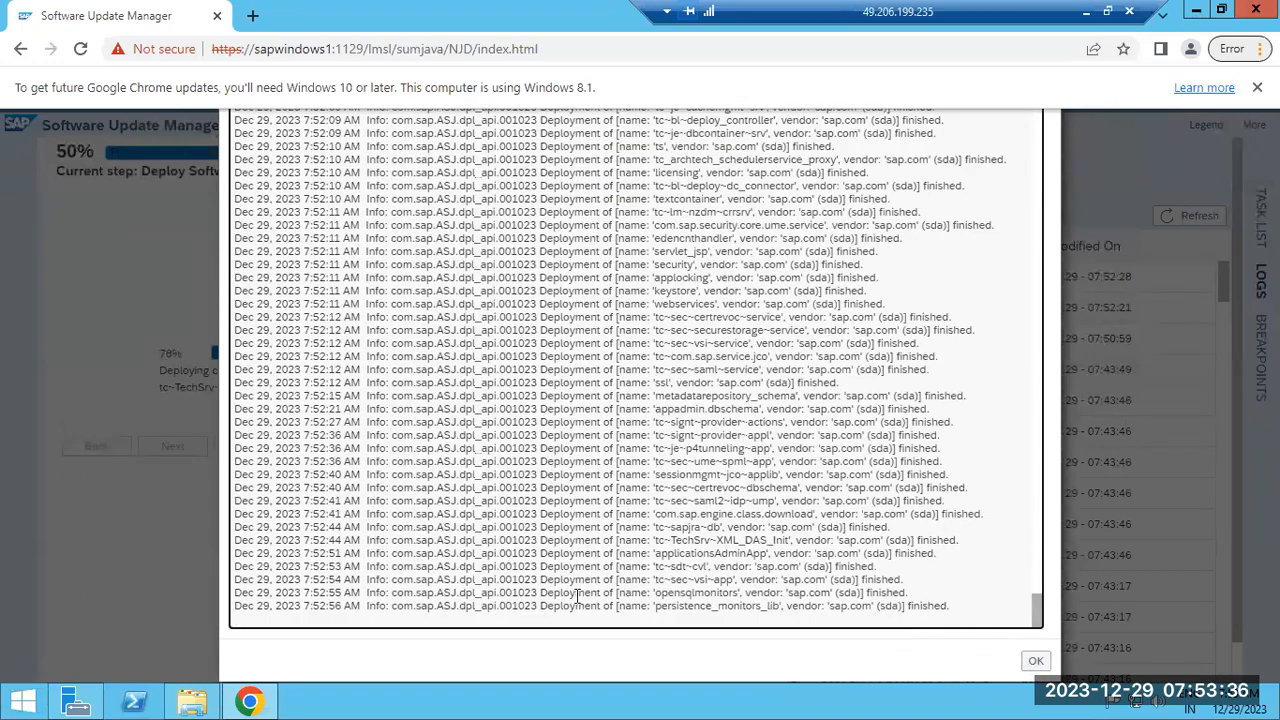
{"action": "left_click_drag", "start_coordinate": [575, 594], "coordinate": [668, 606]}
{"action": "left_click", "coordinate": [716, 401]}
{"action": "scroll", "coordinate": [765, 285], "scroll_direction": "up", "scroll_amount": 3}
{"action": "scroll", "coordinate": [767, 296], "scroll_direction": "up", "scroll_amount": 8}
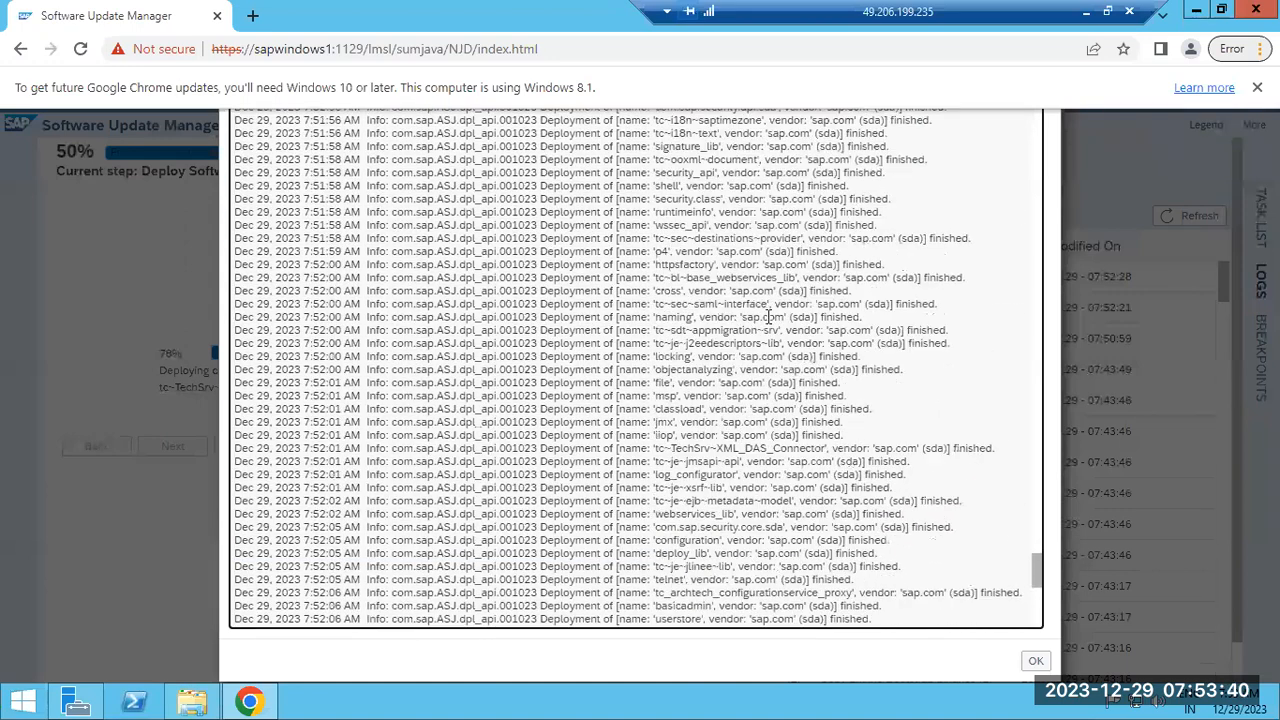
{"action": "scroll", "coordinate": [767, 362], "scroll_direction": "up", "scroll_amount": 10}
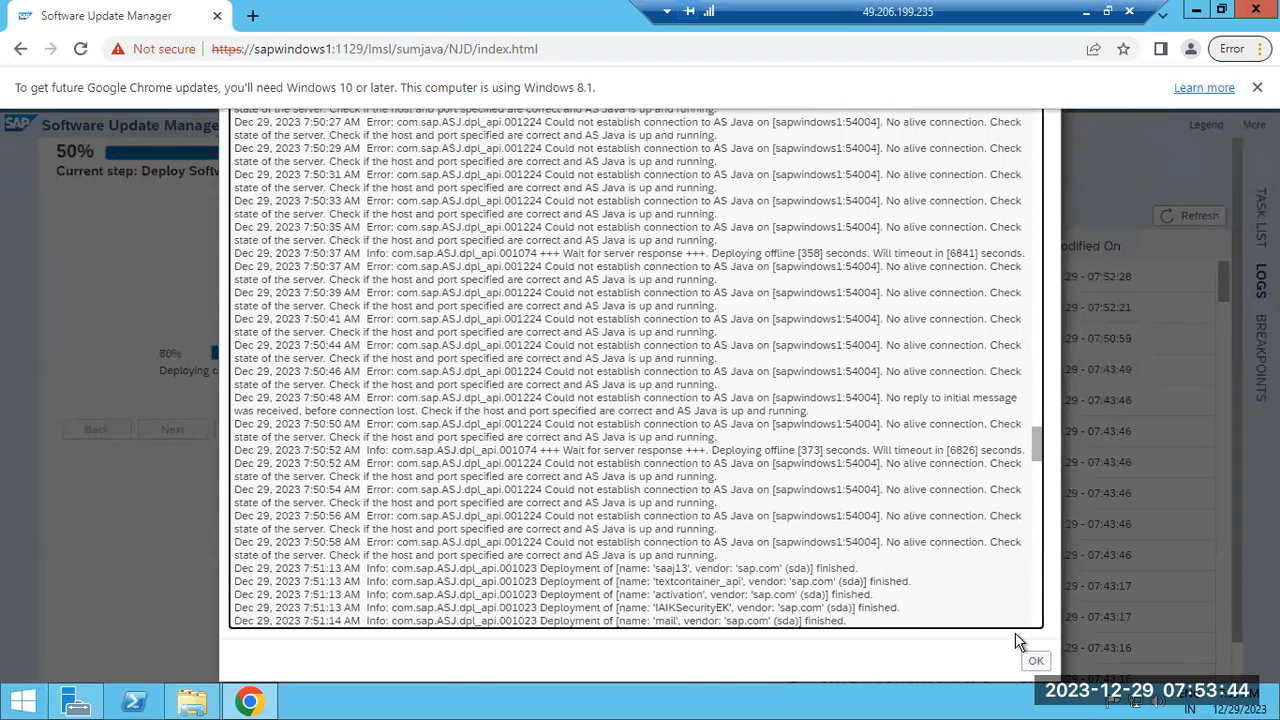
{"action": "left_click", "coordinate": [1036, 661]}
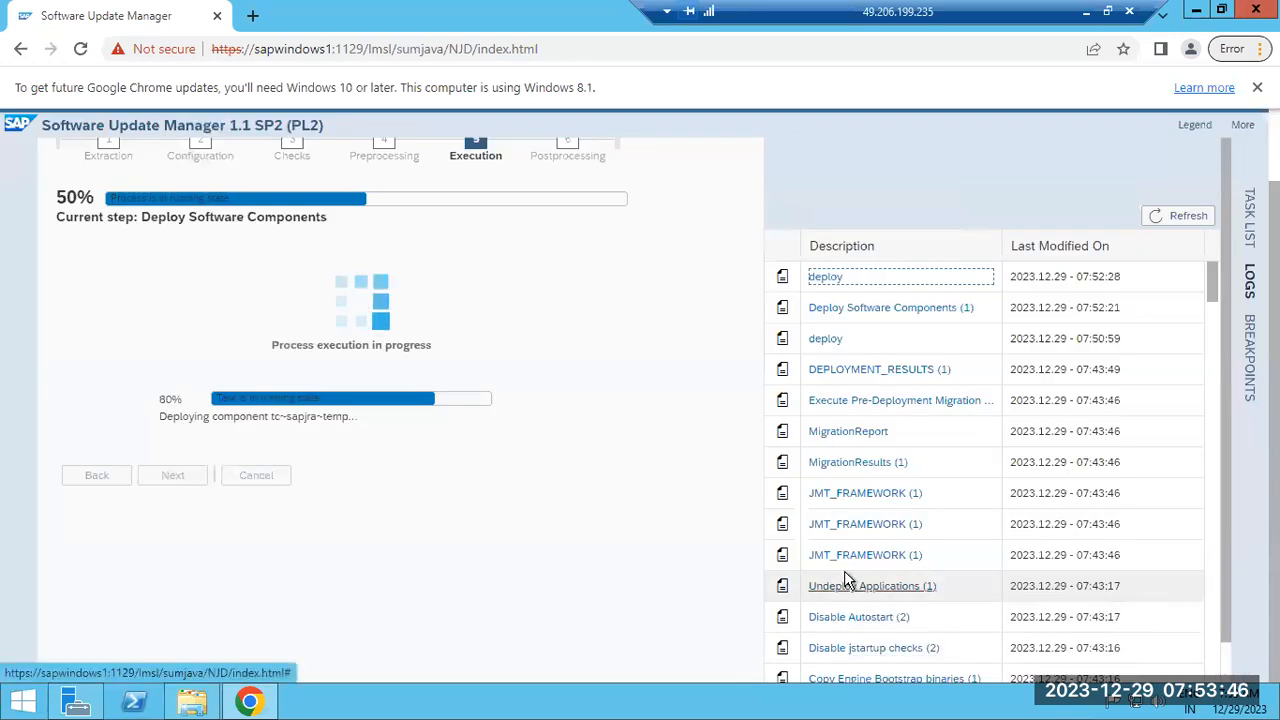
Refresh the logs twice until deployment reaches 88%, then bring back the Chrome 503 session
{"action": "left_click", "coordinate": [1172, 226]}
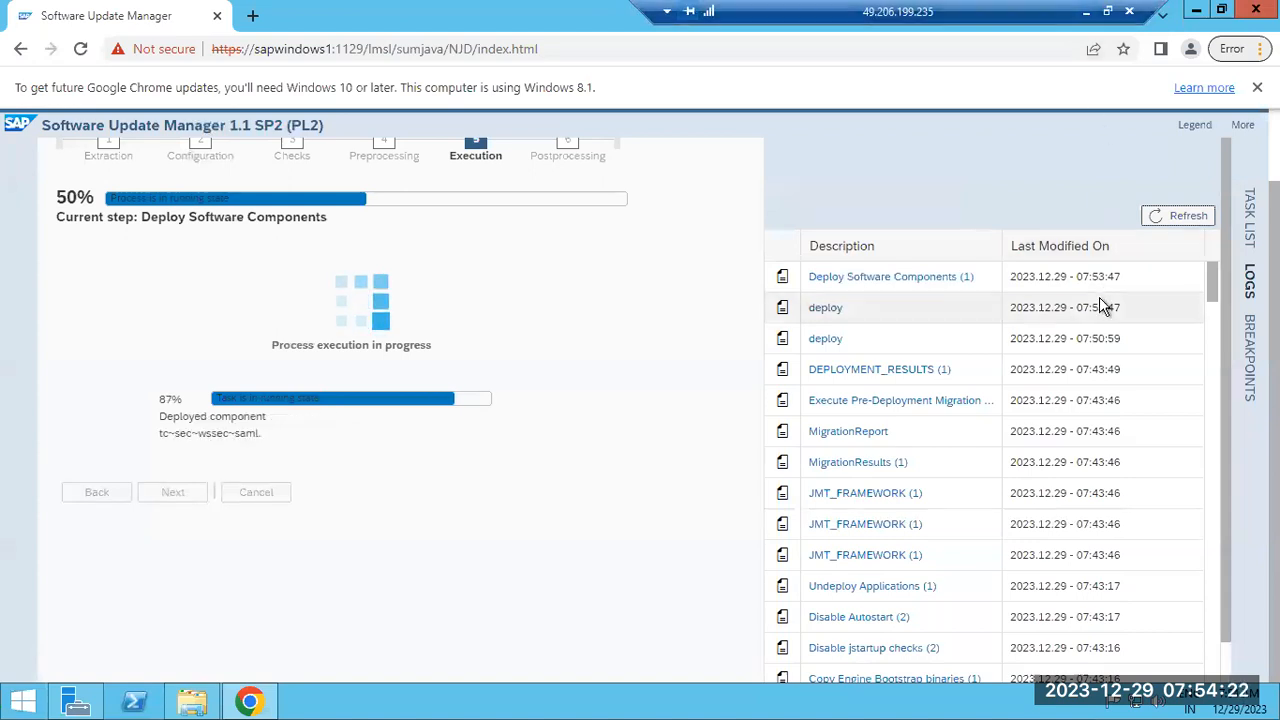
{"action": "left_click", "coordinate": [1174, 217]}
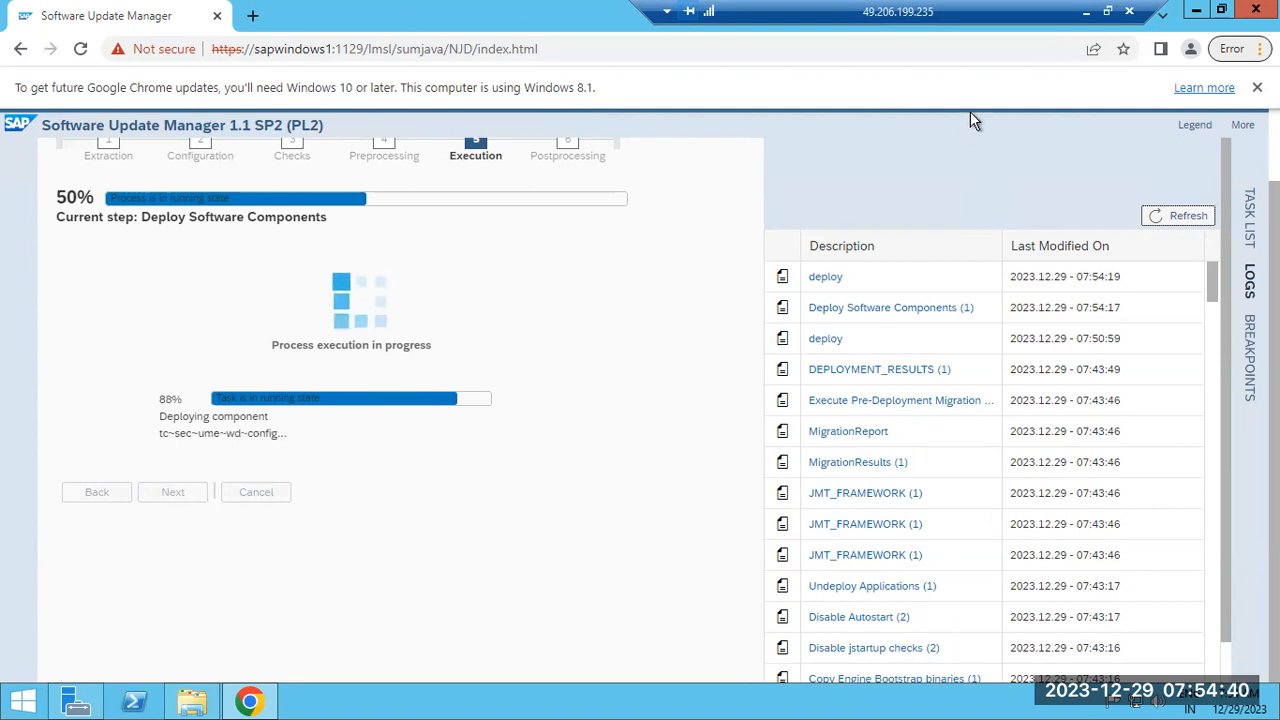
{"action": "left_click", "coordinate": [1085, 17]}
{"action": "mouse_move", "coordinate": [622, 697]}
{"action": "left_click", "coordinate": [549, 609]}
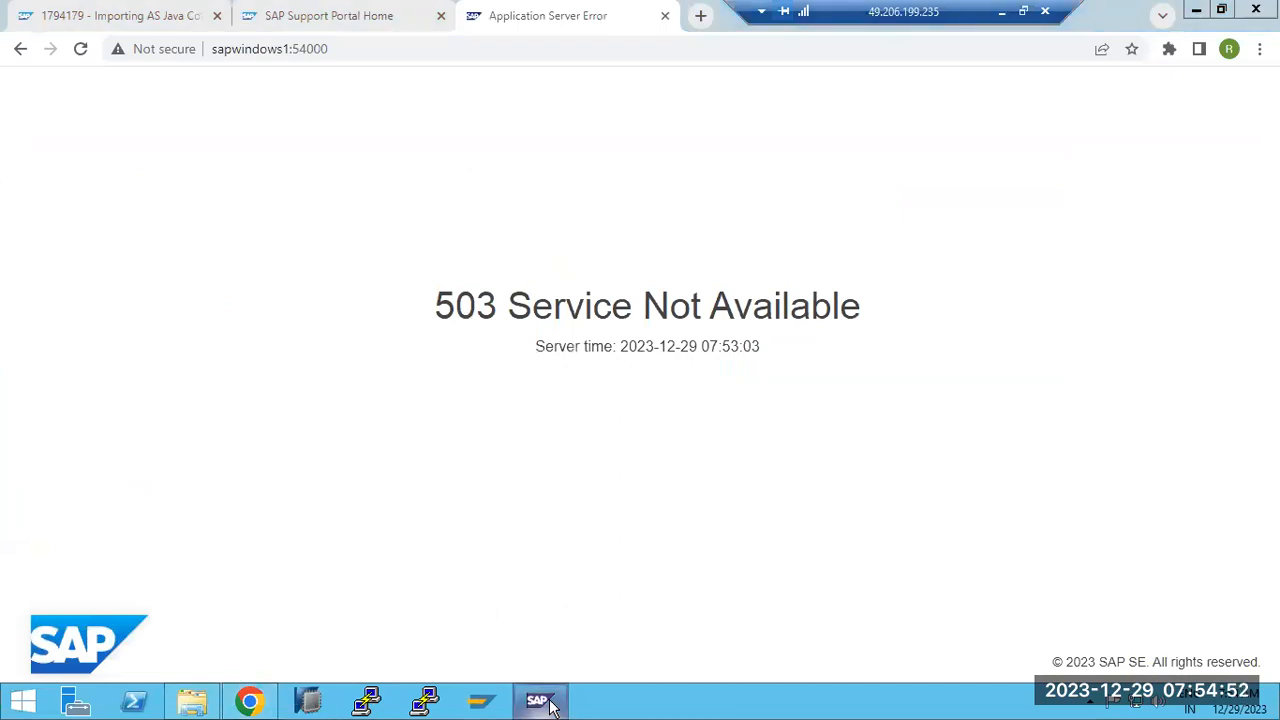
Confirm server0 still starting in the console and 503 at 07:54:59, then minimize the session
{"action": "left_click", "coordinate": [549, 704]}
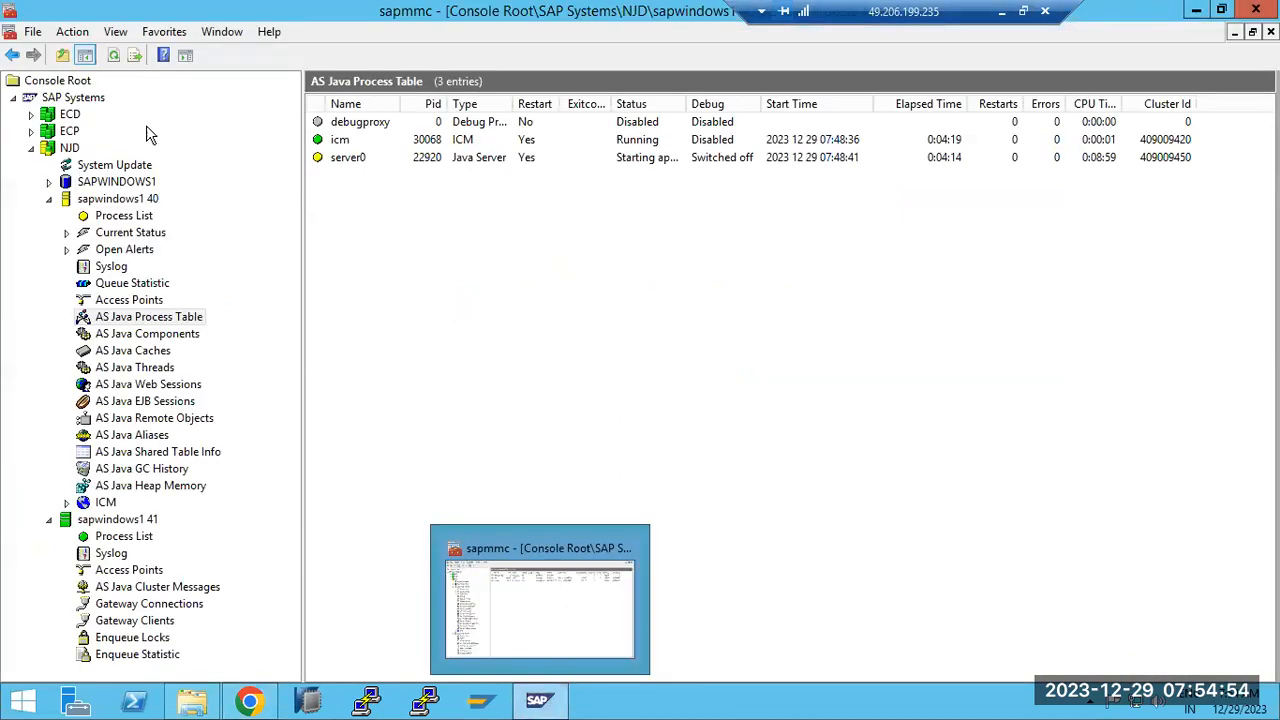
{"action": "left_click", "coordinate": [113, 56]}
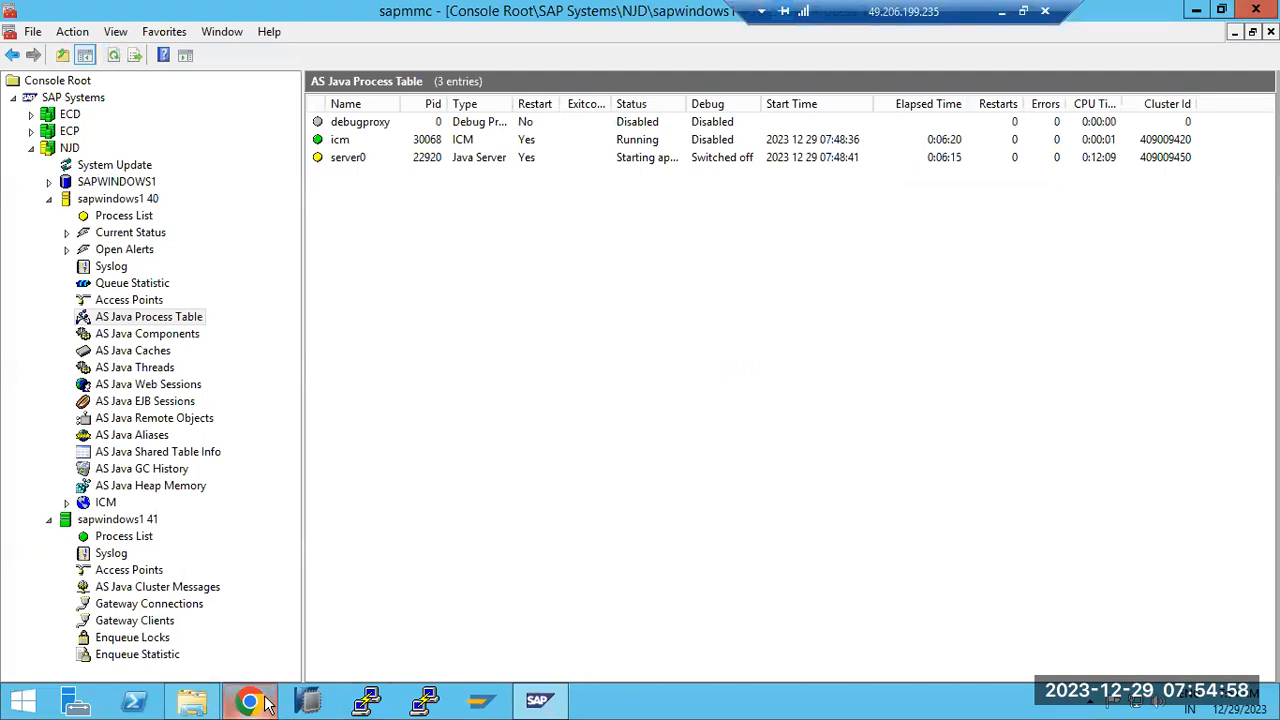
{"action": "left_click", "coordinate": [249, 700]}
{"action": "left_click", "coordinate": [80, 48]}
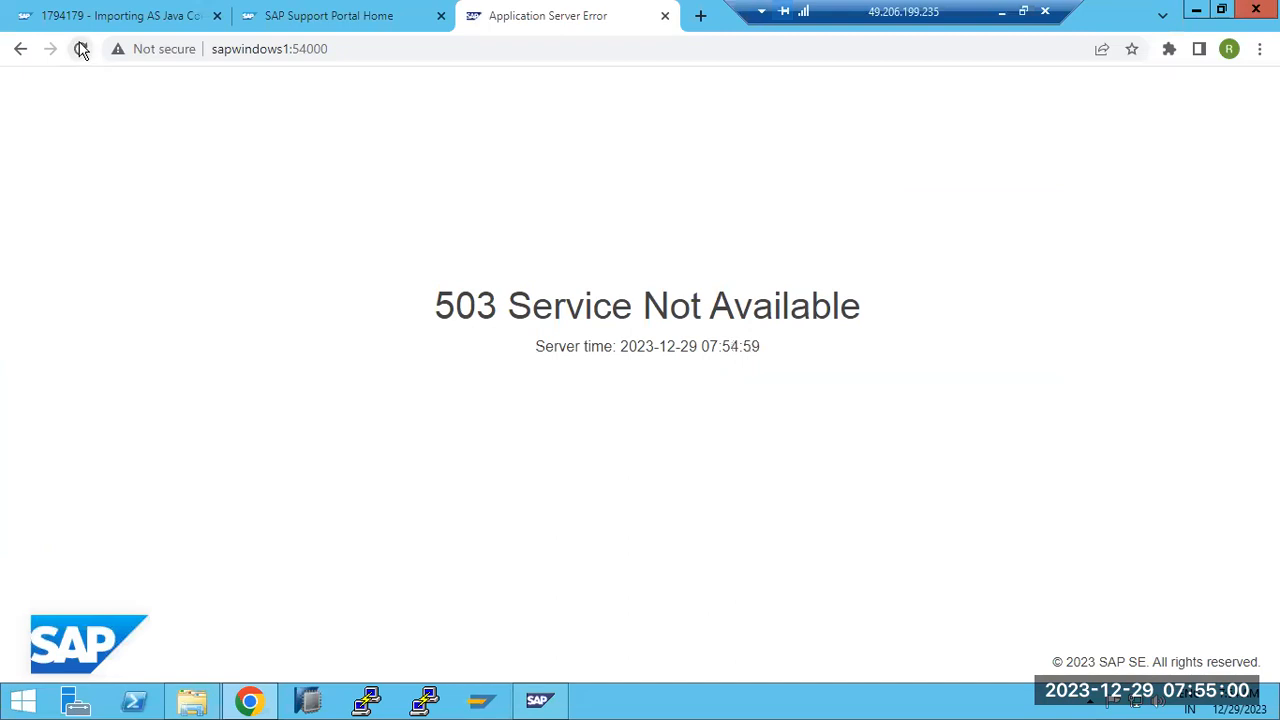
{"action": "left_click", "coordinate": [1001, 12]}
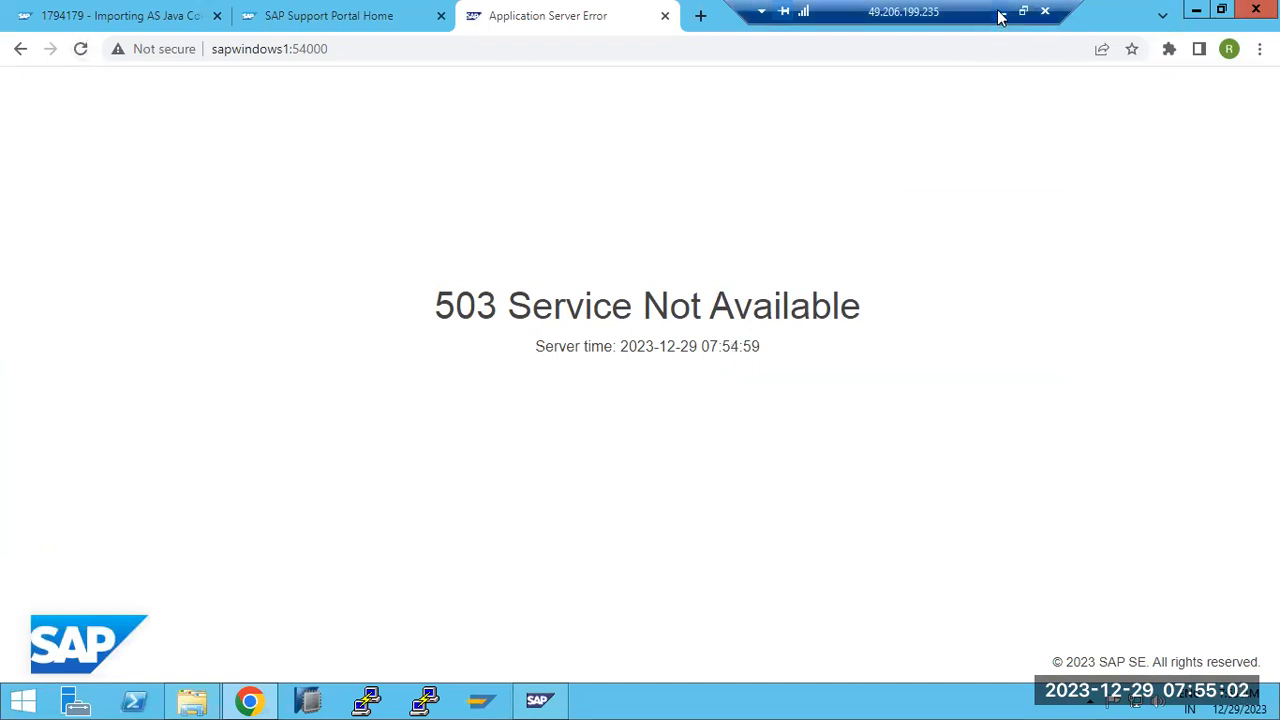
Restore the update session, refresh the logs and switch to the Task List
{"action": "mouse_move", "coordinate": [614, 701]}
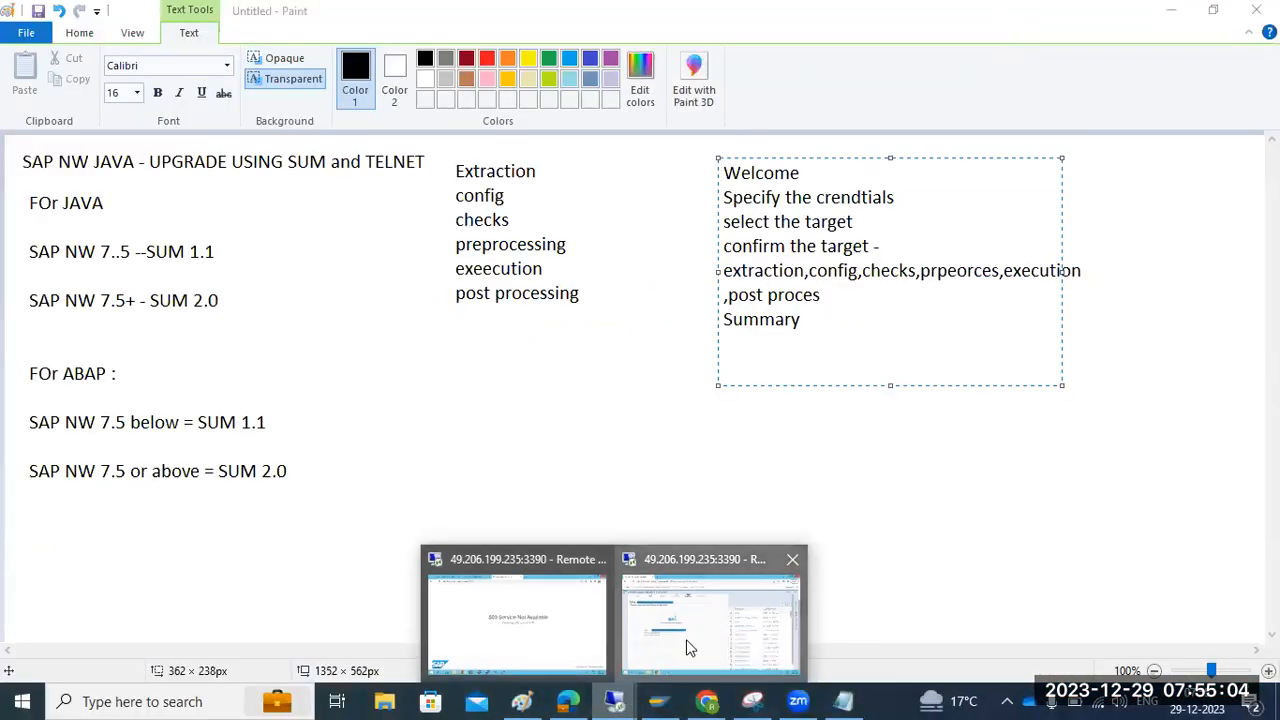
{"action": "left_click", "coordinate": [686, 646]}
{"action": "left_click", "coordinate": [1165, 220]}
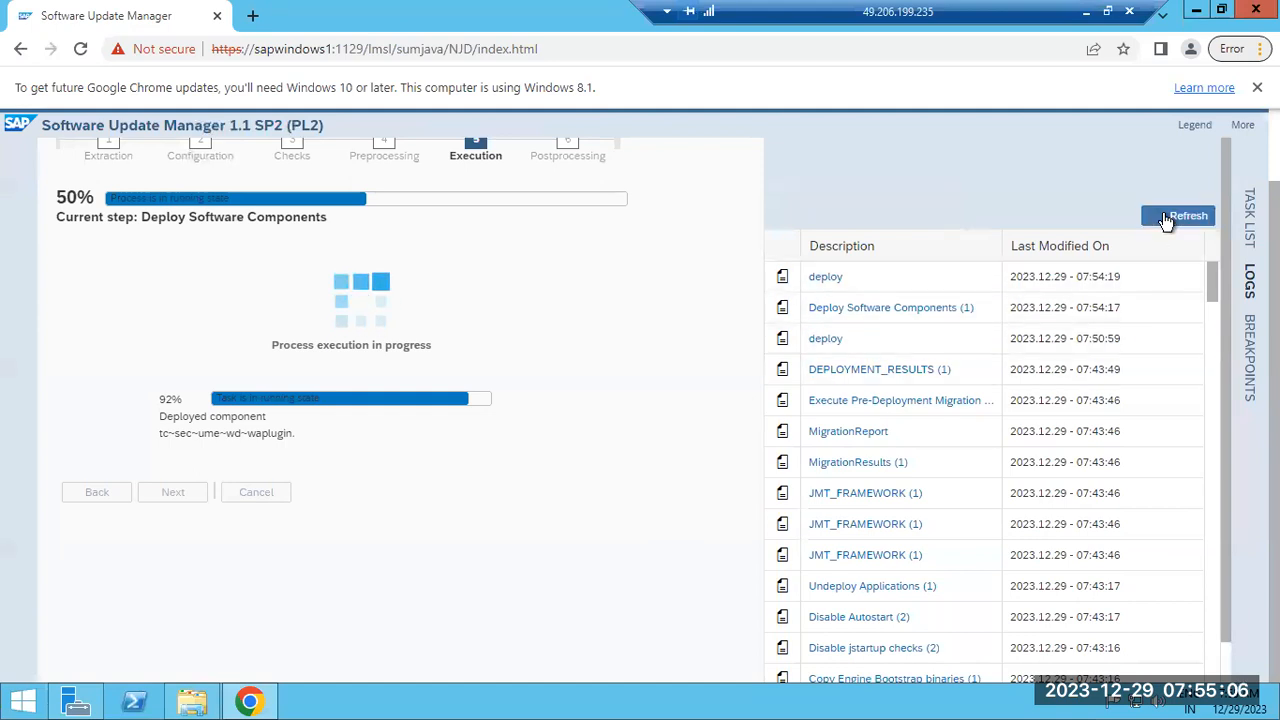
{"action": "left_click", "coordinate": [1248, 212]}
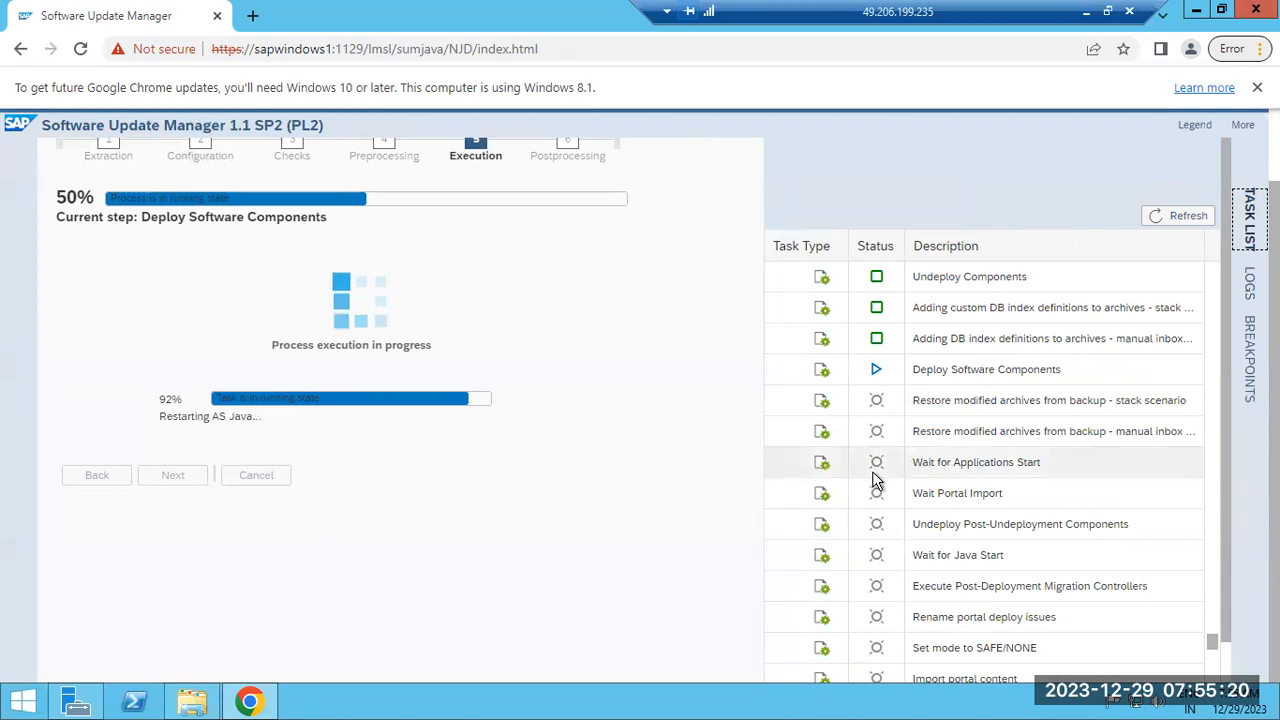
Check the task list's Restarting AS Java status at 92%, then minimize the session
{"action": "scroll", "coordinate": [895, 485], "scroll_direction": "down", "scroll_amount": 2}
{"action": "scroll", "coordinate": [895, 481], "scroll_direction": "down", "scroll_amount": 3}
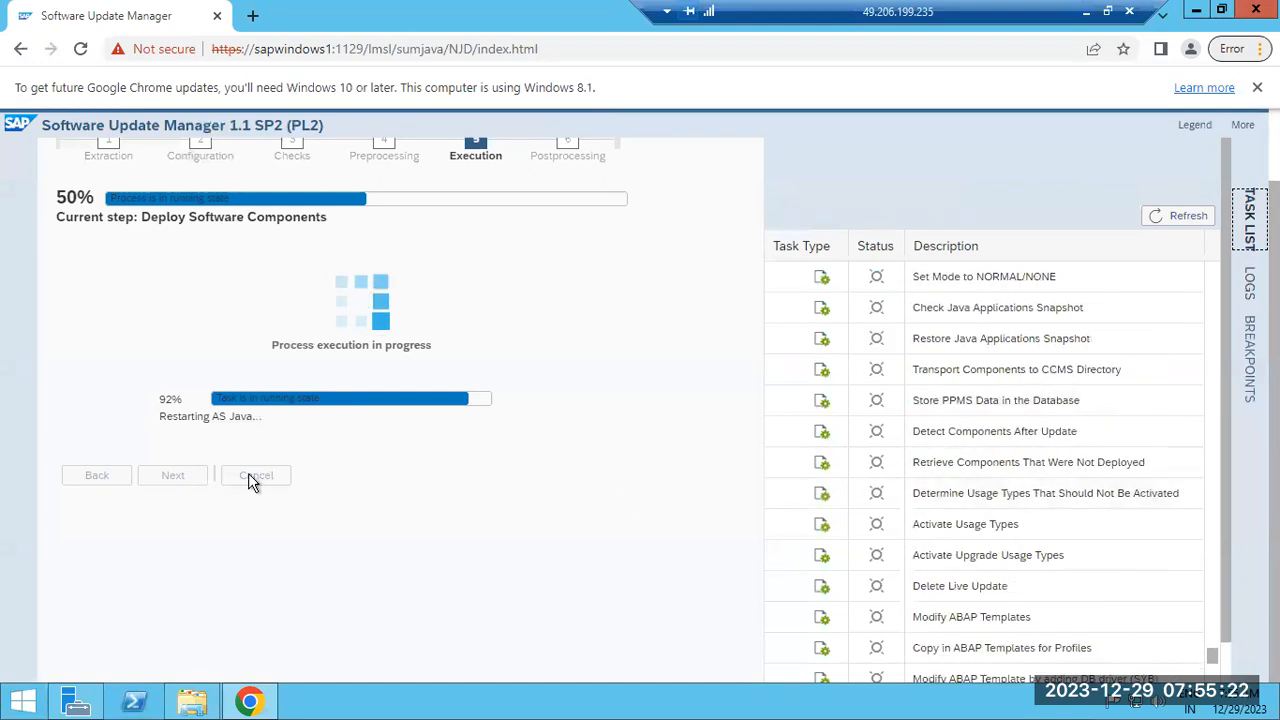
{"action": "left_click_drag", "start_coordinate": [207, 420], "coordinate": [236, 418]}
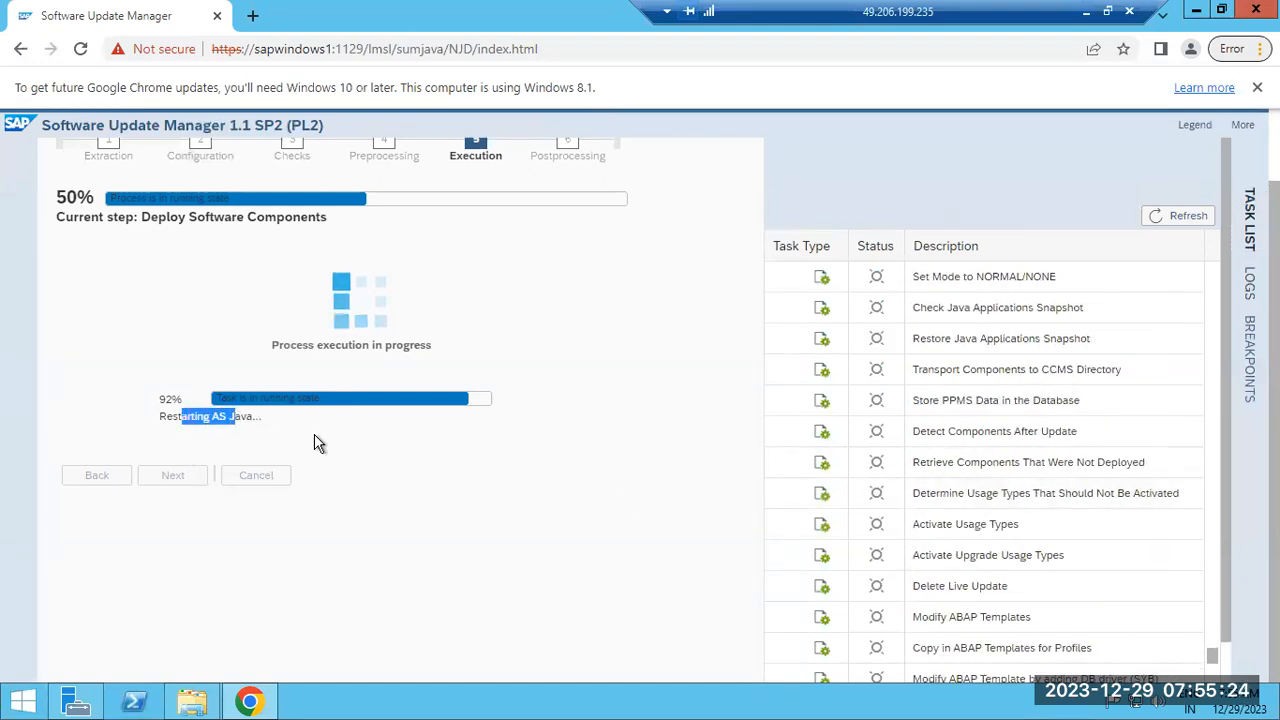
{"action": "scroll", "coordinate": [953, 307], "scroll_direction": "up", "scroll_amount": 5}
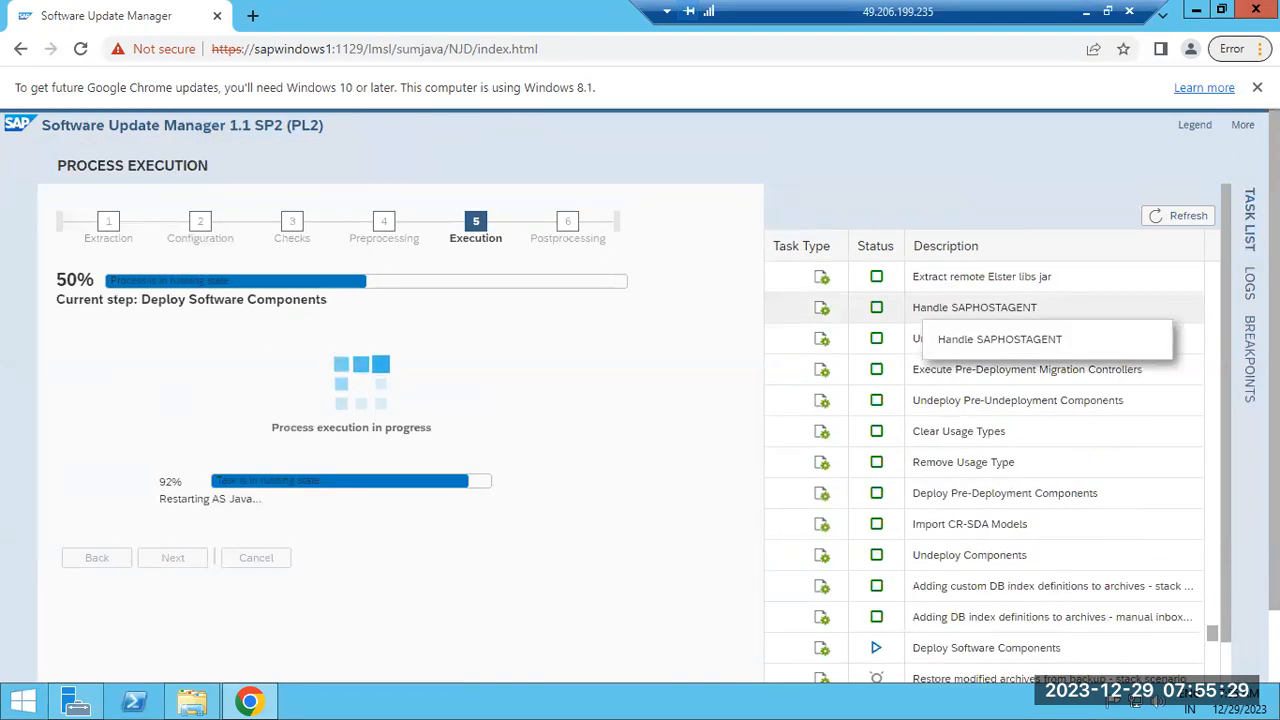
{"action": "left_click", "coordinate": [1249, 212]}
{"action": "left_click", "coordinate": [1249, 212]}
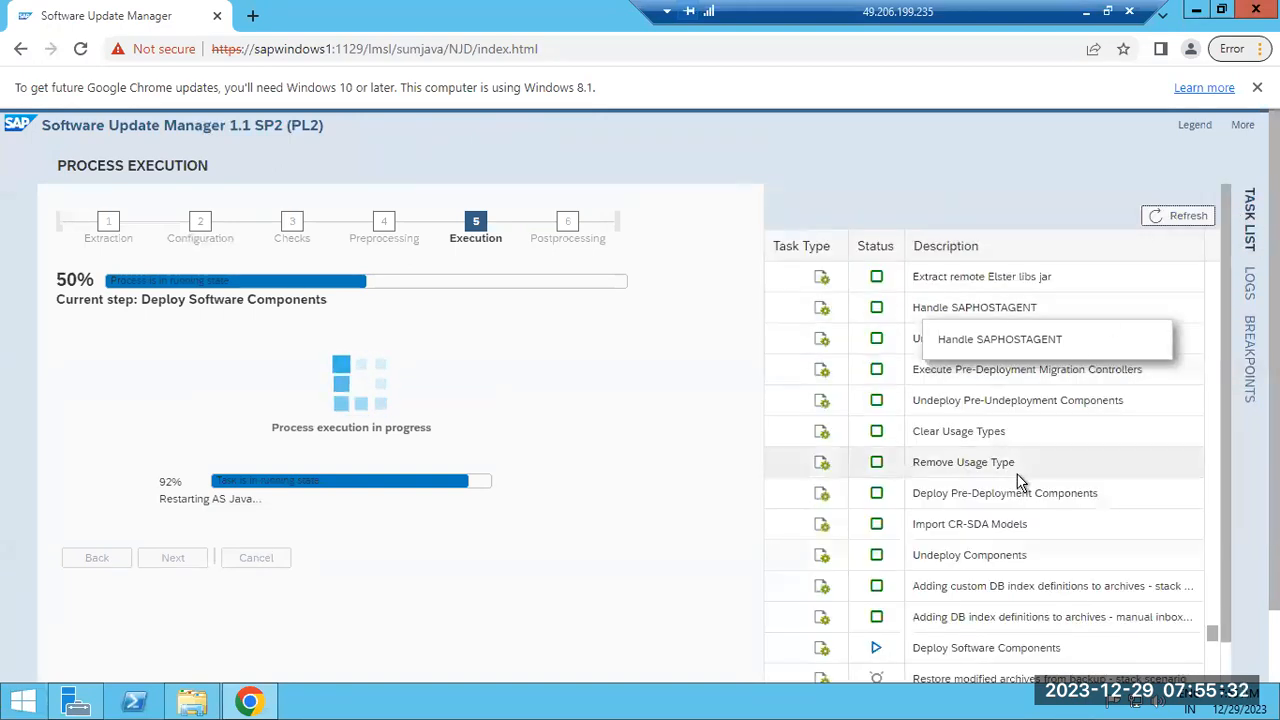
{"action": "scroll", "coordinate": [1014, 480], "scroll_direction": "down", "scroll_amount": 3}
{"action": "scroll", "coordinate": [1027, 527], "scroll_direction": "down", "scroll_amount": 1}
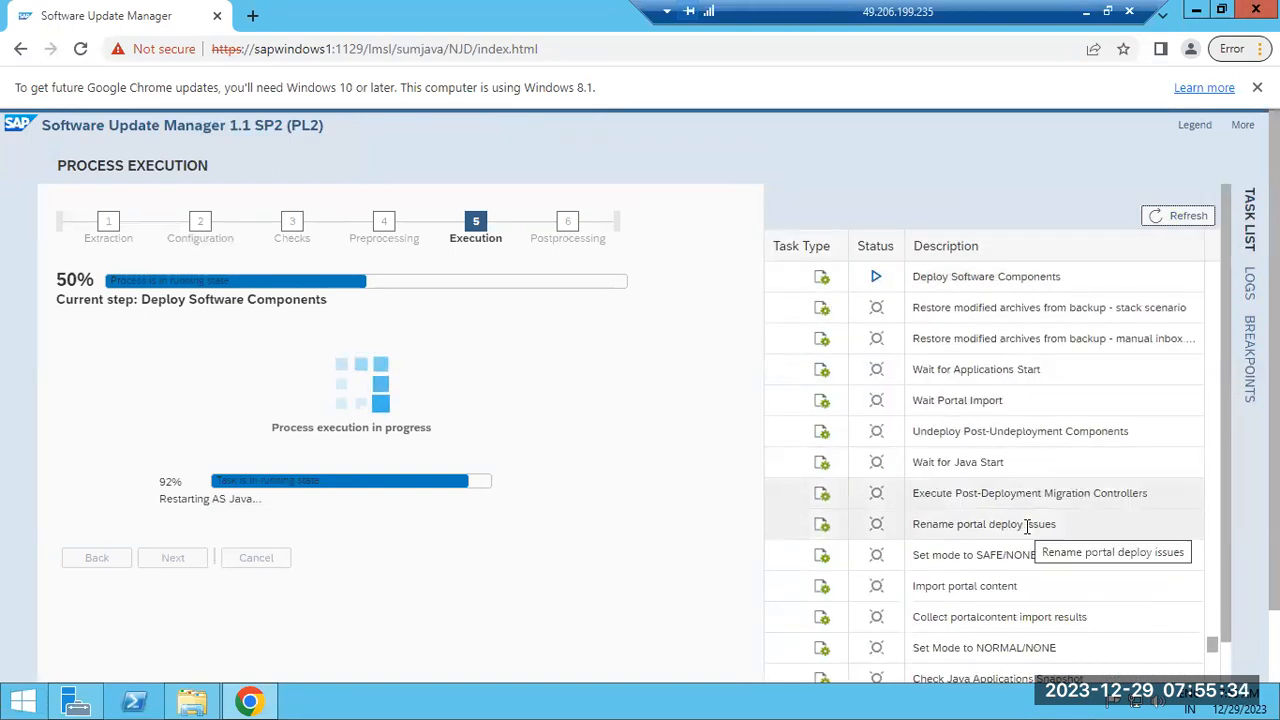
{"action": "left_click", "coordinate": [1086, 11]}
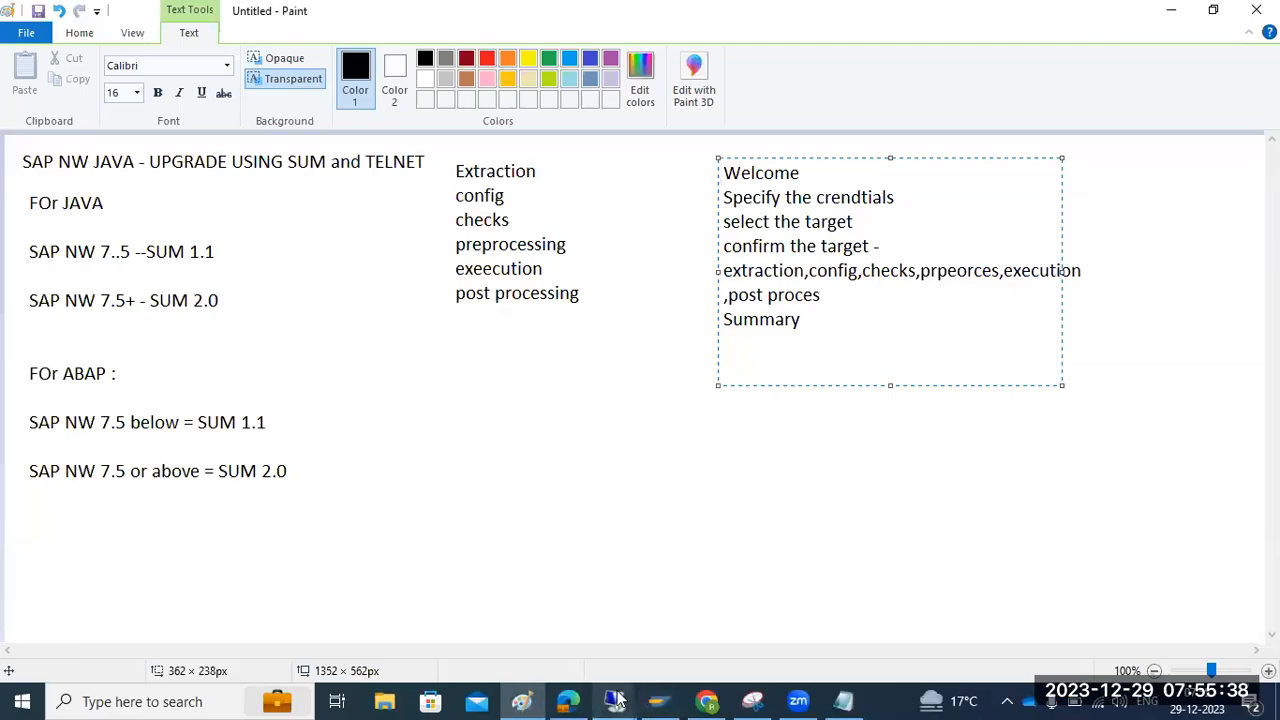
In the management console, refresh instance 40's process list and inspect the jstart.EXE entry
{"action": "key", "text": "alt+Tab"}
{"action": "left_click", "coordinate": [540, 703]}
{"action": "left_click", "coordinate": [113, 55]}
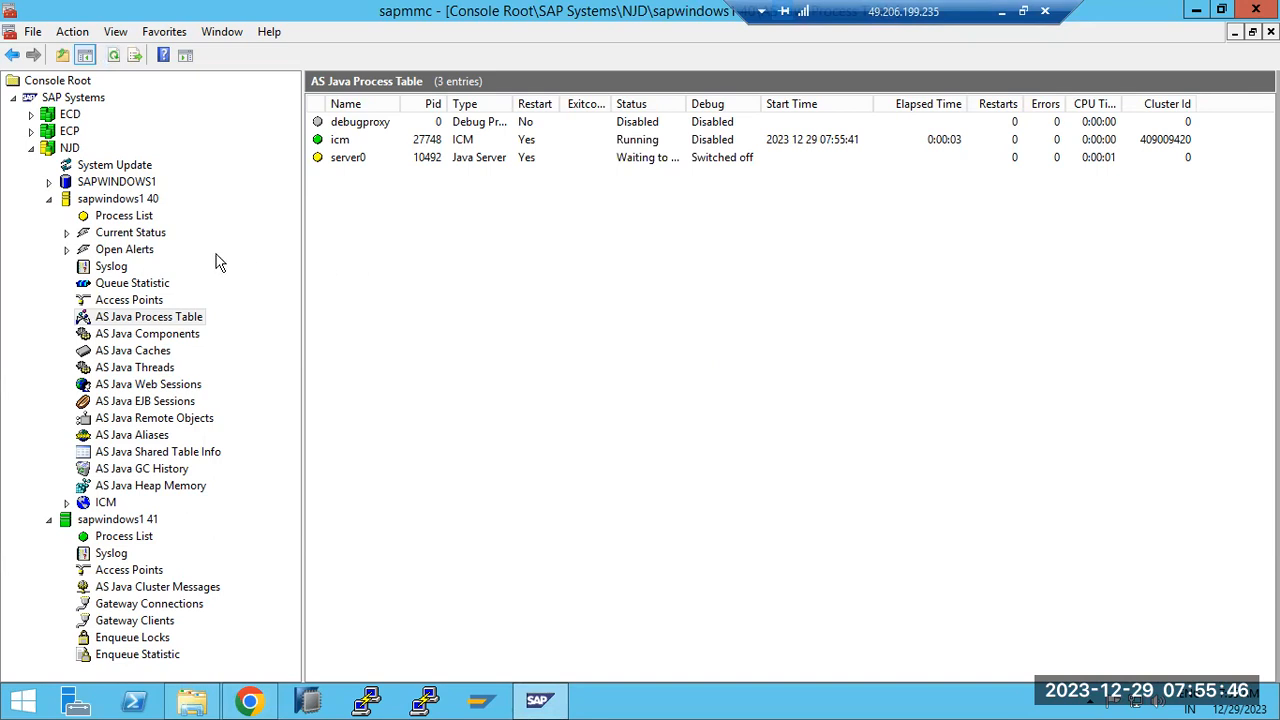
{"action": "left_click", "coordinate": [118, 220]}
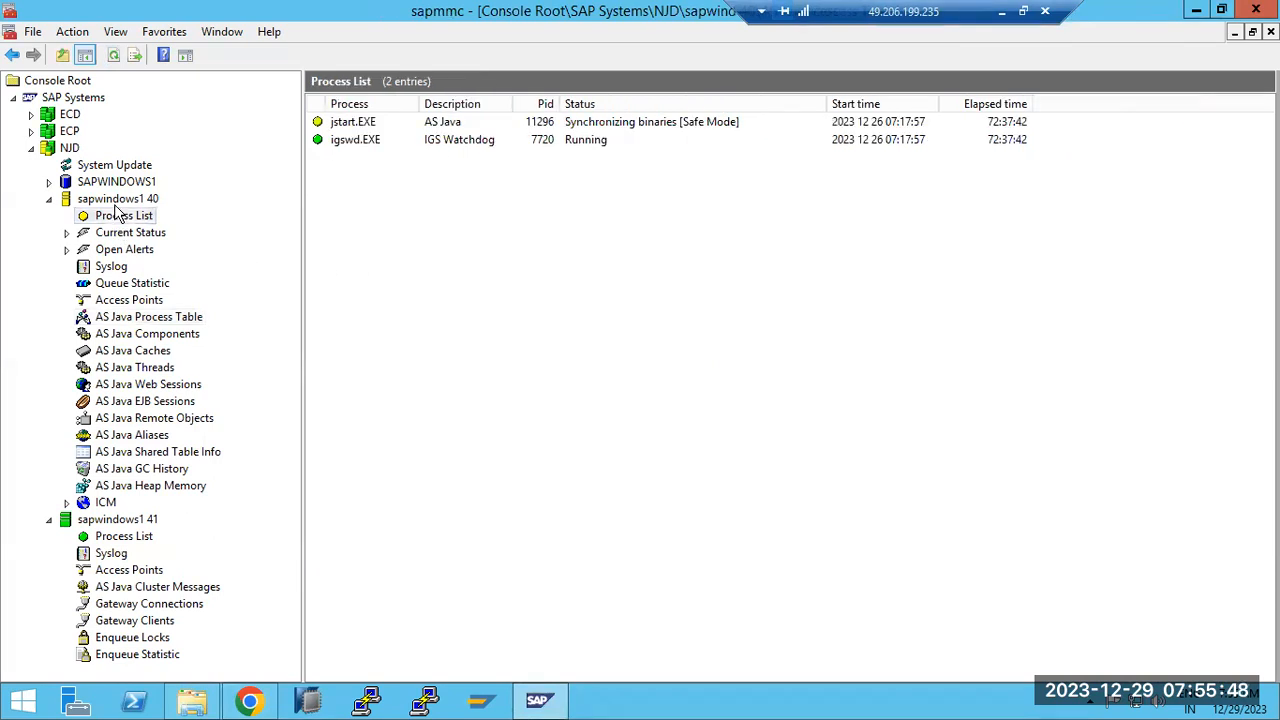
{"action": "left_click", "coordinate": [113, 57]}
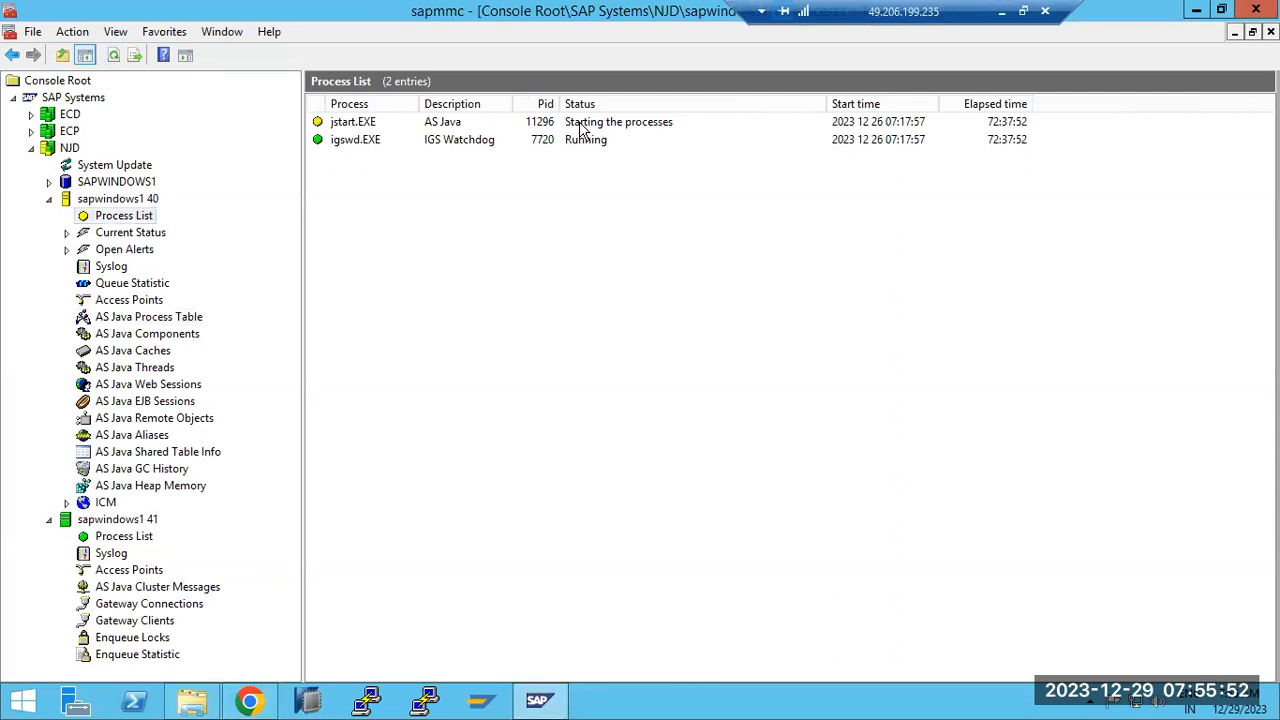
{"action": "left_click", "coordinate": [581, 123]}
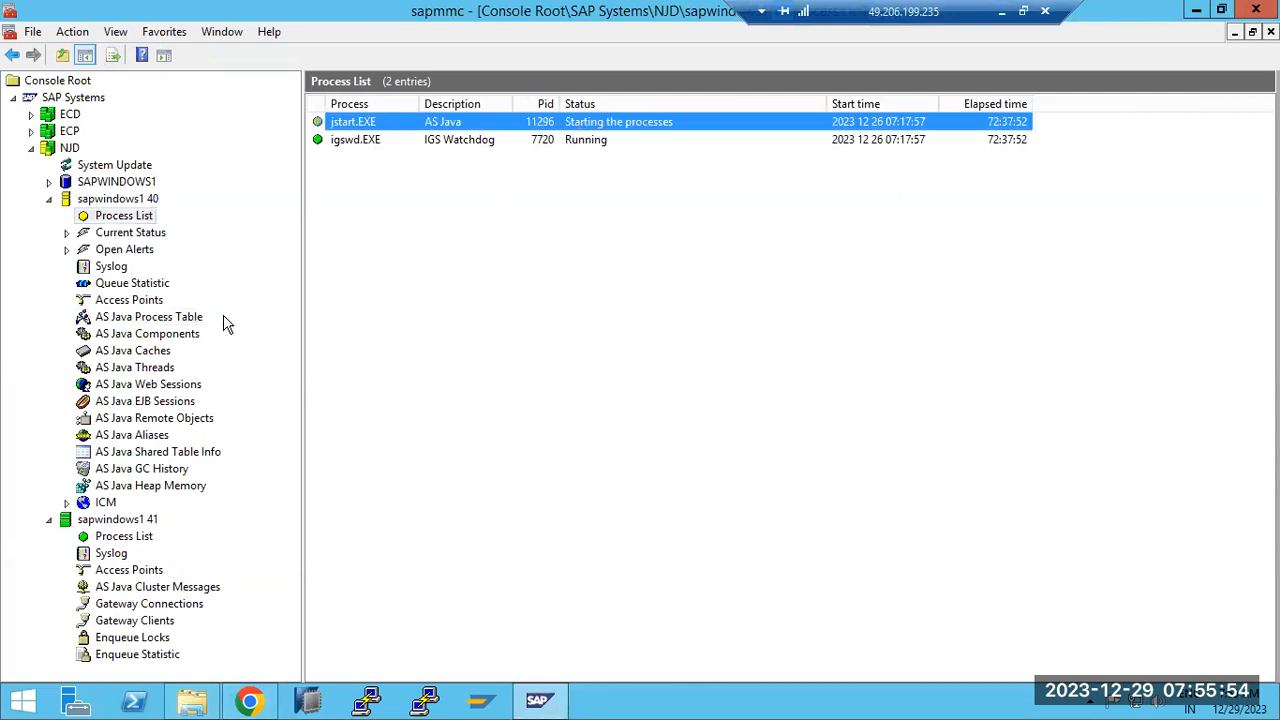
Refresh the AS Java Process Table and instance 41's process list, then minimize the session
{"action": "left_click", "coordinate": [193, 319]}
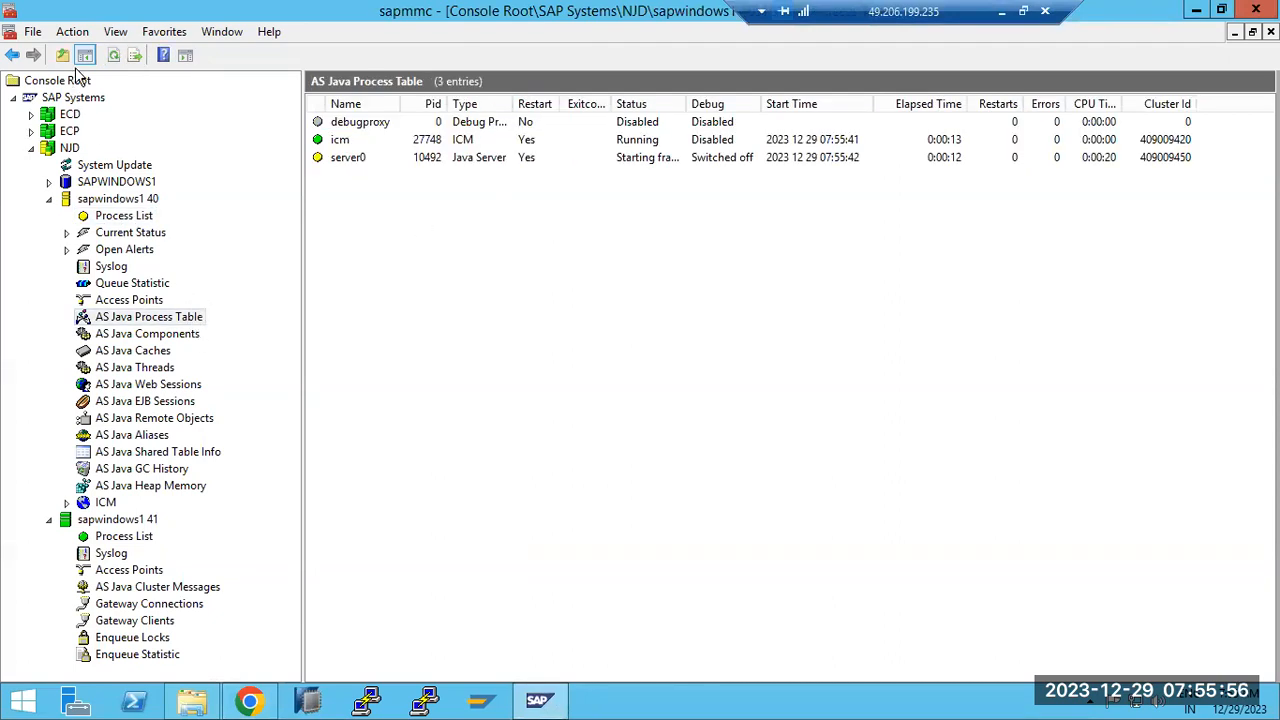
{"action": "left_click", "coordinate": [116, 55]}
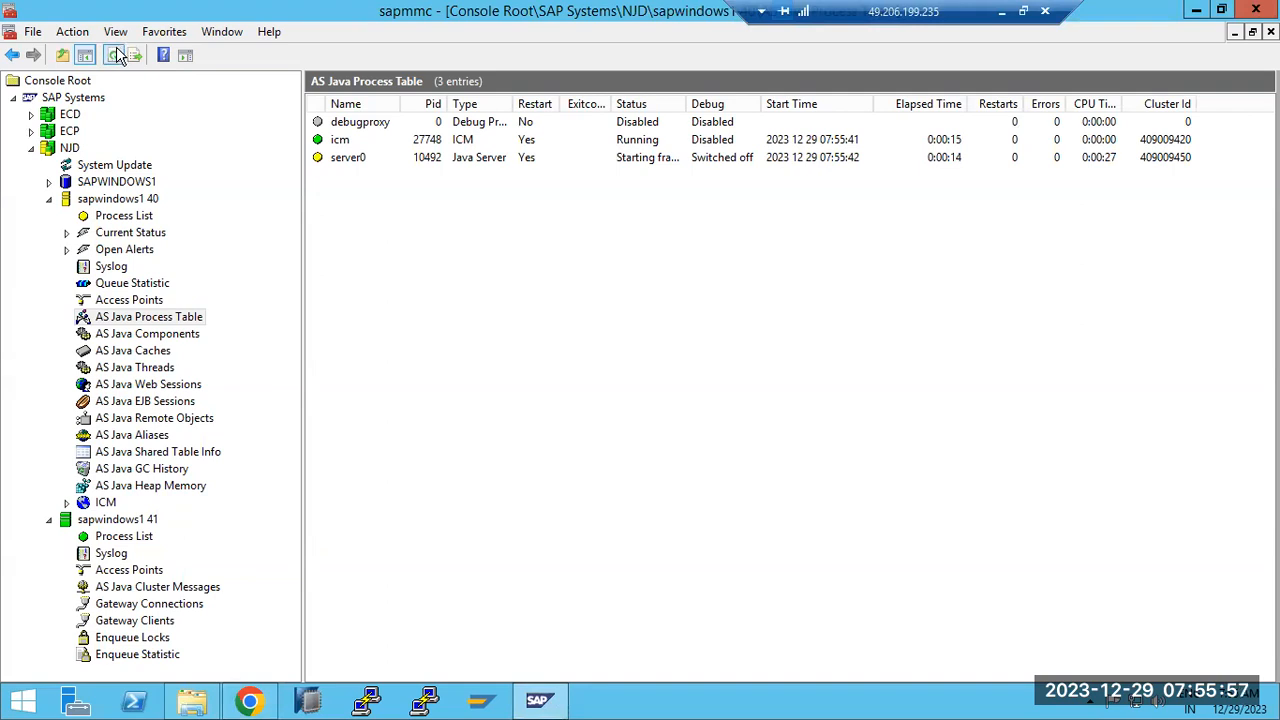
{"action": "left_click", "coordinate": [128, 537]}
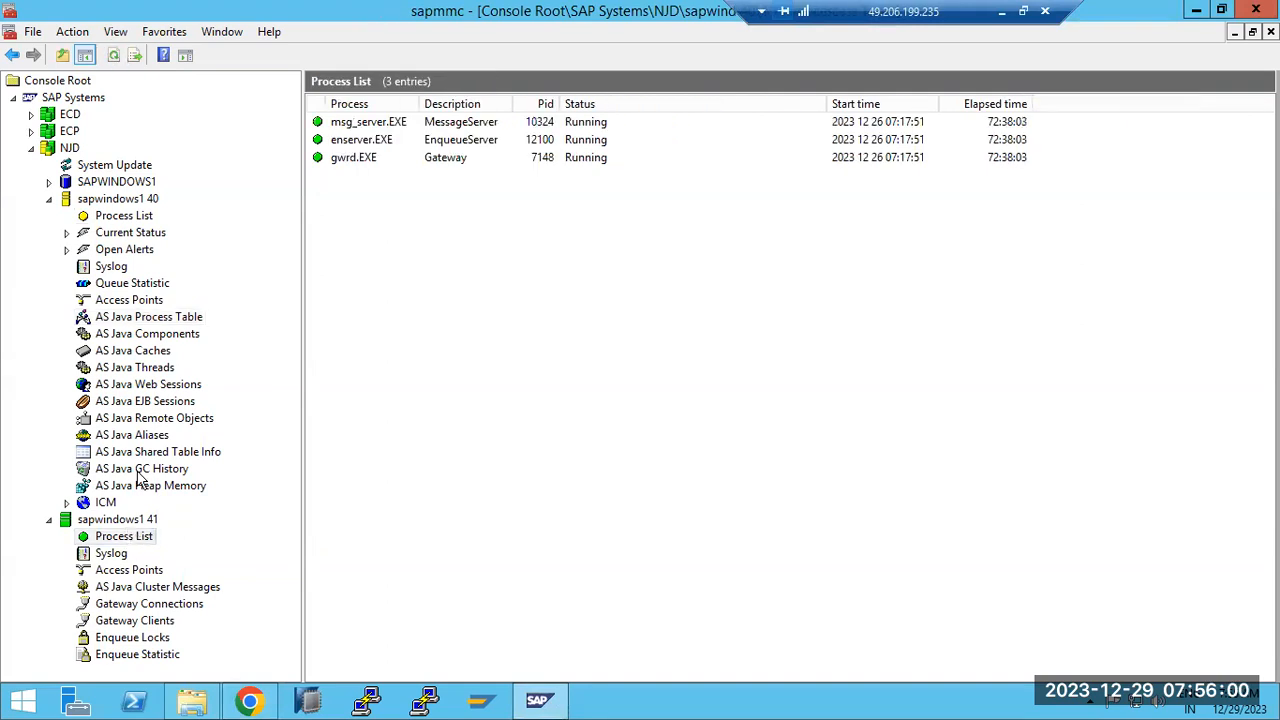
{"action": "left_click", "coordinate": [116, 54]}
{"action": "left_click", "coordinate": [118, 217]}
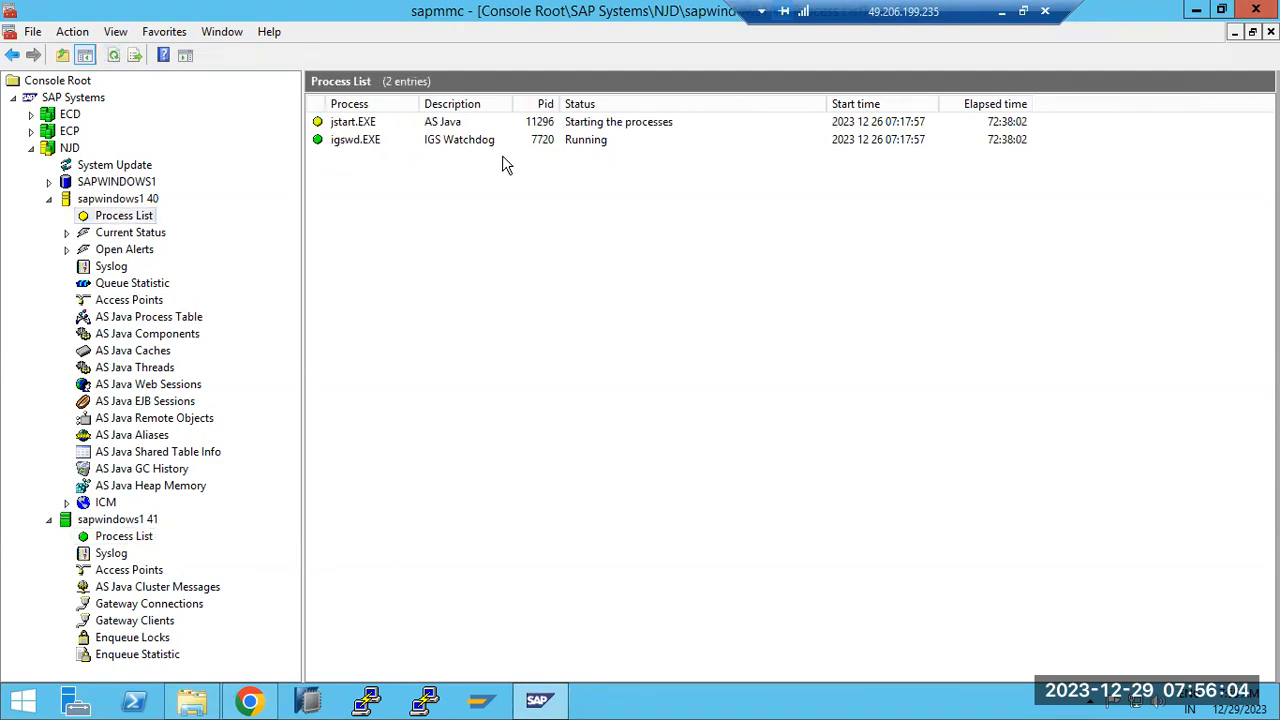
{"action": "left_click", "coordinate": [1002, 11]}
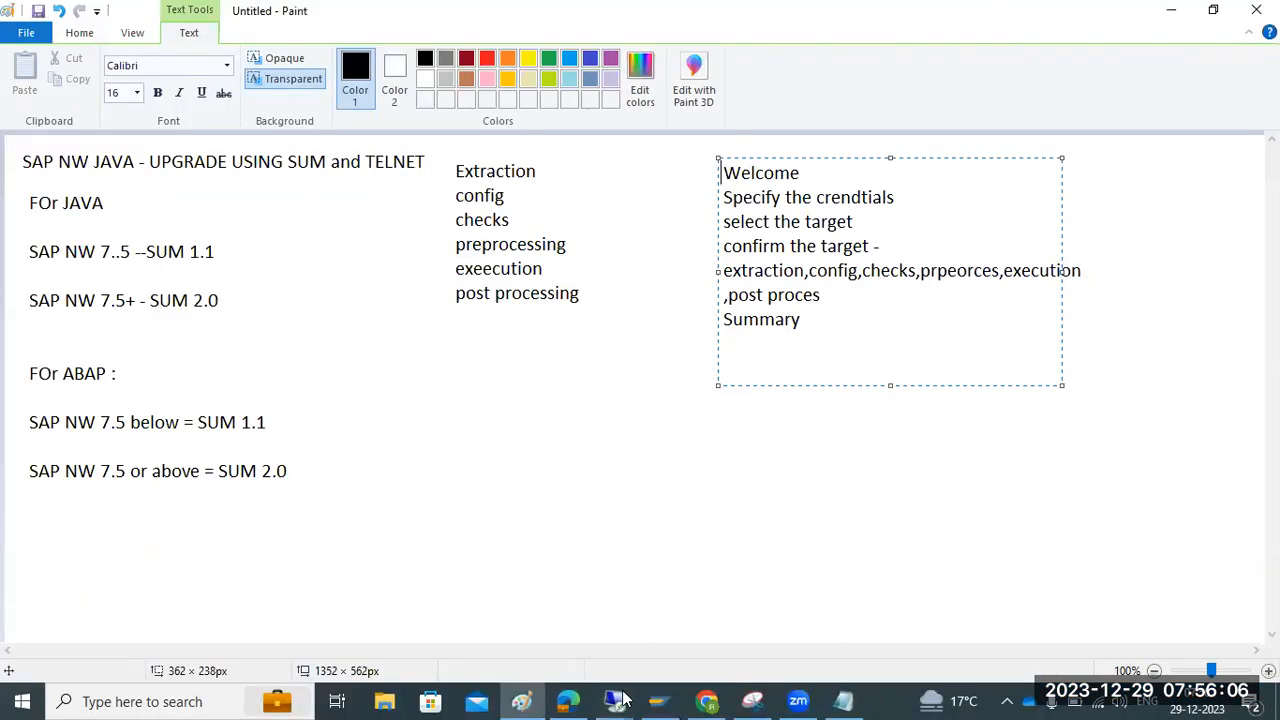
Scroll the update's task list, still at 92% waiting on the AS Java restart
{"action": "mouse_move", "coordinate": [645, 679]}
{"action": "left_click", "coordinate": [680, 625]}
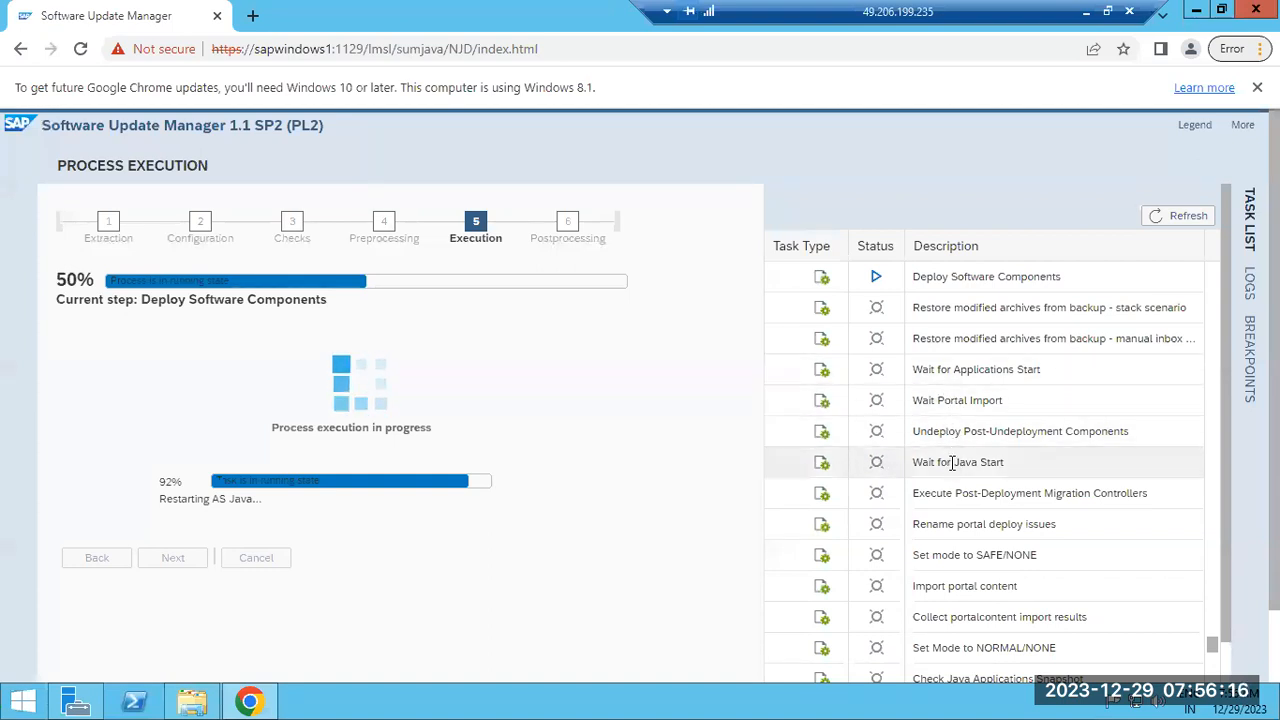
{"action": "scroll", "coordinate": [962, 610], "scroll_direction": "down", "scroll_amount": 1}
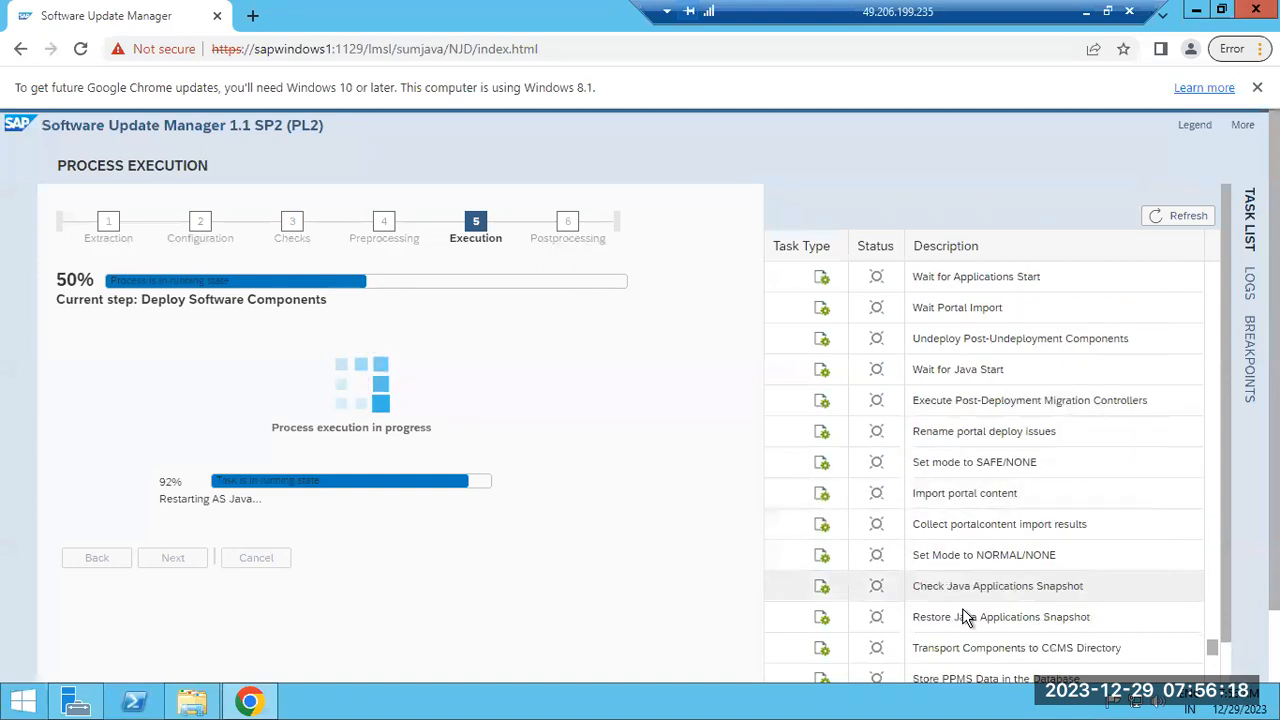
{"action": "scroll", "coordinate": [962, 610], "scroll_direction": "down", "scroll_amount": 7}
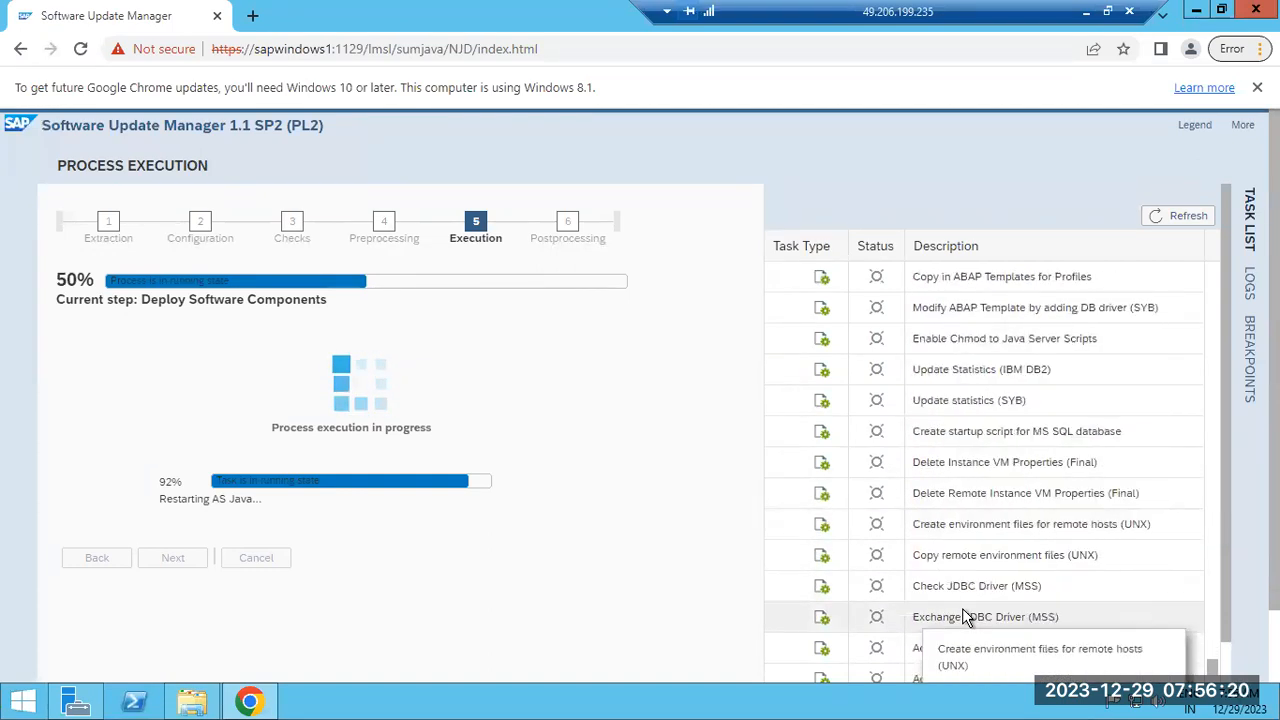
{"action": "scroll", "coordinate": [966, 617], "scroll_direction": "down", "scroll_amount": 1}
{"action": "scroll", "coordinate": [963, 612], "scroll_direction": "down", "scroll_amount": 8}
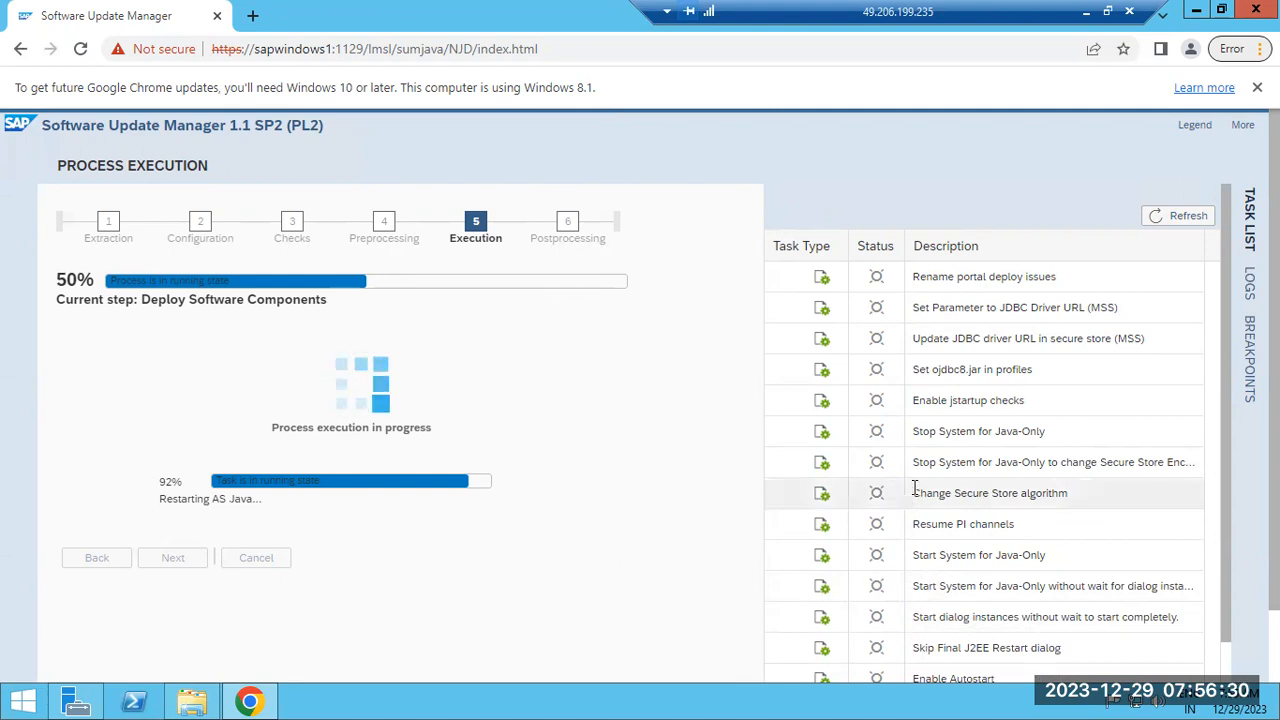
{"action": "scroll", "coordinate": [916, 491], "scroll_direction": "up", "scroll_amount": 6}
{"action": "scroll", "coordinate": [916, 491], "scroll_direction": "up", "scroll_amount": 2}
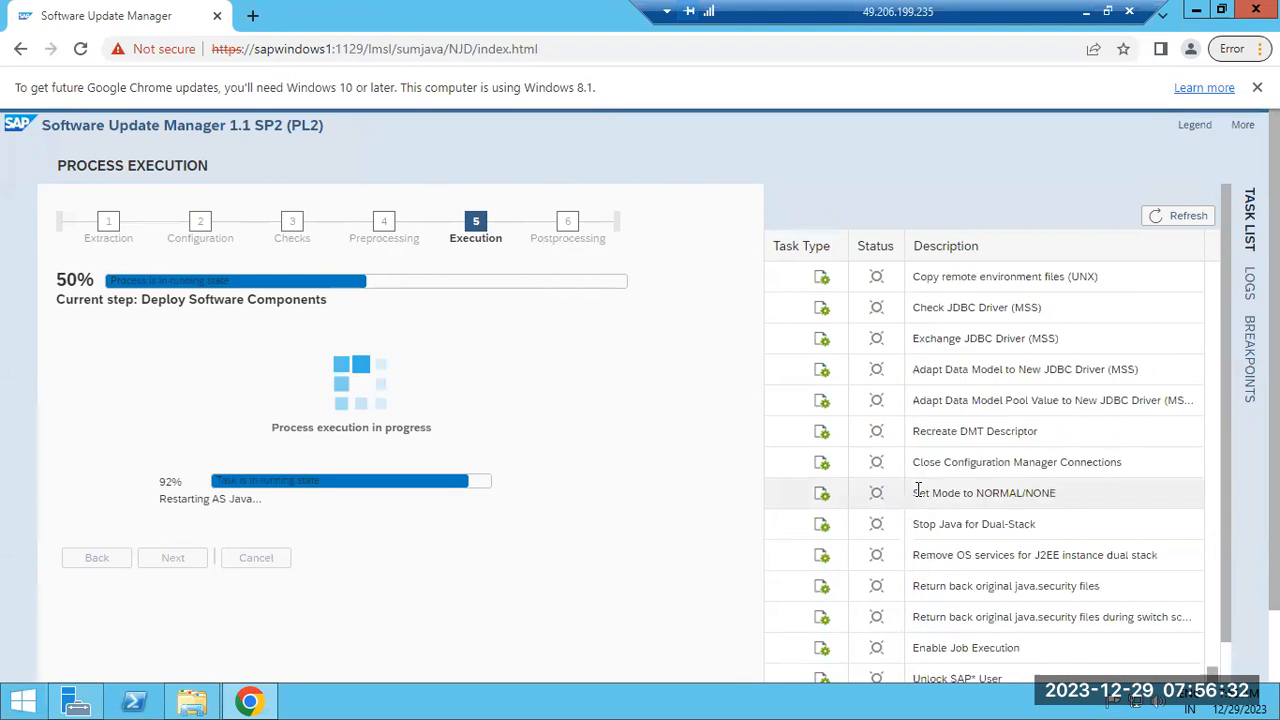
{"action": "scroll", "coordinate": [917, 490], "scroll_direction": "up", "scroll_amount": 10}
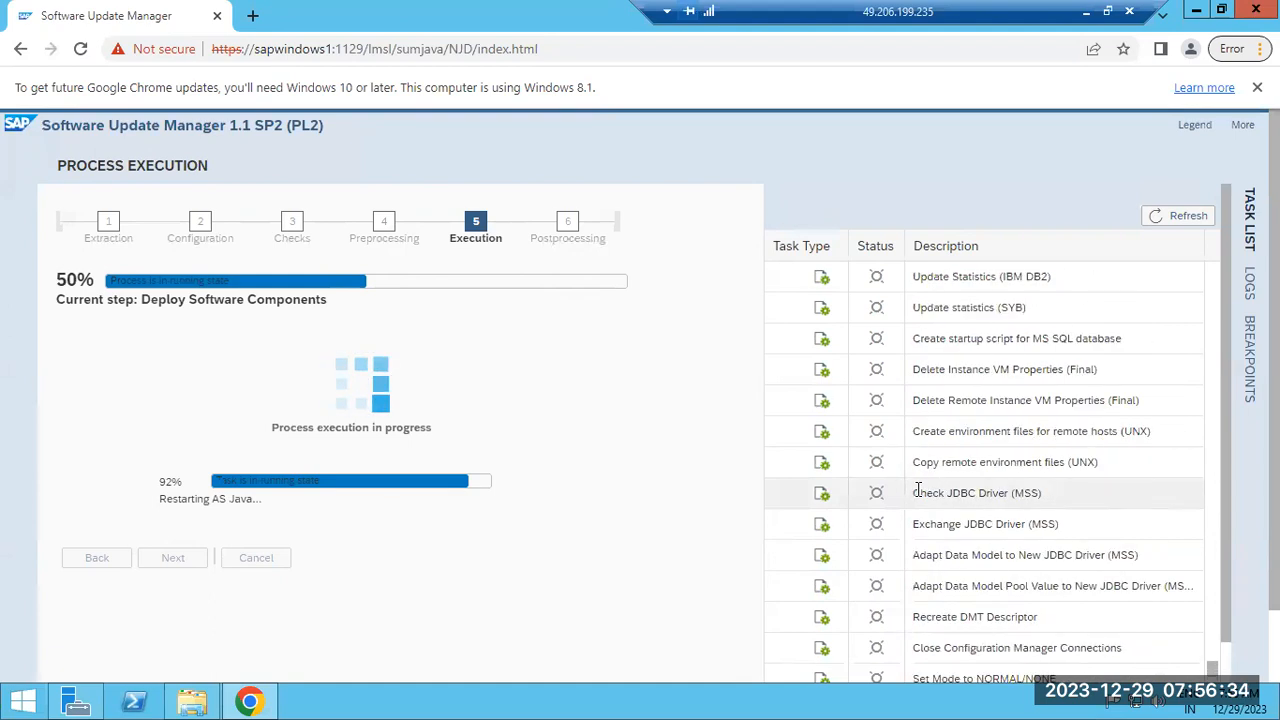
{"action": "scroll", "coordinate": [917, 490], "scroll_direction": "up", "scroll_amount": 3}
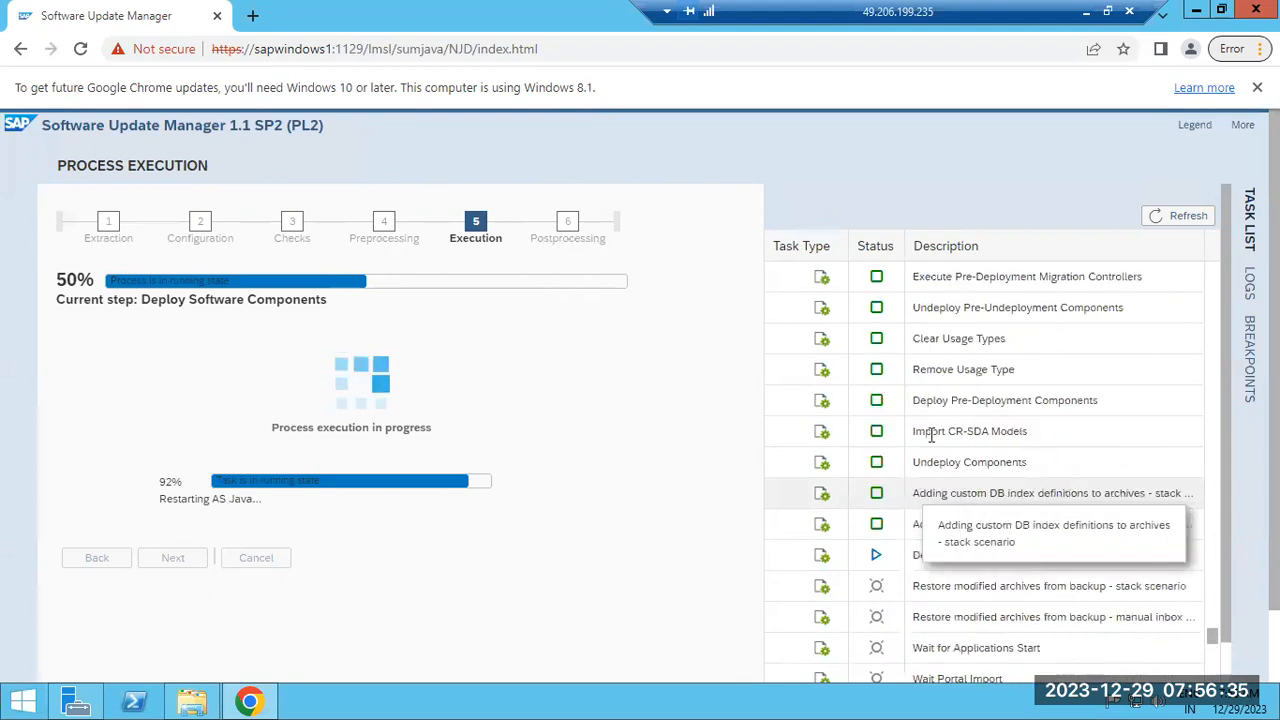
Minimize the update session and restore the management console session
{"action": "left_click", "coordinate": [1087, 14]}
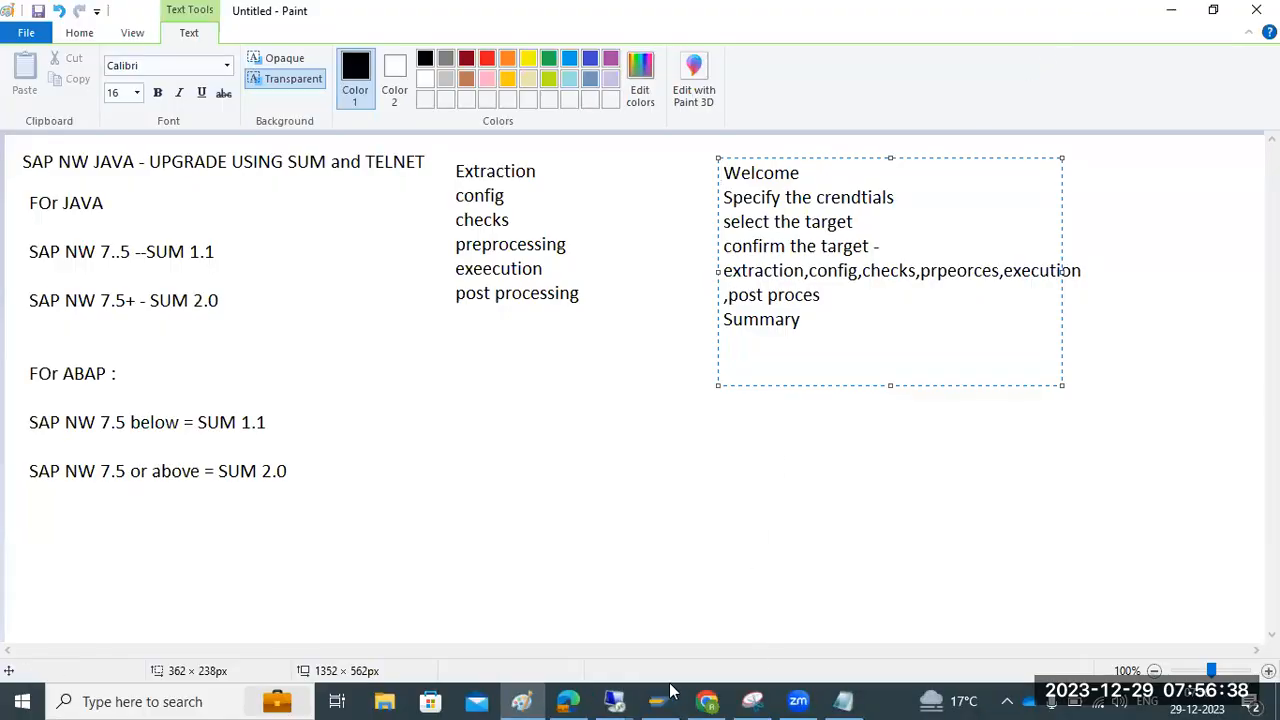
{"action": "mouse_move", "coordinate": [614, 701]}
{"action": "left_click", "coordinate": [521, 626]}
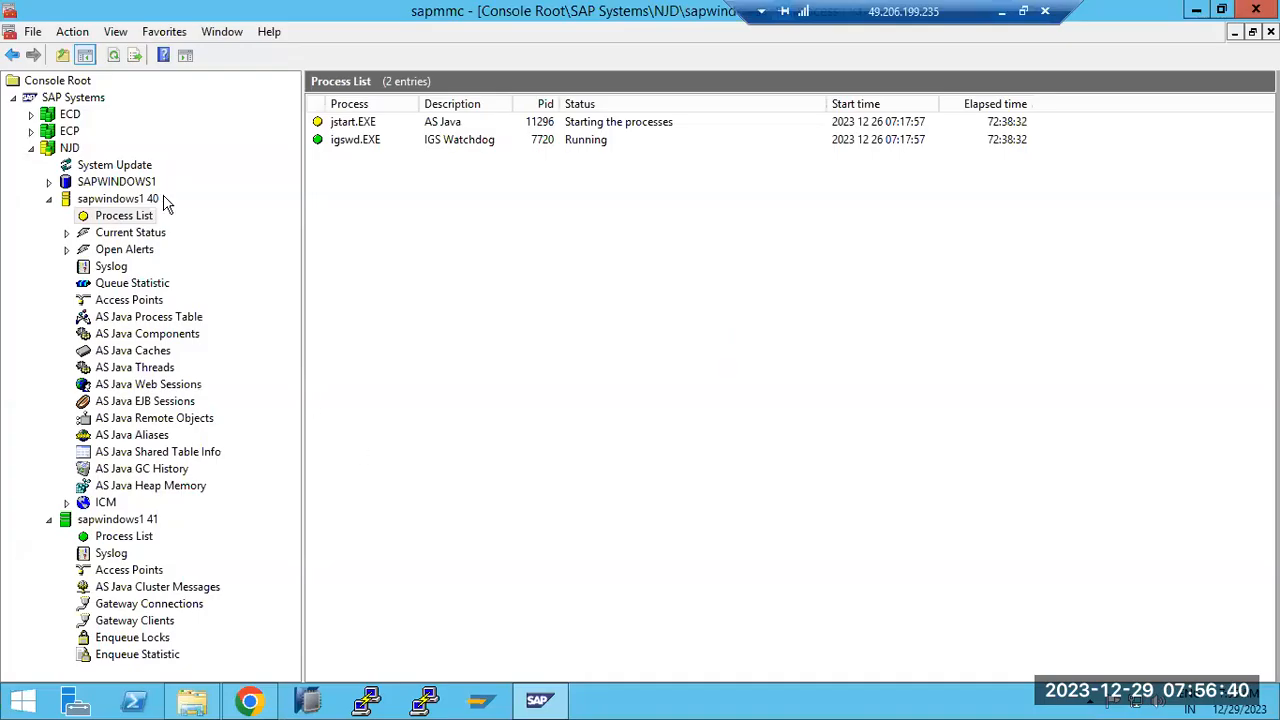
Refresh the AS Java Process Table until server0 starts applications, then open server0's context menu
{"action": "left_click", "coordinate": [127, 318]}
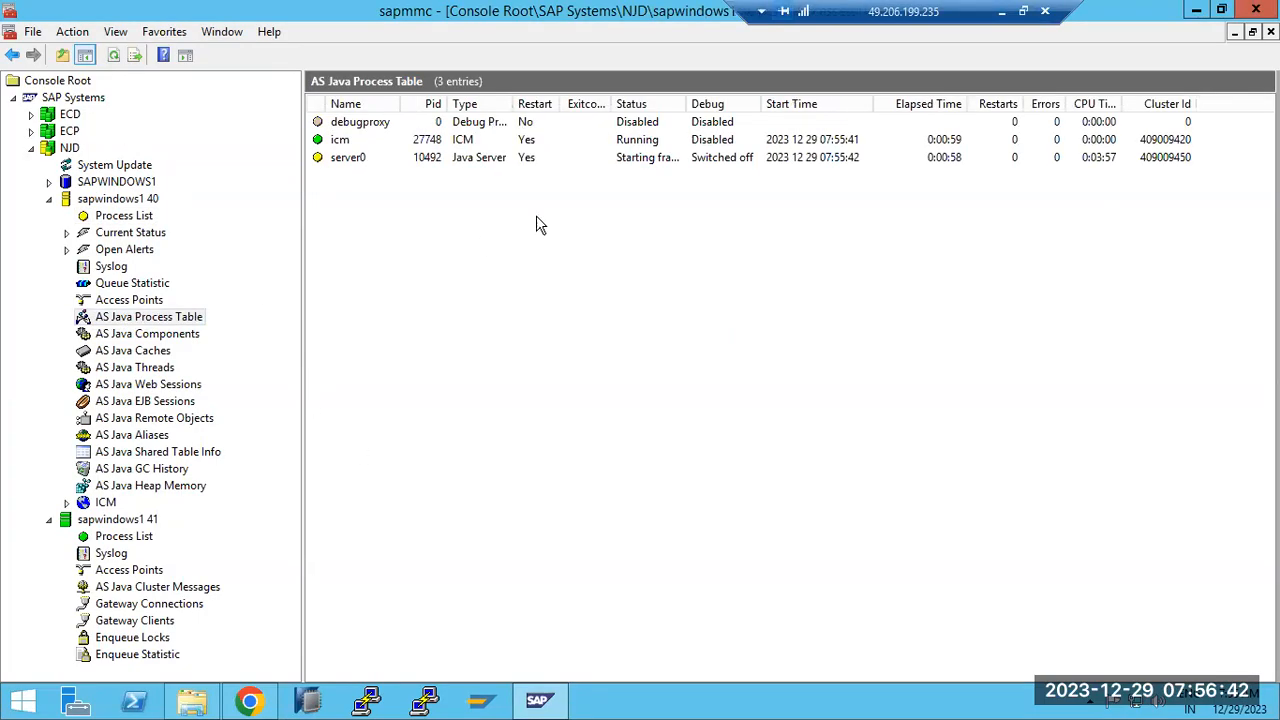
{"action": "left_click", "coordinate": [521, 160]}
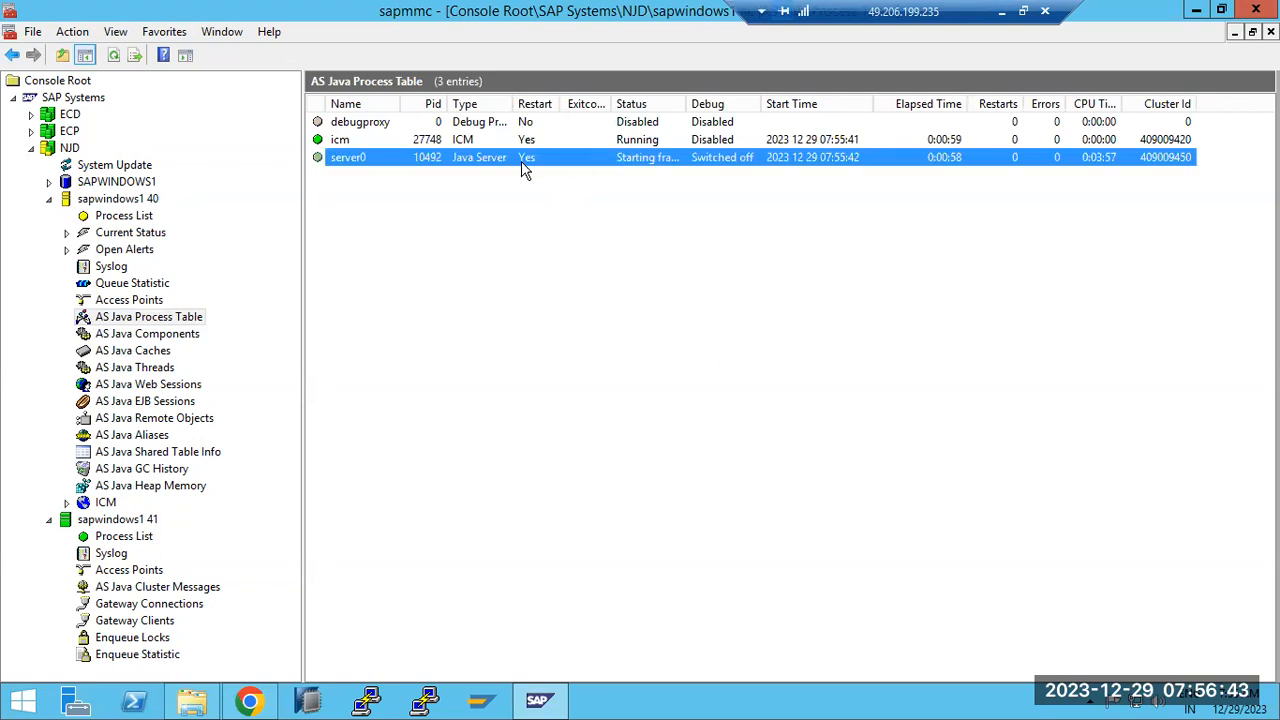
{"action": "left_click", "coordinate": [113, 55]}
{"action": "left_click", "coordinate": [113, 55]}
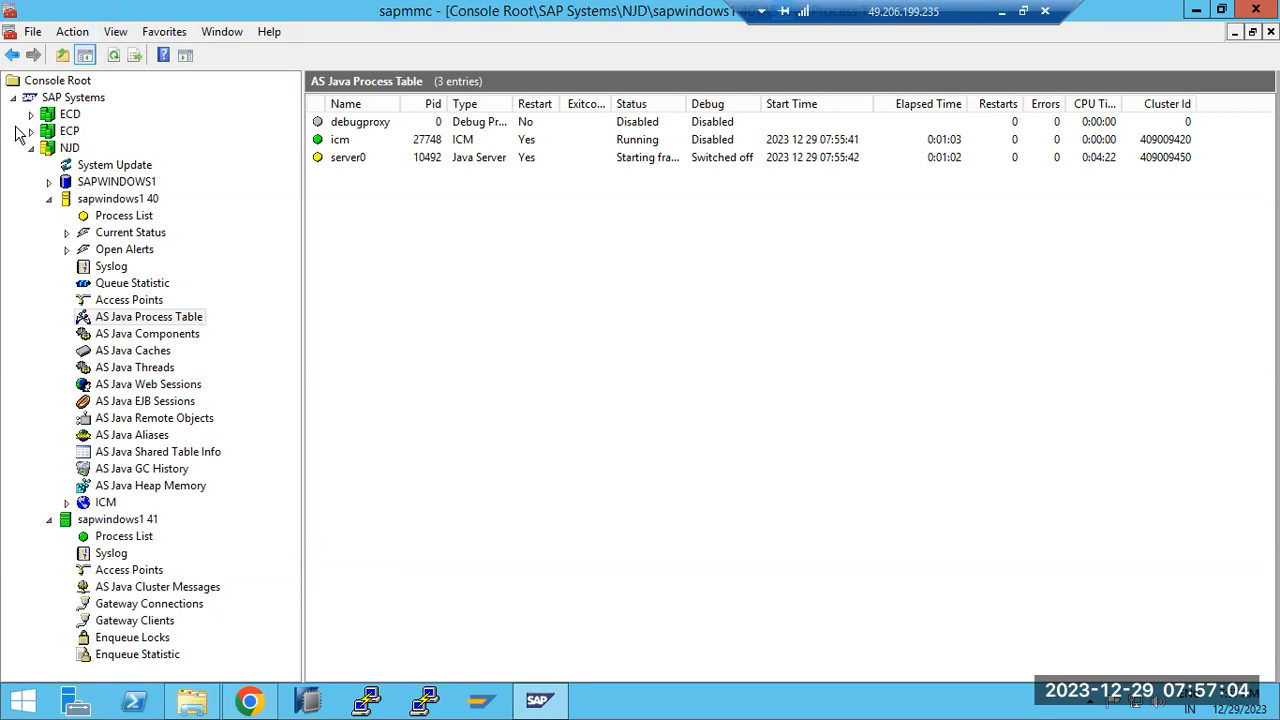
{"action": "left_click", "coordinate": [122, 217]}
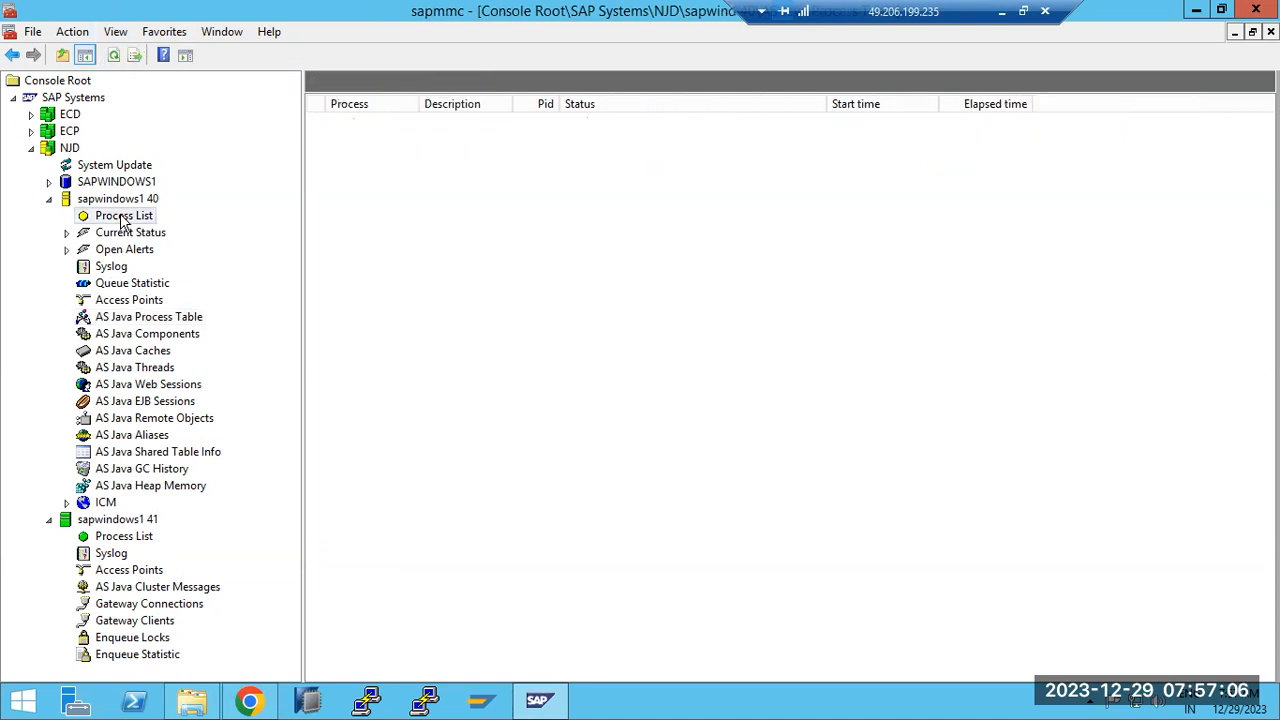
{"action": "left_click", "coordinate": [140, 317]}
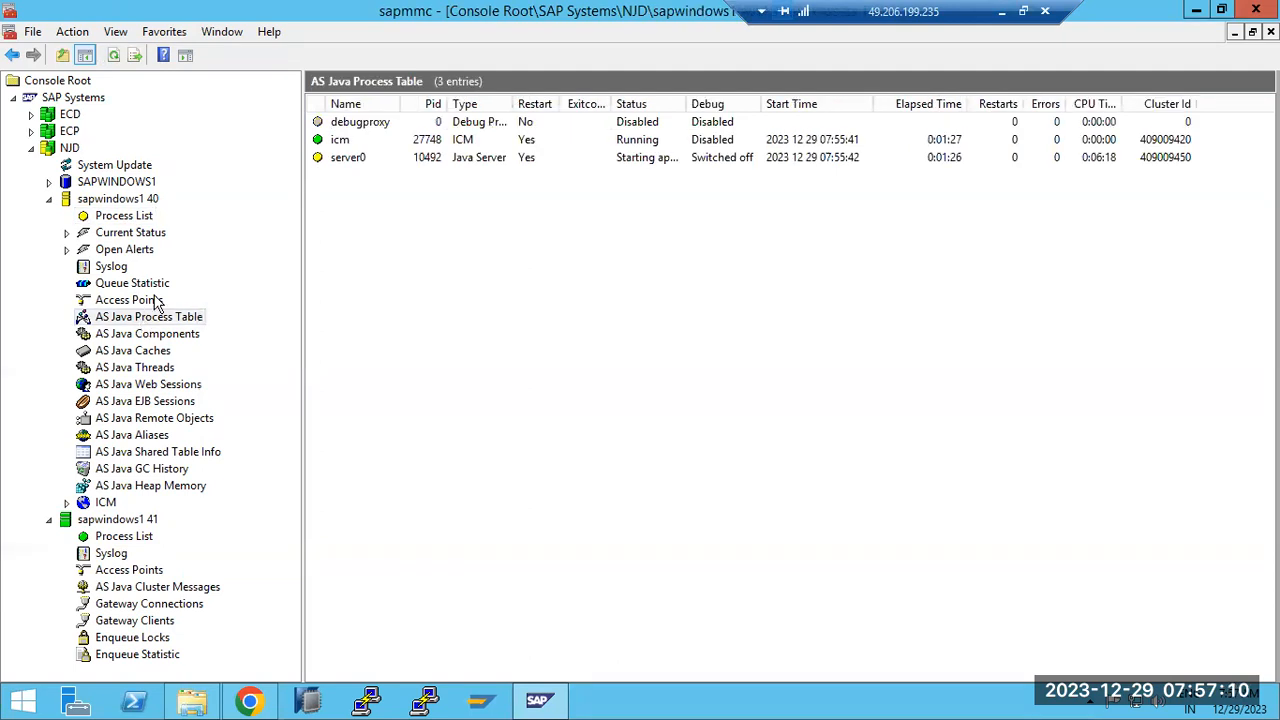
{"action": "left_click", "coordinate": [662, 160]}
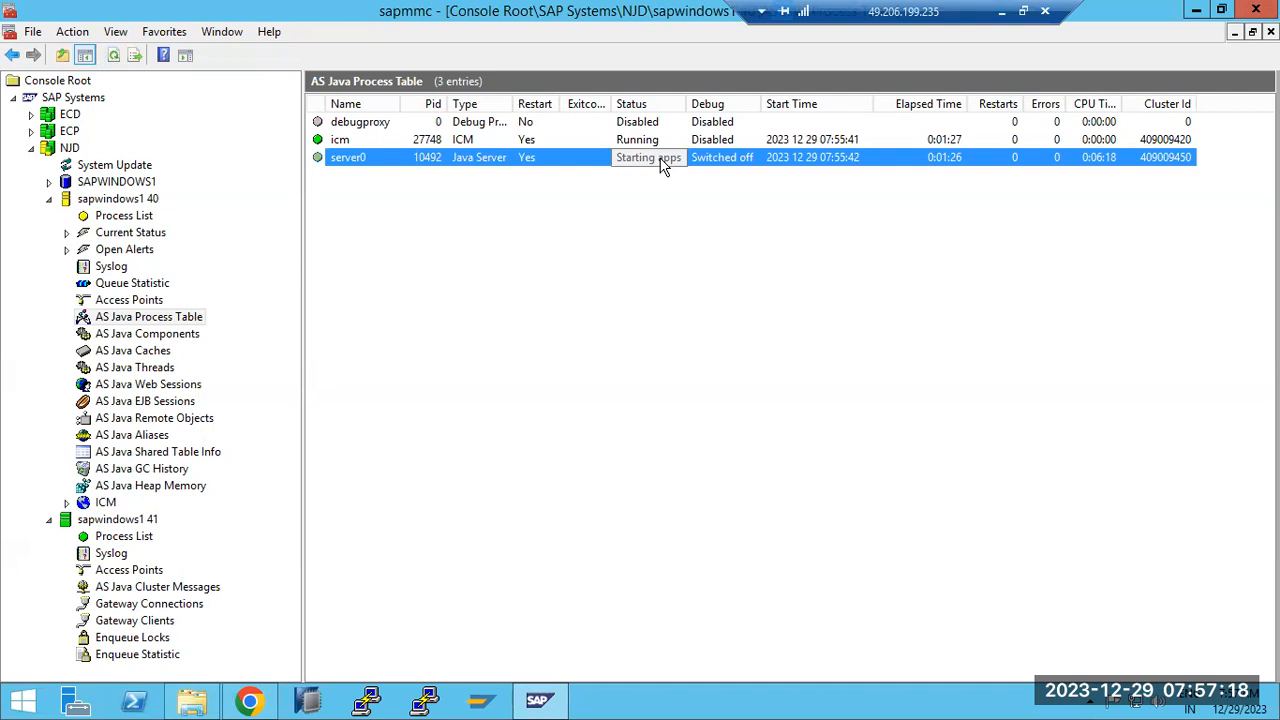
{"action": "right_click", "coordinate": [634, 165]}
Review the ShmComponent URL-alias warning in server0's trace, close it, and refresh the AS Java process table
{"action": "left_click", "coordinate": [684, 172]}
{"action": "mouse_move", "coordinate": [814, 166]}
{"action": "left_mouse_down"}
{"action": "mouse_move", "coordinate": [826, 491]}
{"action": "mouse_move", "coordinate": [826, 432]}
{"action": "left_mouse_up"}
{"action": "scroll", "coordinate": [542, 375], "scroll_direction": "up", "scroll_amount": 5}
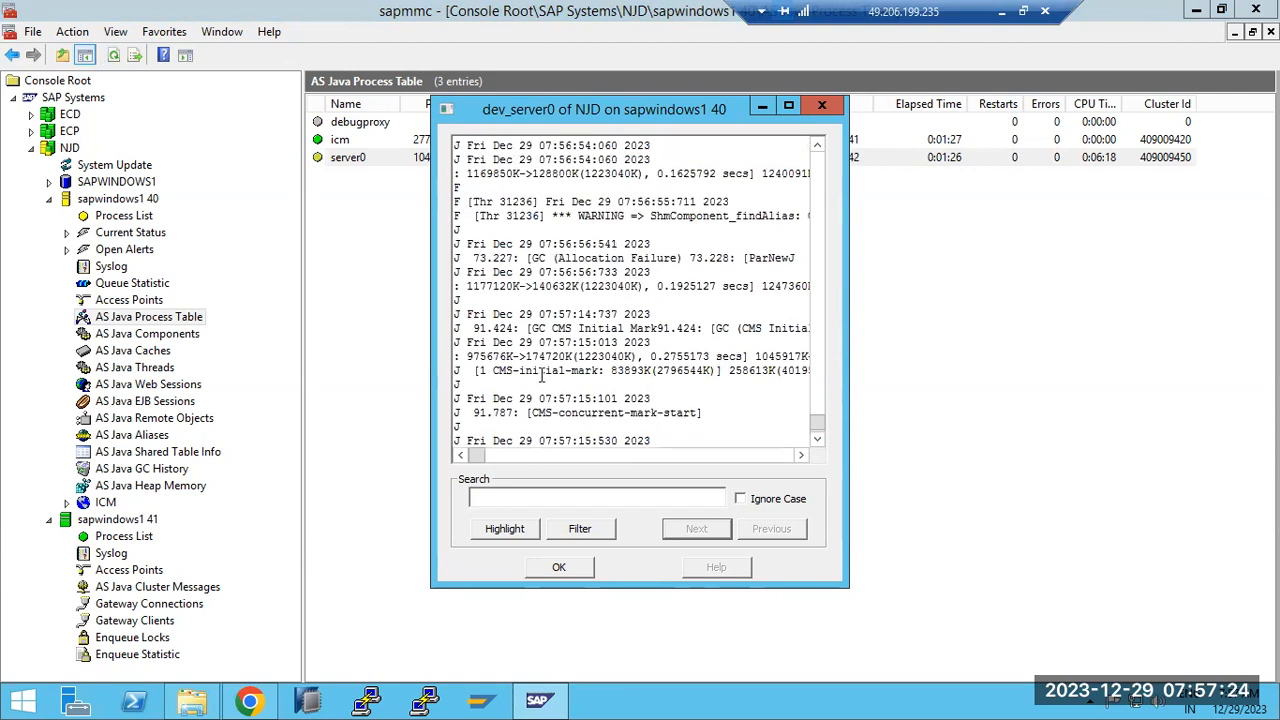
{"action": "left_click_drag", "start_coordinate": [575, 363], "coordinate": [815, 356]}
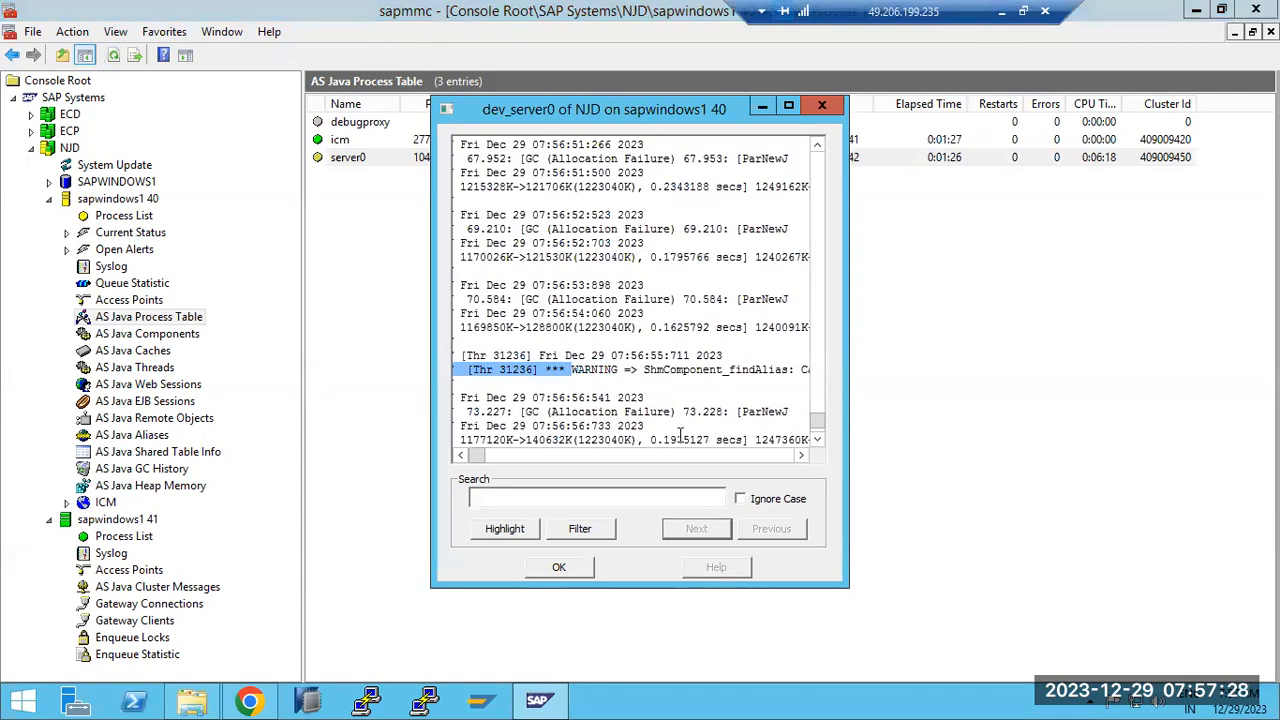
{"action": "left_click_drag", "start_coordinate": [466, 458], "coordinate": [502, 458]}
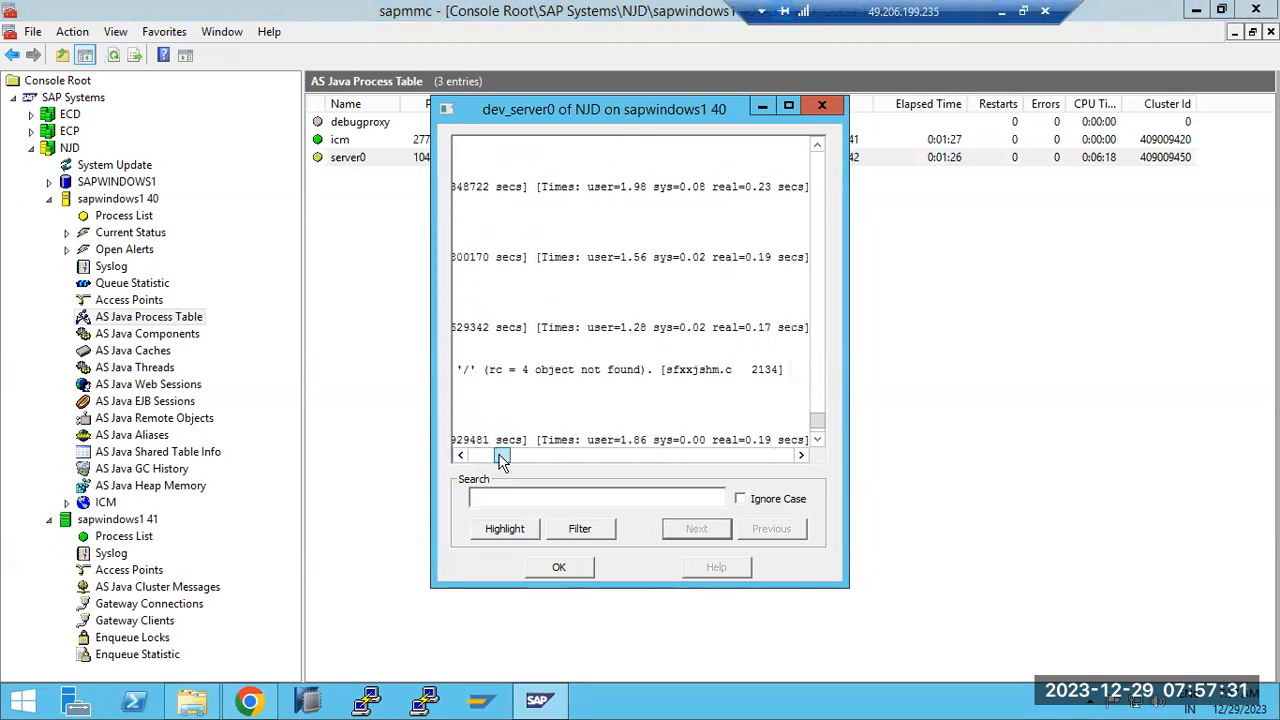
{"action": "left_click", "coordinate": [559, 567]}
{"action": "left_click", "coordinate": [113, 56]}
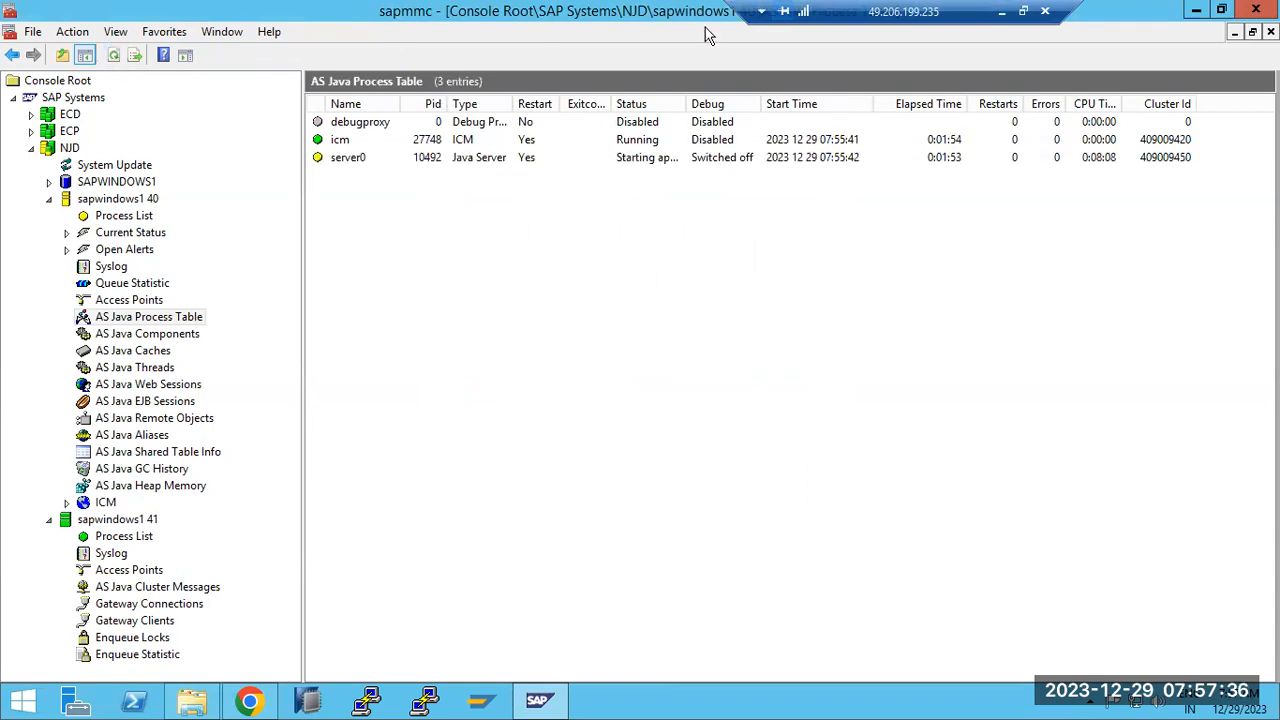
{"action": "left_click", "coordinate": [1001, 11]}
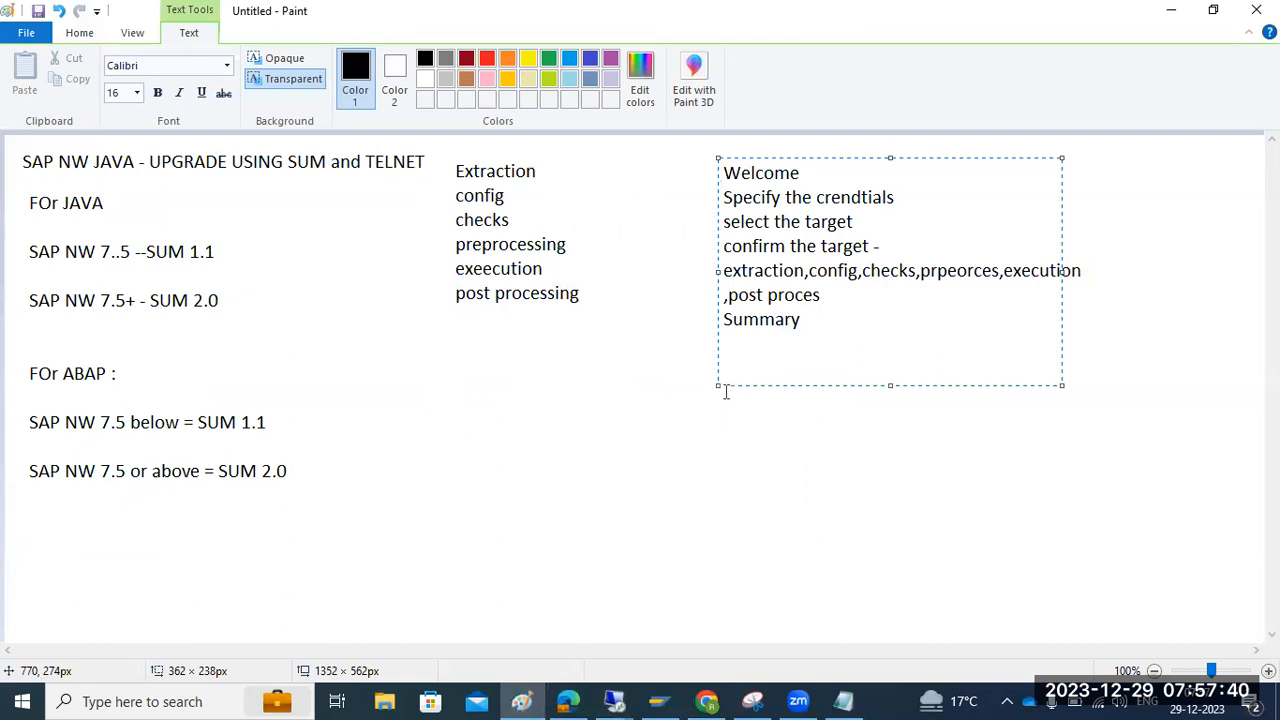
Refresh the Software Update Manager task list, still at 51% on Wait for Applications Start
{"action": "left_click", "coordinate": [615, 698]}
{"action": "left_click", "coordinate": [668, 640]}
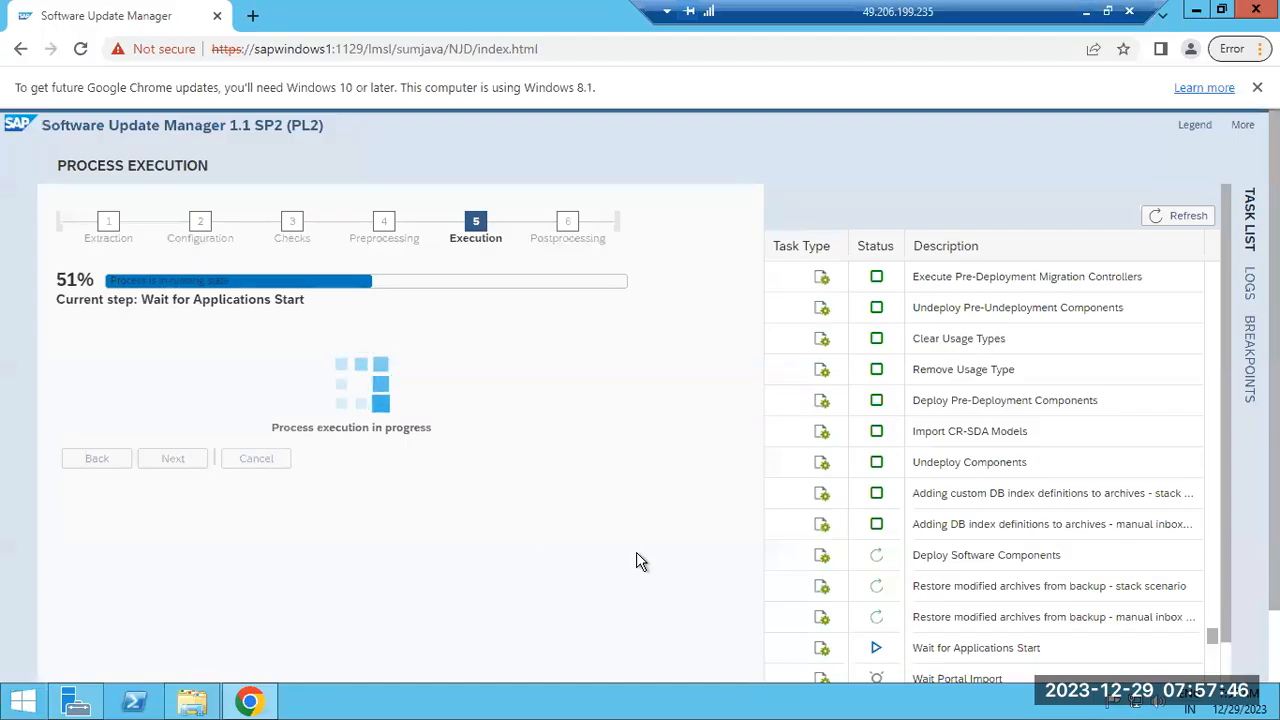
{"action": "left_click", "coordinate": [1188, 218]}
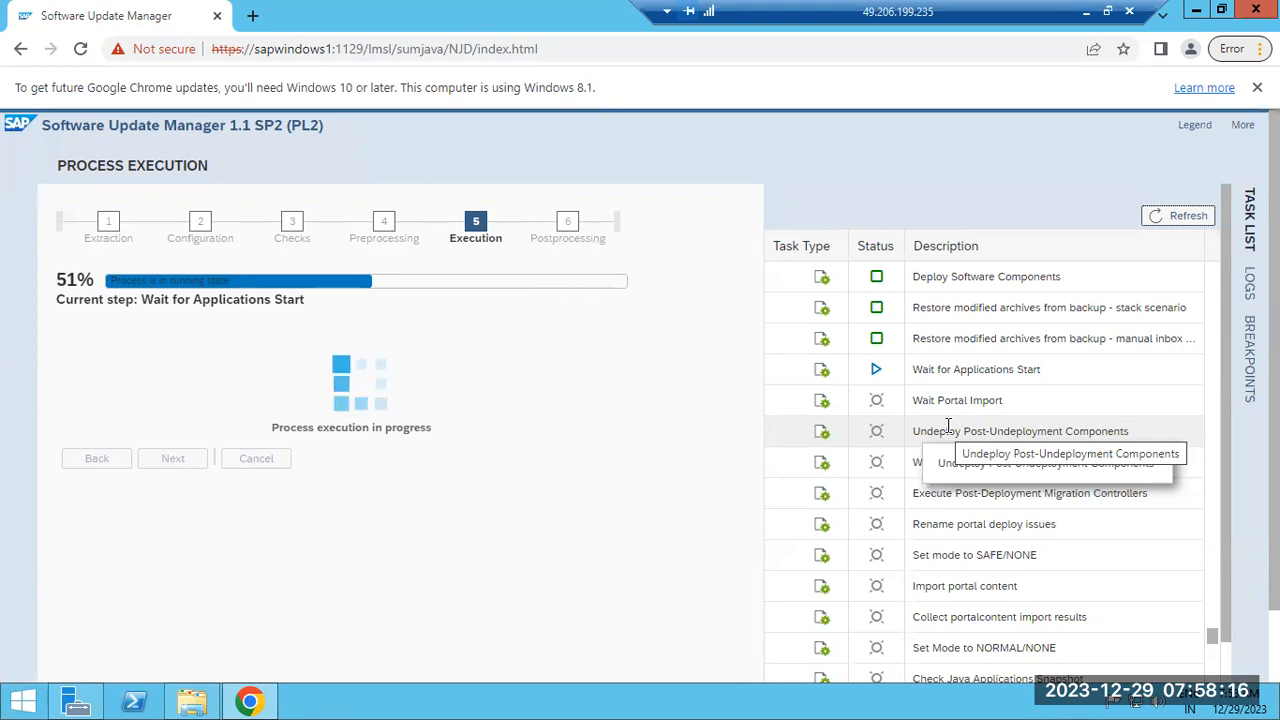
{"action": "left_click", "coordinate": [1086, 11]}
Show the process list for sapwindows1 40 in the management console
{"action": "mouse_move", "coordinate": [614, 701]}
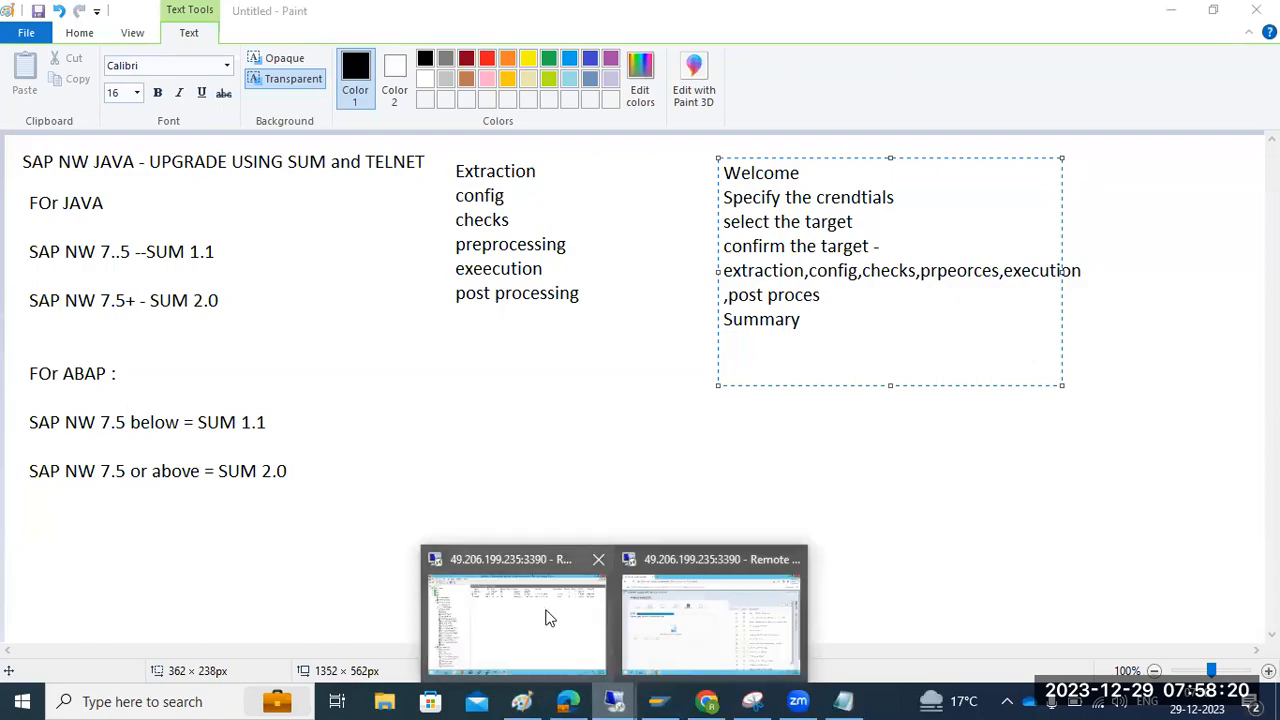
{"action": "left_click", "coordinate": [543, 614]}
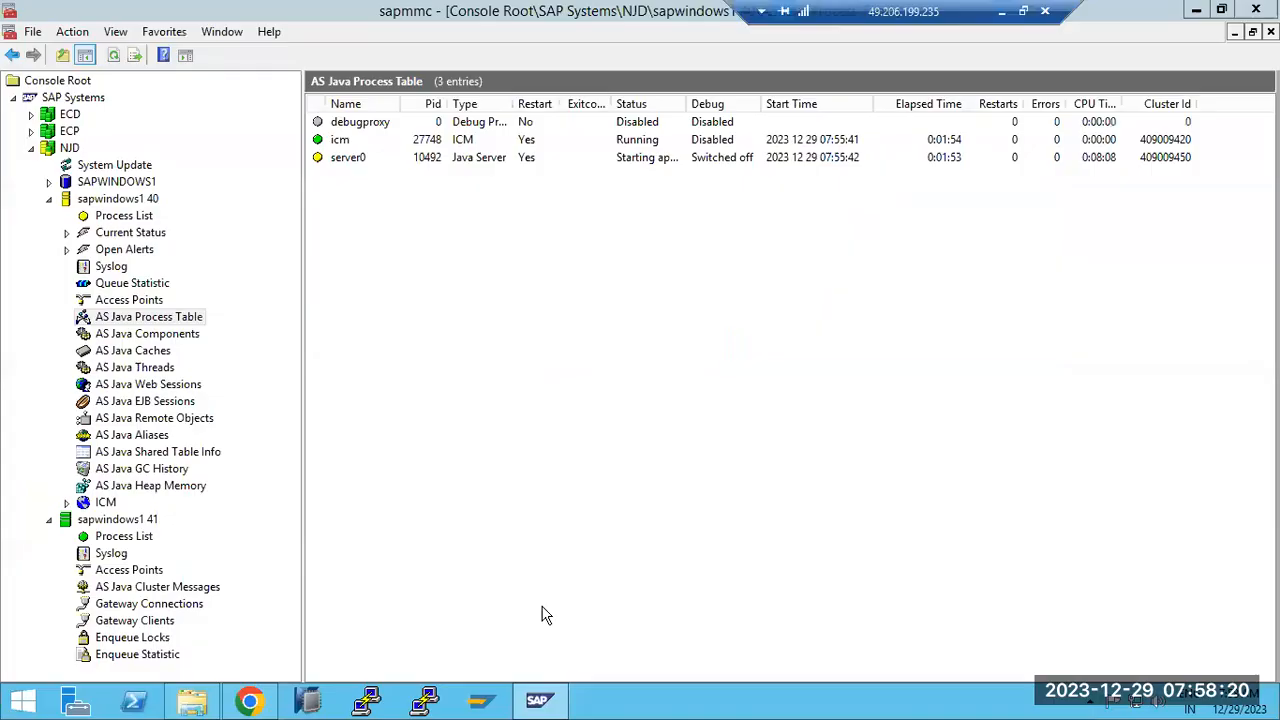
{"action": "left_click", "coordinate": [125, 218]}
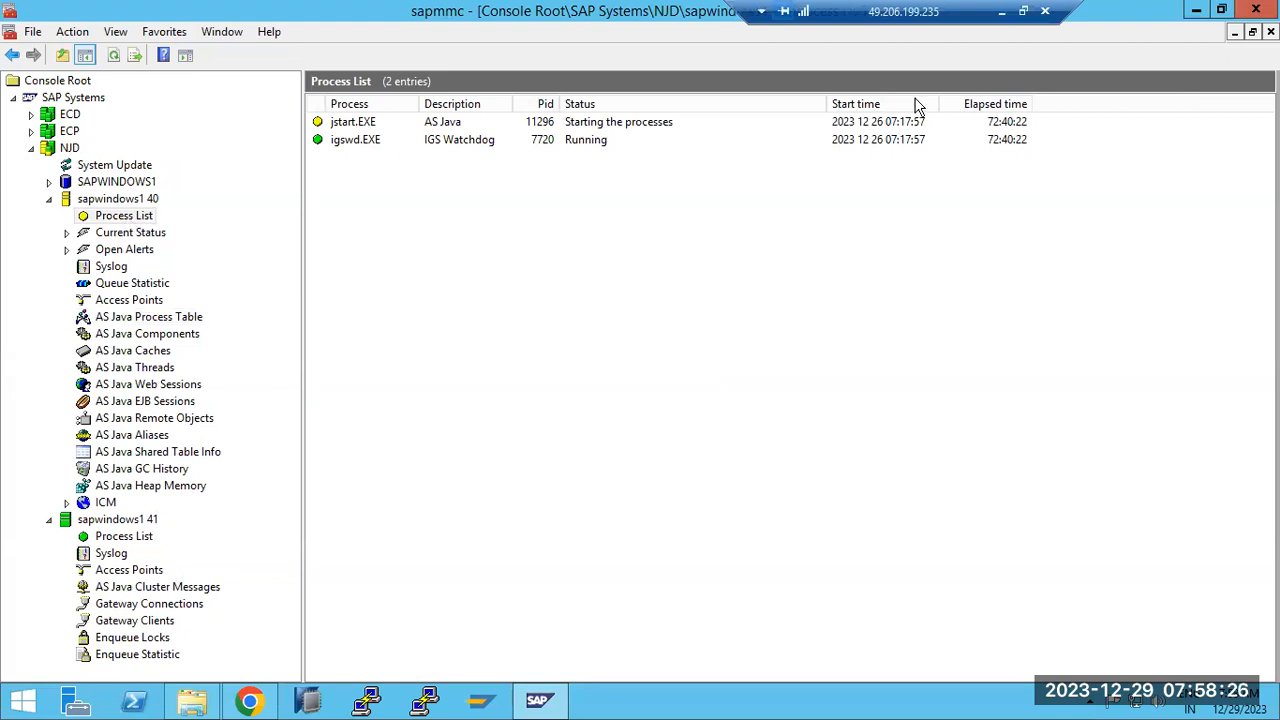
{"action": "left_click", "coordinate": [1001, 11]}
Draw three stacked rounded boxes in Paint and a line from the middle box to the bottom one
{"action": "left_click", "coordinate": [488, 461]}
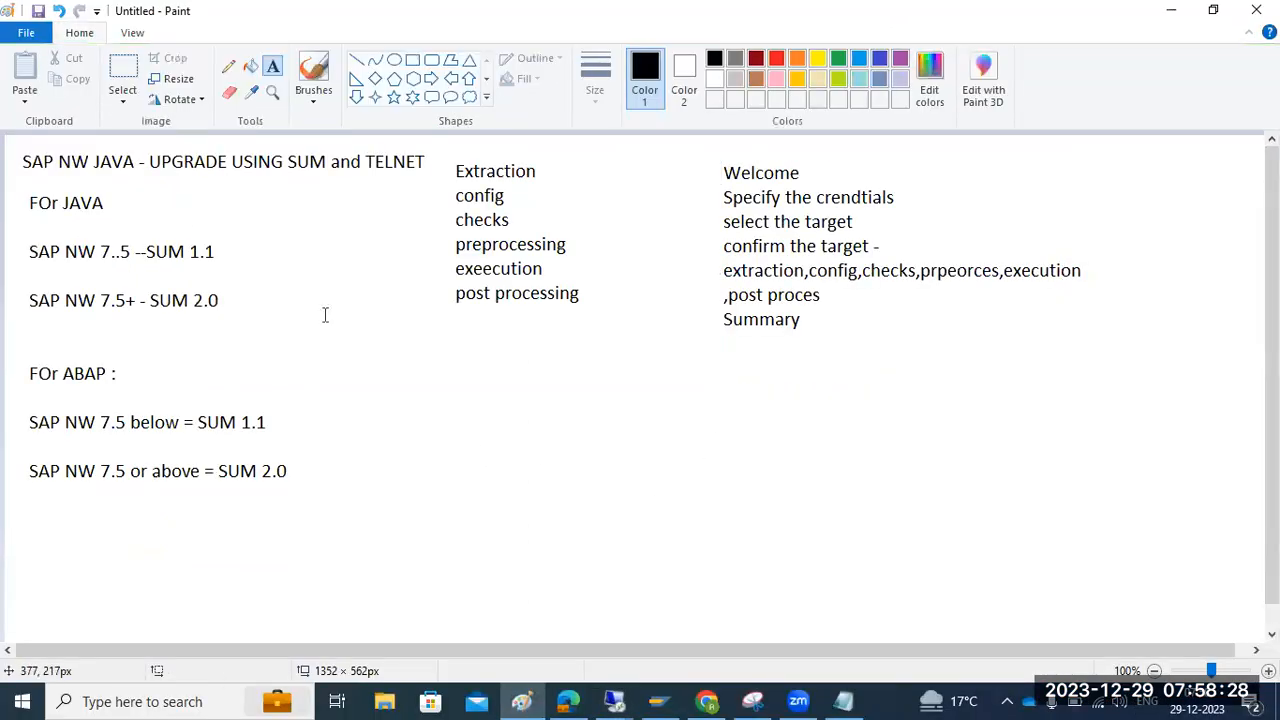
{"action": "left_click", "coordinate": [430, 60]}
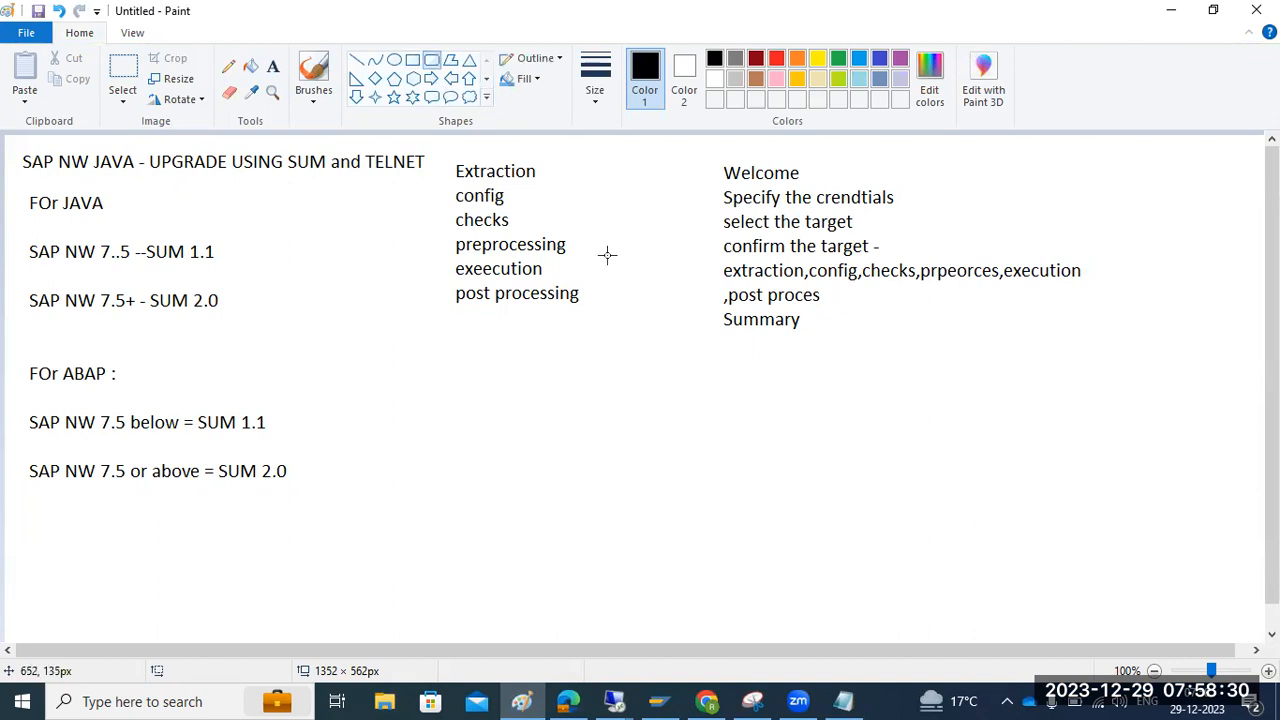
{"action": "mouse_move", "coordinate": [578, 190]}
{"action": "left_mouse_down"}
{"action": "mouse_move", "coordinate": [697, 268]}
{"action": "mouse_move", "coordinate": [792, 271]}
{"action": "left_mouse_up"}
{"action": "left_click_drag", "start_coordinate": [540, 349], "coordinate": [864, 437]}
{"action": "mouse_move", "coordinate": [598, 531]}
{"action": "left_mouse_down"}
{"action": "mouse_move", "coordinate": [698, 618]}
{"action": "mouse_move", "coordinate": [776, 640]}
{"action": "left_mouse_up"}
{"action": "left_click_drag", "start_coordinate": [682, 437], "coordinate": [683, 532]}
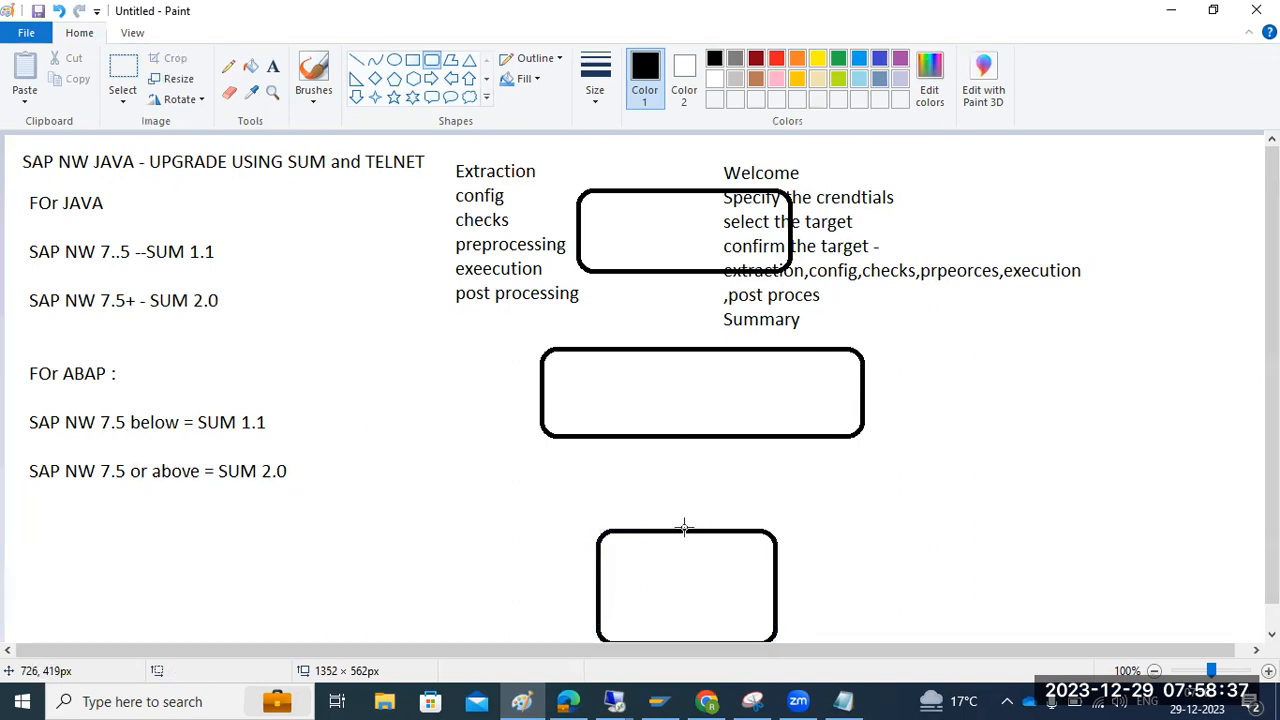
{"action": "left_click", "coordinate": [356, 59]}
{"action": "left_click_drag", "start_coordinate": [692, 432], "coordinate": [694, 528]}
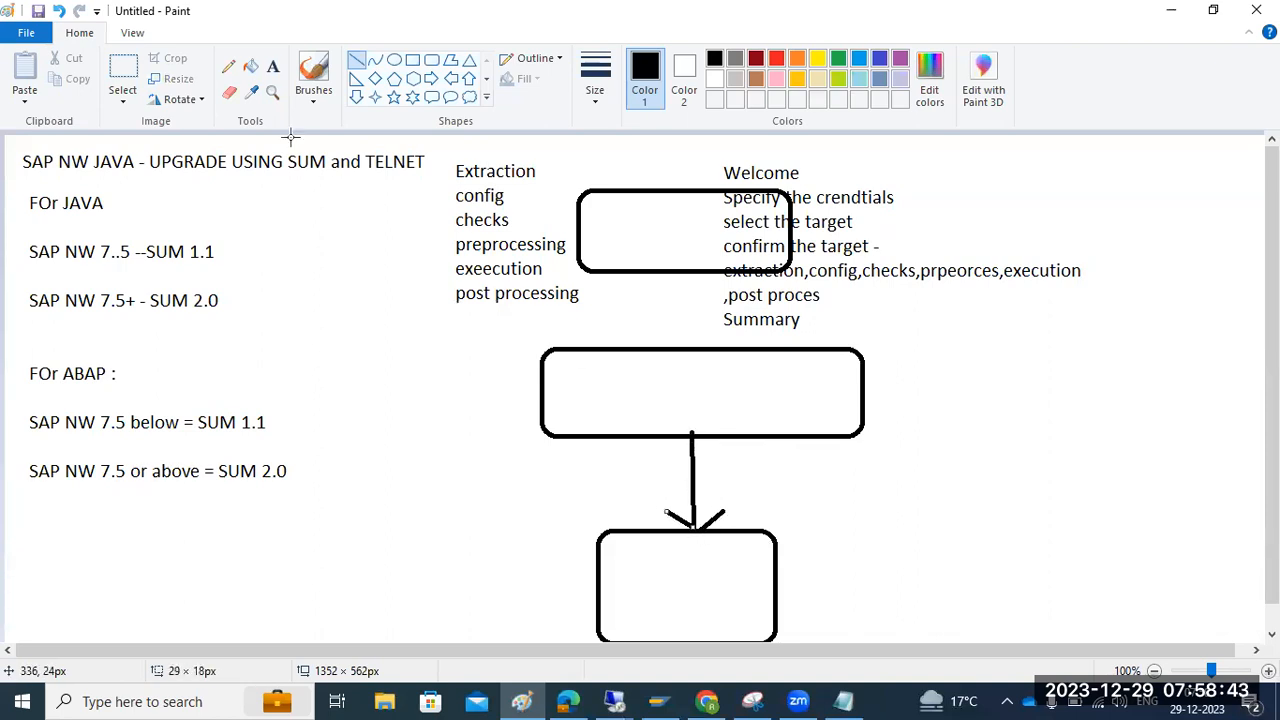
Label the bottom box 'DB' and the middle box 'SAP ABAP/JAVA'
{"action": "left_click", "coordinate": [273, 66]}
{"action": "left_click", "coordinate": [631, 577]}
{"action": "type", "text": "DB"}
{"action": "left_click", "coordinate": [641, 382]}
{"action": "type", "text": "SAP ABAP/JVA"}
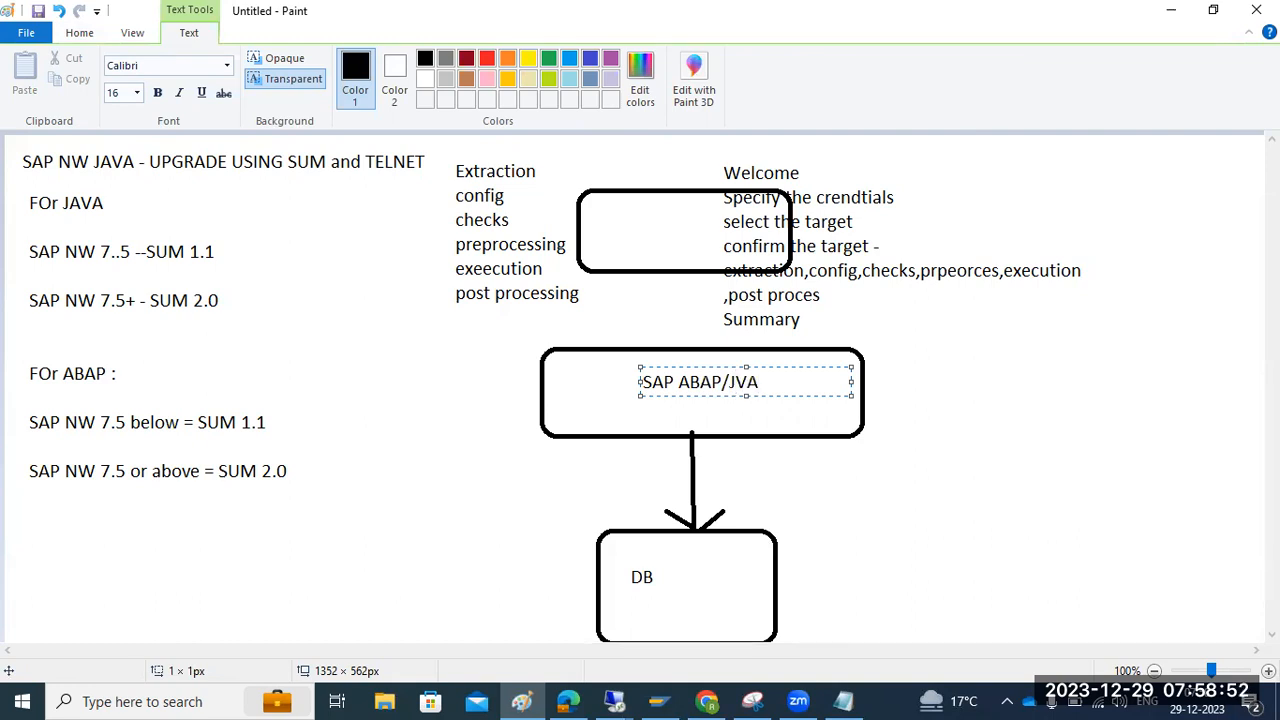
{"action": "key", "text": "BackSpace"}
{"action": "key", "text": "BackSpace"}
{"action": "type", "text": "AVA"}
{"action": "left_click", "coordinate": [750, 413]}
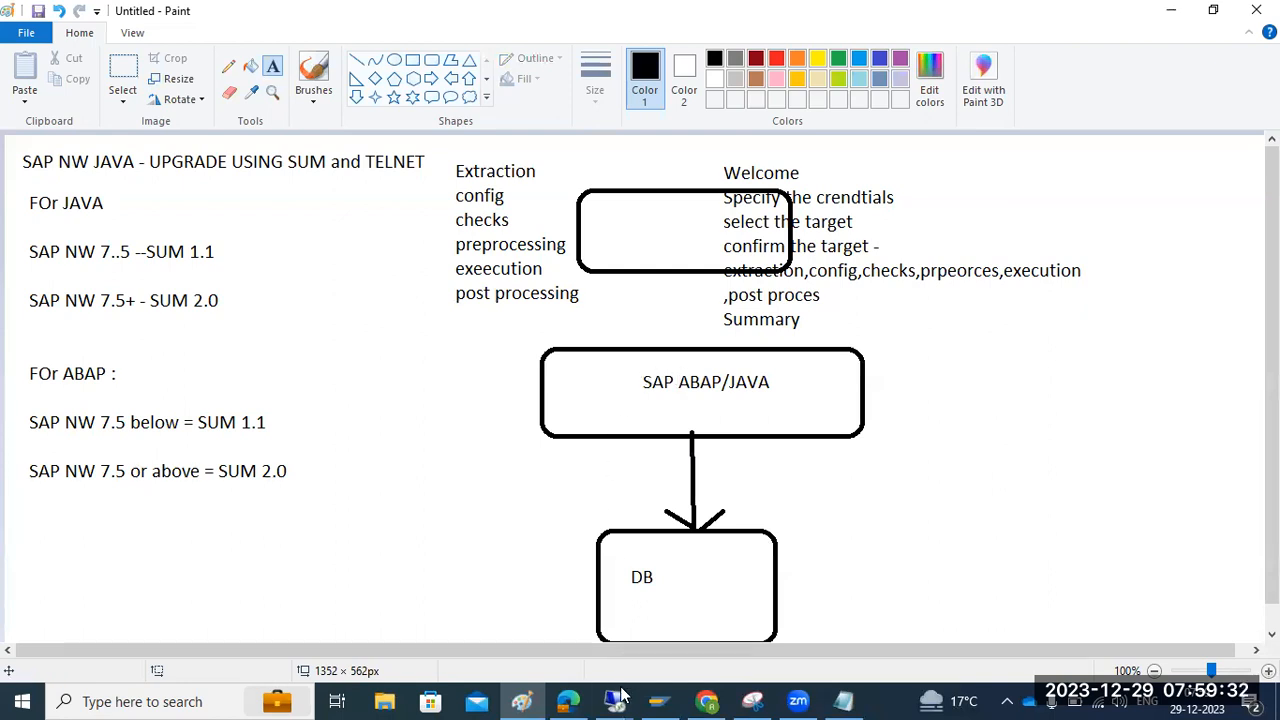
{"action": "mouse_move", "coordinate": [614, 700]}
{"action": "left_click", "coordinate": [660, 632]}
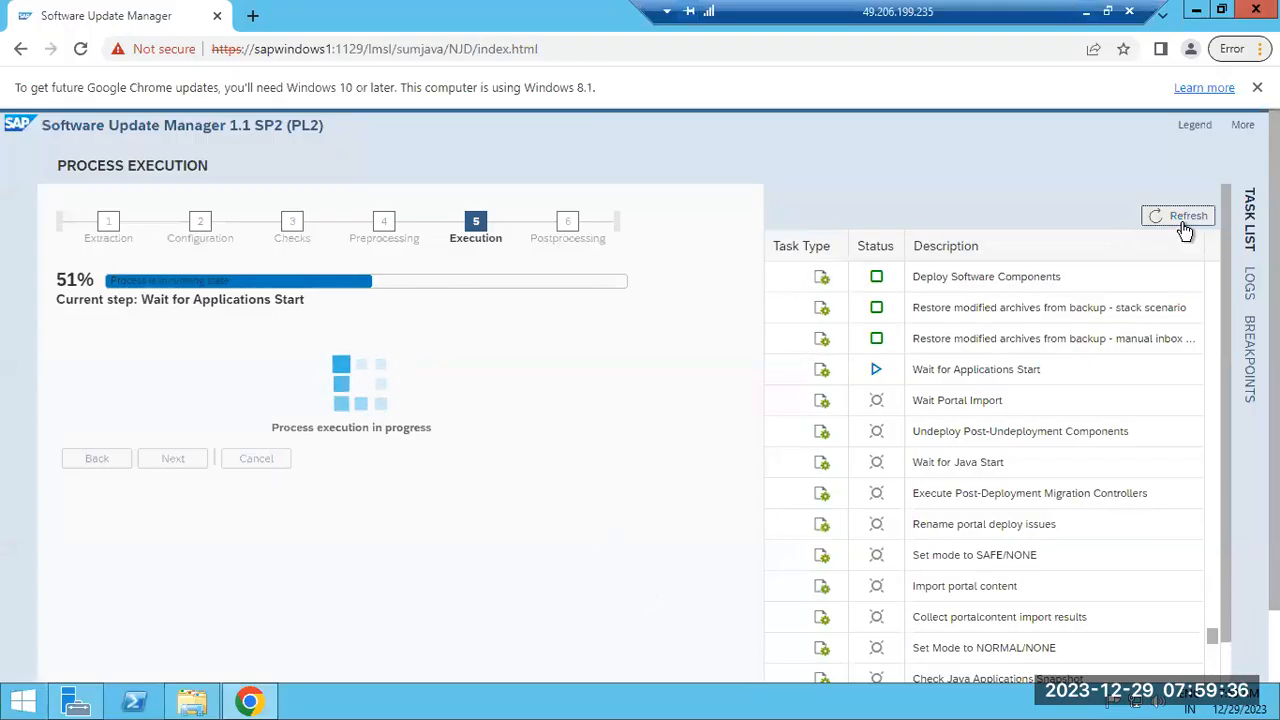
Refresh the AS Java process table, now all running, and reload the AS Java start page
{"action": "left_click", "coordinate": [1087, 14]}
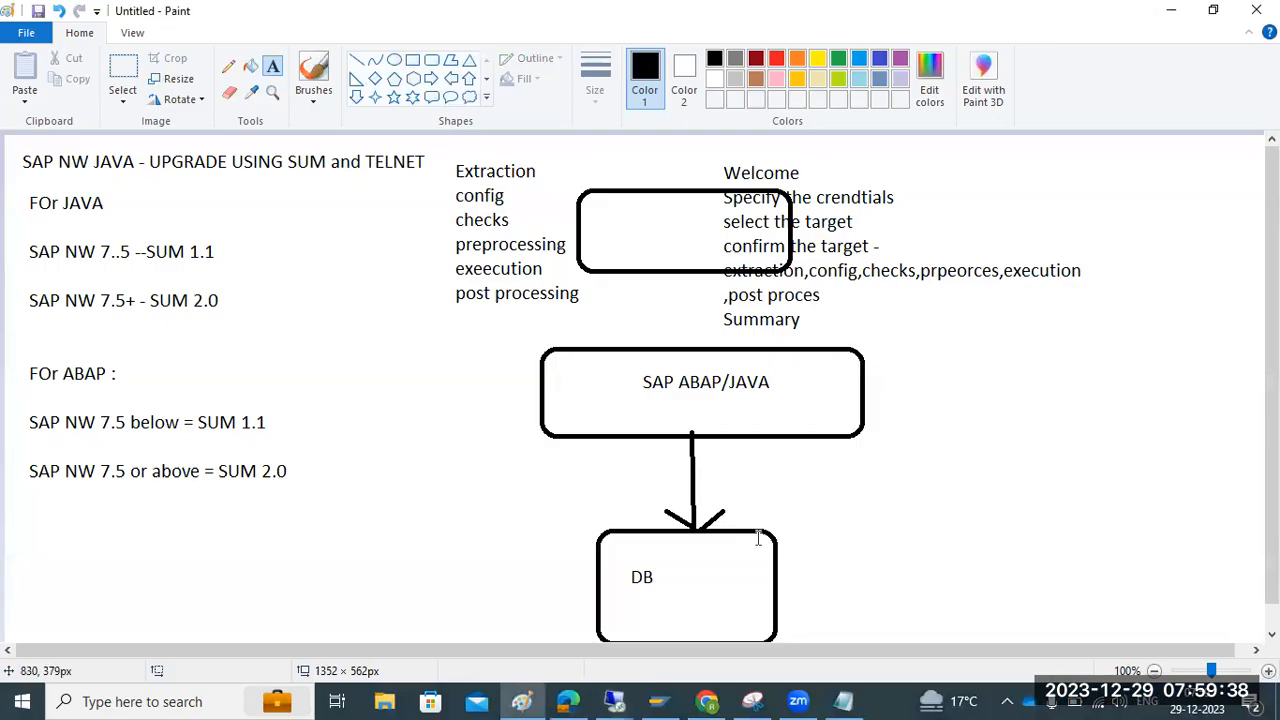
{"action": "mouse_move", "coordinate": [614, 700]}
{"action": "left_click", "coordinate": [575, 624]}
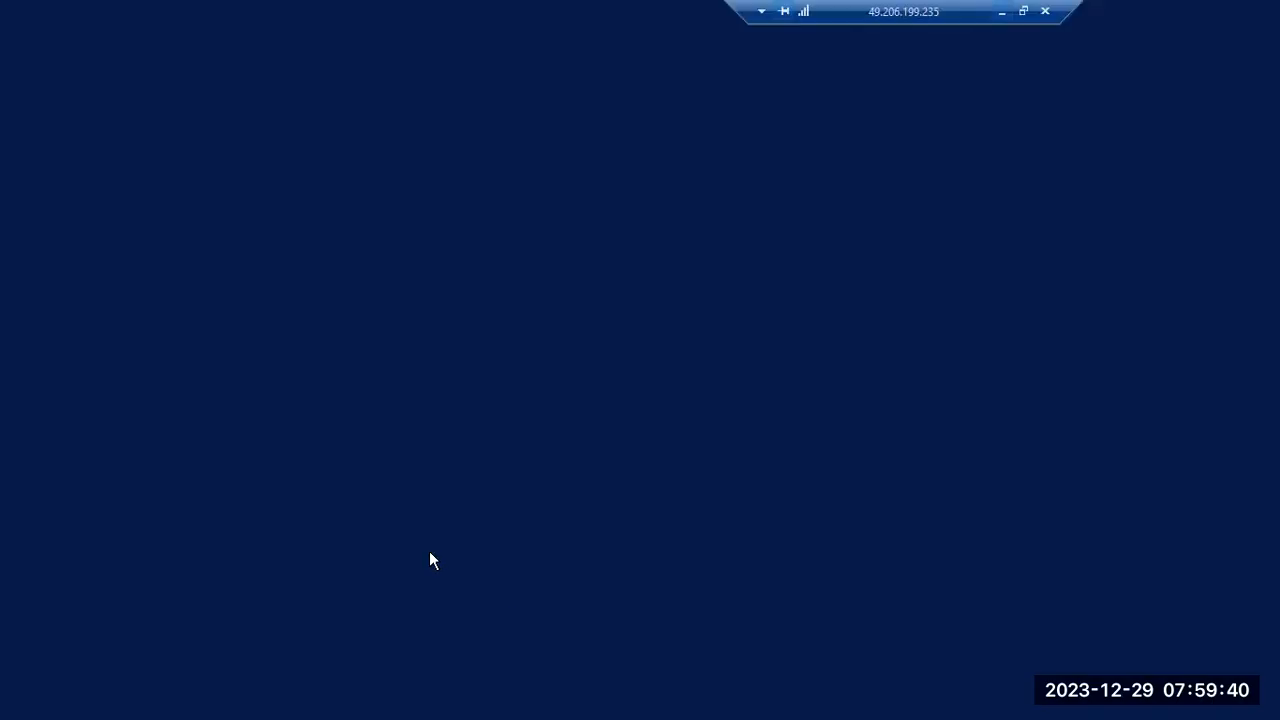
{"action": "left_click", "coordinate": [114, 56]}
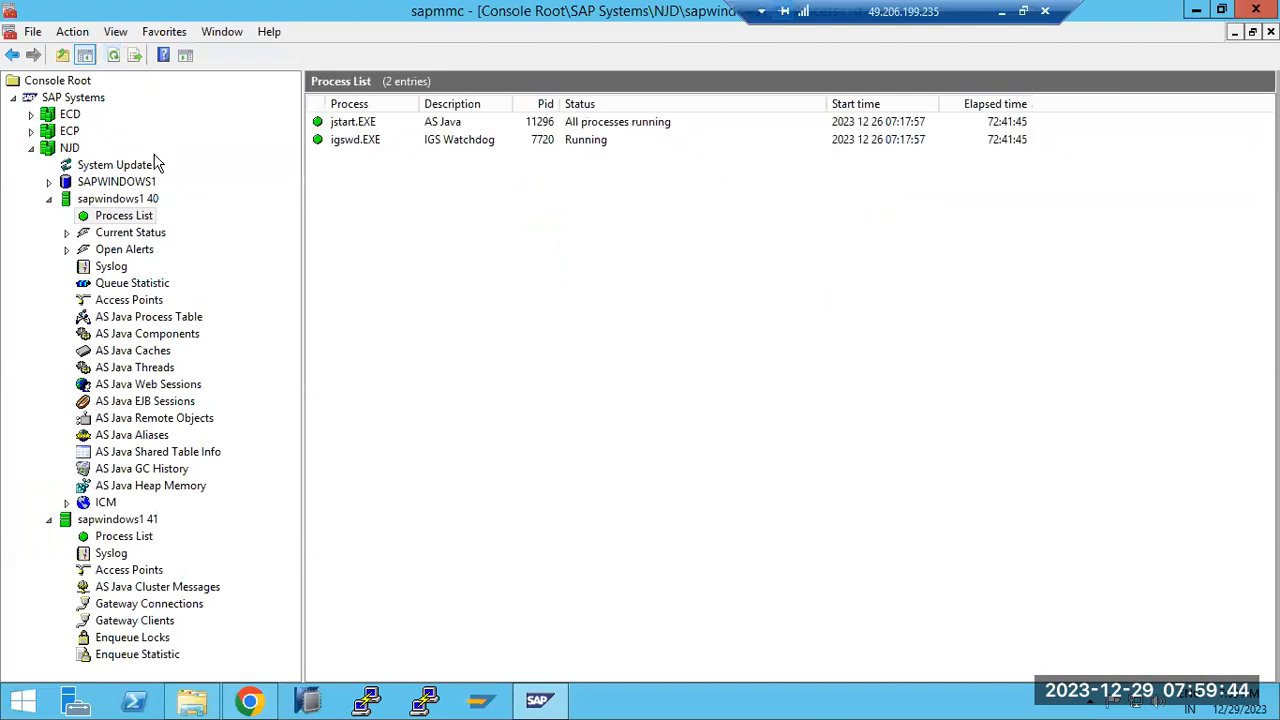
{"action": "left_click", "coordinate": [147, 317]}
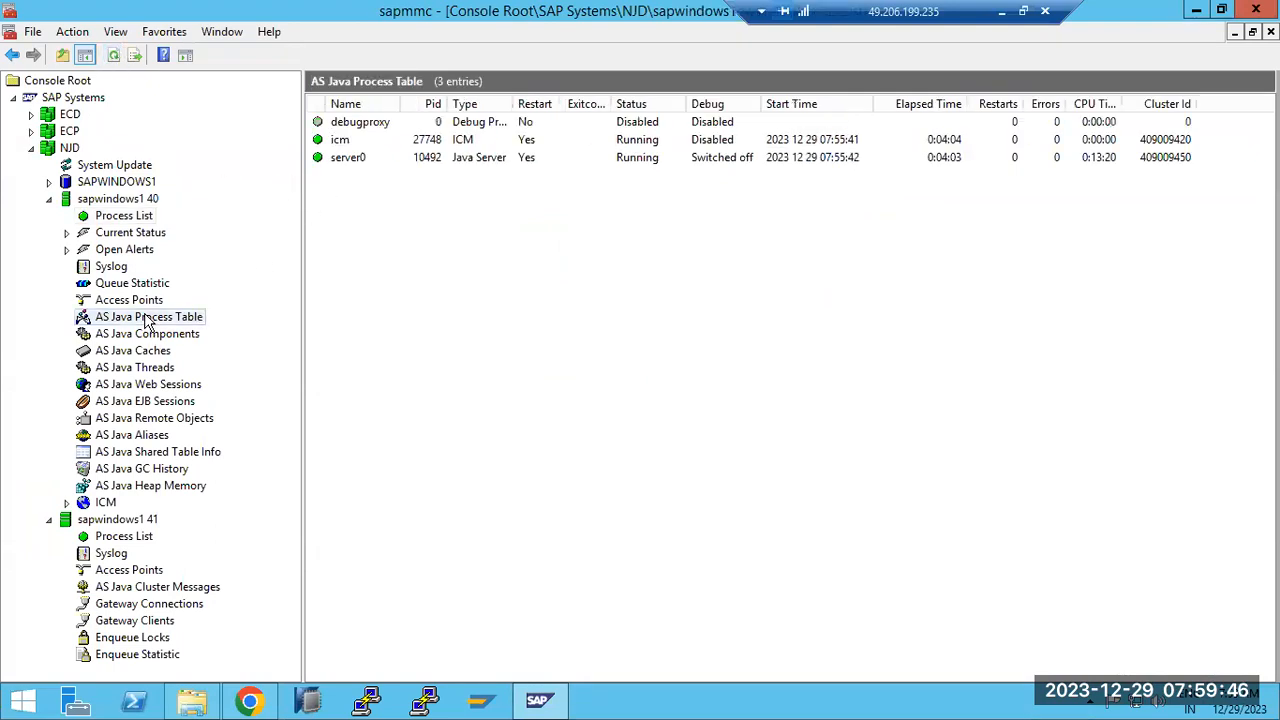
{"action": "left_click", "coordinate": [252, 705]}
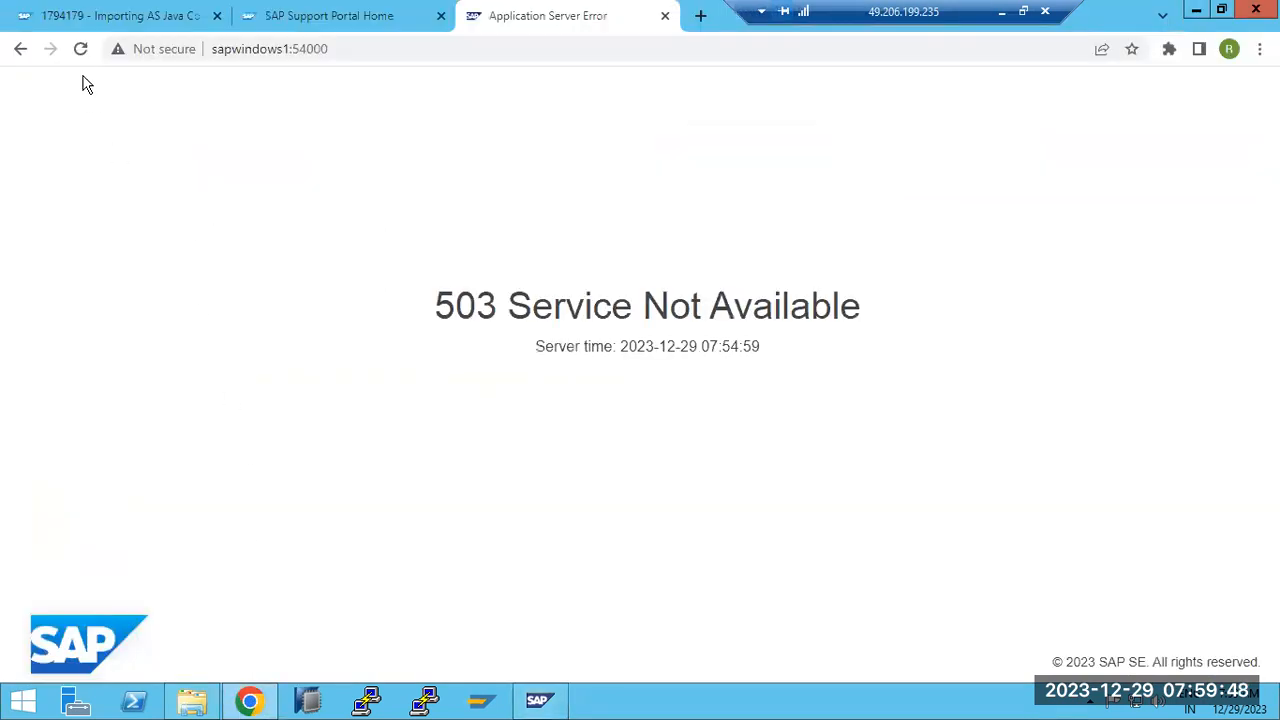
{"action": "left_click", "coordinate": [80, 49]}
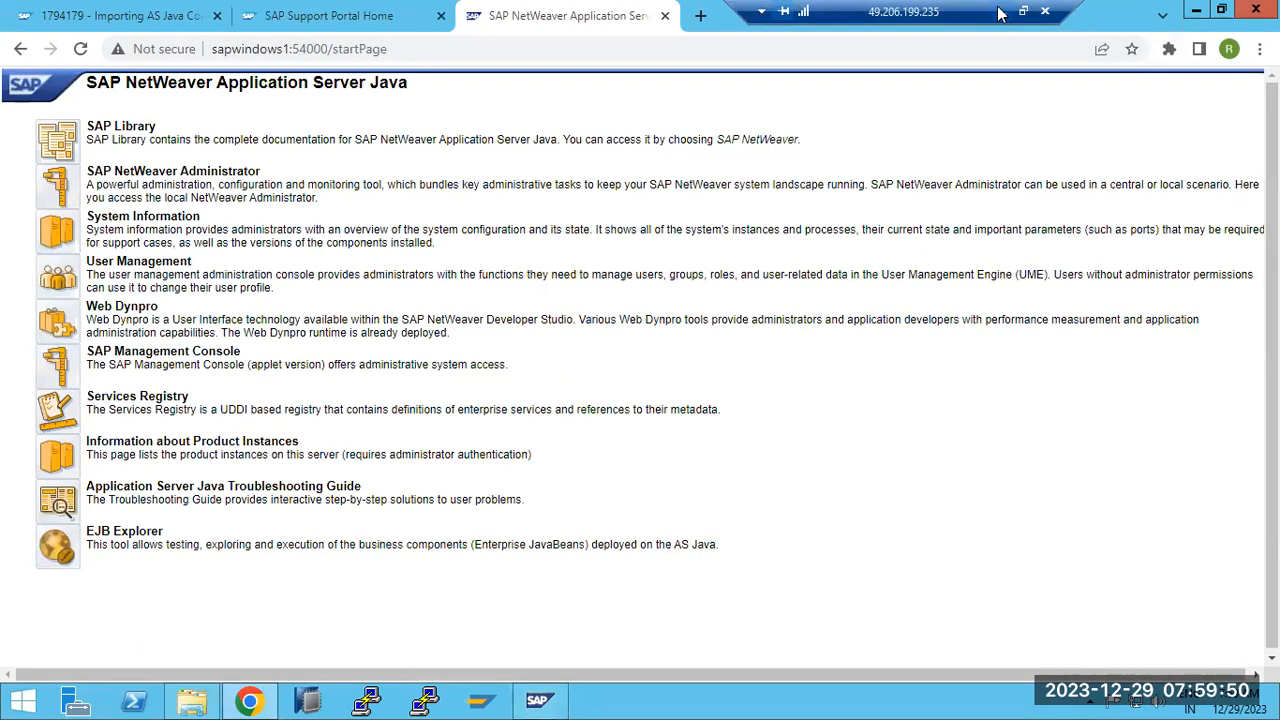
Refresh the Software Update Manager task list, which remains at 51%
{"action": "left_click", "coordinate": [1002, 12]}
{"action": "mouse_move", "coordinate": [630, 690]}
{"action": "left_click", "coordinate": [675, 623]}
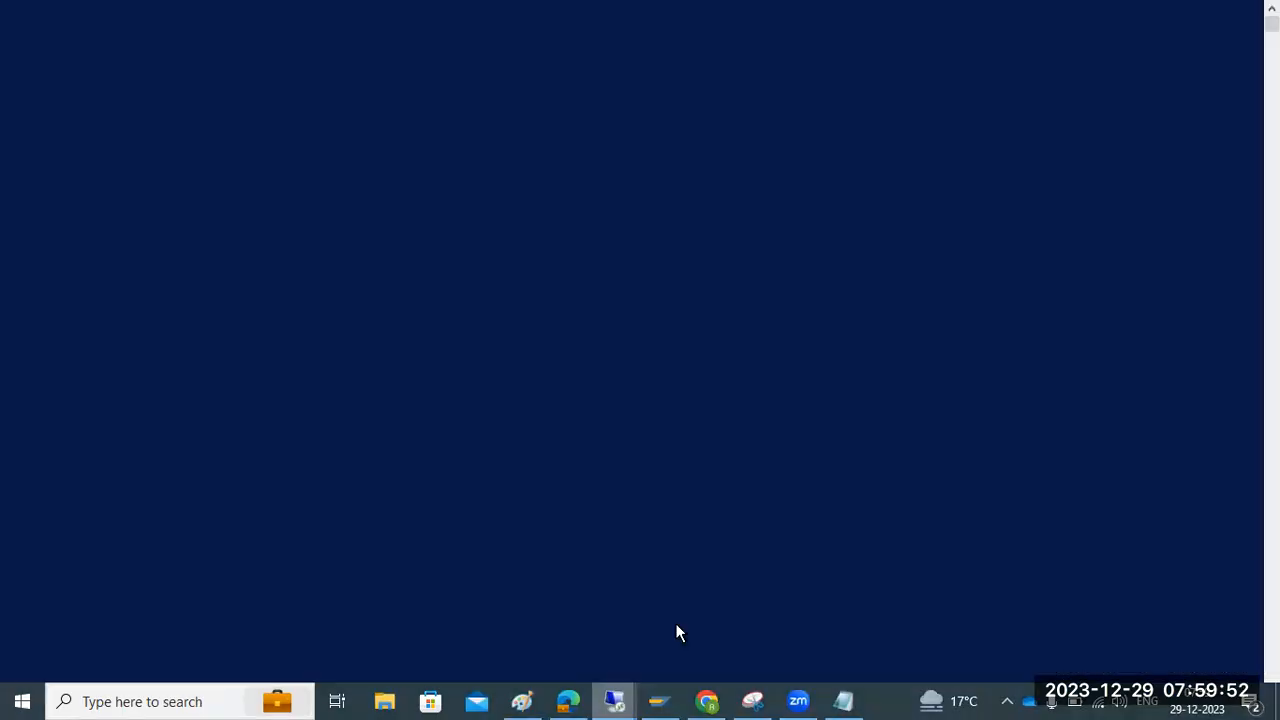
{"action": "left_click", "coordinate": [1172, 222]}
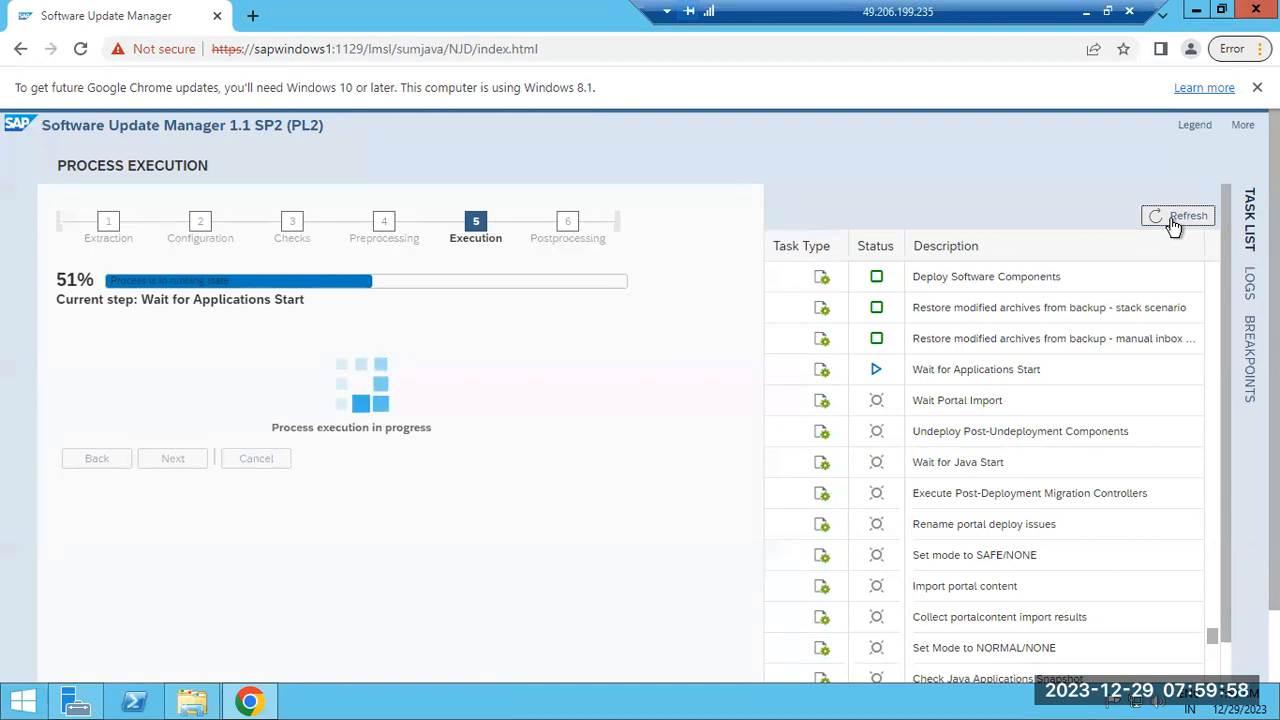
Check and reload the update's log files, then return to the task list
{"action": "left_click", "coordinate": [1249, 282]}
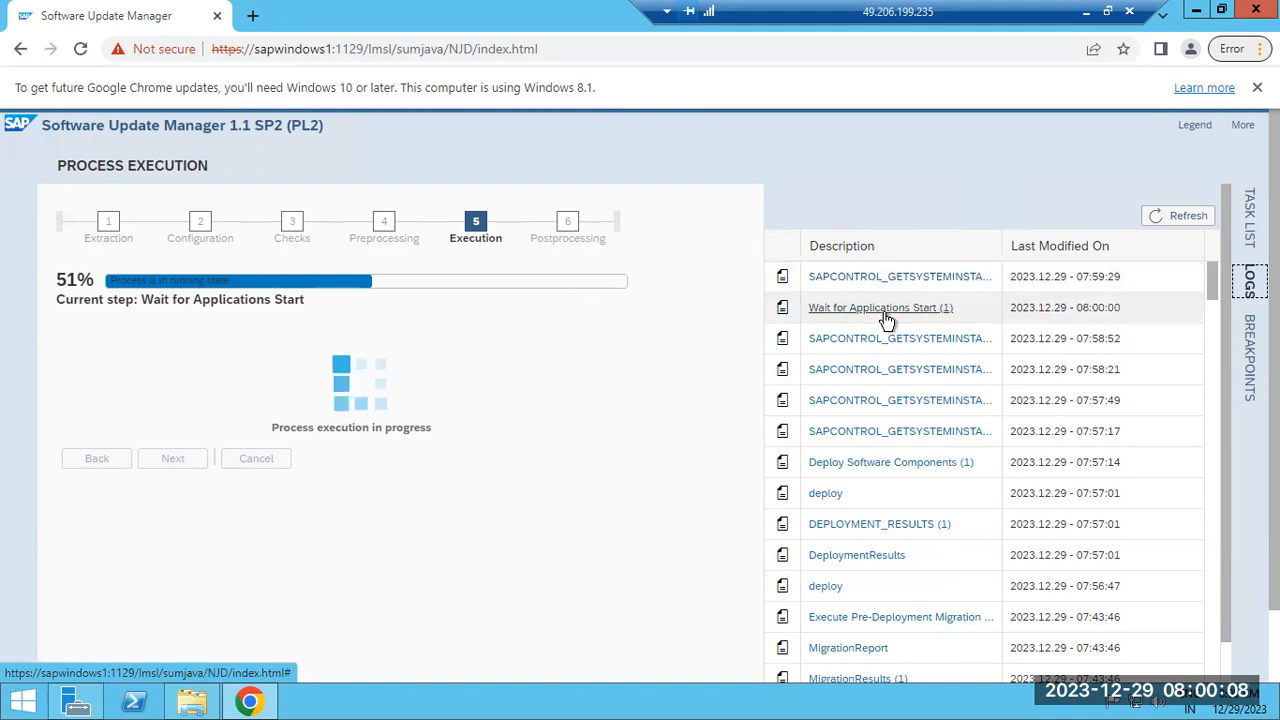
{"action": "left_click", "coordinate": [1177, 212]}
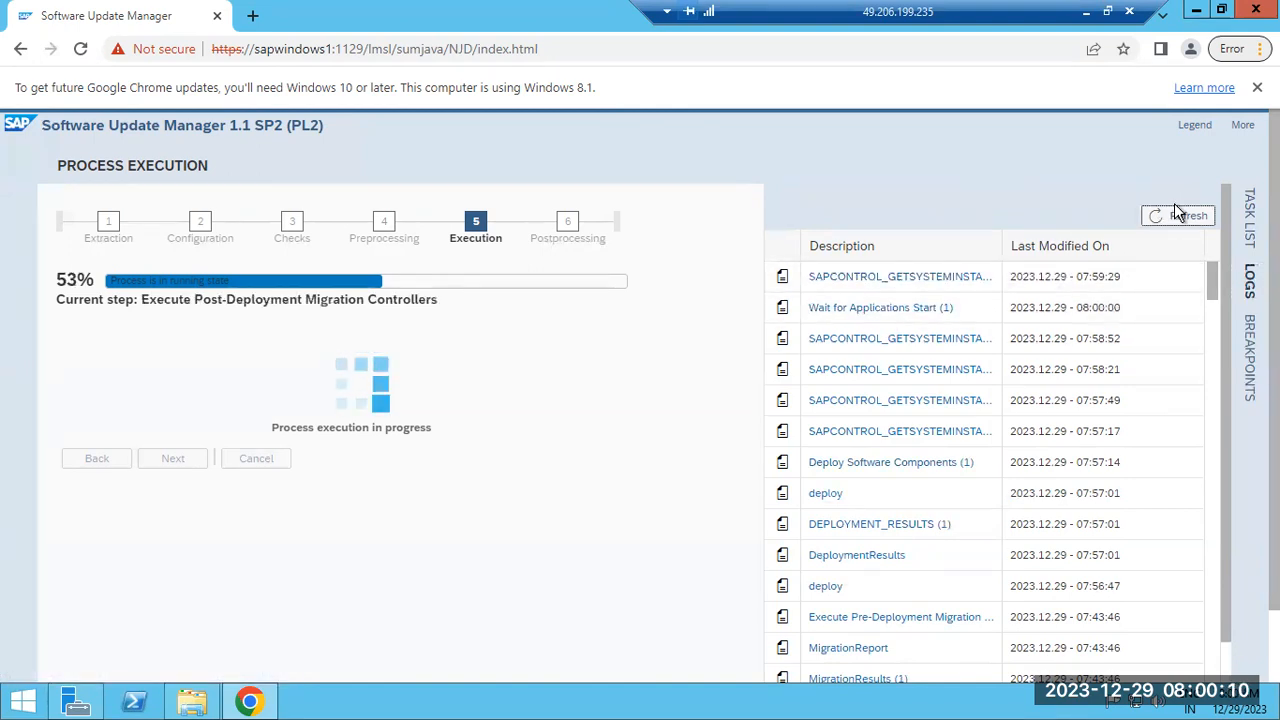
{"action": "left_click", "coordinate": [1179, 215]}
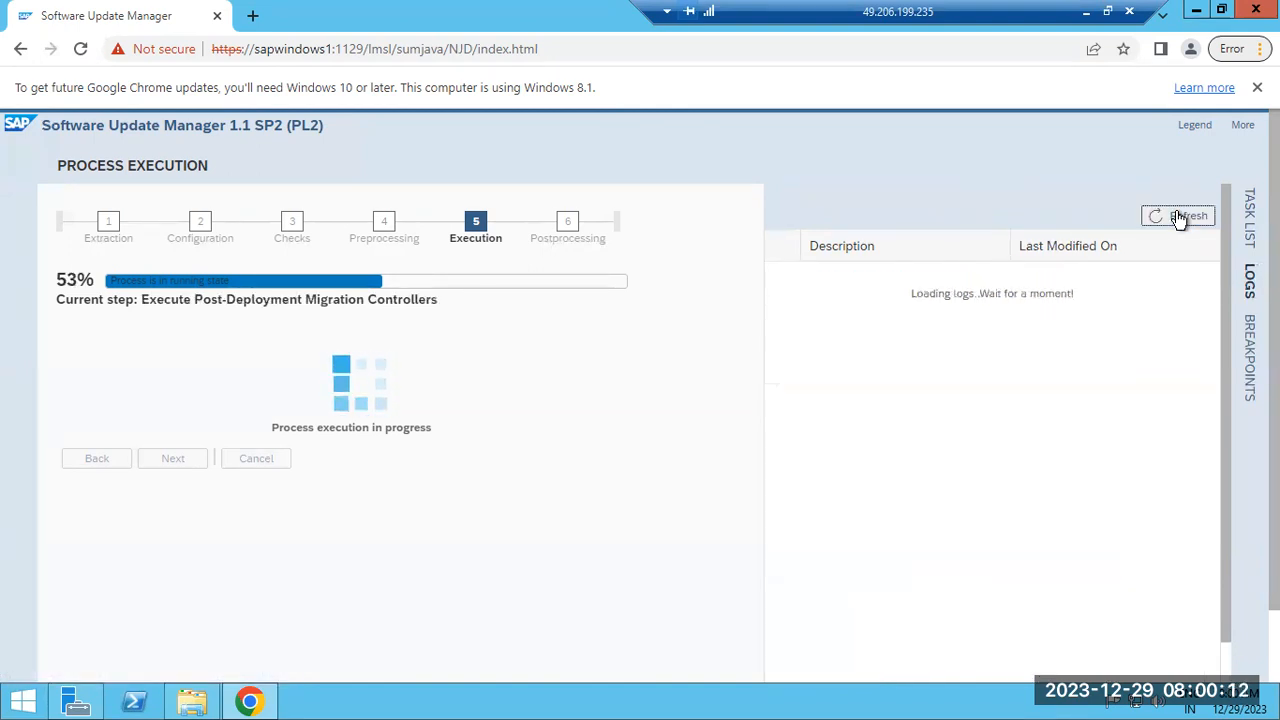
{"action": "left_click", "coordinate": [1249, 210]}
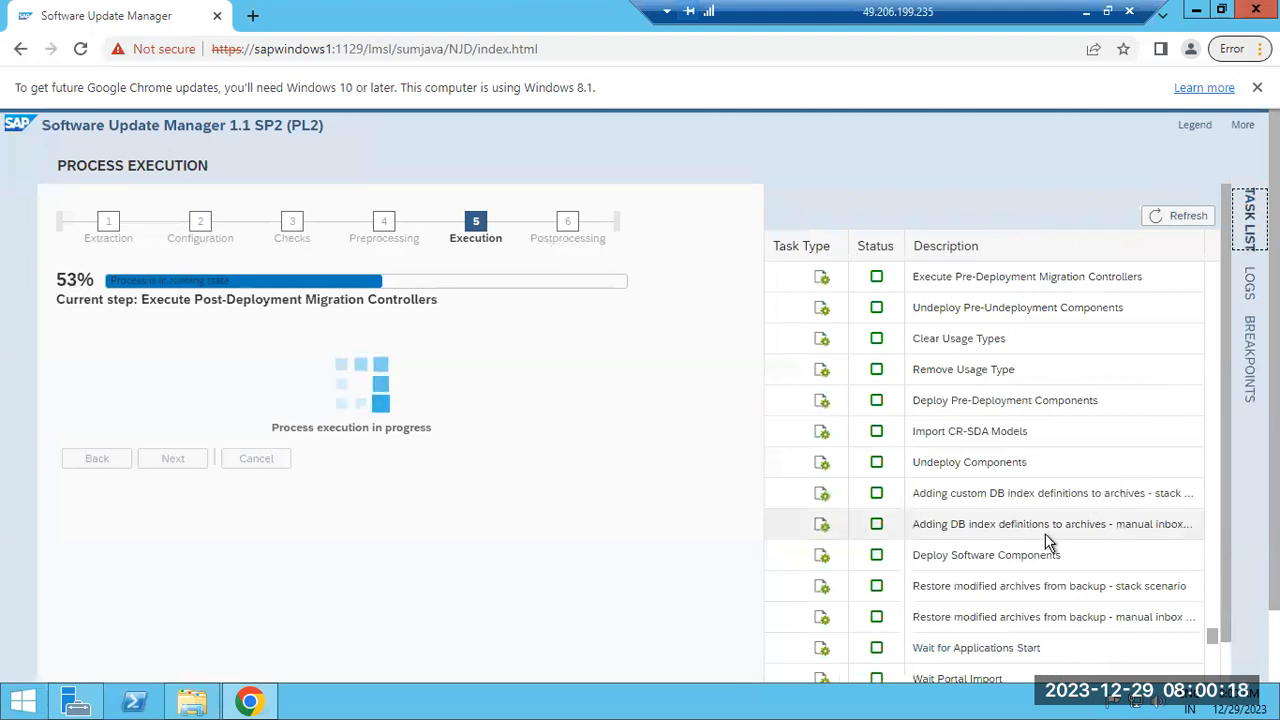
{"action": "scroll", "coordinate": [1048, 541], "scroll_direction": "down", "scroll_amount": 12}
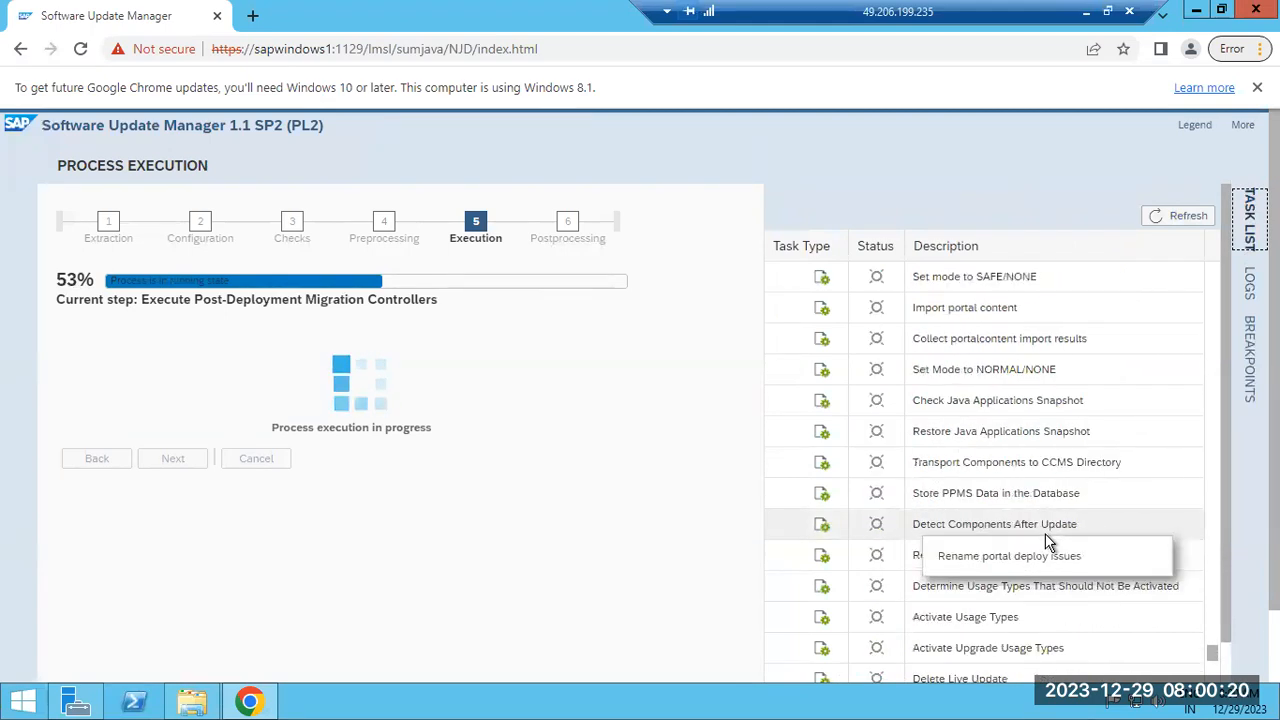
{"action": "scroll", "coordinate": [1047, 540], "scroll_direction": "up", "scroll_amount": 2}
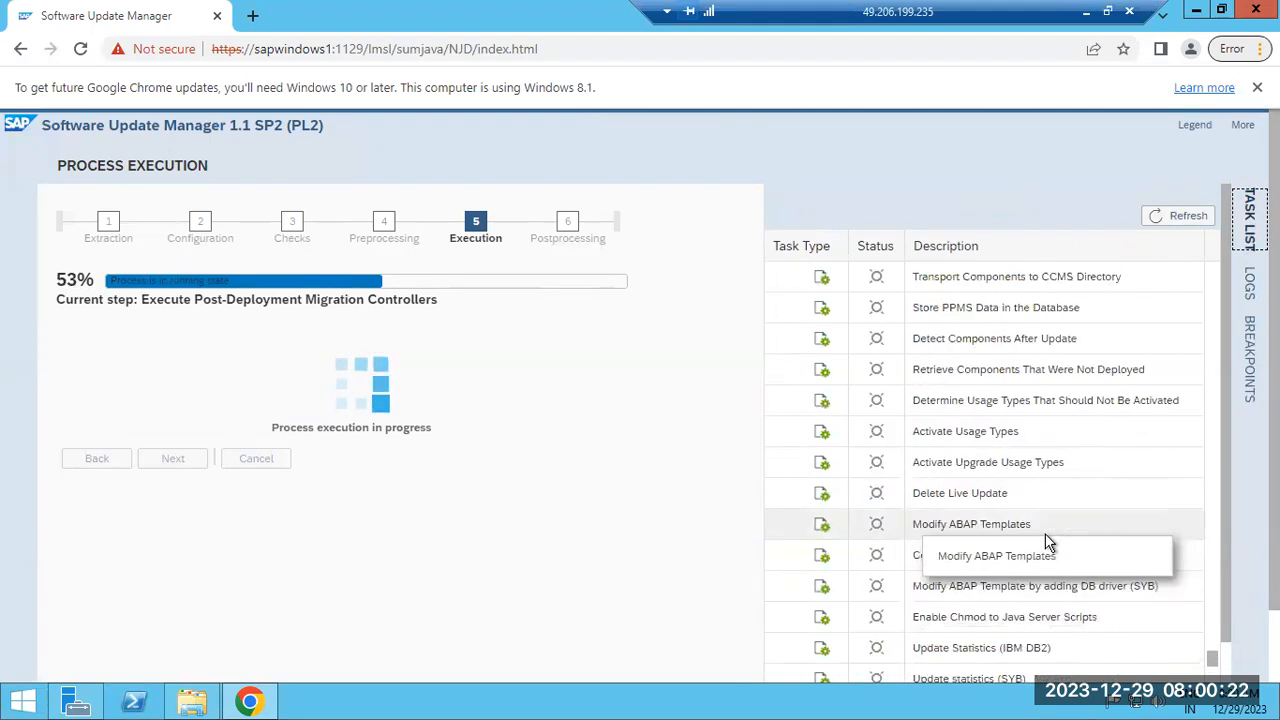
{"action": "scroll", "coordinate": [1047, 540], "scroll_direction": "up", "scroll_amount": 2}
{"action": "scroll", "coordinate": [1047, 541], "scroll_direction": "up", "scroll_amount": 3}
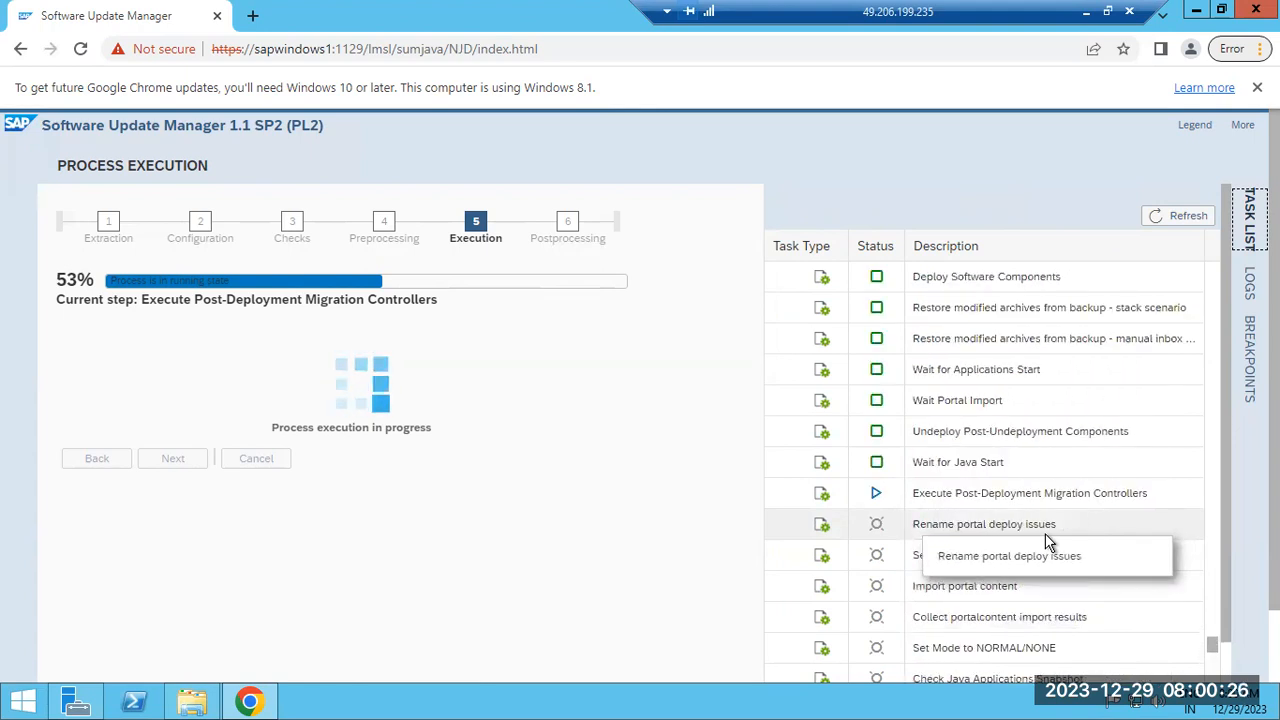
{"action": "scroll", "coordinate": [1047, 541], "scroll_direction": "down", "scroll_amount": 1}
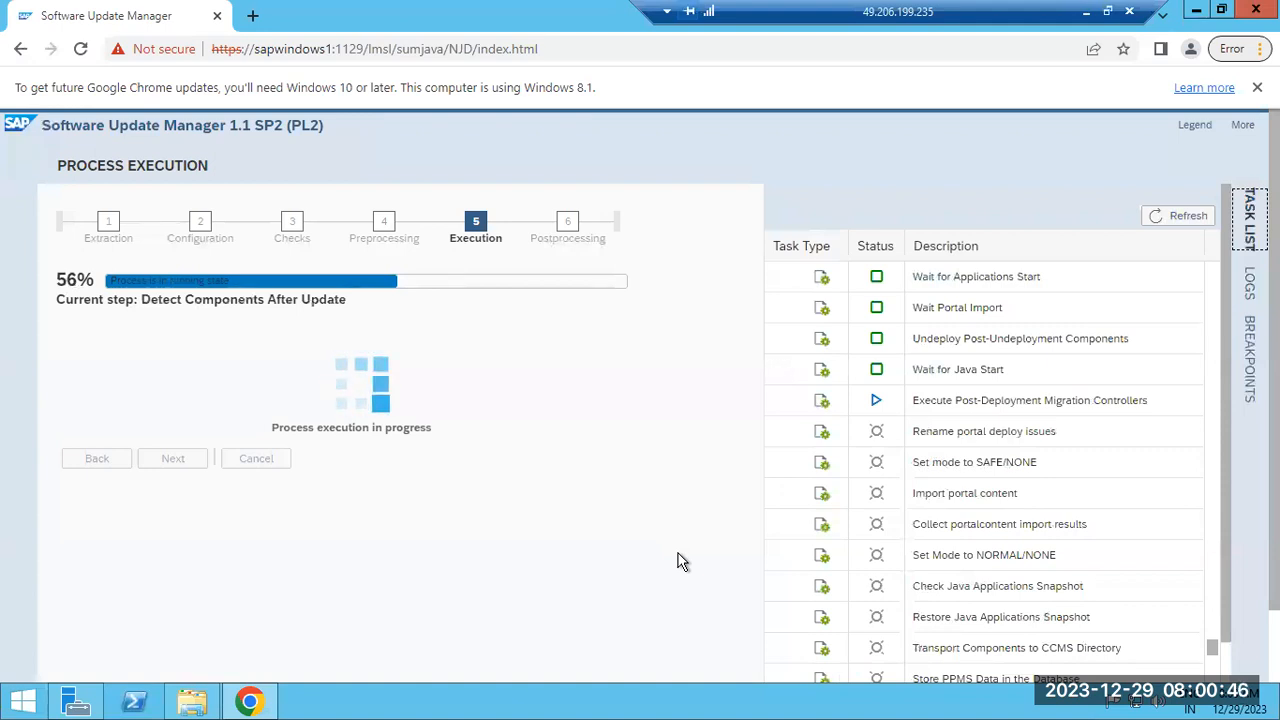
Refresh the task list and mark the running Detect Components After Update step at 56%
{"action": "left_click", "coordinate": [1162, 222]}
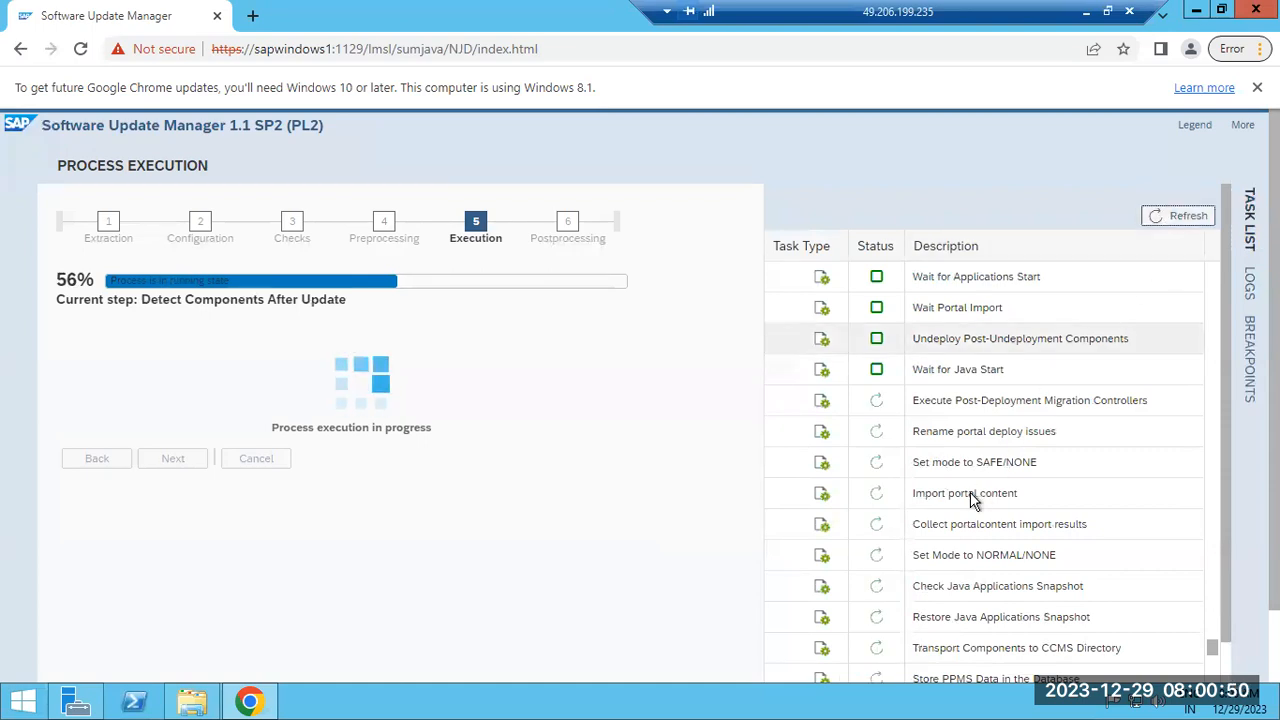
{"action": "scroll", "coordinate": [968, 497], "scroll_direction": "down", "scroll_amount": 1}
{"action": "scroll", "coordinate": [968, 497], "scroll_direction": "down", "scroll_amount": 6}
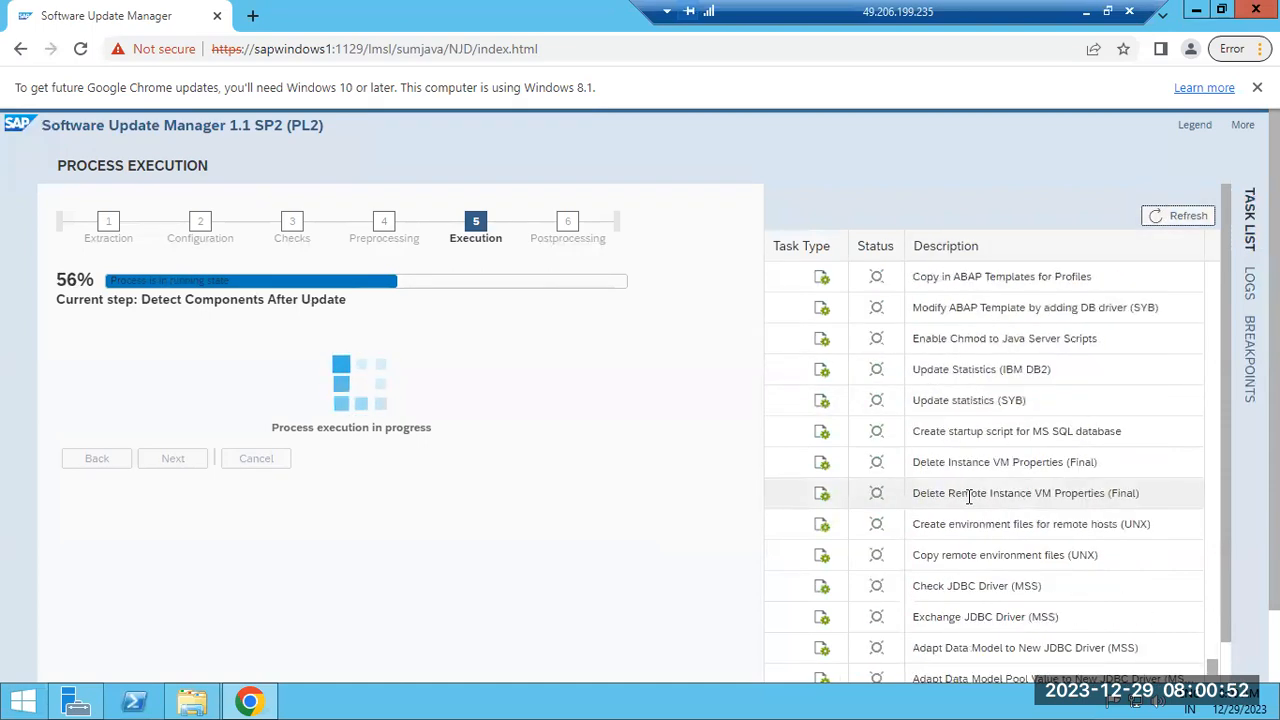
{"action": "scroll", "coordinate": [940, 395], "scroll_direction": "up", "scroll_amount": 2}
{"action": "scroll", "coordinate": [940, 395], "scroll_direction": "up", "scroll_amount": 1}
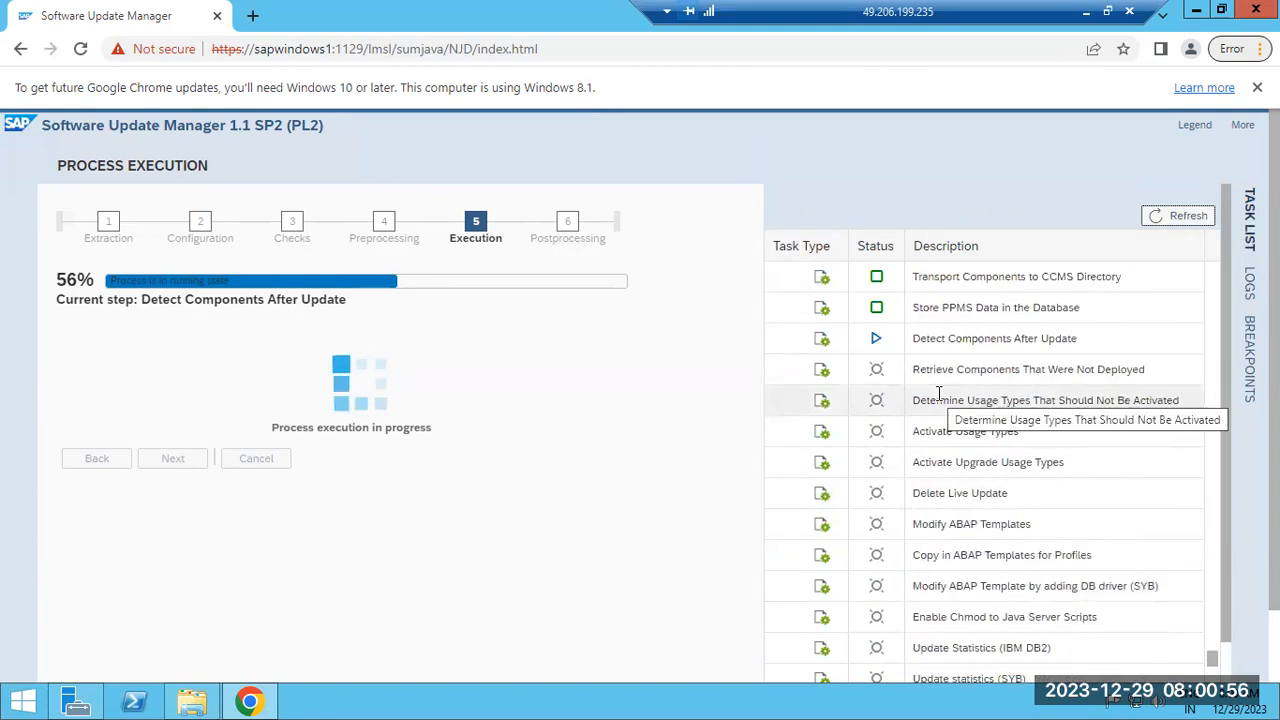
{"action": "scroll", "coordinate": [940, 420], "scroll_direction": "up", "scroll_amount": 1}
{"action": "left_click_drag", "start_coordinate": [926, 431], "coordinate": [1015, 428]}
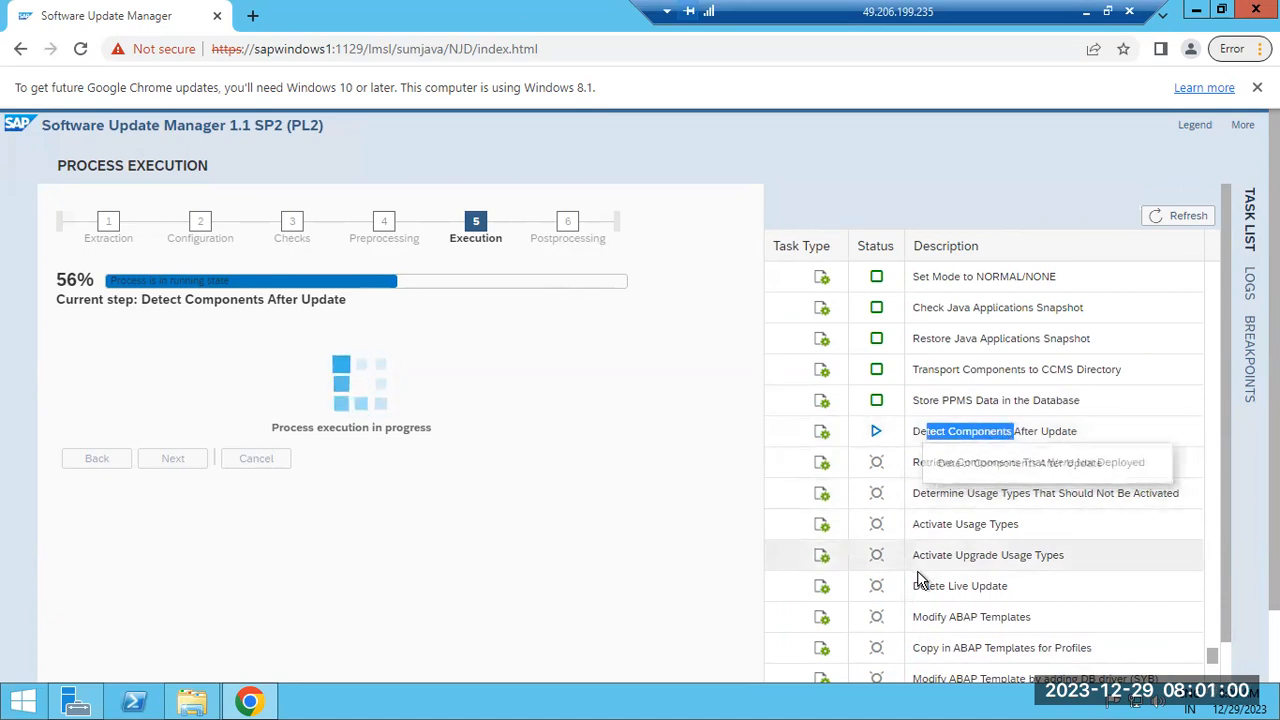
Open System Information from the NetWeaver AS Java start page
{"action": "left_click", "coordinate": [1086, 20]}
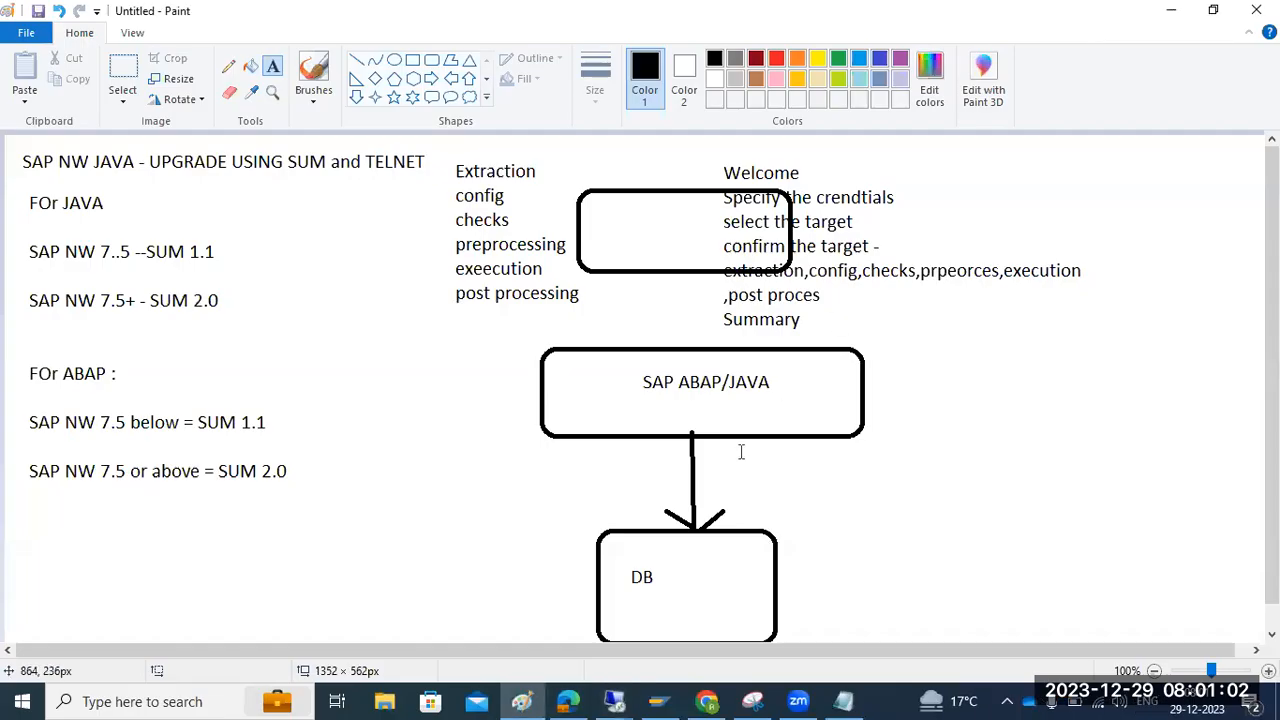
{"action": "mouse_move", "coordinate": [614, 701]}
{"action": "left_click", "coordinate": [537, 620]}
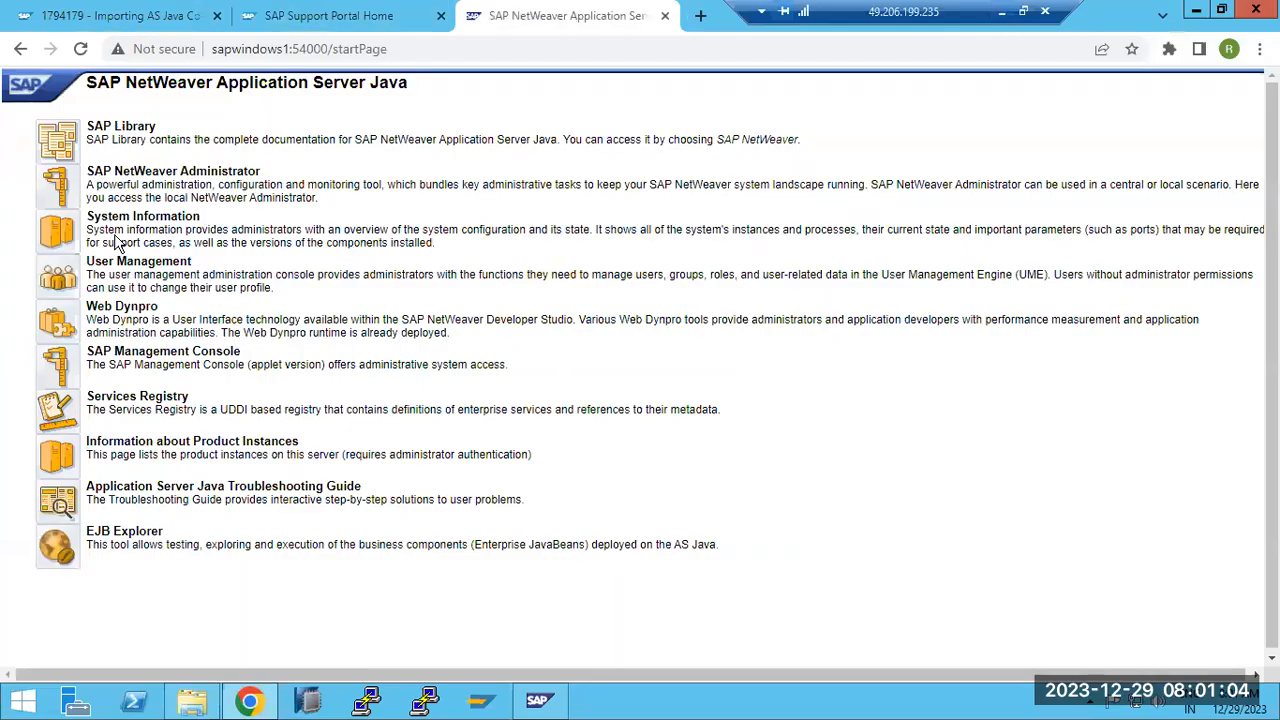
{"action": "left_click", "coordinate": [64, 236]}
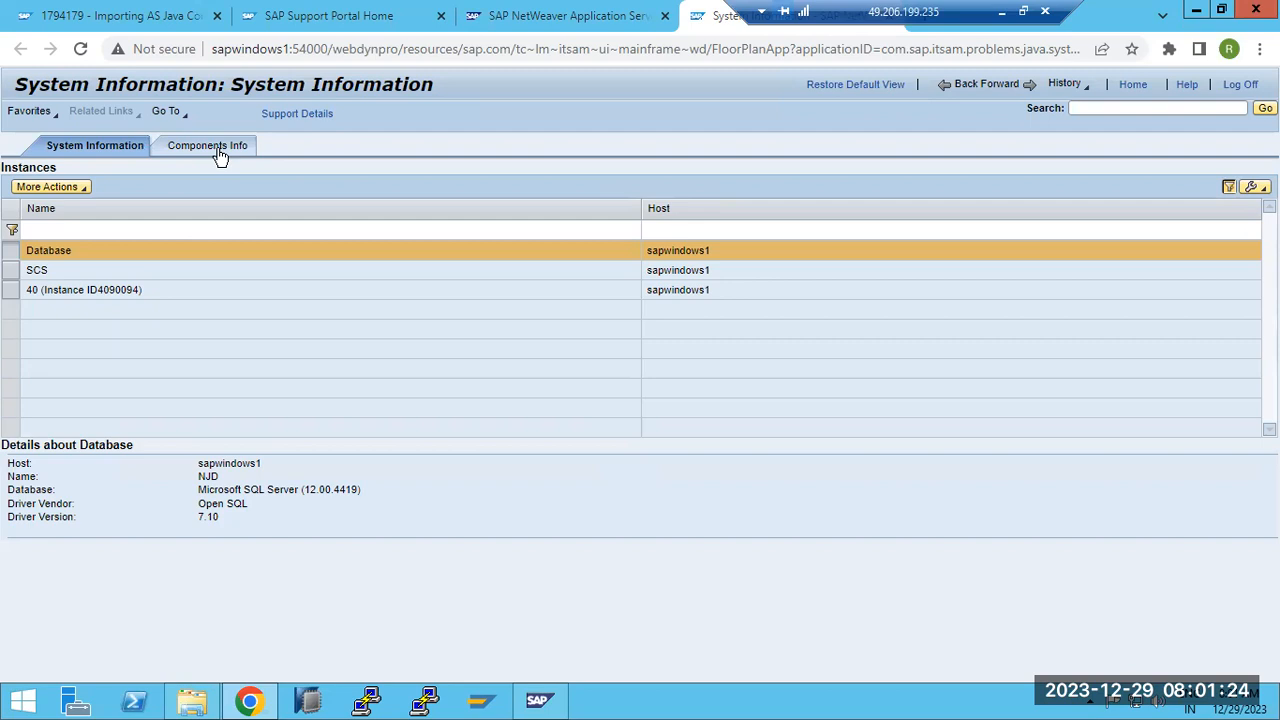
Filter Components Info to 2023 versions and compare ENGINEAPI's development components with the JAVAPATCHES folder
{"action": "left_click", "coordinate": [220, 152]}
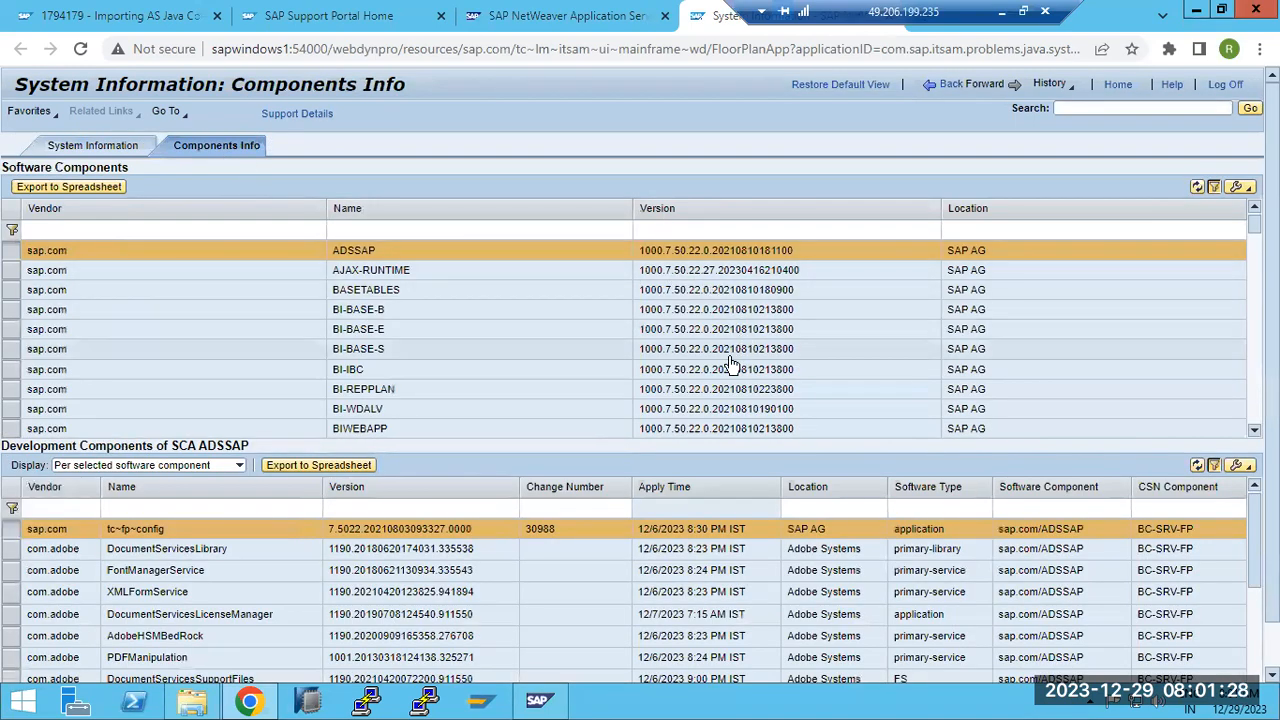
{"action": "left_click", "coordinate": [666, 232]}
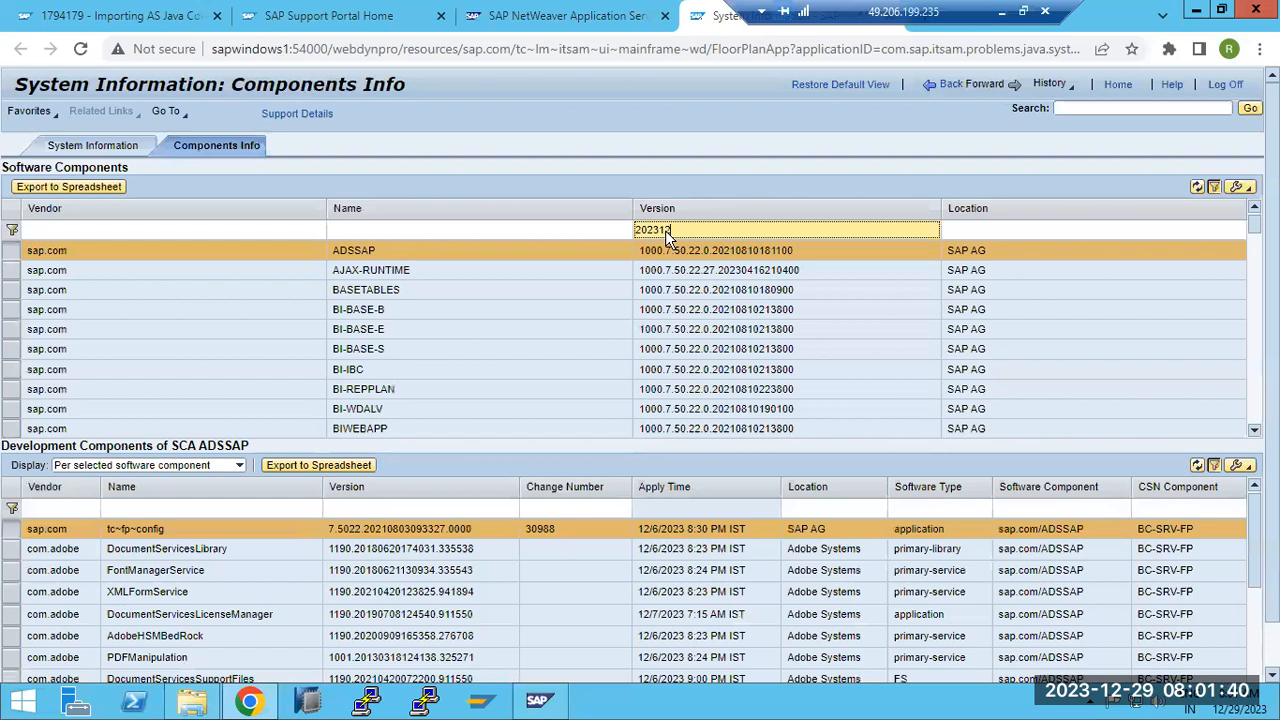
{"action": "key", "text": "Return"}
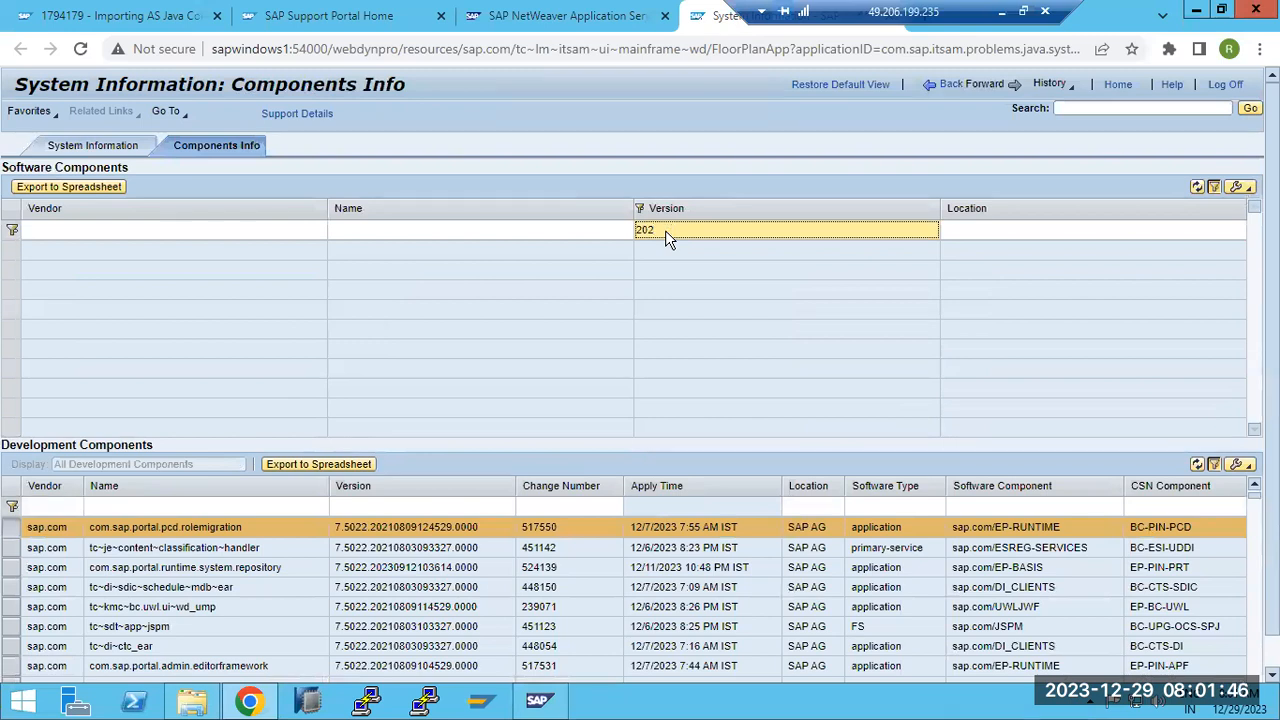
{"action": "key", "text": "Return"}
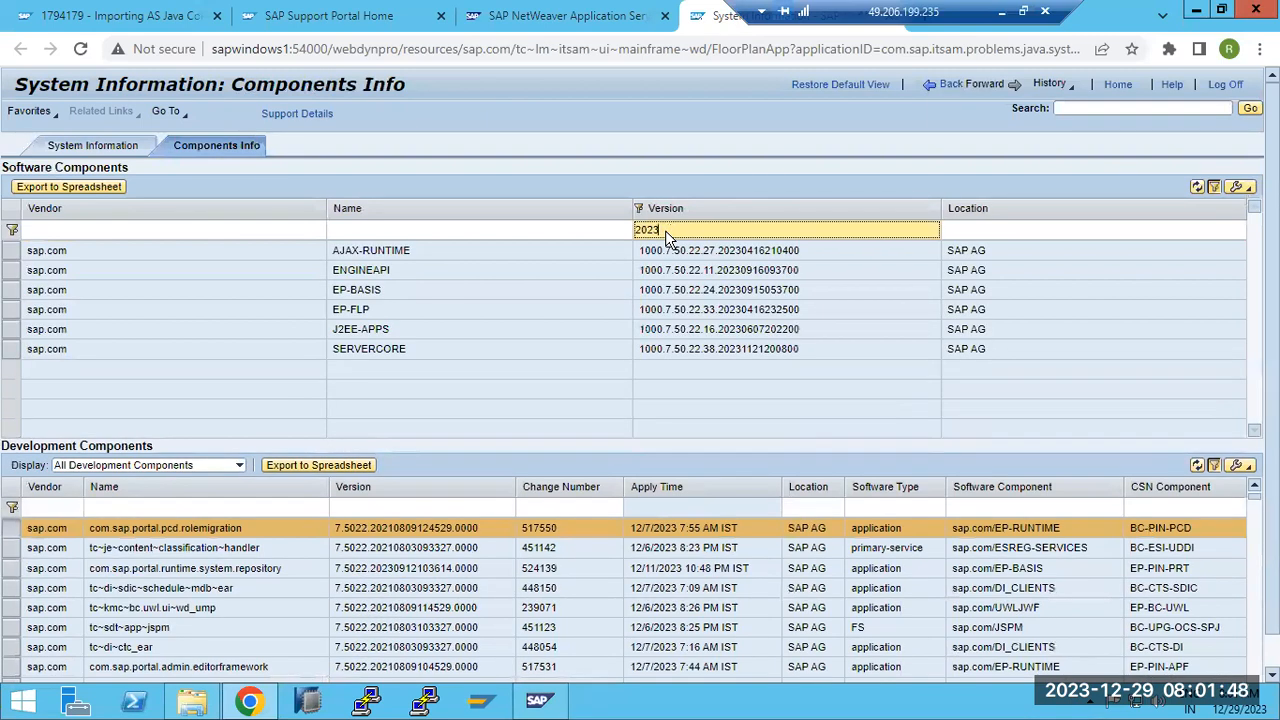
{"action": "left_click", "coordinate": [360, 270]}
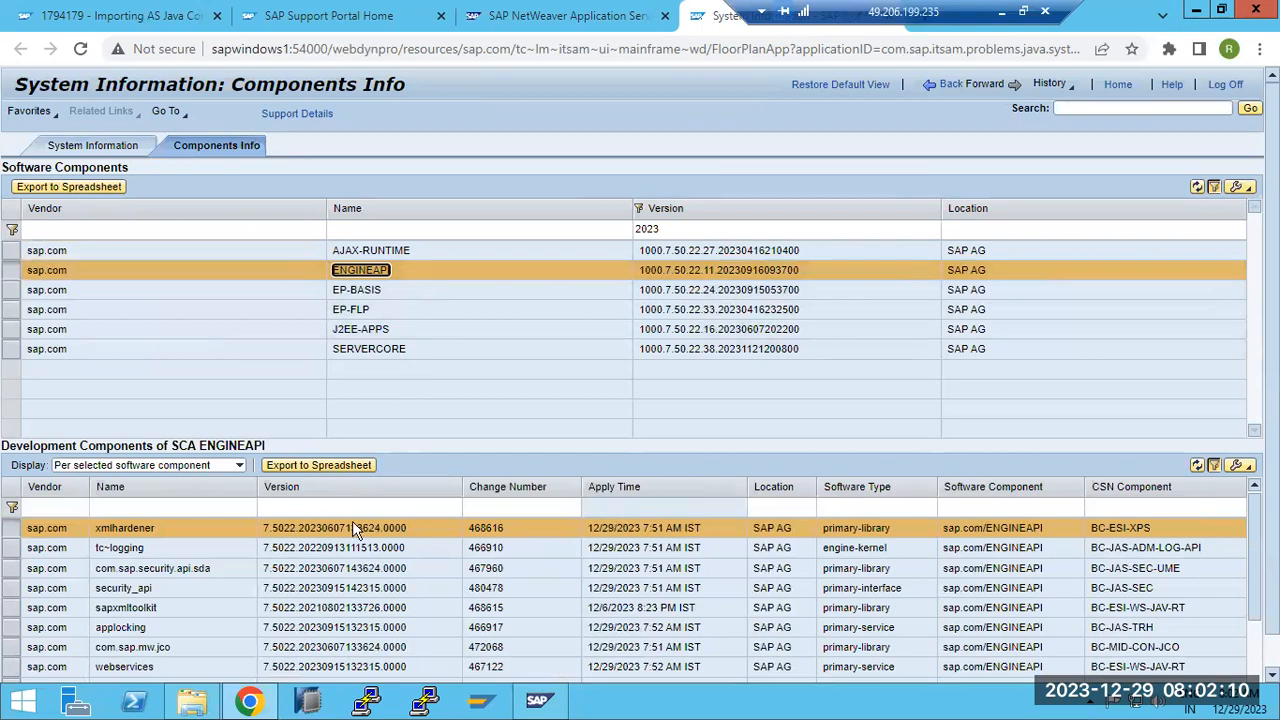
{"action": "left_click", "coordinate": [192, 700]}
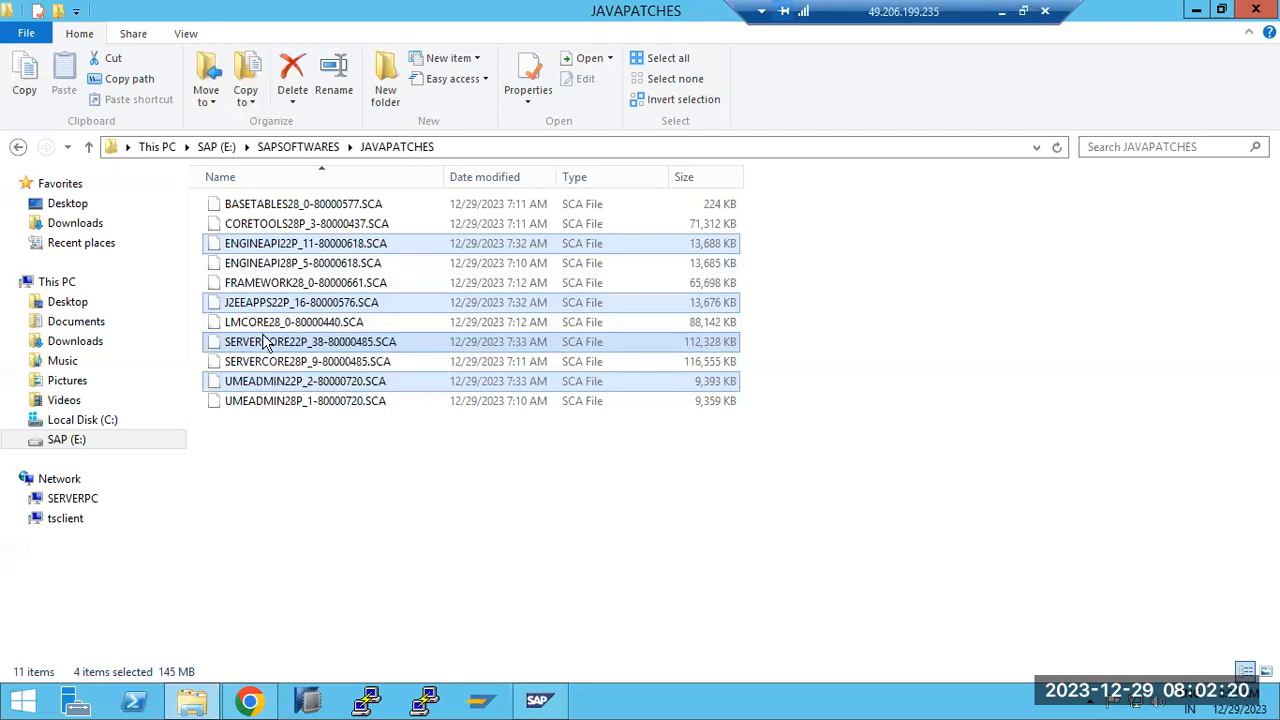
{"action": "left_click", "coordinate": [261, 704]}
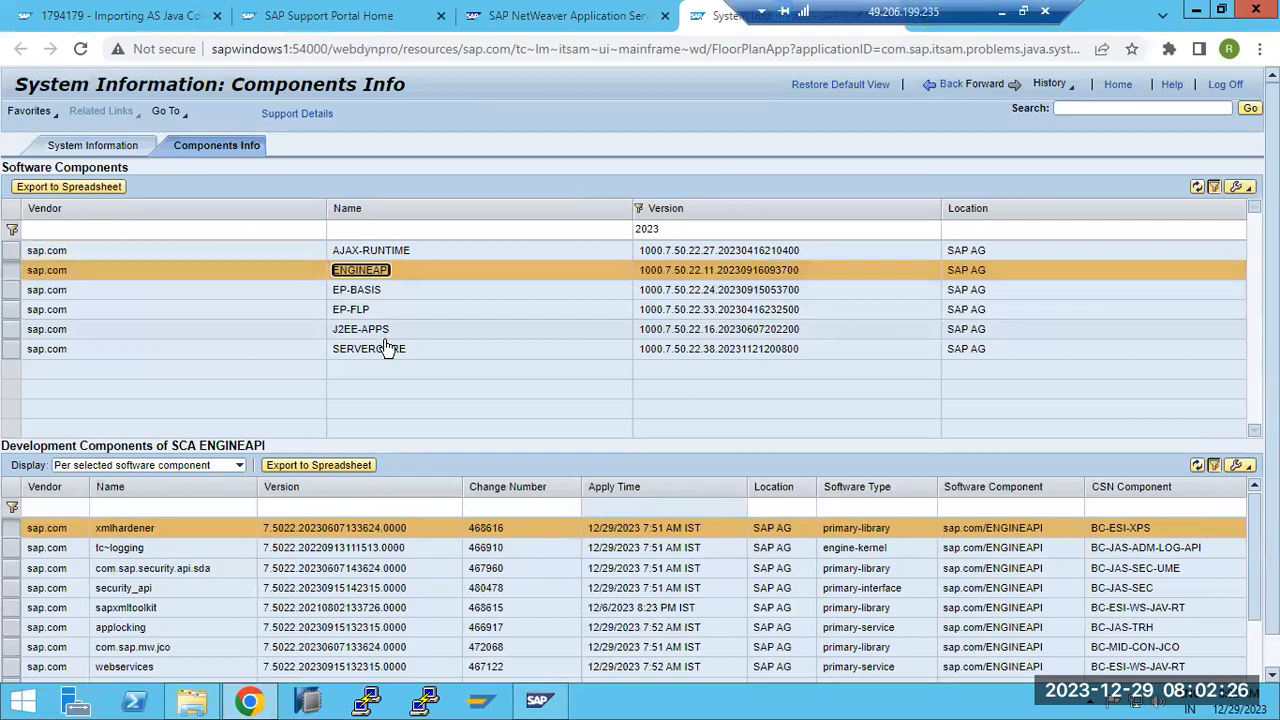
Clear the Version filter and scroll through the full list of software components
{"action": "left_click", "coordinate": [670, 231]}
{"action": "key", "text": "BackSpace"}
{"action": "key", "text": "Return"}
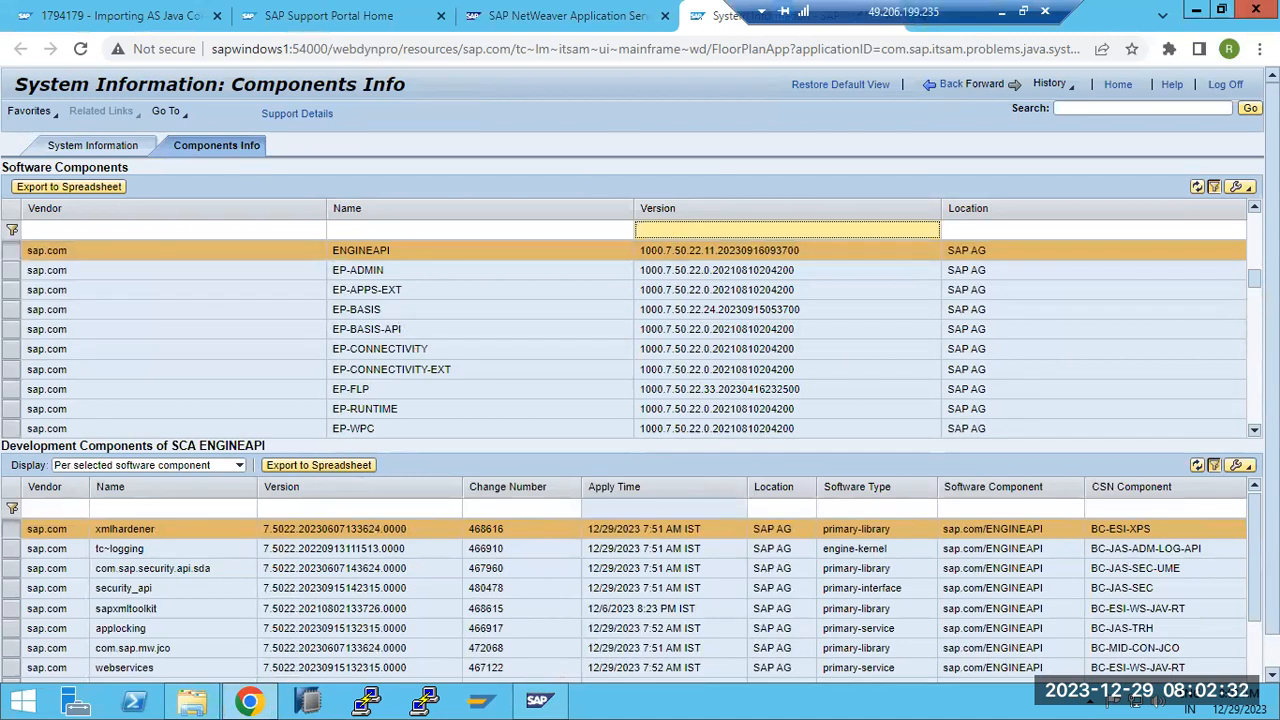
{"action": "left_click", "coordinate": [1254, 430]}
{"action": "left_click", "coordinate": [1254, 430]}
{"action": "left_click", "coordinate": [1254, 430]}
{"action": "left_click", "coordinate": [1254, 430]}
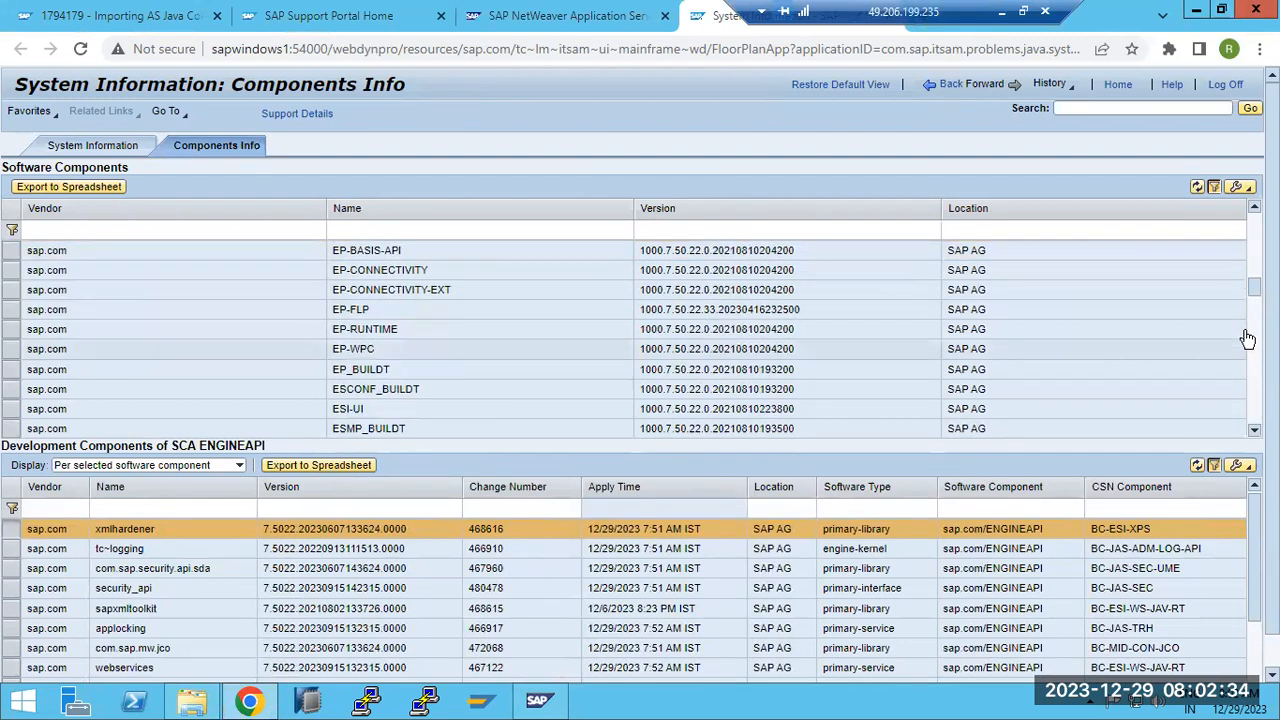
{"action": "left_click_drag", "start_coordinate": [1254, 290], "coordinate": [1256, 206]}
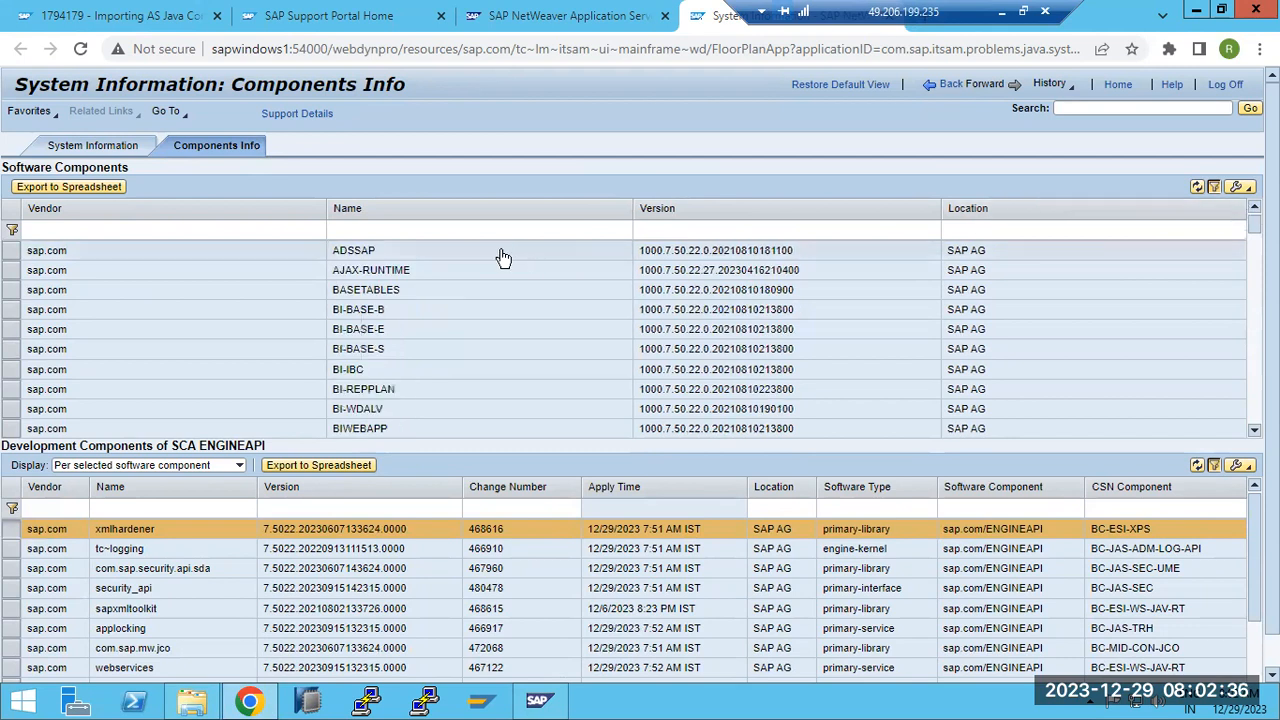
Filter the components by name 'UME' to show UMEADMIN
{"action": "left_click", "coordinate": [470, 232]}
{"action": "type", "text": "UME"}
{"action": "key", "text": "Return"}
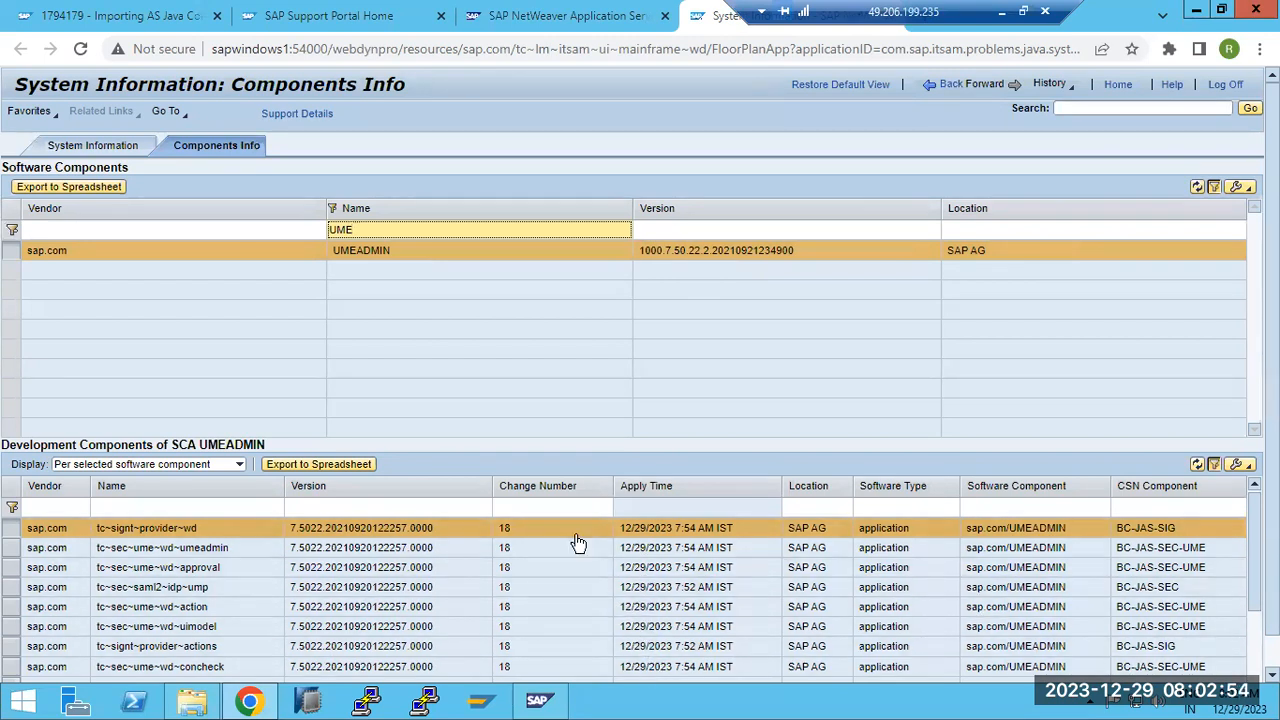
Continue Software Update Manager past the End Downtime step
{"action": "left_click", "coordinate": [1001, 11]}
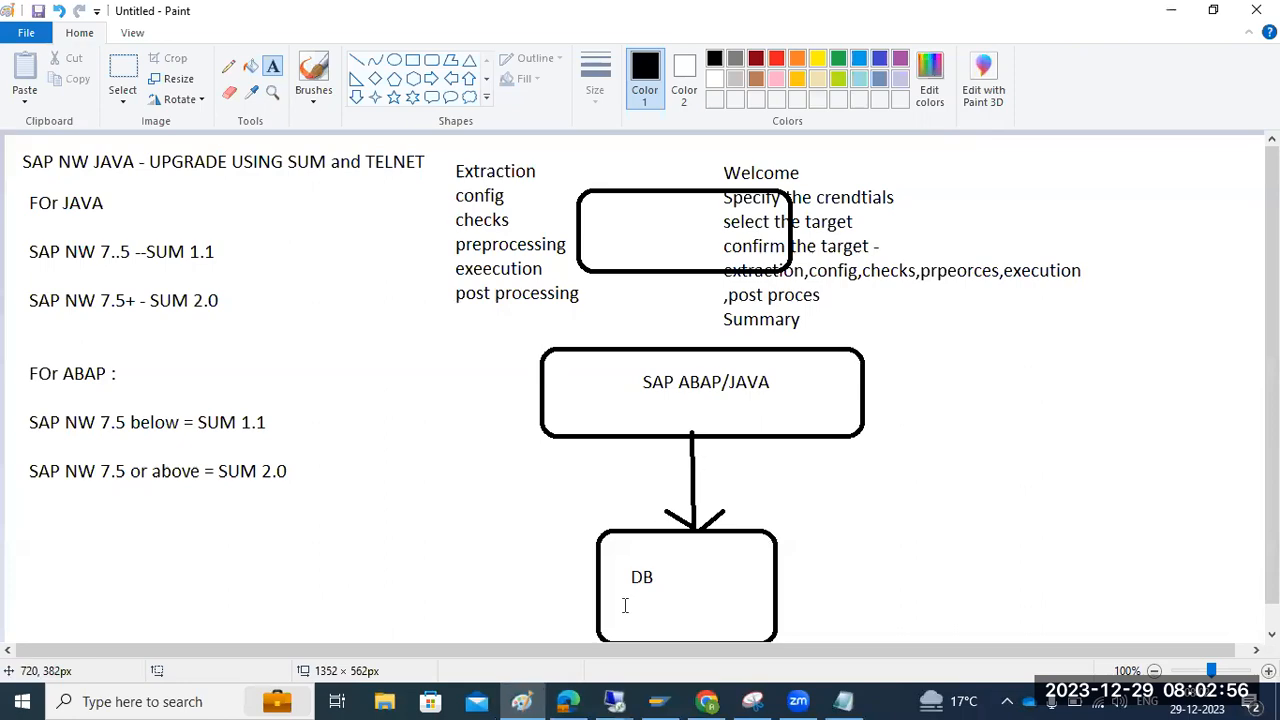
{"action": "mouse_move", "coordinate": [614, 700]}
{"action": "left_click", "coordinate": [680, 618]}
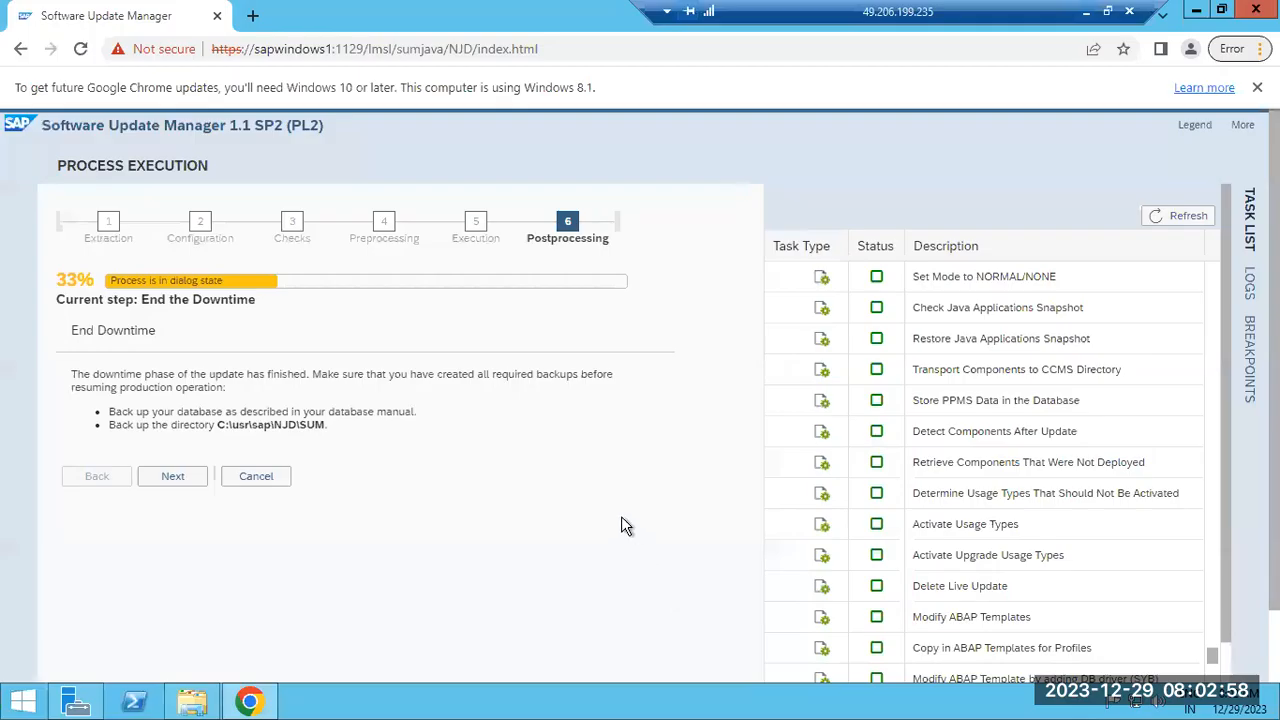
{"action": "left_click_drag", "start_coordinate": [95, 330], "coordinate": [157, 336]}
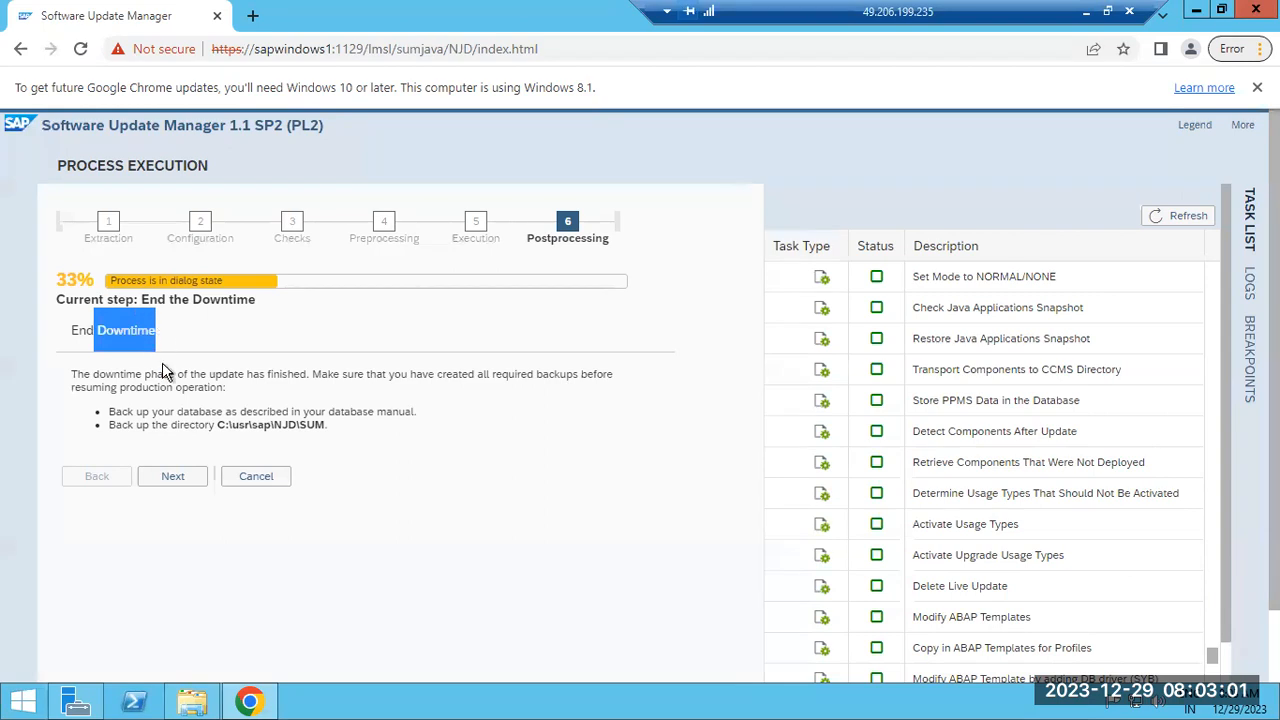
{"action": "left_click", "coordinate": [173, 480]}
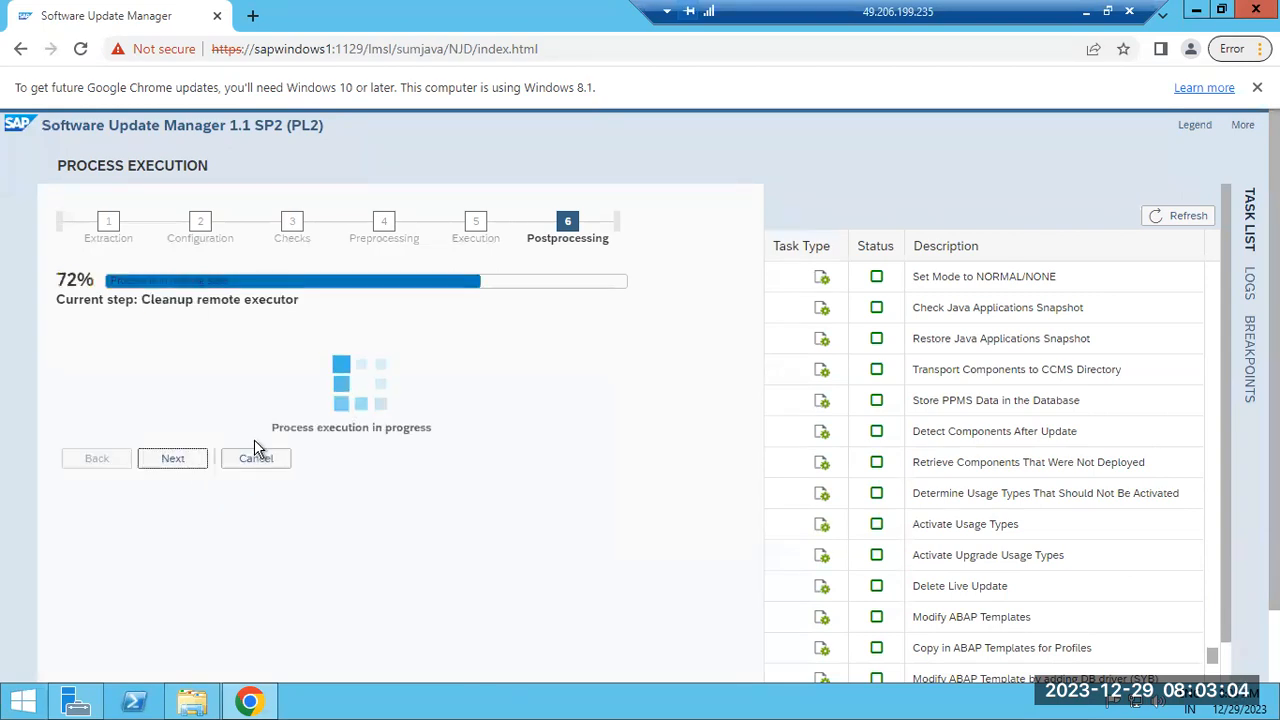
Refresh the task list, now Postprocessing at 72% on Cleanup remote executor
{"action": "left_click", "coordinate": [1192, 216]}
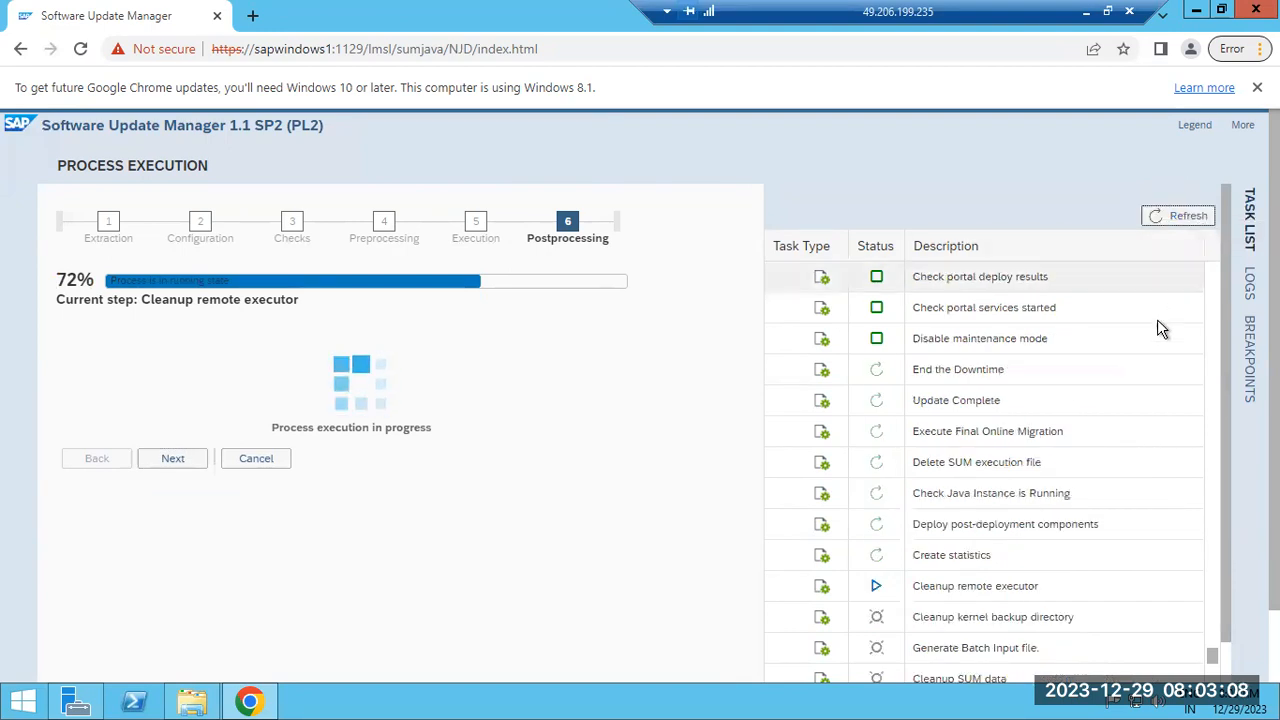
{"action": "scroll", "coordinate": [1107, 383], "scroll_direction": "down", "scroll_amount": 3}
{"action": "scroll", "coordinate": [1107, 390], "scroll_direction": "down", "scroll_amount": 10}
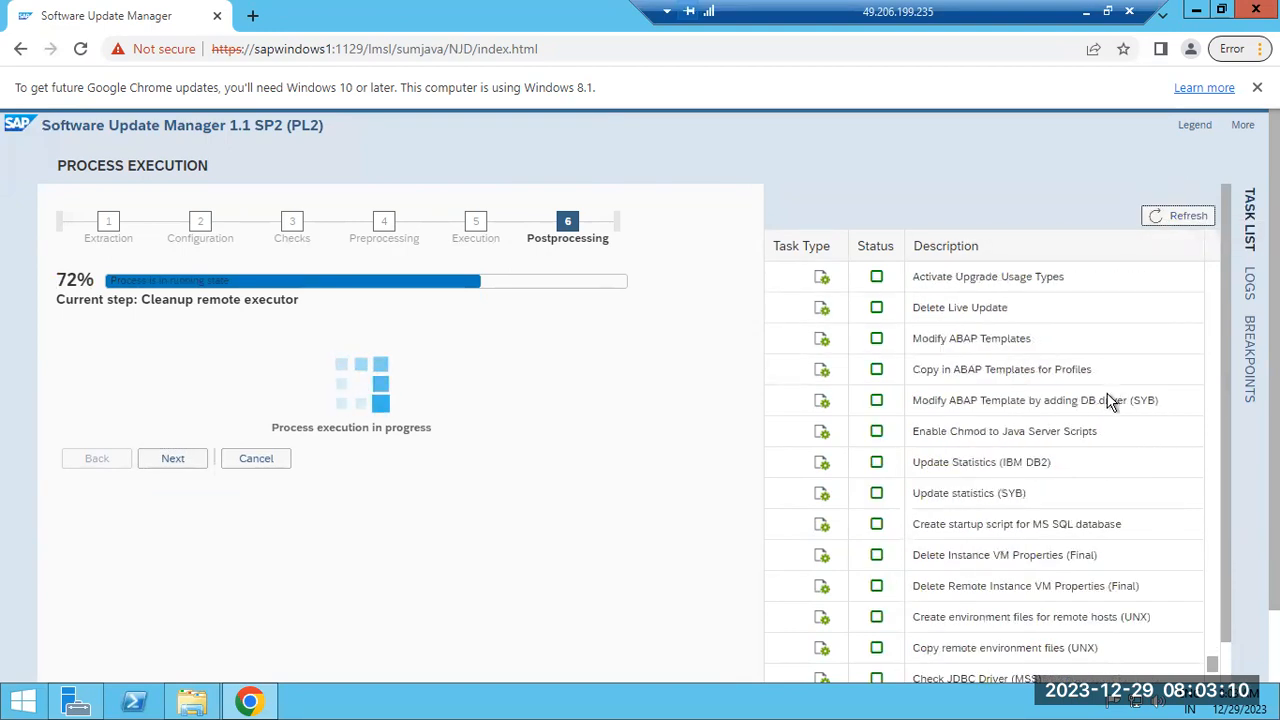
{"action": "scroll", "coordinate": [1107, 448], "scroll_direction": "down", "scroll_amount": 10}
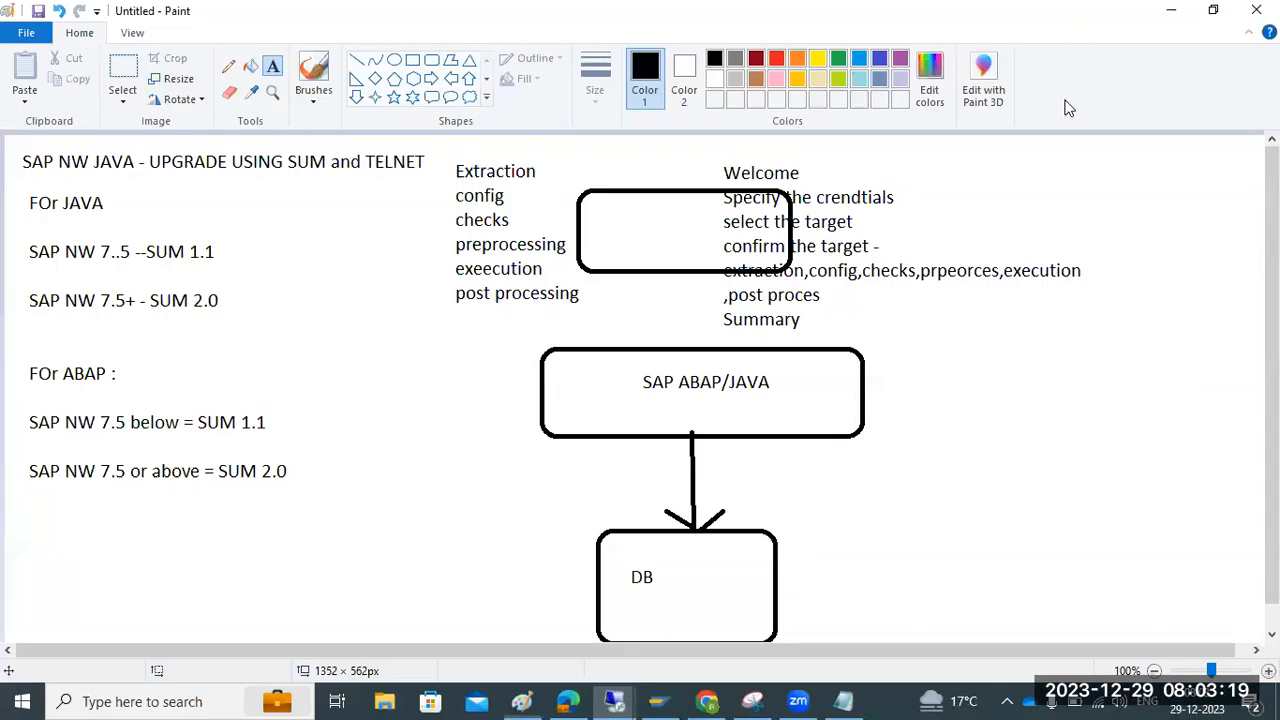
{"action": "left_click", "coordinate": [1086, 11]}
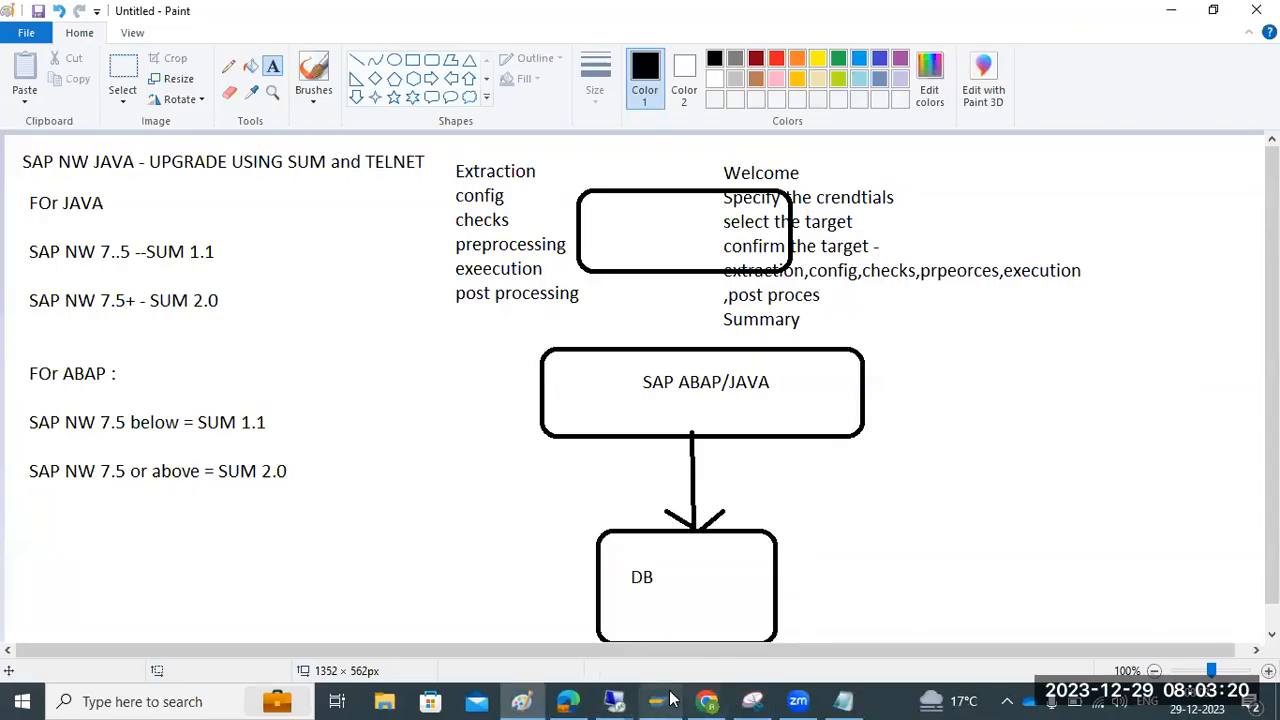
Inspect UMEADMIN's version build timestamp and its development components' 12/29/2023 apply time
{"action": "mouse_move", "coordinate": [614, 701]}
{"action": "left_click", "coordinate": [471, 577]}
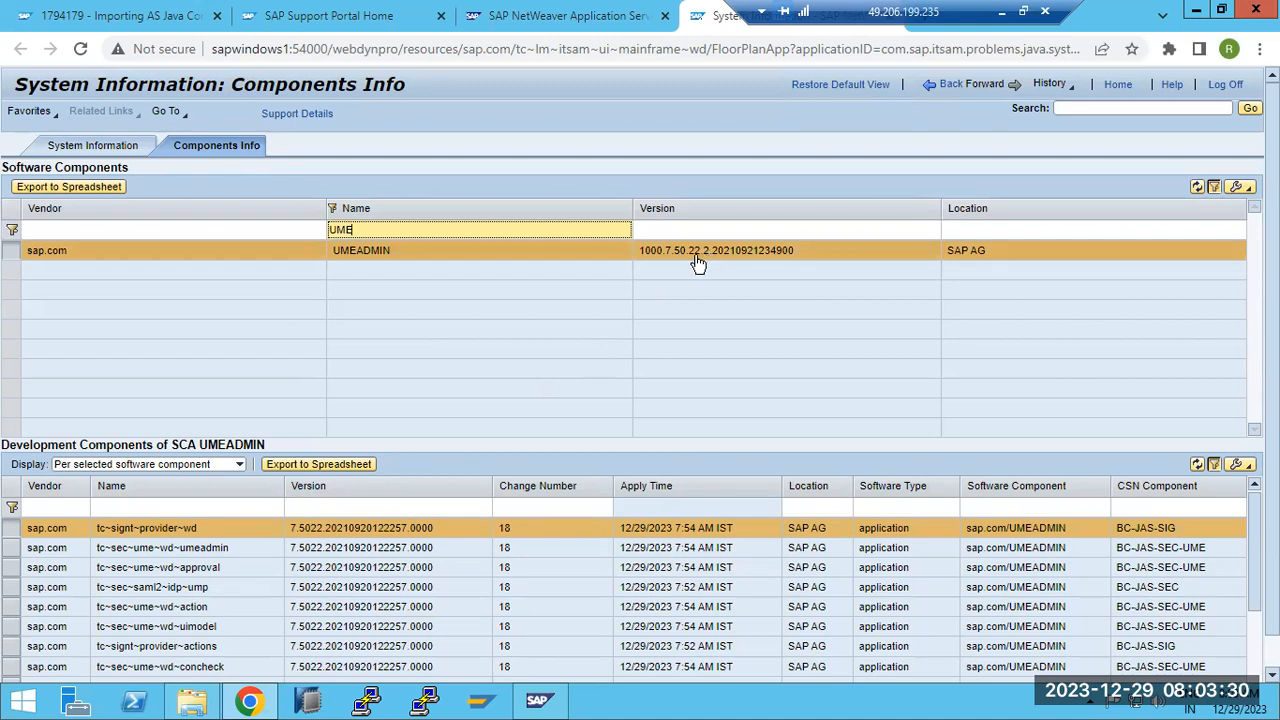
{"action": "left_click_drag", "start_coordinate": [698, 260], "coordinate": [708, 260]}
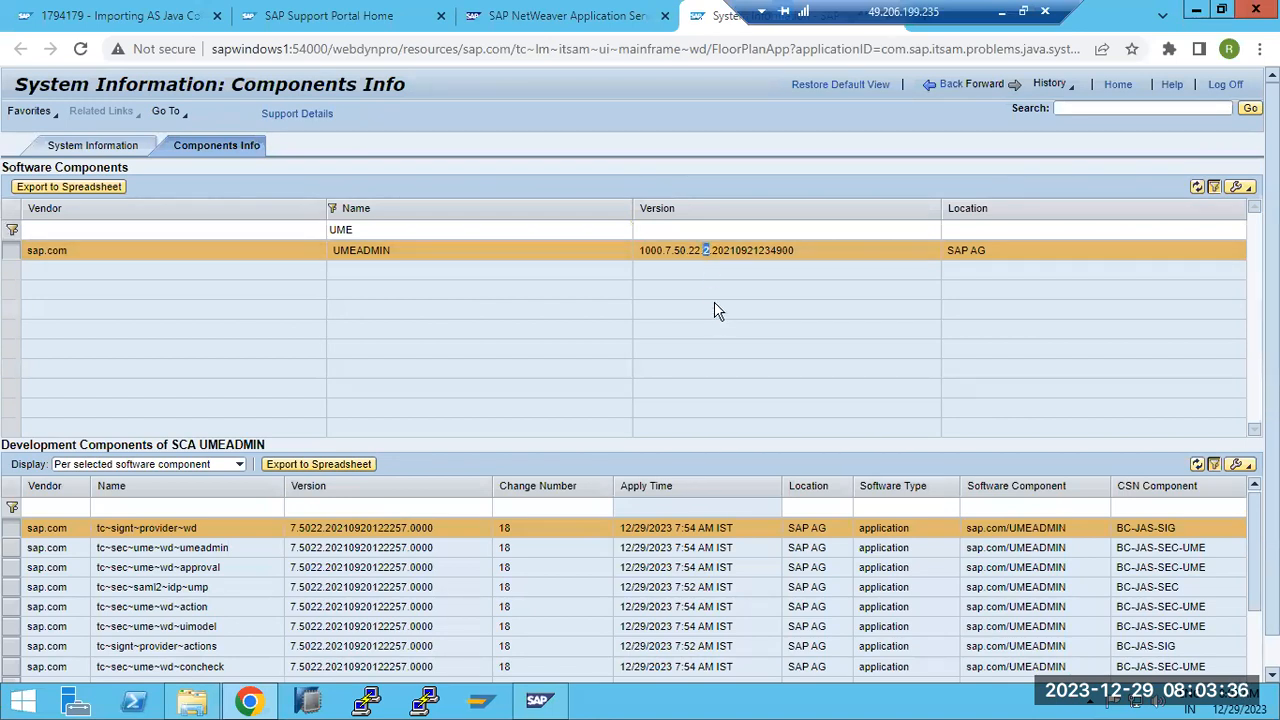
{"action": "left_click_drag", "start_coordinate": [717, 256], "coordinate": [794, 258]}
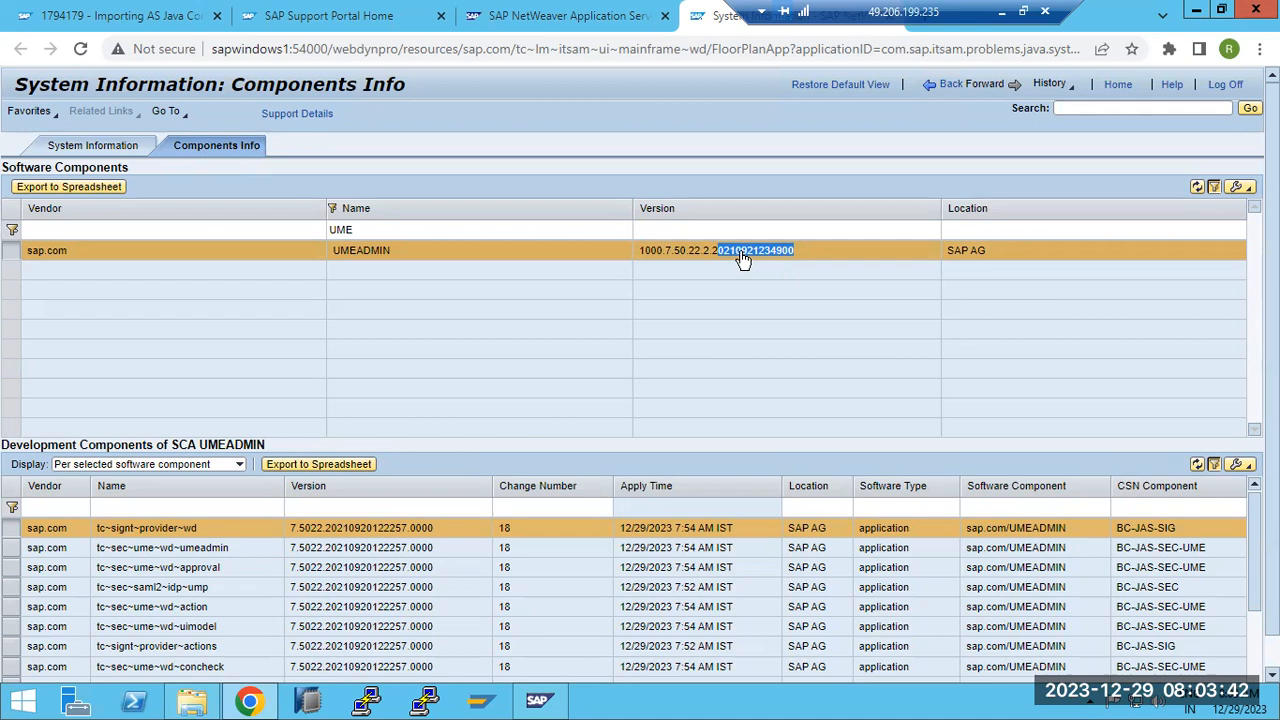
{"action": "left_click", "coordinate": [743, 258]}
{"action": "left_click_drag", "start_coordinate": [767, 258], "coordinate": [797, 260]}
{"action": "left_click", "coordinate": [720, 248]}
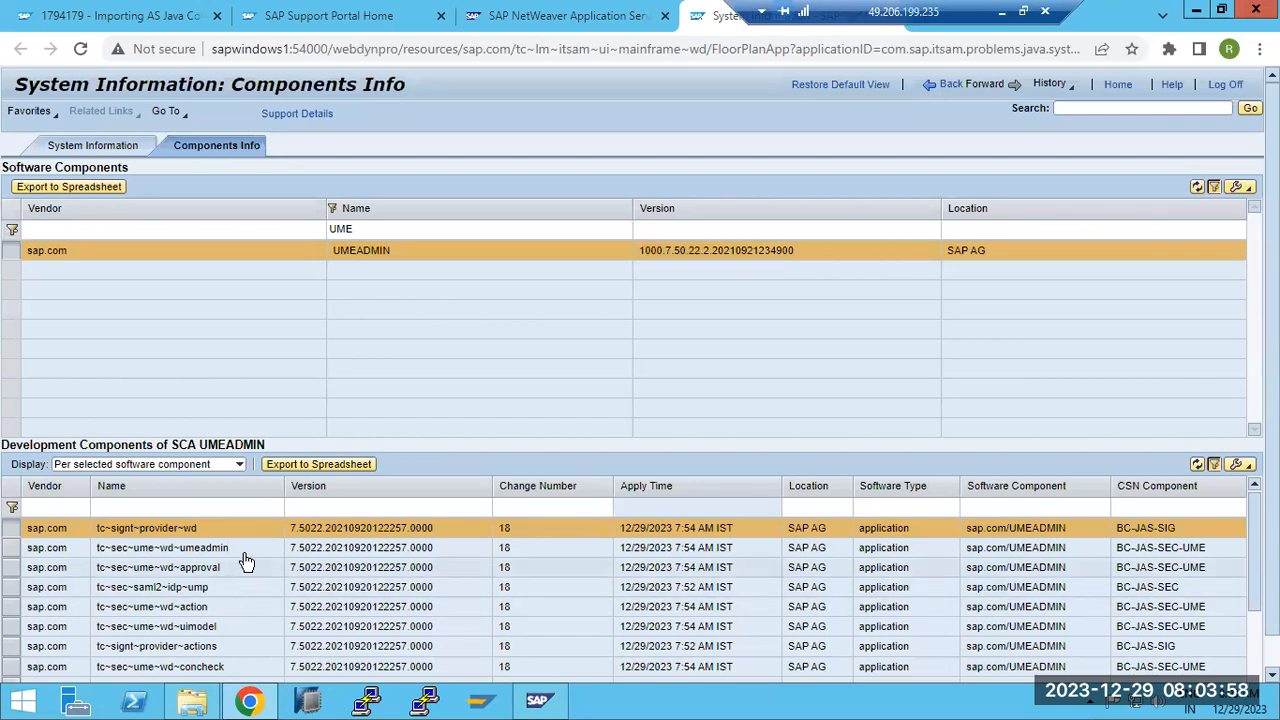
{"action": "left_click_drag", "start_coordinate": [628, 530], "coordinate": [722, 533]}
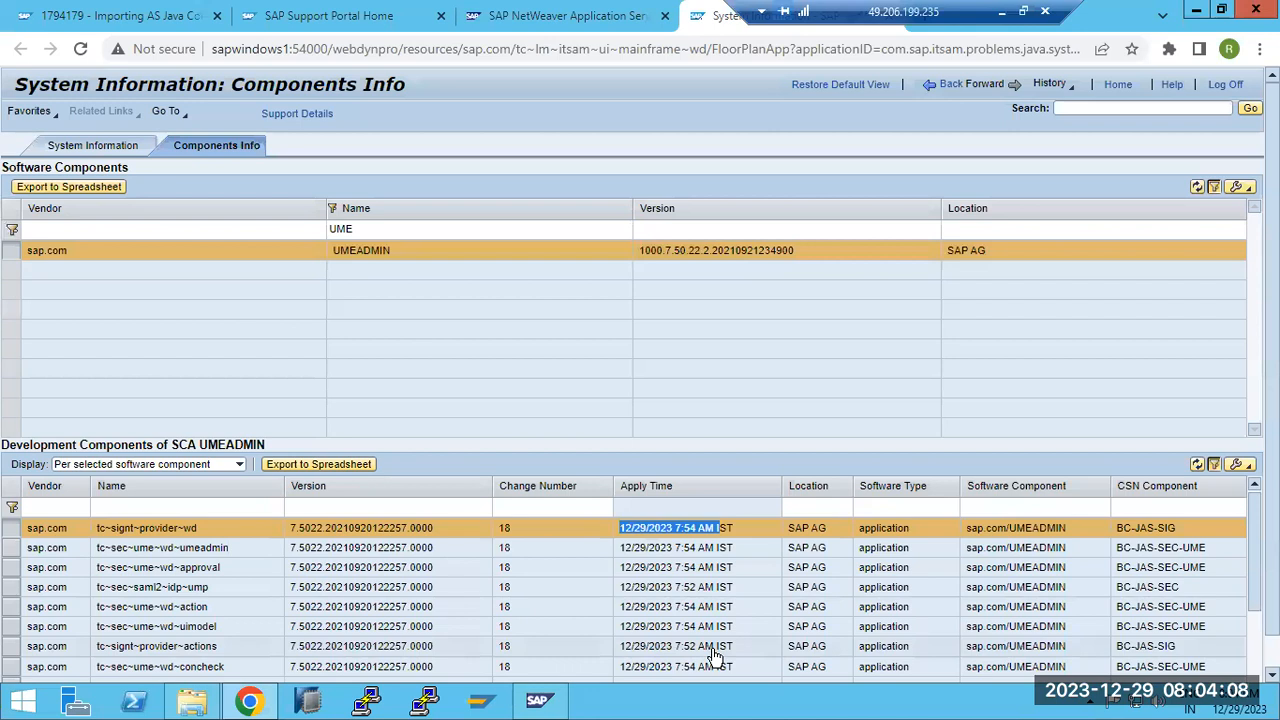
{"action": "left_click", "coordinate": [483, 243]}
Clear the UME name filter, show AJAX-RUNTIME's components, and compare dates with the system calendar
{"action": "left_click", "coordinate": [483, 232]}
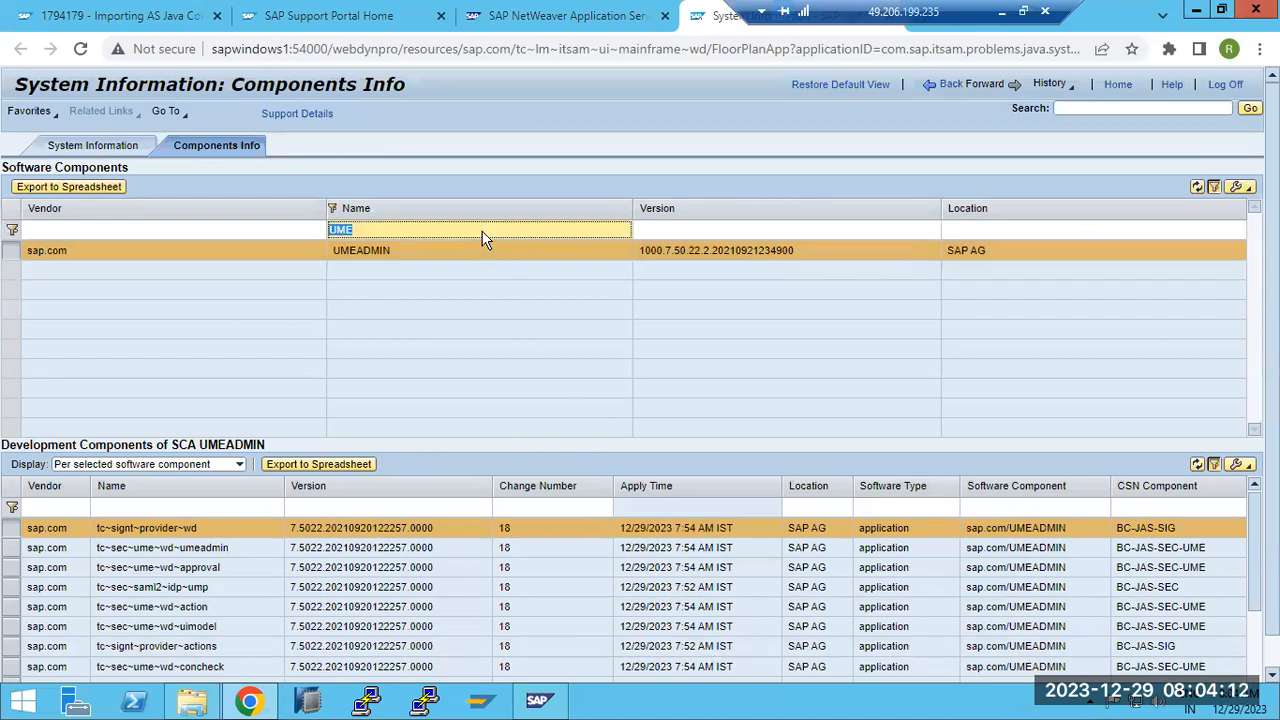
{"action": "key", "text": "Return"}
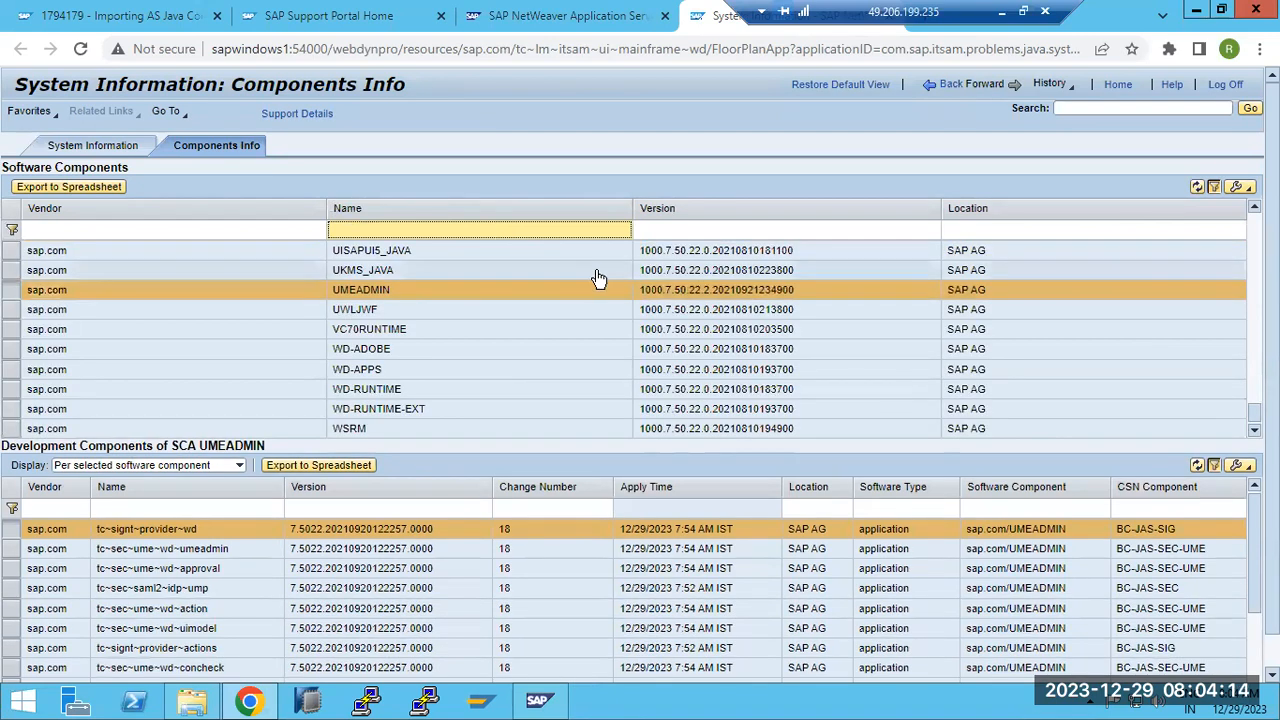
{"action": "left_click", "coordinate": [750, 291]}
{"action": "scroll", "coordinate": [750, 291], "scroll_direction": "up", "scroll_amount": 10}
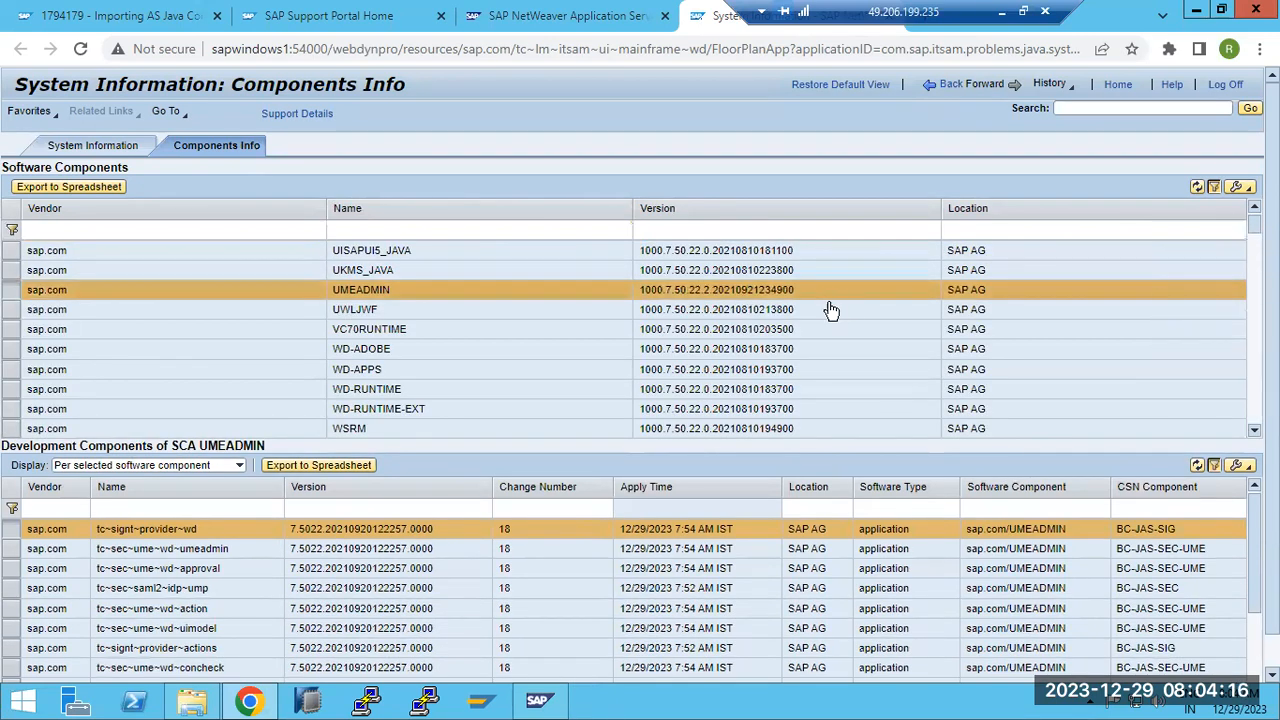
{"action": "left_click", "coordinate": [712, 272]}
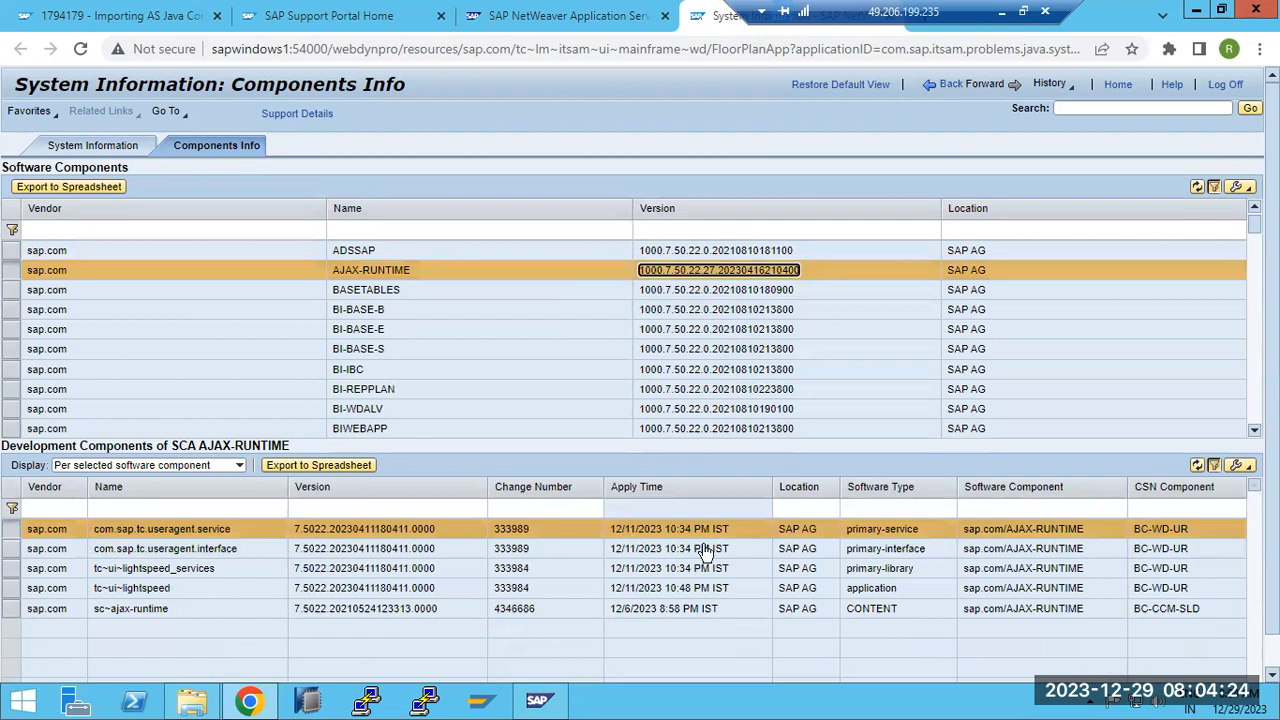
{"action": "left_click", "coordinate": [1235, 703]}
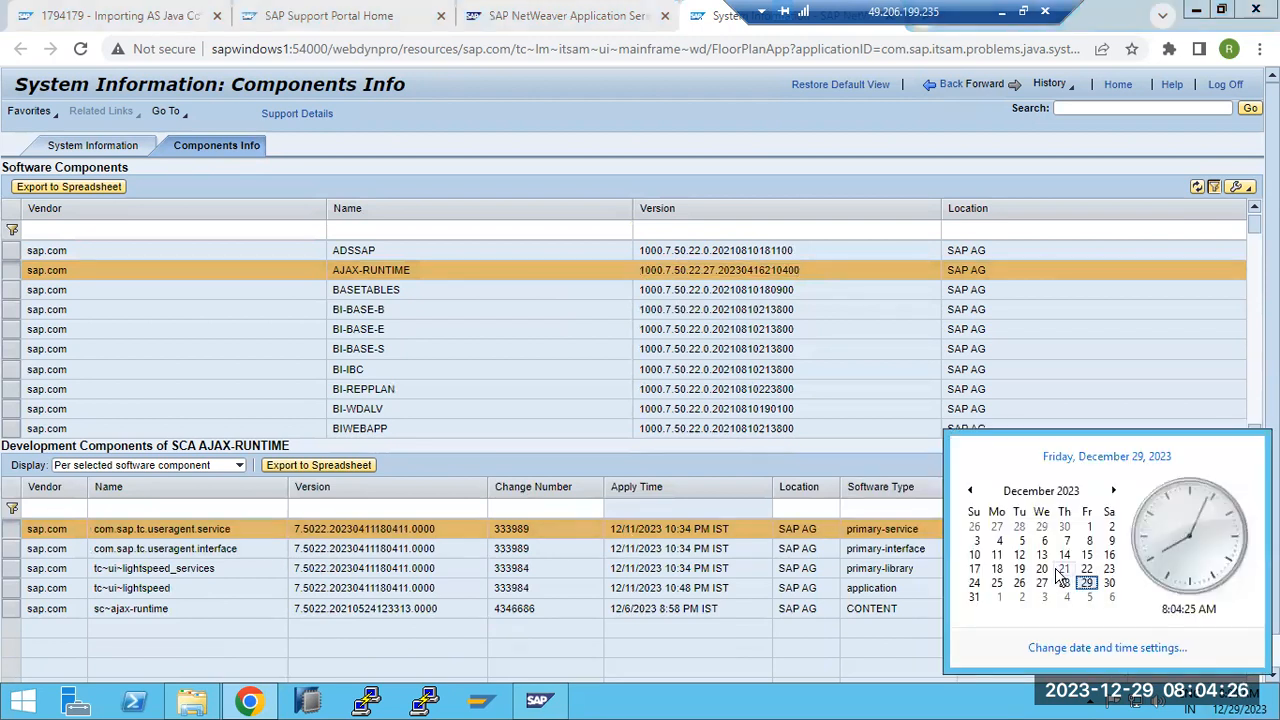
{"action": "left_click", "coordinate": [998, 556]}
{"action": "left_click", "coordinate": [638, 537]}
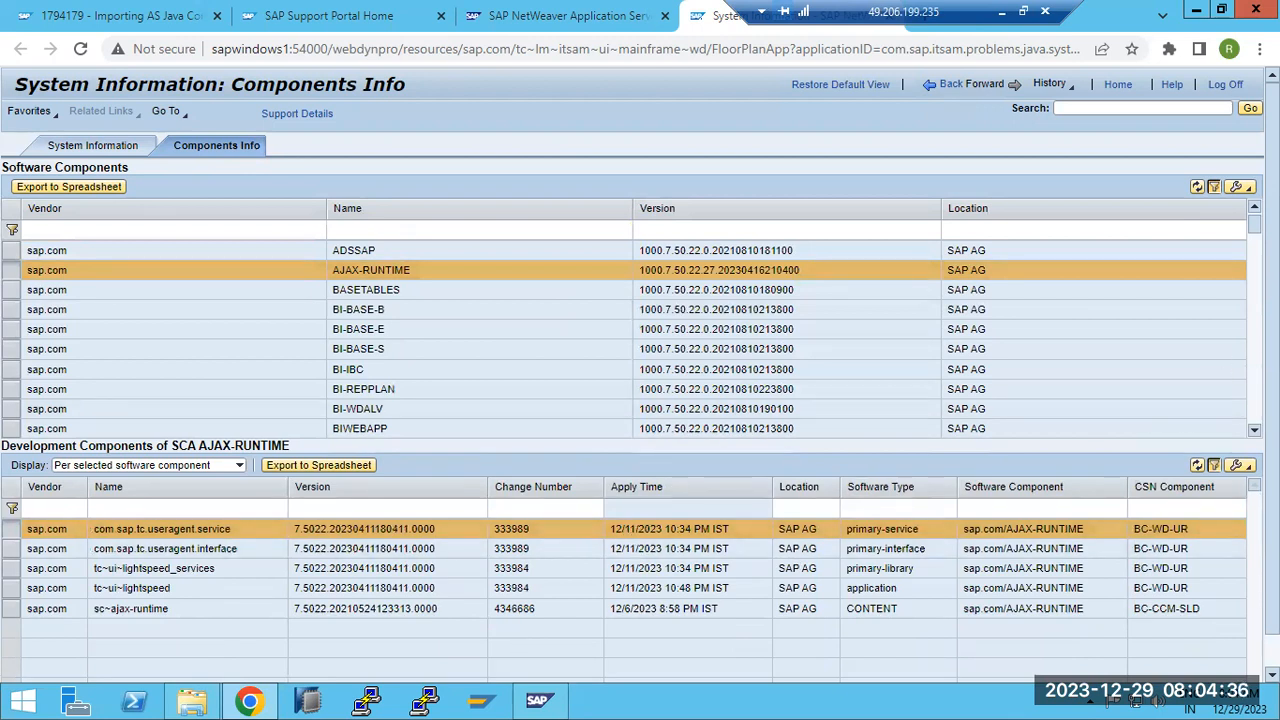
Verify J2EE-APPS at version 1000.7.50.22.16.20230607202200, with component.info.ear applied 12/29/2023
{"action": "left_click", "coordinate": [1257, 318]}
{"action": "left_click", "coordinate": [1257, 318]}
{"action": "left_click", "coordinate": [1257, 318]}
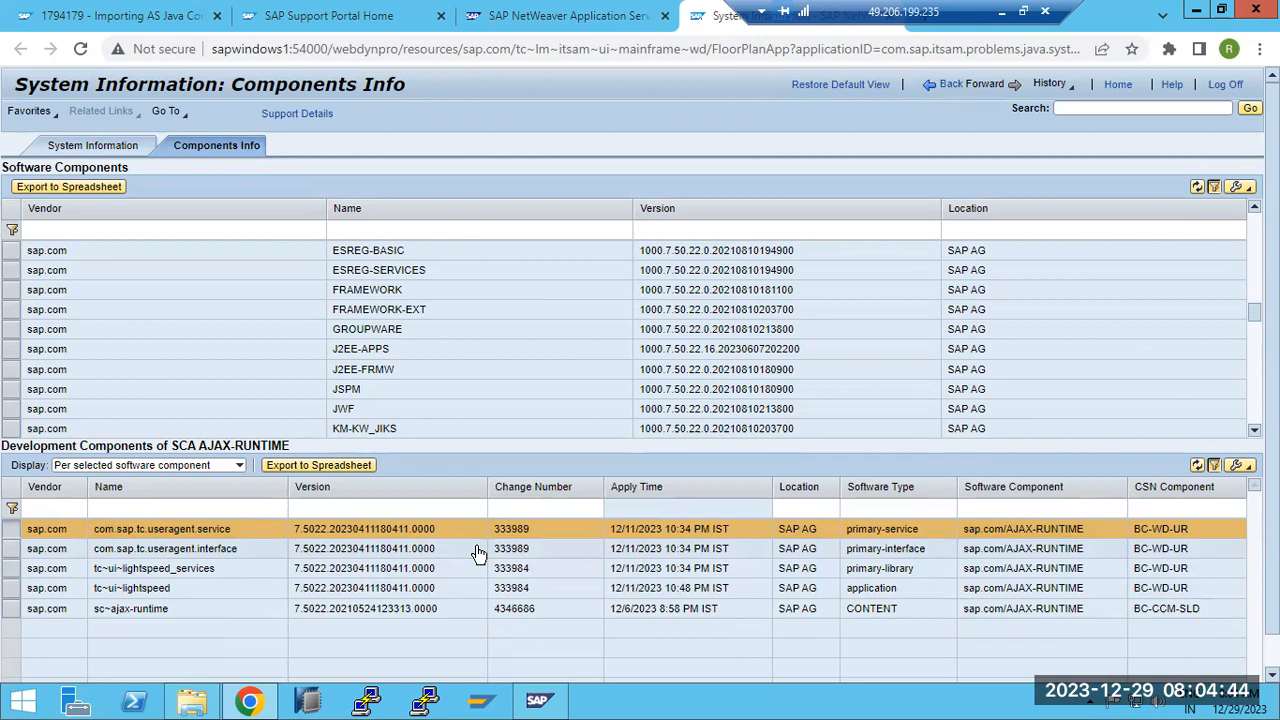
{"action": "left_click", "coordinate": [705, 349]}
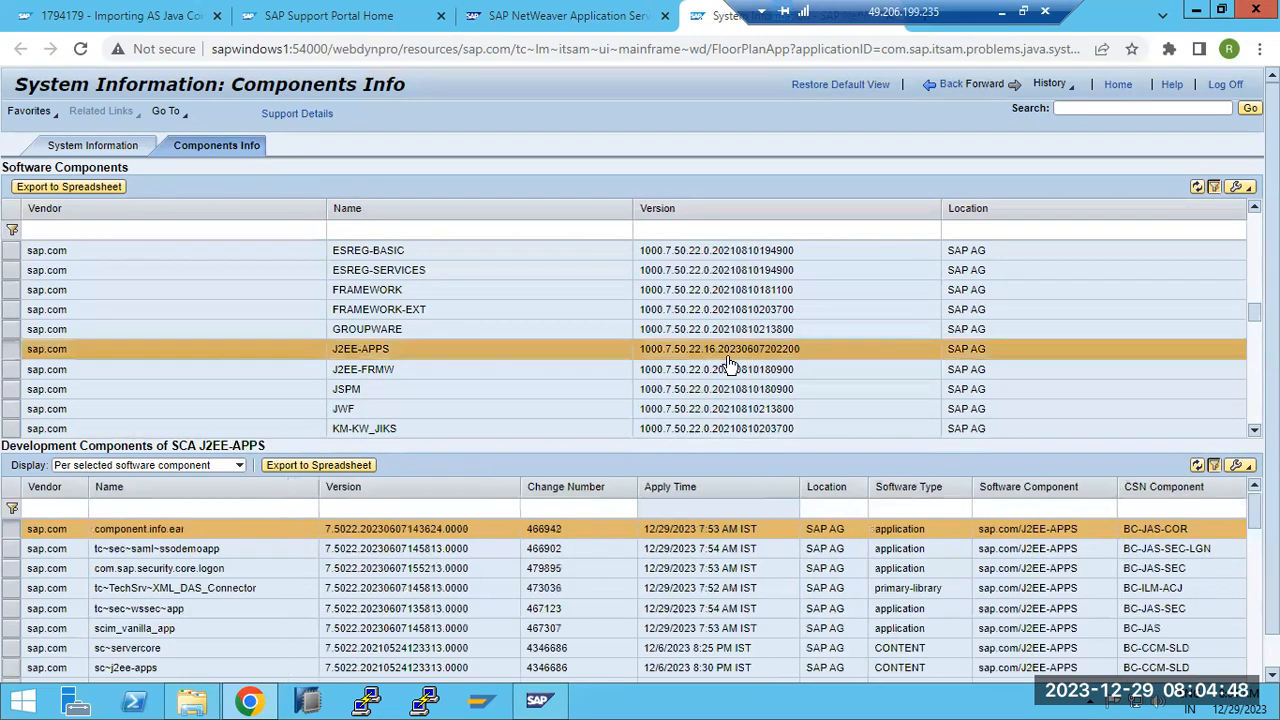
{"action": "left_click_drag", "start_coordinate": [338, 349], "coordinate": [735, 357]}
{"action": "left_click_drag", "start_coordinate": [715, 352], "coordinate": [803, 357]}
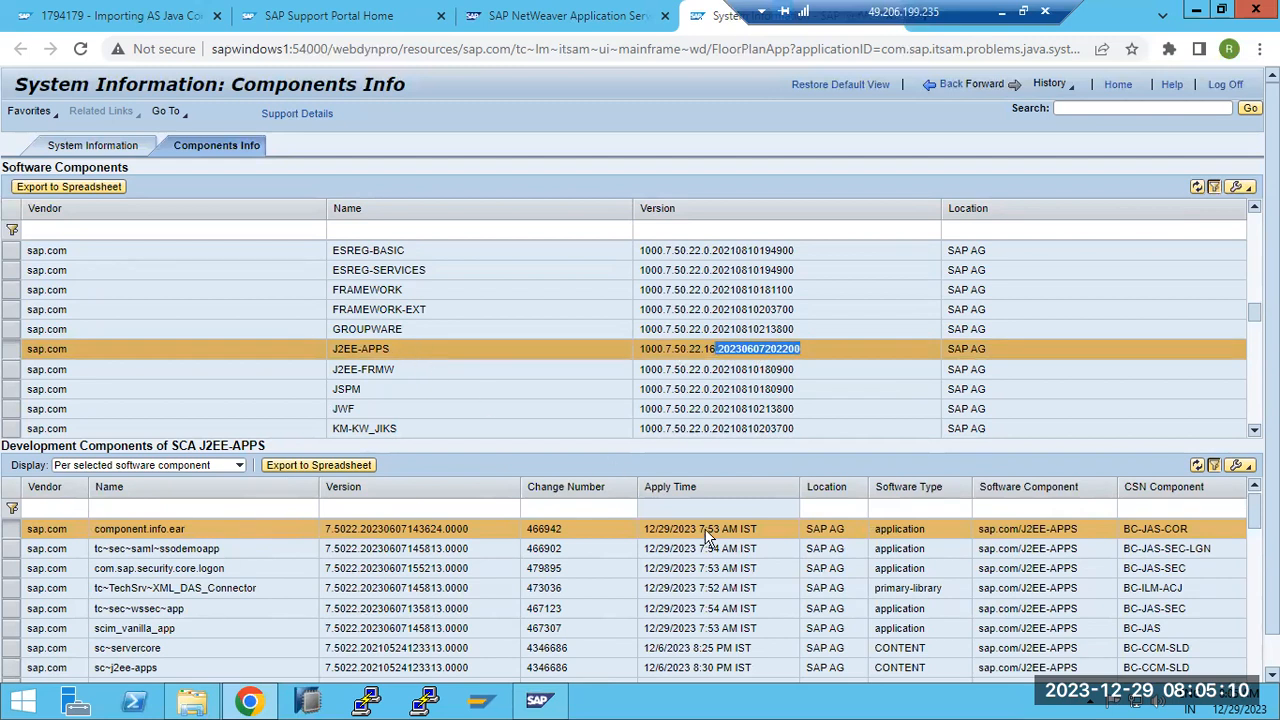
{"action": "left_click_drag", "start_coordinate": [646, 530], "coordinate": [752, 535]}
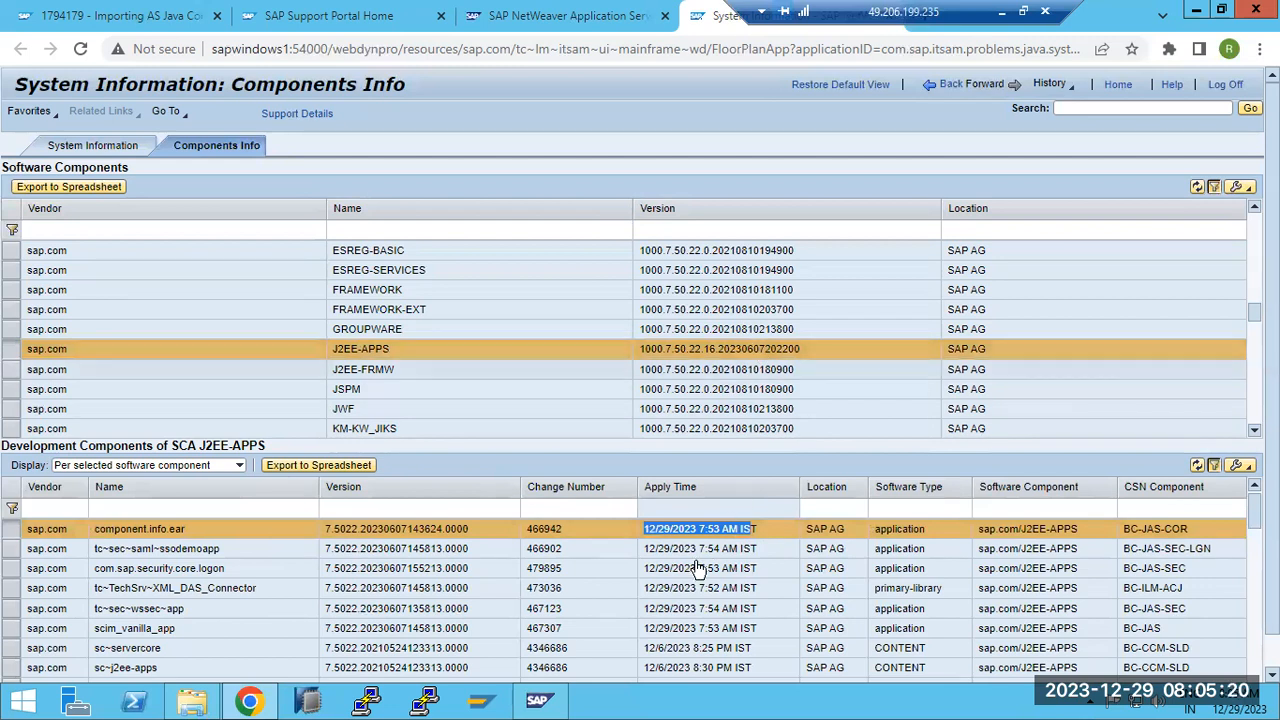
{"action": "left_click", "coordinate": [1001, 11]}
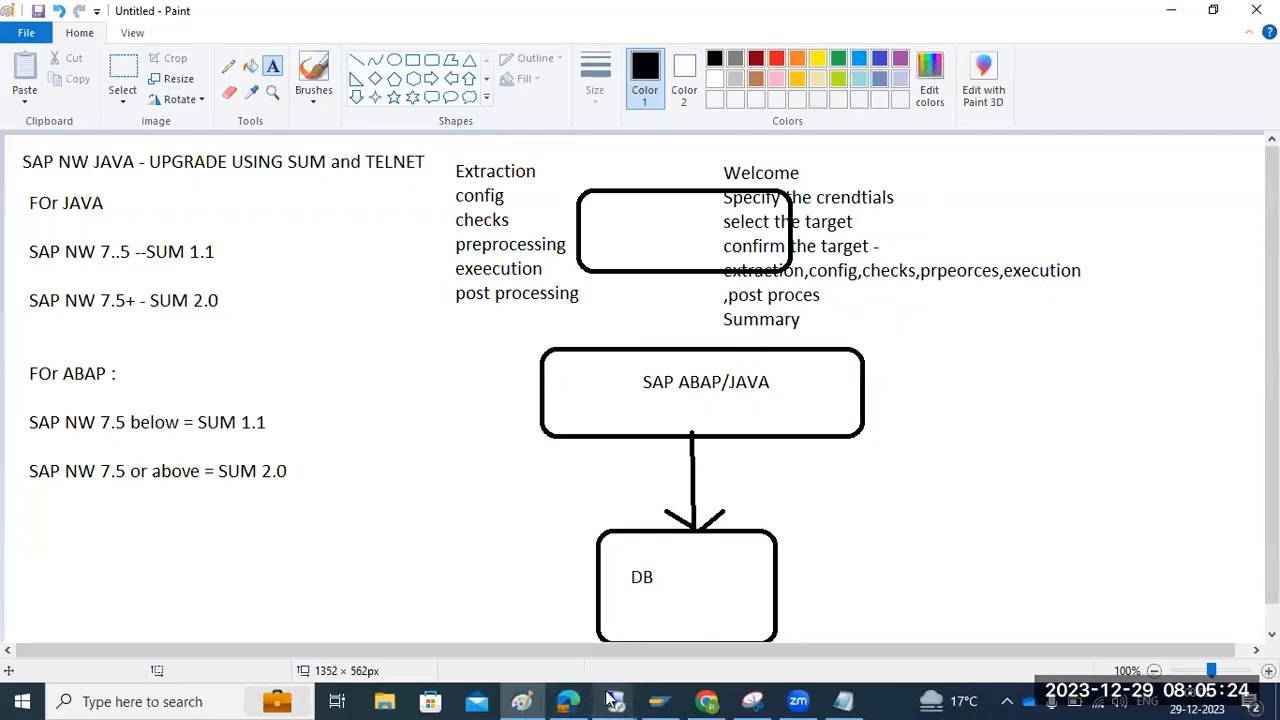
In the SUM session, review the summary's 00 h 36 min runtime and 00 h 18 min downtime
{"action": "mouse_move", "coordinate": [614, 701]}
{"action": "left_click", "coordinate": [698, 651]}
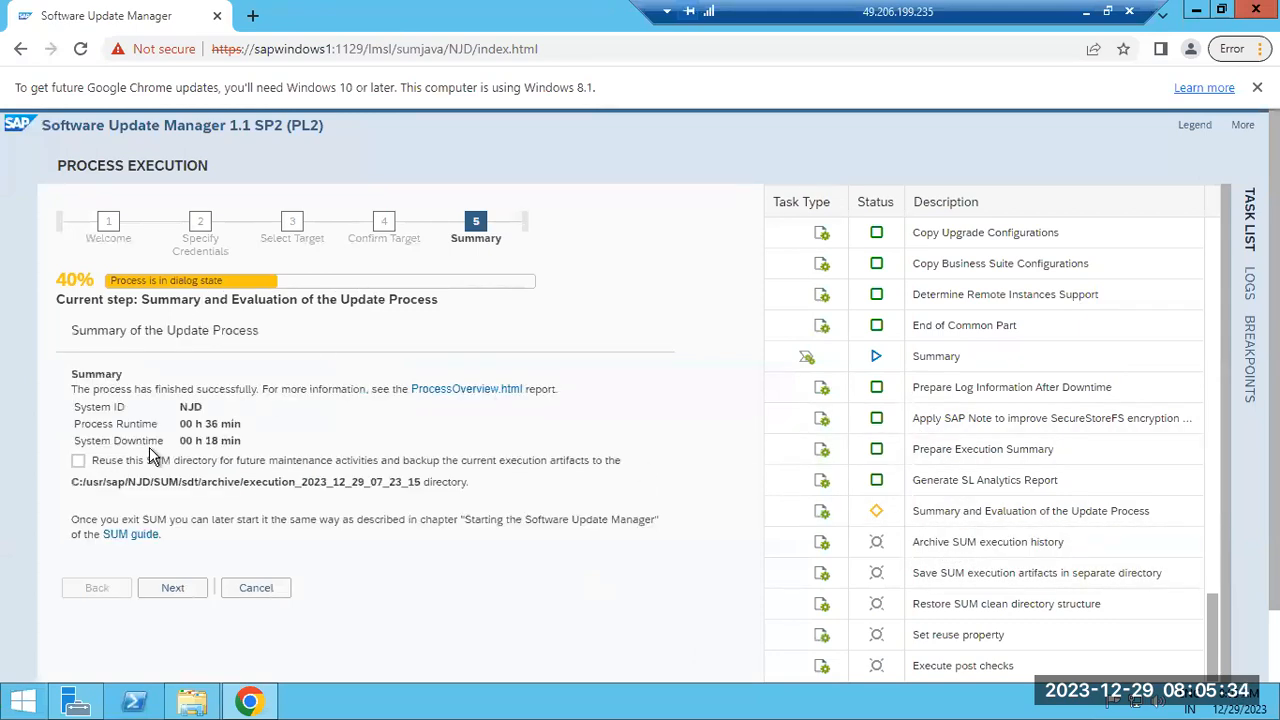
{"action": "left_click_drag", "start_coordinate": [124, 424], "coordinate": [255, 427]}
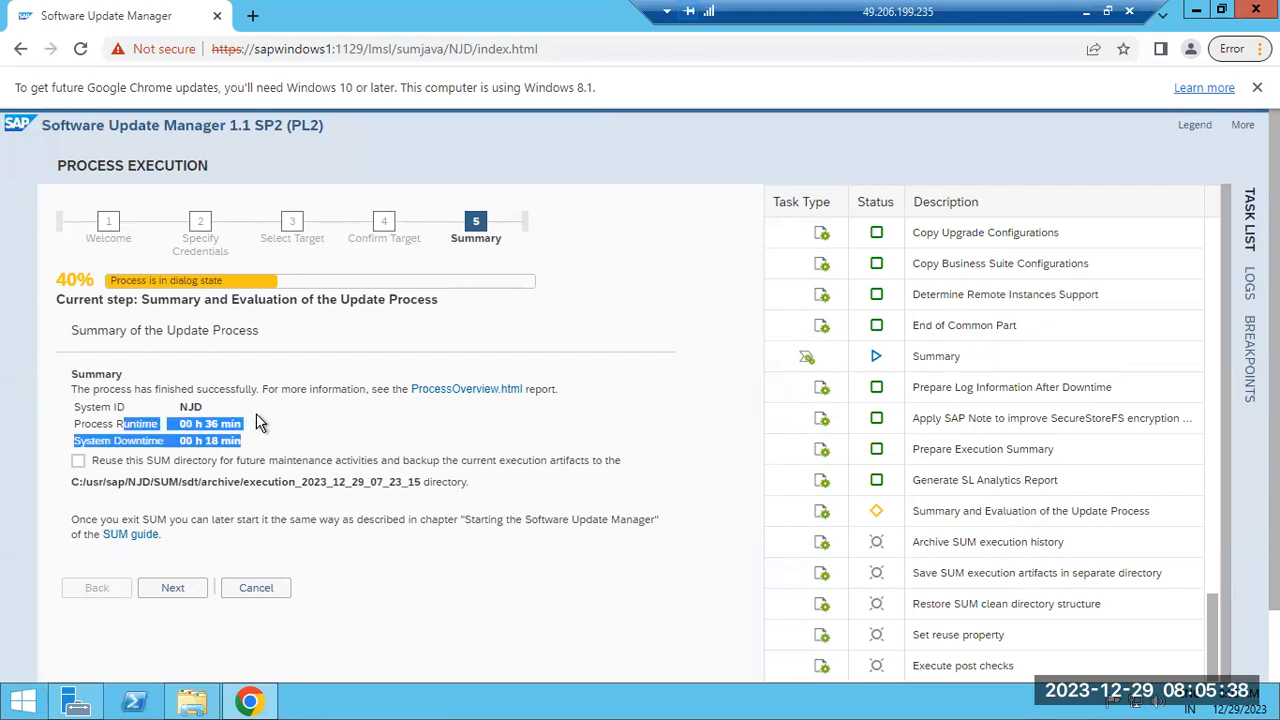
{"action": "left_click", "coordinate": [157, 434]}
{"action": "left_click_drag", "start_coordinate": [171, 440], "coordinate": [248, 447]}
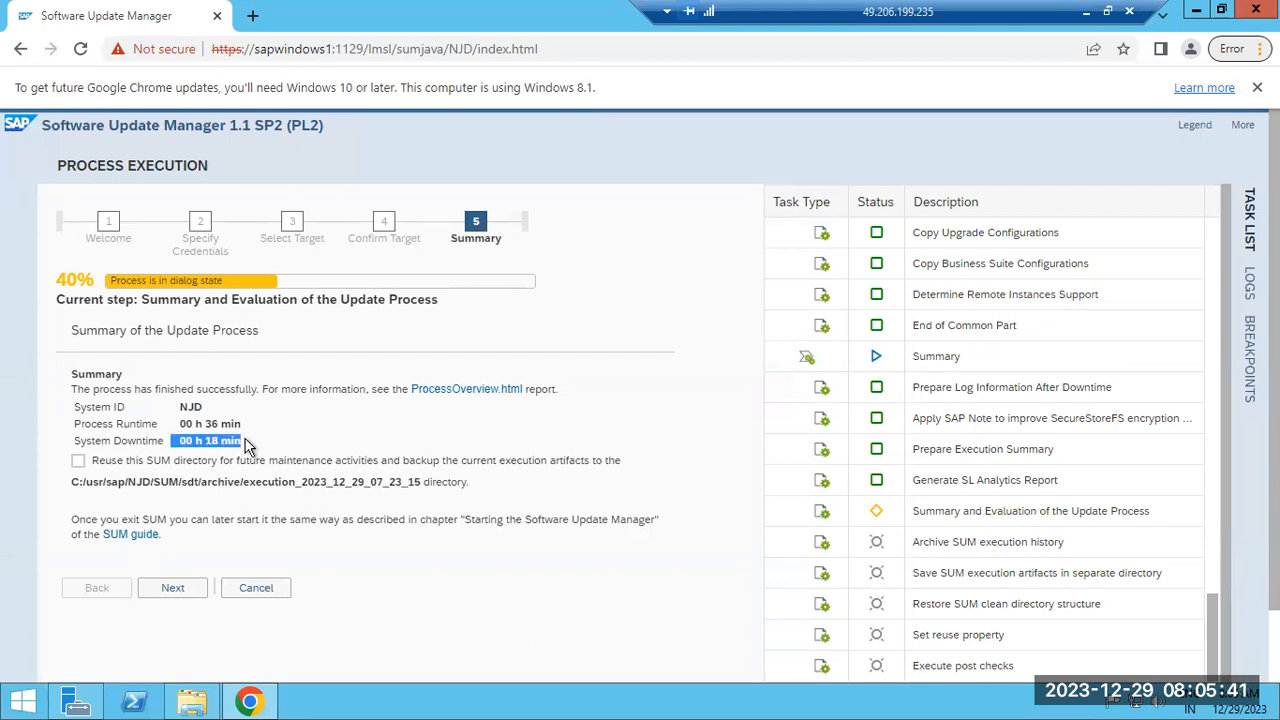
{"action": "left_click", "coordinate": [187, 451]}
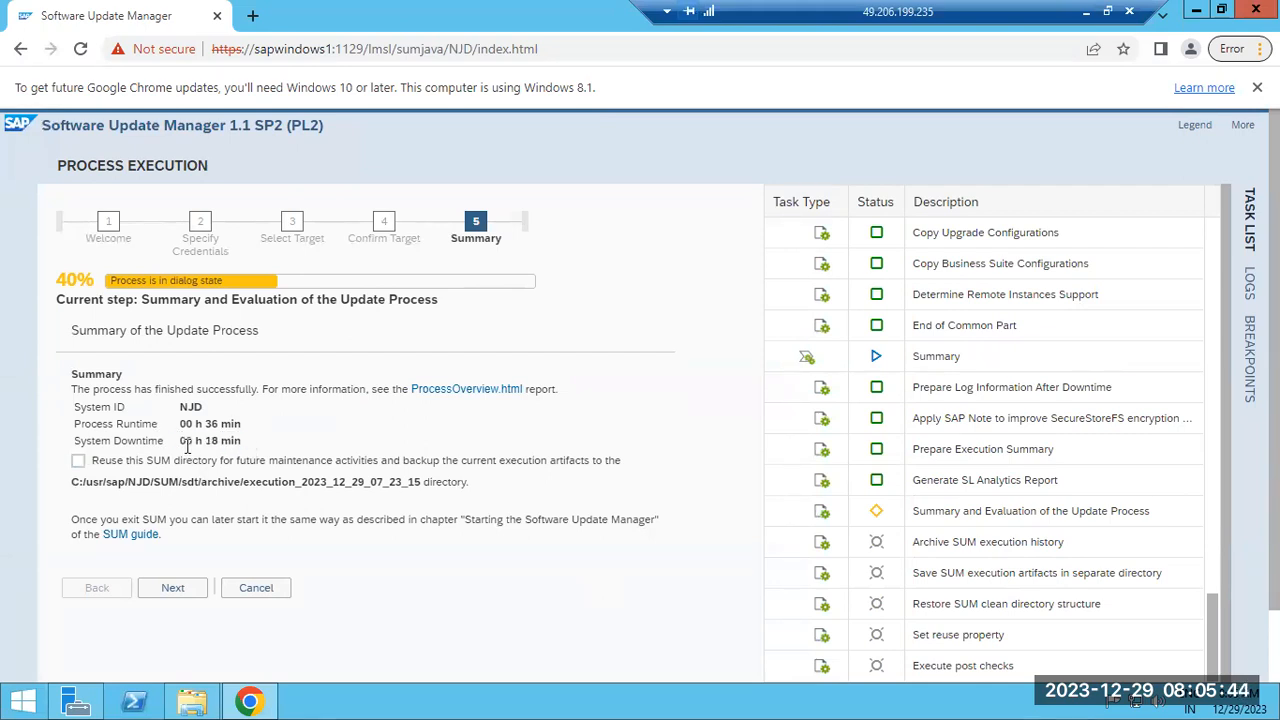
{"action": "left_click_drag", "start_coordinate": [185, 423], "coordinate": [253, 424]}
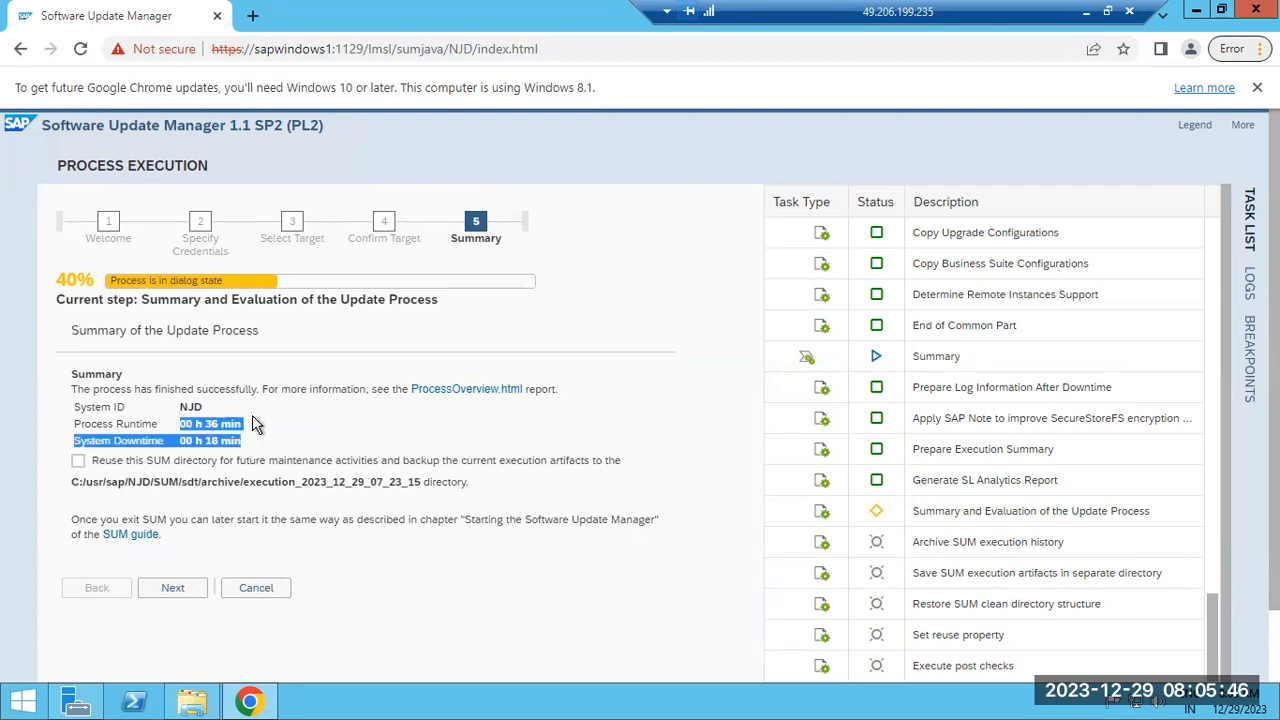
{"action": "left_click", "coordinate": [208, 441]}
{"action": "left_click_drag", "start_coordinate": [208, 441], "coordinate": [252, 449]}
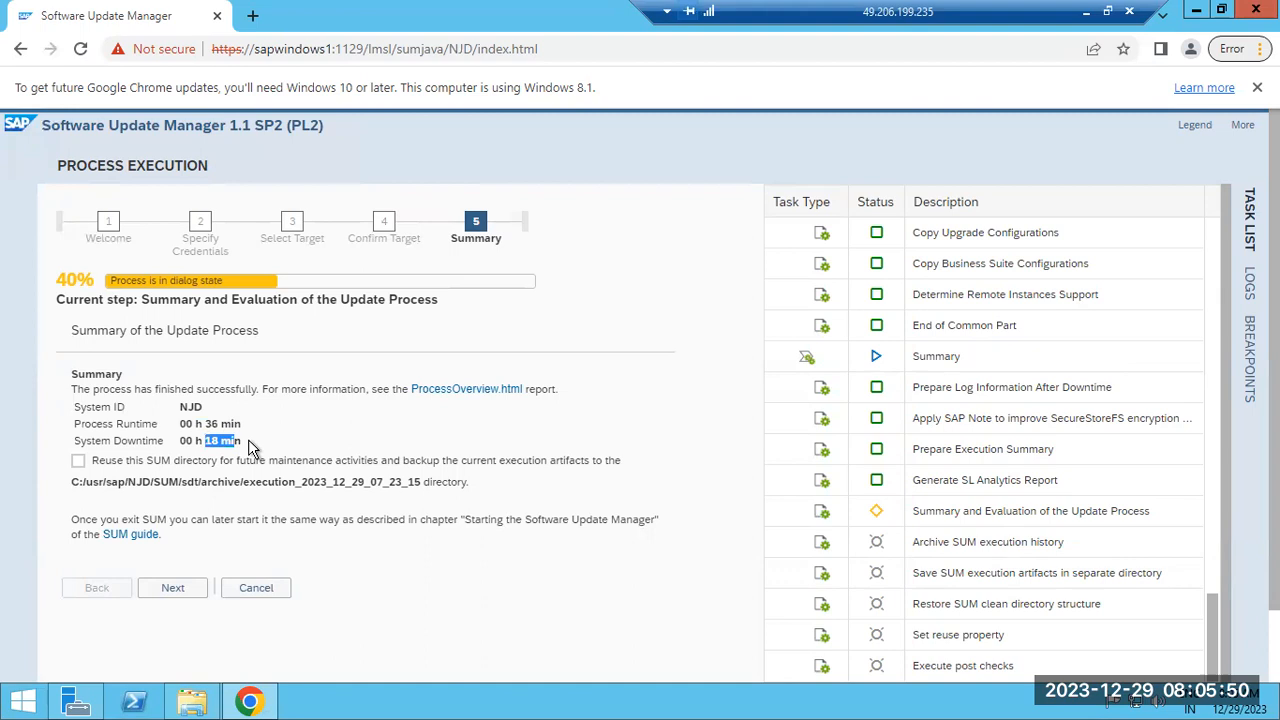
Accept the summary so SUM archives its execution history, and minimise the remote session
{"action": "left_click", "coordinate": [173, 588]}
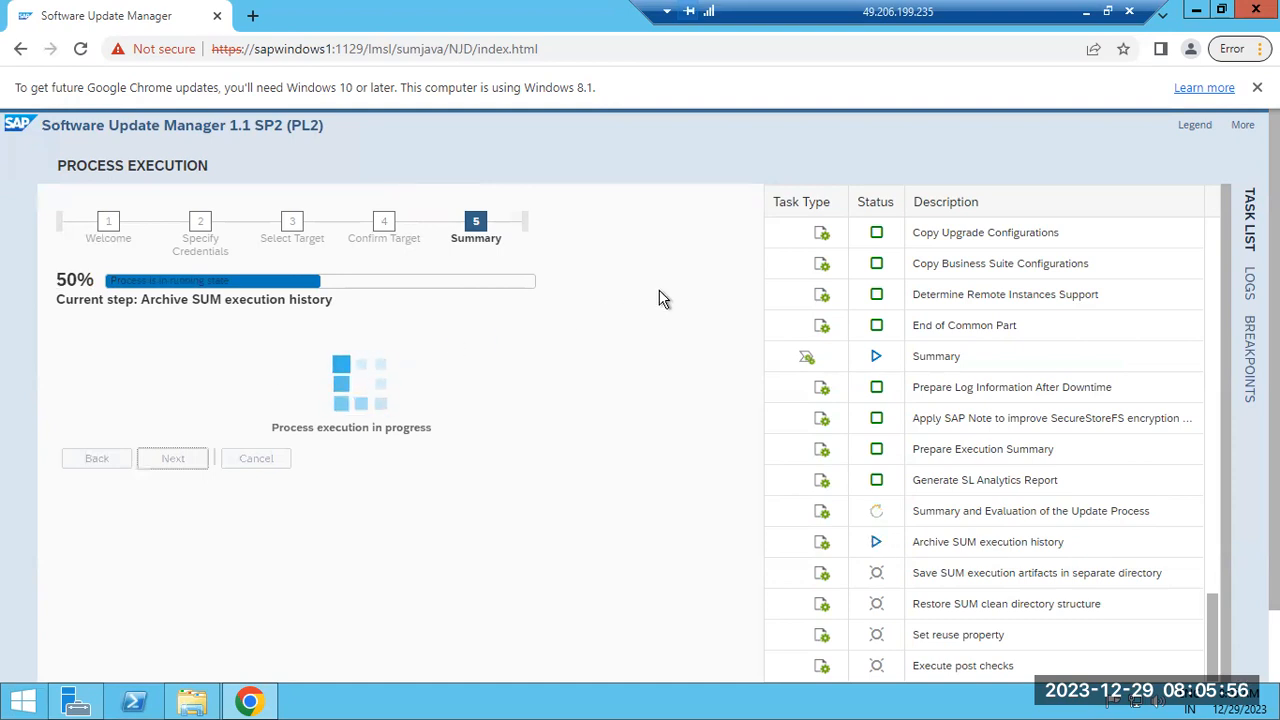
{"action": "left_click", "coordinate": [1086, 13]}
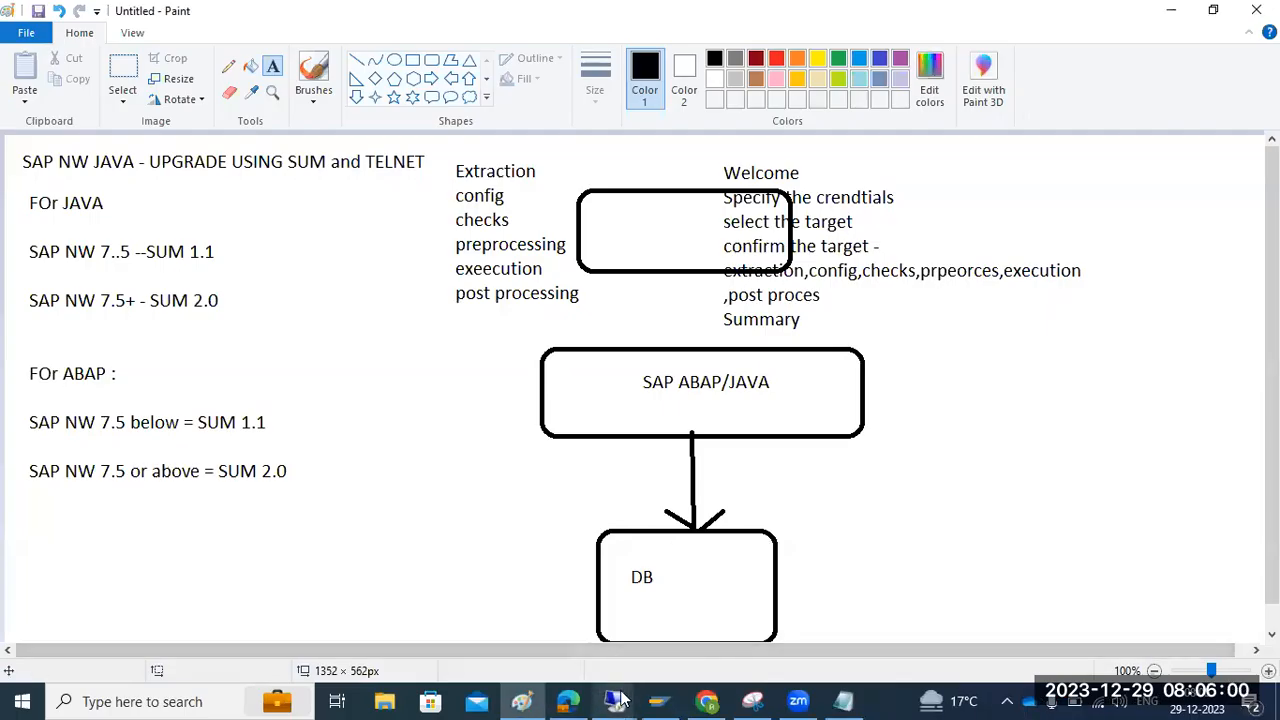
{"action": "mouse_move", "coordinate": [622, 697]}
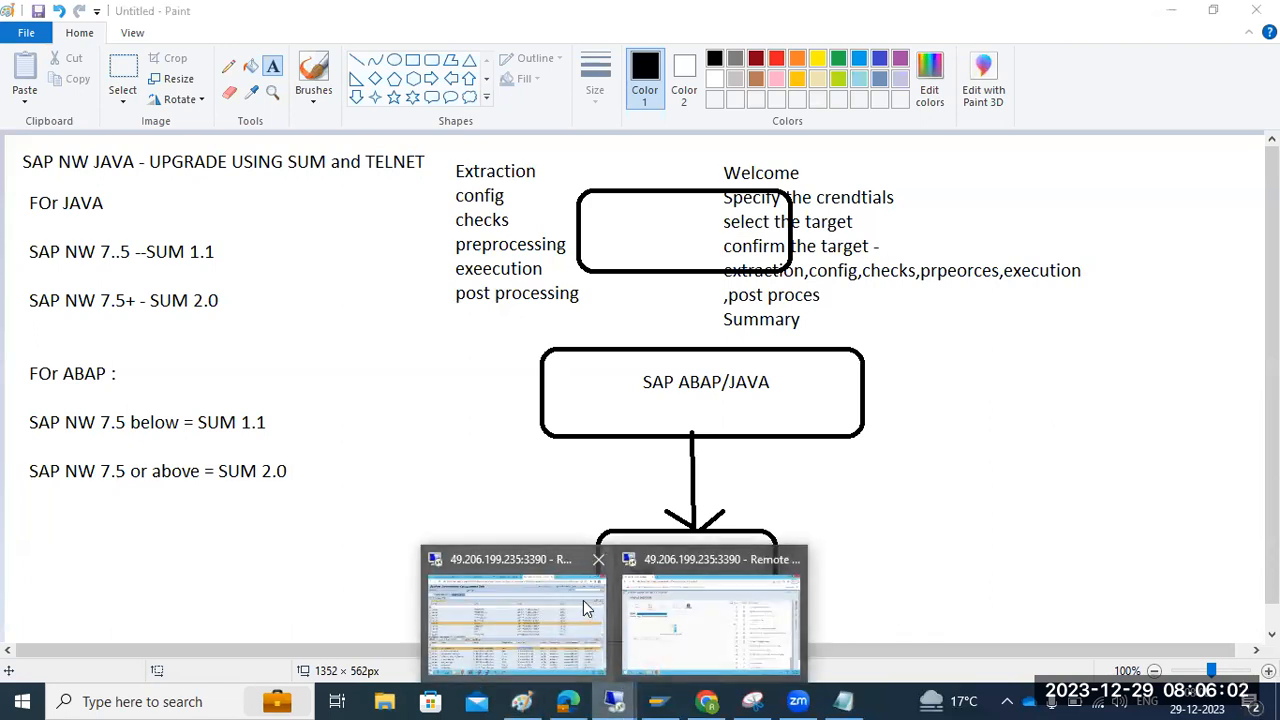